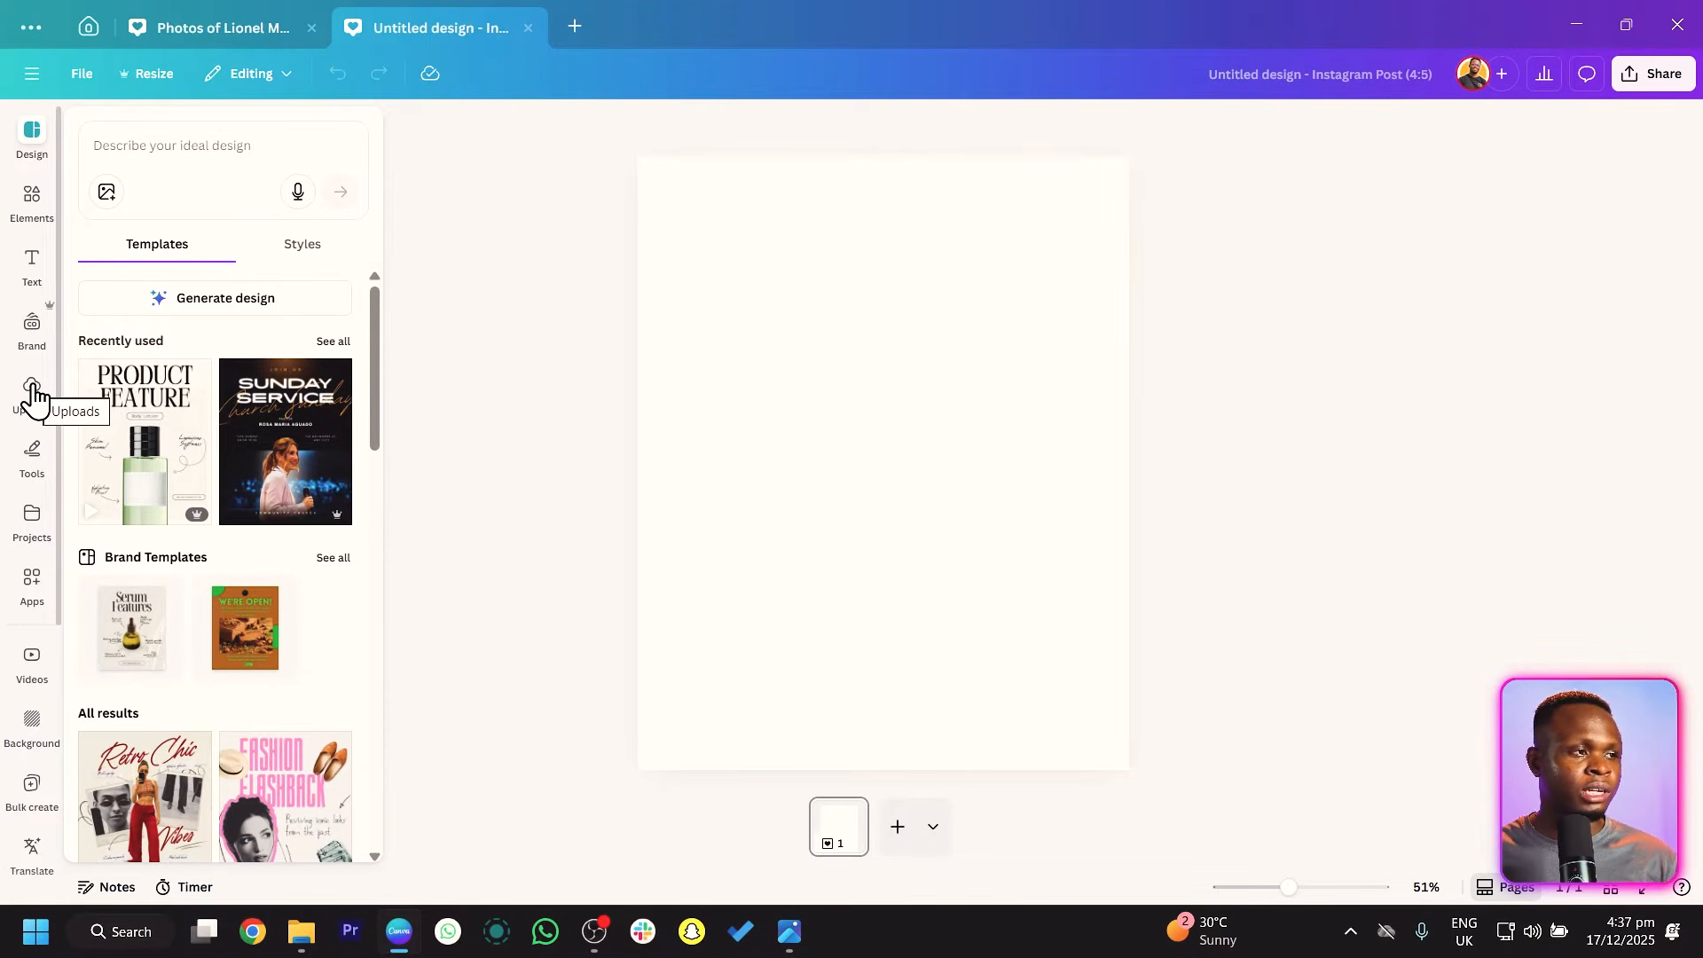
Add the uploaded photo of the smiling footballer hugging a teammate and place it towards the page's right edge.
{"action": "left_click", "coordinate": [34, 393]}
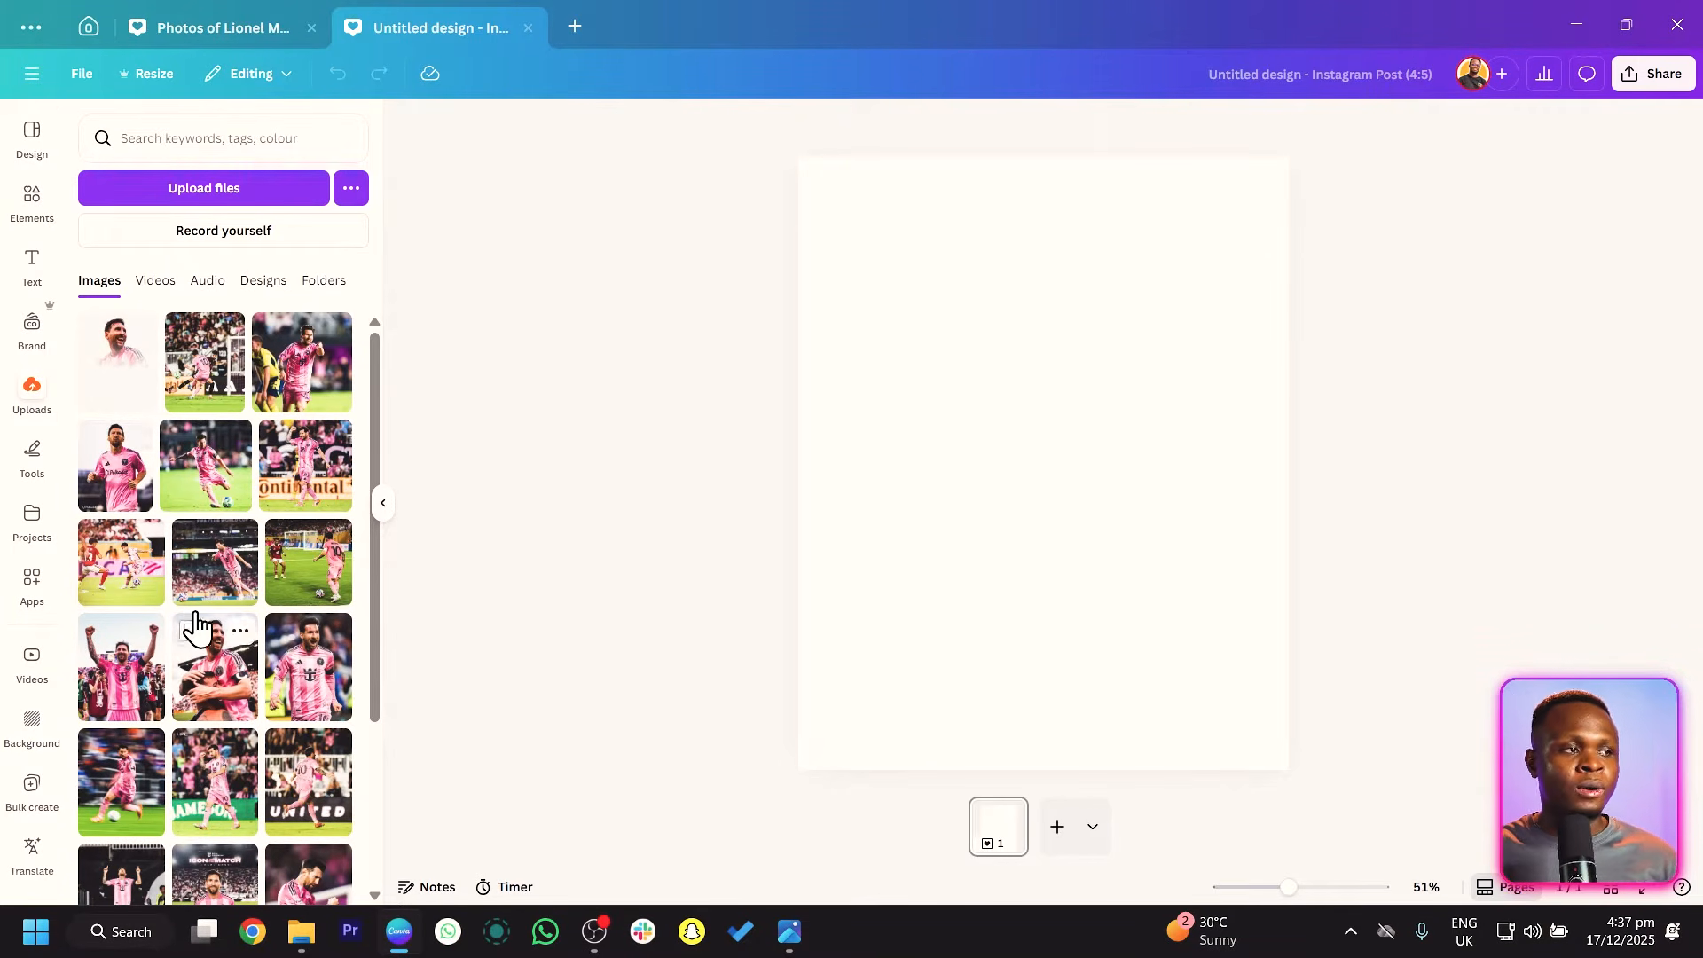
{"action": "scroll", "coordinate": [190, 631], "scroll_direction": "down", "scroll_amount": 1}
{"action": "scroll", "coordinate": [193, 640], "scroll_direction": "down", "scroll_amount": 2}
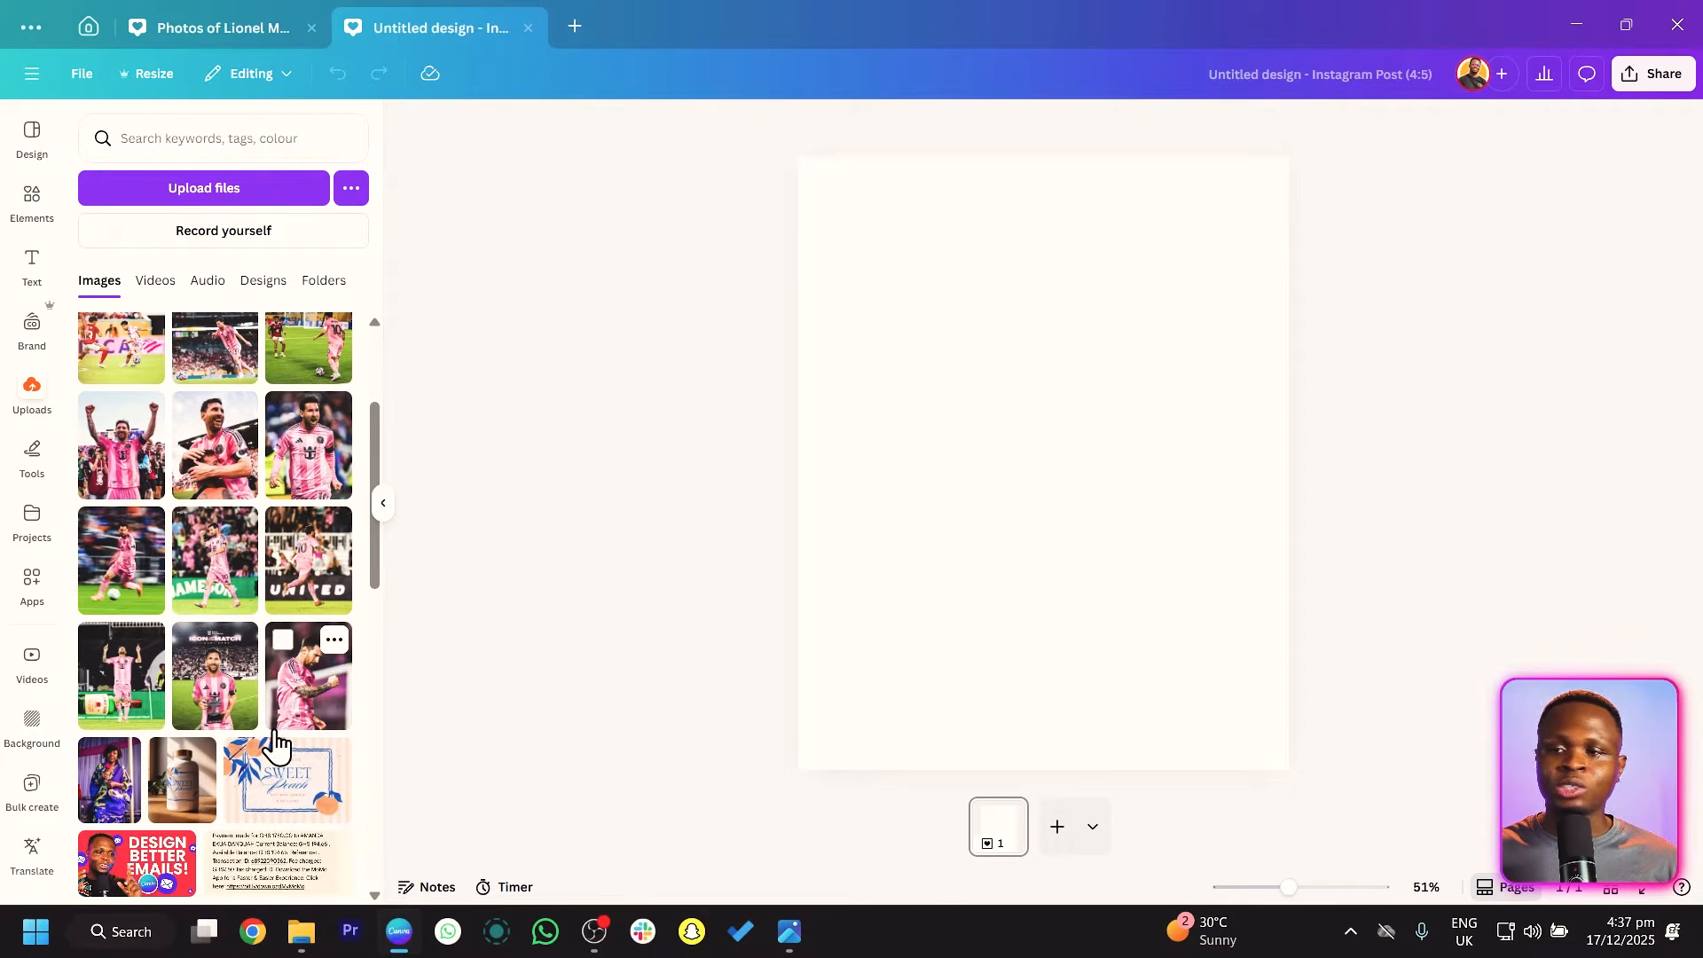
{"action": "scroll", "coordinate": [275, 745], "scroll_direction": "up", "scroll_amount": 1}
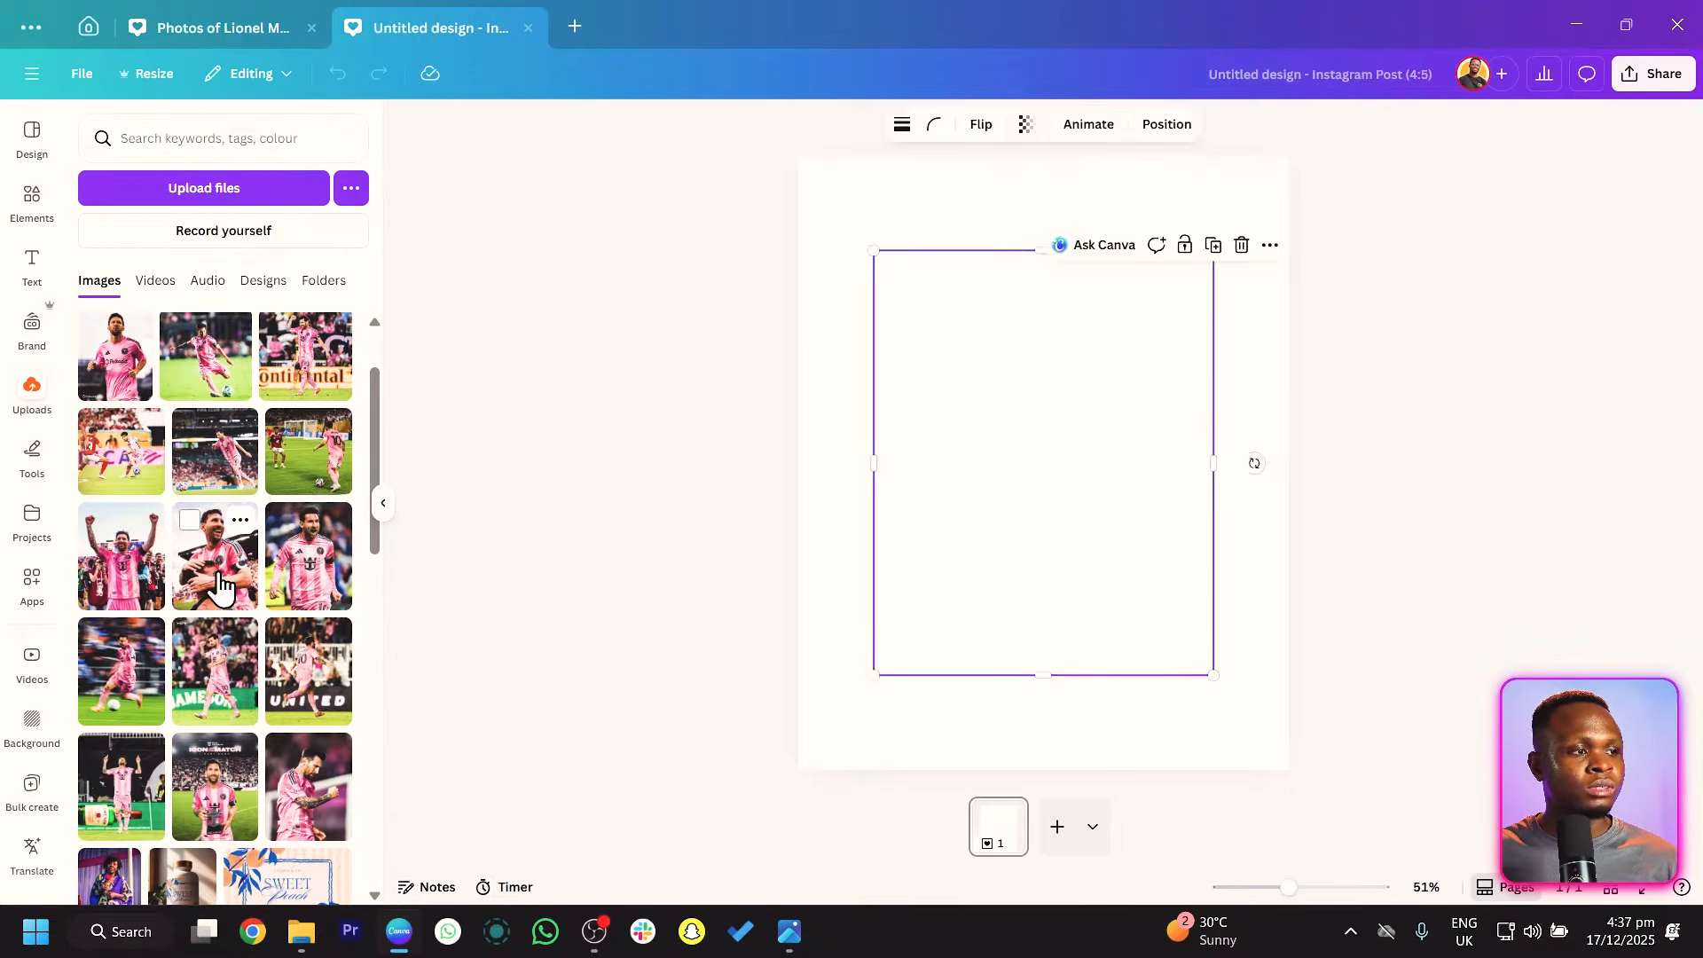
{"action": "left_click", "coordinate": [219, 585]}
{"action": "left_click_drag", "start_coordinate": [1080, 565], "coordinate": [1120, 532]}
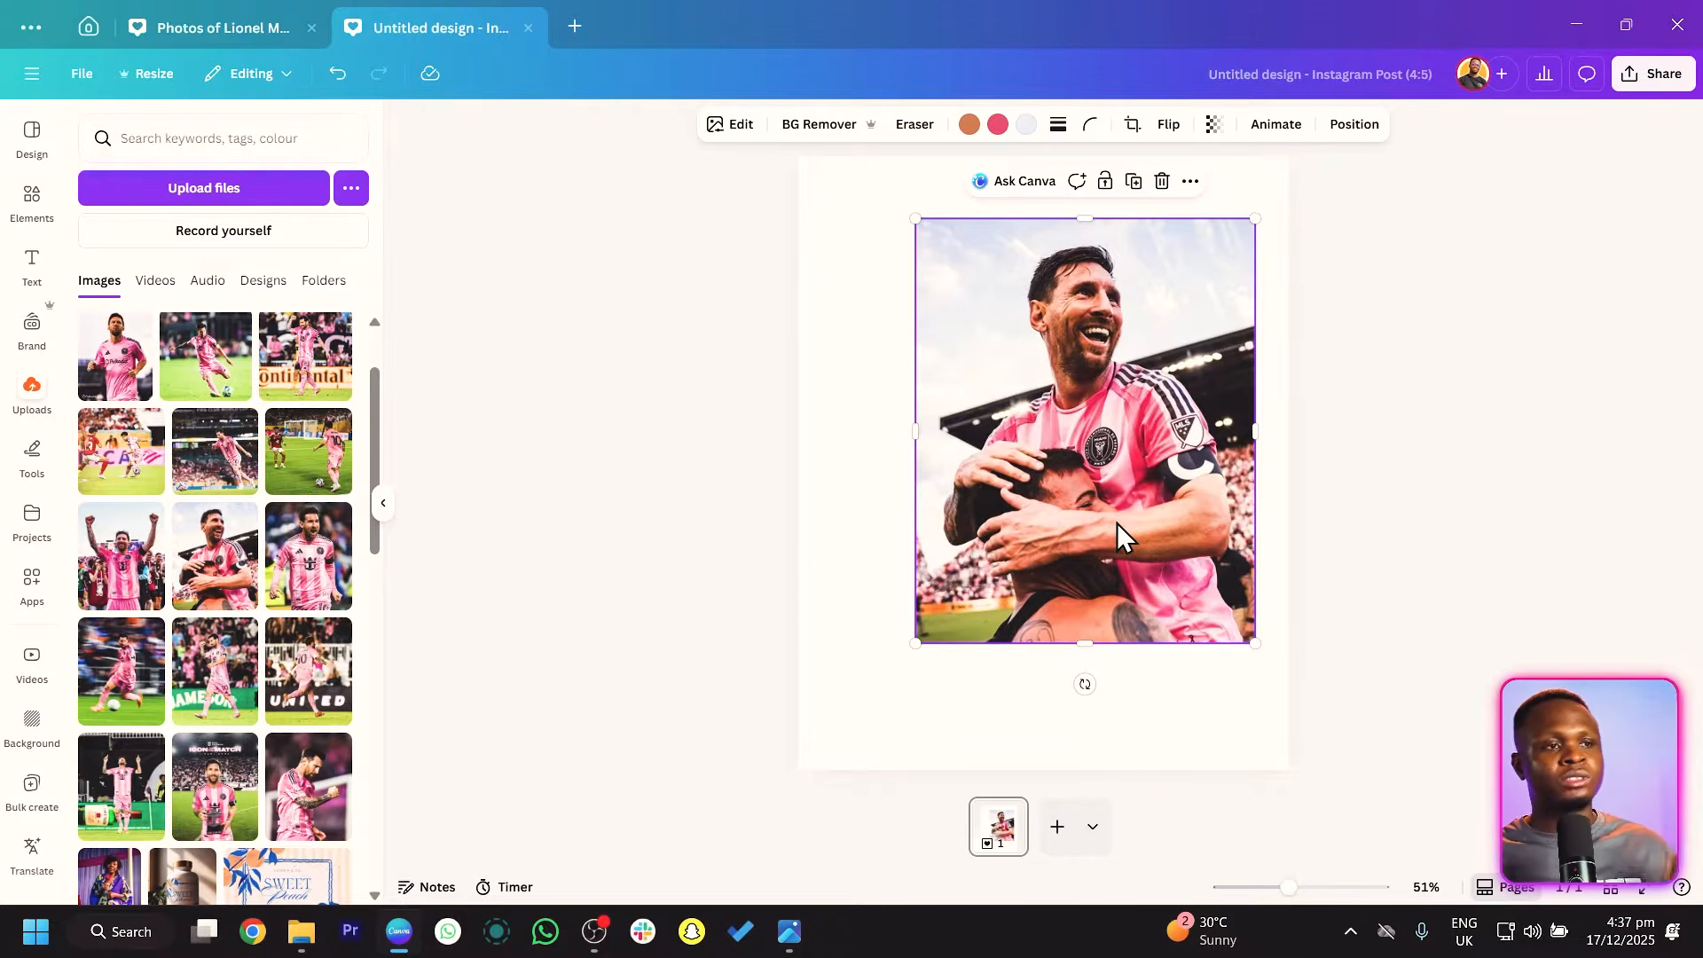
{"action": "left_click_drag", "start_coordinate": [1138, 362], "coordinate": [1185, 372]}
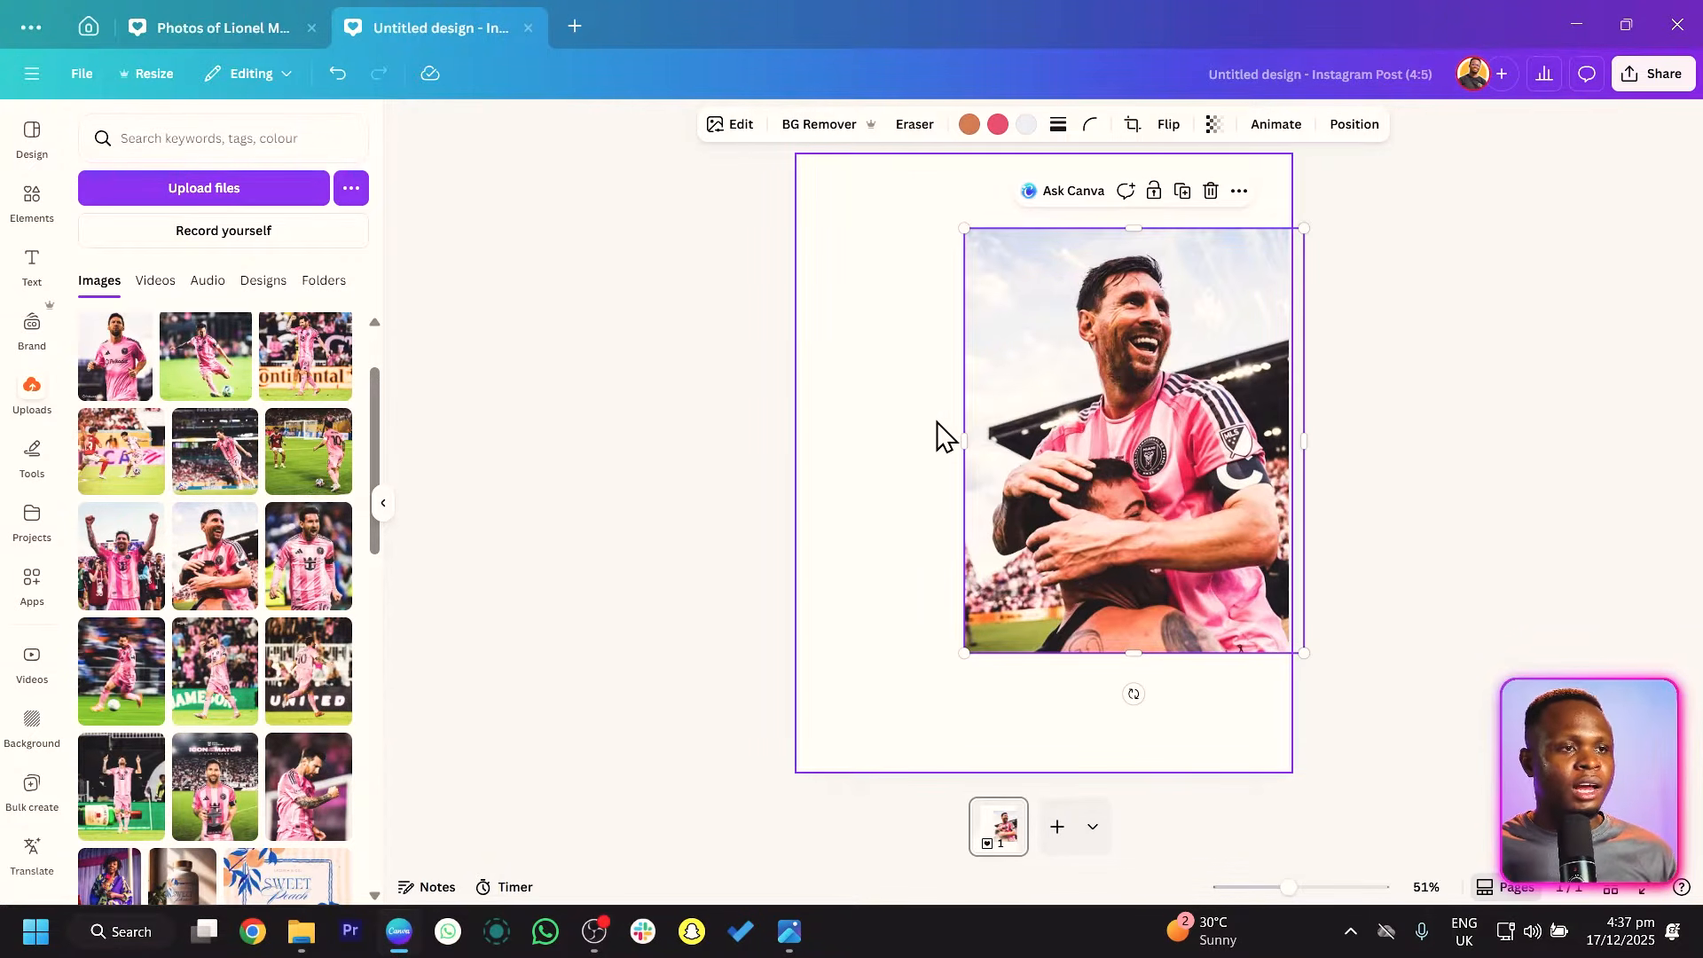
Fill the page background with the bright pink from the photo colours and turn it into a gradient.
{"action": "left_click", "coordinate": [894, 353]}
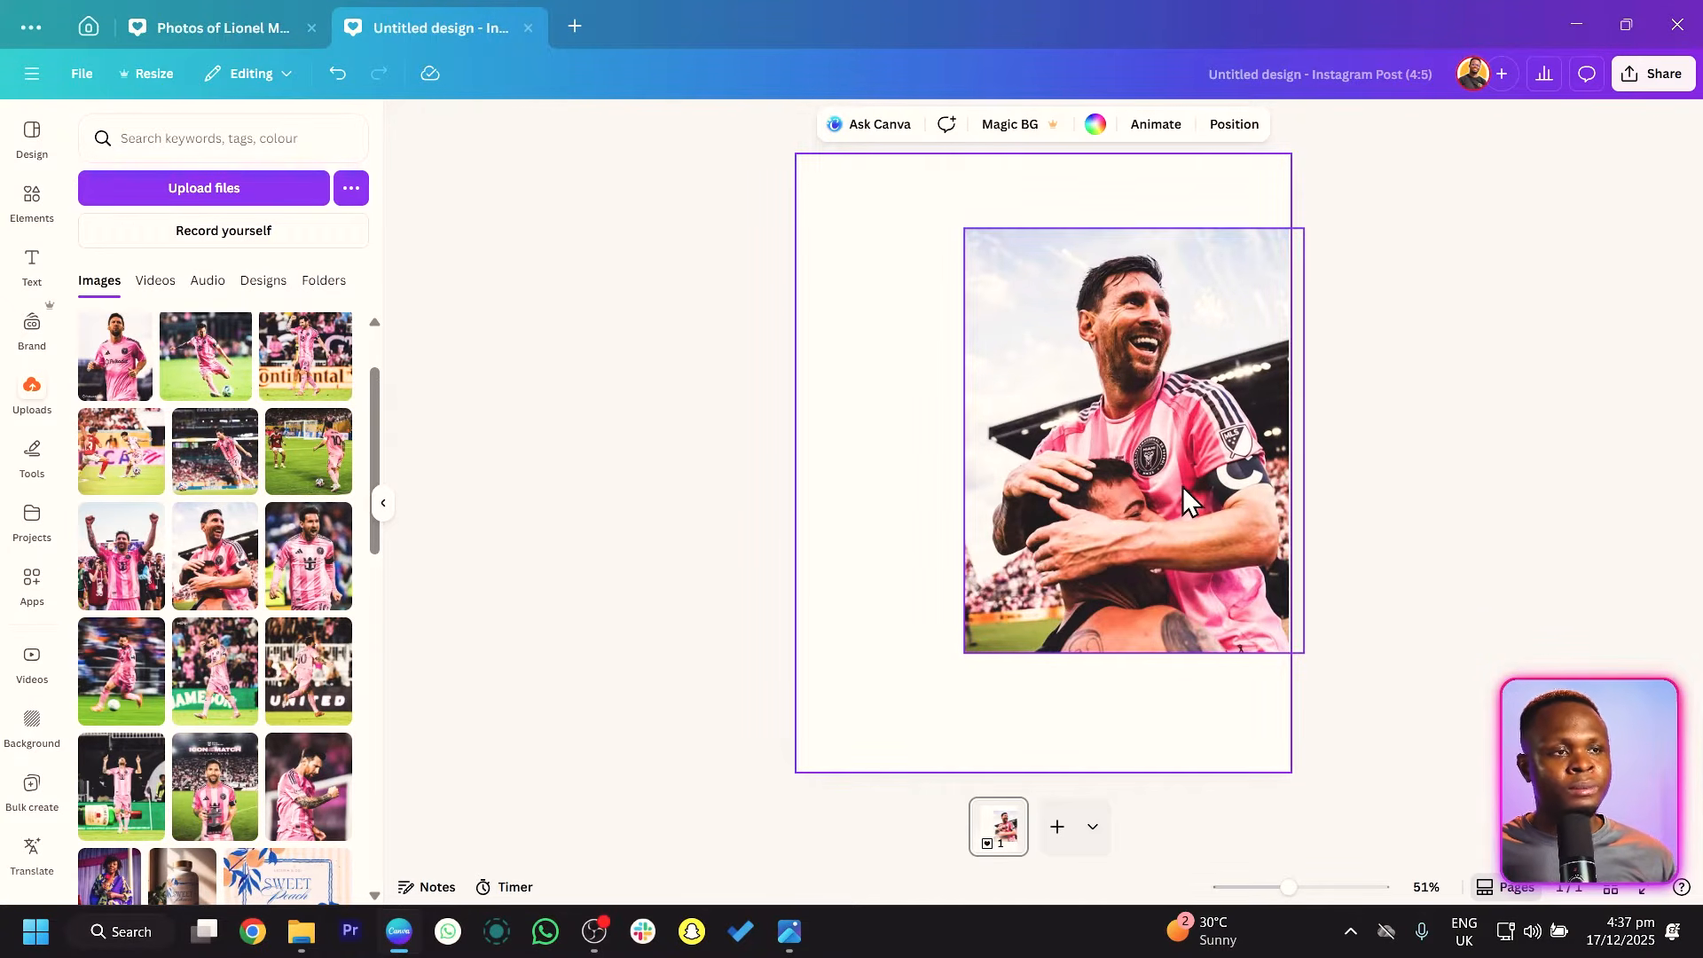
{"action": "left_click", "coordinate": [1095, 125]}
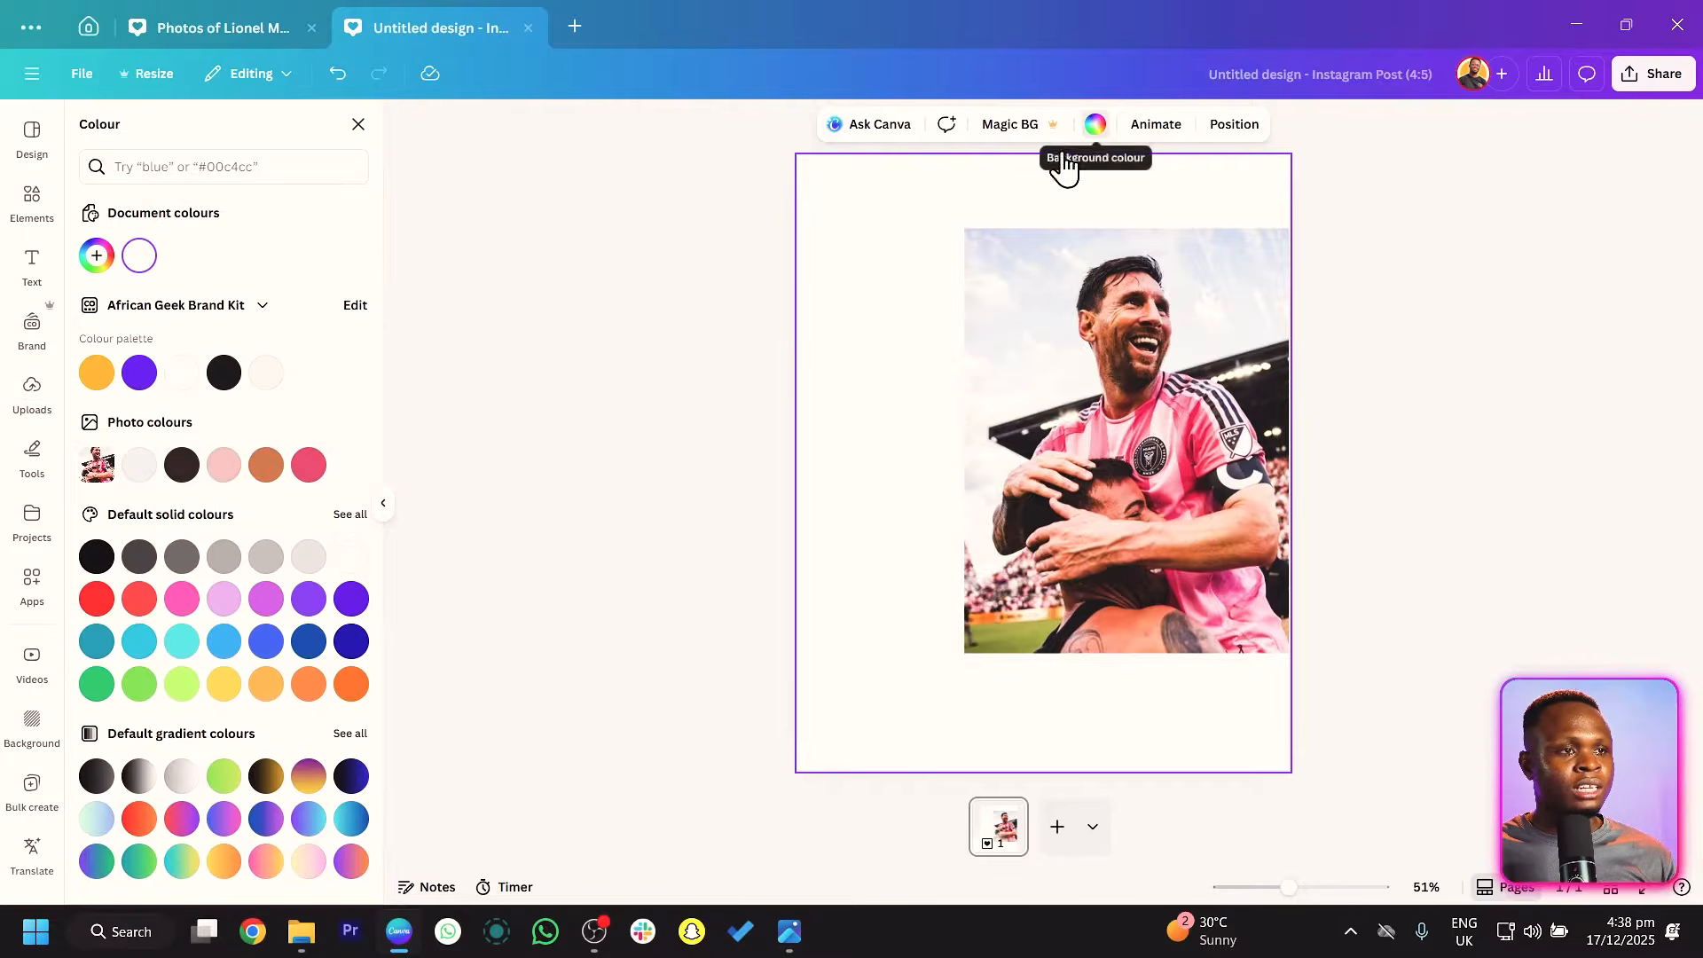
{"action": "left_click", "coordinate": [308, 466]}
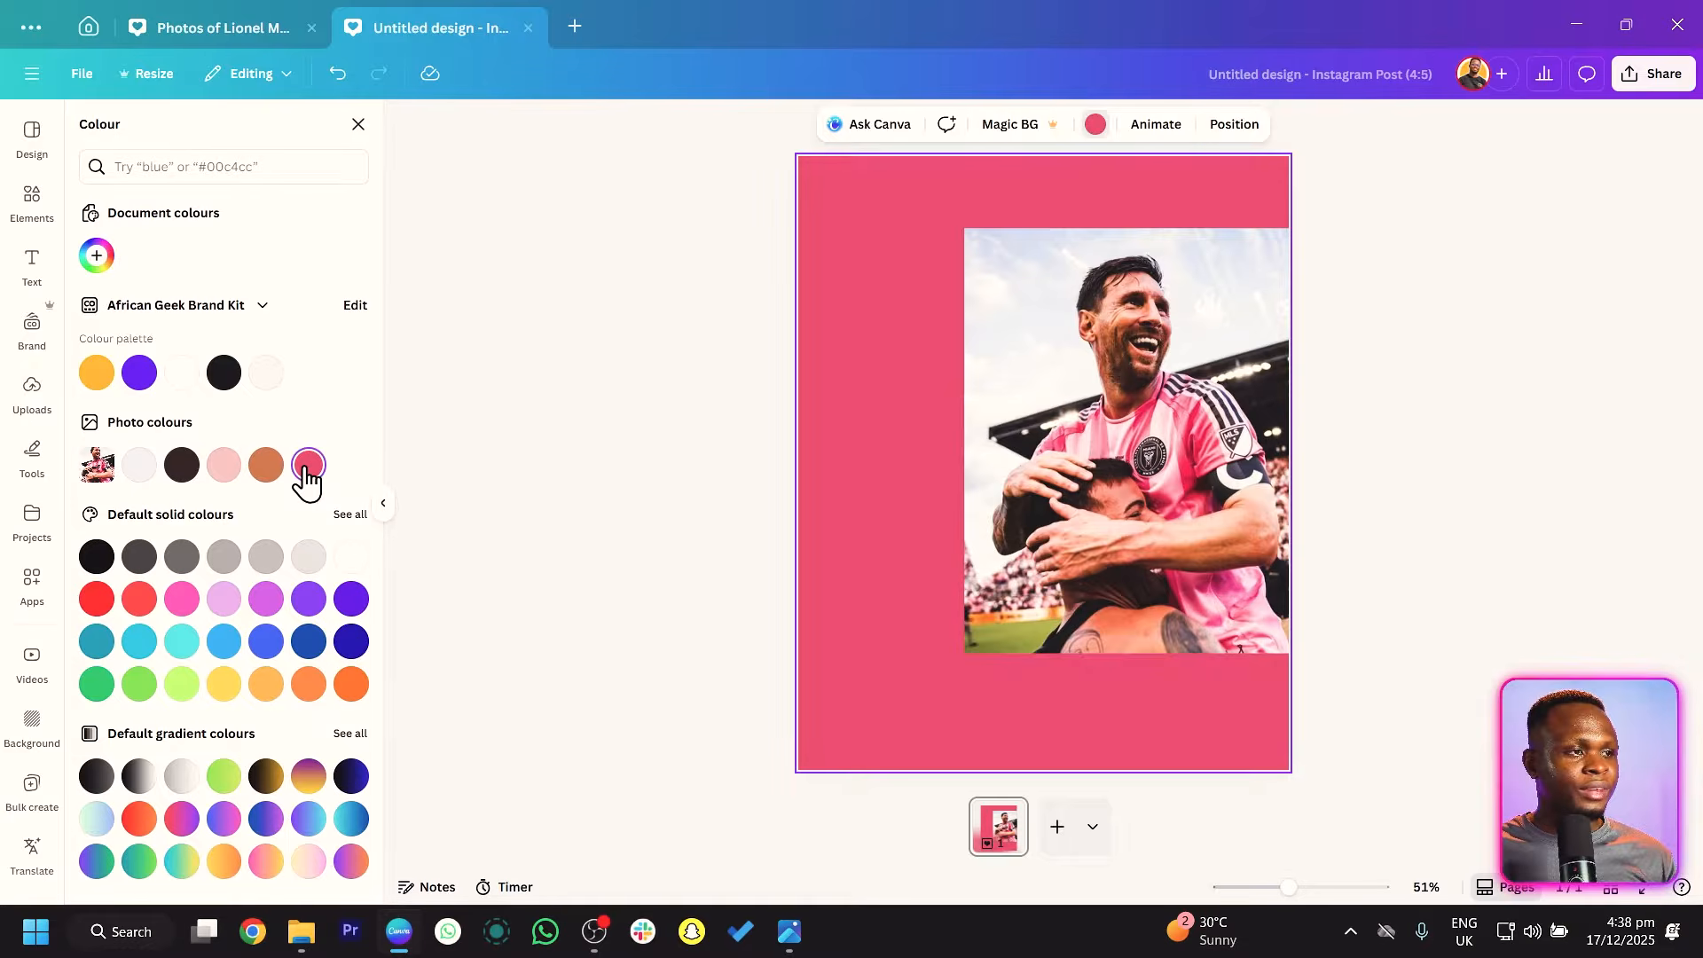
{"action": "left_click", "coordinate": [97, 256]}
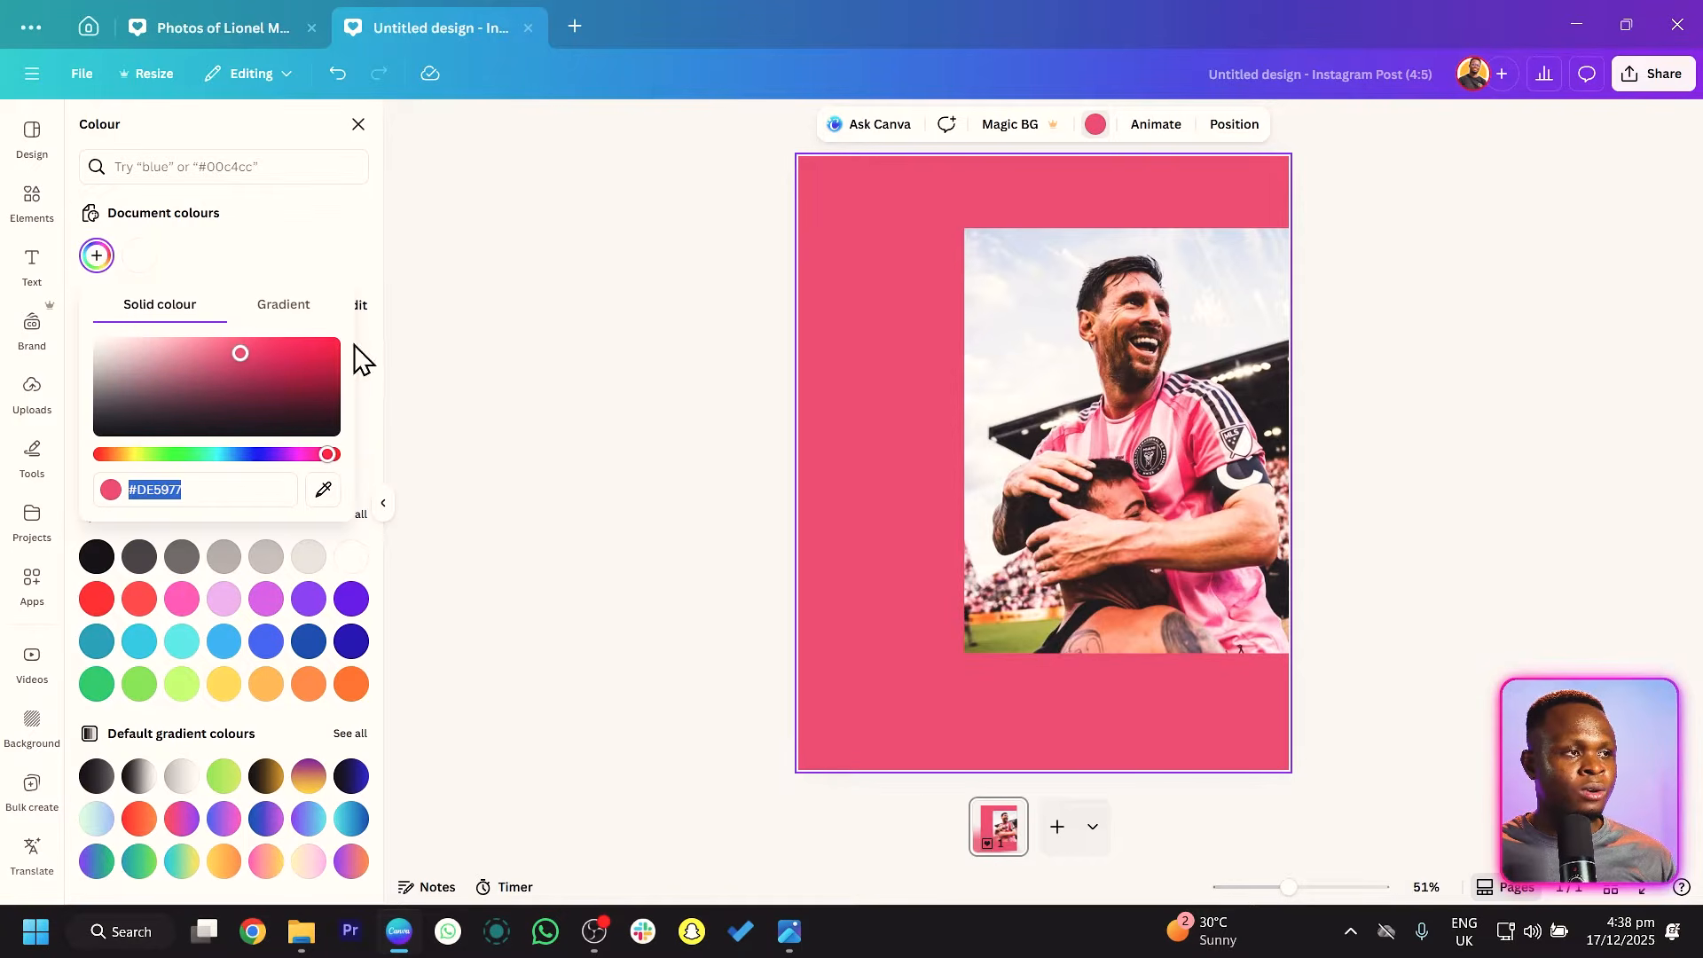
{"action": "left_click", "coordinate": [269, 312]}
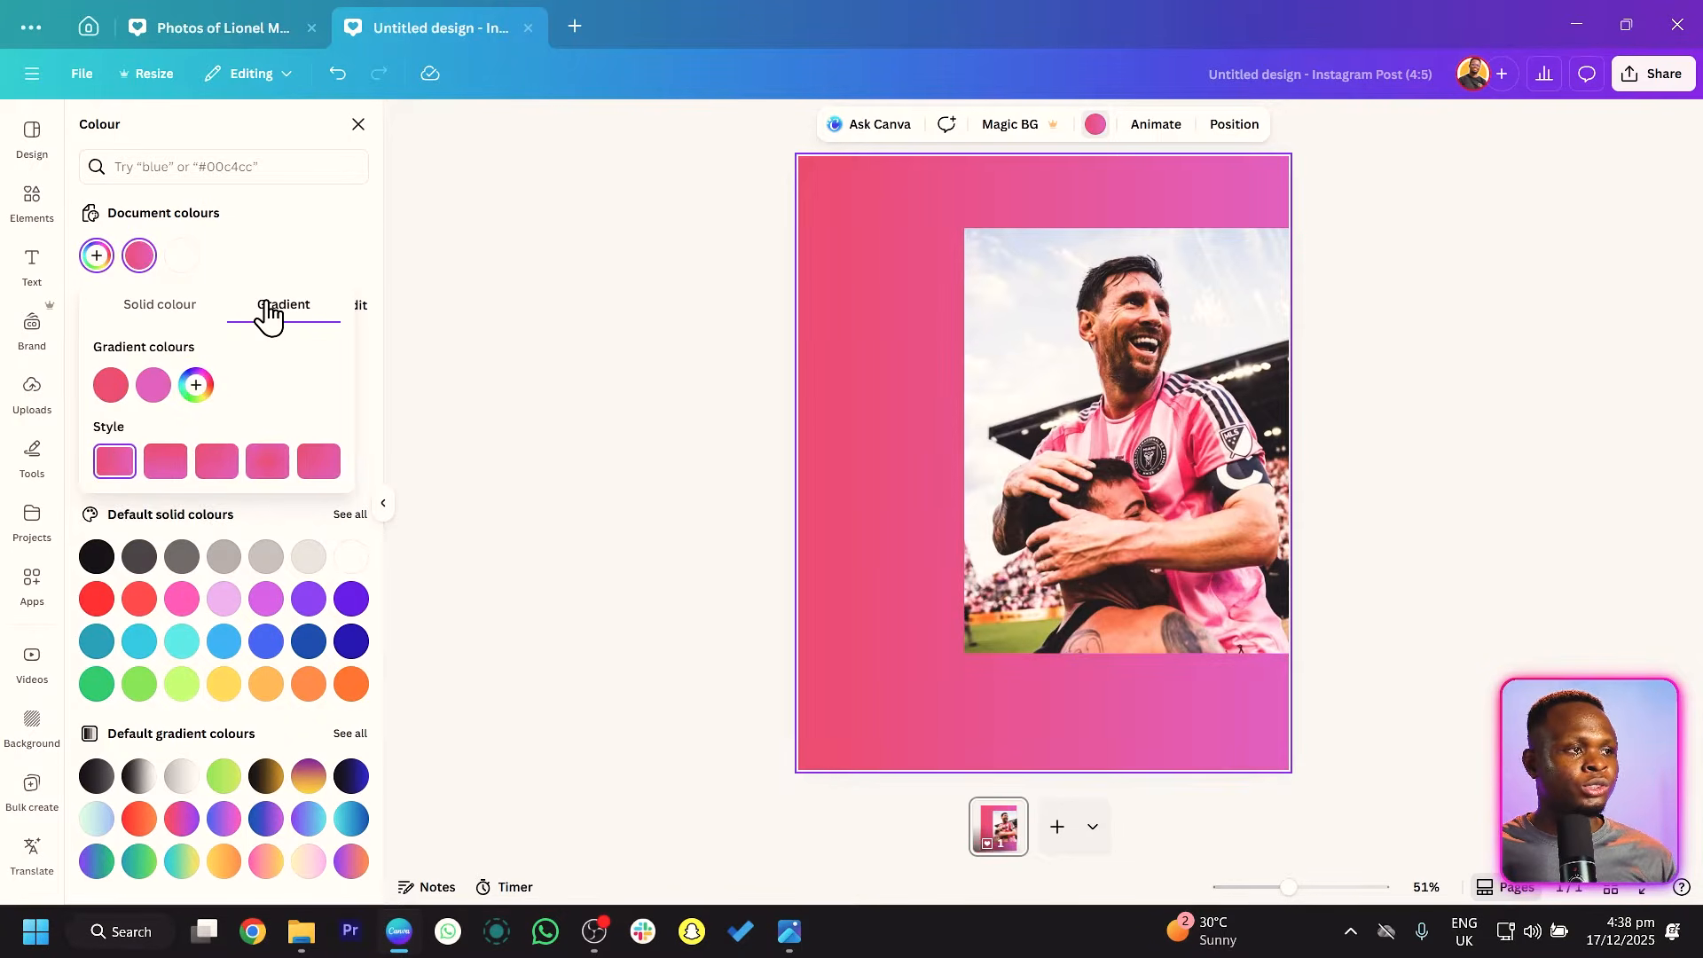
Set the background gradient's colours to #FFA1B6 and #FFFFFF, with the radial style spreading from the page's top-left corner.
{"action": "left_click", "coordinate": [151, 384]}
{"action": "left_click_drag", "start_coordinate": [250, 441], "coordinate": [115, 433]}
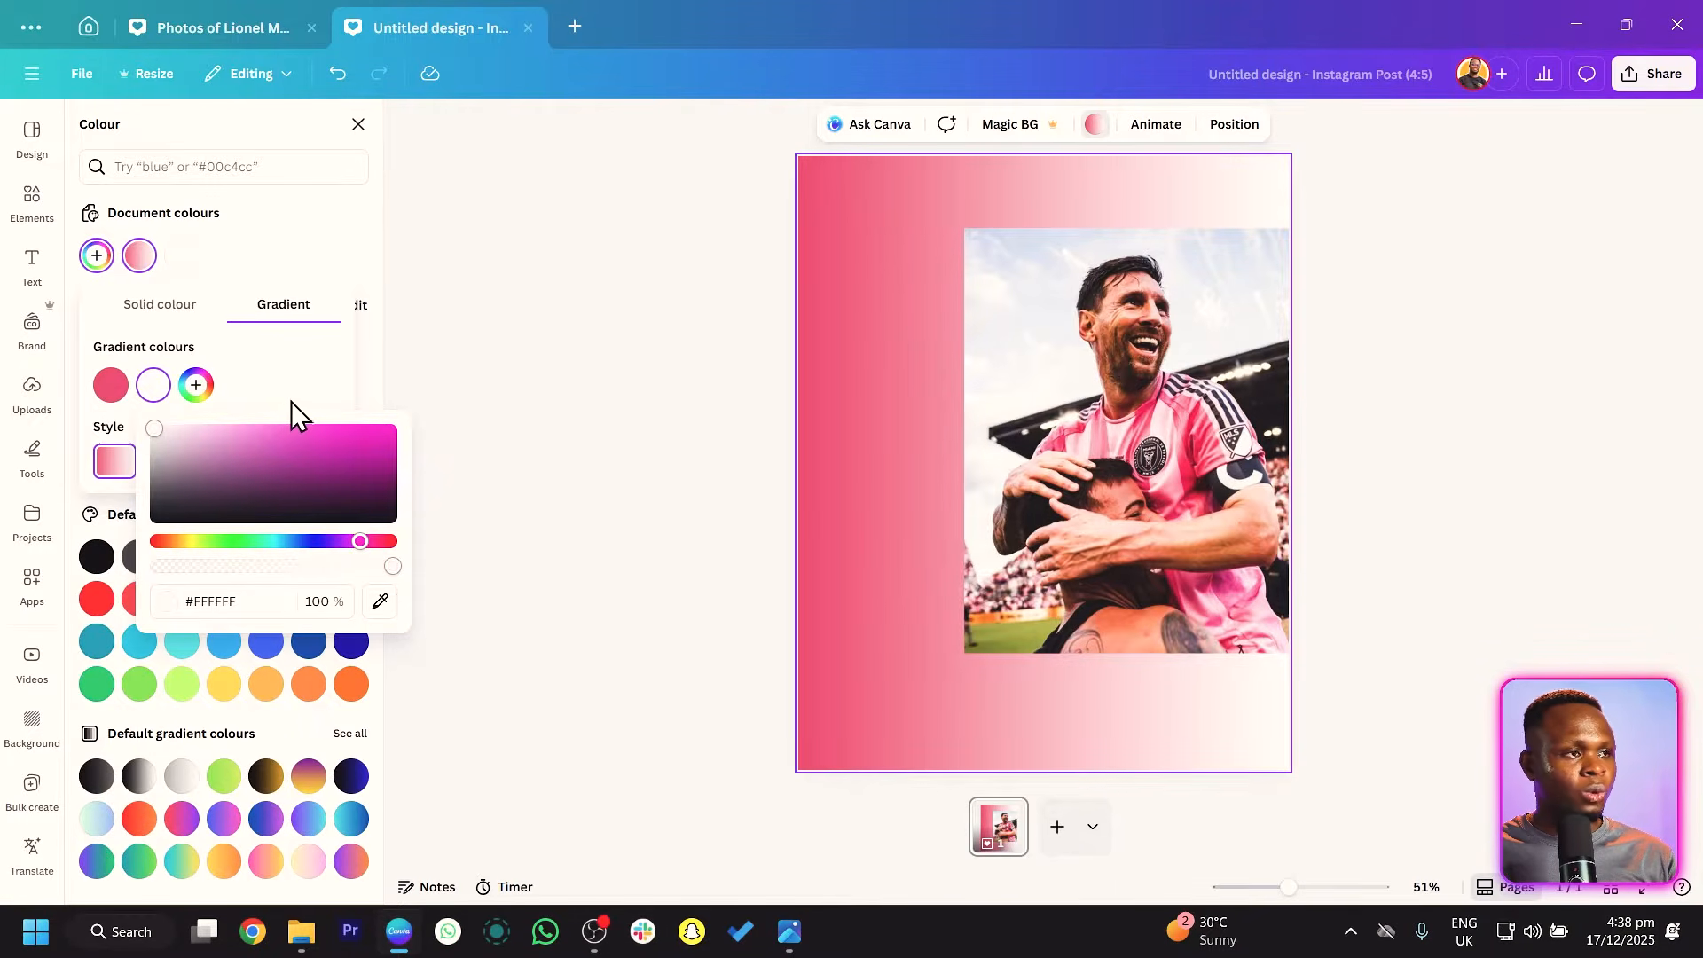
{"action": "left_click", "coordinate": [154, 384]}
{"action": "left_click", "coordinate": [111, 384]}
{"action": "left_click_drag", "start_coordinate": [253, 440], "coordinate": [200, 407]}
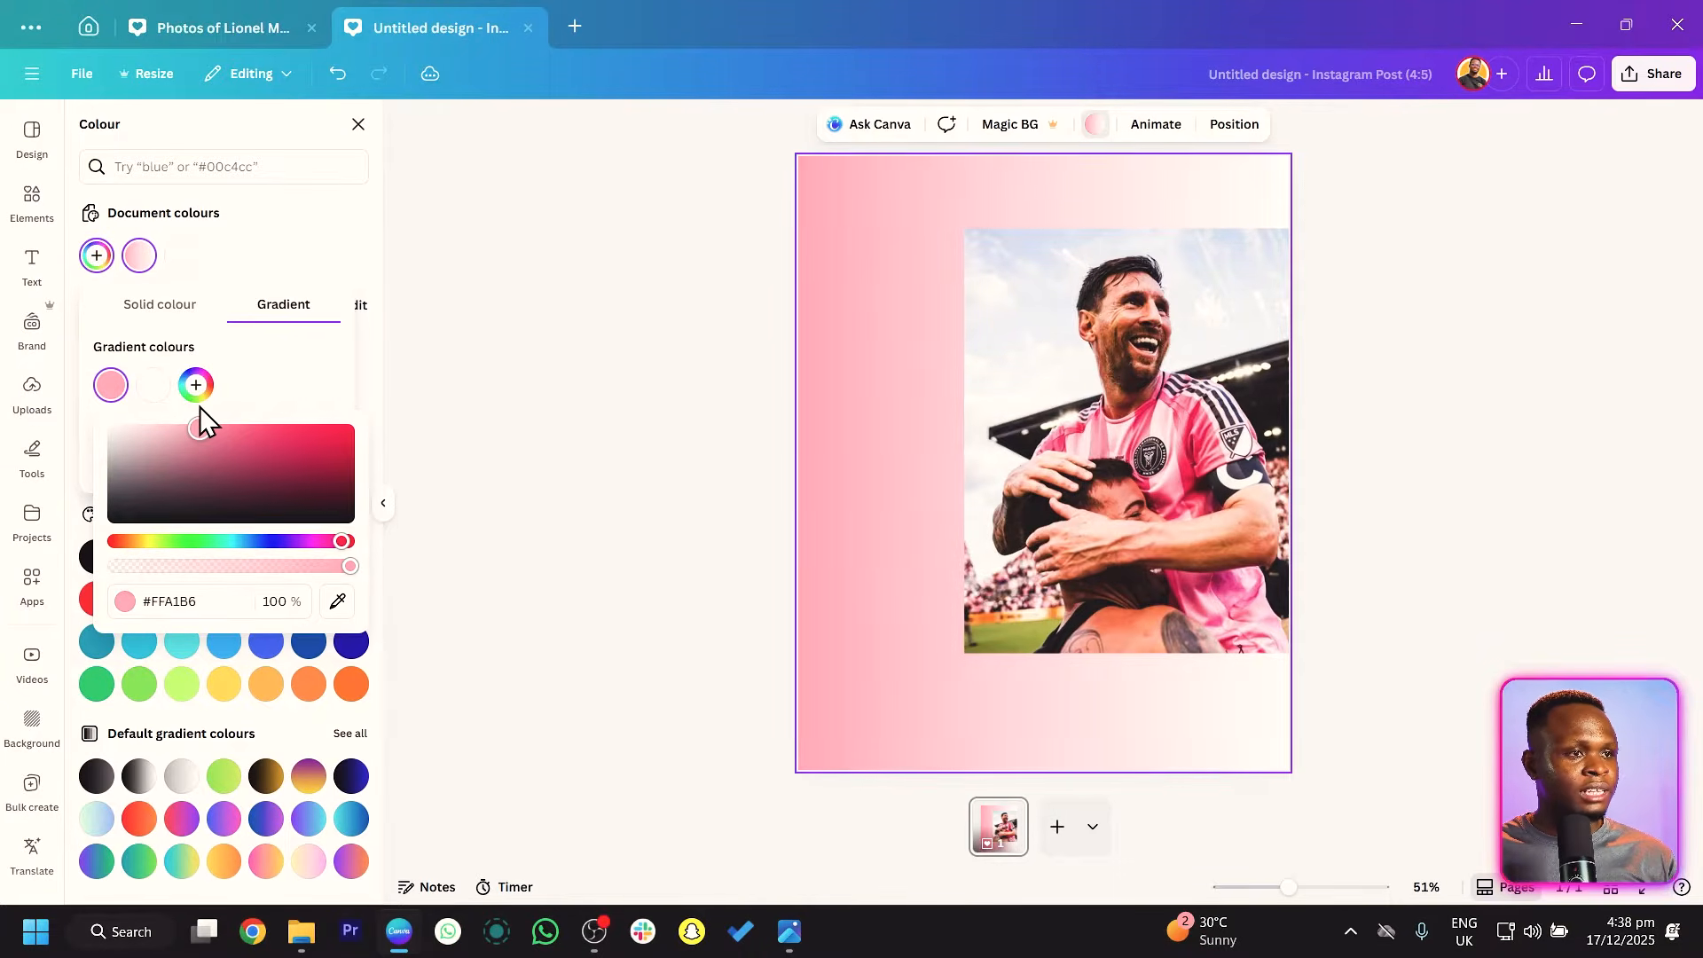
{"action": "left_click", "coordinate": [271, 379]}
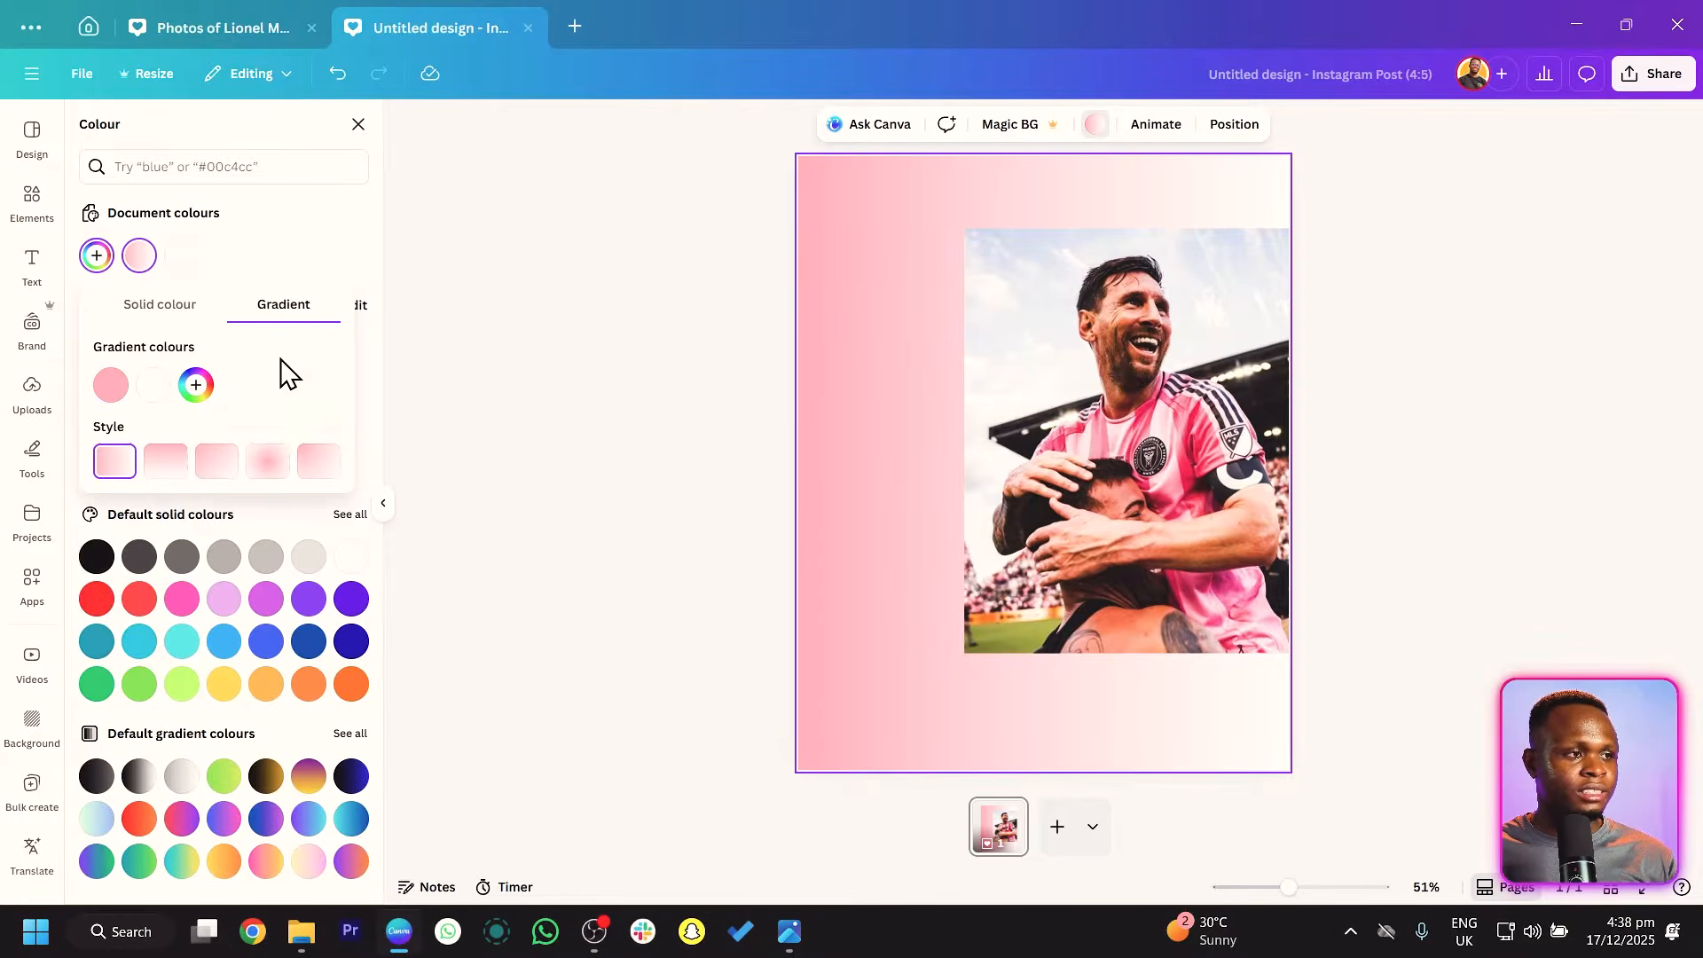
{"action": "left_click", "coordinate": [310, 462]}
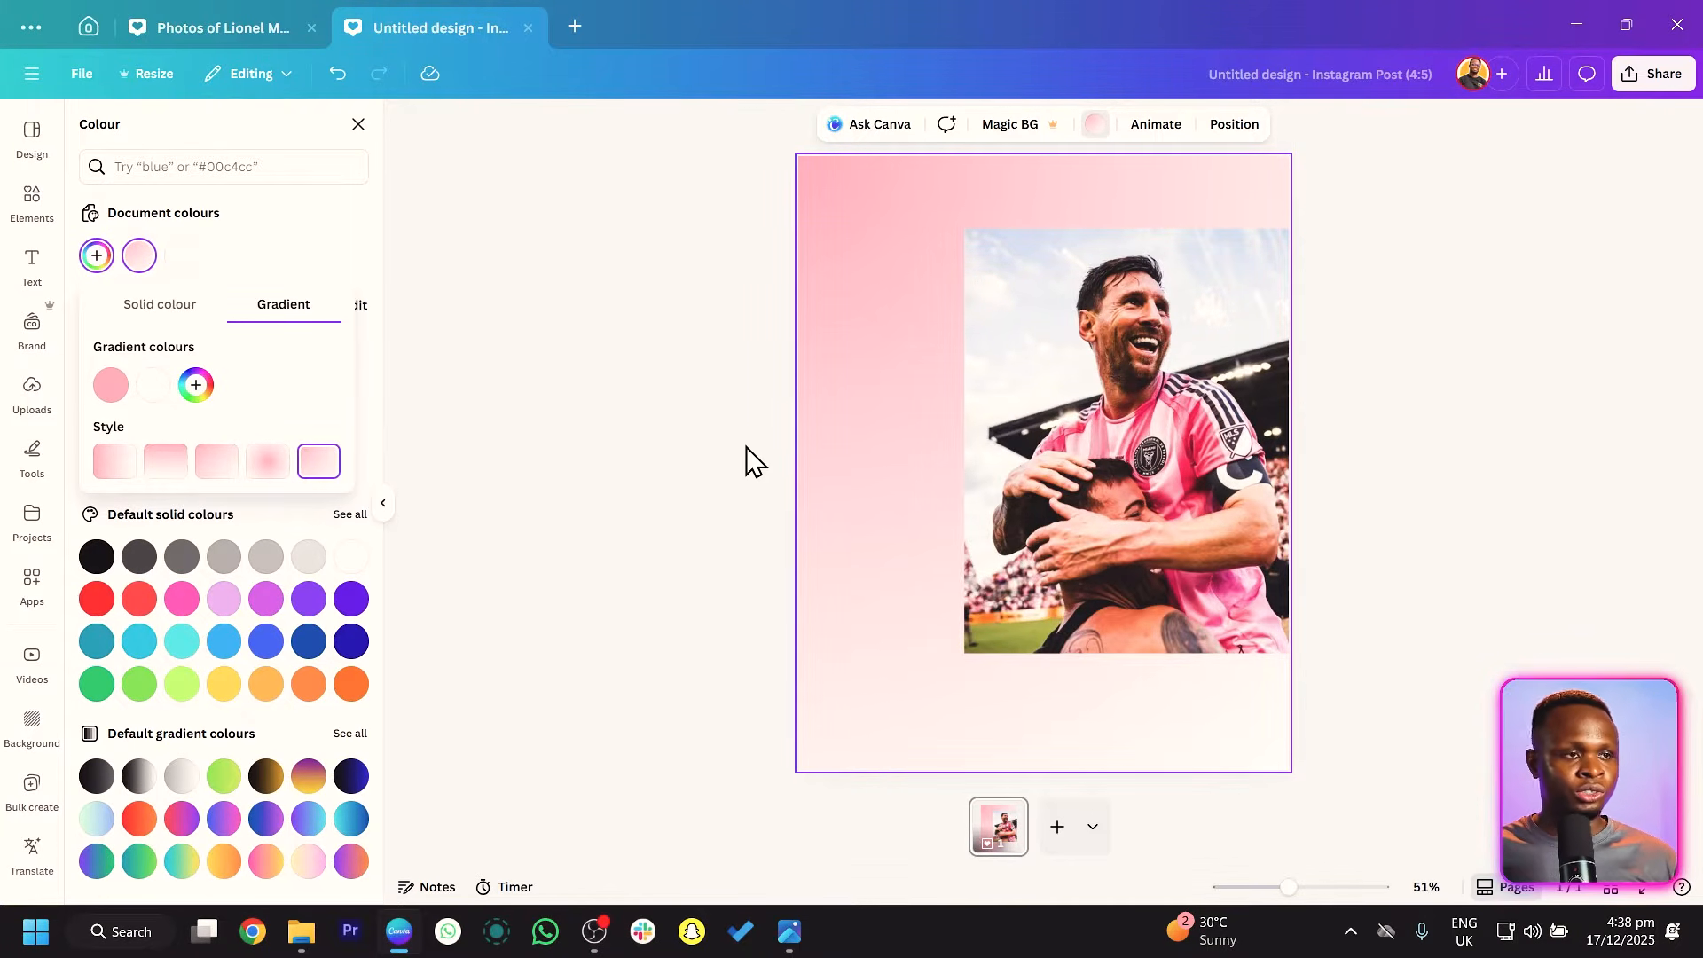
Centre the footballer photo horizontally on the page and remove its background.
{"action": "left_click_drag", "start_coordinate": [1071, 395], "coordinate": [1004, 363]}
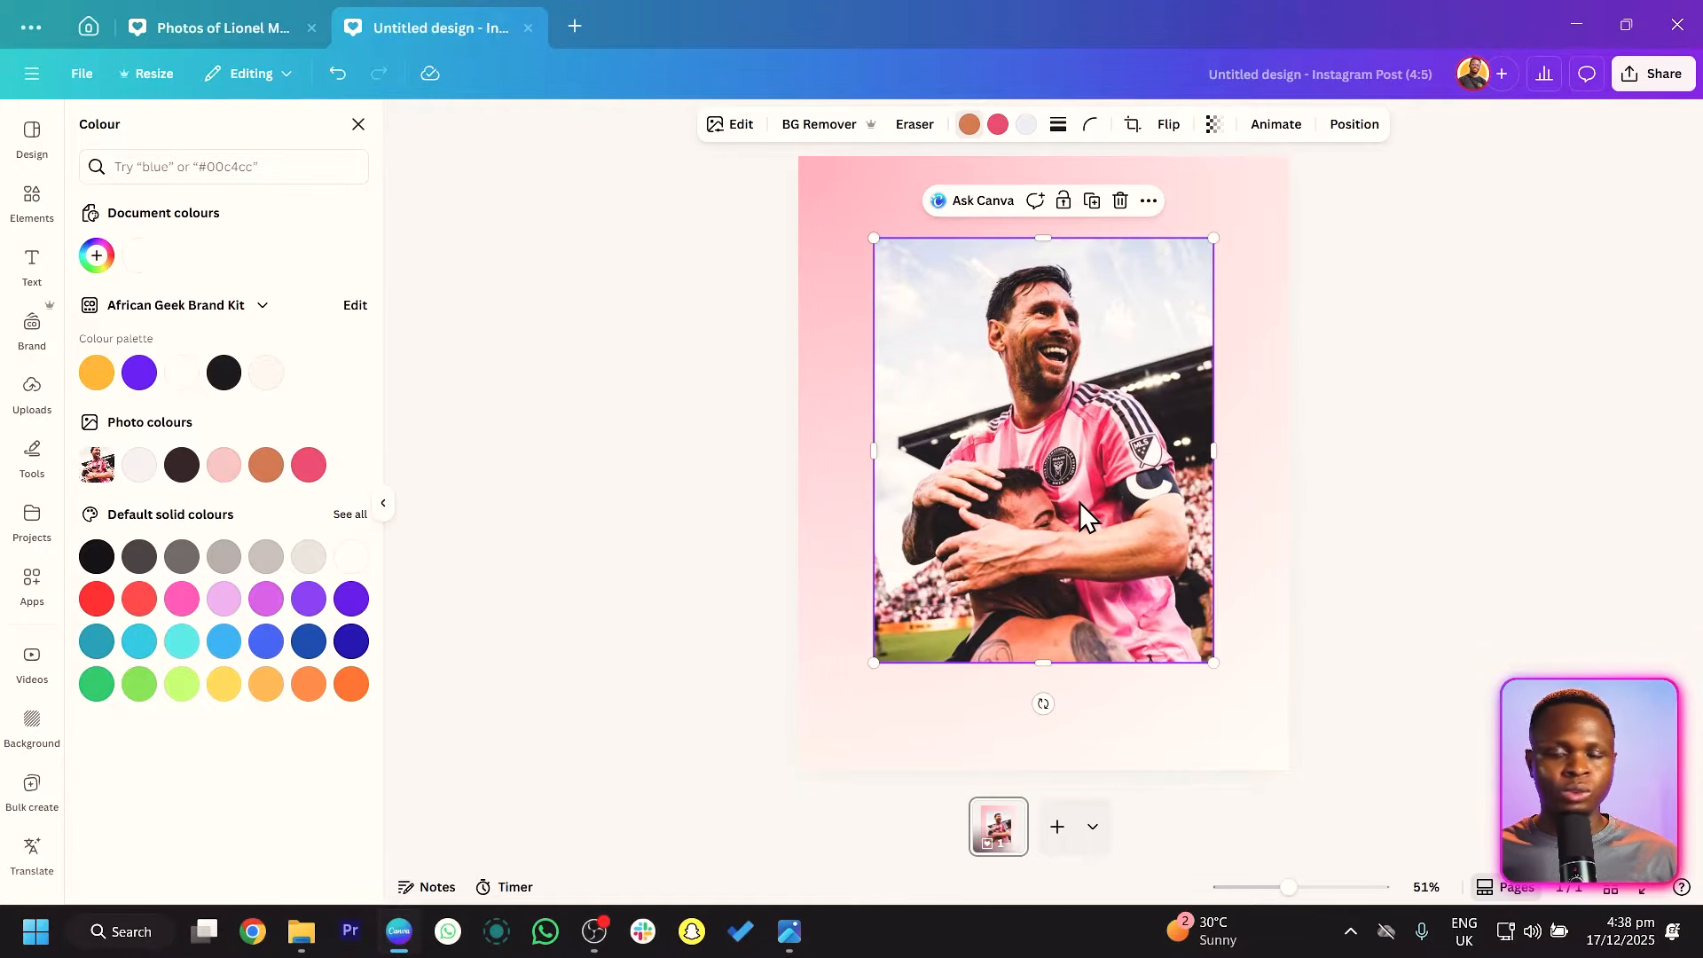
{"action": "left_click", "coordinate": [789, 122]}
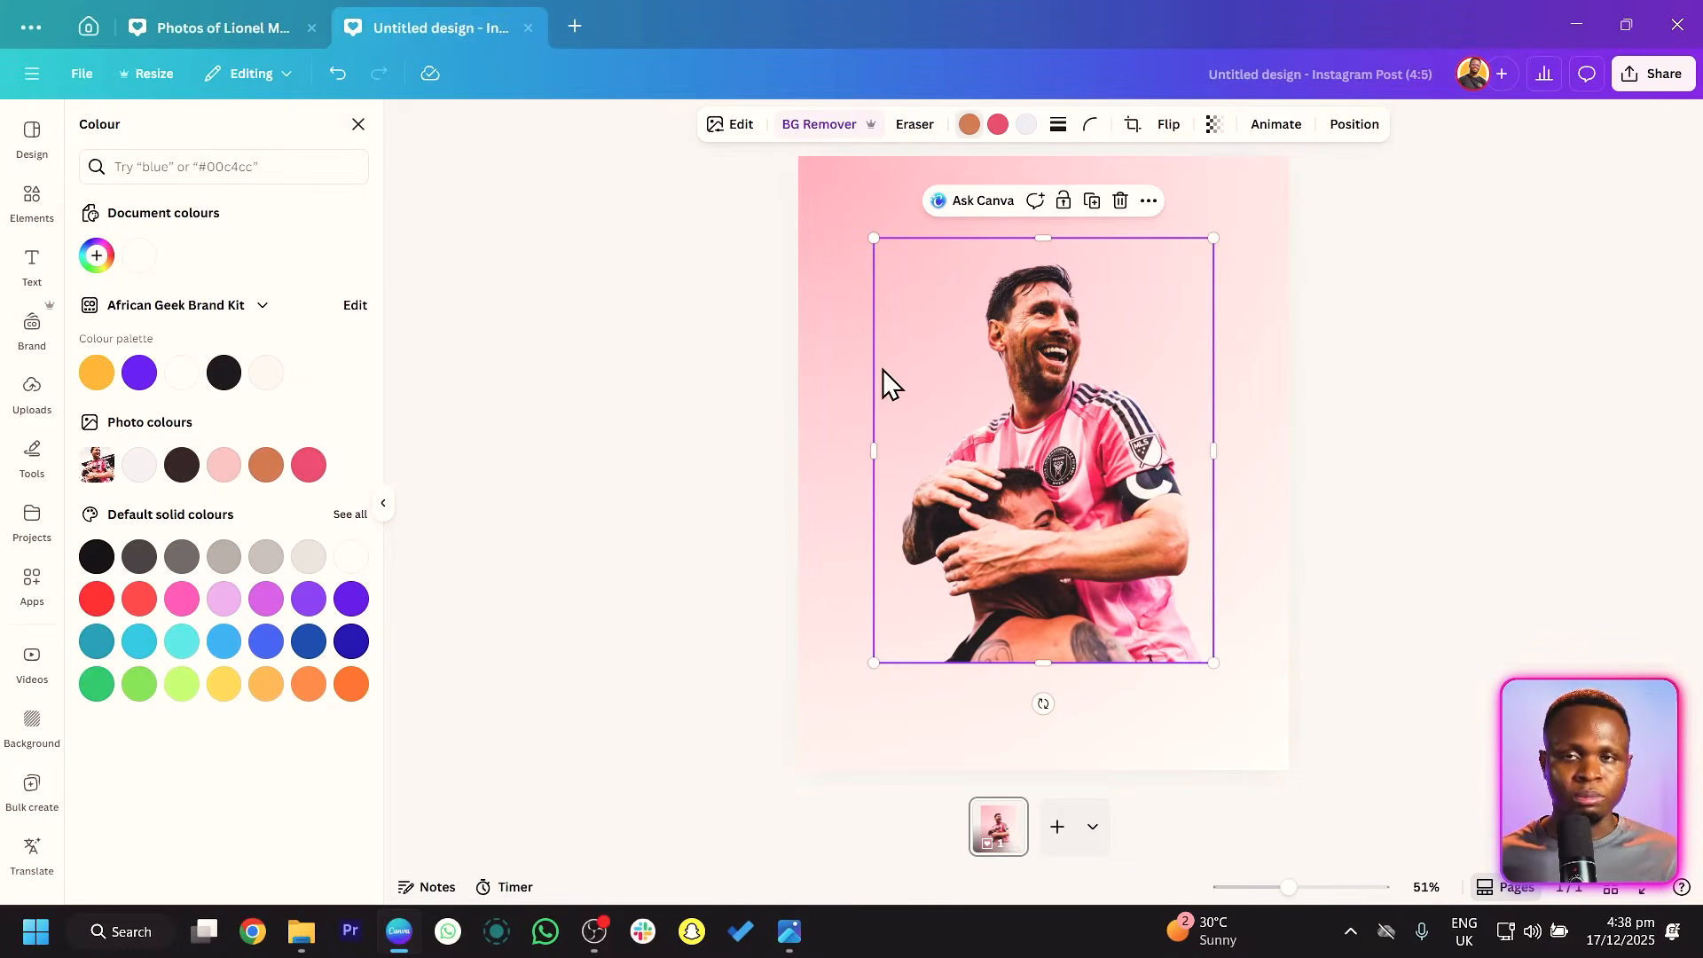
{"action": "mouse_move", "coordinate": [1084, 484]}
{"action": "left_mouse_down"}
{"action": "mouse_move", "coordinate": [1095, 505]}
{"action": "mouse_move", "coordinate": [1084, 488]}
{"action": "left_mouse_up"}
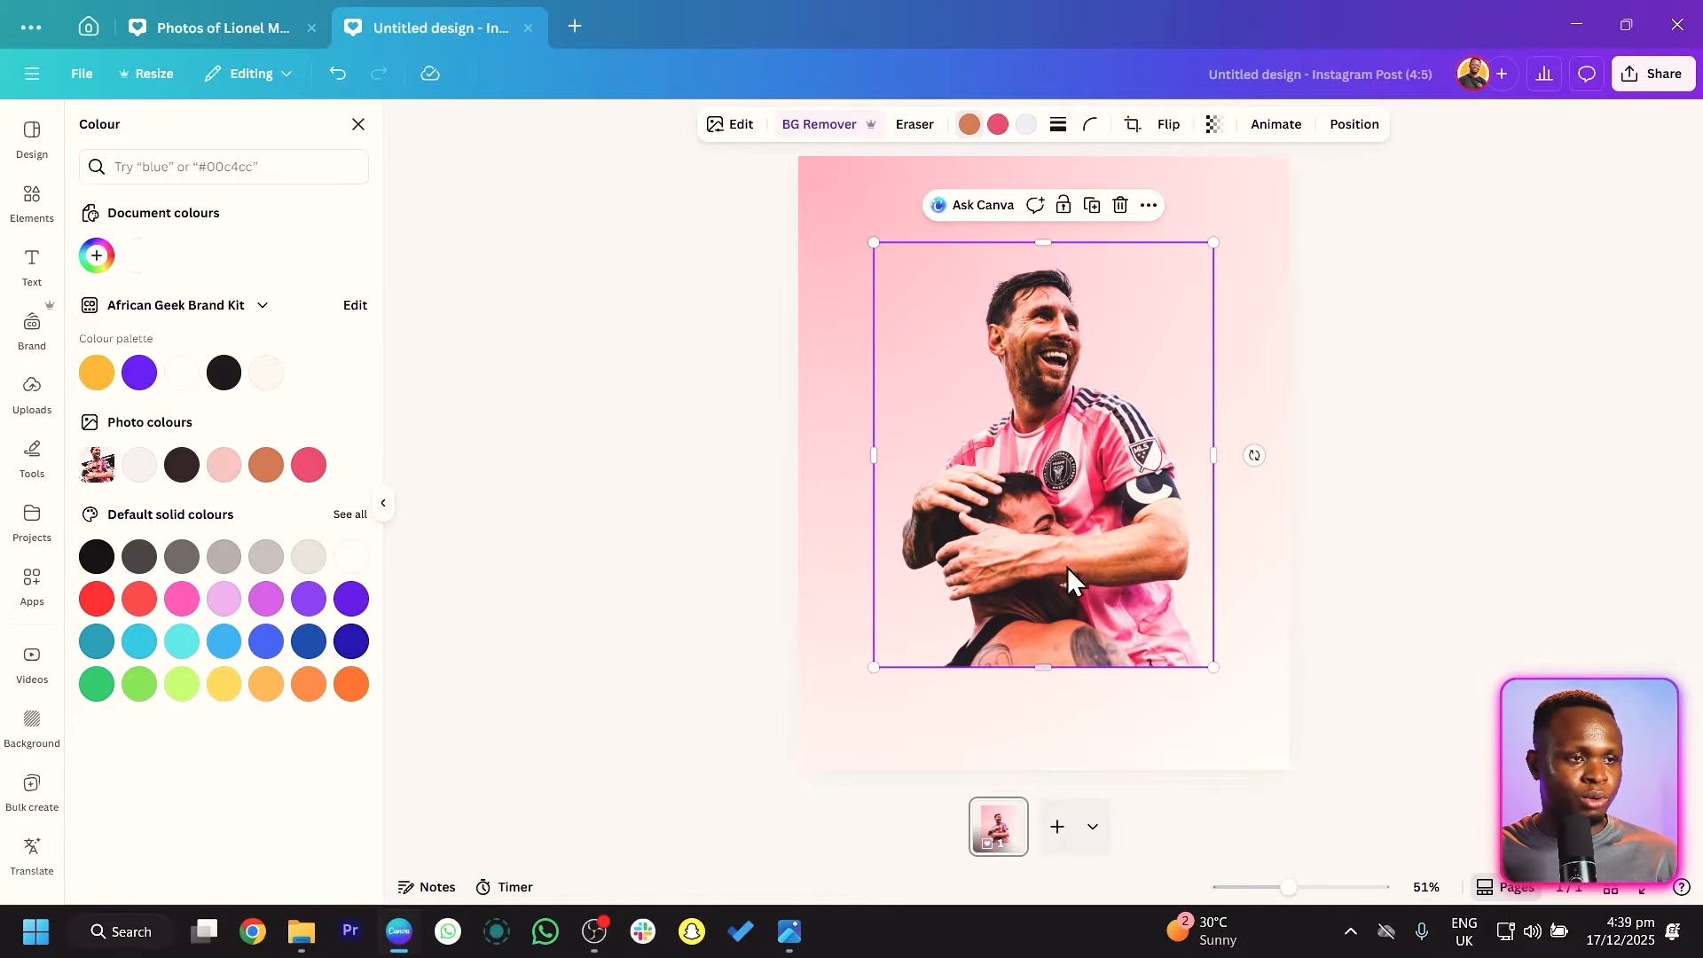
Search the apps for "blender" and open Image Blender for the selected cutout.
{"action": "left_click", "coordinate": [31, 583]}
{"action": "left_click", "coordinate": [177, 133]}
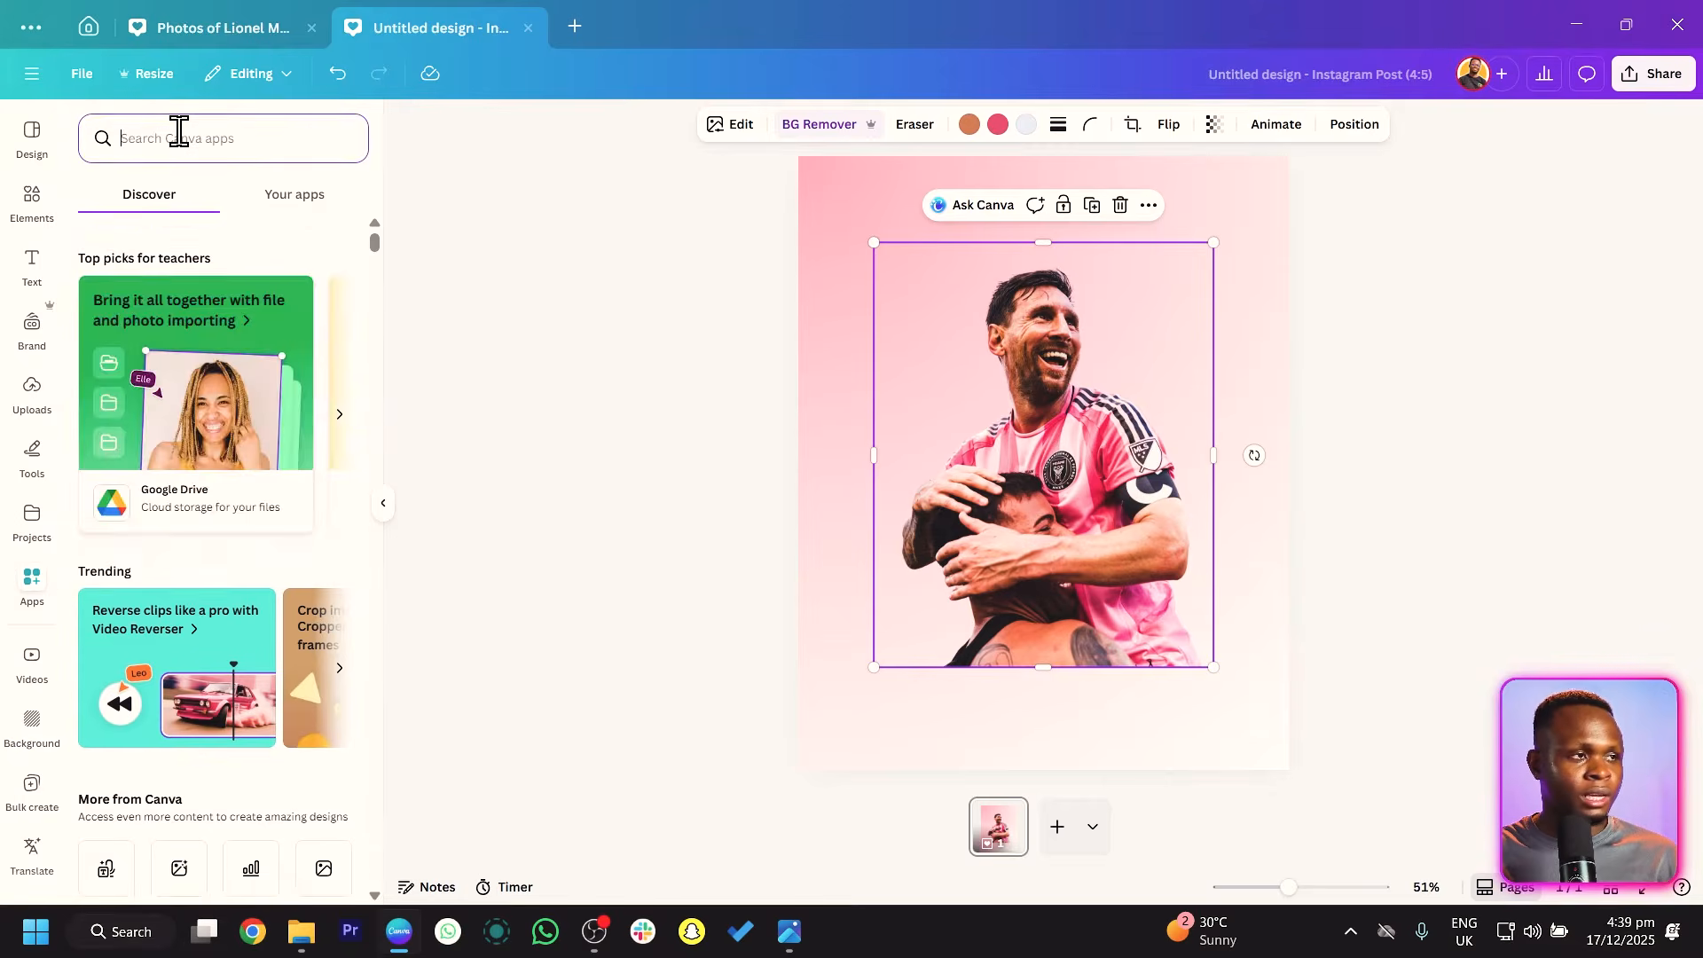
{"action": "type", "text": "blender"}
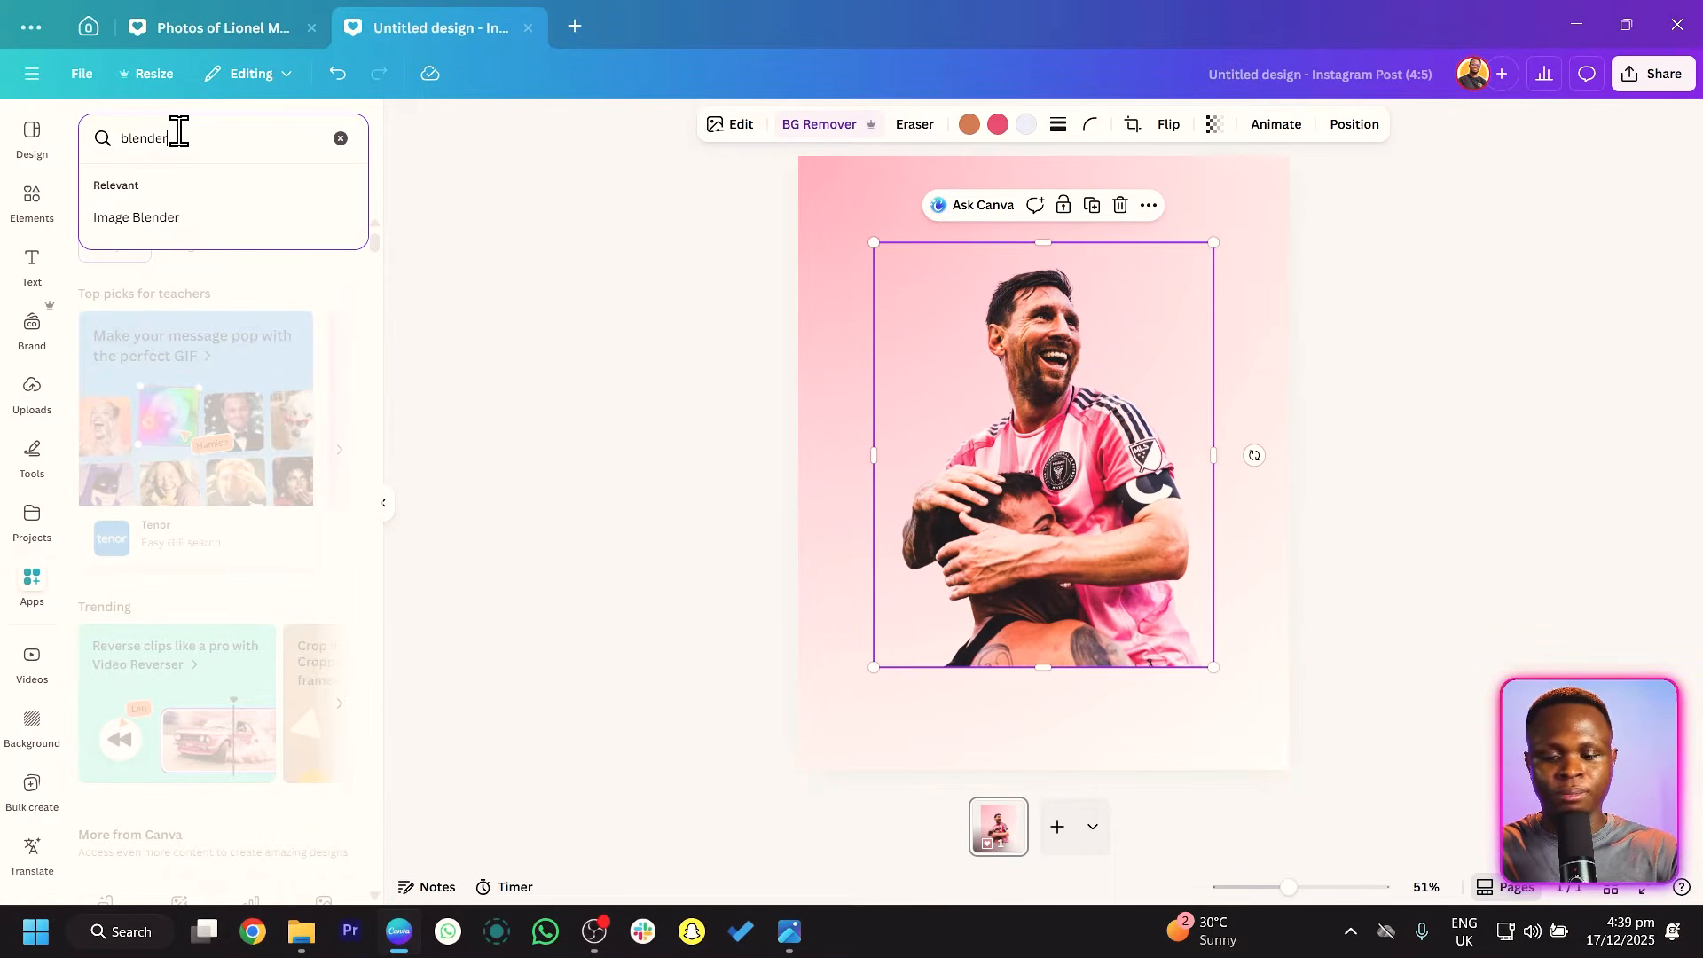
{"action": "key", "text": "Return"}
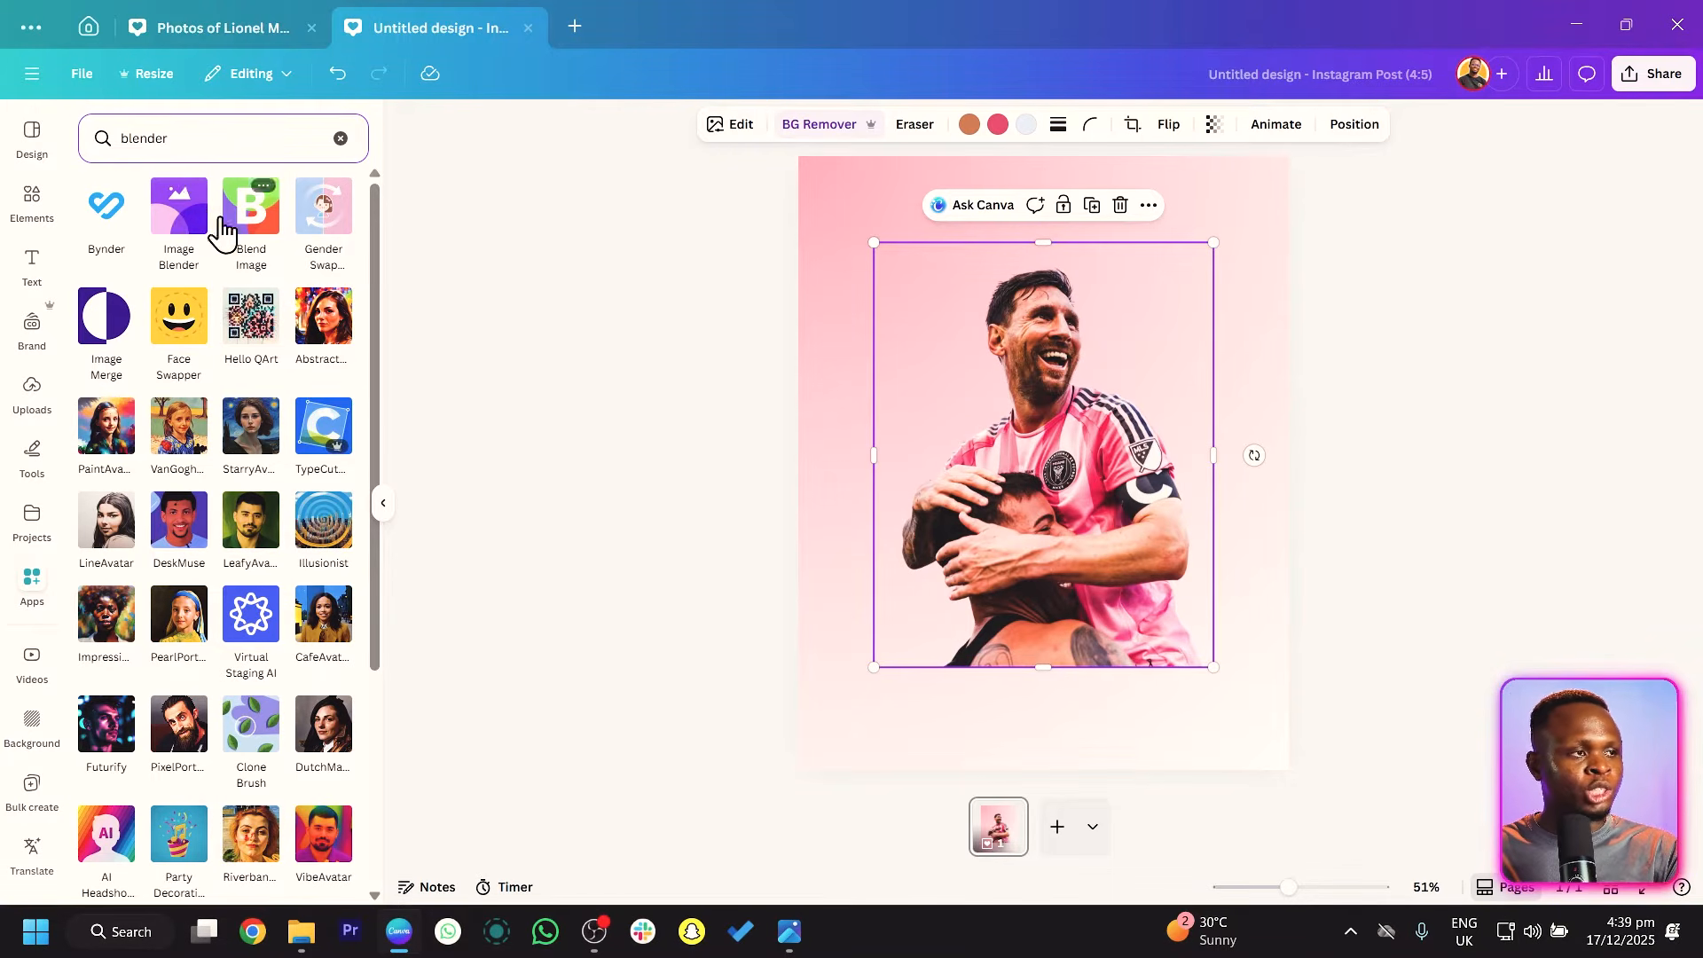
{"action": "left_click", "coordinate": [185, 213]}
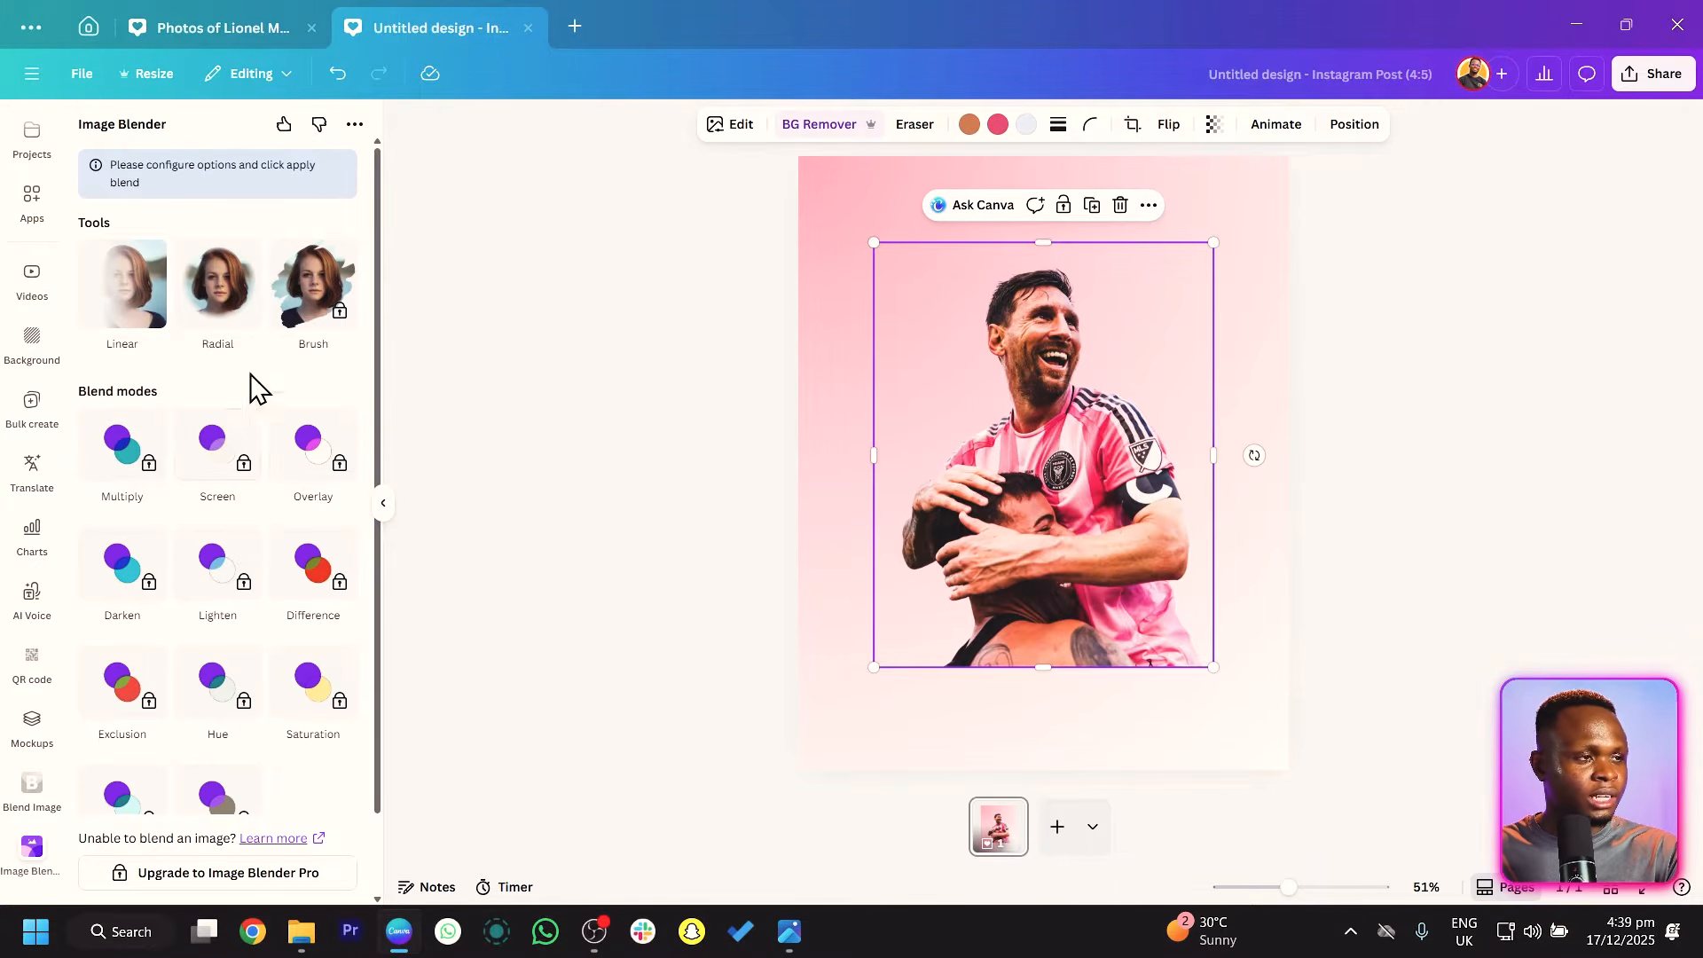
Fade the cutout downwards with a Linear blend from the top of the head to the chest, and save it.
{"action": "left_click", "coordinate": [133, 306]}
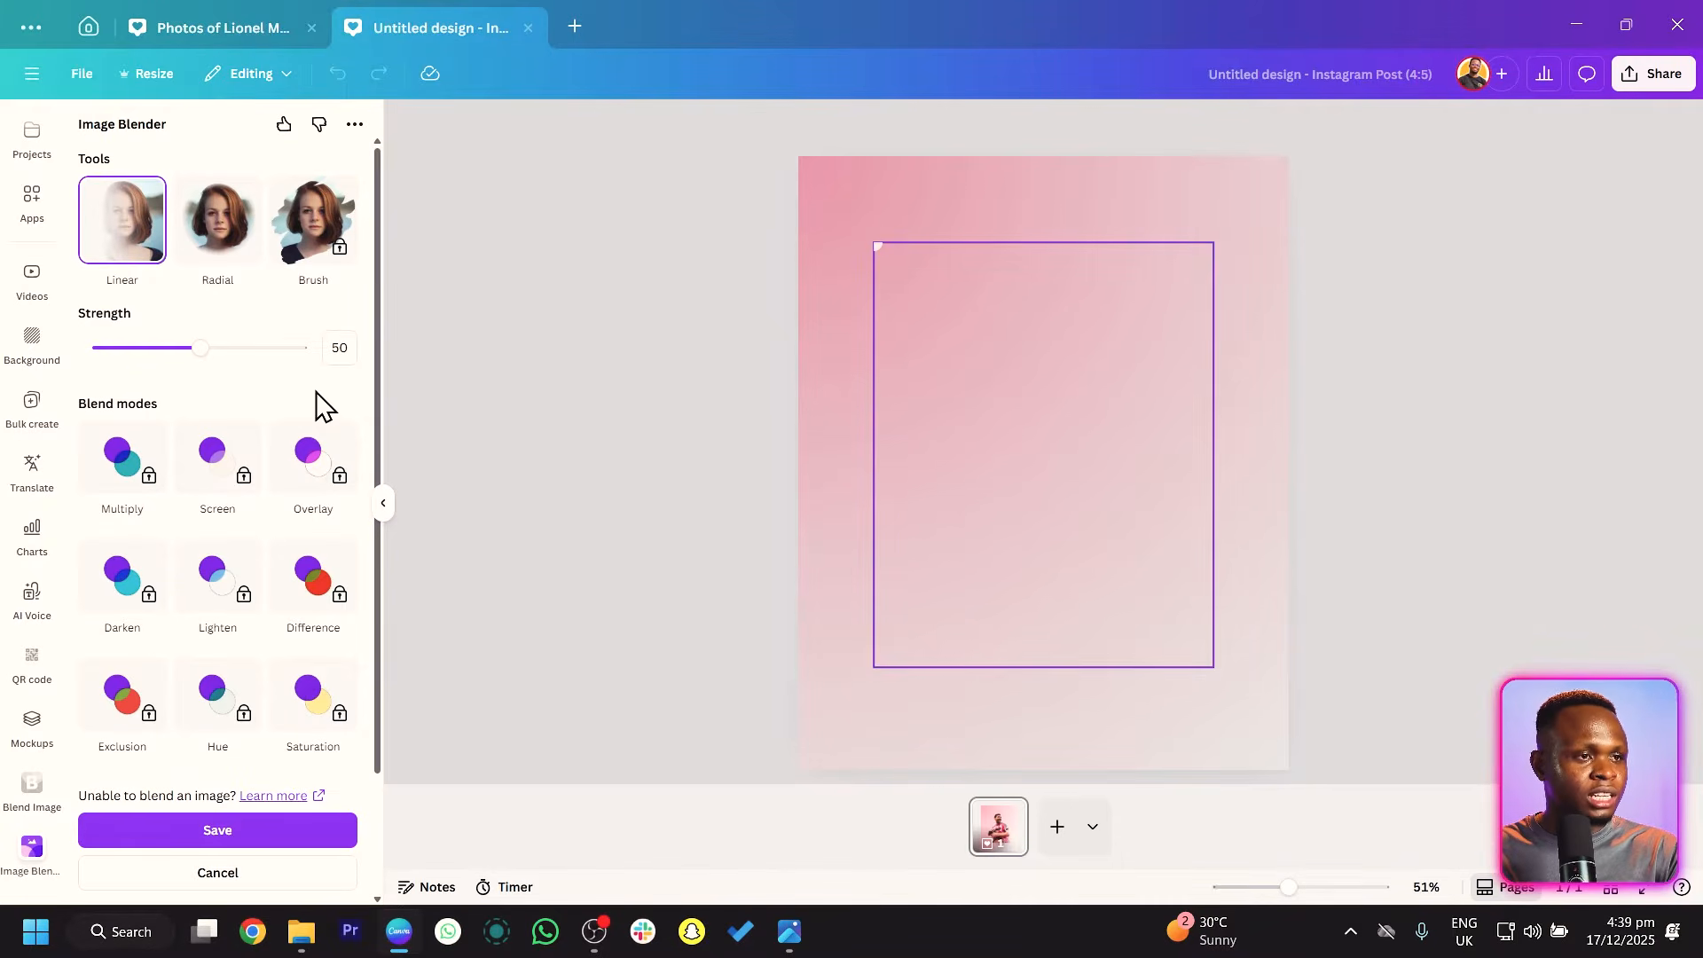
{"action": "left_click", "coordinate": [223, 235]}
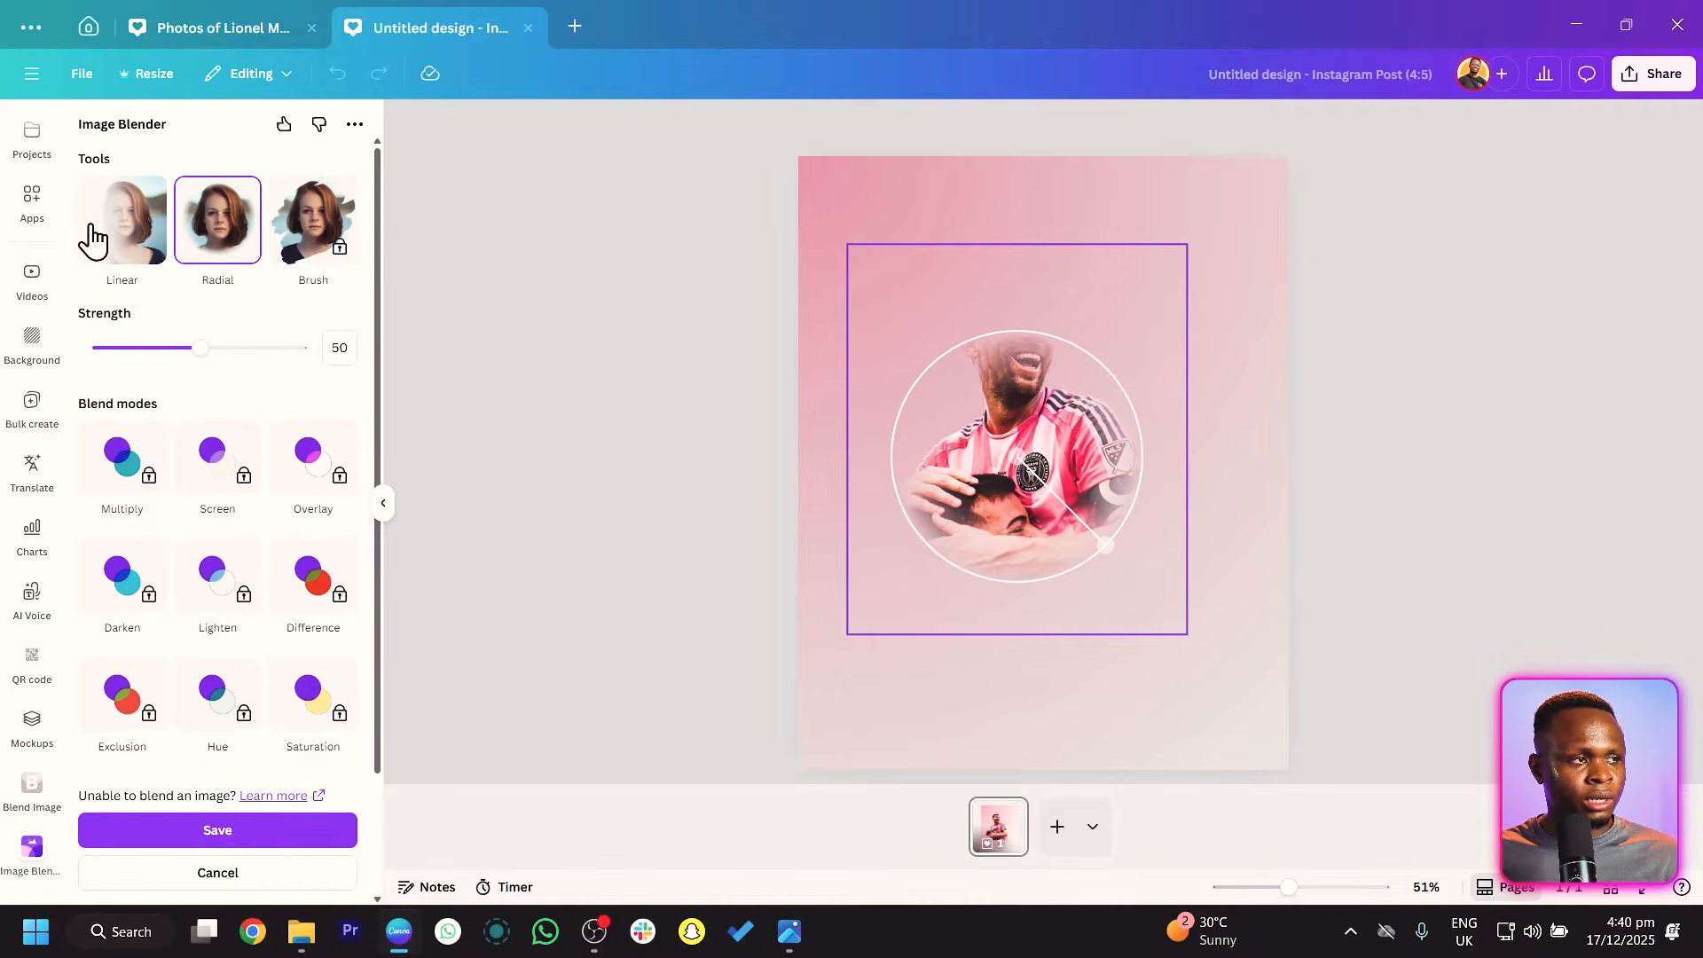
{"action": "left_click", "coordinate": [133, 233]}
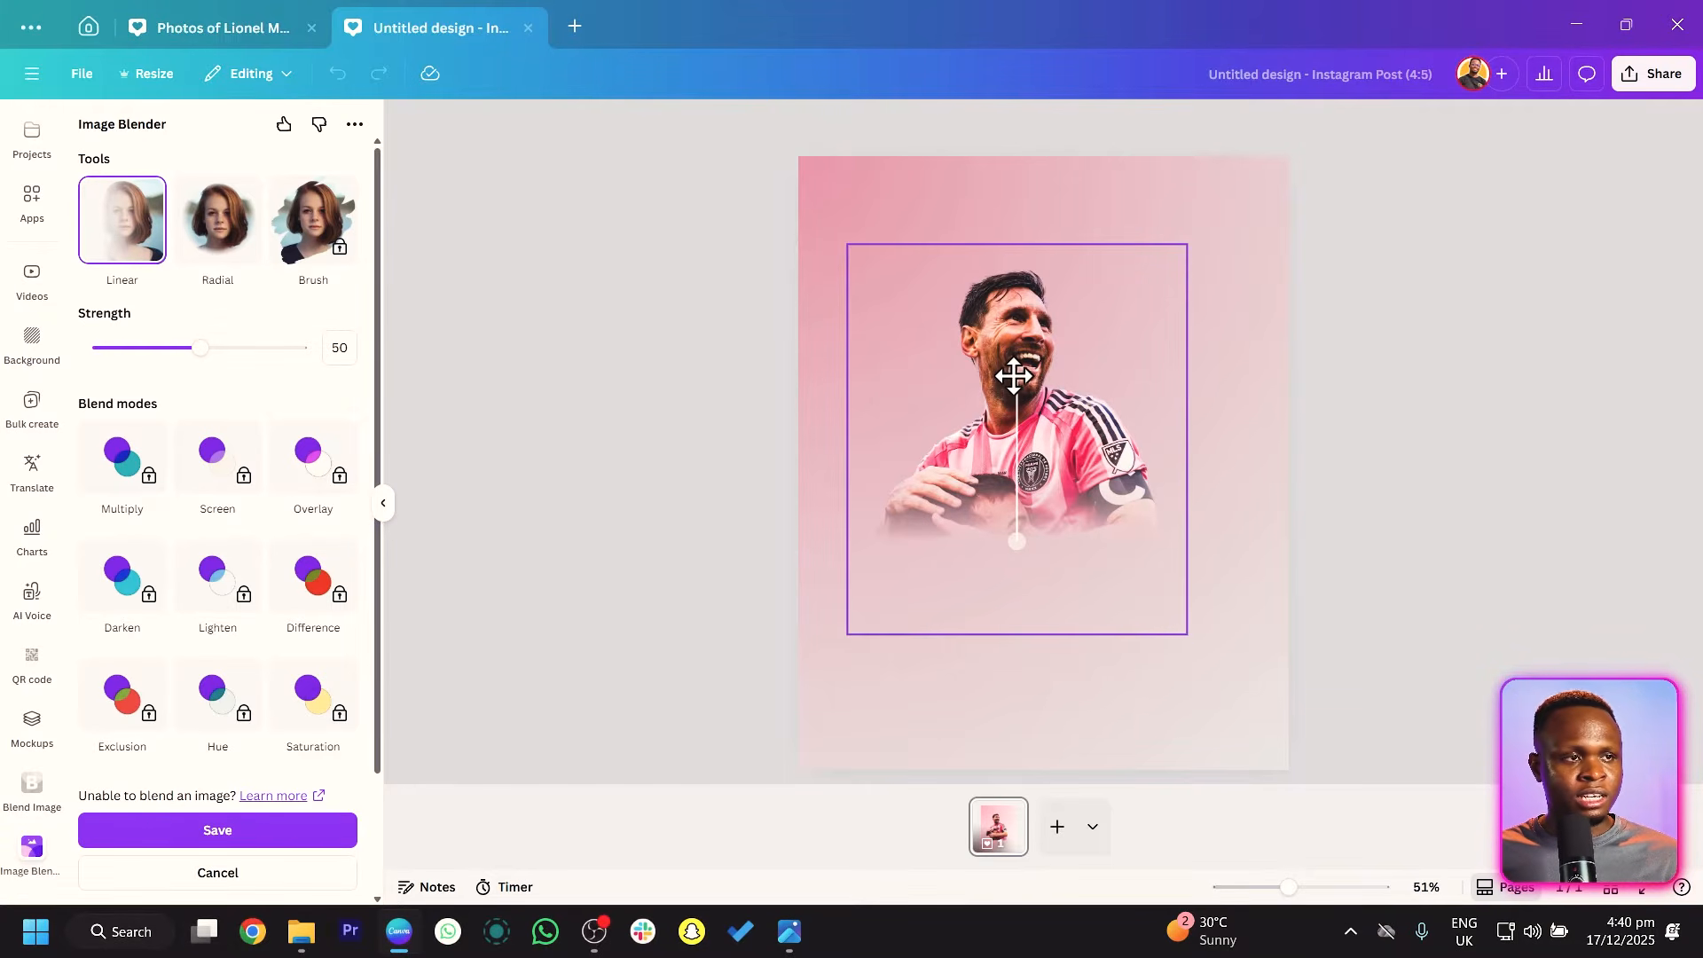
{"action": "left_click_drag", "start_coordinate": [1018, 372], "coordinate": [1002, 271]}
{"action": "left_click_drag", "start_coordinate": [1015, 540], "coordinate": [1010, 471]}
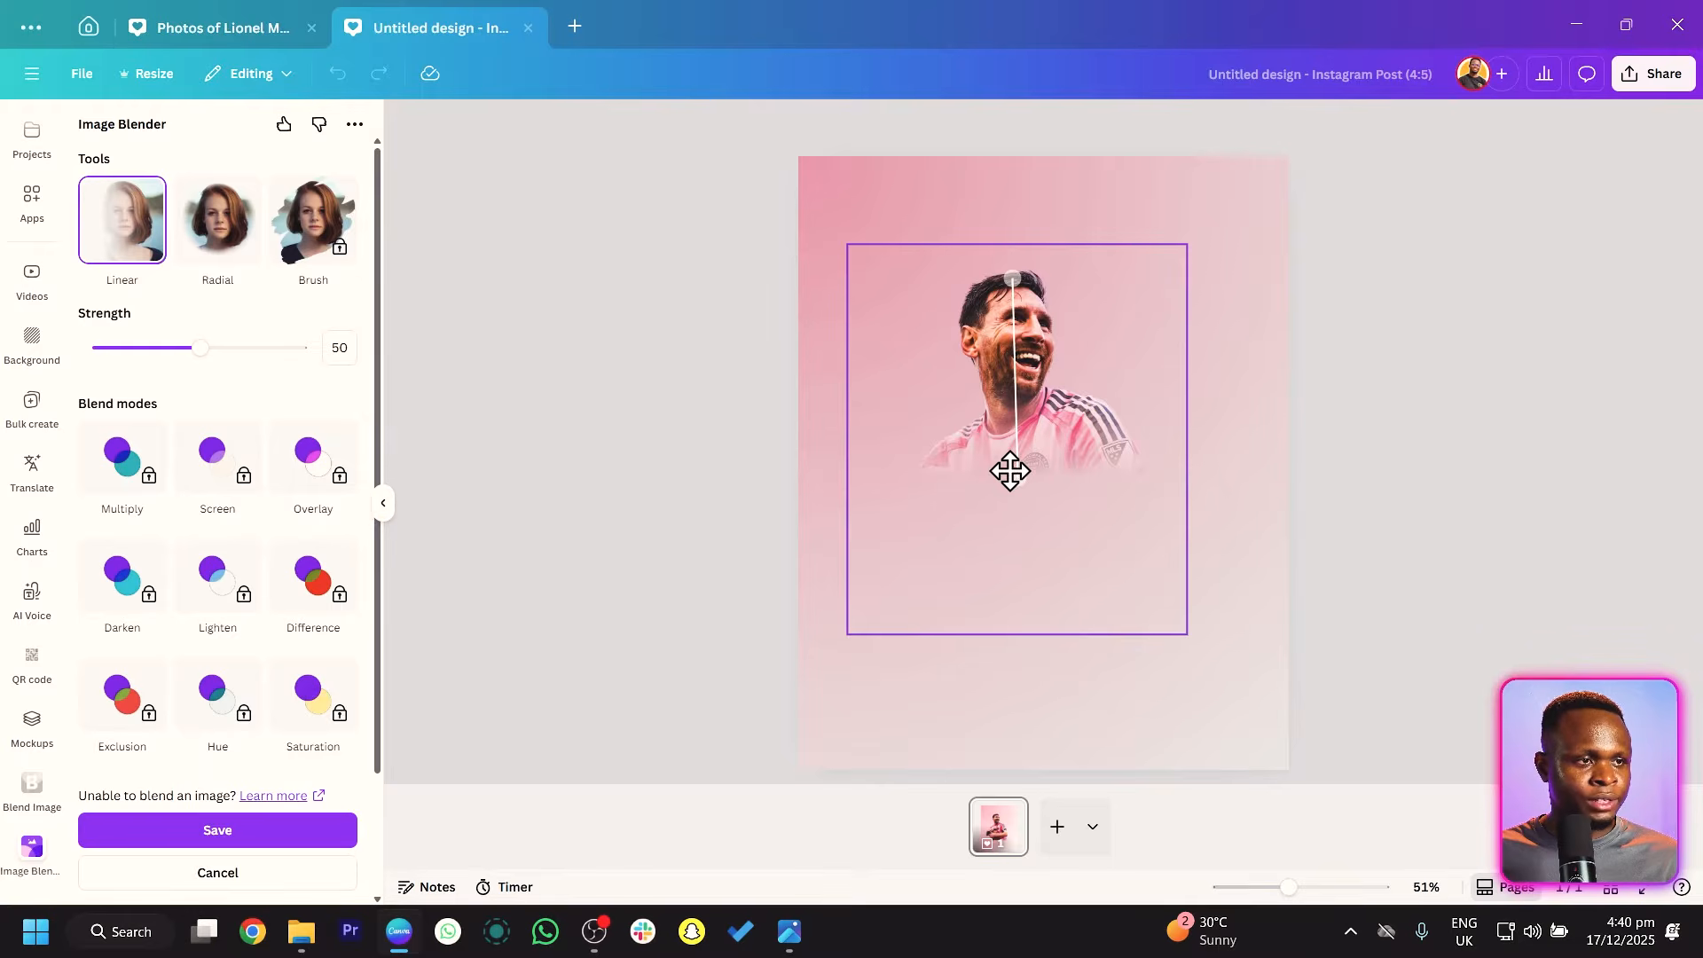
{"action": "left_click", "coordinate": [242, 834]}
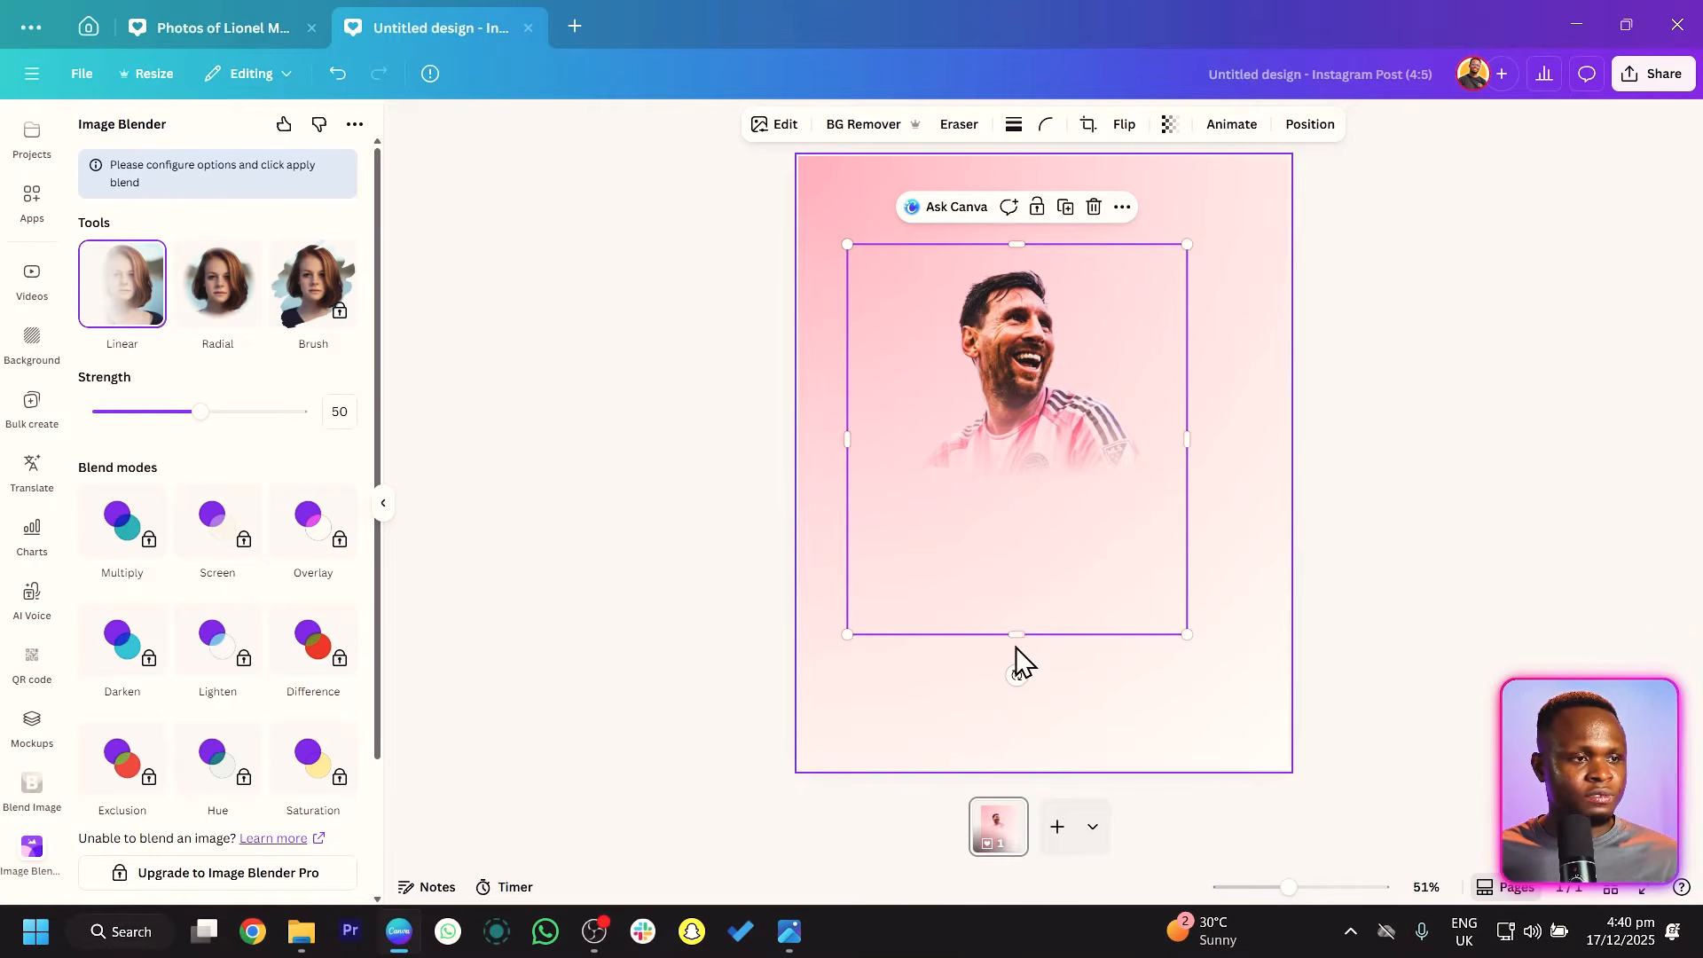
Enlarge the faded portrait until the head and shoulders dominate the page, and shift it to the page's right side.
{"action": "left_click_drag", "start_coordinate": [1014, 636], "coordinate": [519, 778]}
{"action": "left_click_drag", "start_coordinate": [992, 445], "coordinate": [1207, 391]}
{"action": "left_click_drag", "start_coordinate": [794, 680], "coordinate": [714, 743]}
{"action": "left_click_drag", "start_coordinate": [946, 668], "coordinate": [1068, 540]}
Crop the portrait's empty right, left and bottom margins closer to the figure and nudge it slightly right.
{"action": "left_click_drag", "start_coordinate": [1533, 409], "coordinate": [1307, 417]}
{"action": "left_click", "coordinate": [1061, 429]}
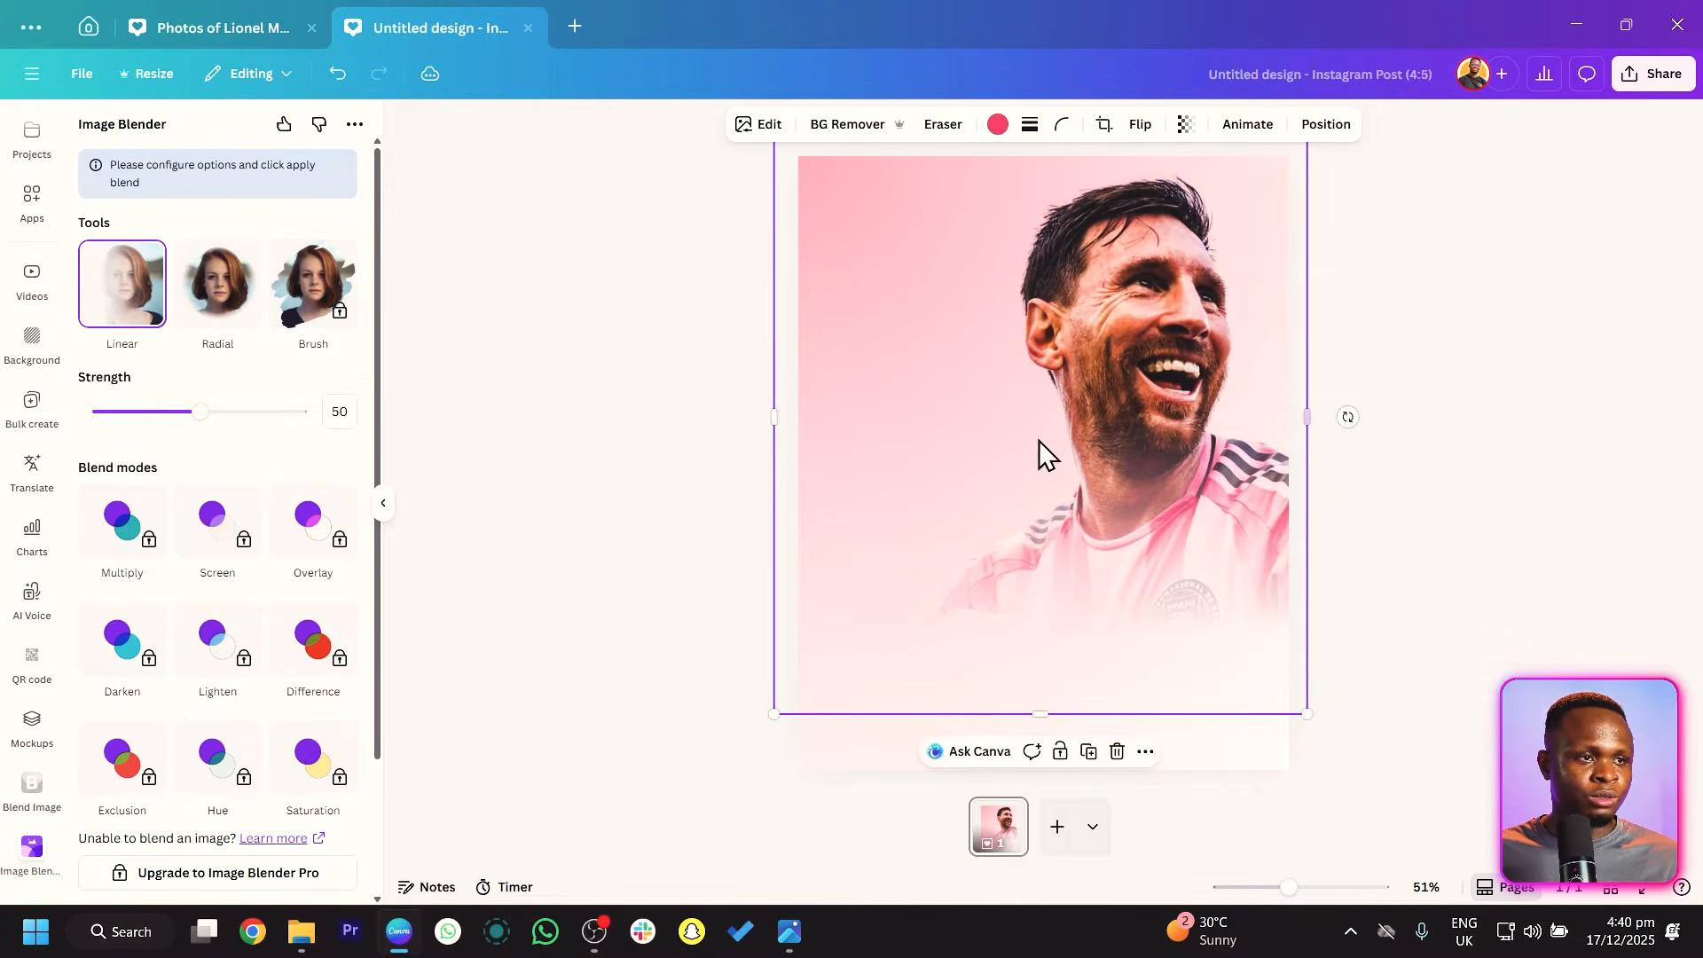
{"action": "left_click_drag", "start_coordinate": [768, 416], "coordinate": [912, 417]}
{"action": "left_click_drag", "start_coordinate": [1100, 714], "coordinate": [1100, 677]}
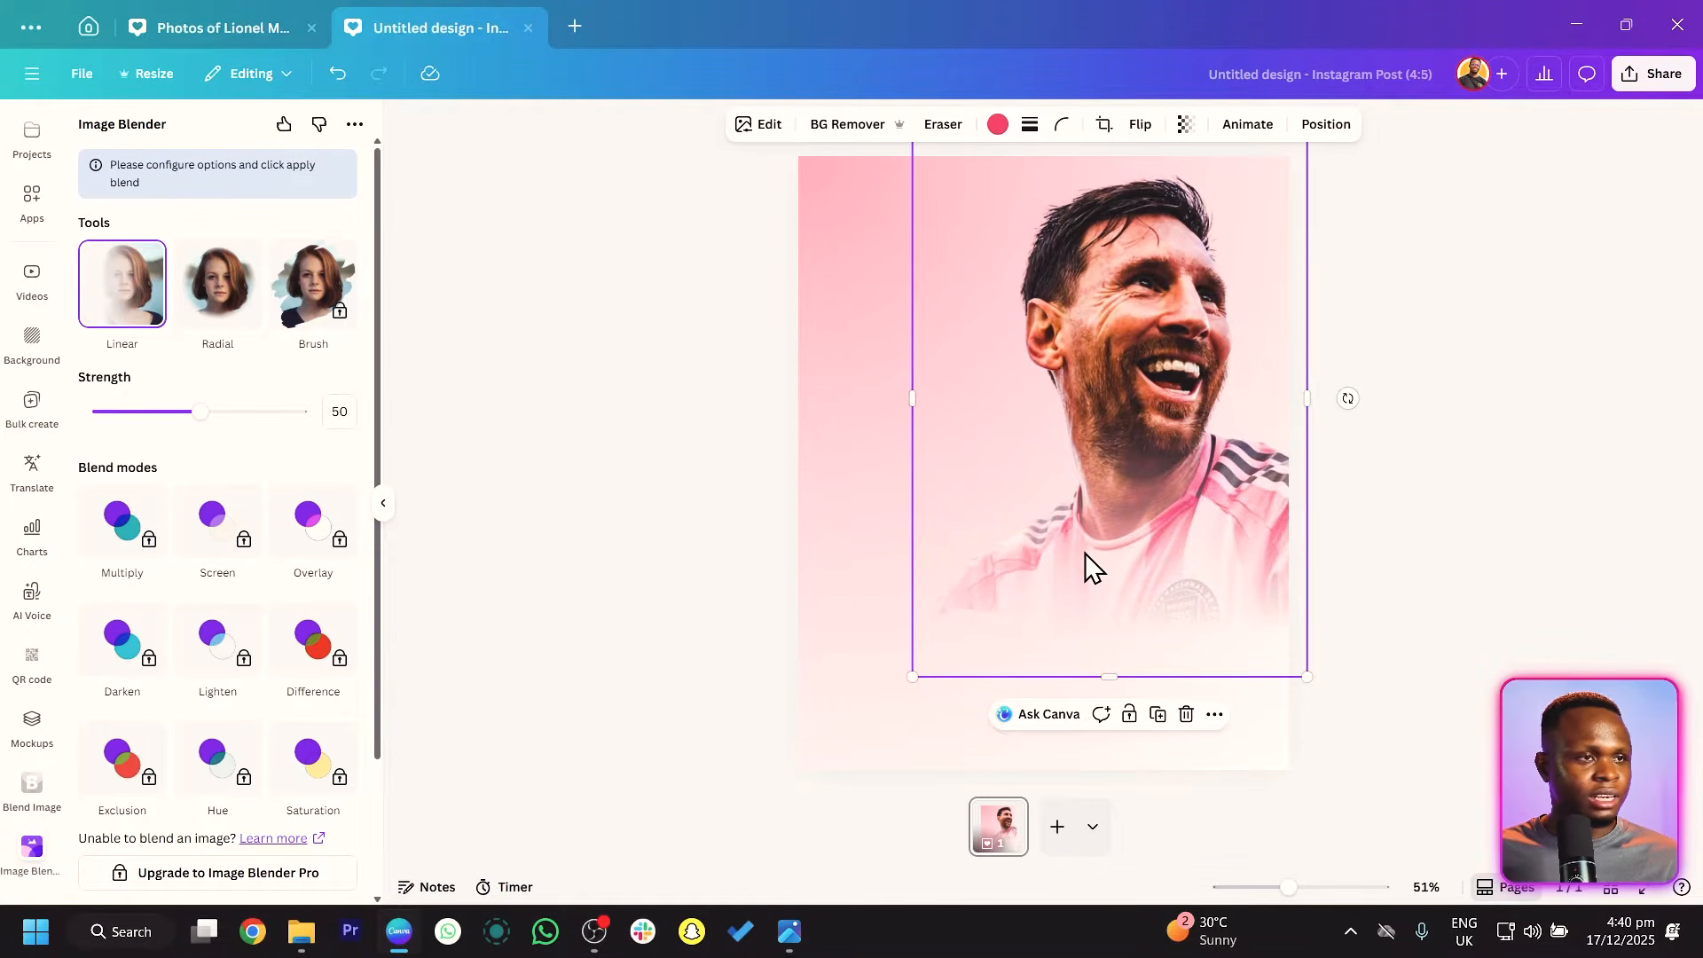
{"action": "left_click_drag", "start_coordinate": [1169, 354], "coordinate": [1182, 354]}
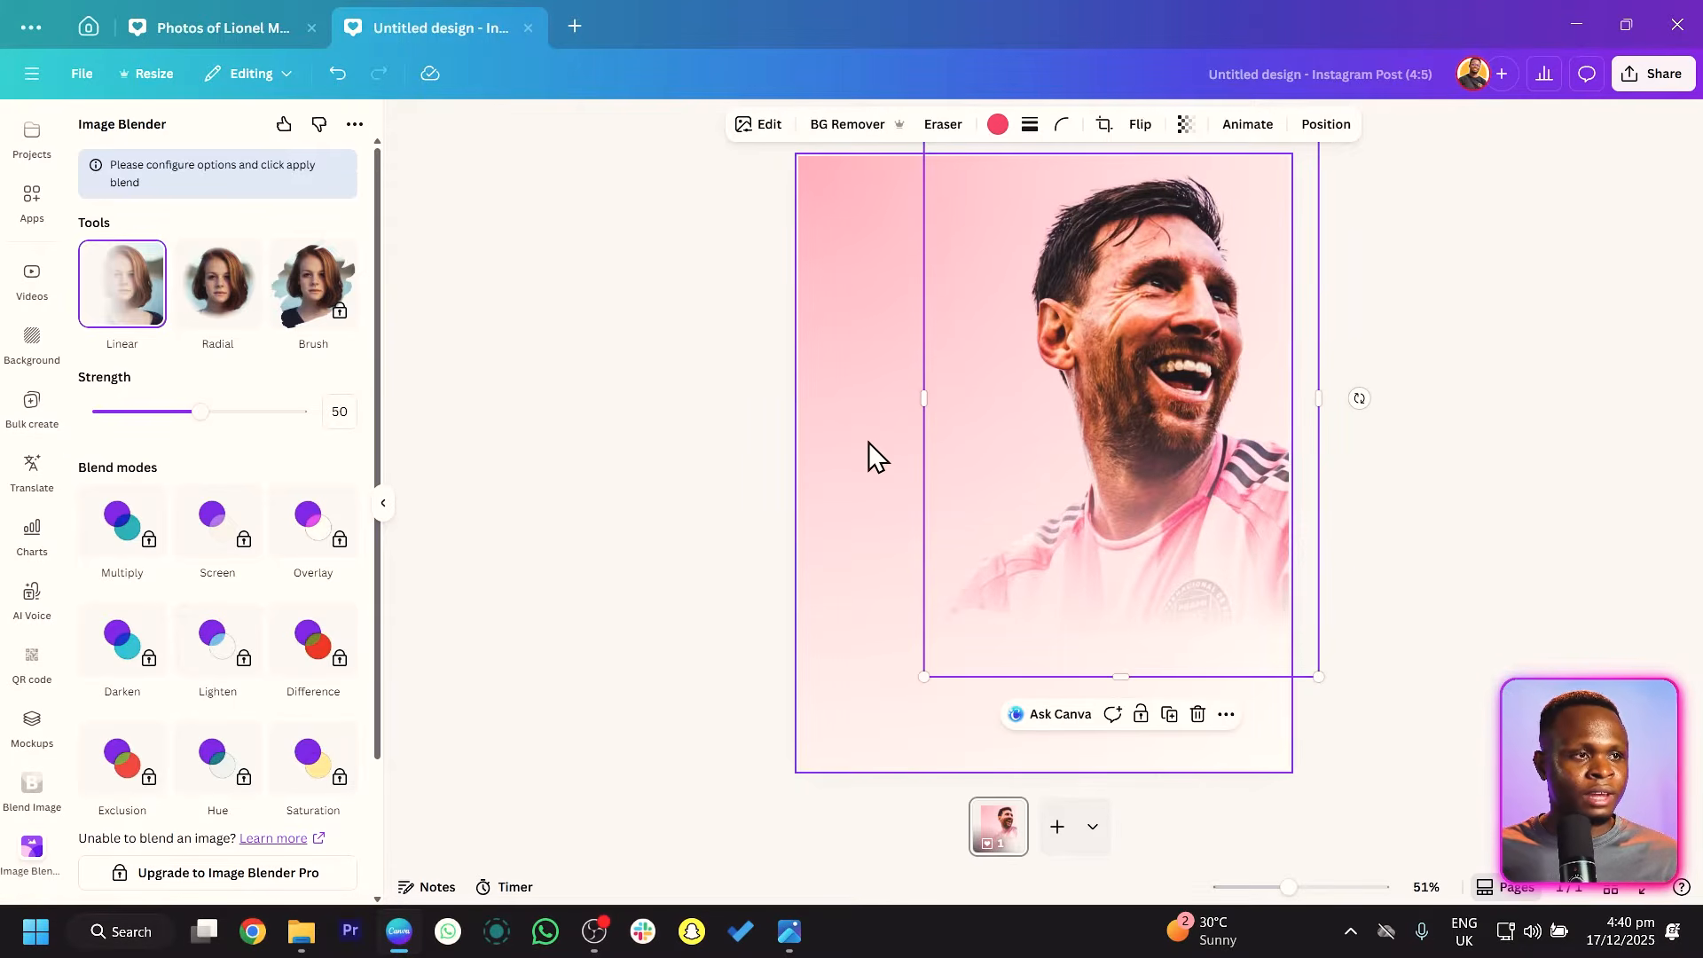
{"action": "left_click", "coordinate": [870, 442]}
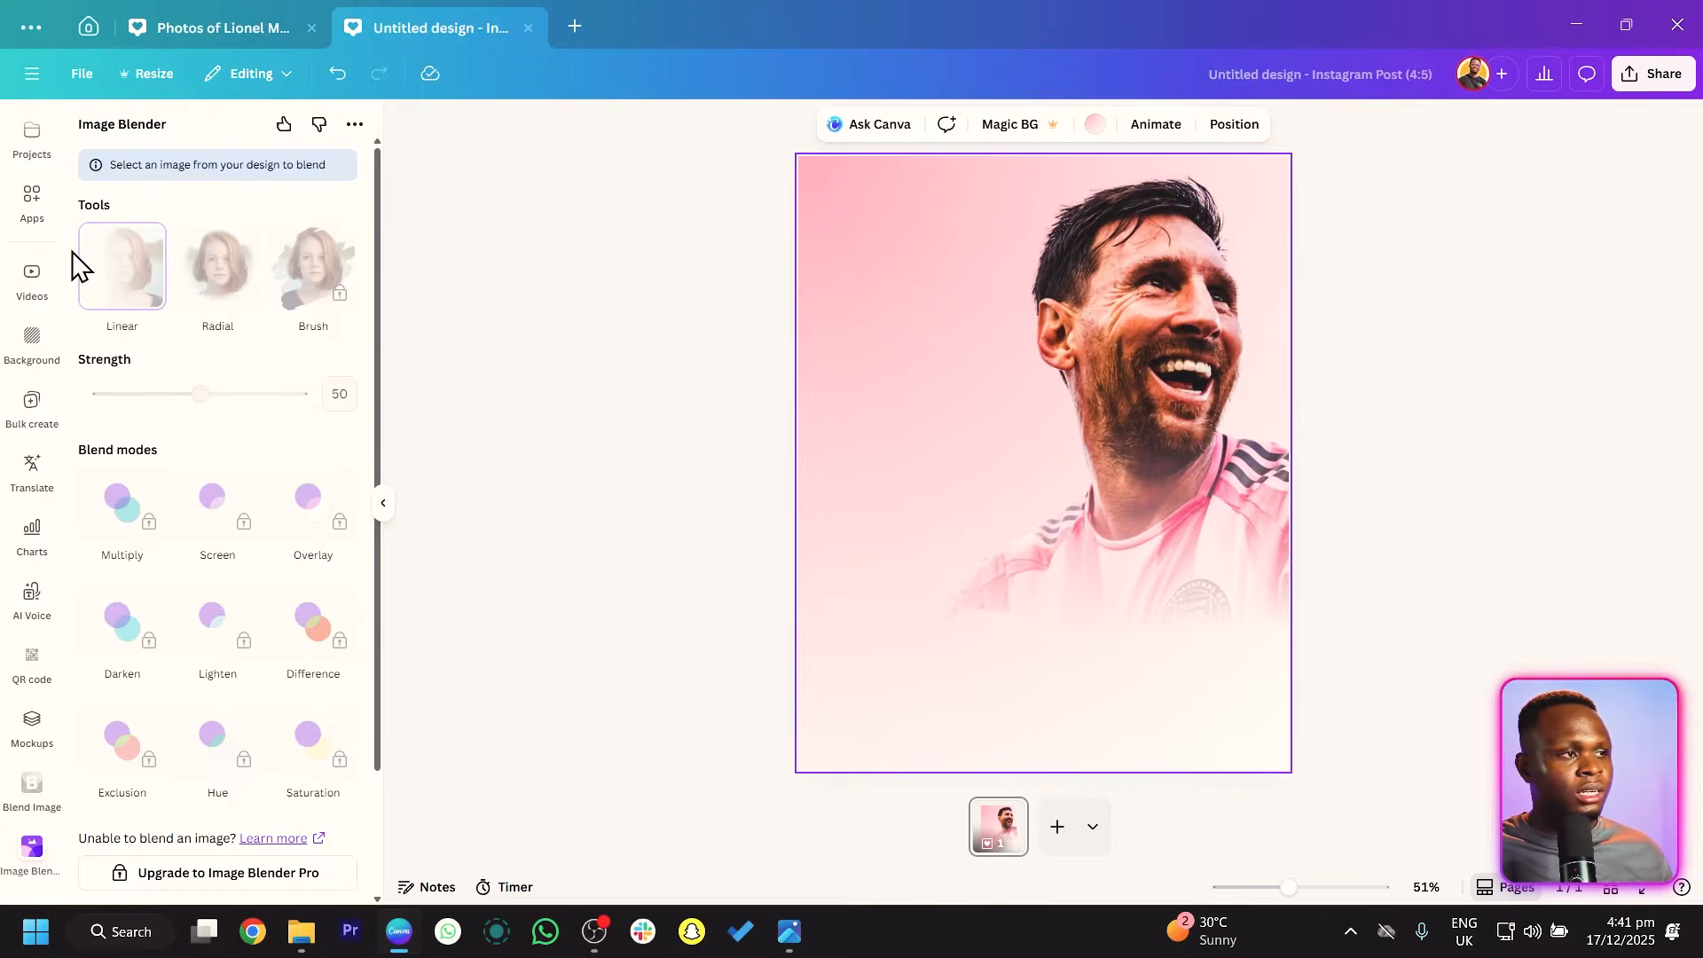
Search the elements library for "texture".
{"action": "scroll", "coordinate": [43, 298], "scroll_direction": "up", "scroll_amount": 5}
{"action": "left_click", "coordinate": [36, 213]}
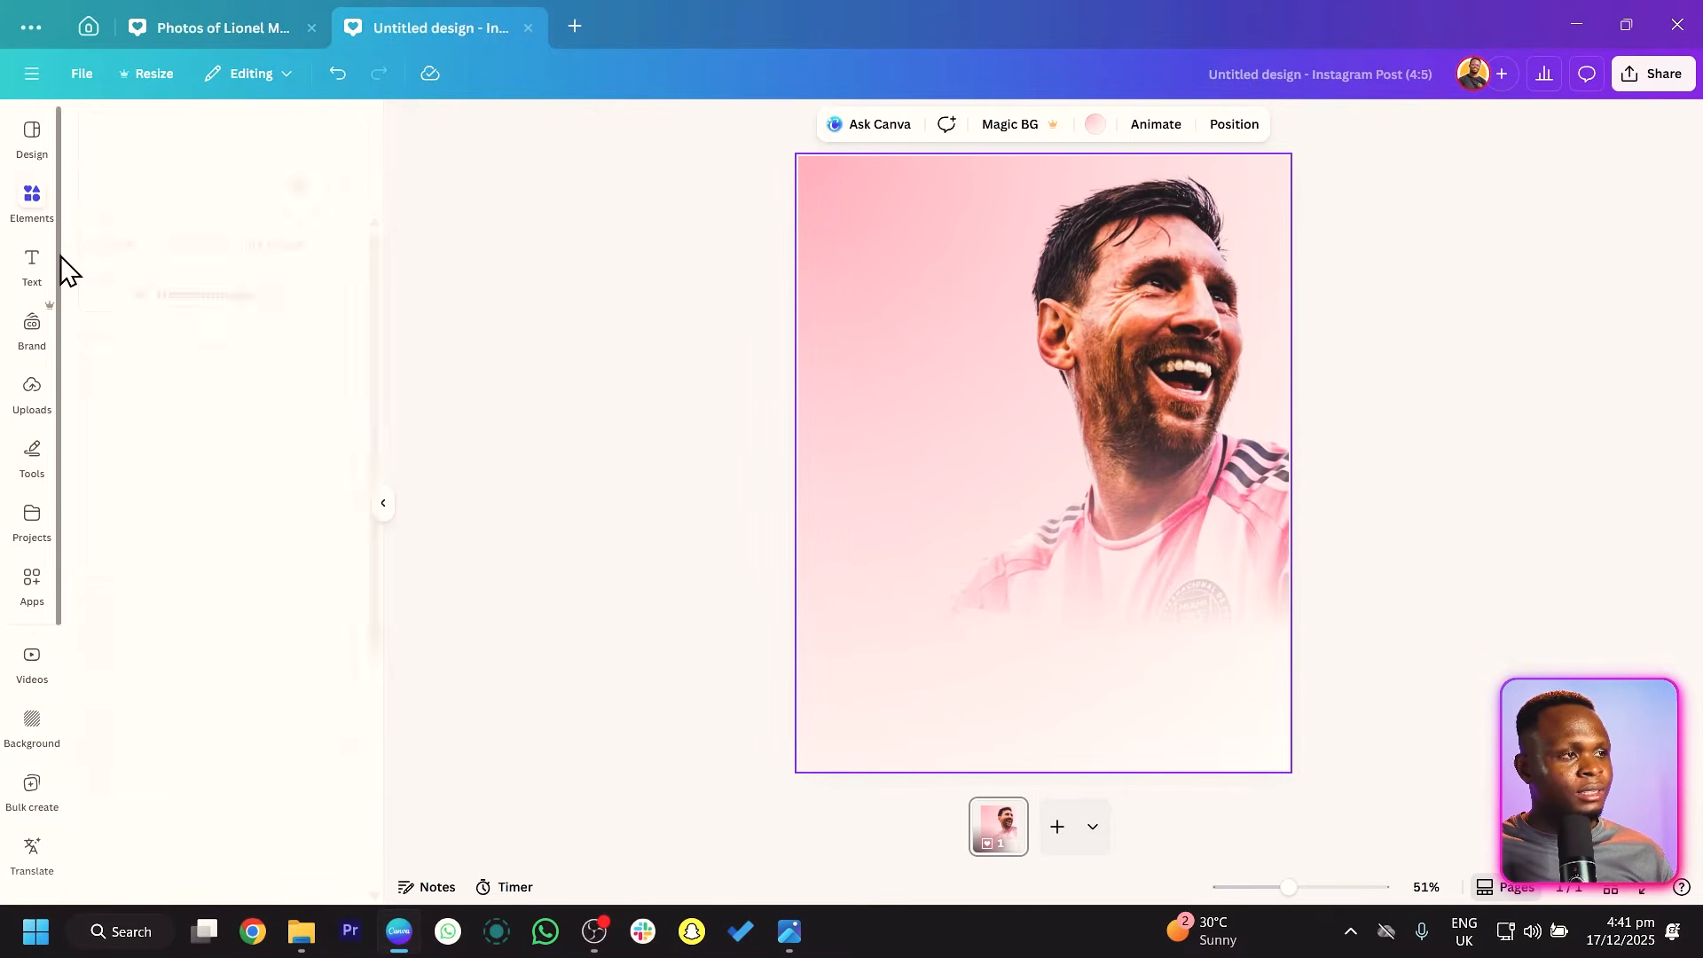
{"action": "left_click", "coordinate": [198, 131]}
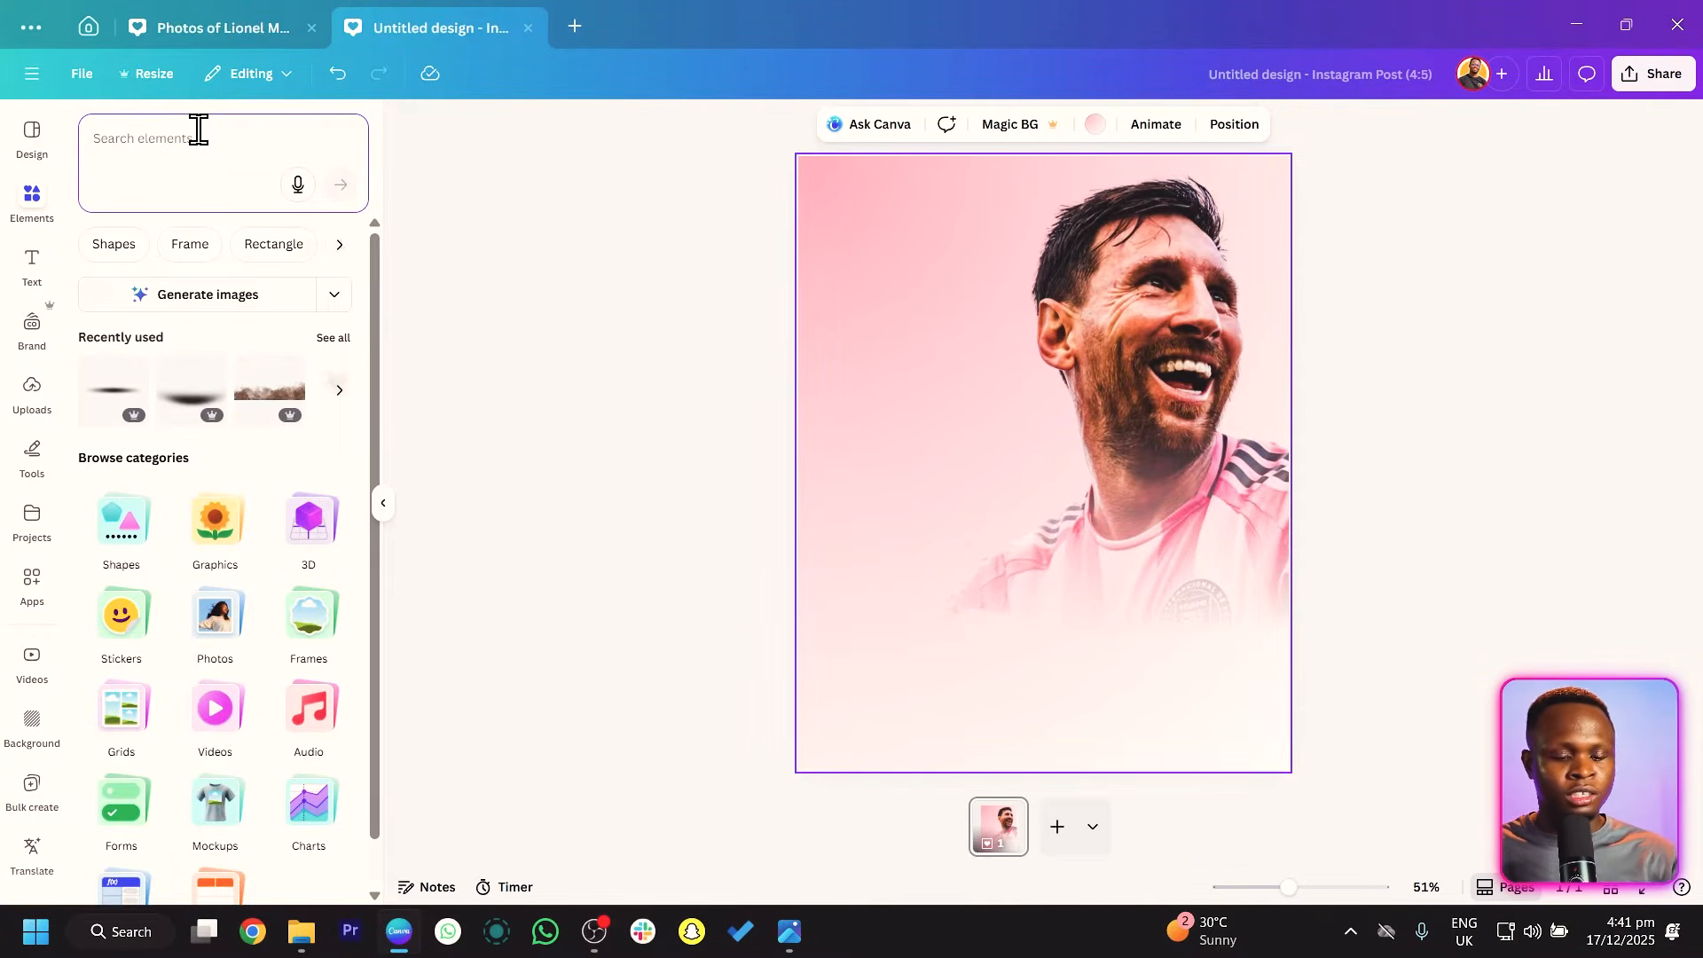
{"action": "type", "text": "texture"}
{"action": "key", "text": "Return"}
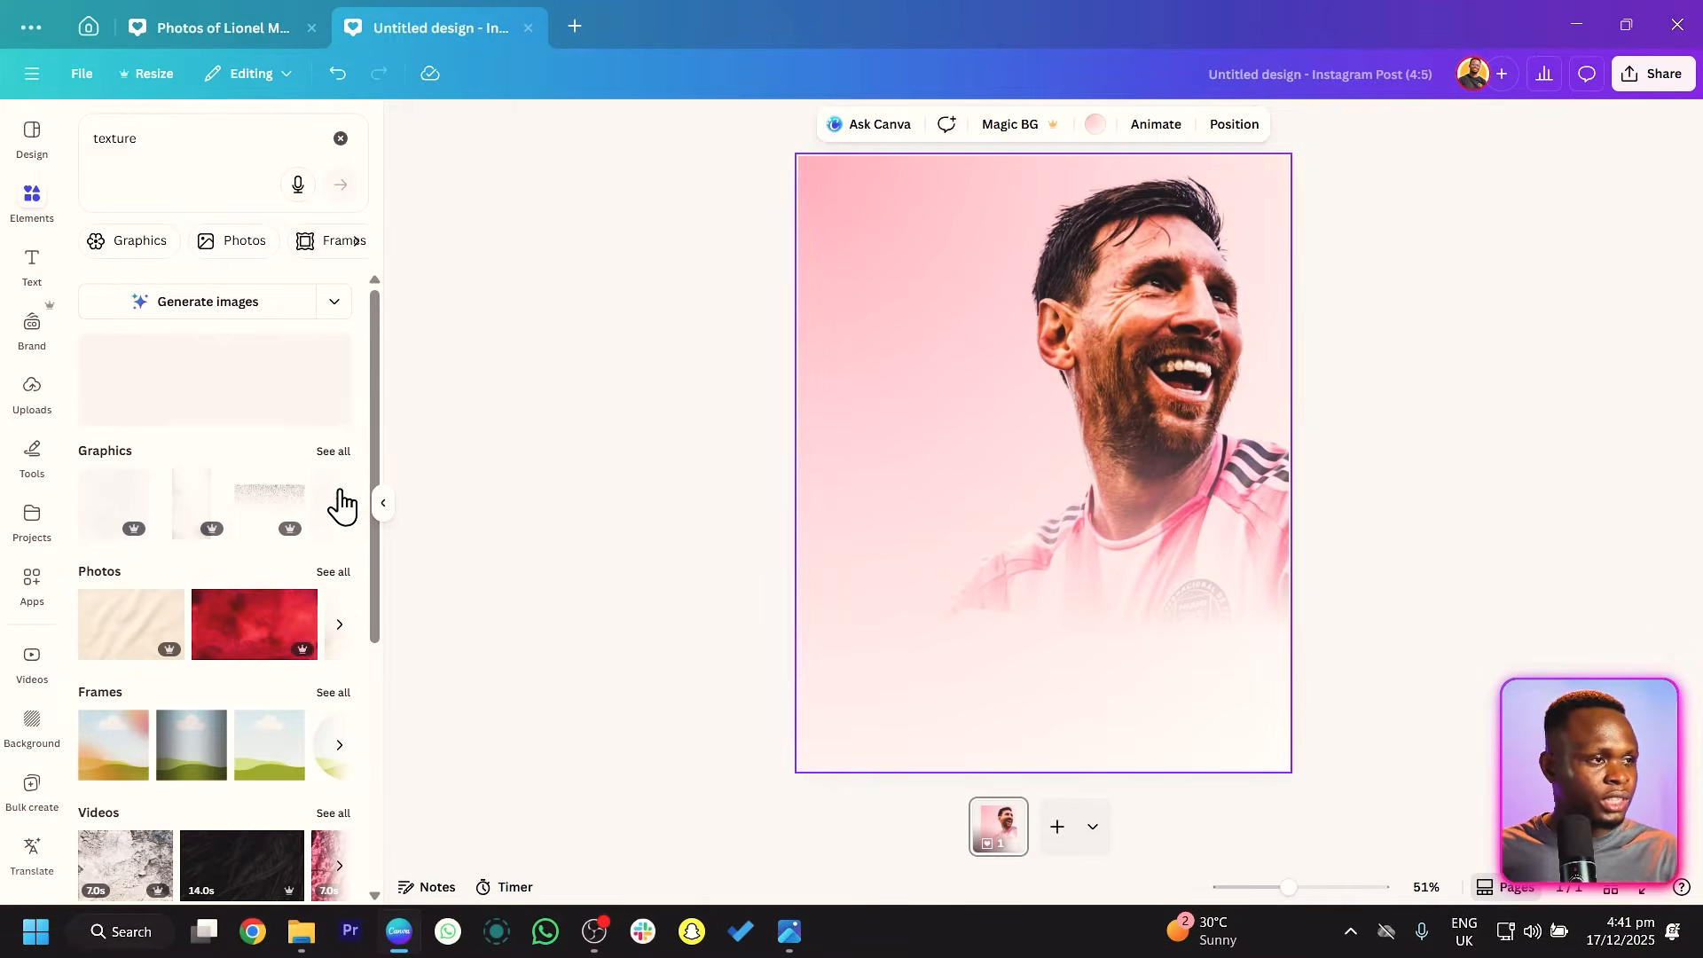
Add the second texture graphic from the results and enlarge it to cover the whole page.
{"action": "left_click", "coordinate": [195, 523]}
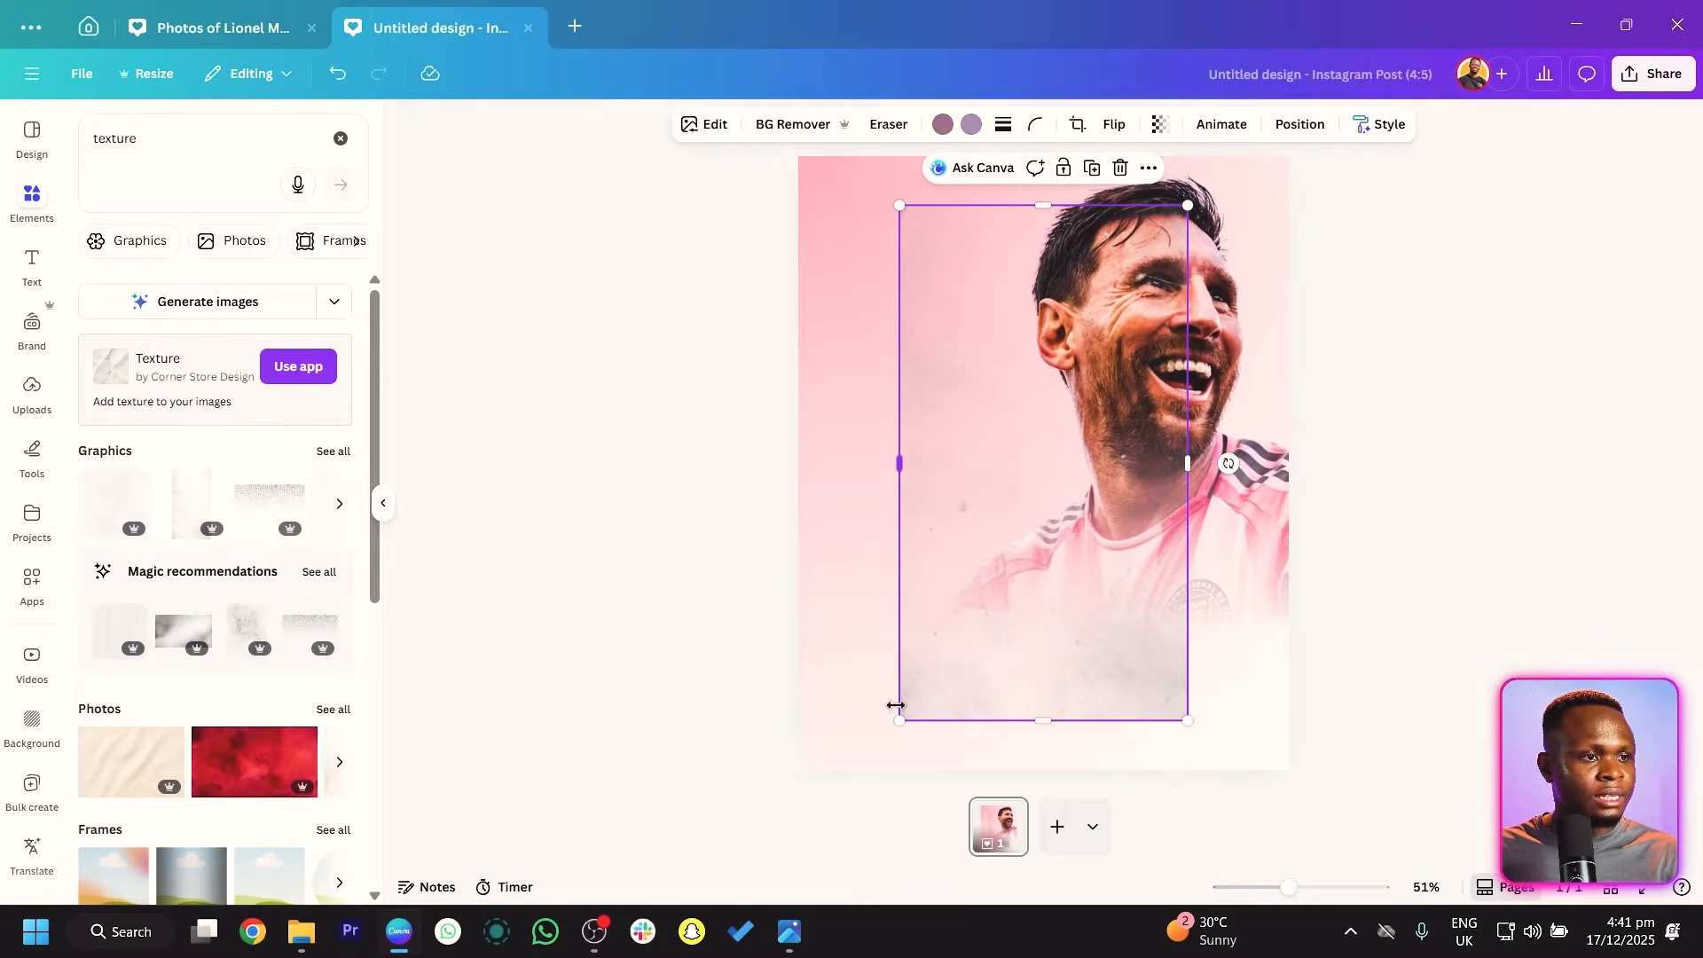
{"action": "left_click_drag", "start_coordinate": [900, 721], "coordinate": [775, 738]}
{"action": "left_click_drag", "start_coordinate": [849, 571], "coordinate": [787, 583]}
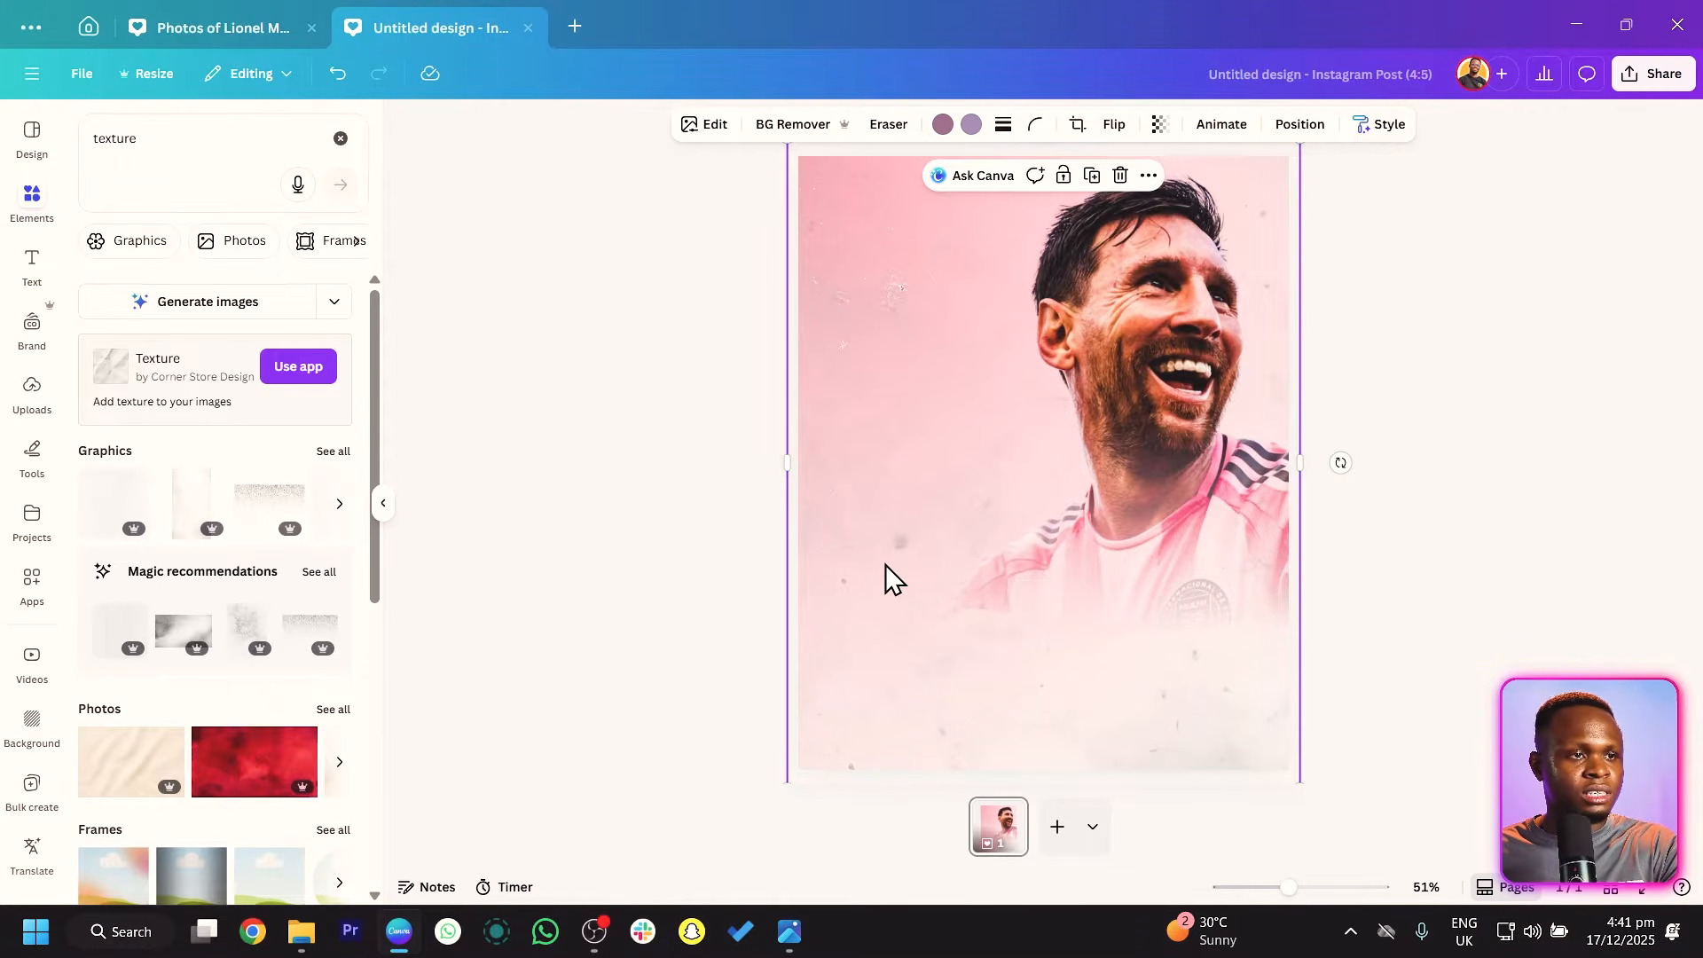
Set the full-page texture overlay's transparency to 14.
{"action": "left_click", "coordinate": [1160, 124]}
{"action": "left_click_drag", "start_coordinate": [1190, 218], "coordinate": [1085, 217]}
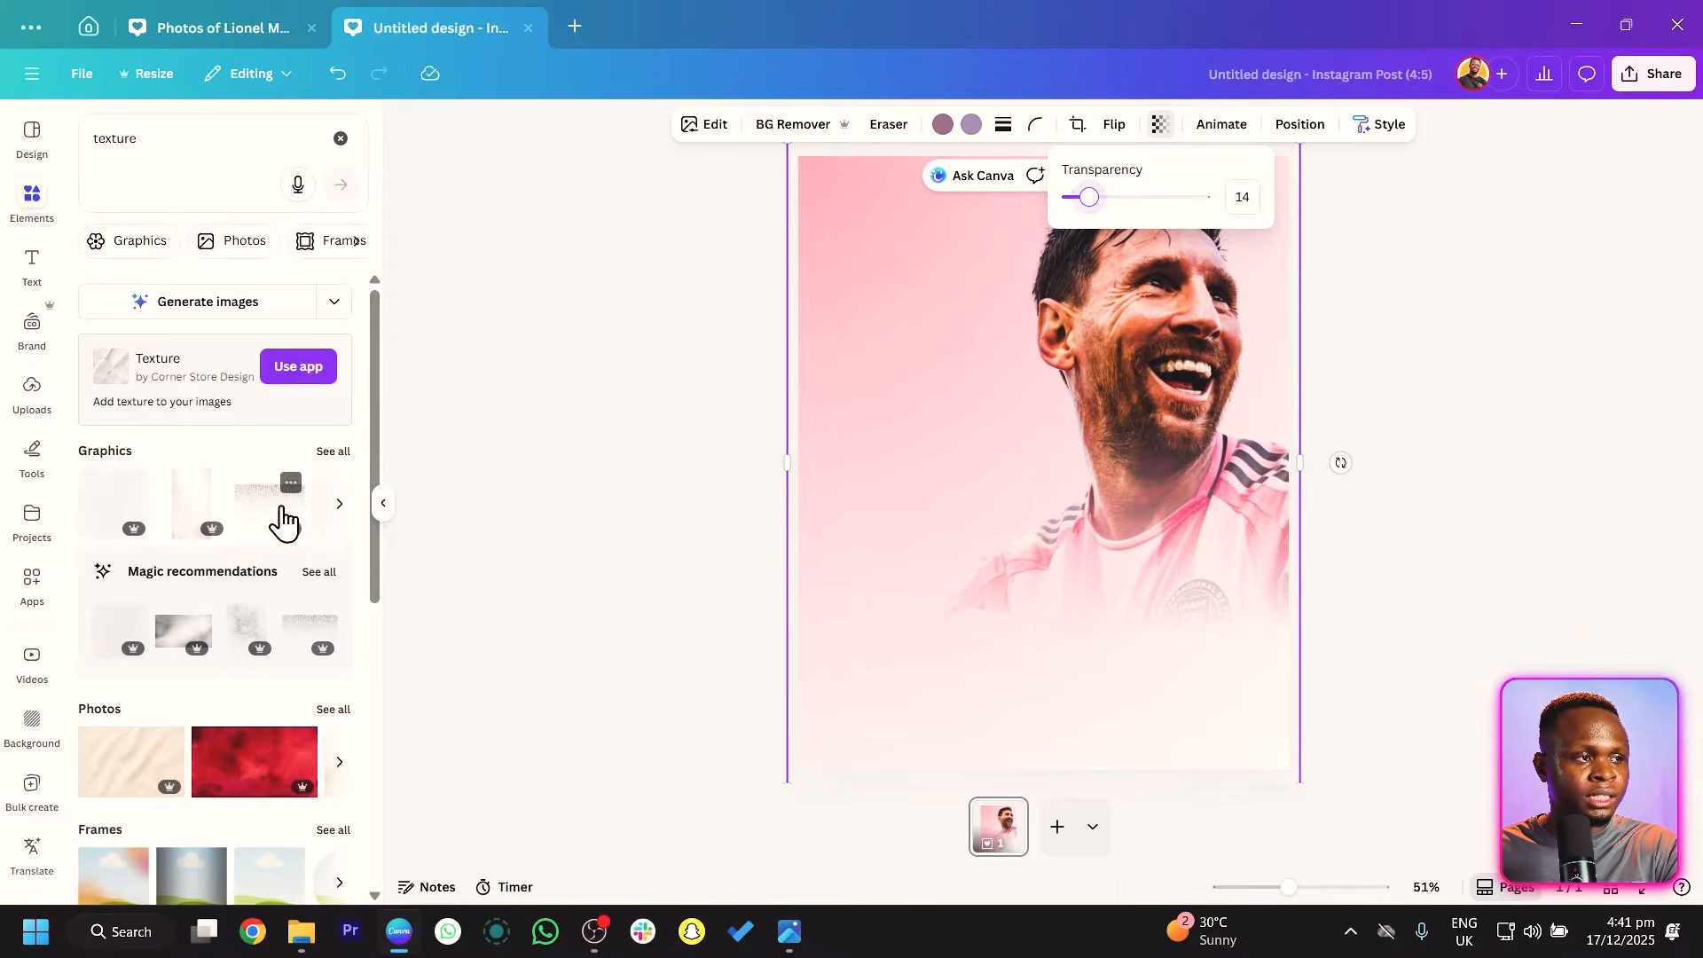
Add the dark speckled grain texture from the full graphics results and enlarge it to cover the whole page.
{"action": "left_click", "coordinate": [334, 453]}
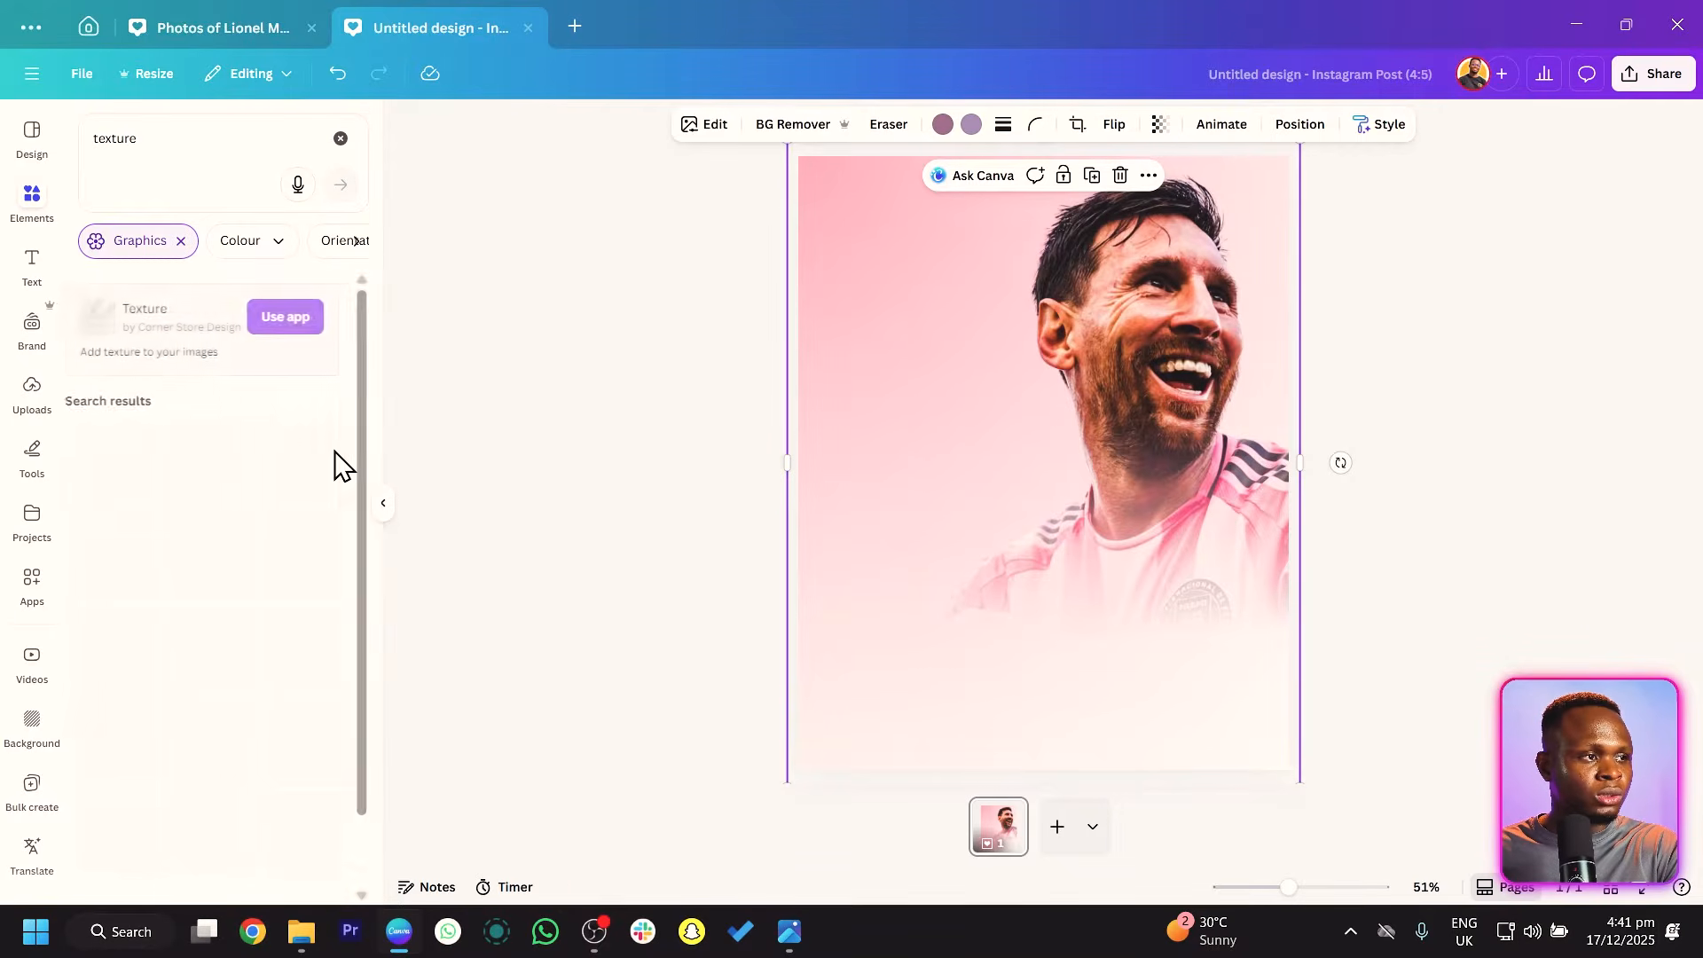
{"action": "scroll", "coordinate": [268, 445], "scroll_direction": "down", "scroll_amount": 1}
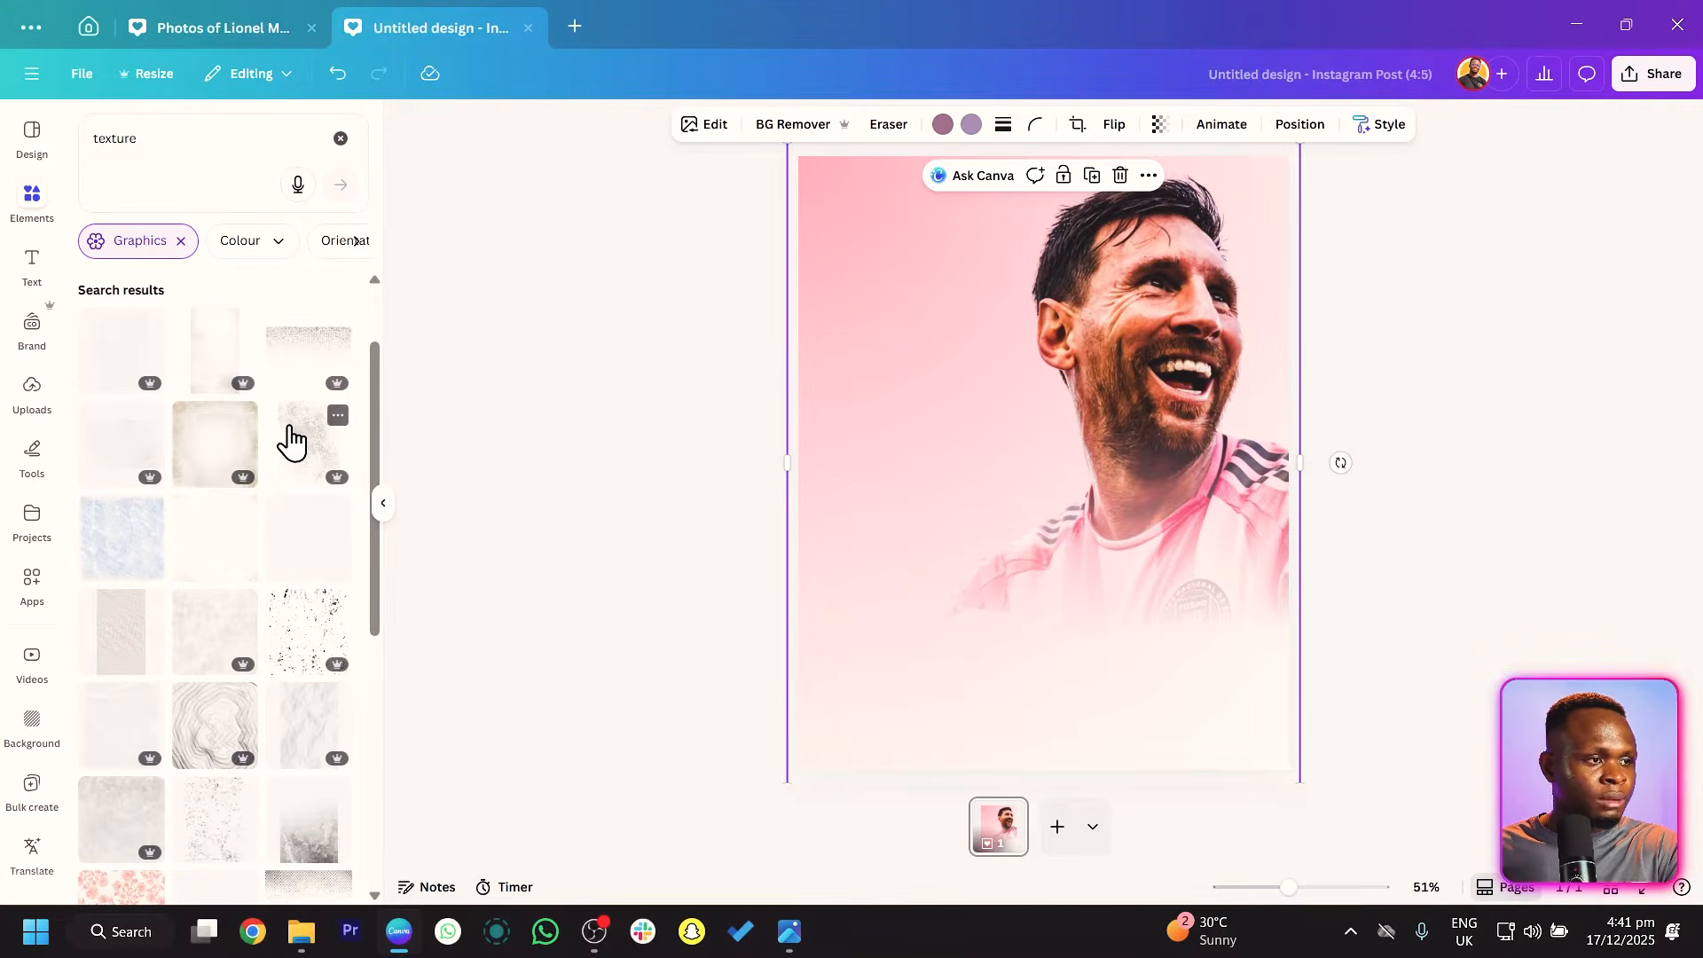
{"action": "left_click", "coordinate": [297, 440]}
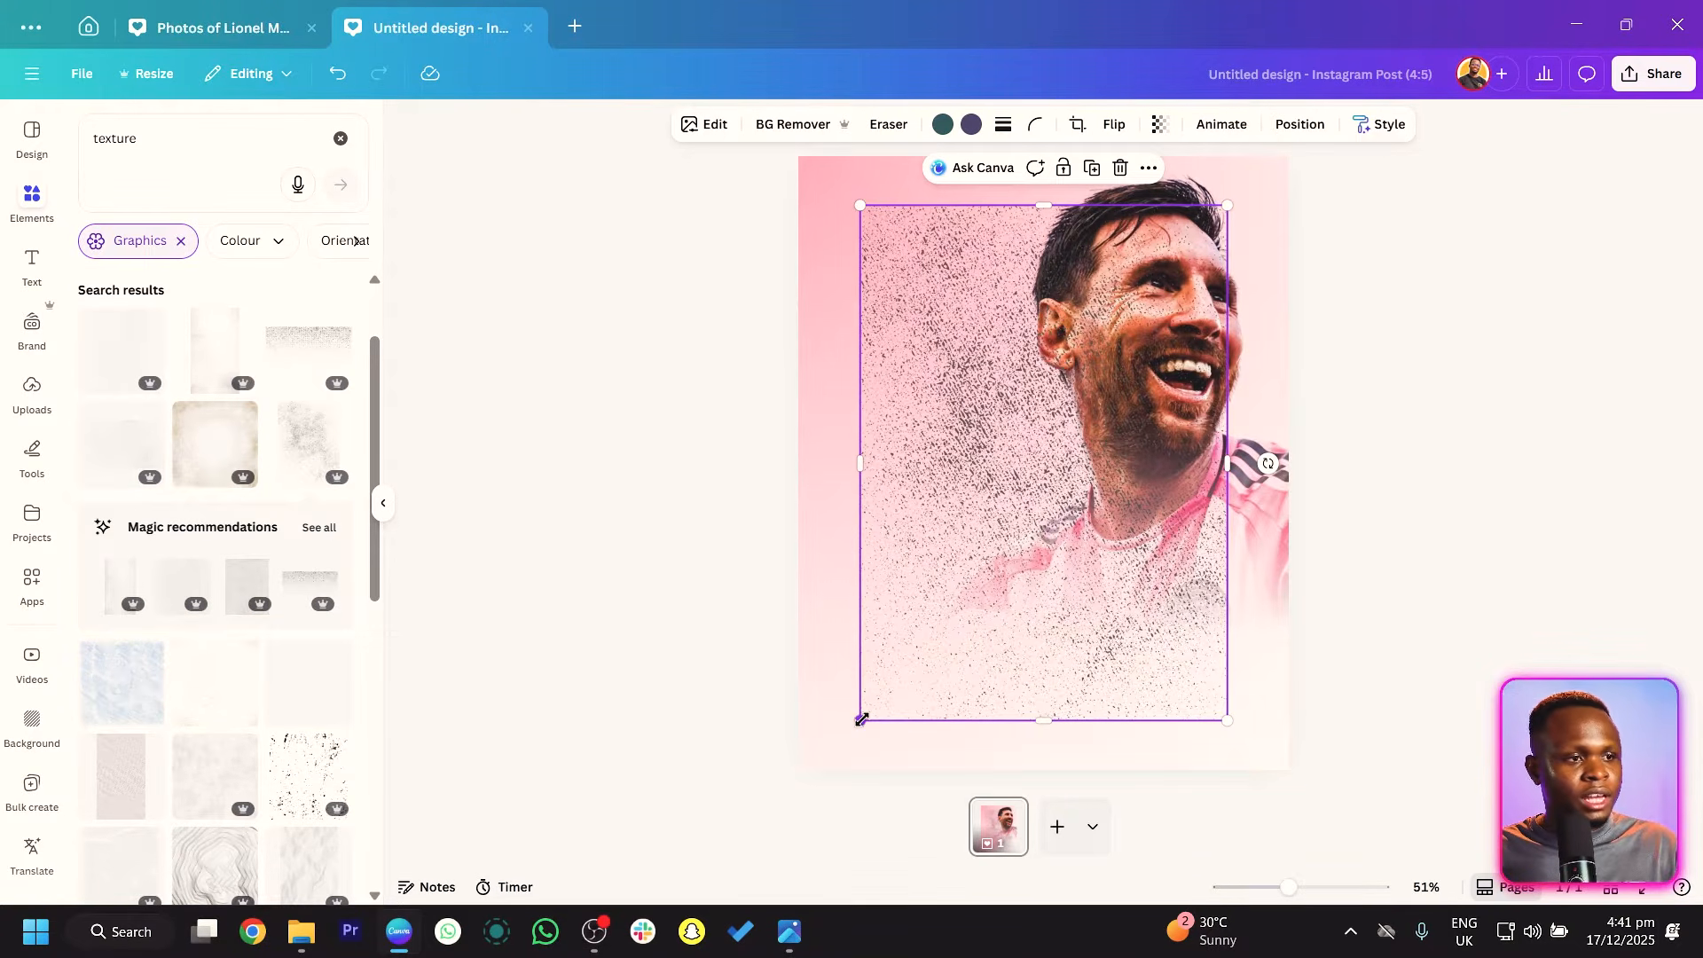
{"action": "left_click_drag", "start_coordinate": [860, 719], "coordinate": [799, 839]}
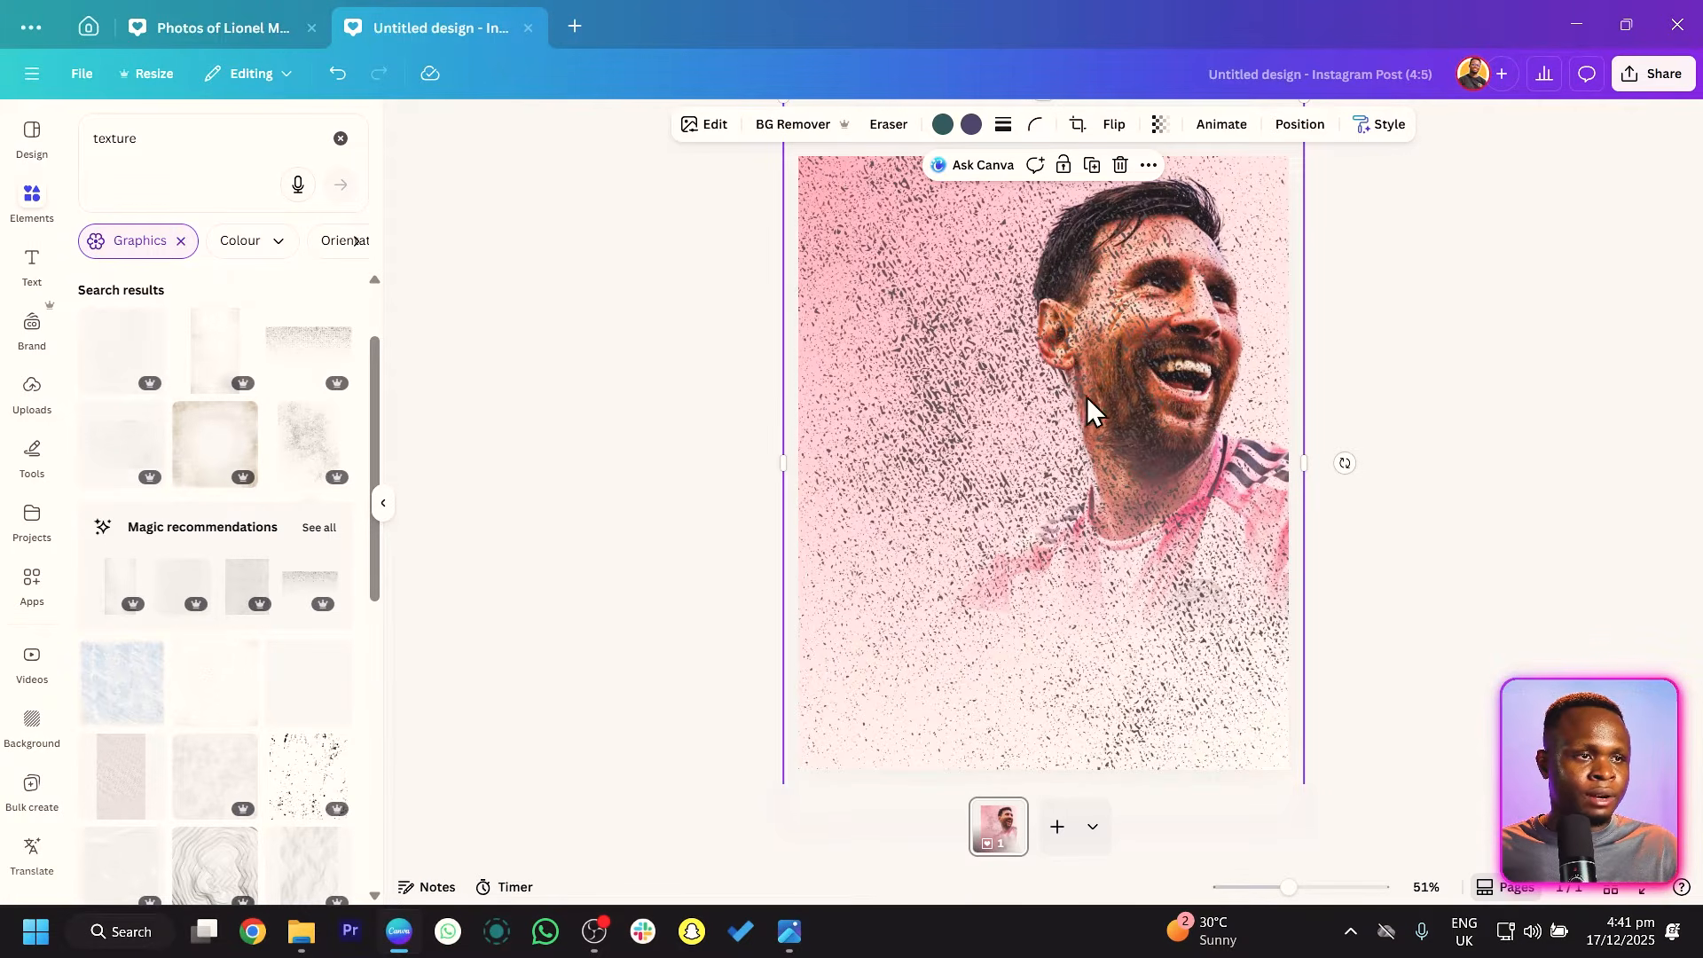
Set the speckled texture's transparency to 12 and send it to the back, behind the portrait.
{"action": "left_click_drag", "start_coordinate": [1203, 206], "coordinate": [1116, 213]}
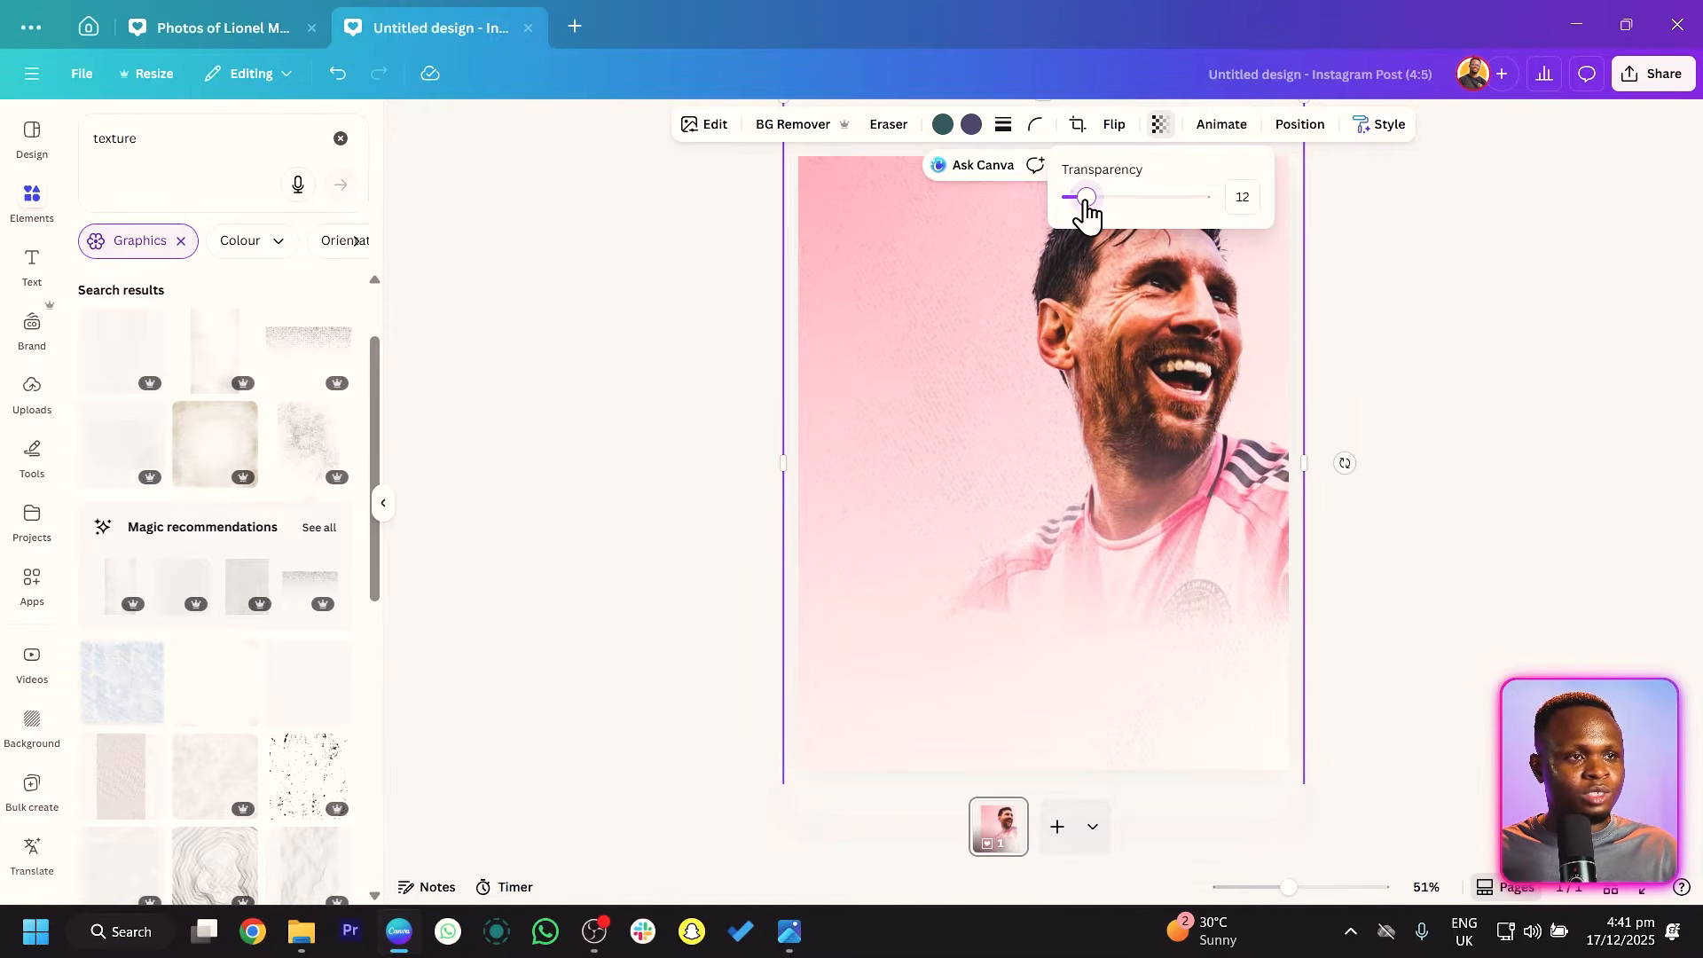
{"action": "right_click", "coordinate": [947, 286]}
{"action": "mouse_move", "coordinate": [1121, 545]}
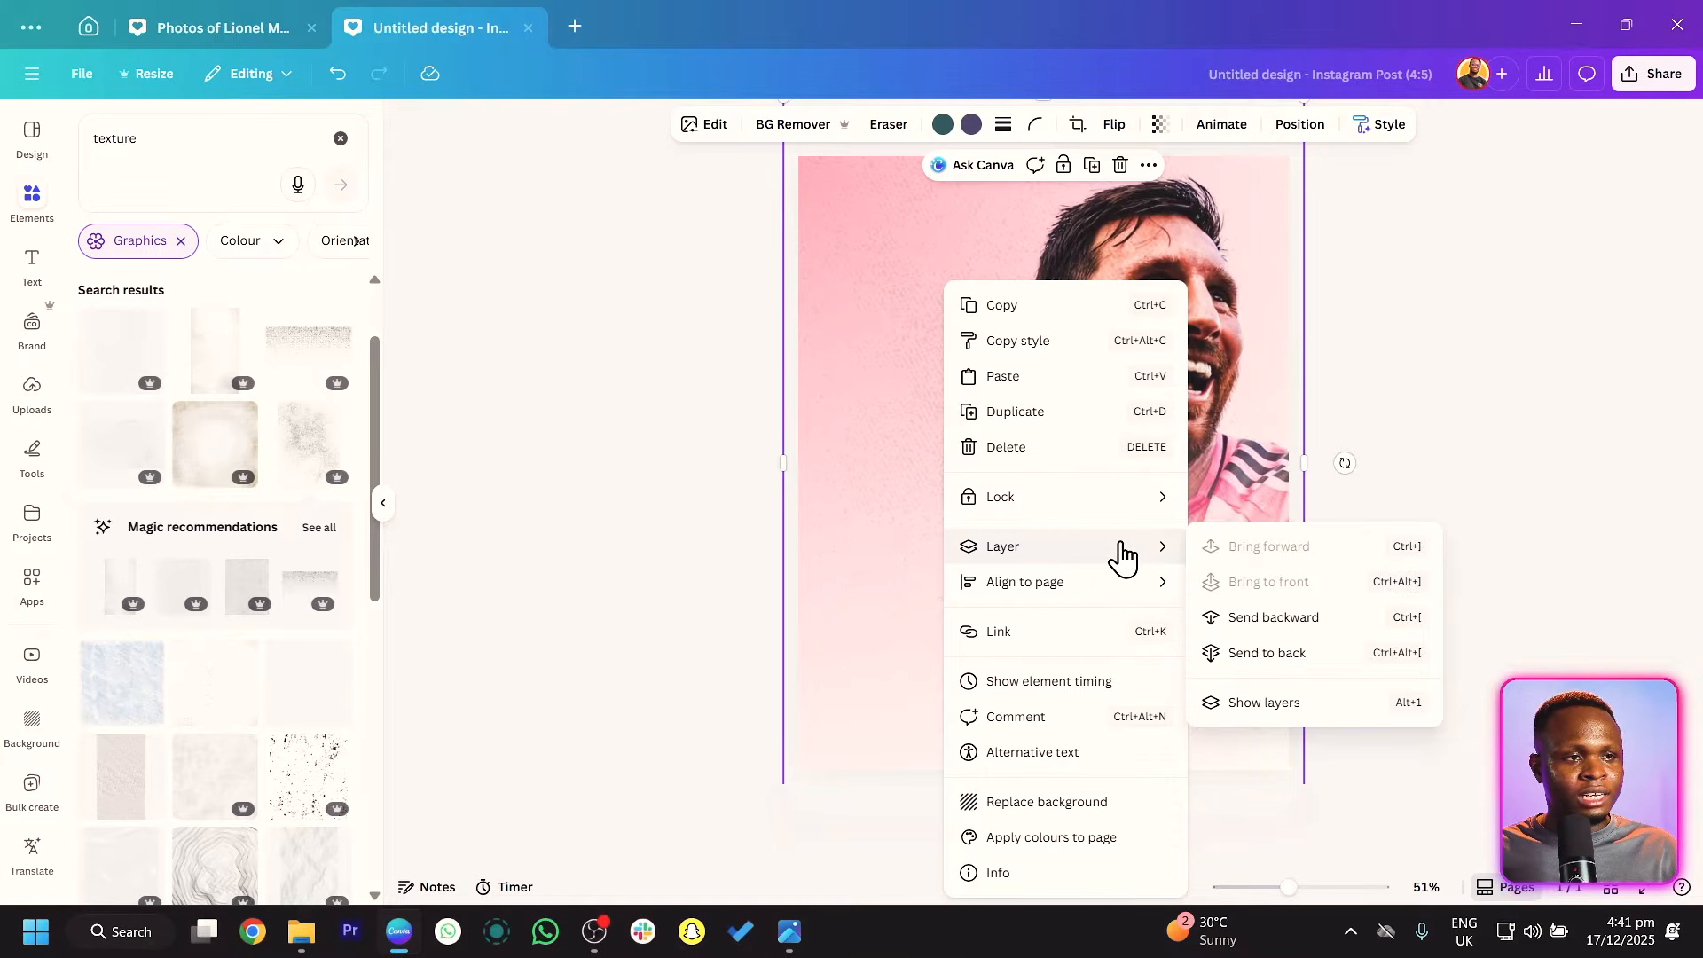
{"action": "left_click", "coordinate": [1268, 654]}
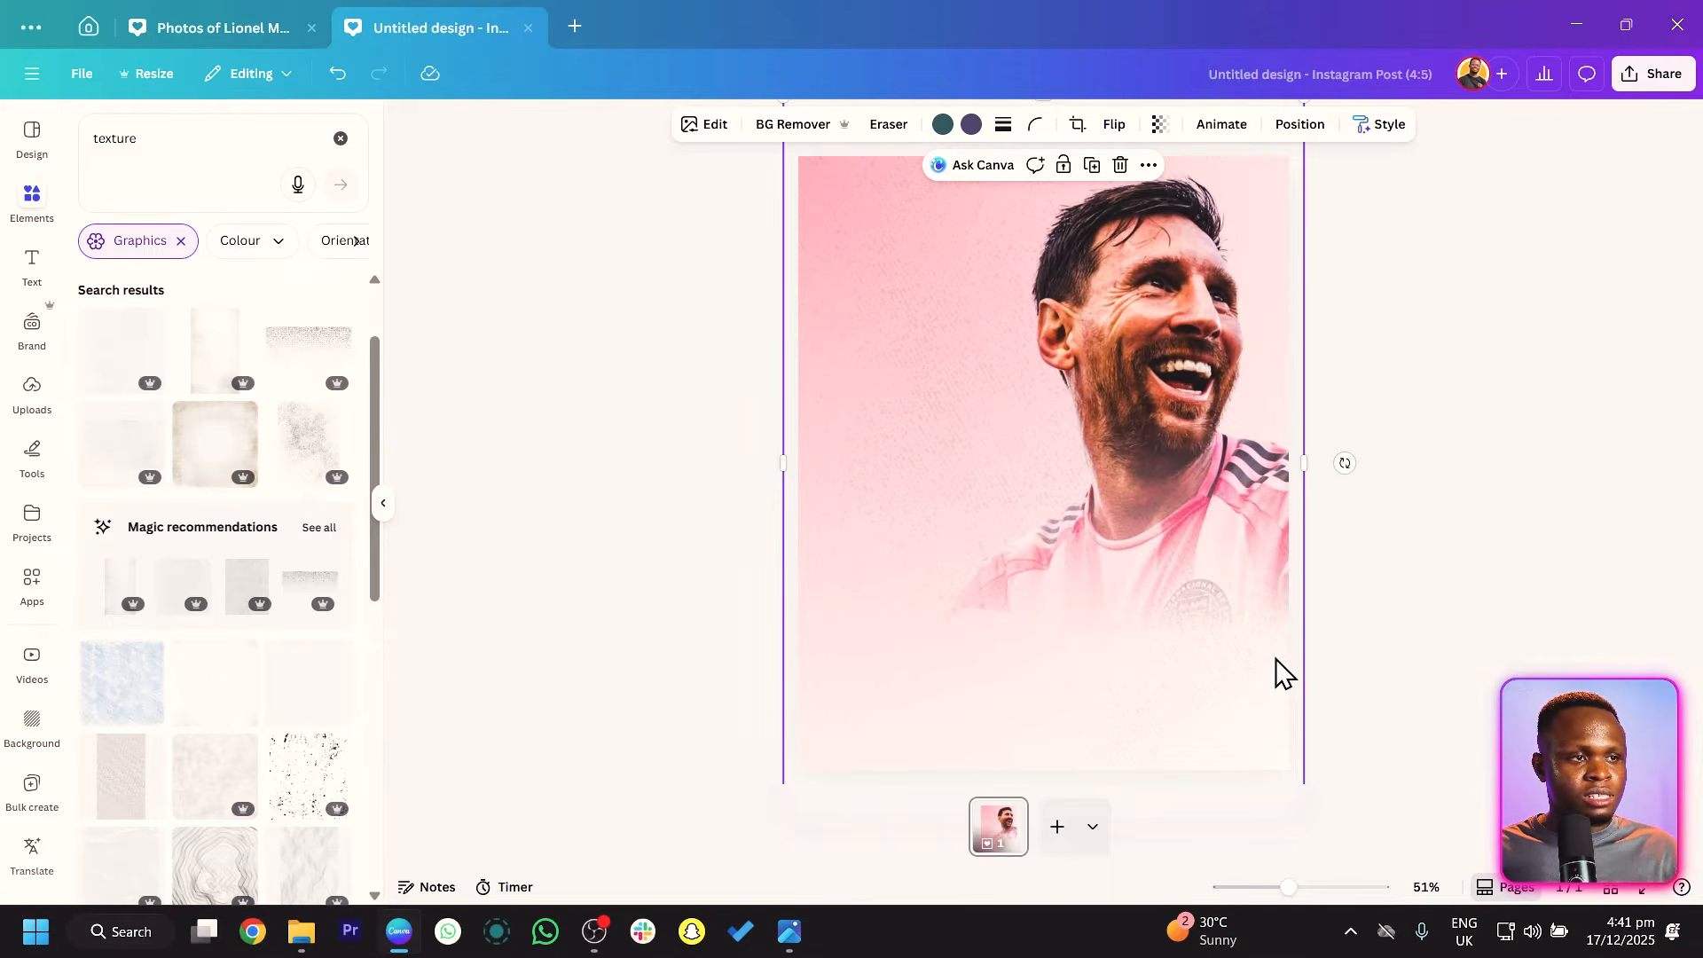
{"action": "left_click", "coordinate": [677, 609]}
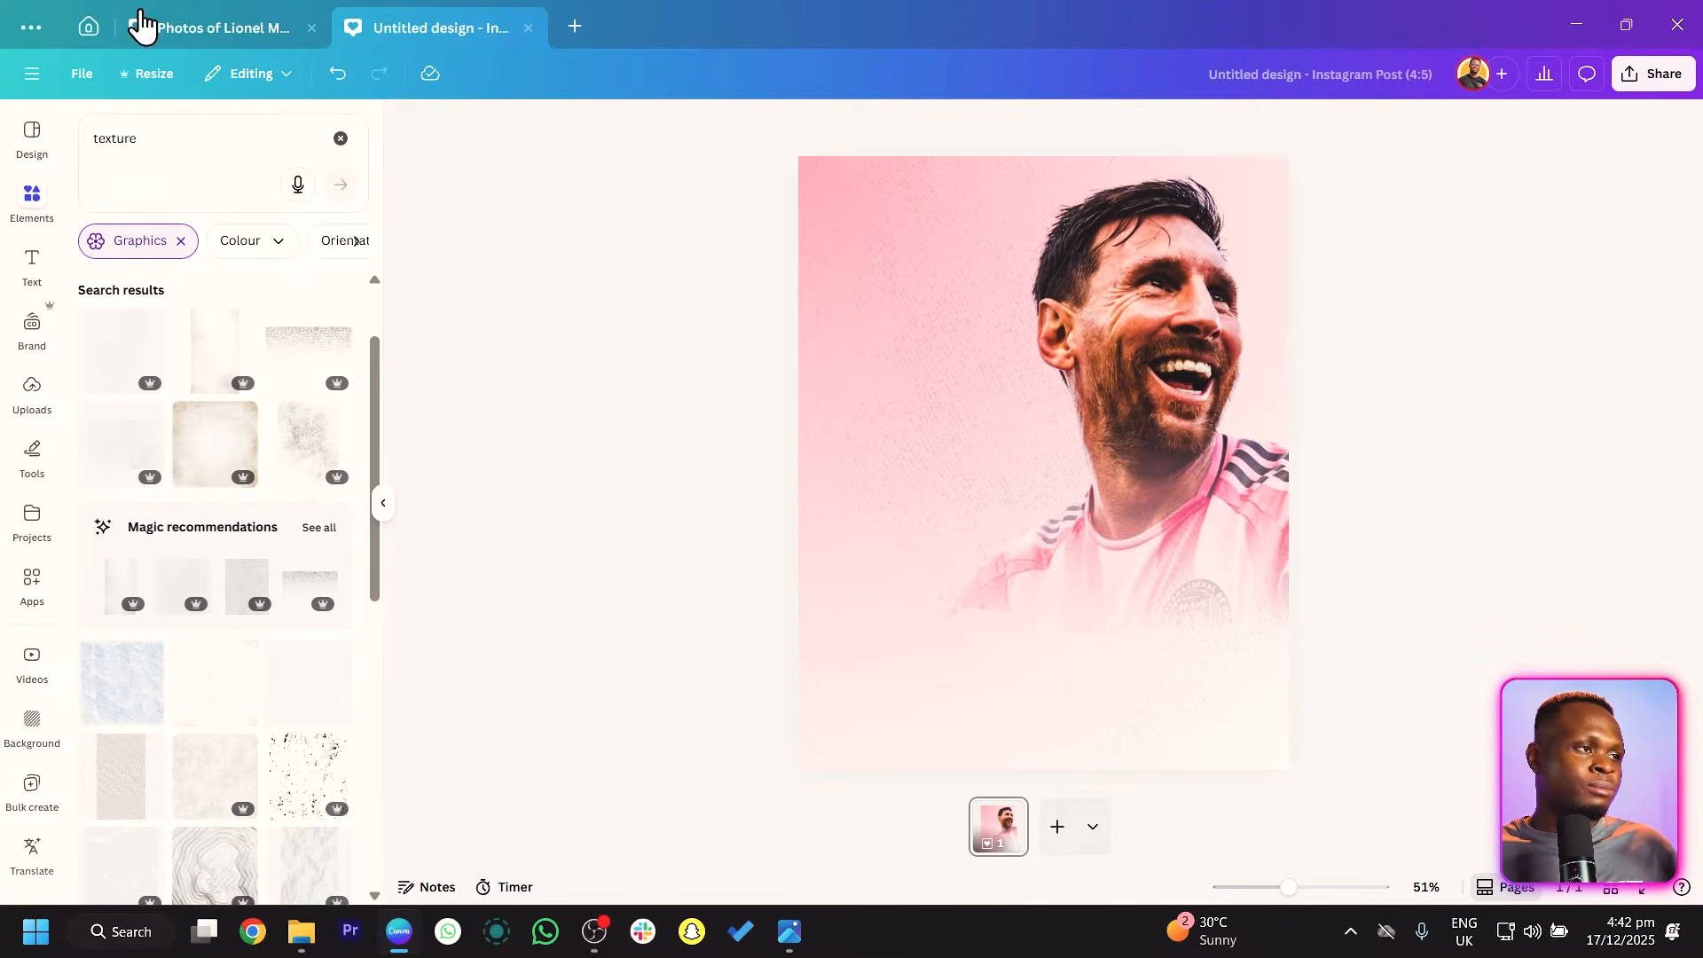
Add the uploaded photo of the pointing player to the poster's upper left area and remove its background.
{"action": "left_click", "coordinate": [34, 391]}
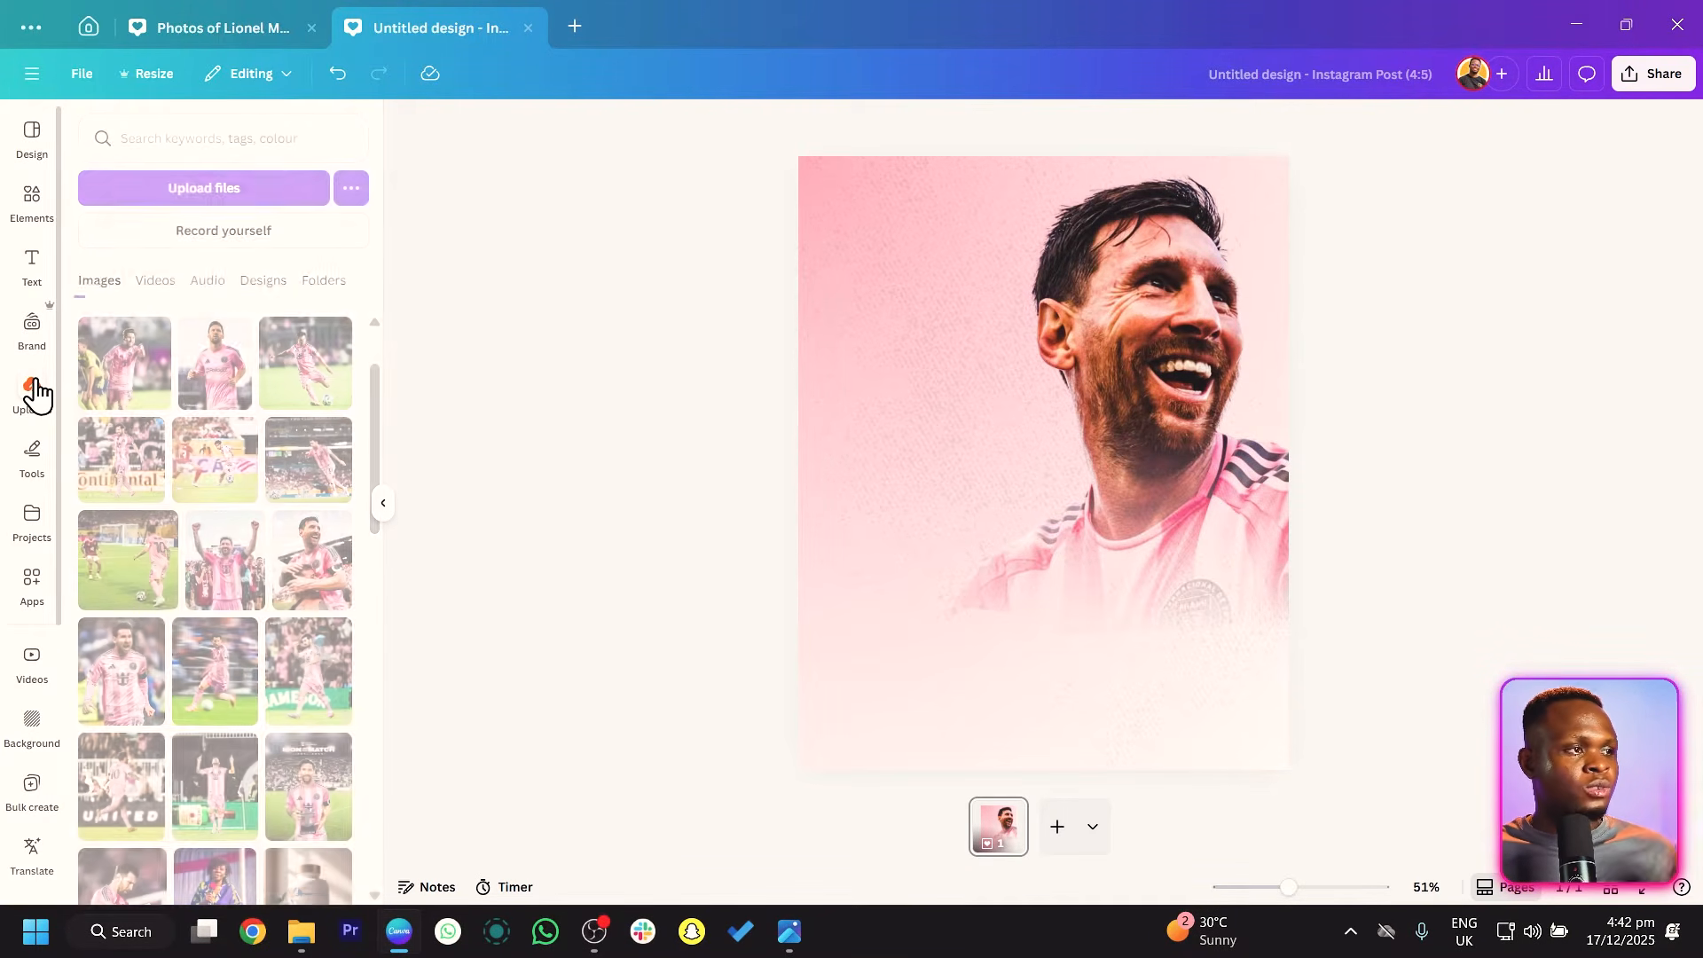
{"action": "scroll", "coordinate": [282, 426], "scroll_direction": "down", "scroll_amount": 2}
{"action": "scroll", "coordinate": [178, 388], "scroll_direction": "up", "scroll_amount": 2}
{"action": "left_click", "coordinate": [177, 383]}
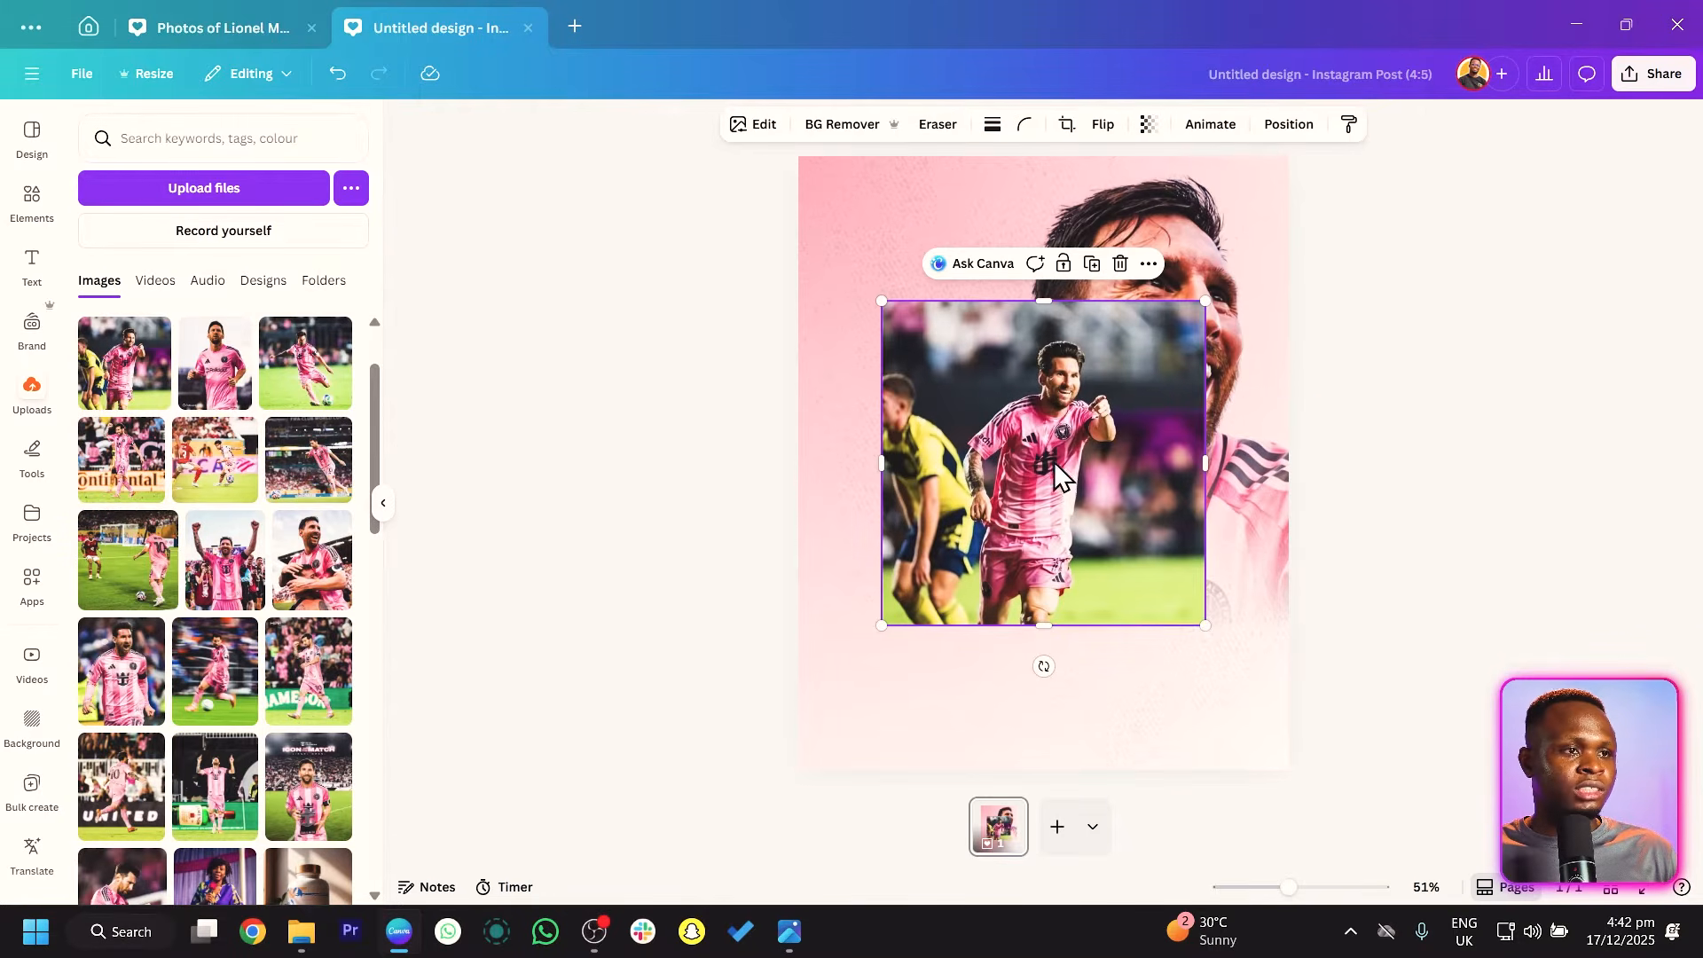
{"action": "left_click_drag", "start_coordinate": [1055, 460], "coordinate": [993, 381]}
{"action": "left_click", "coordinate": [780, 124]}
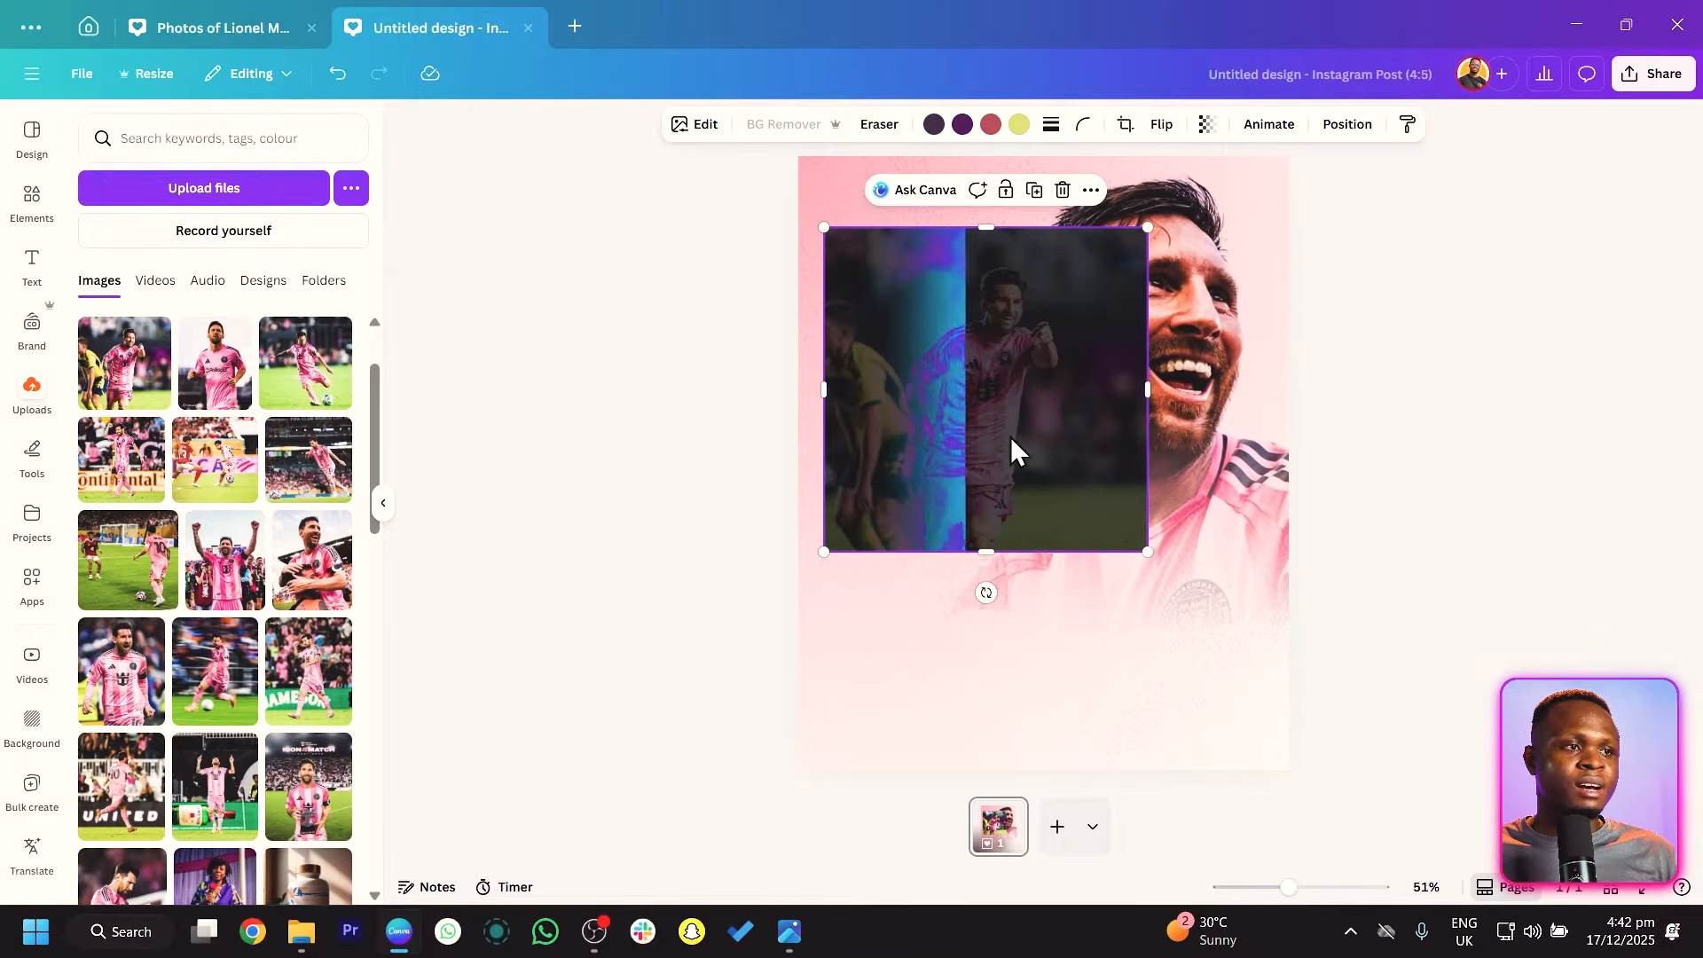
Crop the pointing cutout's empty sides and top margin, and cut off the legs just below the shirt.
{"action": "scroll", "coordinate": [922, 410], "scroll_direction": "down", "scroll_amount": 3}
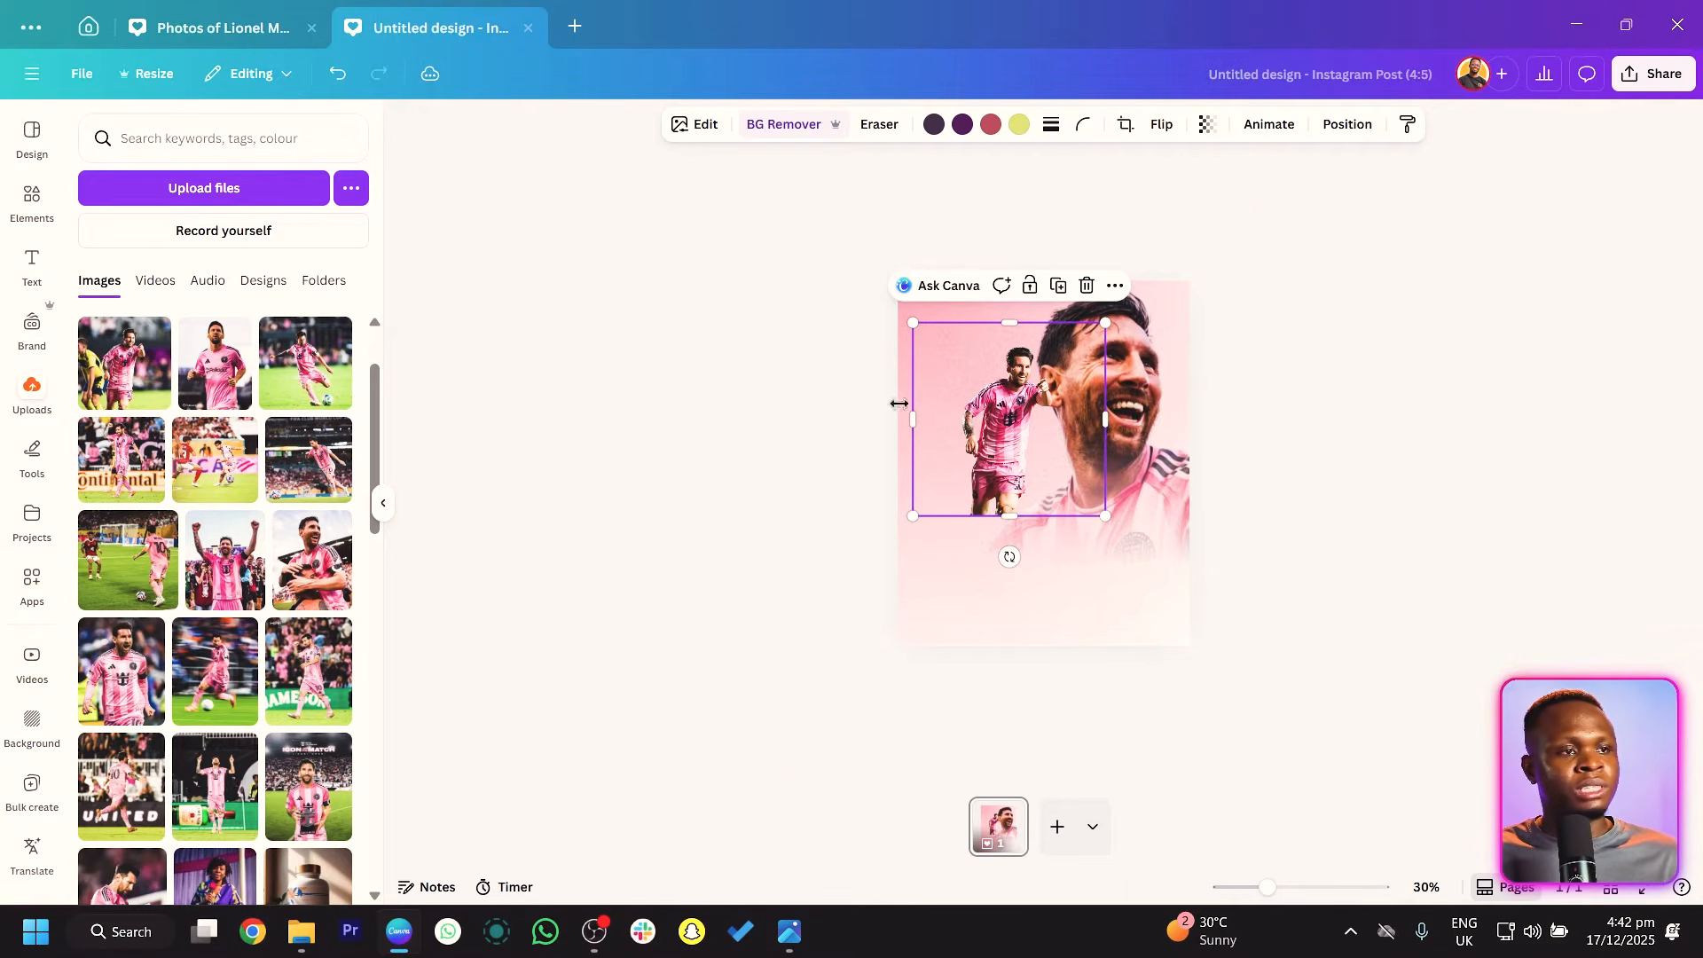
{"action": "scroll", "coordinate": [893, 408], "scroll_direction": "up", "scroll_amount": 5}
{"action": "scroll", "coordinate": [892, 408], "scroll_direction": "up", "scroll_amount": 4}
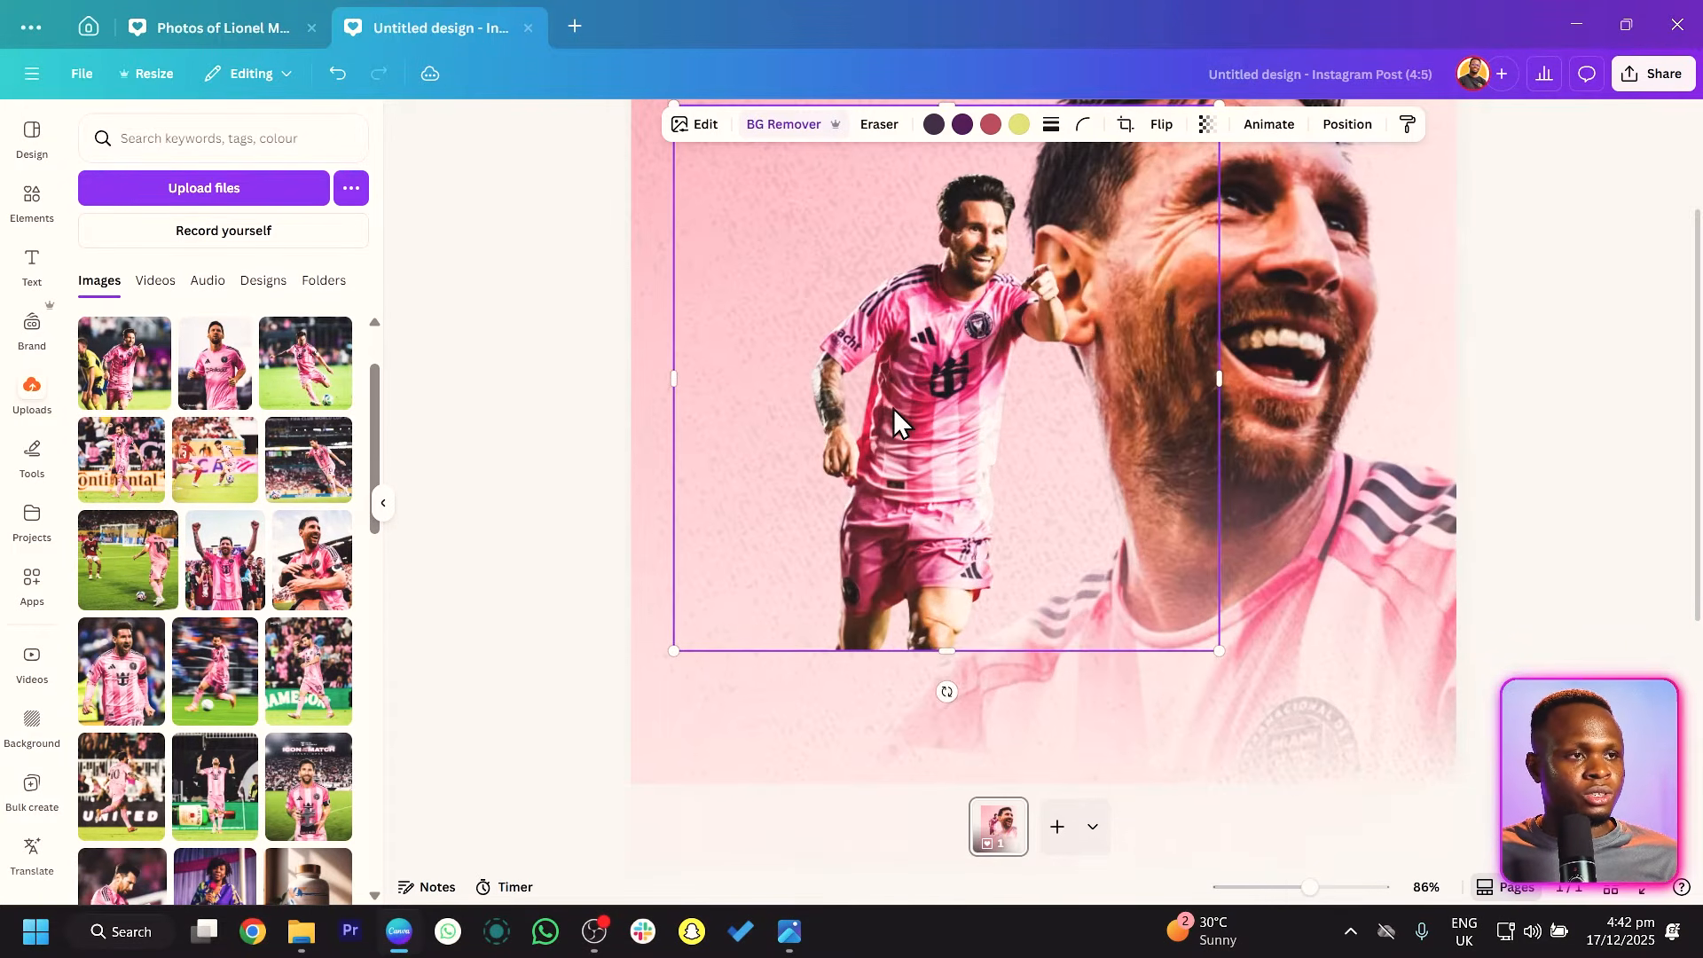
{"action": "scroll", "coordinate": [892, 408], "scroll_direction": "down", "scroll_amount": 3}
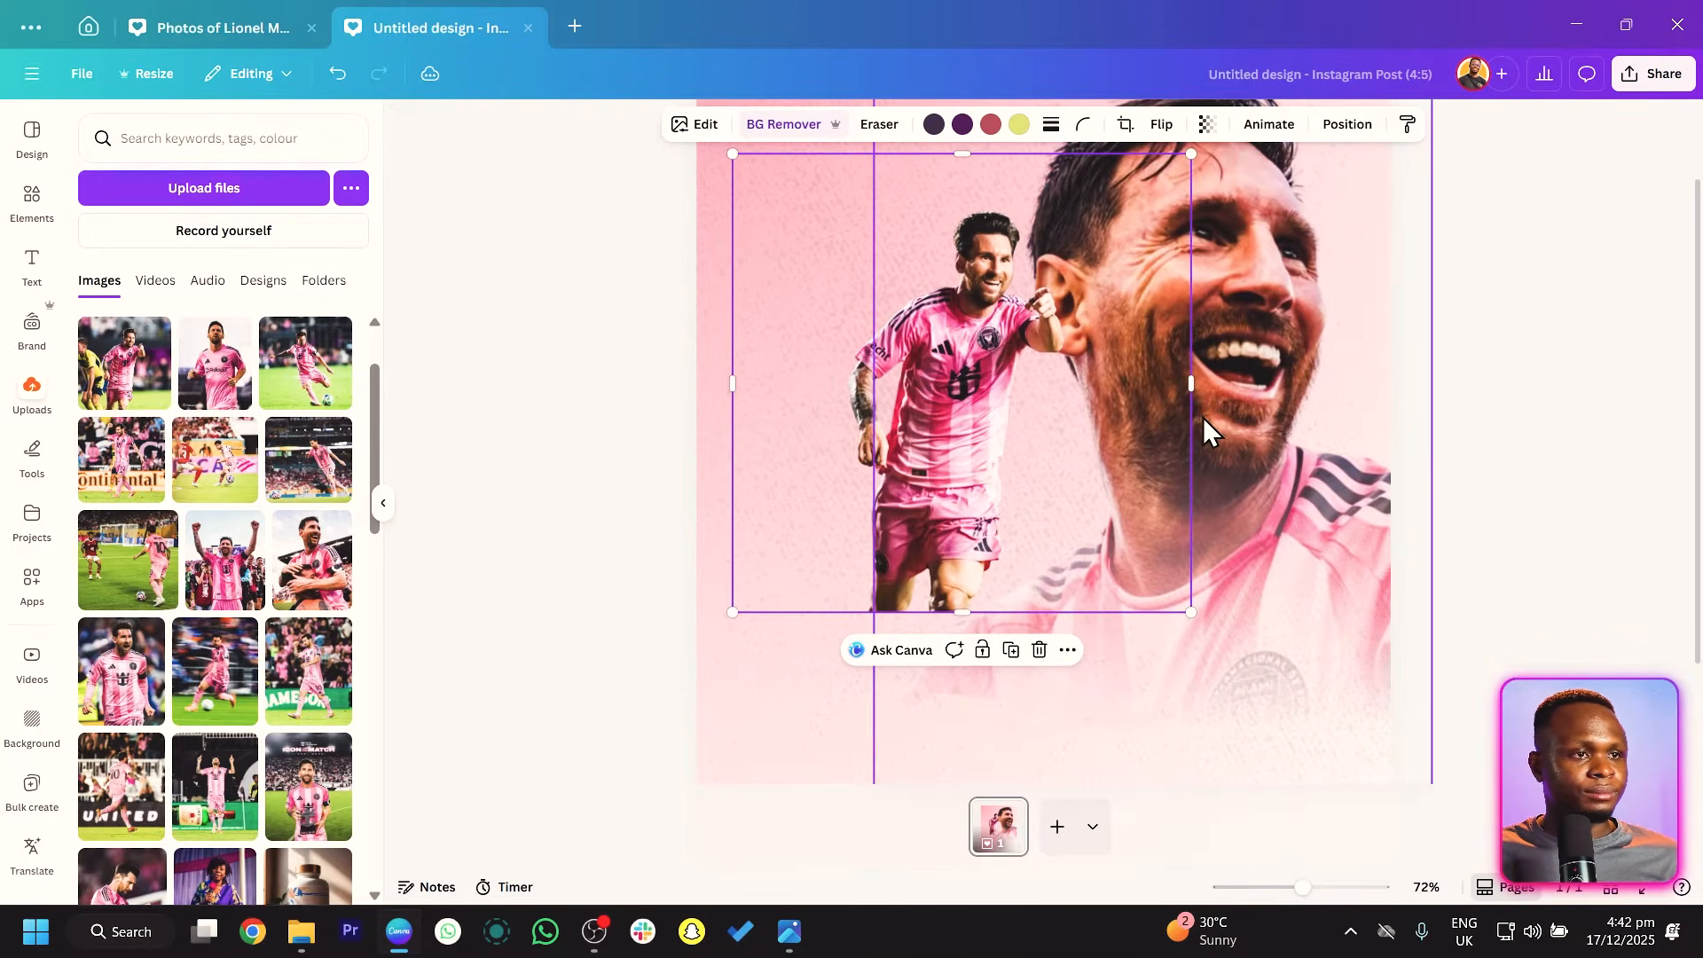
{"action": "left_click_drag", "start_coordinate": [1188, 387], "coordinate": [1104, 390]}
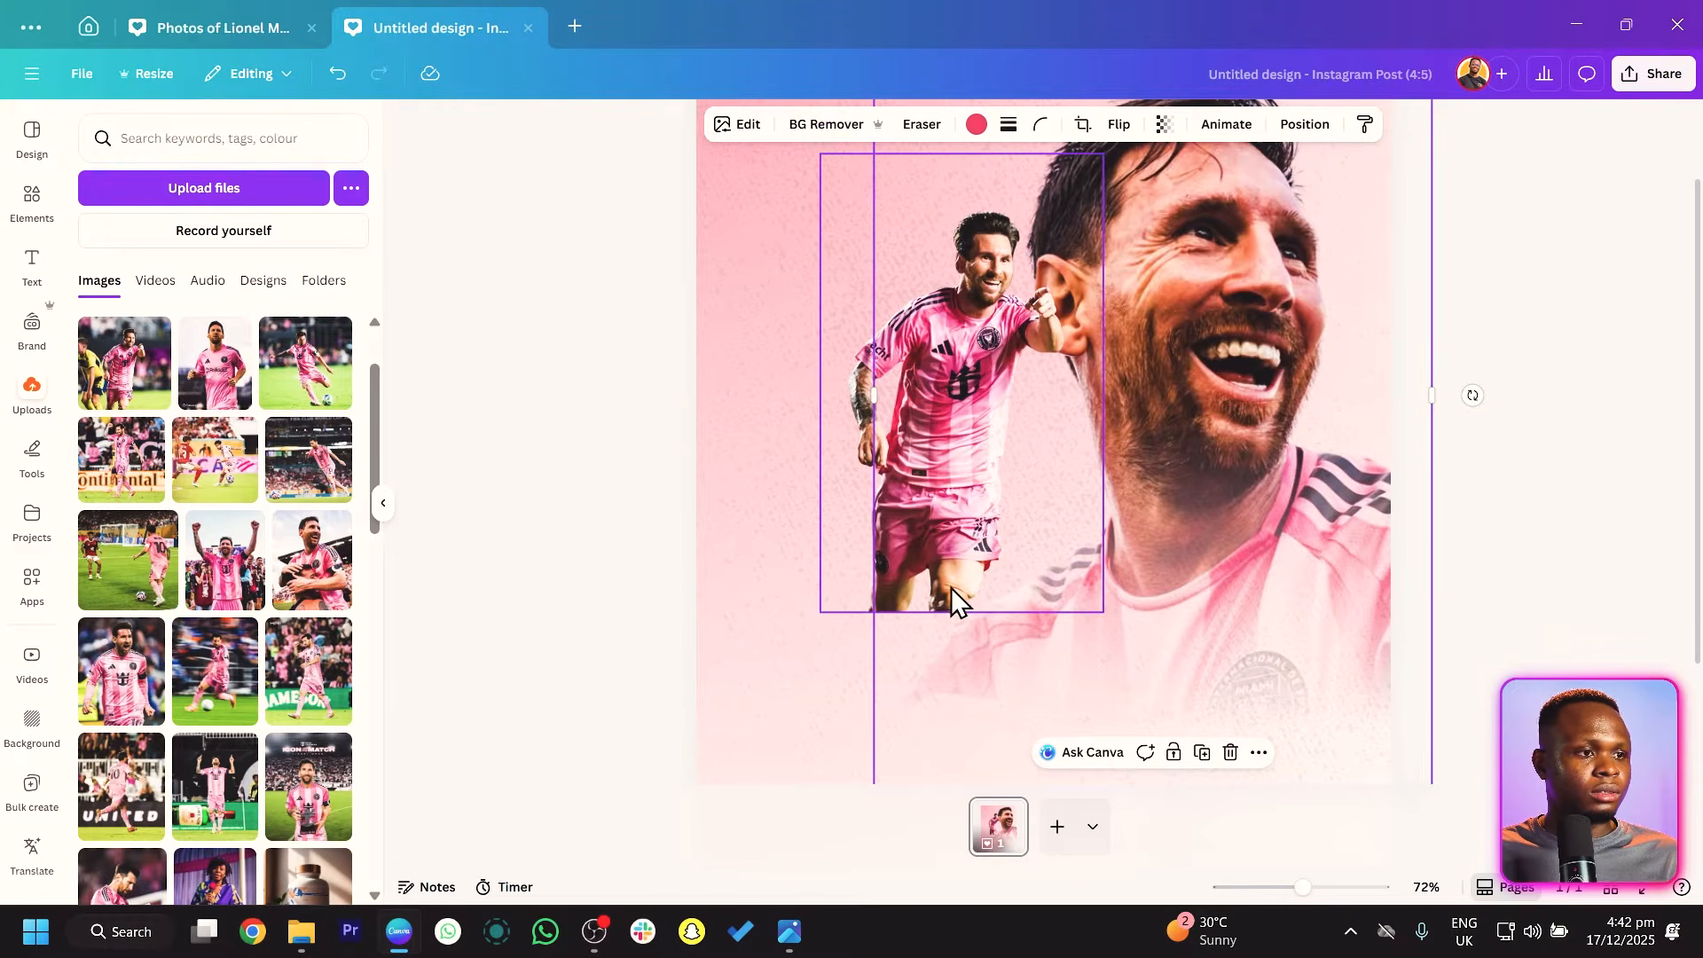
{"action": "left_click_drag", "start_coordinate": [960, 612], "coordinate": [962, 459]}
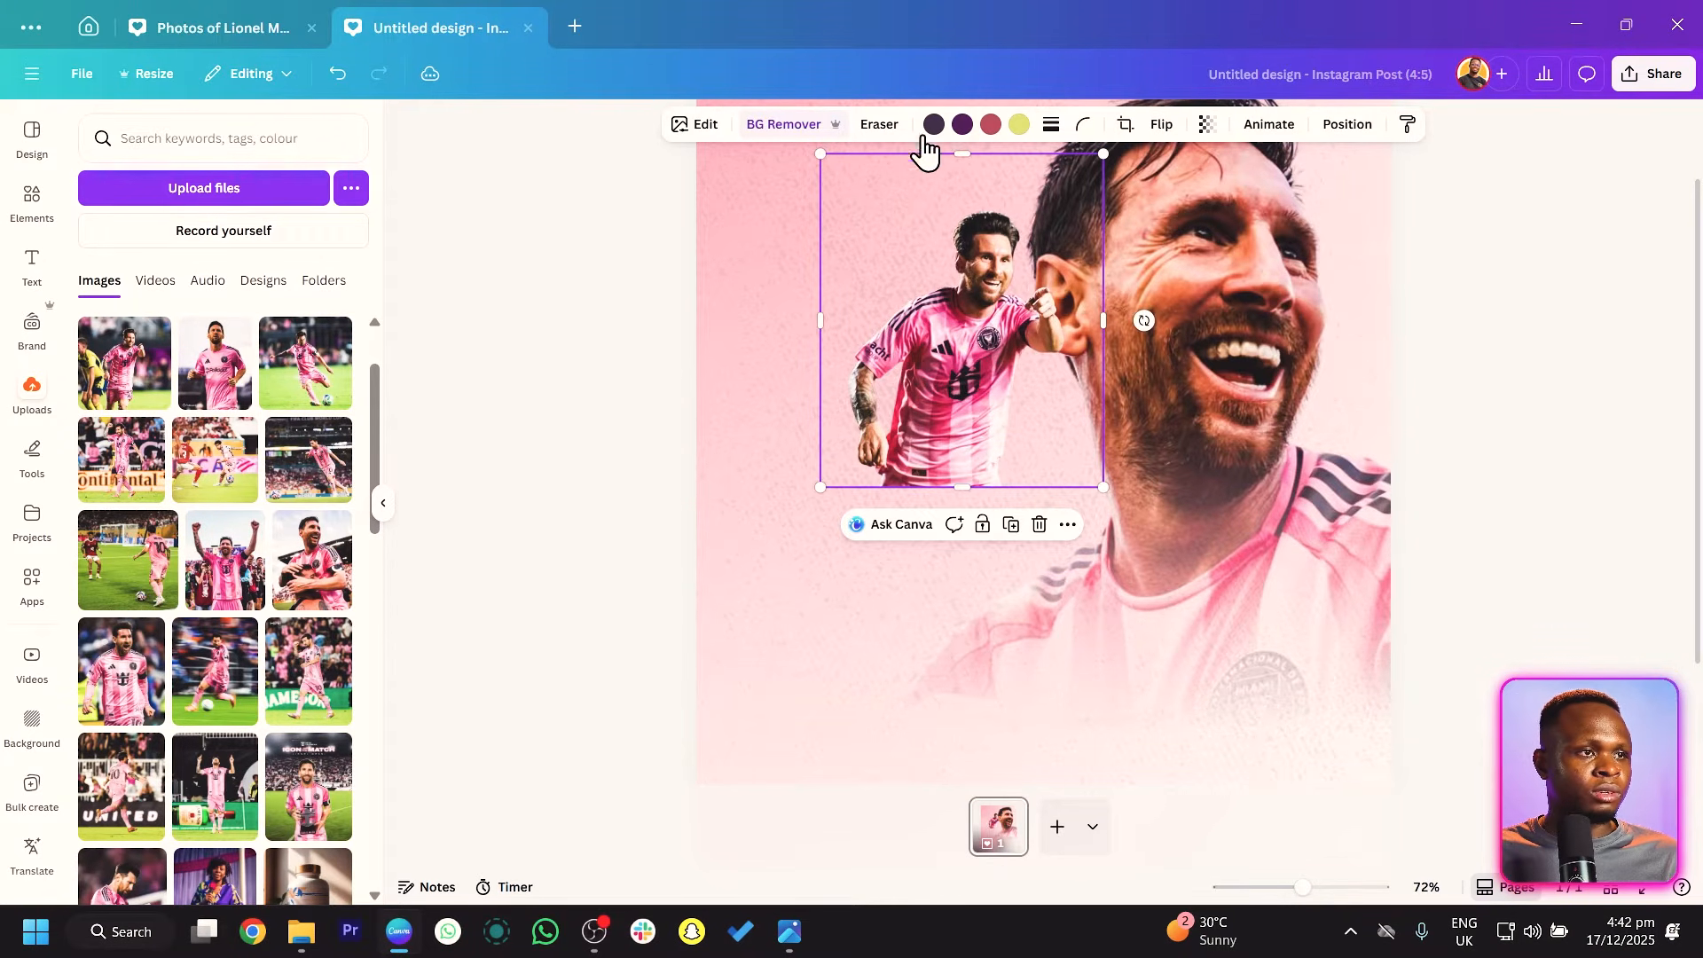
{"action": "left_click_drag", "start_coordinate": [939, 149], "coordinate": [941, 208]}
Shrink the pointing cutout slightly and place it in the poster's upper left area, just beside the large portrait's head.
{"action": "scroll", "coordinate": [900, 257], "scroll_direction": "down", "scroll_amount": 2, "text": "ctrl"}
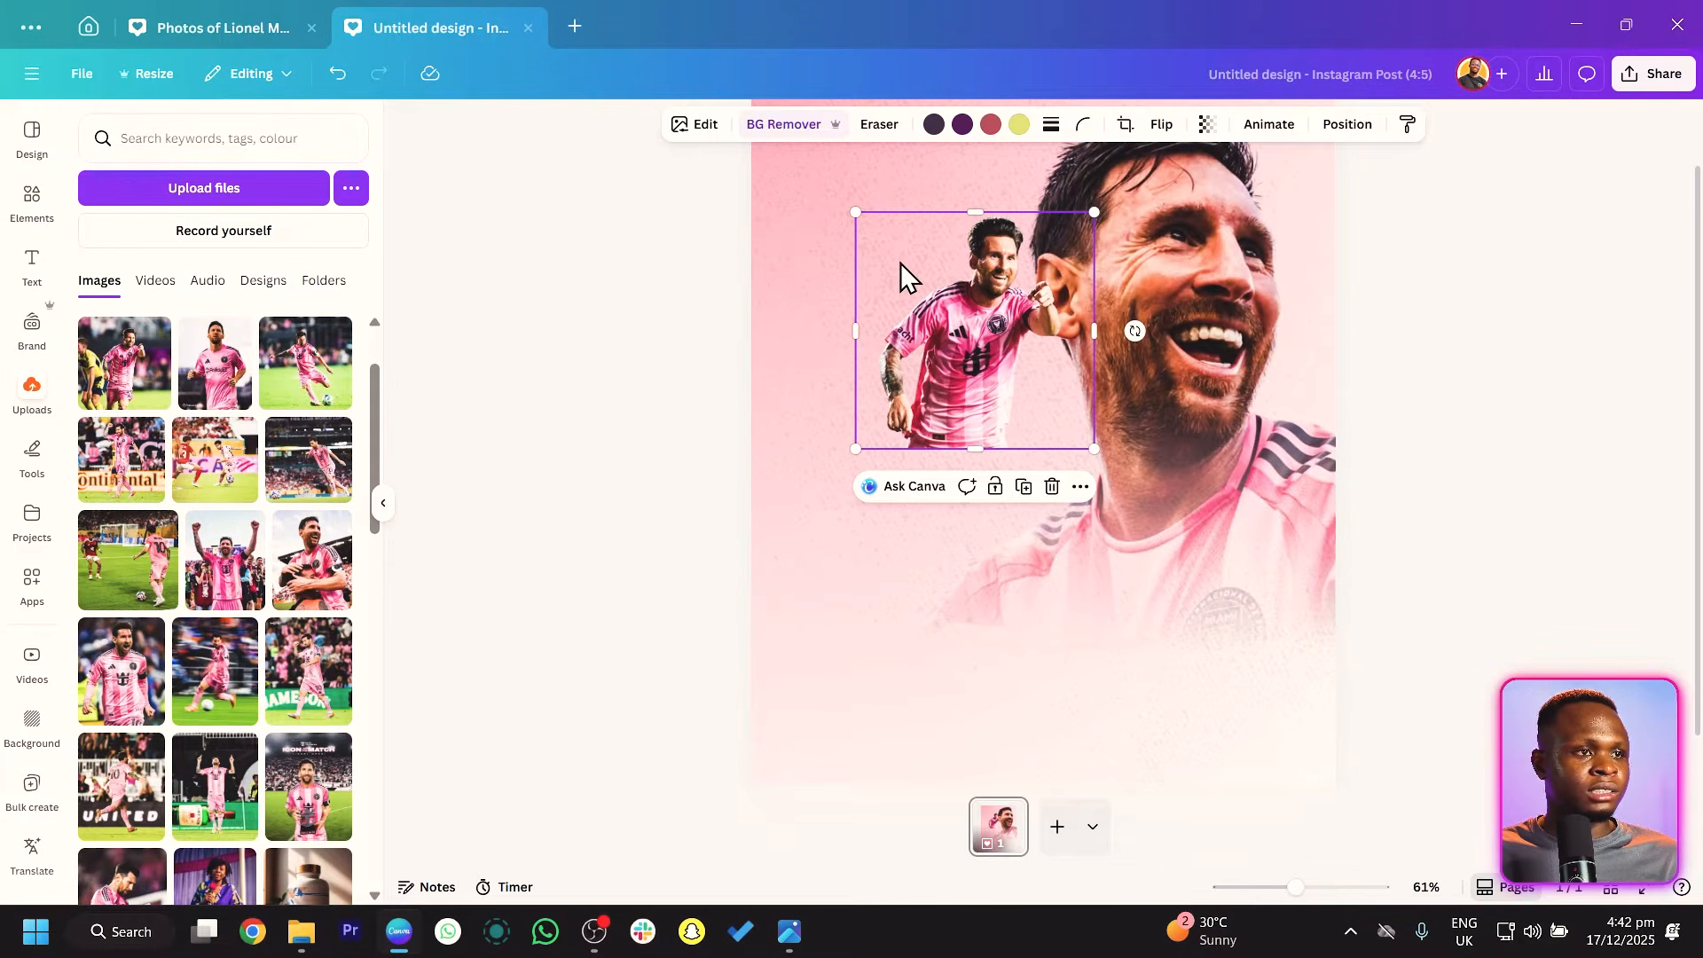
{"action": "left_click_drag", "start_coordinate": [876, 332], "coordinate": [843, 255]}
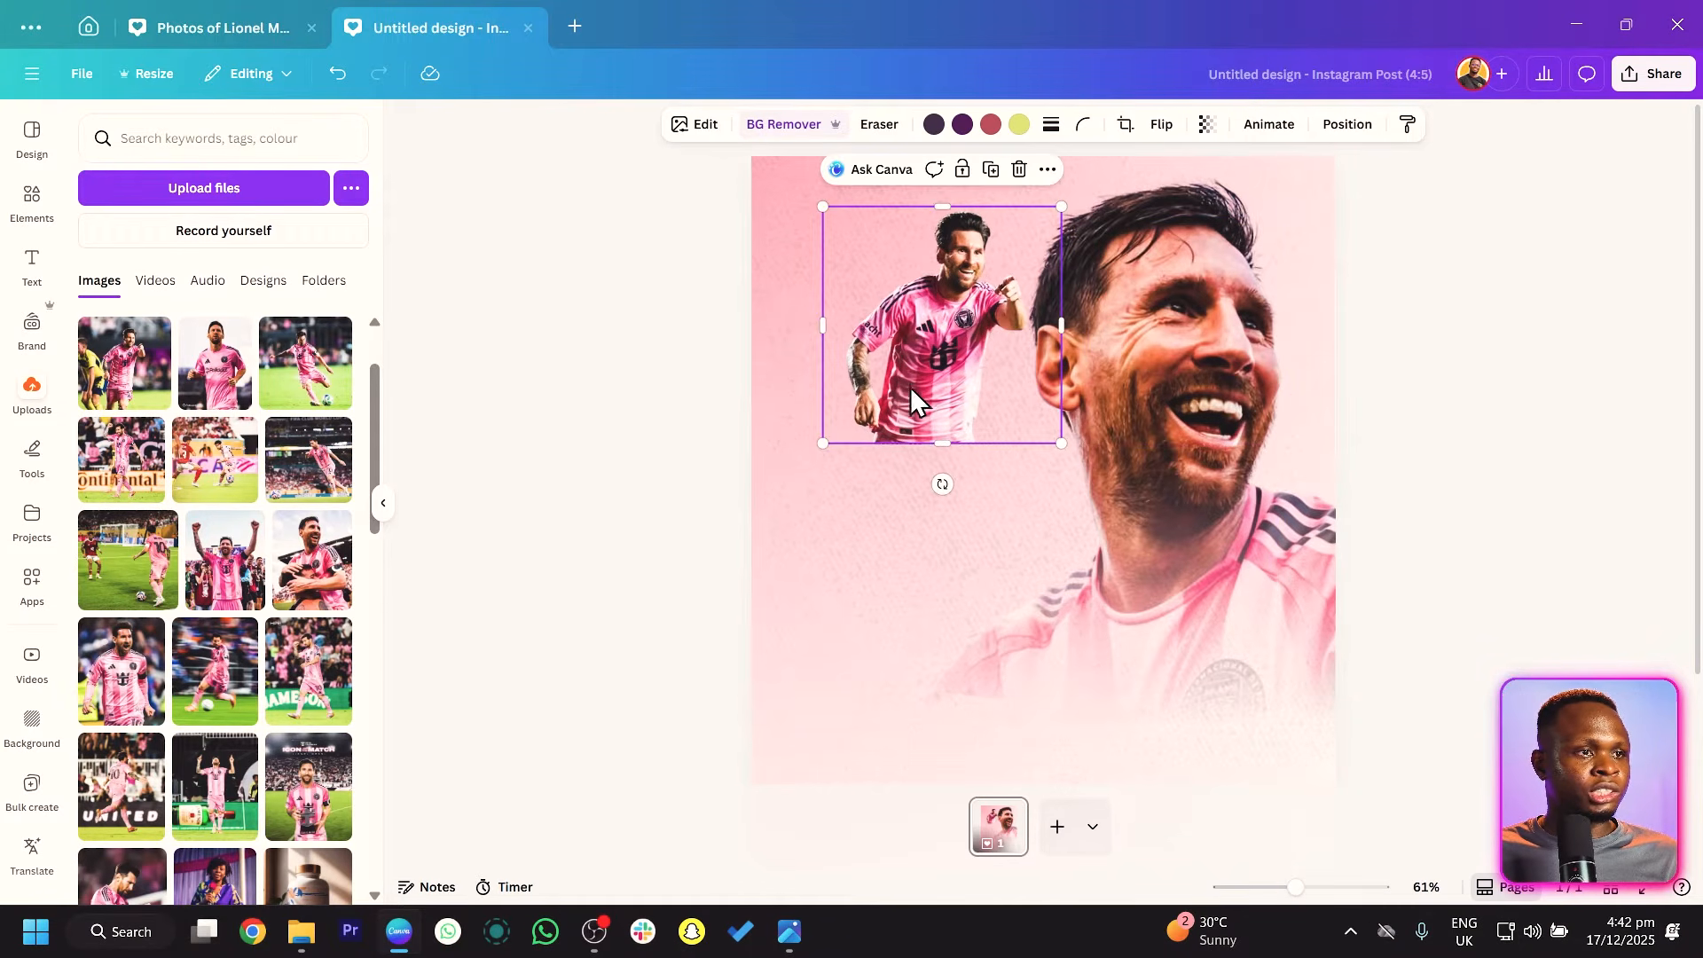
{"action": "left_click_drag", "start_coordinate": [825, 446], "coordinate": [880, 437]}
{"action": "left_click_drag", "start_coordinate": [922, 342], "coordinate": [917, 352]}
Add the uploaded Polkadot-shirt photo without its background, and crop its empty sides and lower body.
{"action": "left_click", "coordinate": [213, 377]}
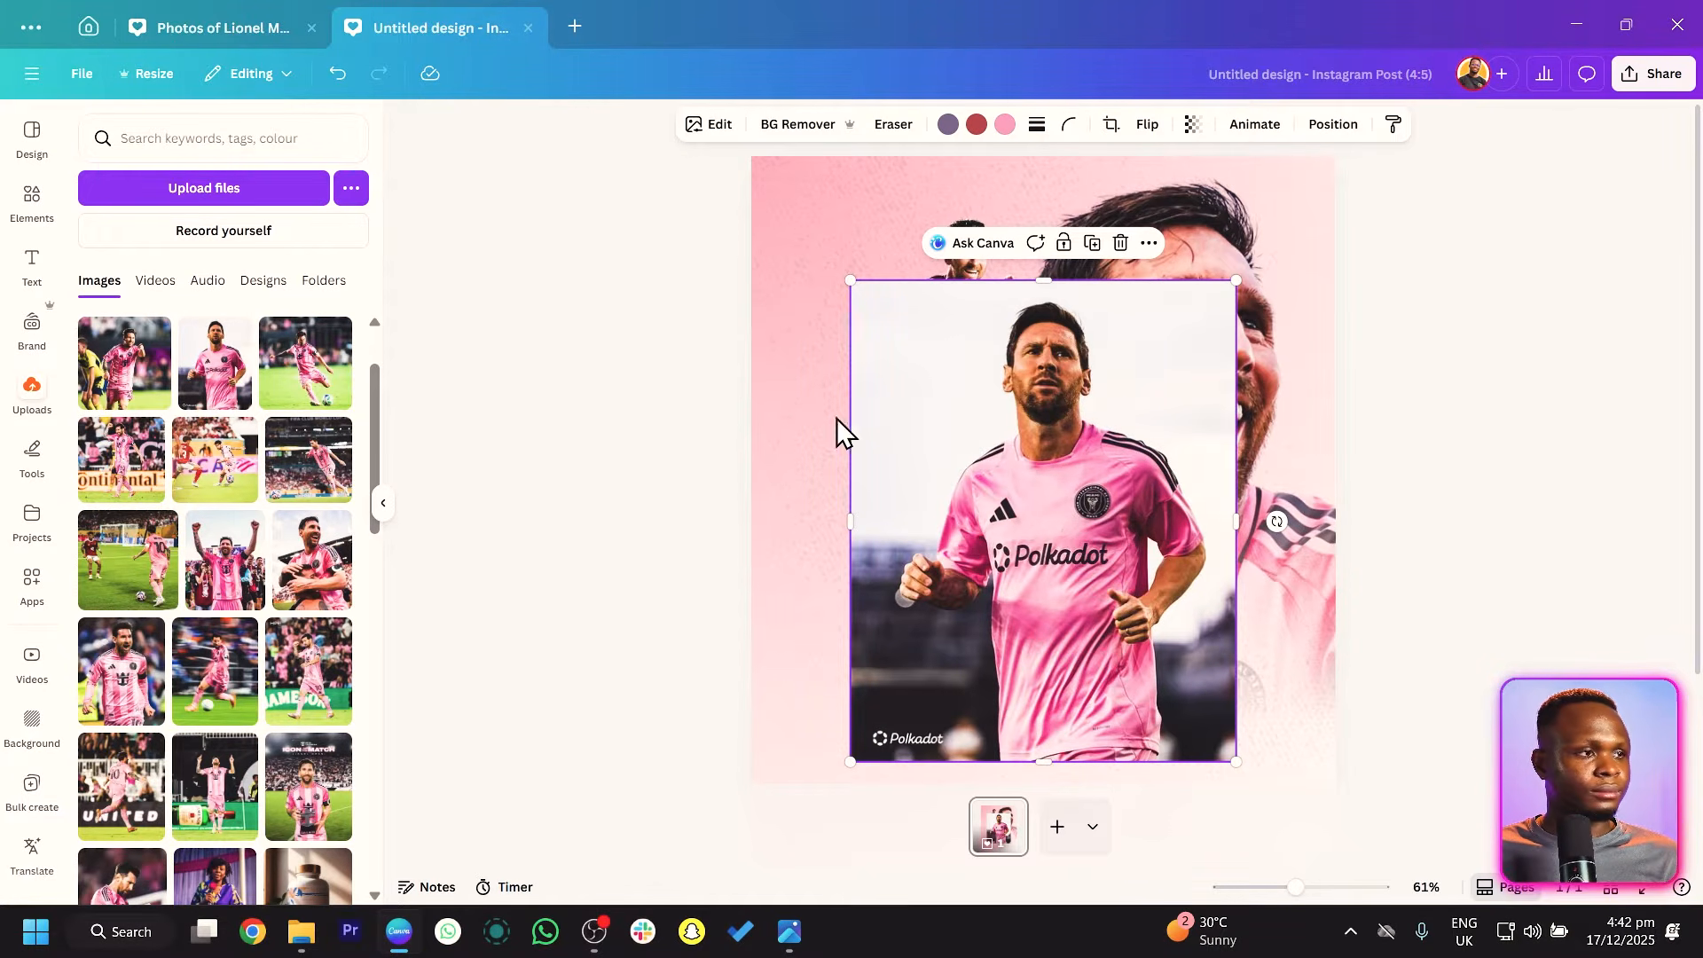
{"action": "left_click", "coordinate": [775, 125]}
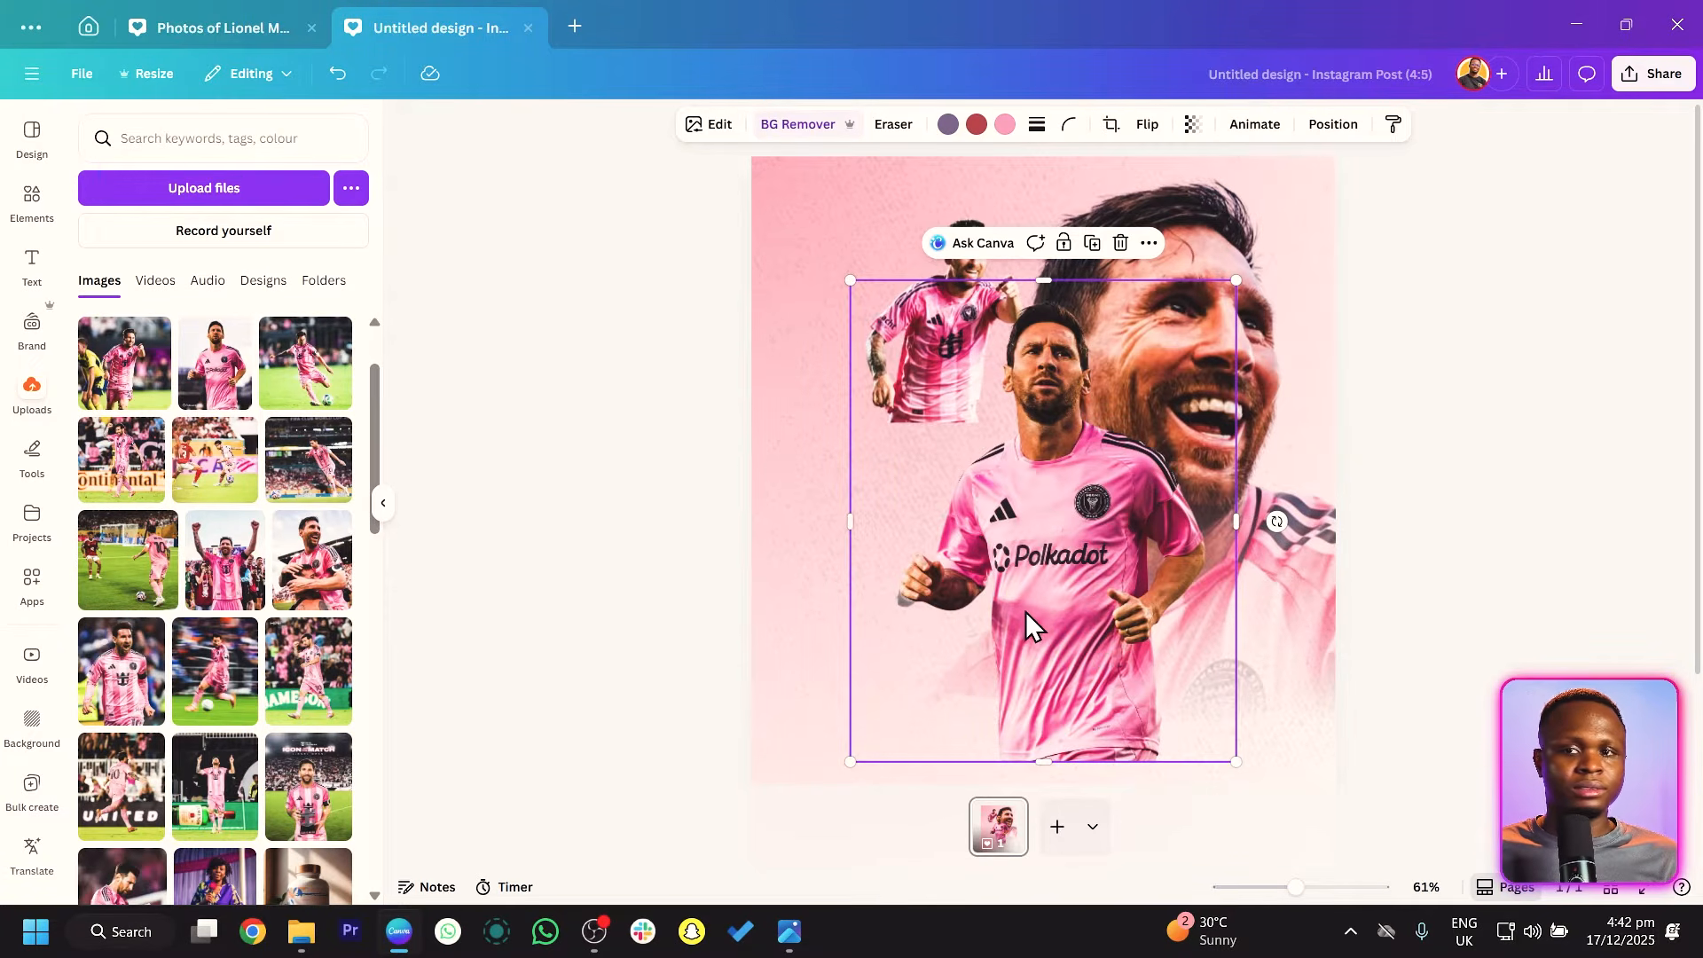
{"action": "left_click_drag", "start_coordinate": [851, 523], "coordinate": [892, 523]}
{"action": "left_click_drag", "start_coordinate": [1237, 518], "coordinate": [1218, 519]}
{"action": "left_click_drag", "start_coordinate": [1080, 763], "coordinate": [1076, 612]}
Shrink the Polkadot-shirt cutout and place it overlapping the lower left of the pointing cutout.
{"action": "left_click_drag", "start_coordinate": [1218, 280], "coordinate": [1084, 416]}
{"action": "left_click_drag", "start_coordinate": [1022, 532], "coordinate": [893, 405]}
{"action": "left_click_drag", "start_coordinate": [757, 484], "coordinate": [855, 482]}
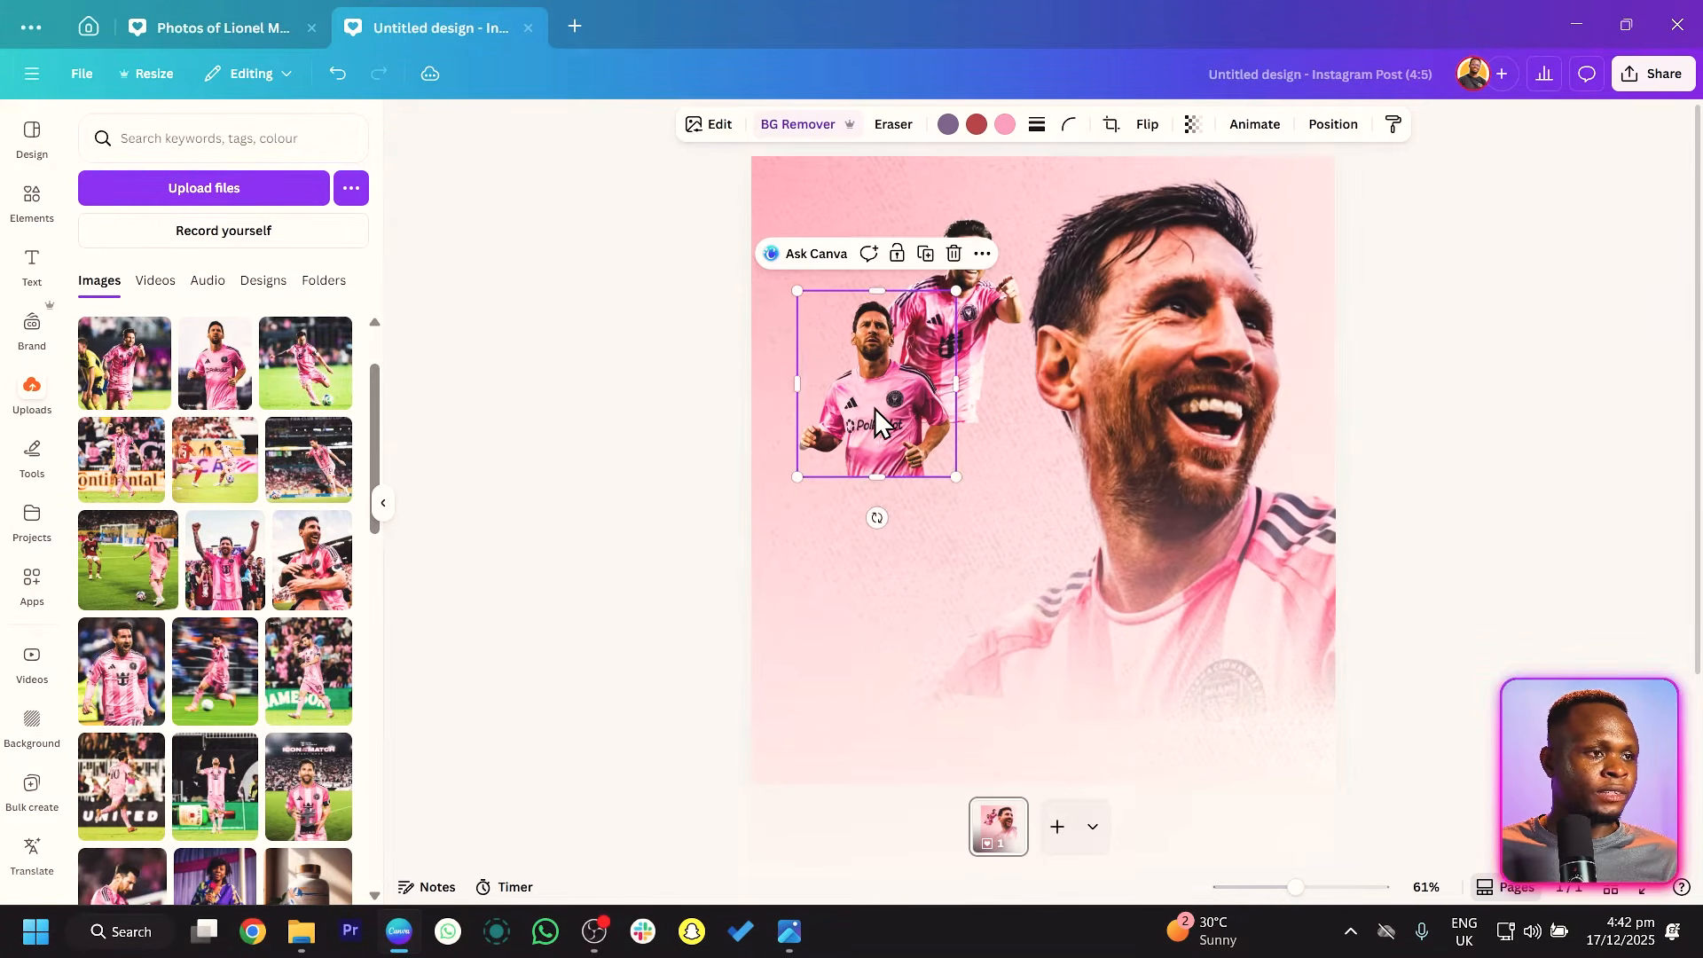
{"action": "left_click_drag", "start_coordinate": [878, 410], "coordinate": [866, 408]}
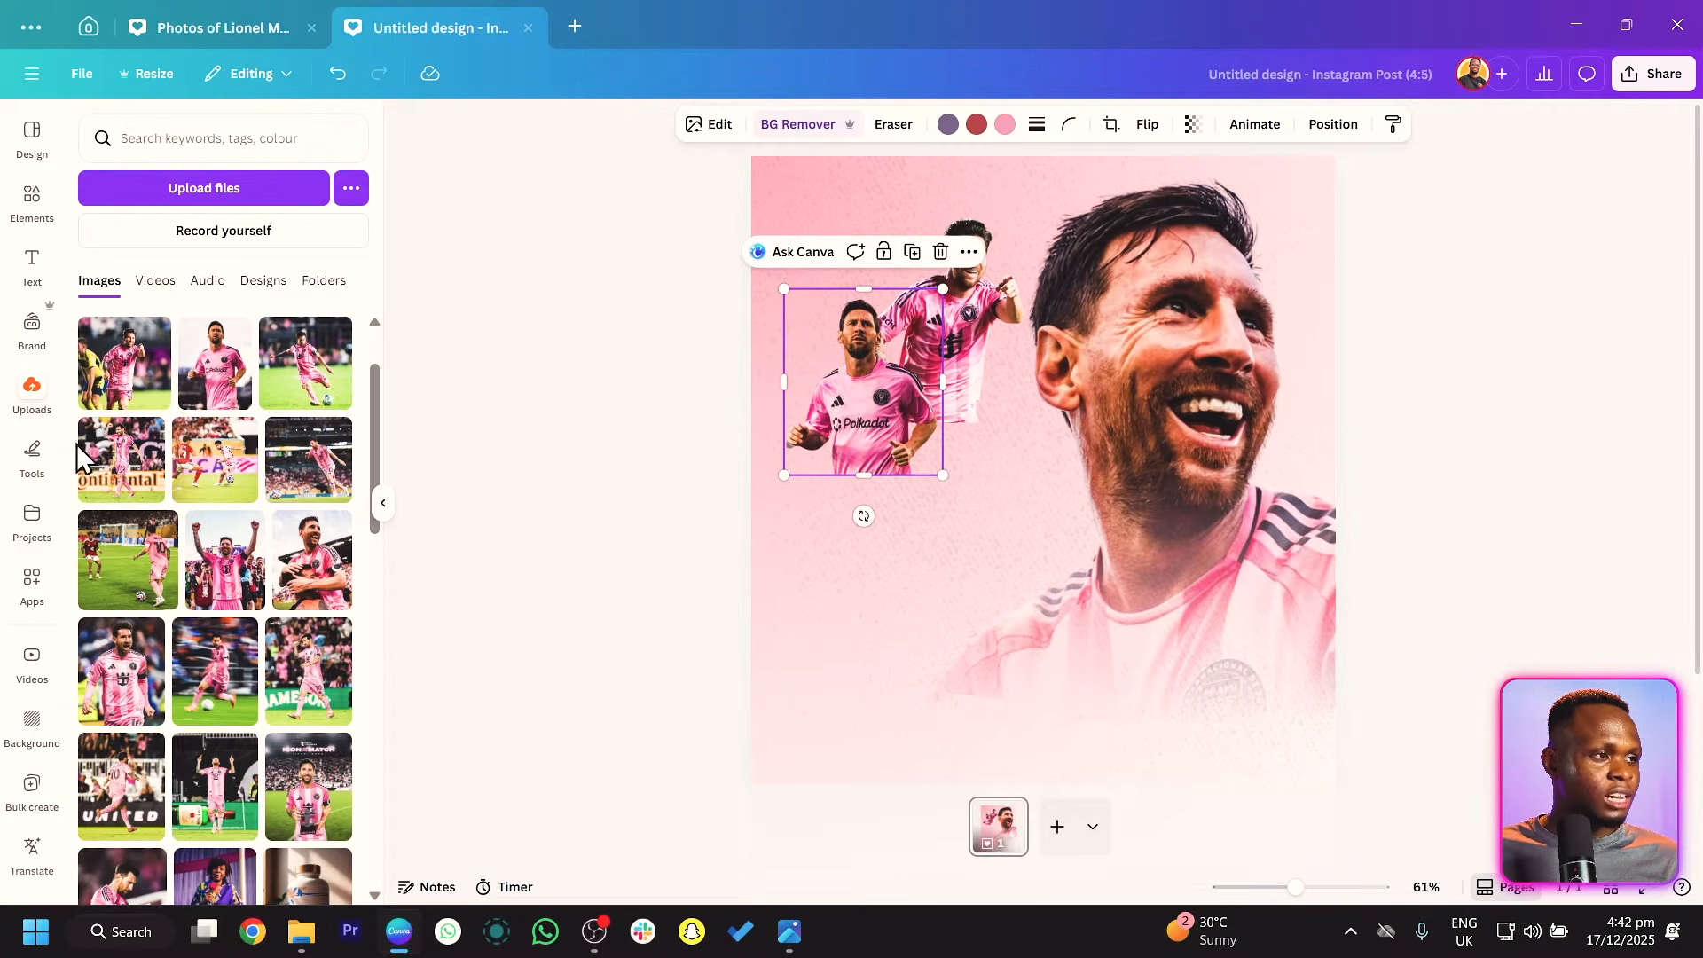
Add the uploaded photo of the player with both arms raised, remove its background and crop off its lower edge.
{"action": "left_click", "coordinate": [219, 593]}
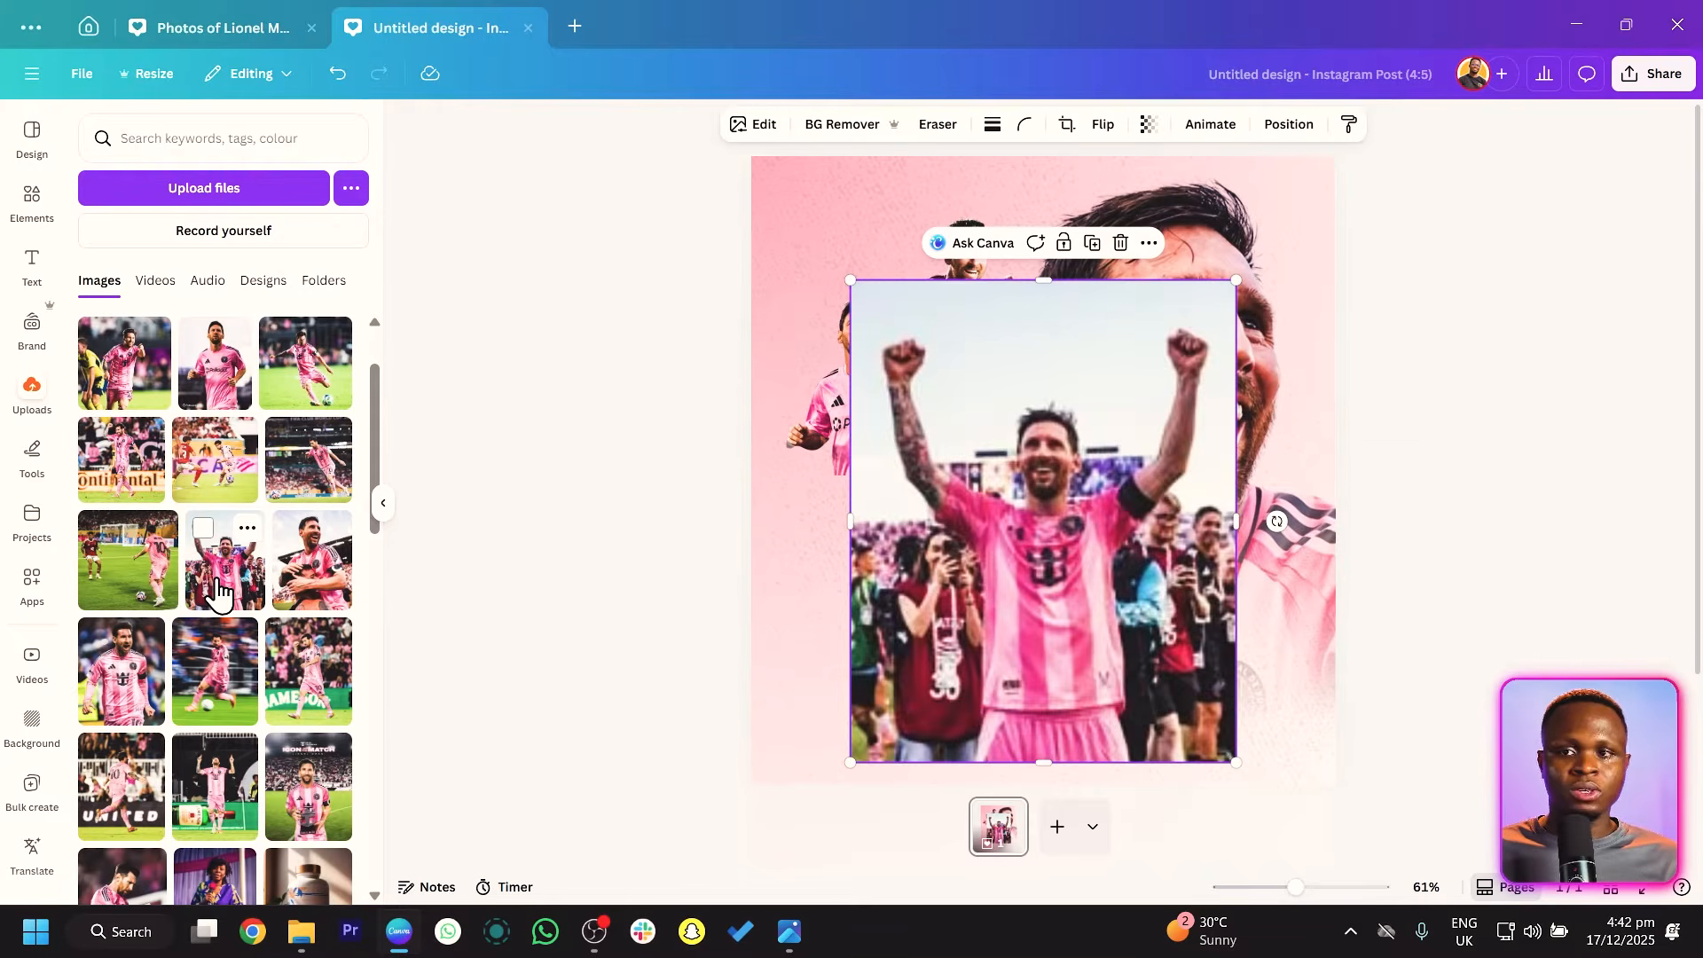
{"action": "left_click", "coordinate": [785, 124]}
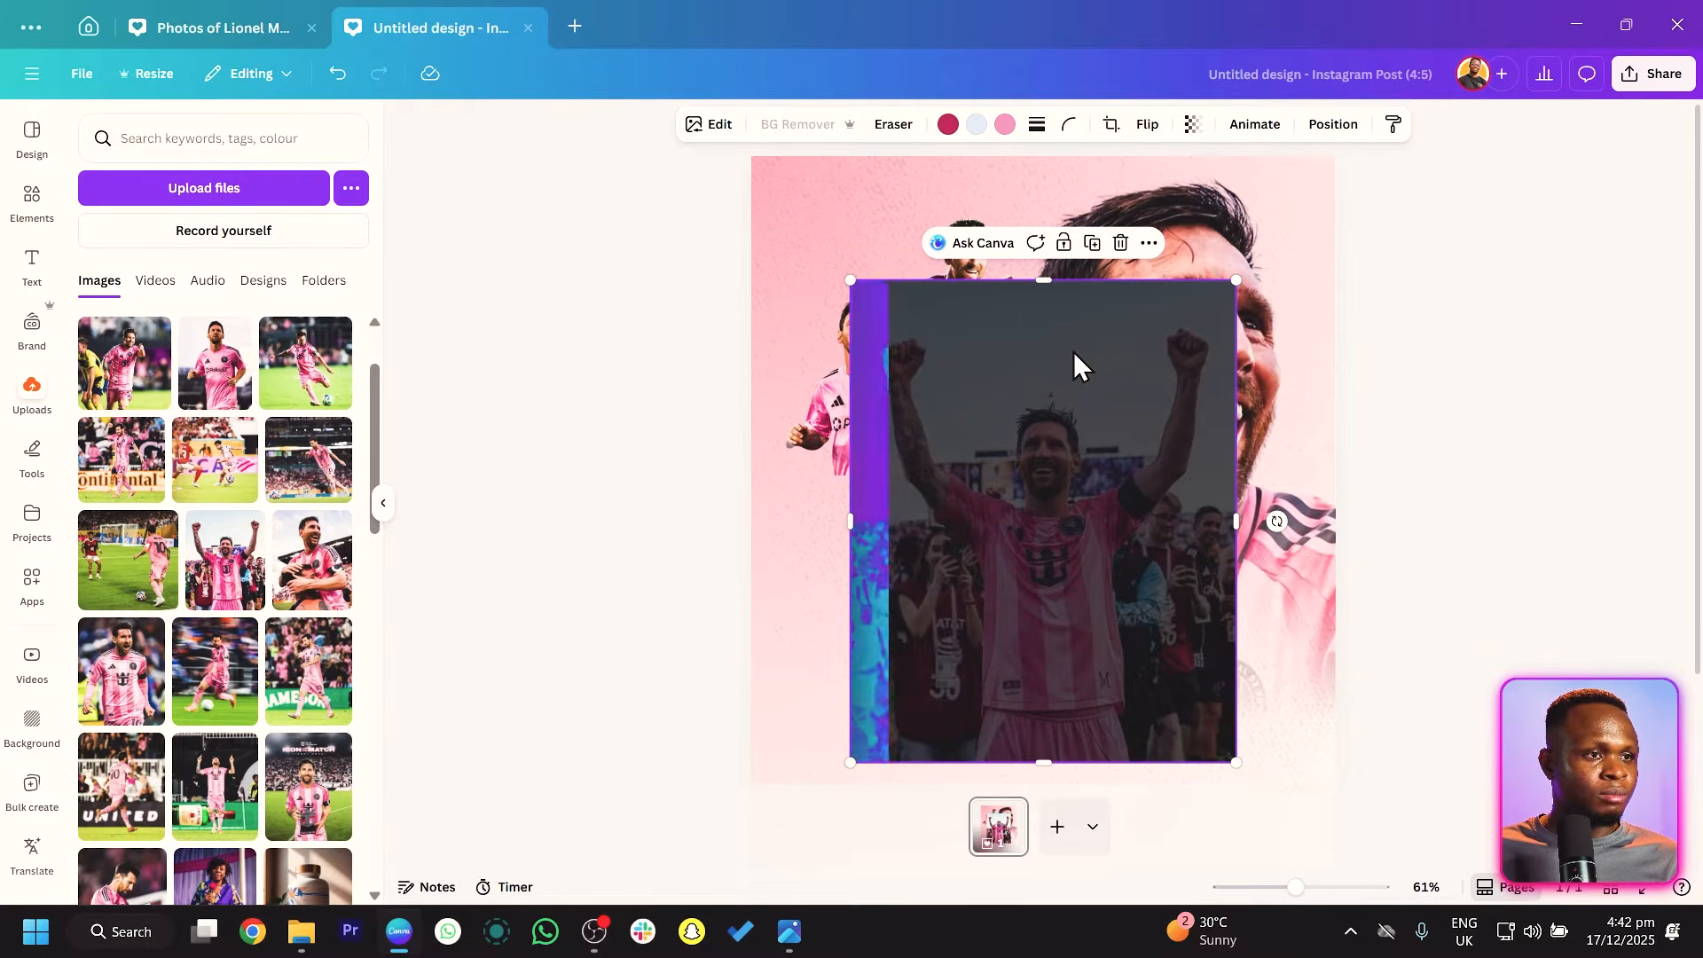
{"action": "left_click_drag", "start_coordinate": [1115, 582], "coordinate": [1031, 554]}
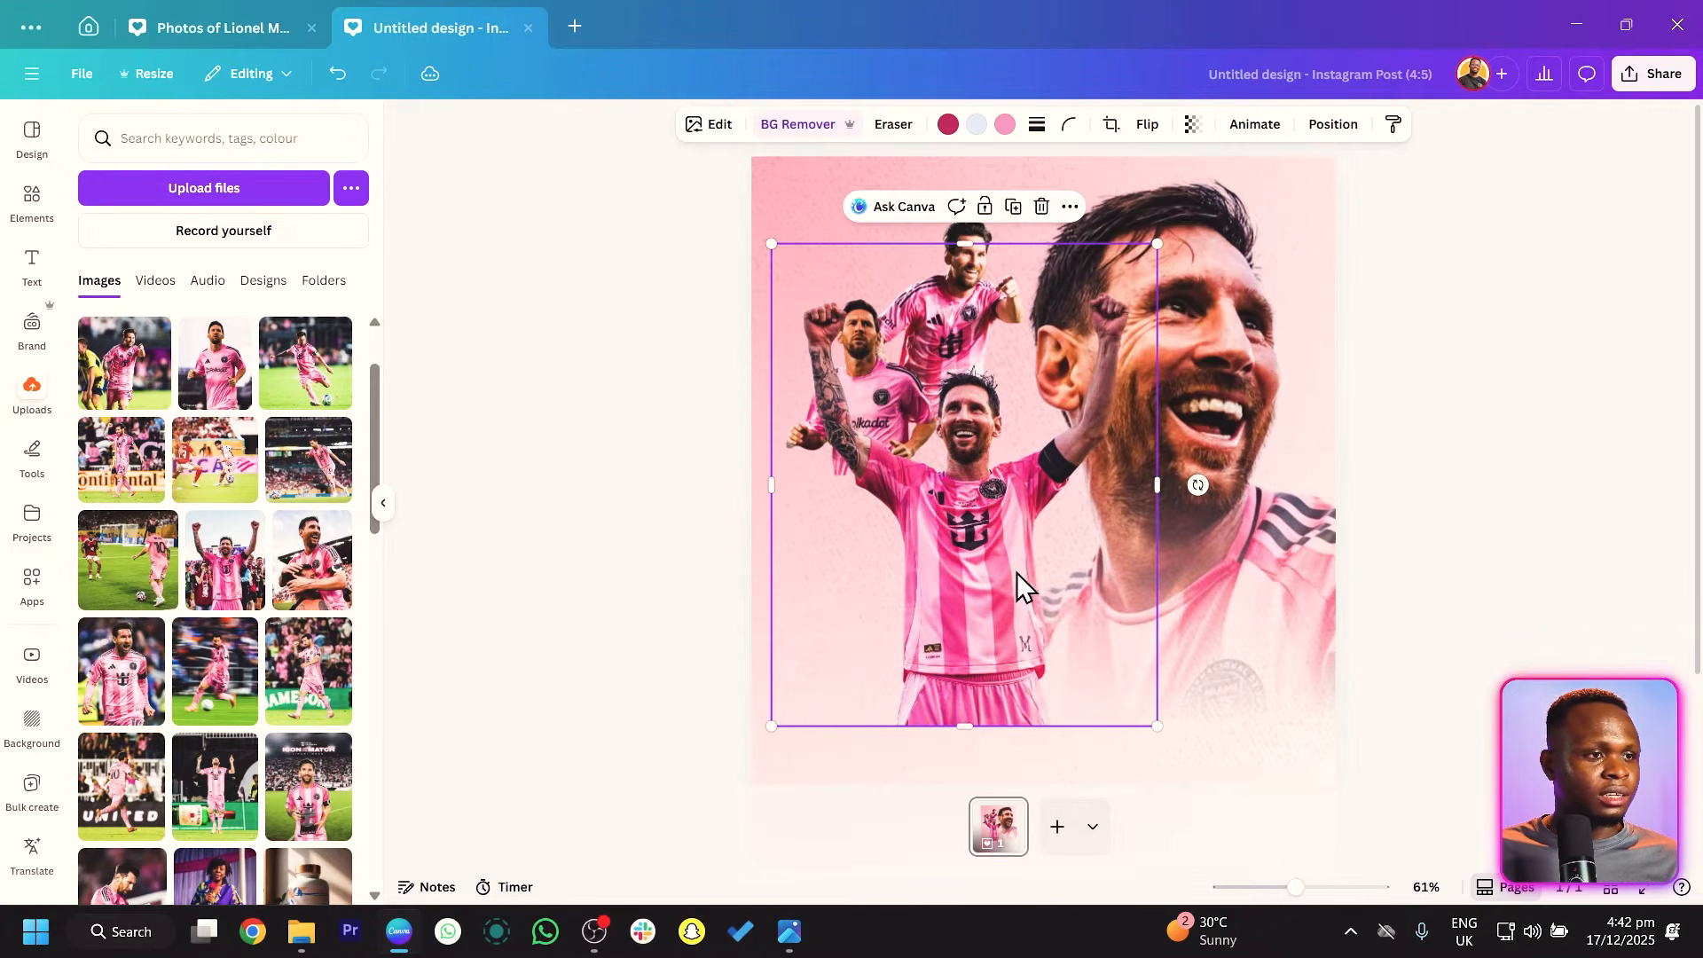
{"action": "left_click_drag", "start_coordinate": [923, 727], "coordinate": [922, 691]}
Shrink the raised-arms cutout in front of and below the other two, and move the Polkadot-shirt cutout higher beside the pointing one.
{"action": "left_click_drag", "start_coordinate": [770, 692], "coordinate": [1035, 603]}
{"action": "left_click_drag", "start_coordinate": [1055, 408], "coordinate": [957, 469]}
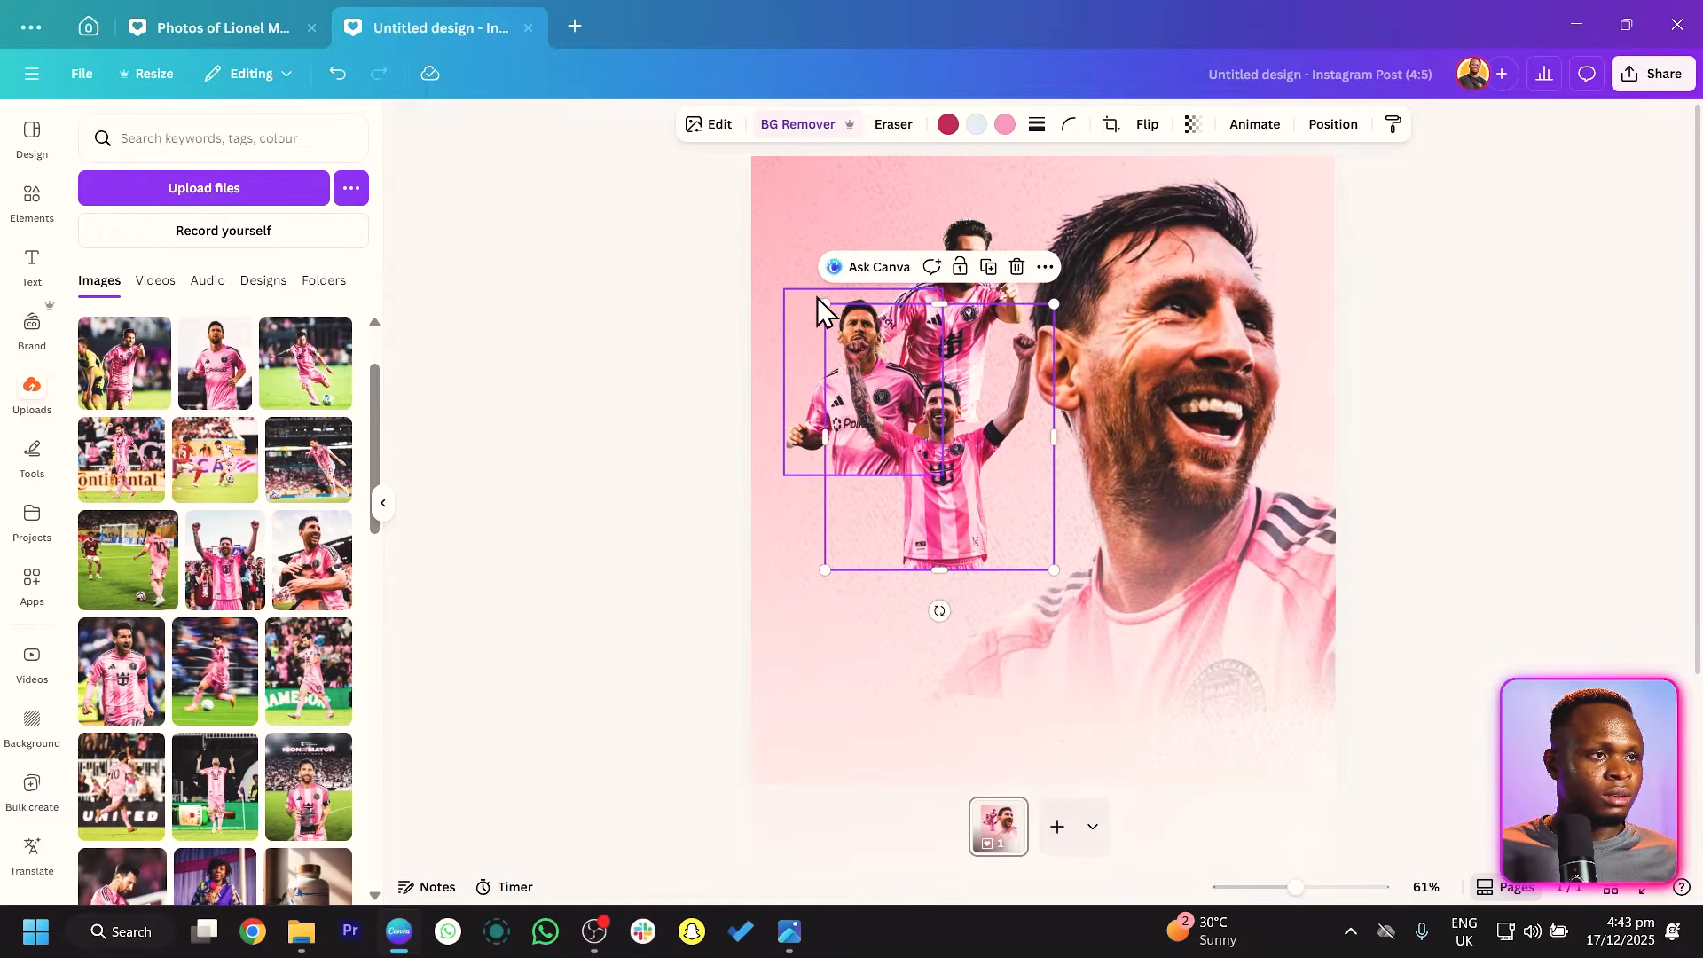
{"action": "left_click_drag", "start_coordinate": [824, 301], "coordinate": [844, 327]}
{"action": "mouse_move", "coordinate": [896, 444]}
{"action": "left_mouse_down"}
{"action": "mouse_move", "coordinate": [927, 429]}
{"action": "mouse_move", "coordinate": [912, 419]}
{"action": "left_mouse_up"}
{"action": "left_click_drag", "start_coordinate": [792, 433], "coordinate": [783, 361]}
{"action": "left_click_drag", "start_coordinate": [900, 462], "coordinate": [896, 451]}
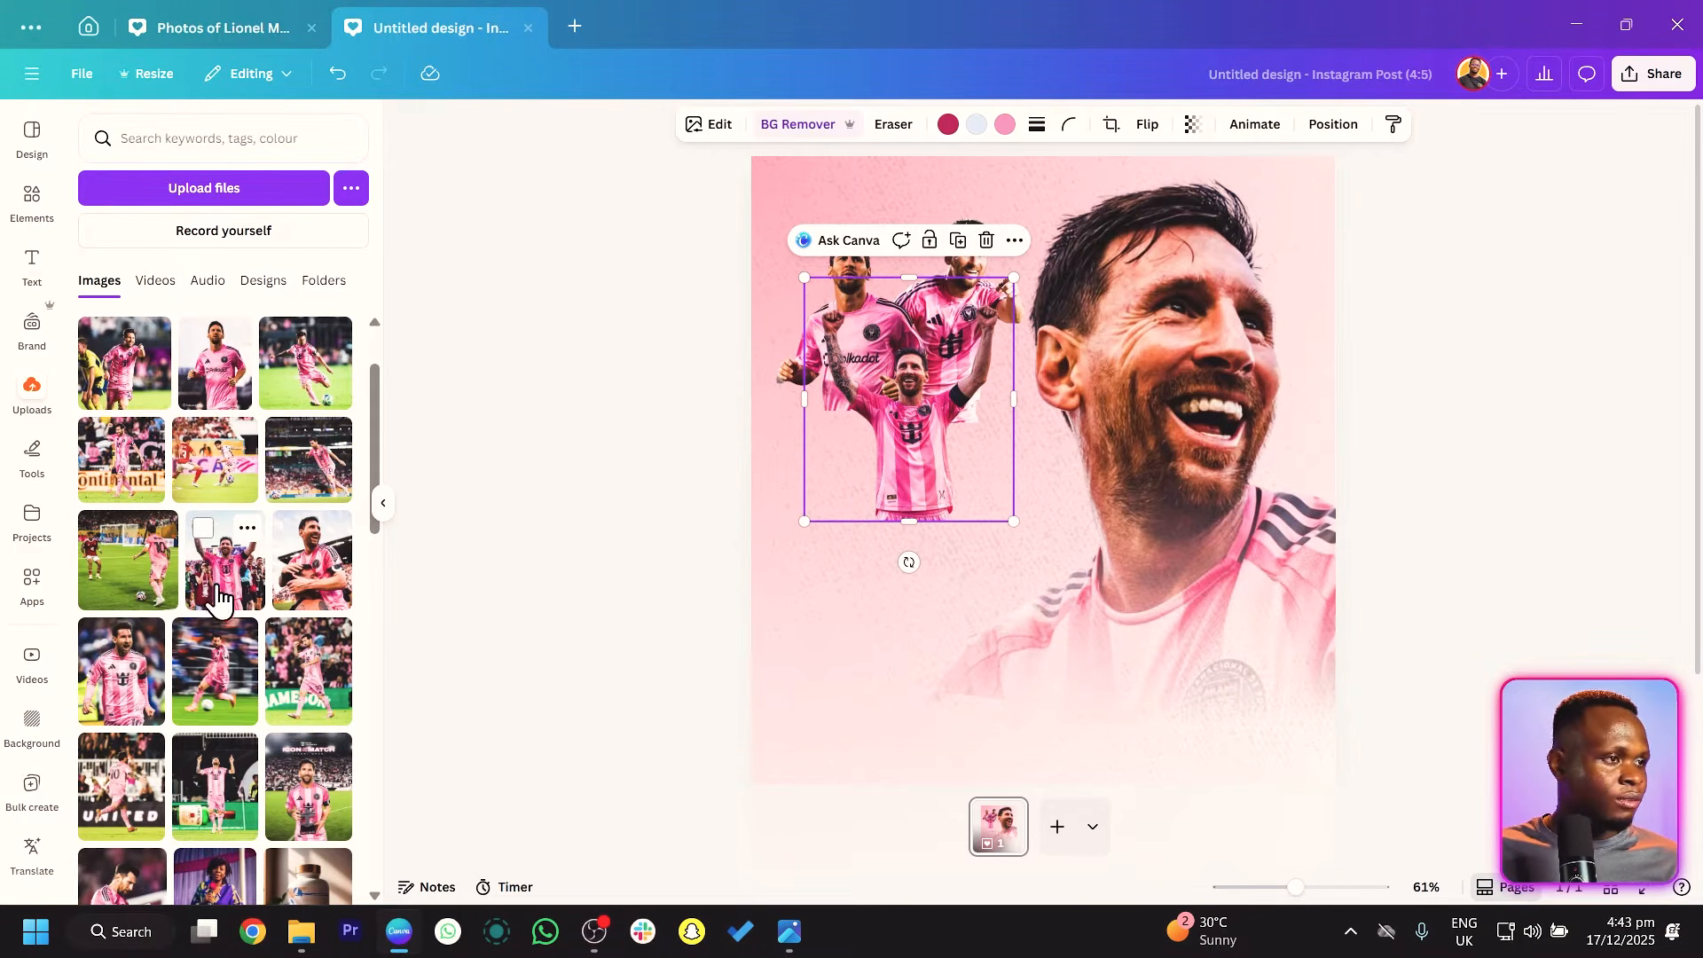
Add the uploaded photo of the player raising one fist as a background-free cutout, cropped below the shirt and shrunk into the group's lower left.
{"action": "left_click", "coordinate": [127, 474]}
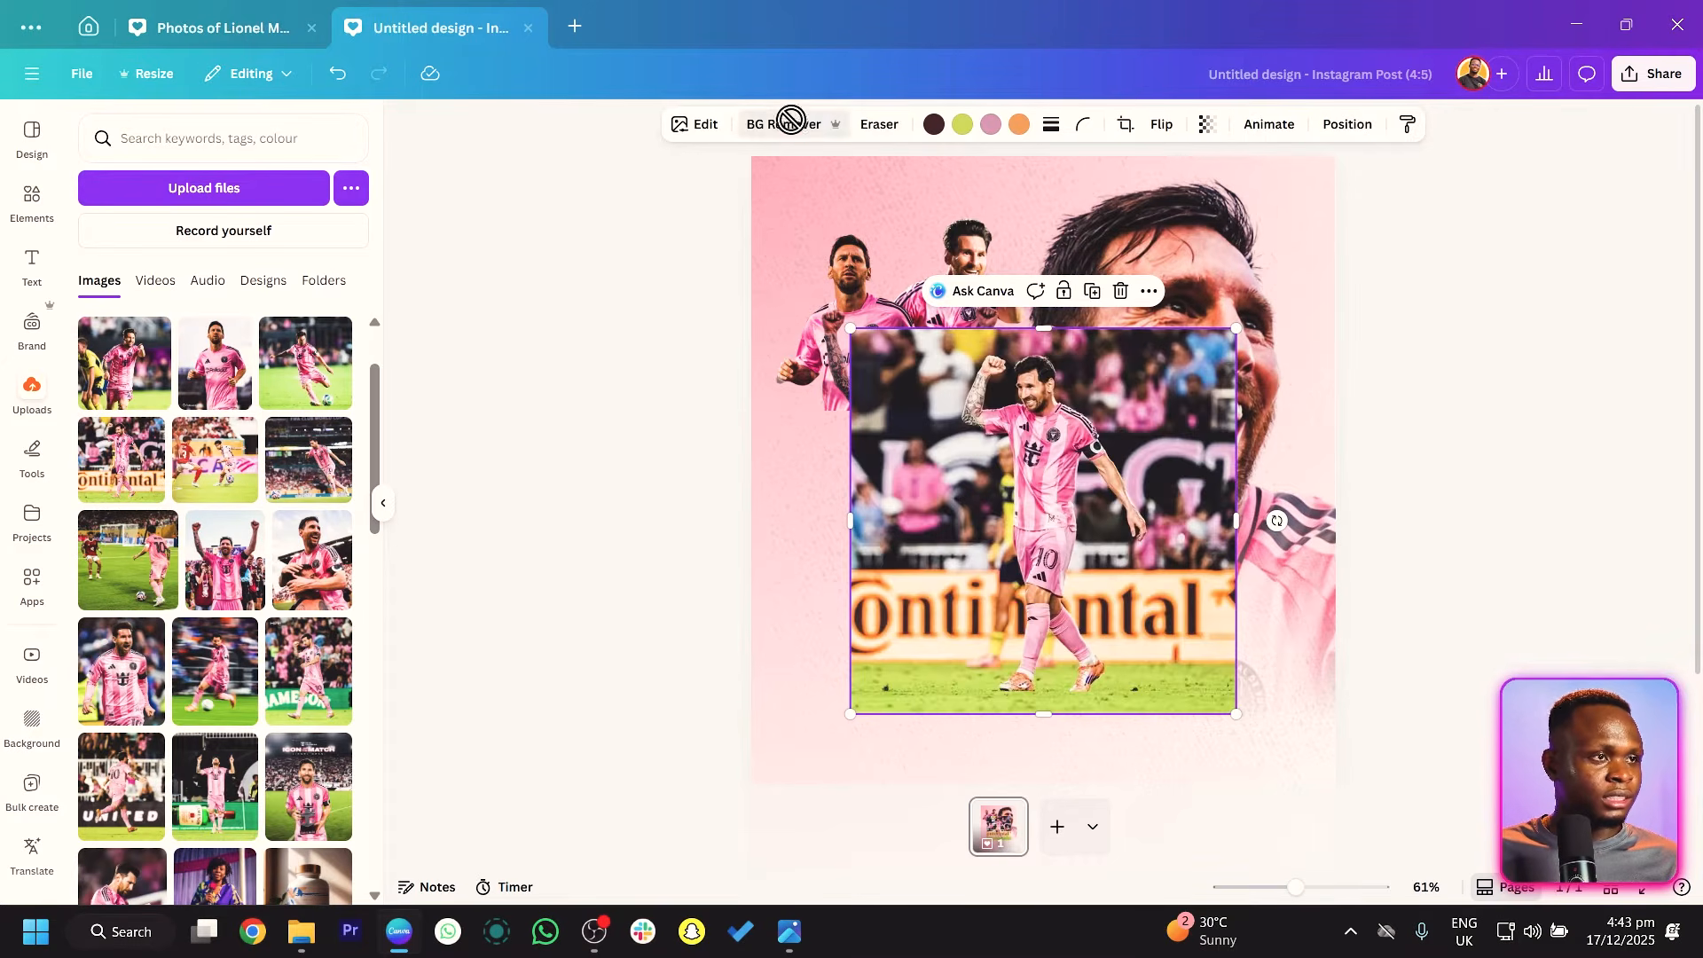
{"action": "left_click", "coordinate": [792, 134]}
{"action": "left_click_drag", "start_coordinate": [1236, 517], "coordinate": [1153, 520]}
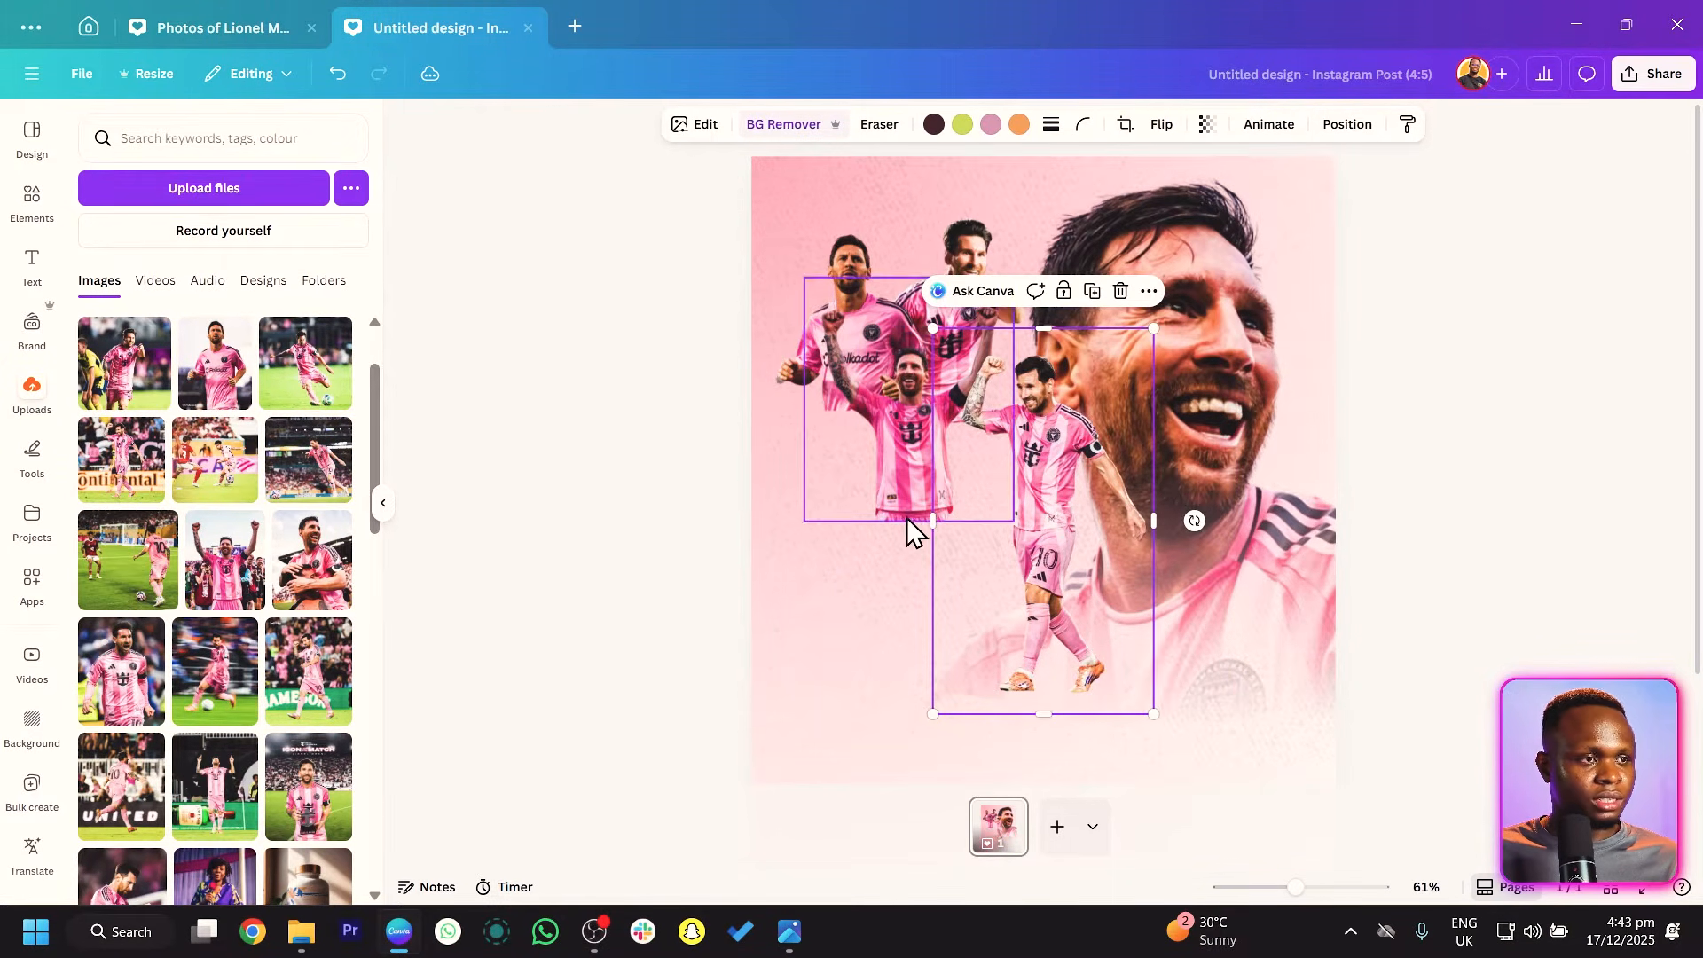
{"action": "left_click_drag", "start_coordinate": [933, 521], "coordinate": [949, 522]}
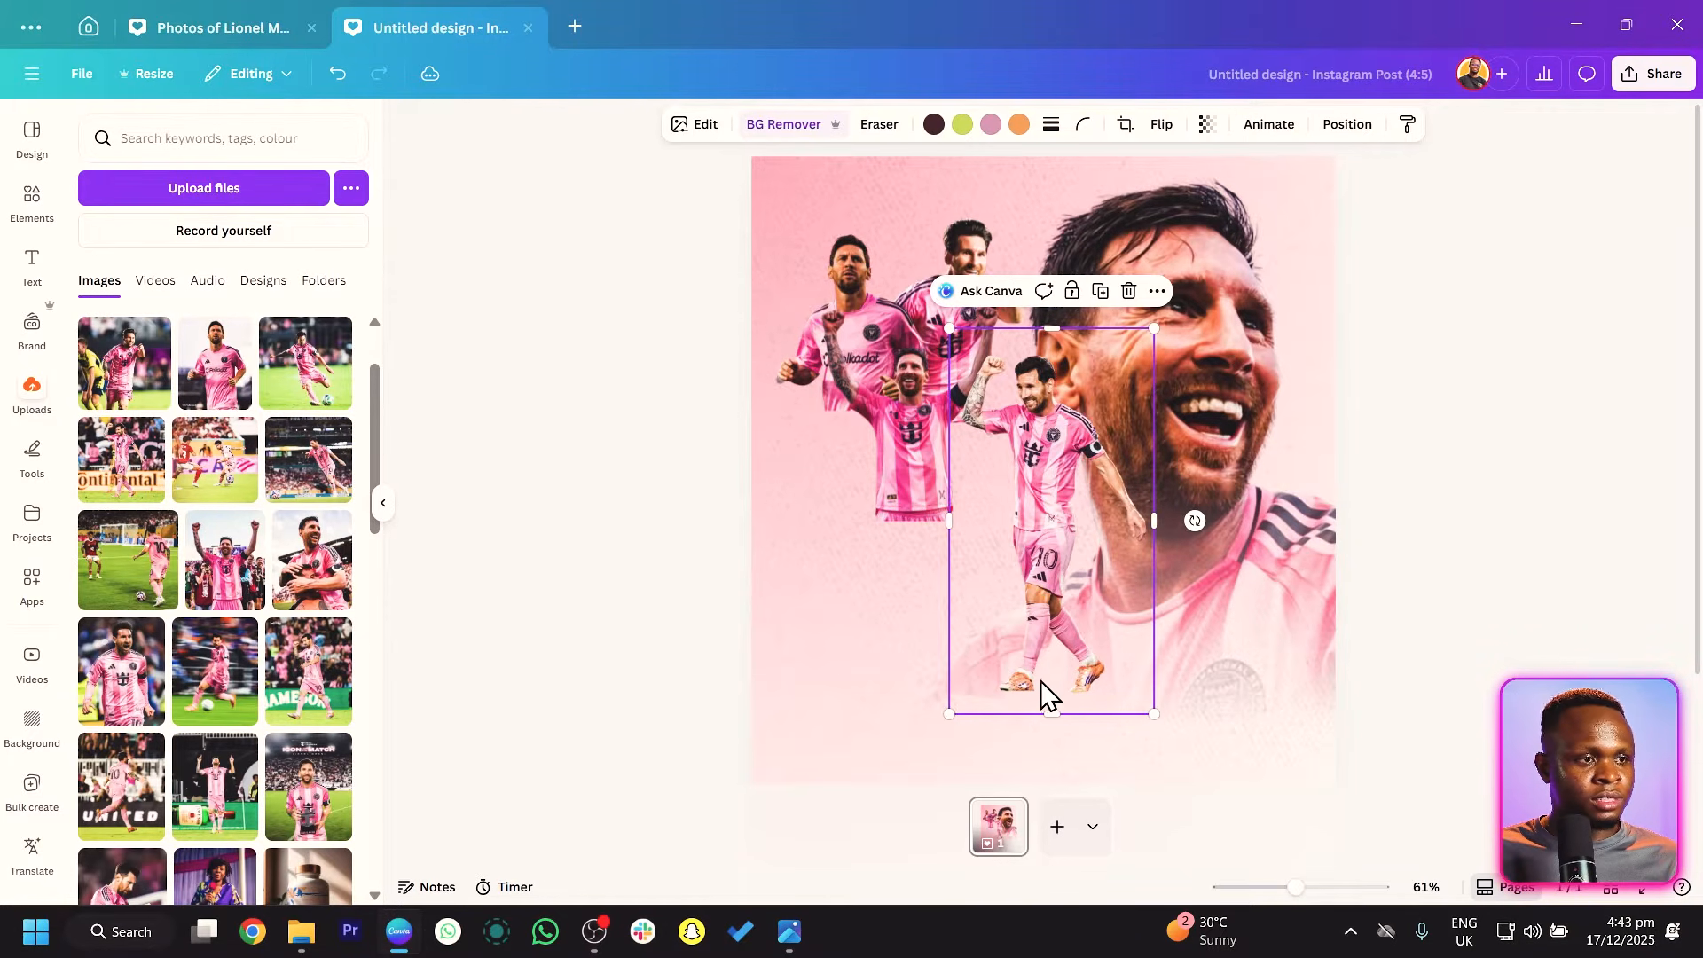
{"action": "left_click_drag", "start_coordinate": [1045, 715], "coordinate": [885, 545]}
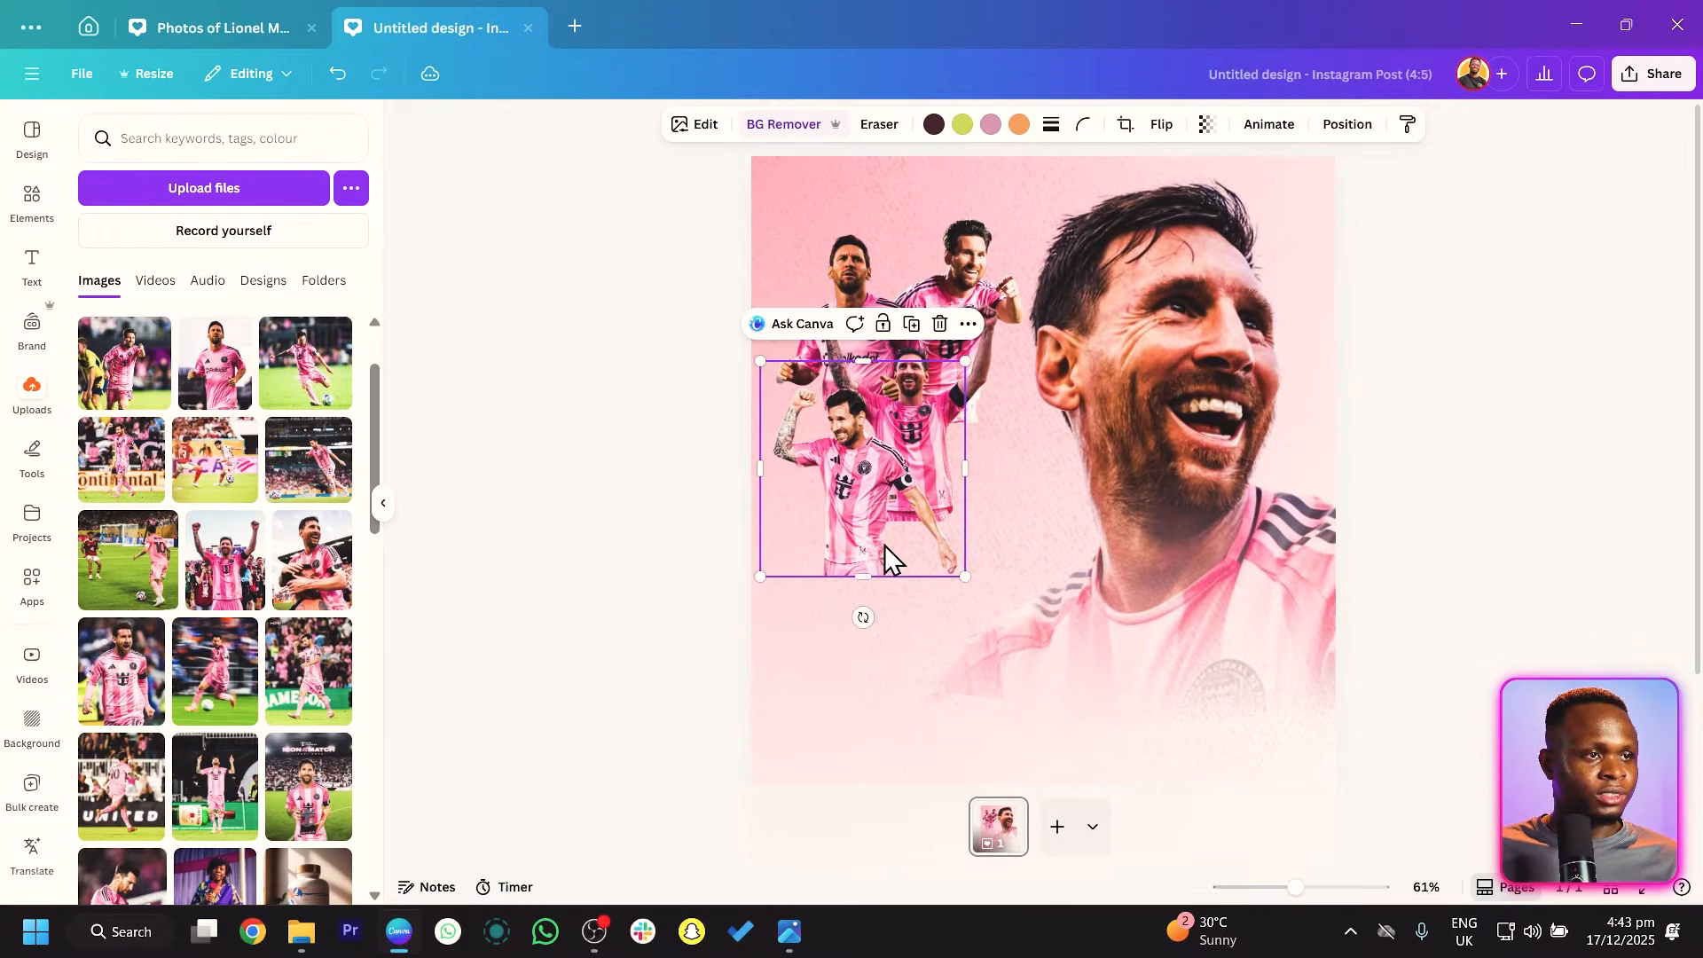
Add the uploaded photo of the shouting player in the striped shirt with both arms lowered and remove its background.
{"action": "scroll", "coordinate": [154, 513], "scroll_direction": "down", "scroll_amount": 1}
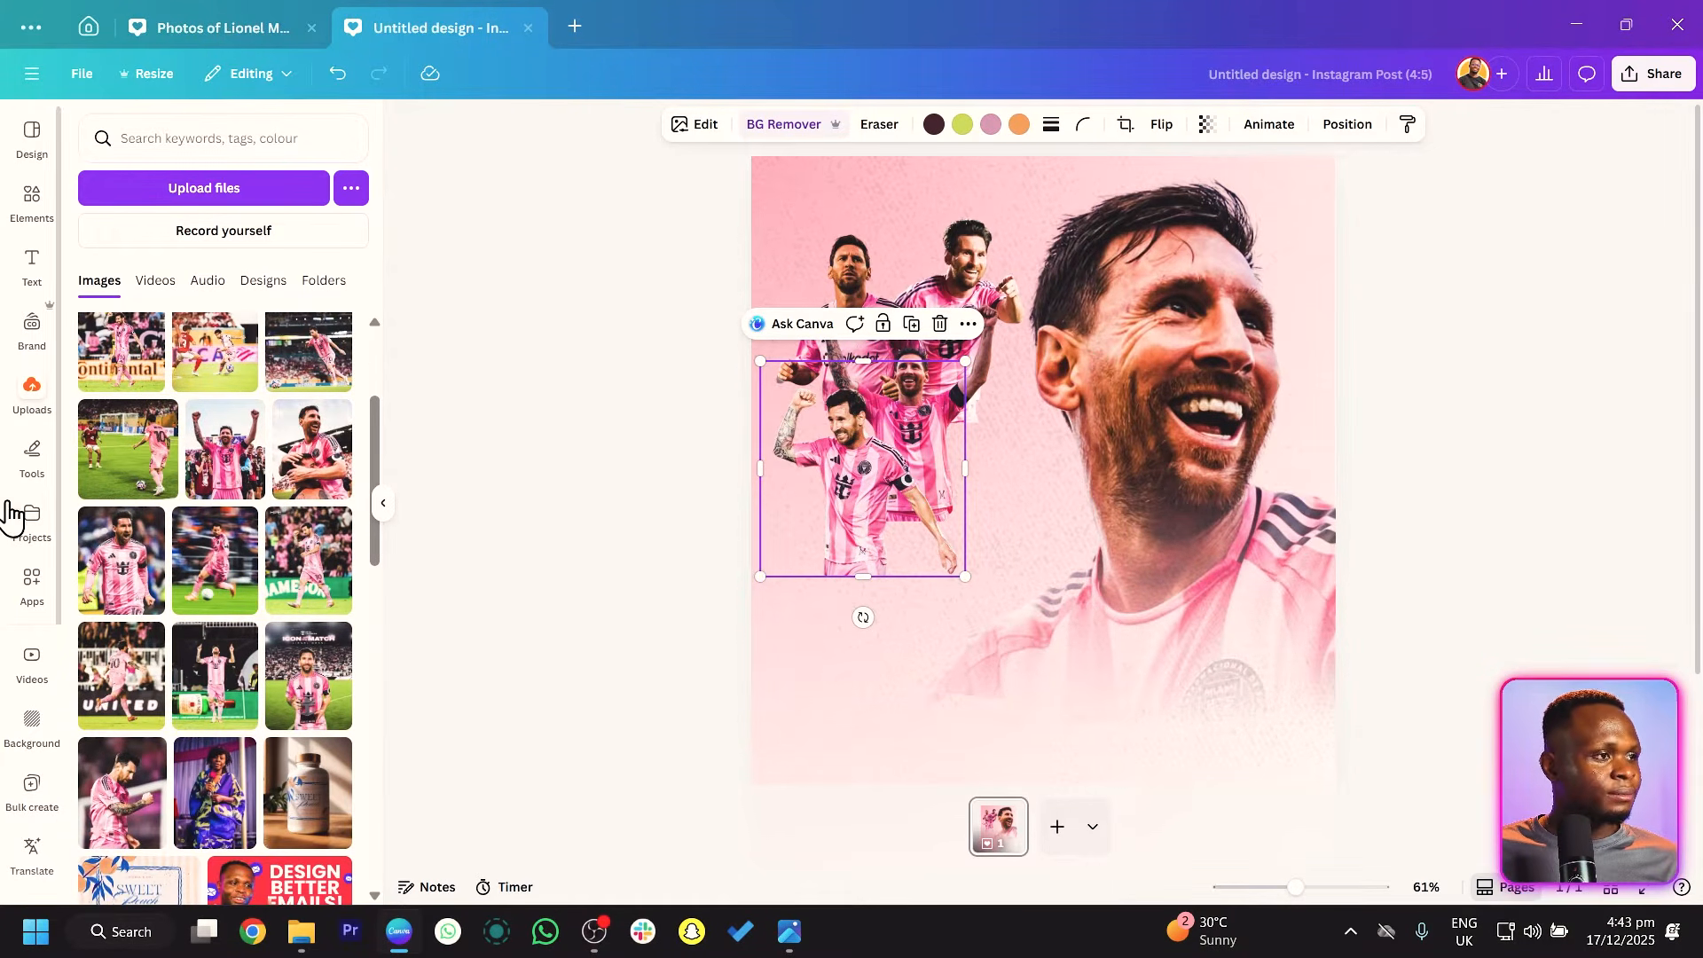
{"action": "scroll", "coordinate": [133, 533], "scroll_direction": "up", "scroll_amount": 1}
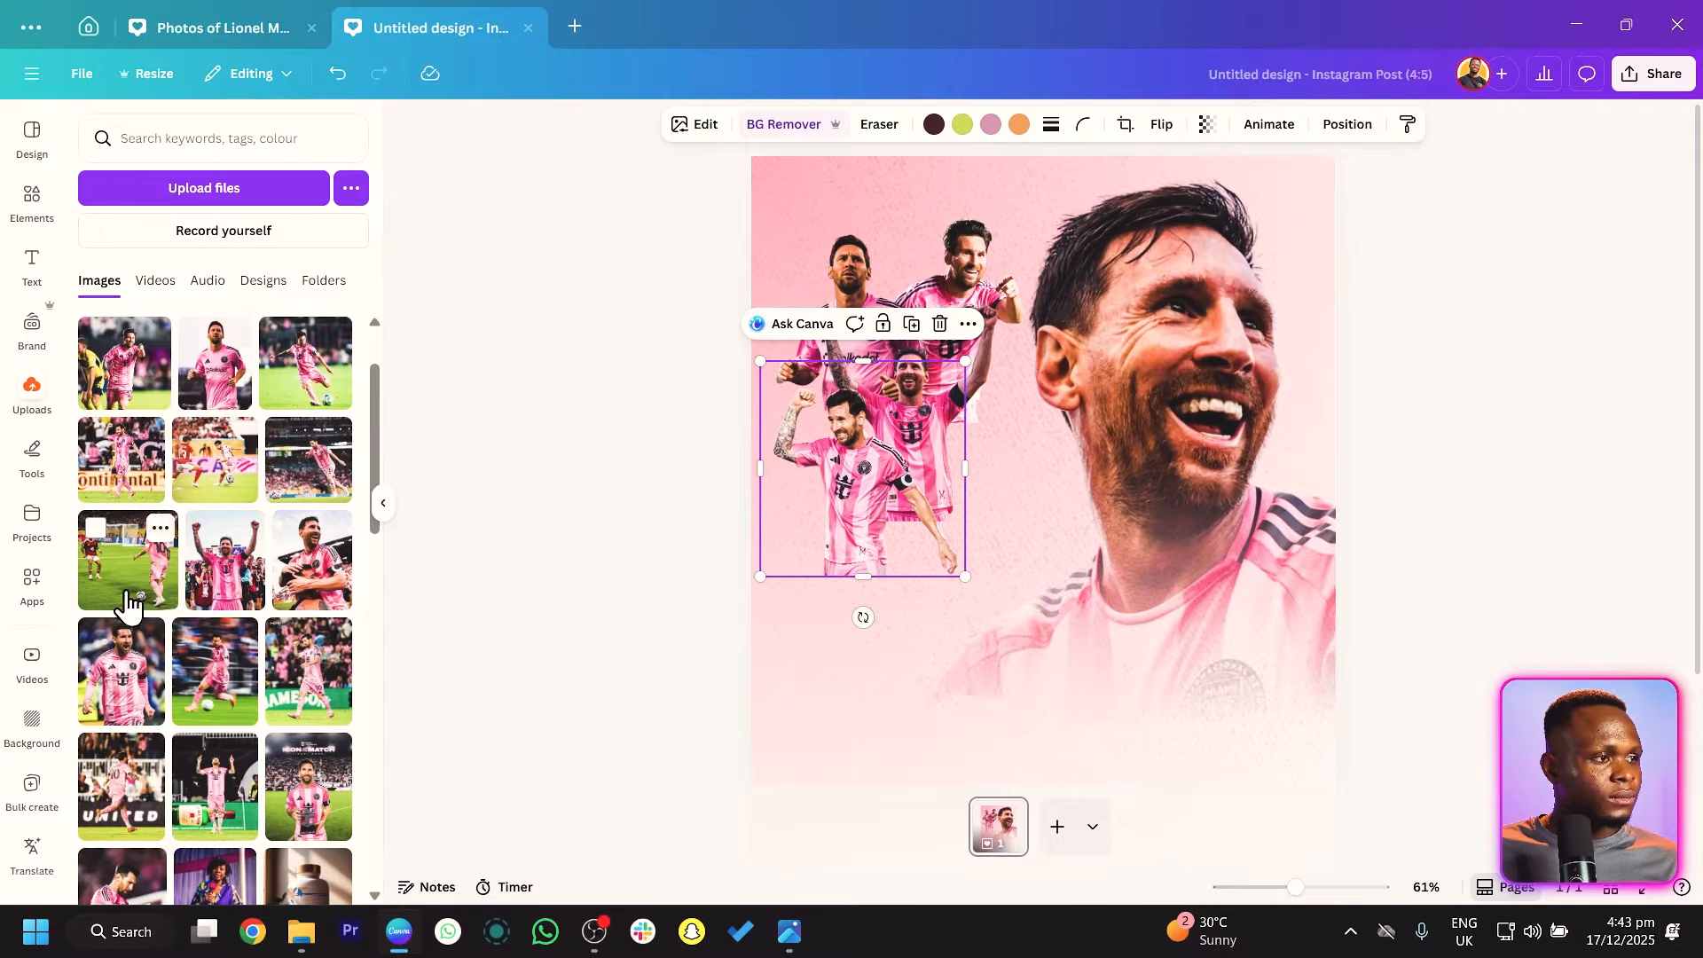
{"action": "left_click", "coordinate": [122, 699]}
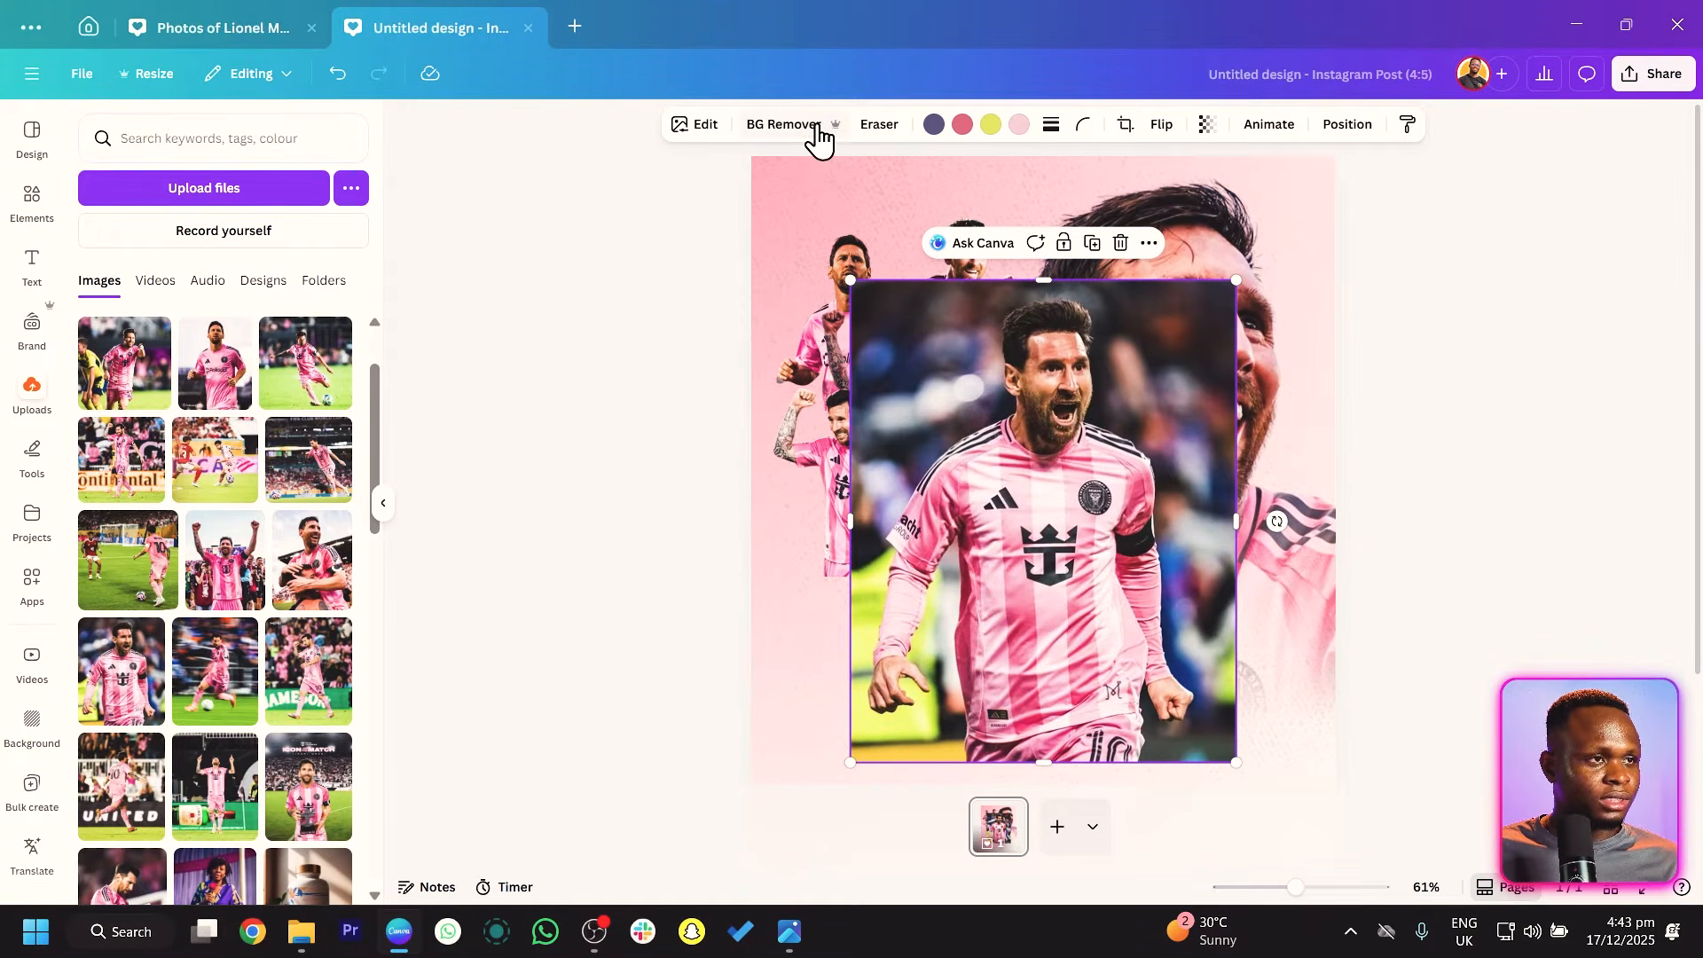
{"action": "left_click", "coordinate": [818, 128]}
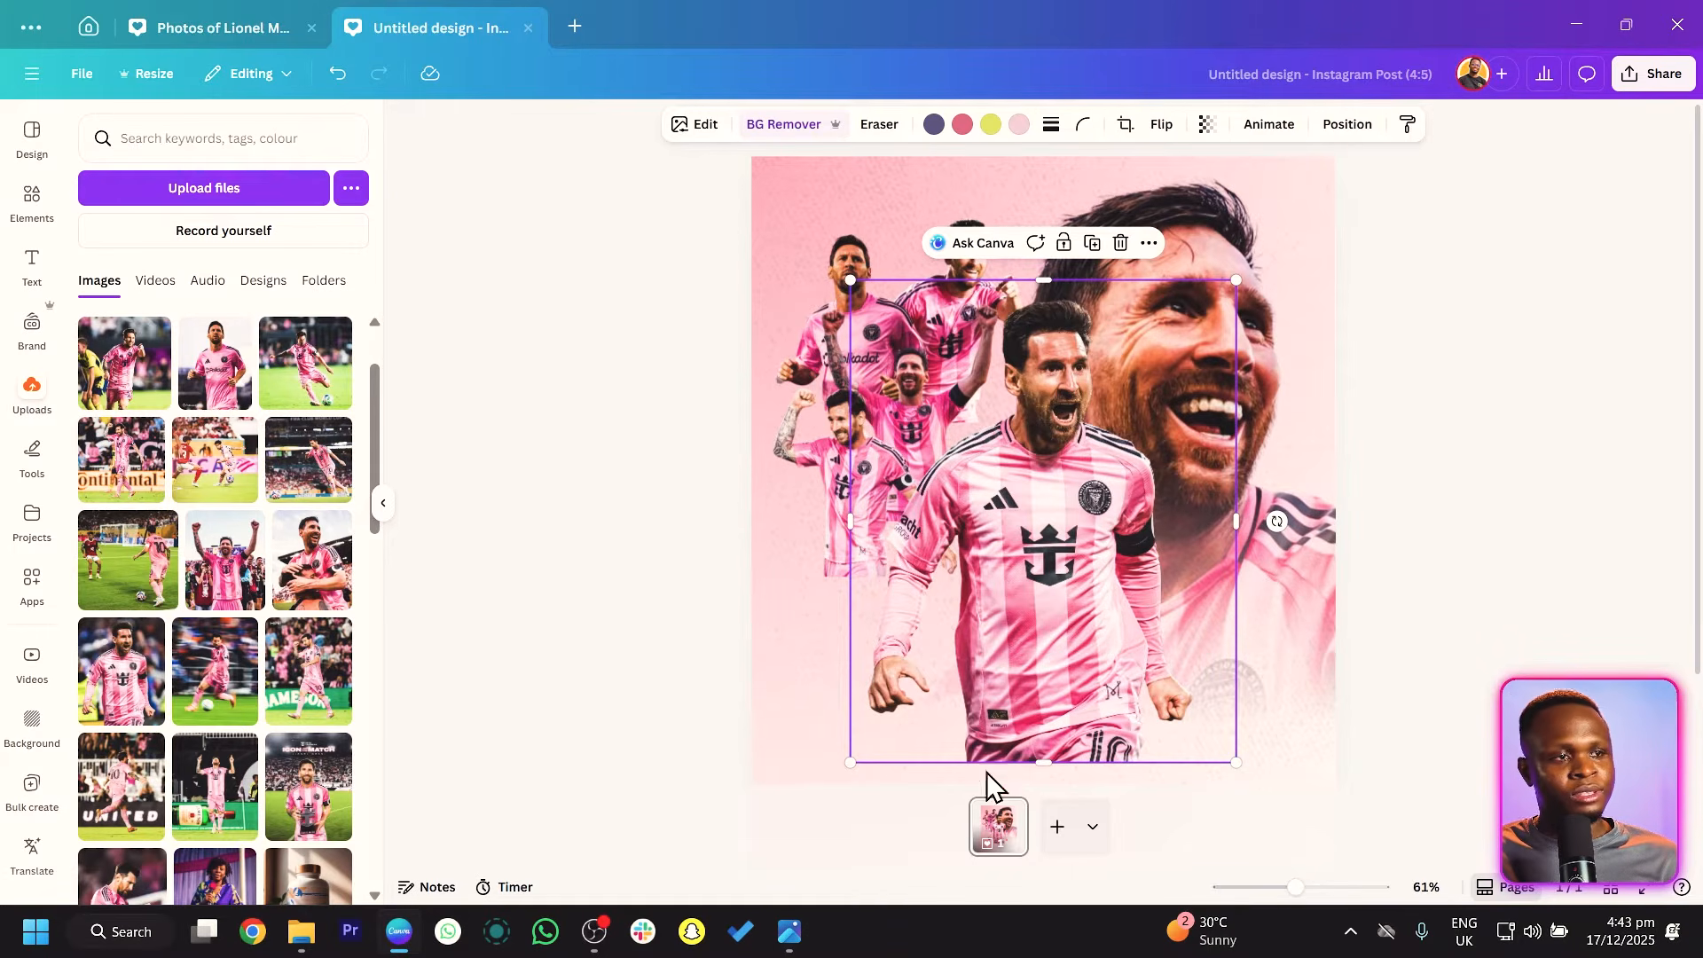
Shrink the shouting player's cutout and place it beside the raised-fist cutout, at the lower right of the group.
{"action": "left_click_drag", "start_coordinate": [849, 762], "coordinate": [1163, 642]}
{"action": "left_click_drag", "start_coordinate": [1109, 454], "coordinate": [960, 537]}
{"action": "left_click_drag", "start_coordinate": [1079, 618], "coordinate": [946, 600]}
{"action": "mouse_move", "coordinate": [981, 452]}
{"action": "left_mouse_down"}
{"action": "mouse_move", "coordinate": [966, 467]}
{"action": "mouse_move", "coordinate": [997, 479]}
{"action": "left_mouse_up"}
{"action": "left_click_drag", "start_coordinate": [919, 534], "coordinate": [920, 534]}
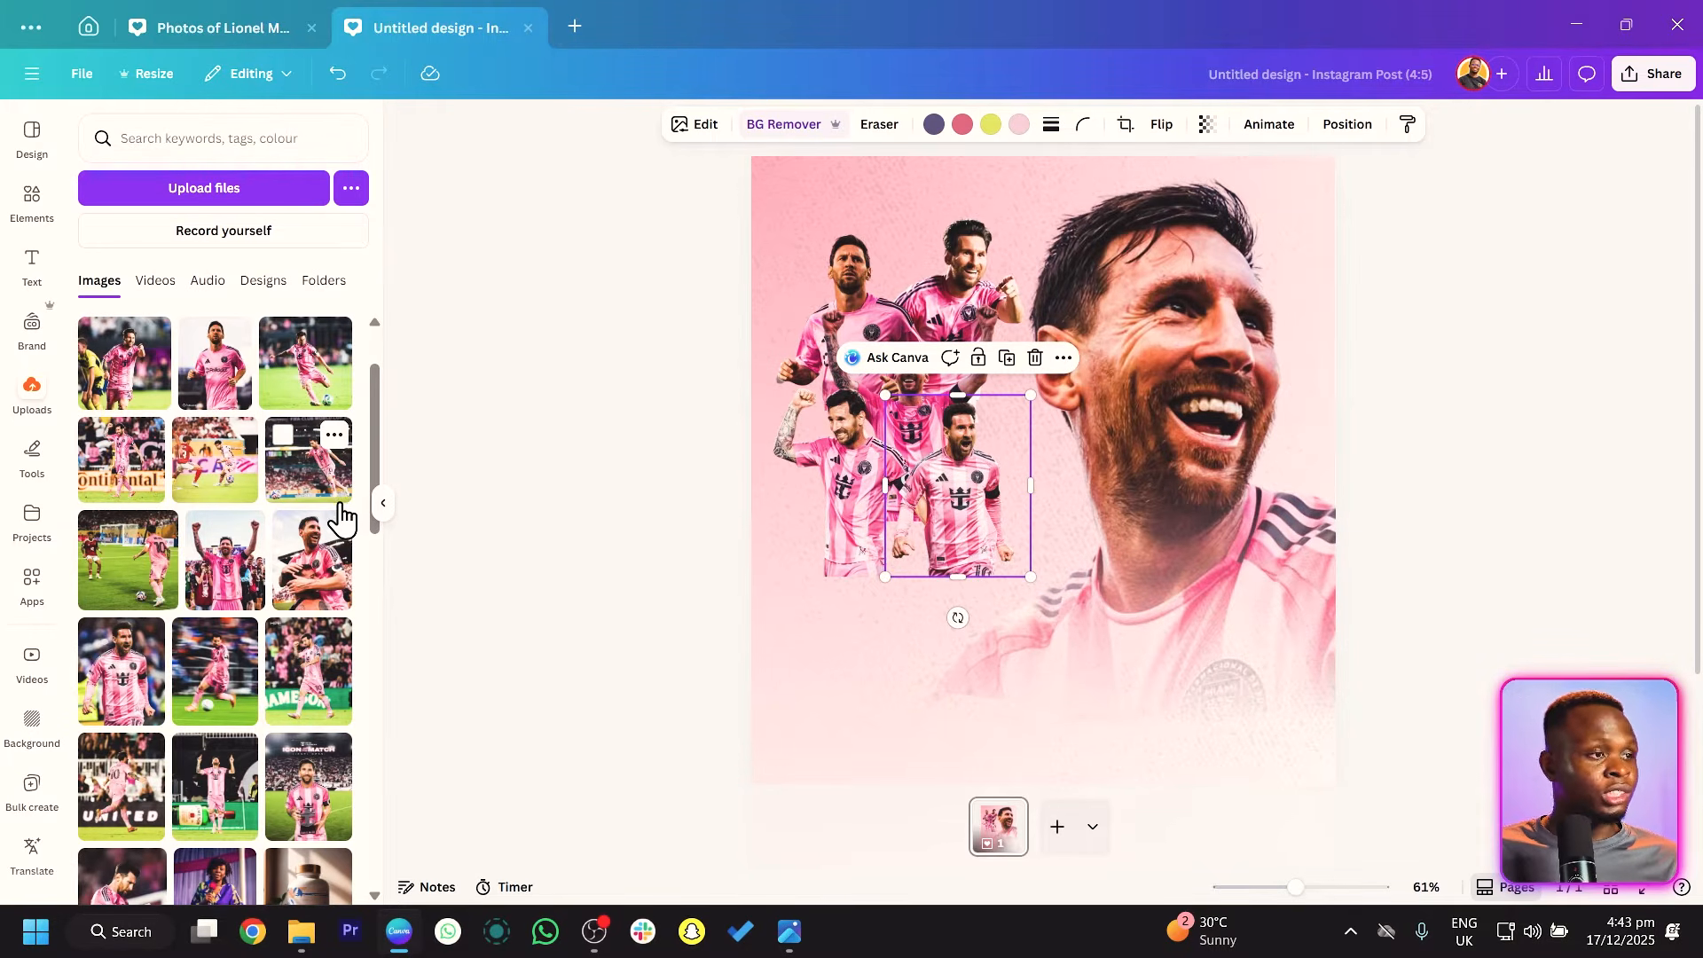
Add the uploaded full-body photo of the player pointing both index fingers upward and remove its background.
{"action": "left_click", "coordinate": [216, 785]}
{"action": "left_click_drag", "start_coordinate": [1005, 616], "coordinate": [906, 629]}
{"action": "left_click", "coordinate": [813, 127]}
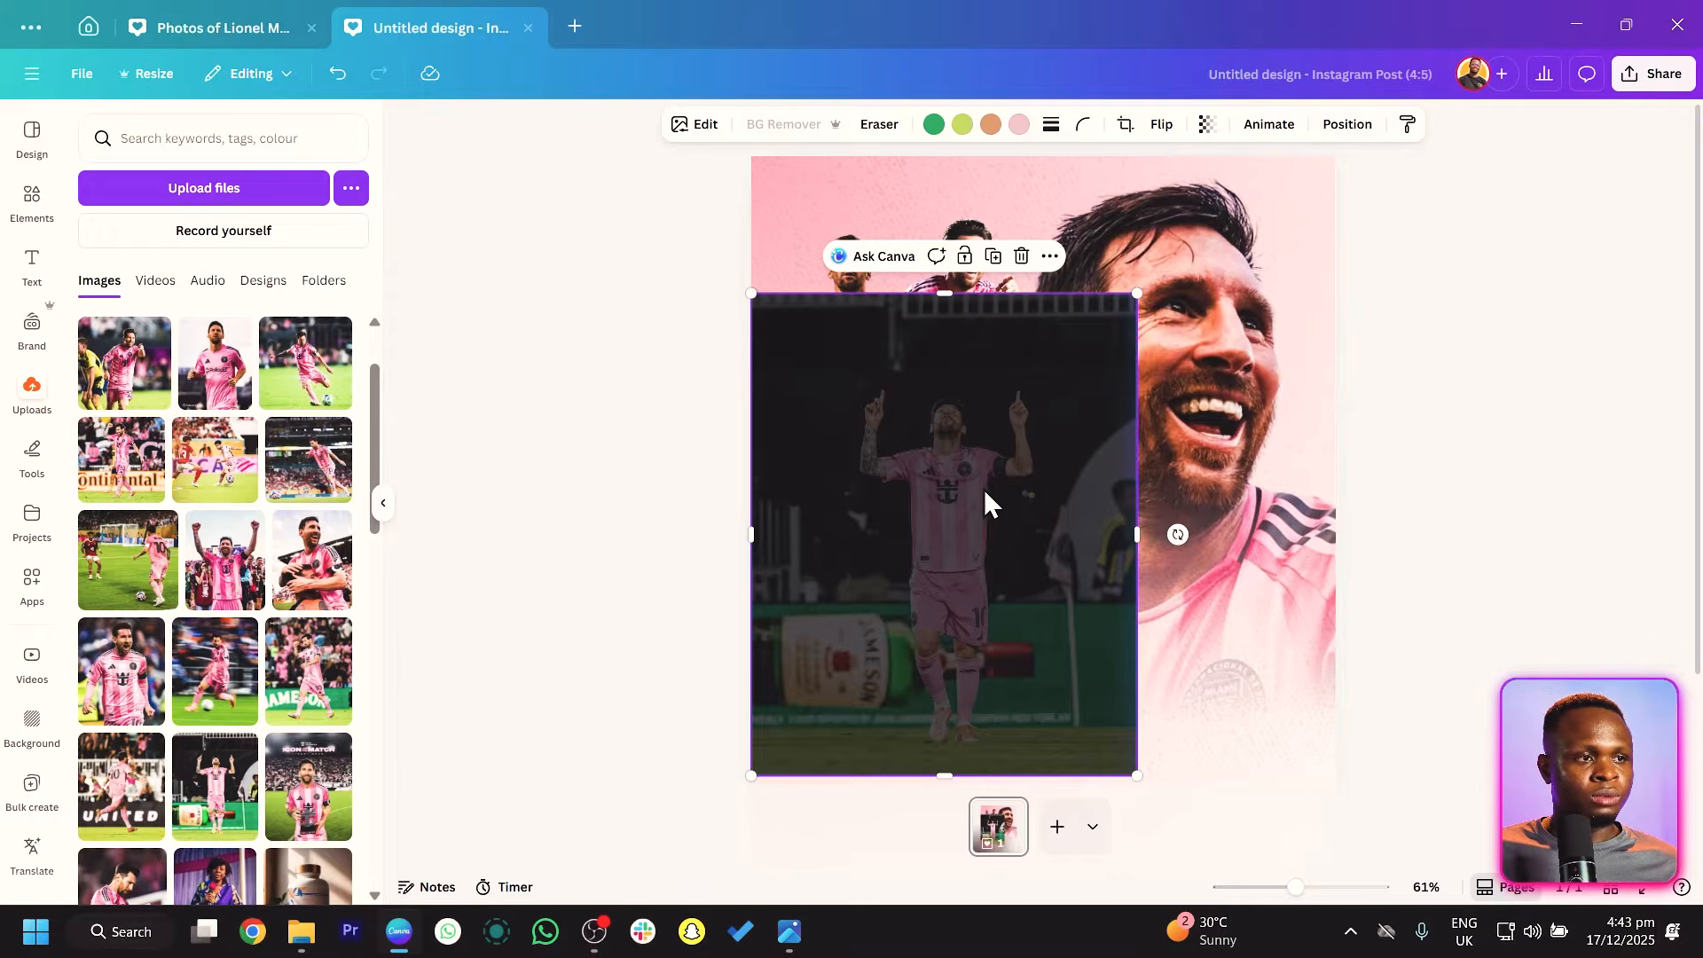
Crop the full-body cutout closer to the player, shrink it and centre it in front of the group's lower edge.
{"action": "left_click_drag", "start_coordinate": [751, 536], "coordinate": [846, 539]}
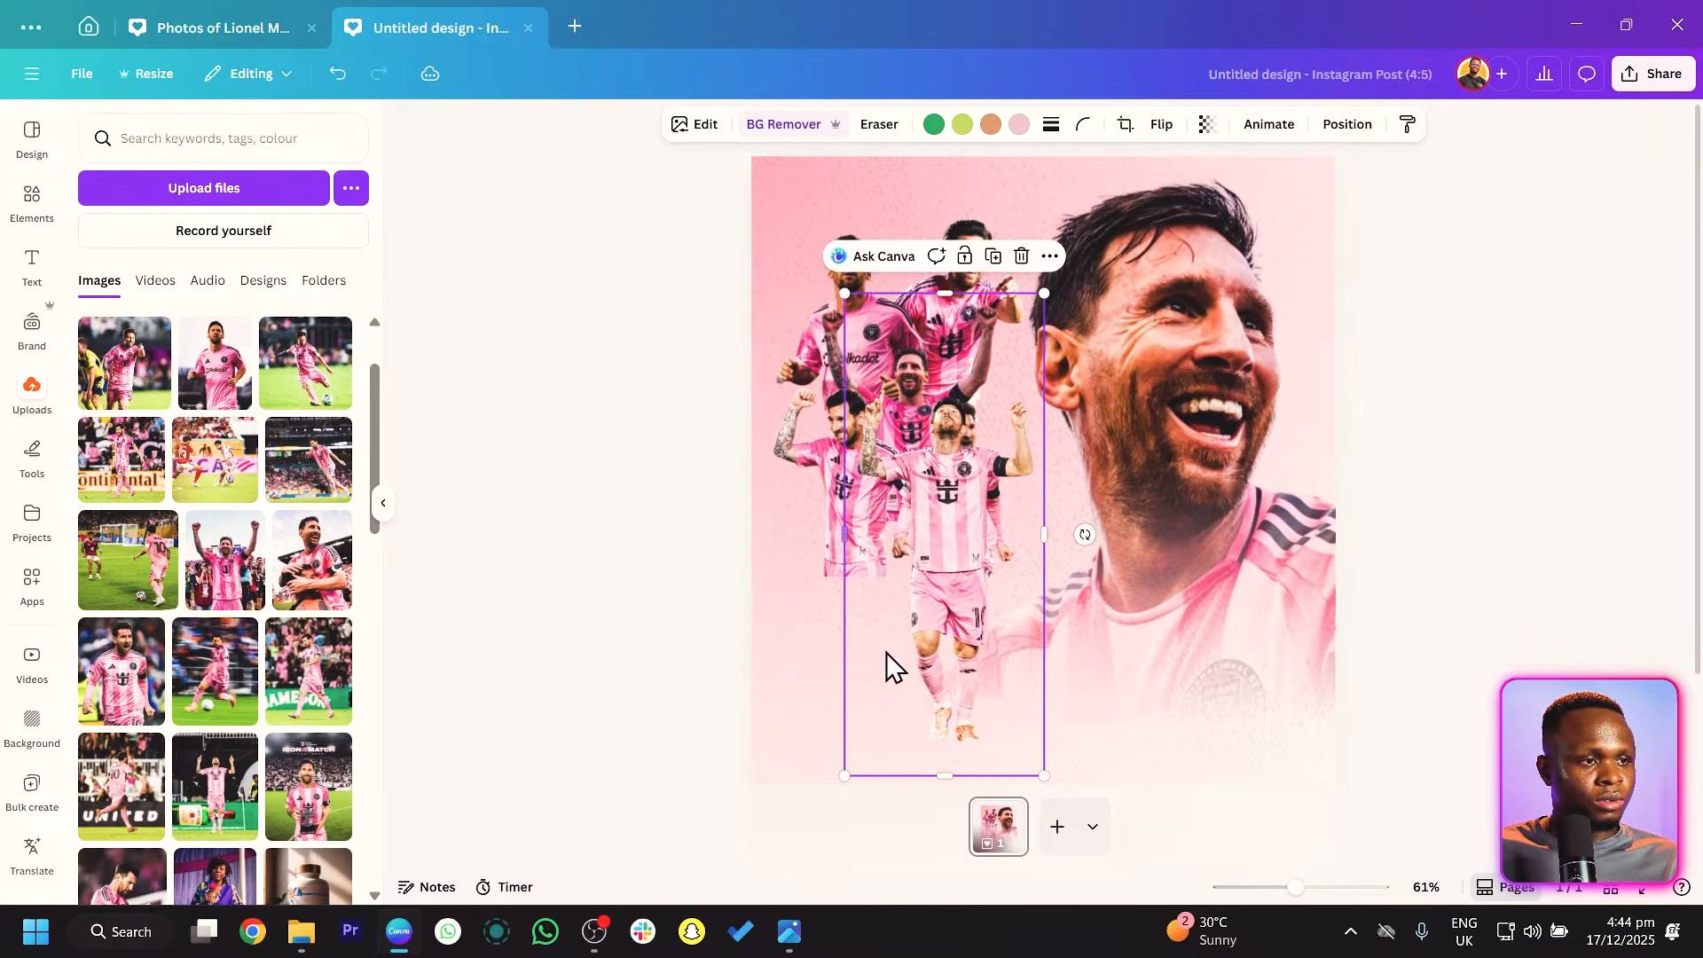
{"action": "left_click_drag", "start_coordinate": [945, 773], "coordinate": [942, 755]}
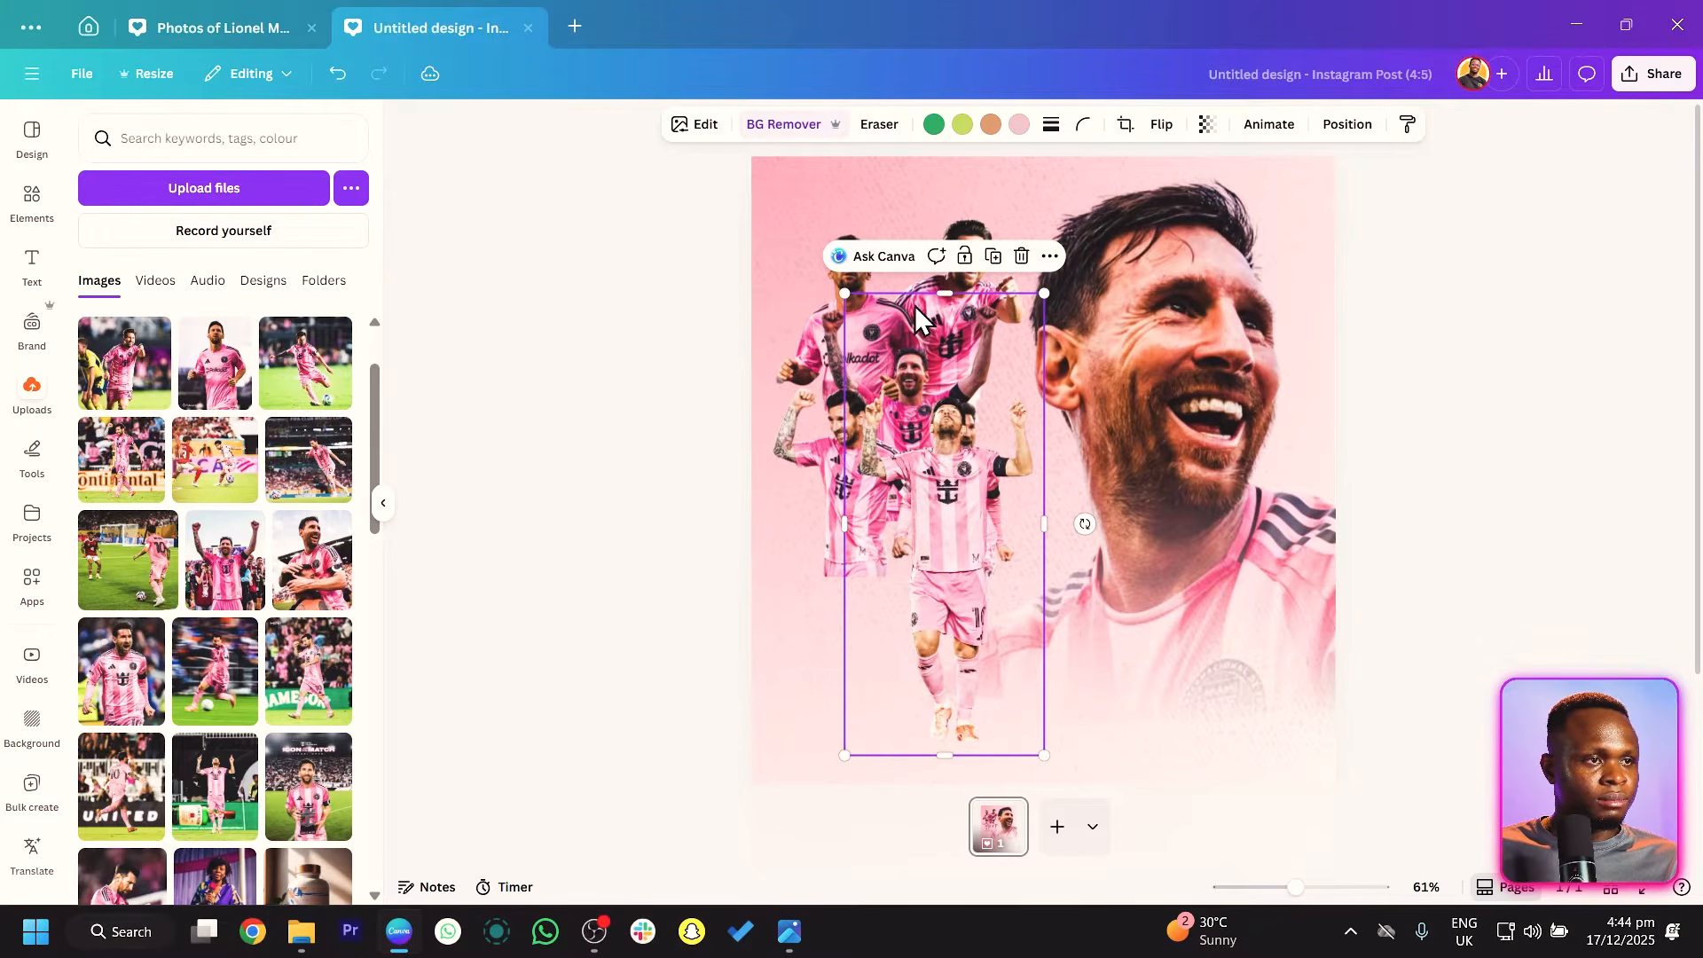
{"action": "left_click_drag", "start_coordinate": [944, 293], "coordinate": [992, 491]}
{"action": "left_click_drag", "start_coordinate": [907, 592], "coordinate": [887, 583]}
{"action": "left_click", "coordinate": [709, 663]}
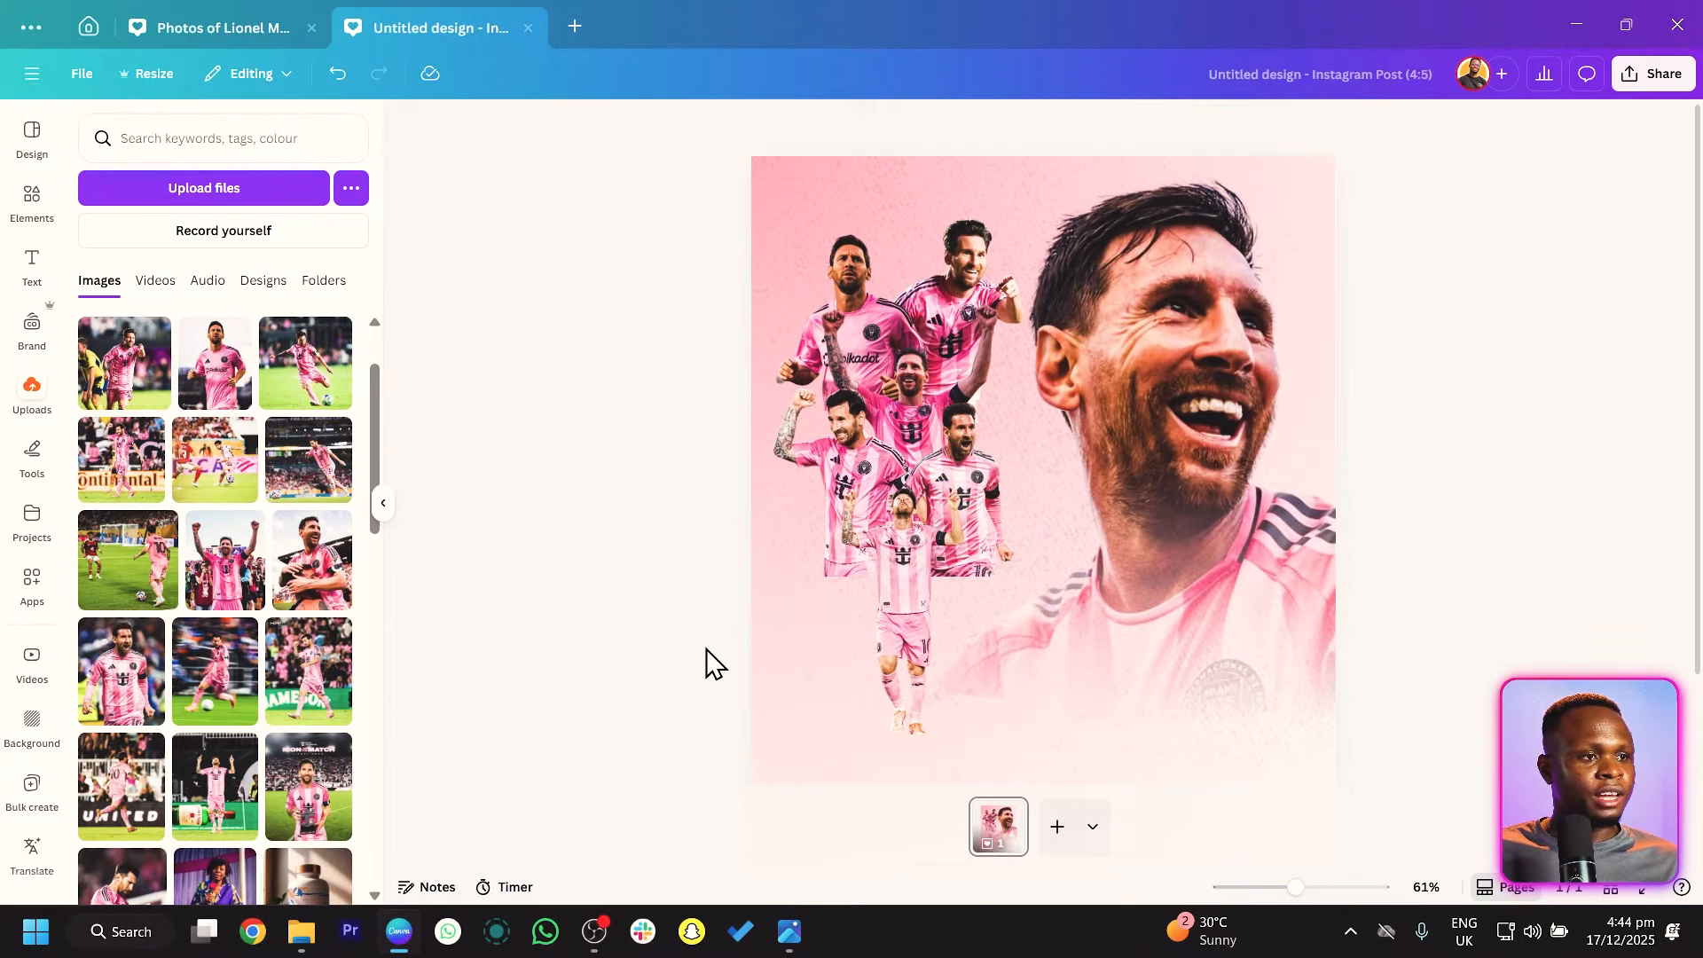
Add the uploaded photo of the player holding the Icon of the Match award and remove its background.
{"action": "scroll", "coordinate": [238, 603], "scroll_direction": "down", "scroll_amount": 2}
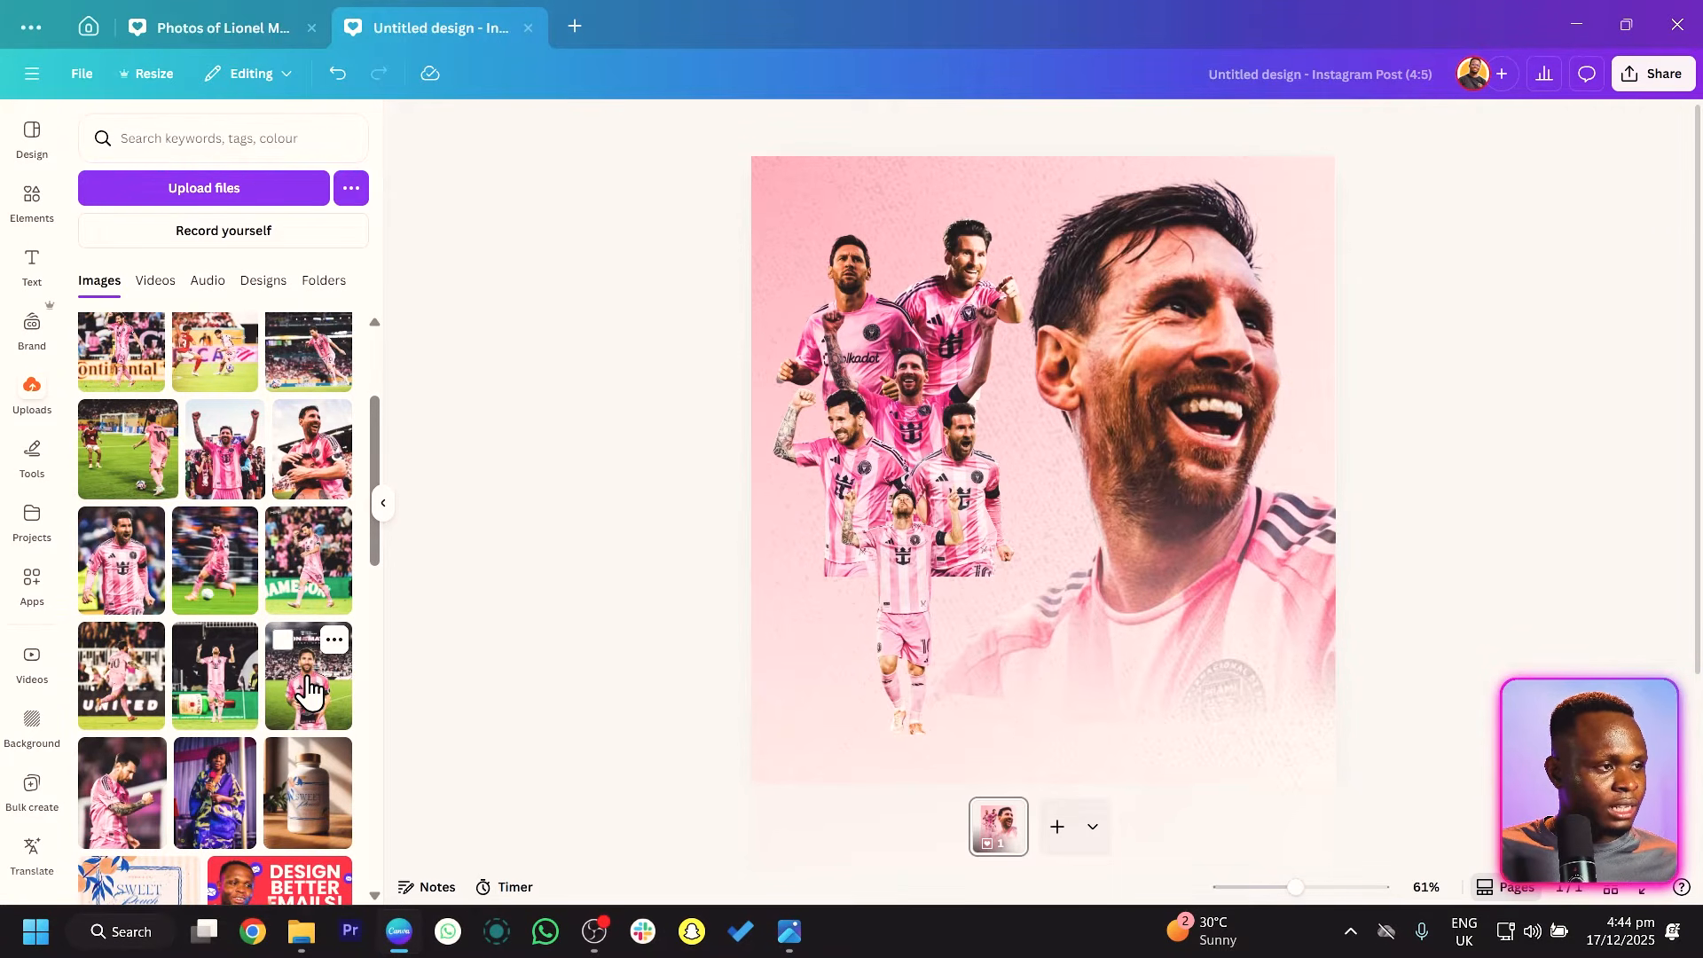
{"action": "left_click", "coordinate": [301, 705]}
{"action": "left_click", "coordinate": [825, 124]}
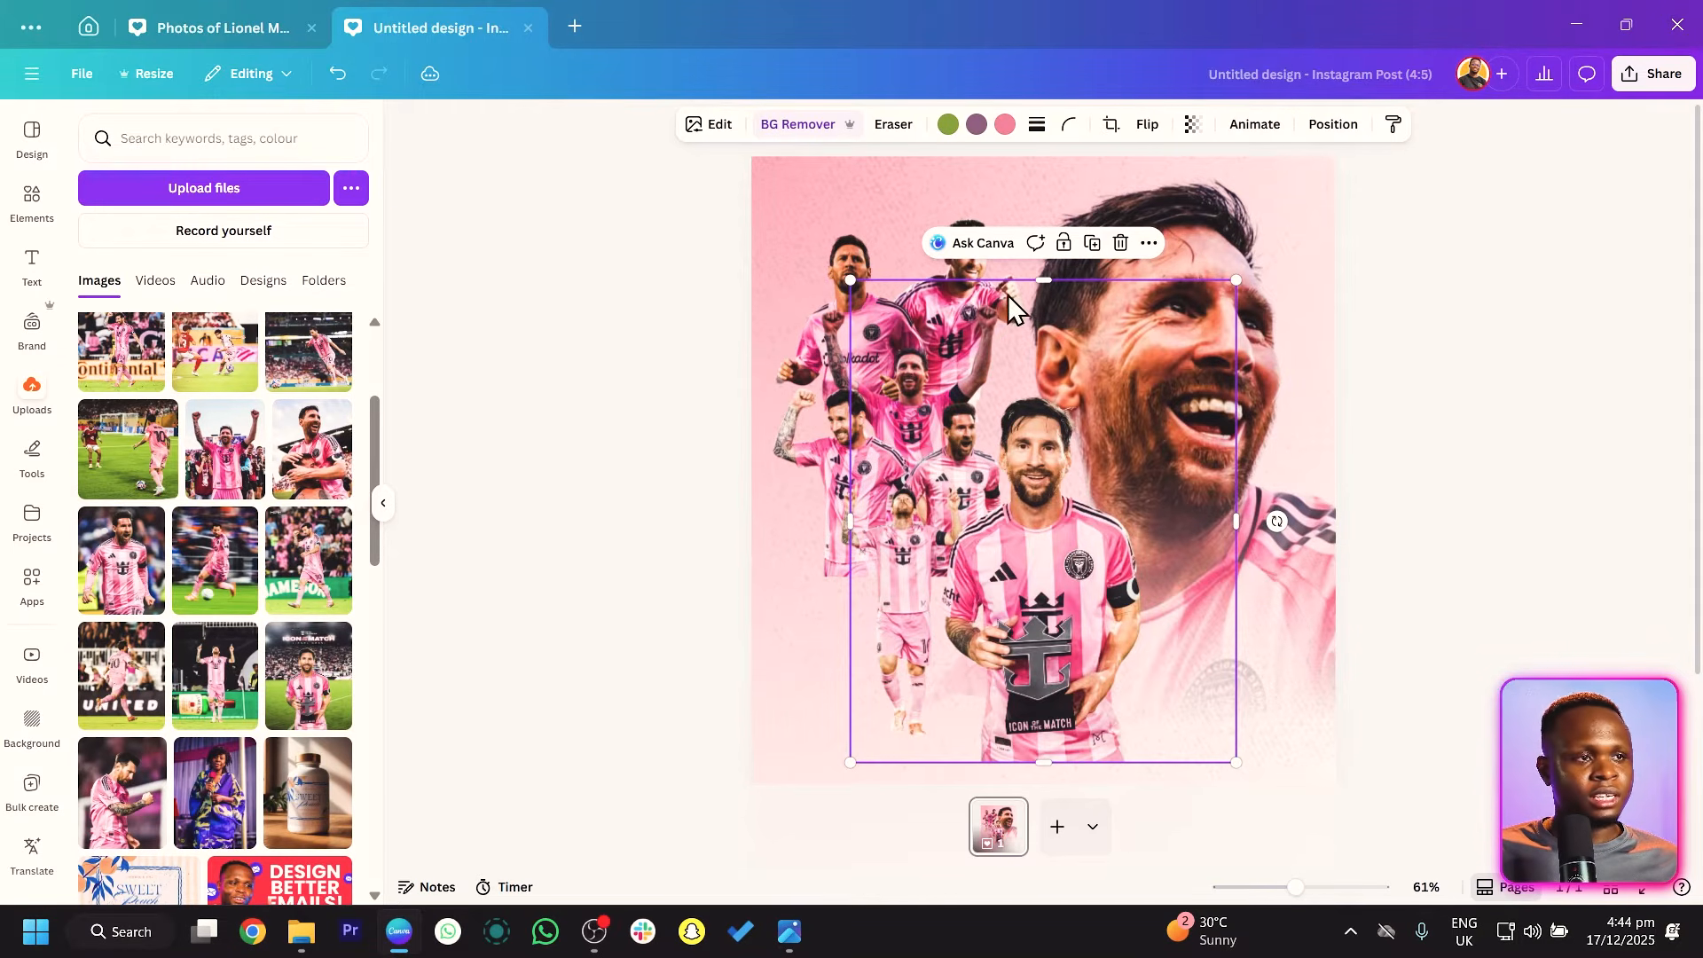
Crop the award-holding cutout closely around the player, shrink it and place it on the right side of the group.
{"action": "left_click_drag", "start_coordinate": [1032, 280], "coordinate": [1031, 388]}
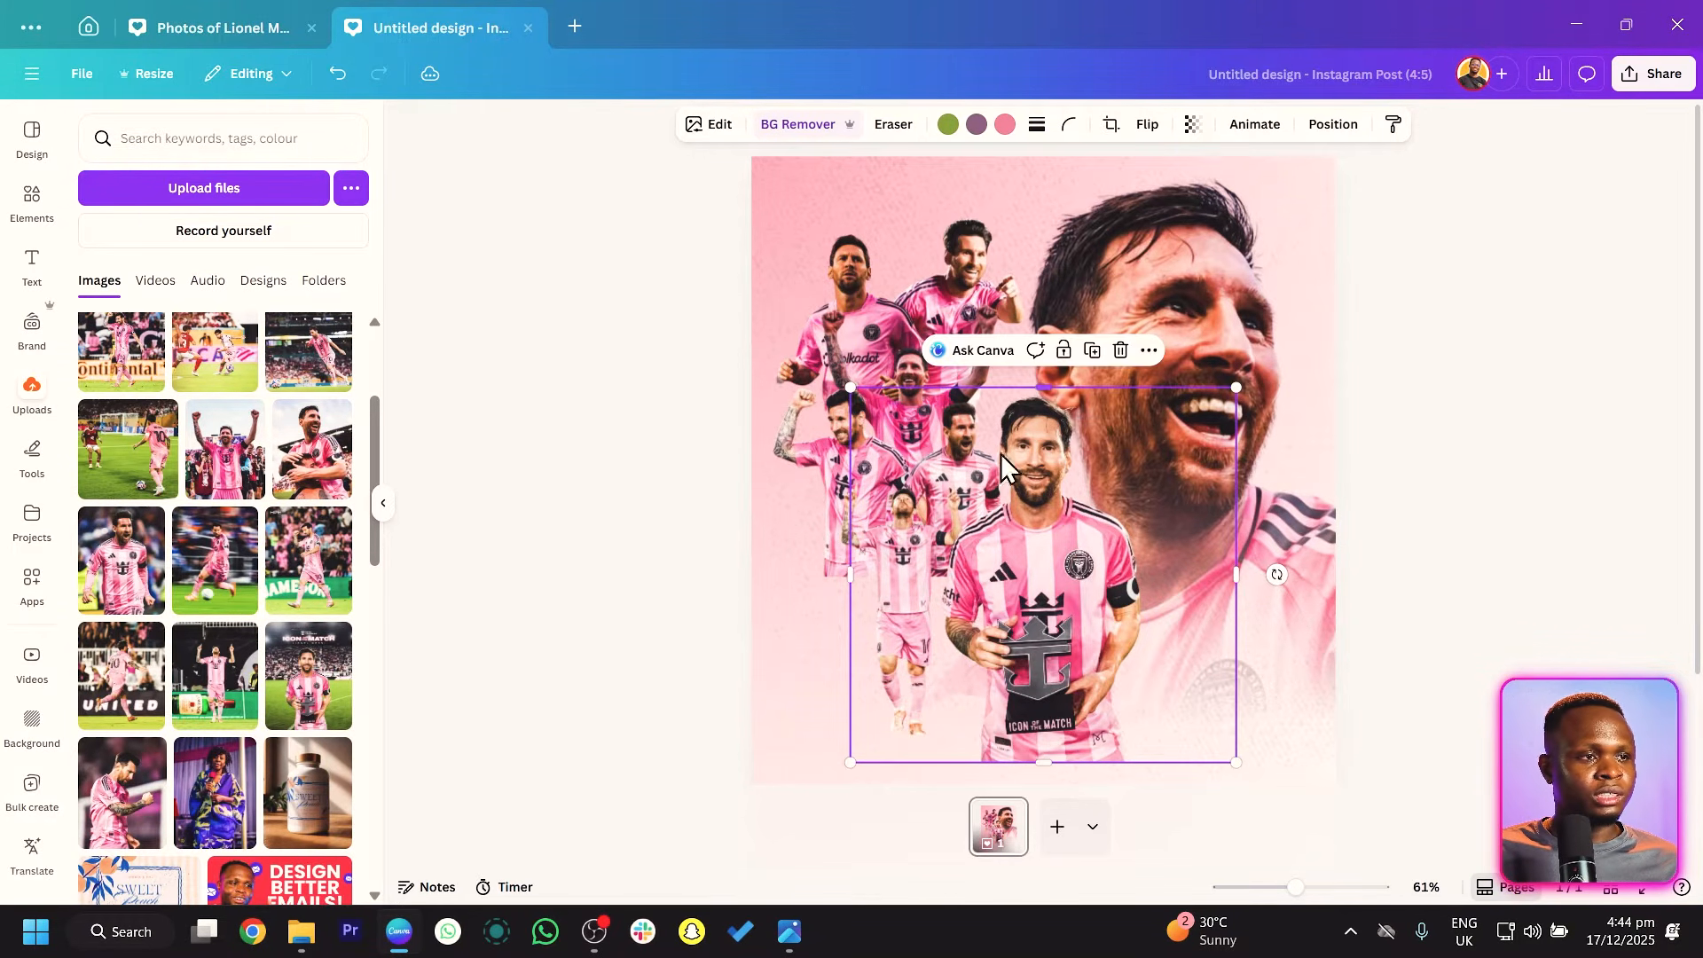
{"action": "left_click_drag", "start_coordinate": [850, 575], "coordinate": [937, 570]}
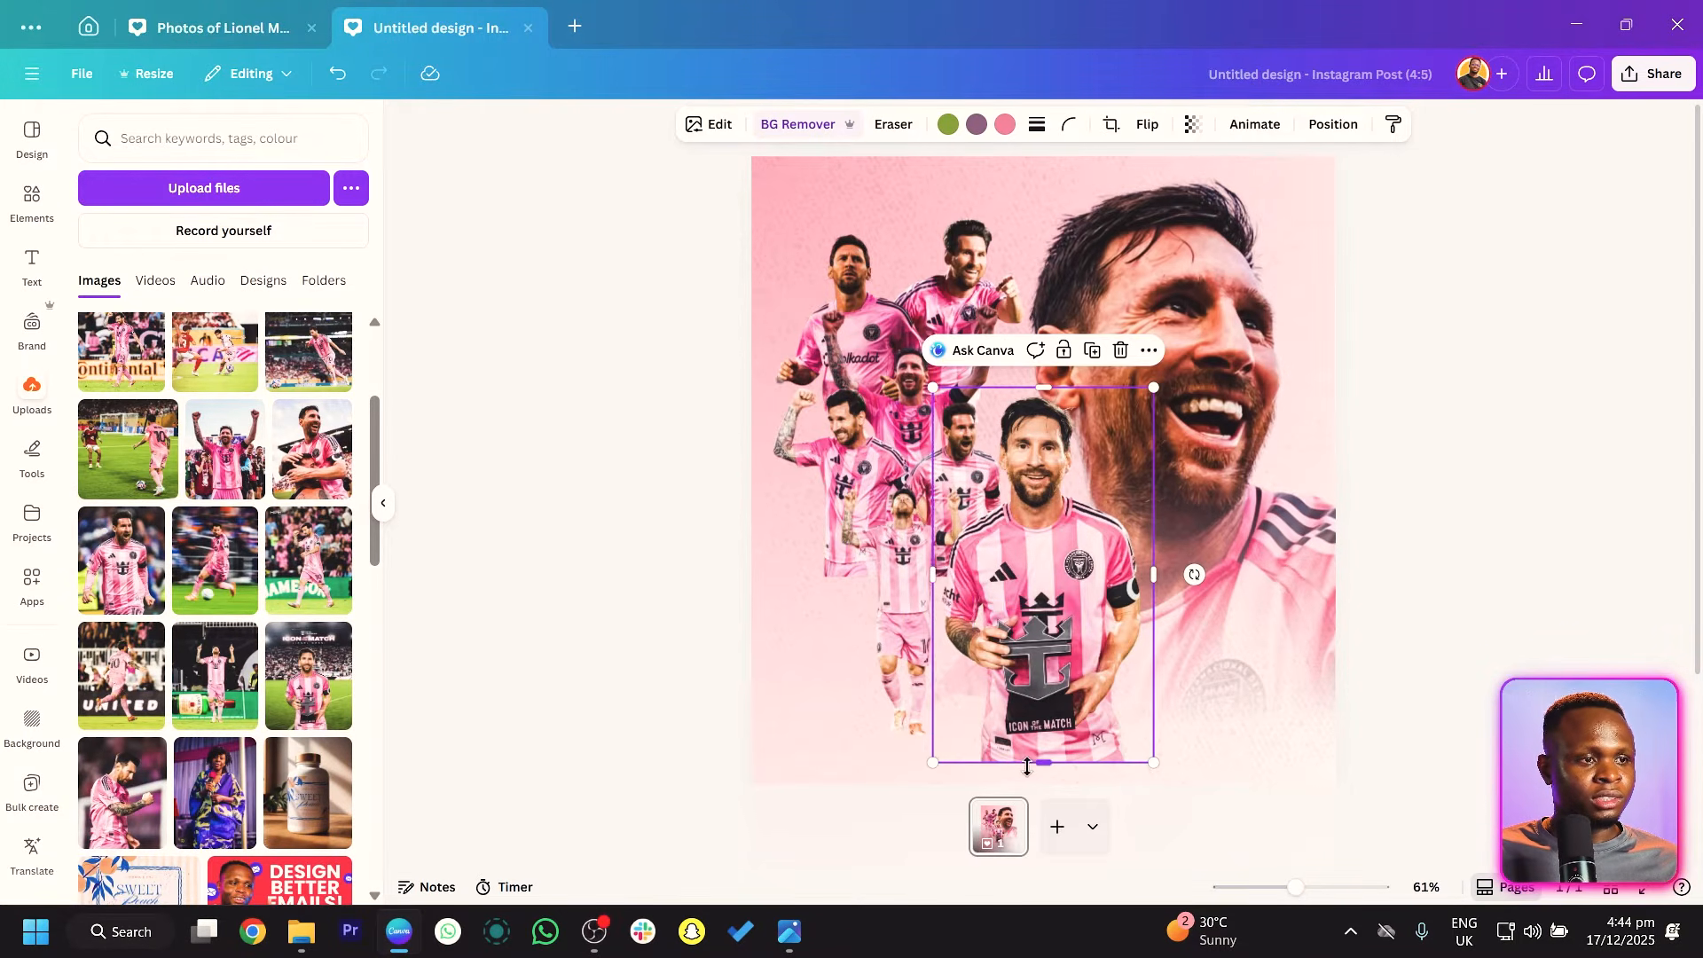
{"action": "left_click_drag", "start_coordinate": [1045, 763], "coordinate": [1054, 753]}
{"action": "left_click_drag", "start_coordinate": [1153, 388], "coordinate": [1080, 581]}
{"action": "left_click_drag", "start_coordinate": [1032, 662], "coordinate": [1018, 434]}
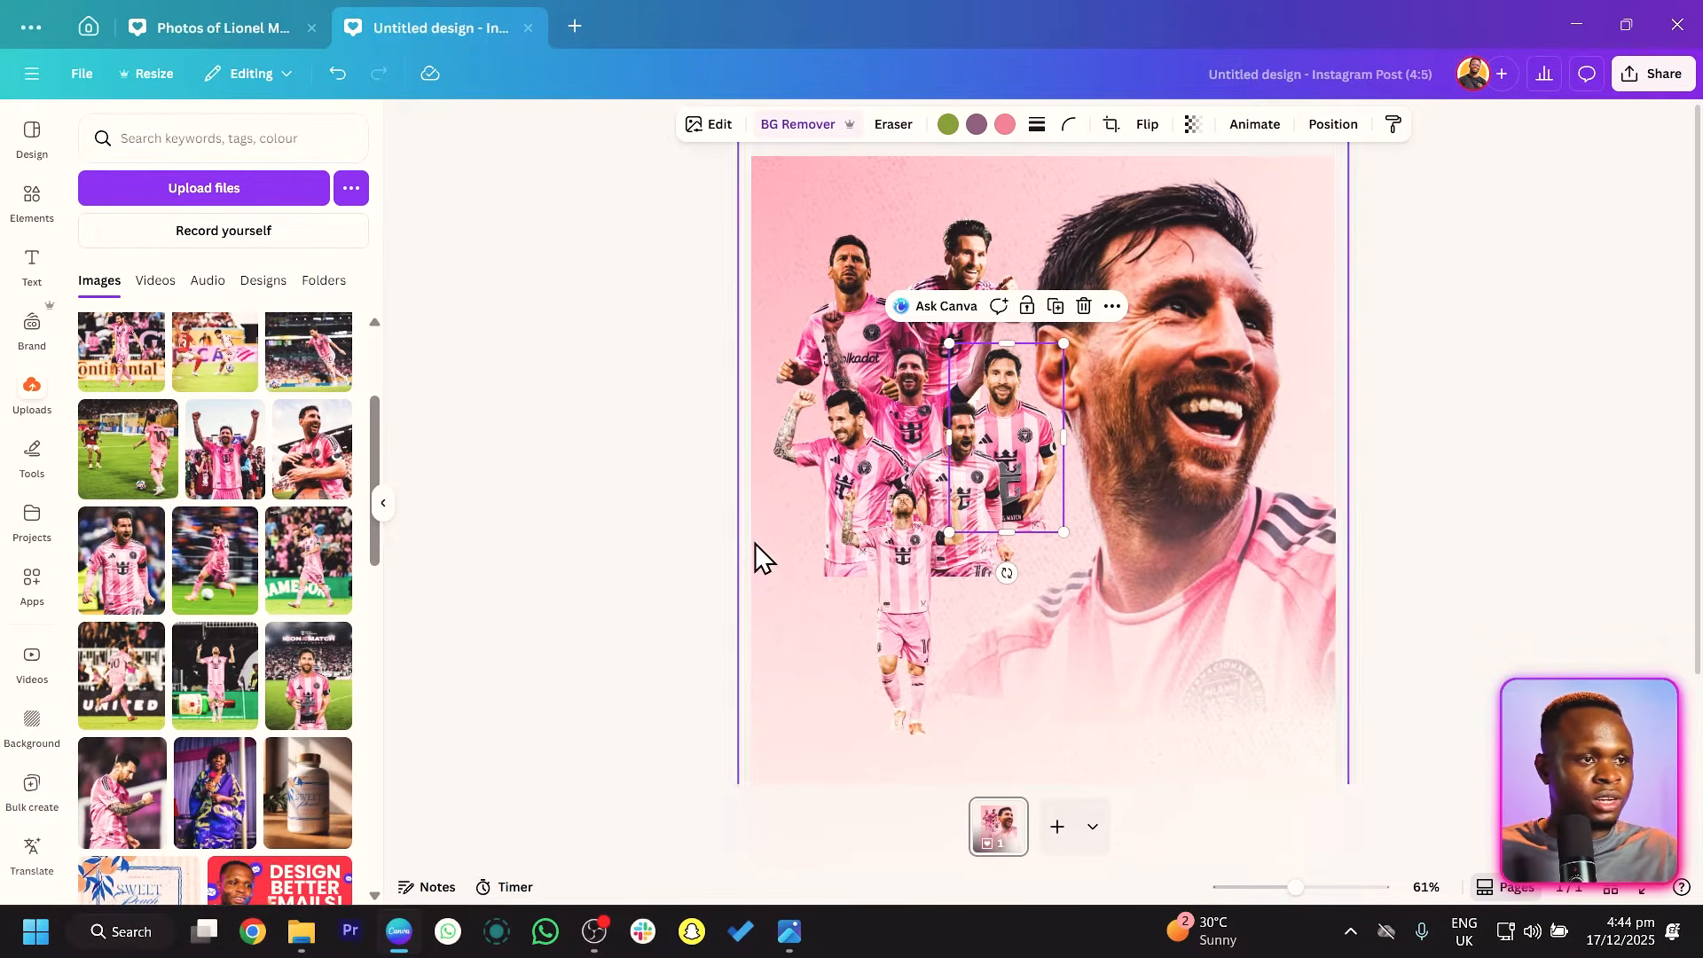
Tighten the collage by shifting the raised-fist, shouting and award-holding cutouts leftward and slightly shrinking the pointing cutout.
{"action": "left_click", "coordinate": [829, 471]}
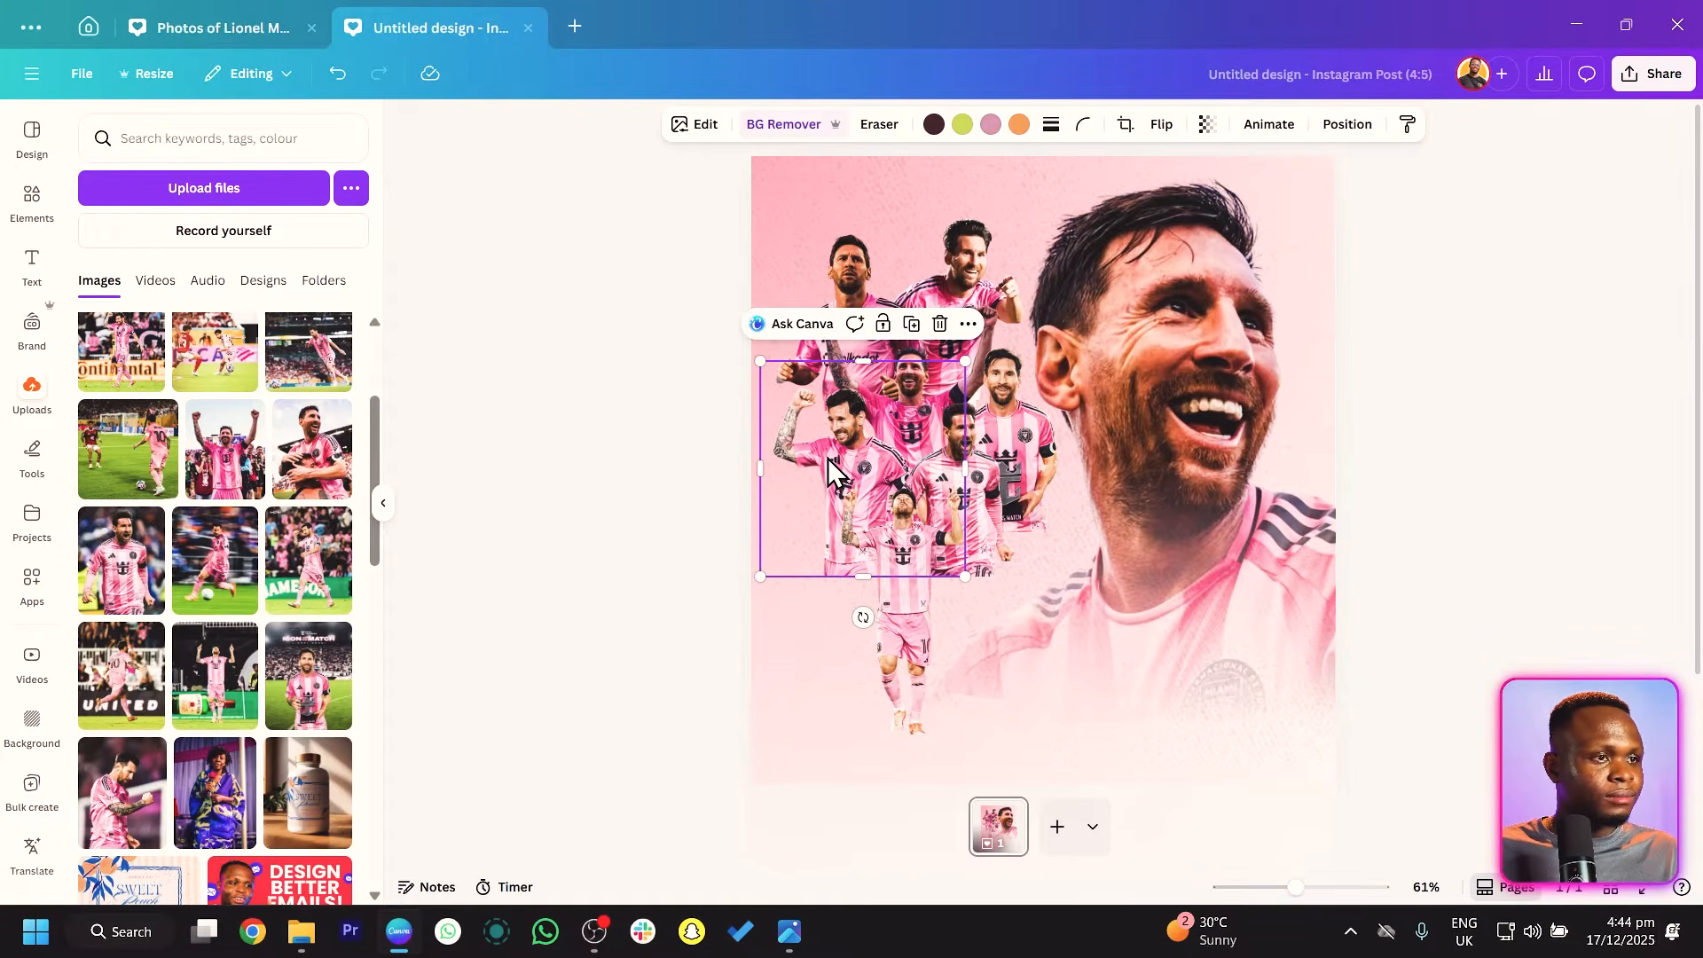
{"action": "left_click_drag", "start_coordinate": [820, 454], "coordinate": [794, 428]}
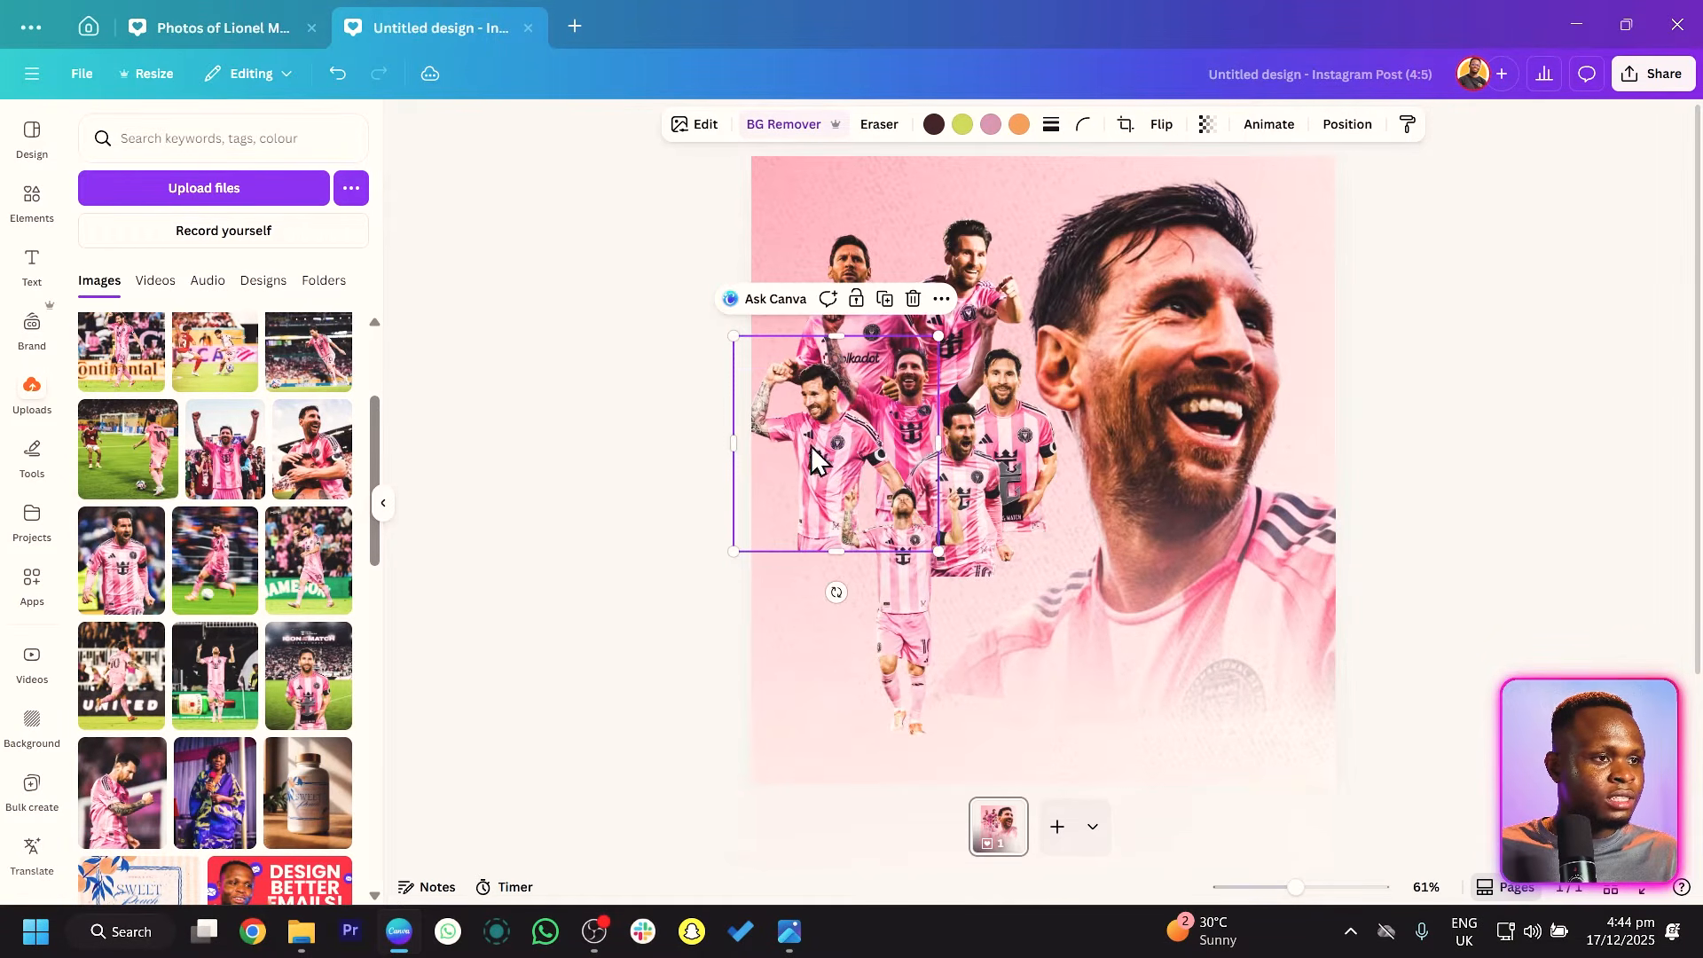
{"action": "left_click_drag", "start_coordinate": [973, 489], "coordinate": [926, 469]}
{"action": "left_click_drag", "start_coordinate": [1034, 449], "coordinate": [1000, 460]}
{"action": "left_click_drag", "start_coordinate": [824, 470], "coordinate": [817, 467]}
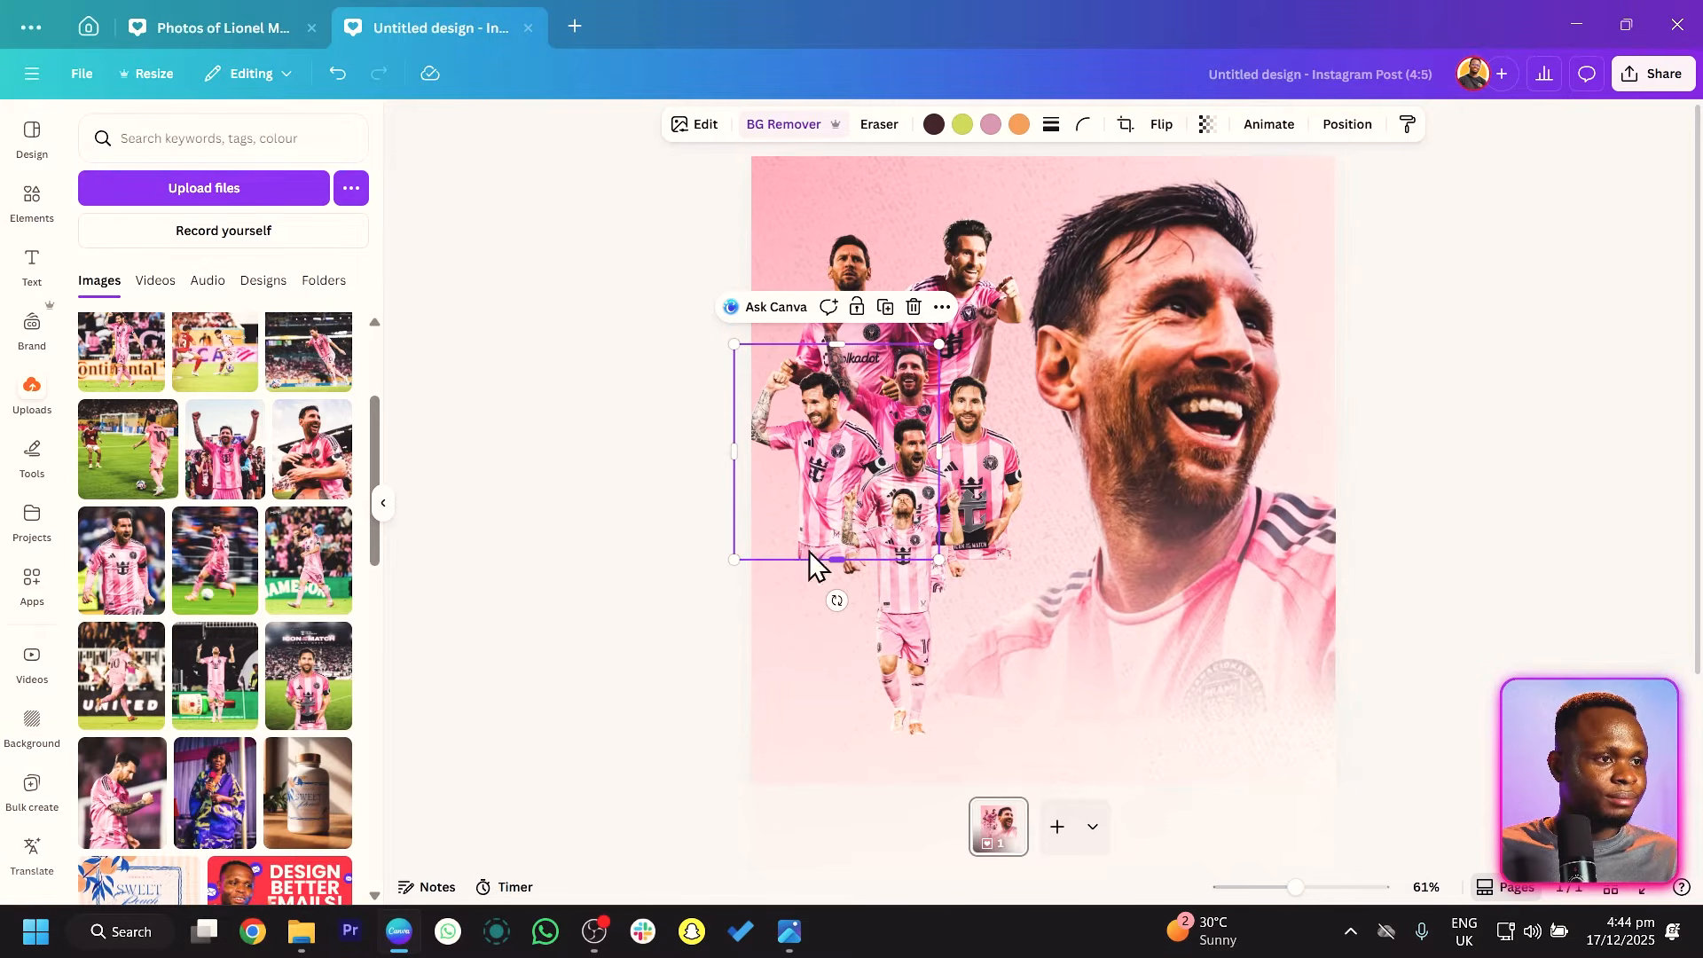
{"action": "left_click", "coordinate": [621, 563]}
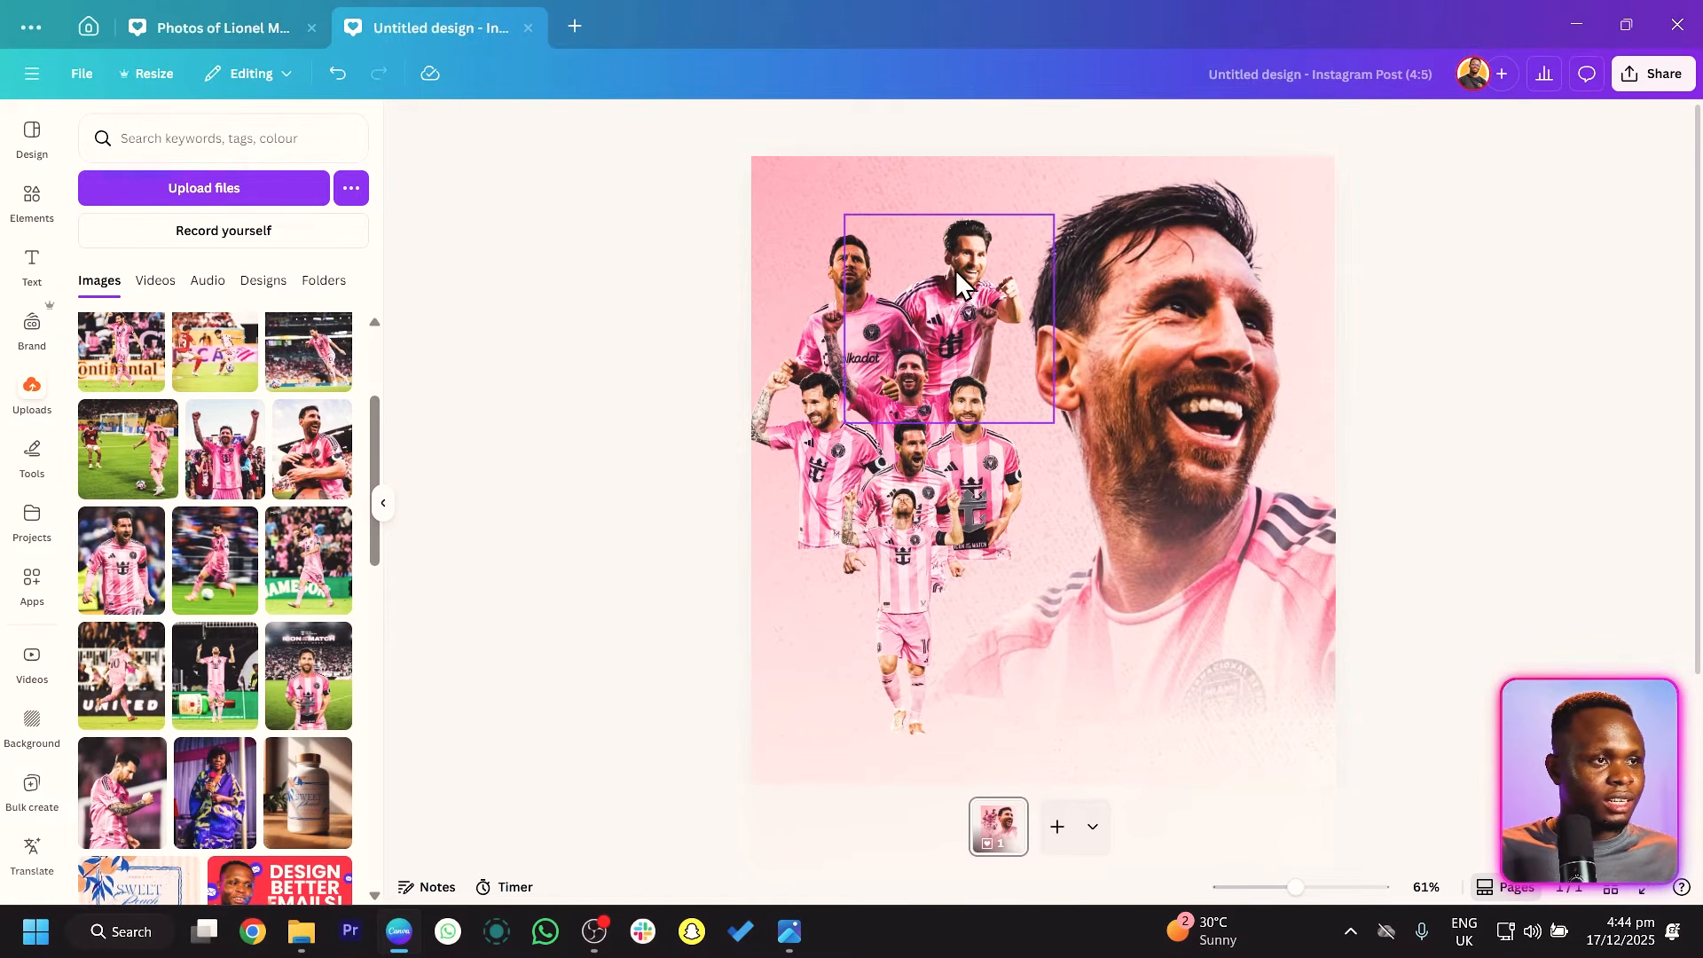
{"action": "left_click", "coordinate": [1000, 241]}
{"action": "mouse_move", "coordinate": [1054, 216]}
{"action": "left_mouse_down"}
{"action": "mouse_move", "coordinate": [1034, 240]}
{"action": "mouse_move", "coordinate": [1044, 224]}
{"action": "left_mouse_up"}
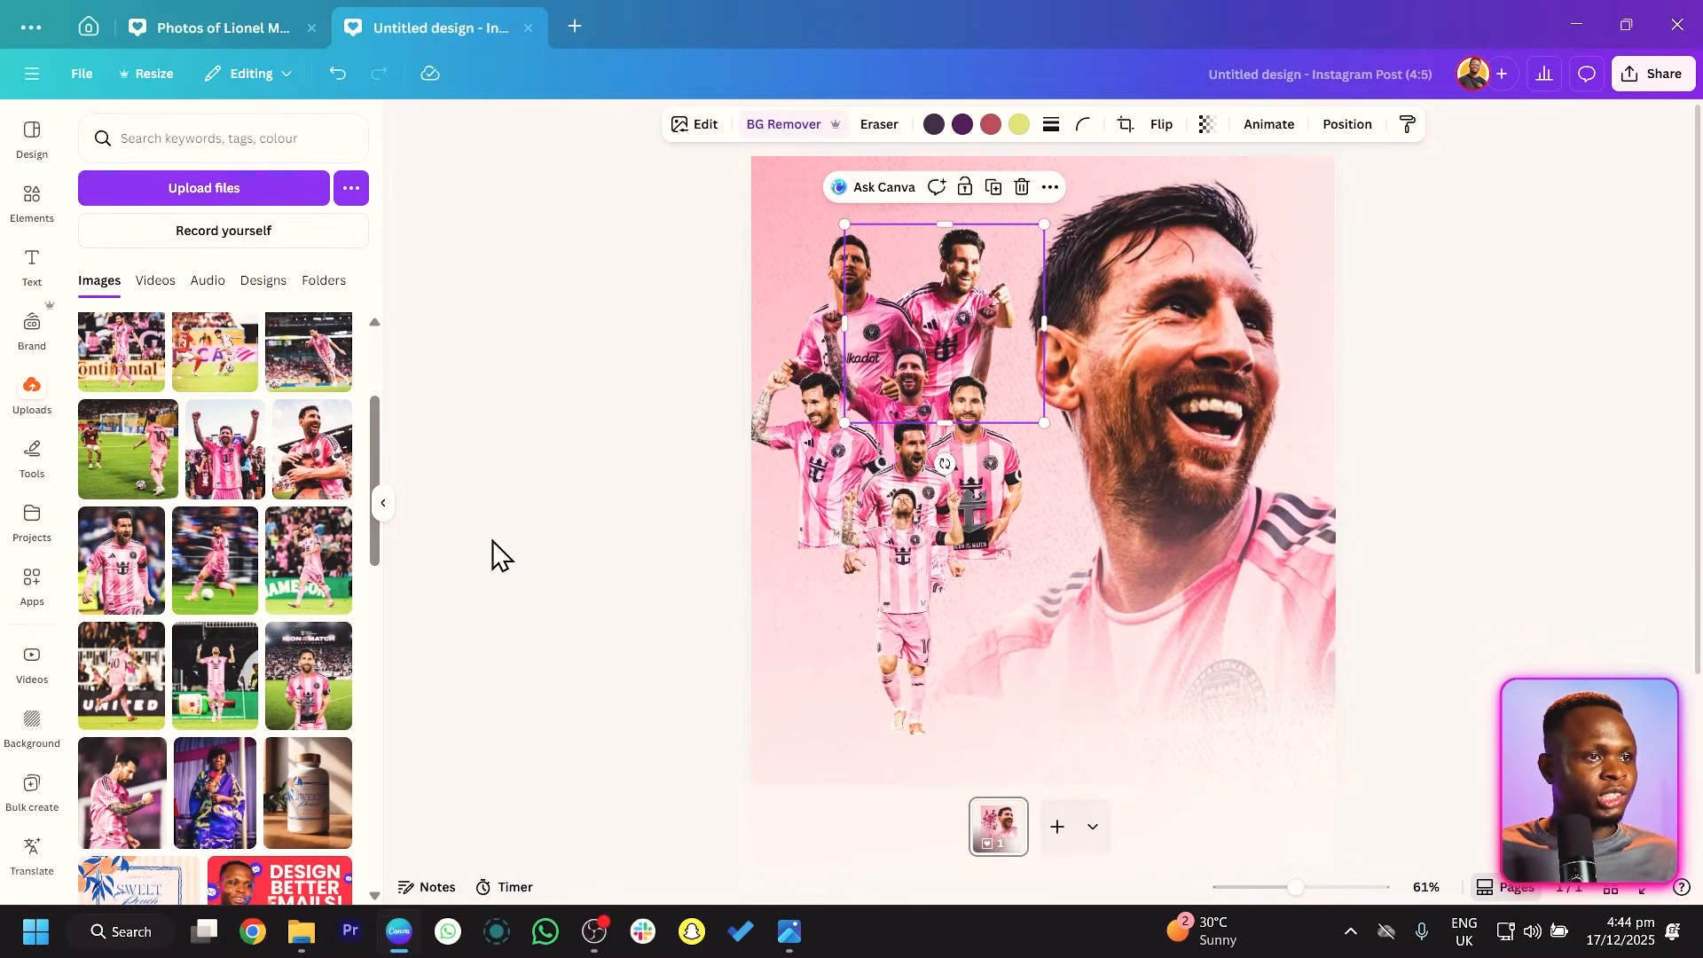
Add the uploaded side-view photo of the player clenching his fist as a background-free cutout, cropped and shrunk into the group's lower left.
{"action": "scroll", "coordinate": [134, 692], "scroll_direction": "down", "scroll_amount": 2}
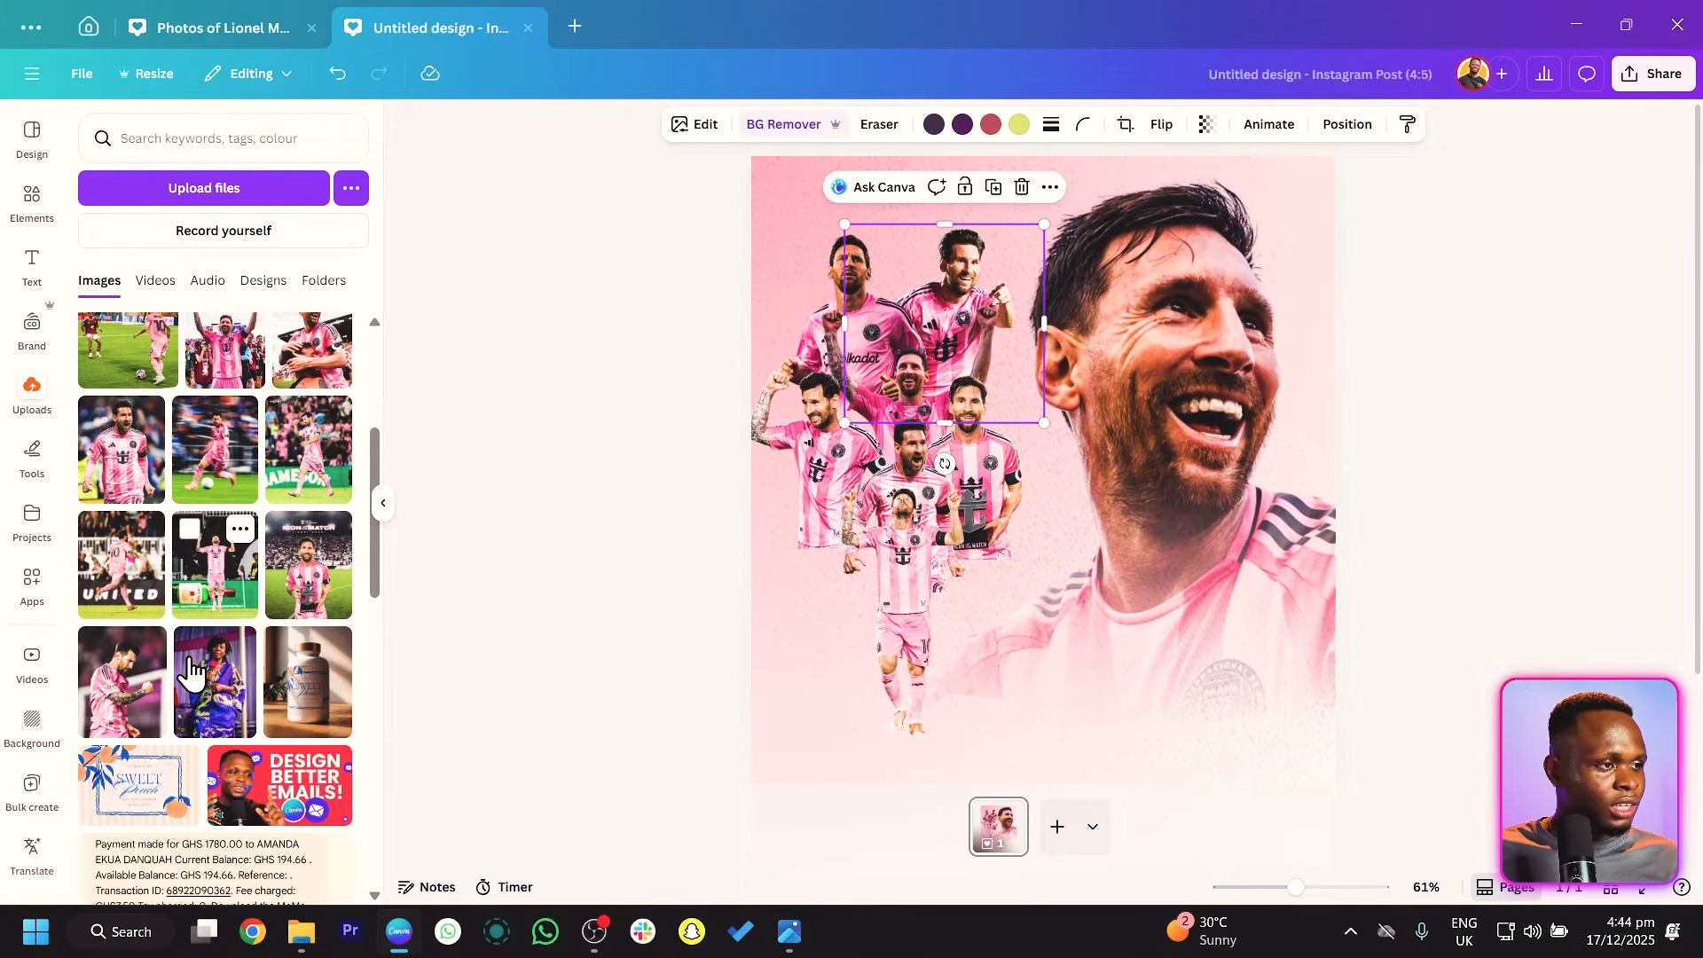
{"action": "left_click", "coordinate": [130, 701]}
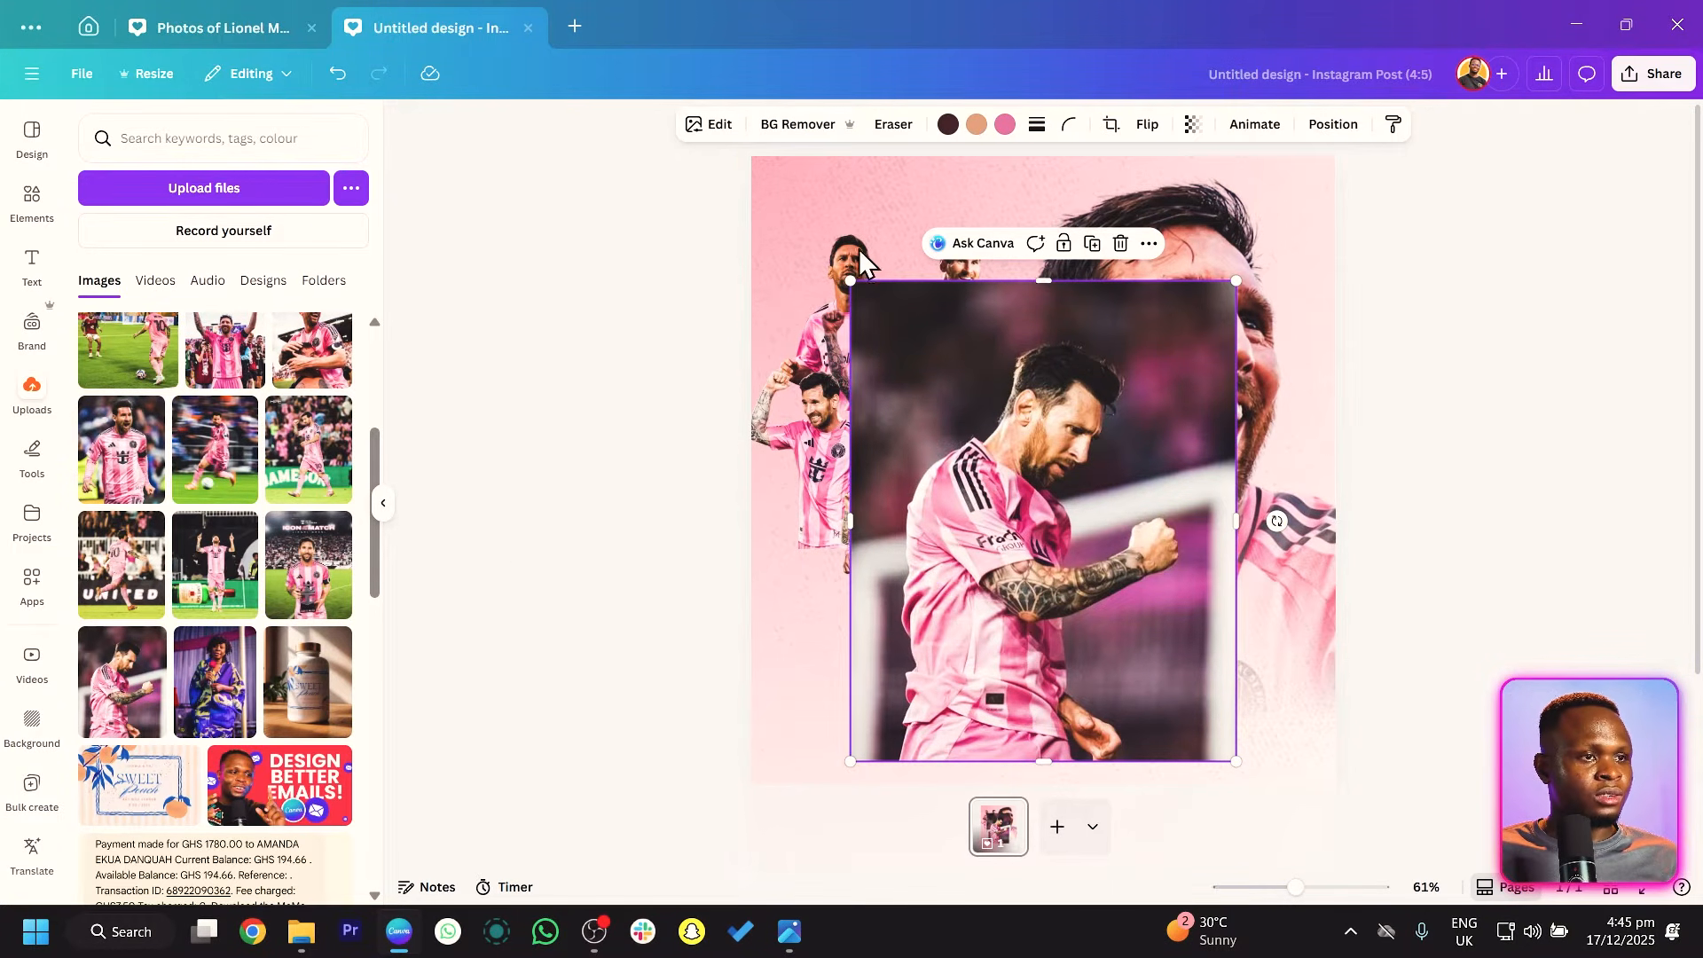
{"action": "left_click", "coordinate": [816, 129]}
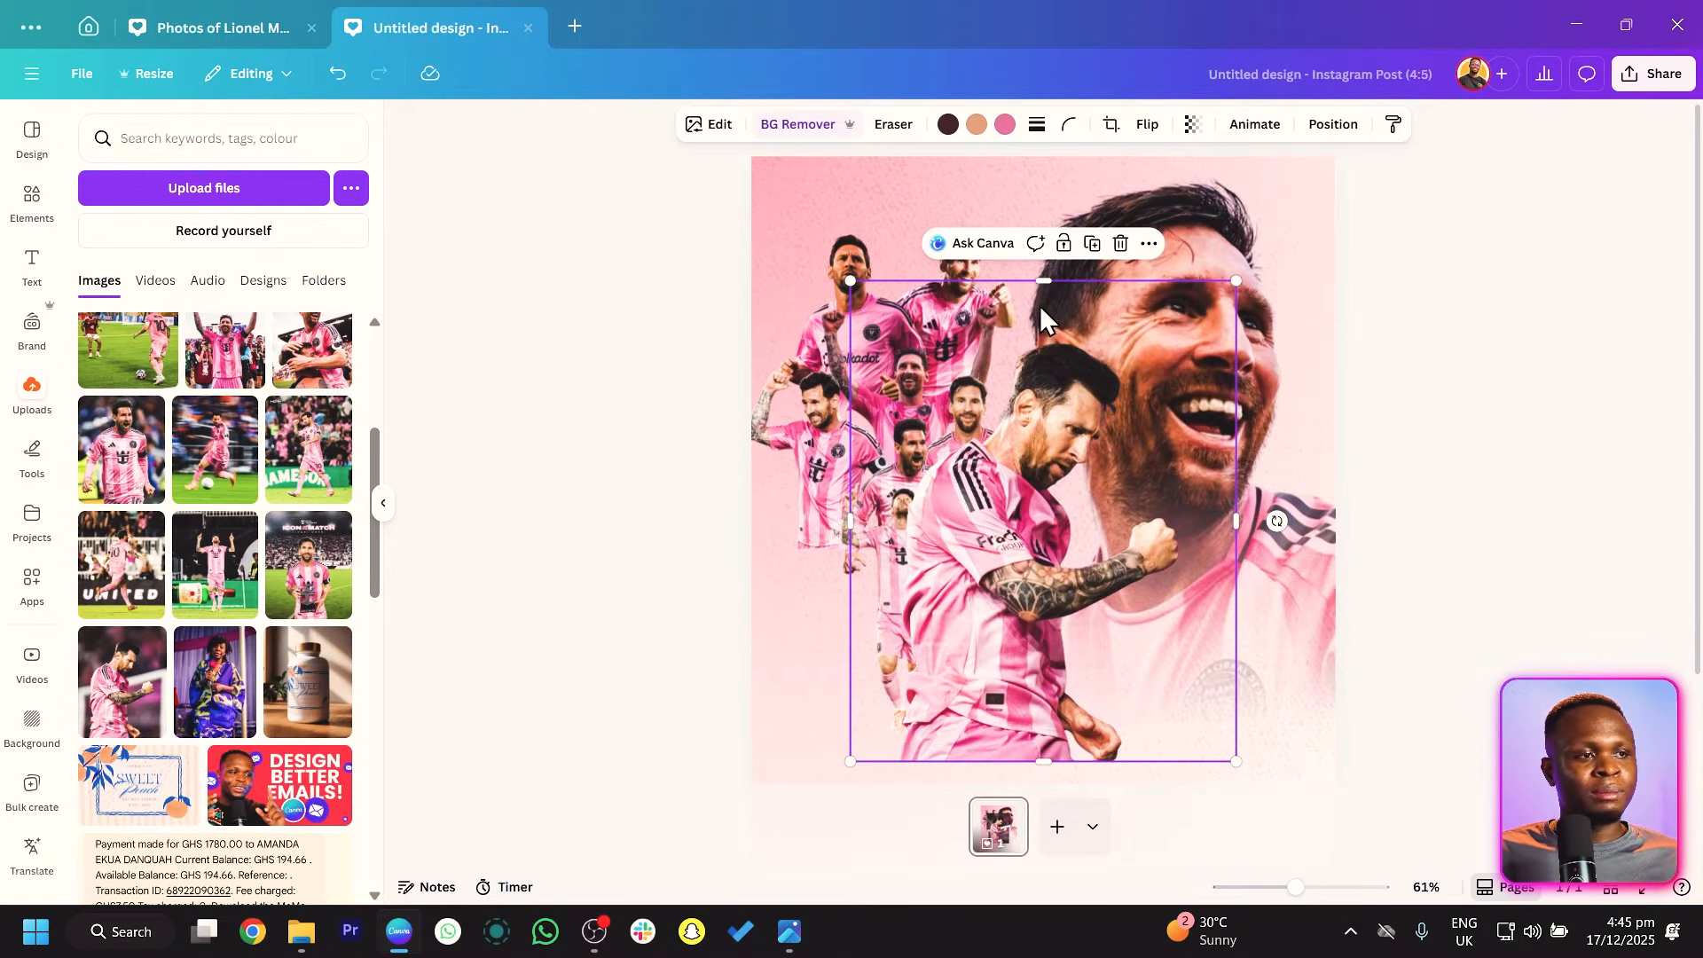
{"action": "left_click_drag", "start_coordinate": [1050, 282], "coordinate": [1050, 325]}
{"action": "left_click_drag", "start_coordinate": [847, 760], "coordinate": [1205, 581]}
{"action": "left_click_drag", "start_coordinate": [1154, 424], "coordinate": [846, 559]}
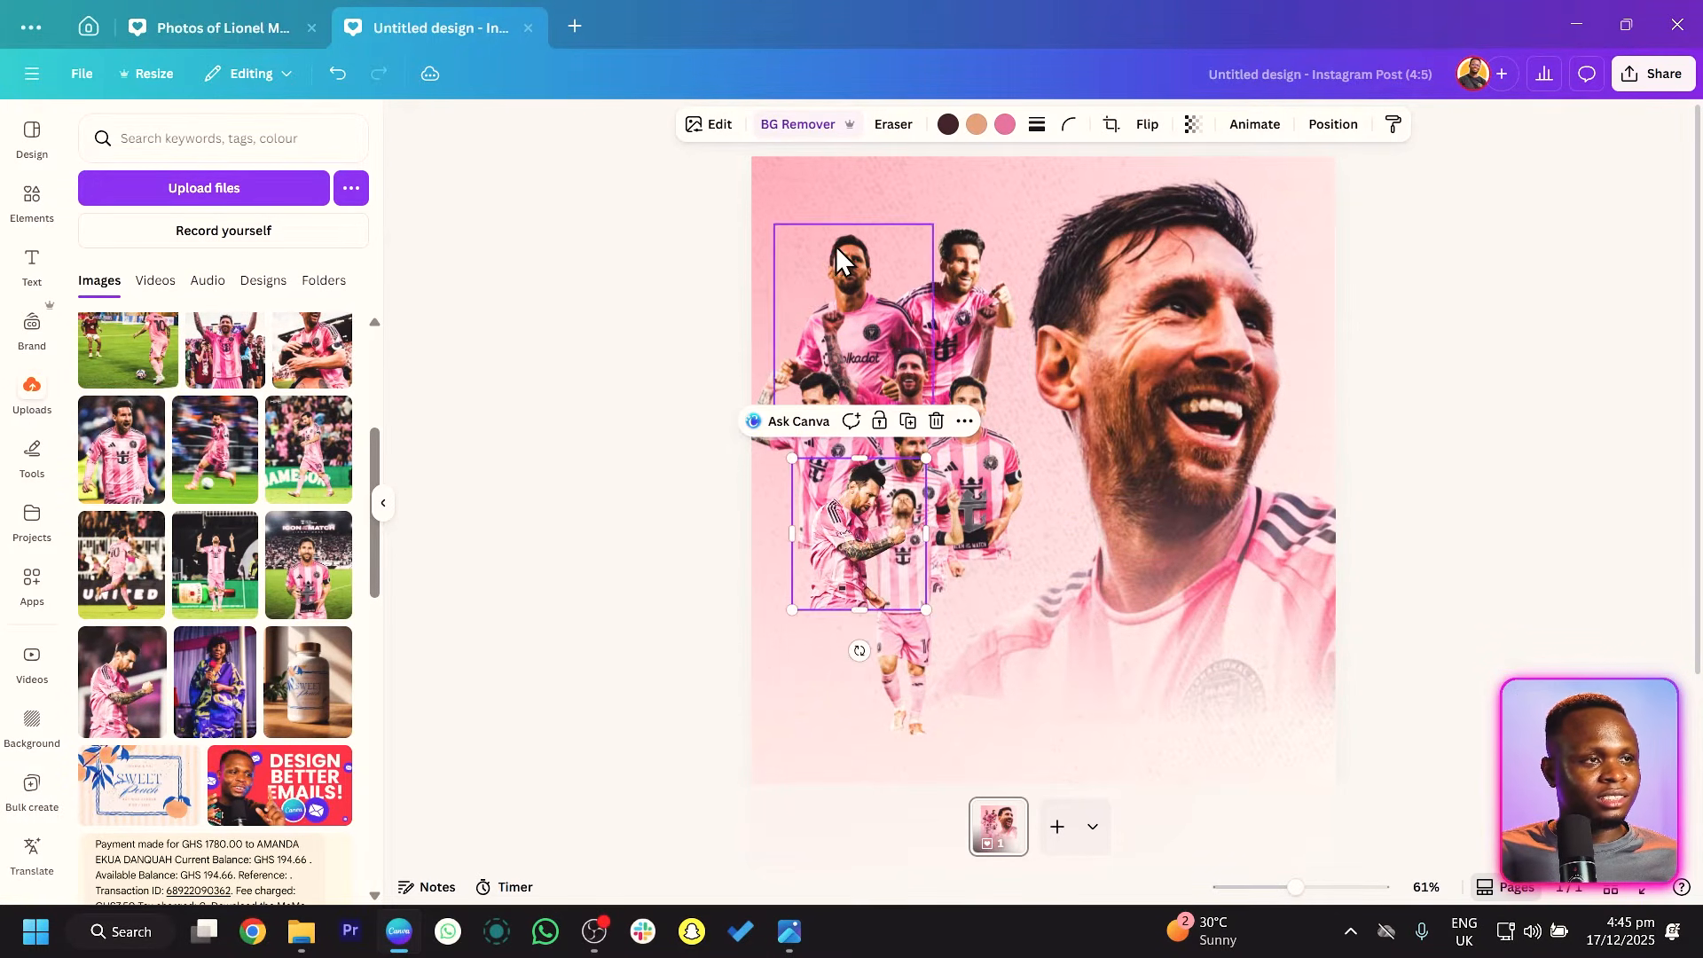
Flip the clenched-fist cutout horizontally, enlarge it slightly and place it below the raised-fist cutout at the poster's left edge.
{"action": "left_click", "coordinate": [1147, 128]}
{"action": "left_click", "coordinate": [1157, 177]}
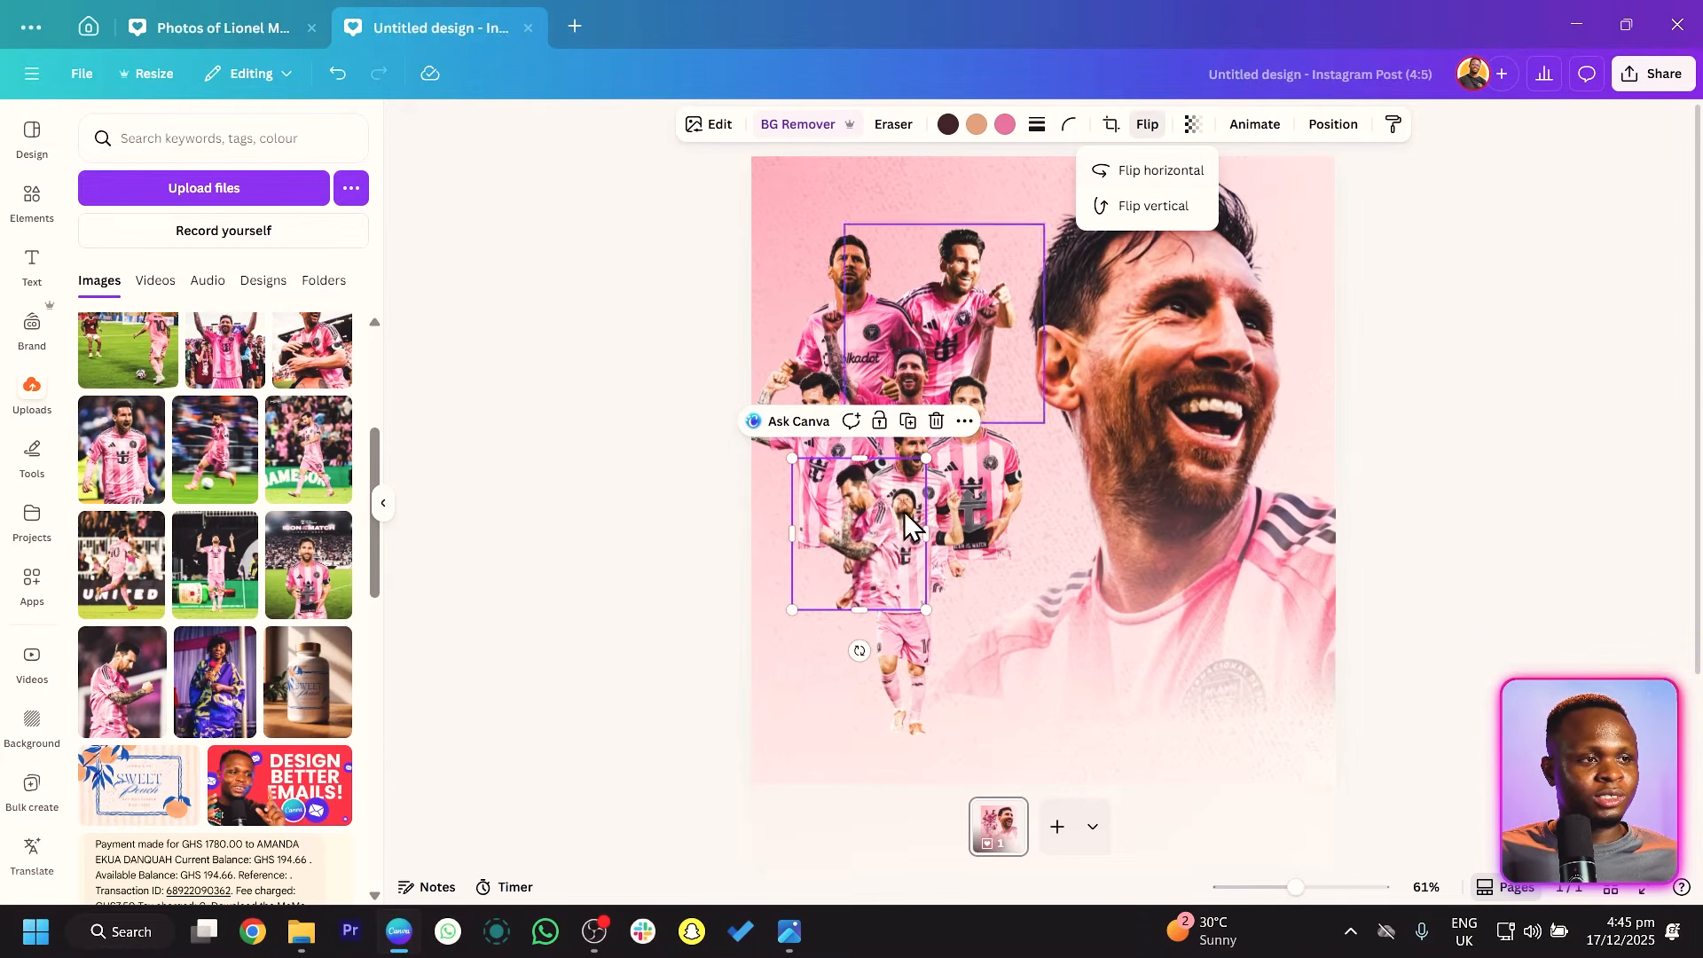
{"action": "left_click_drag", "start_coordinate": [835, 551], "coordinate": [795, 560]}
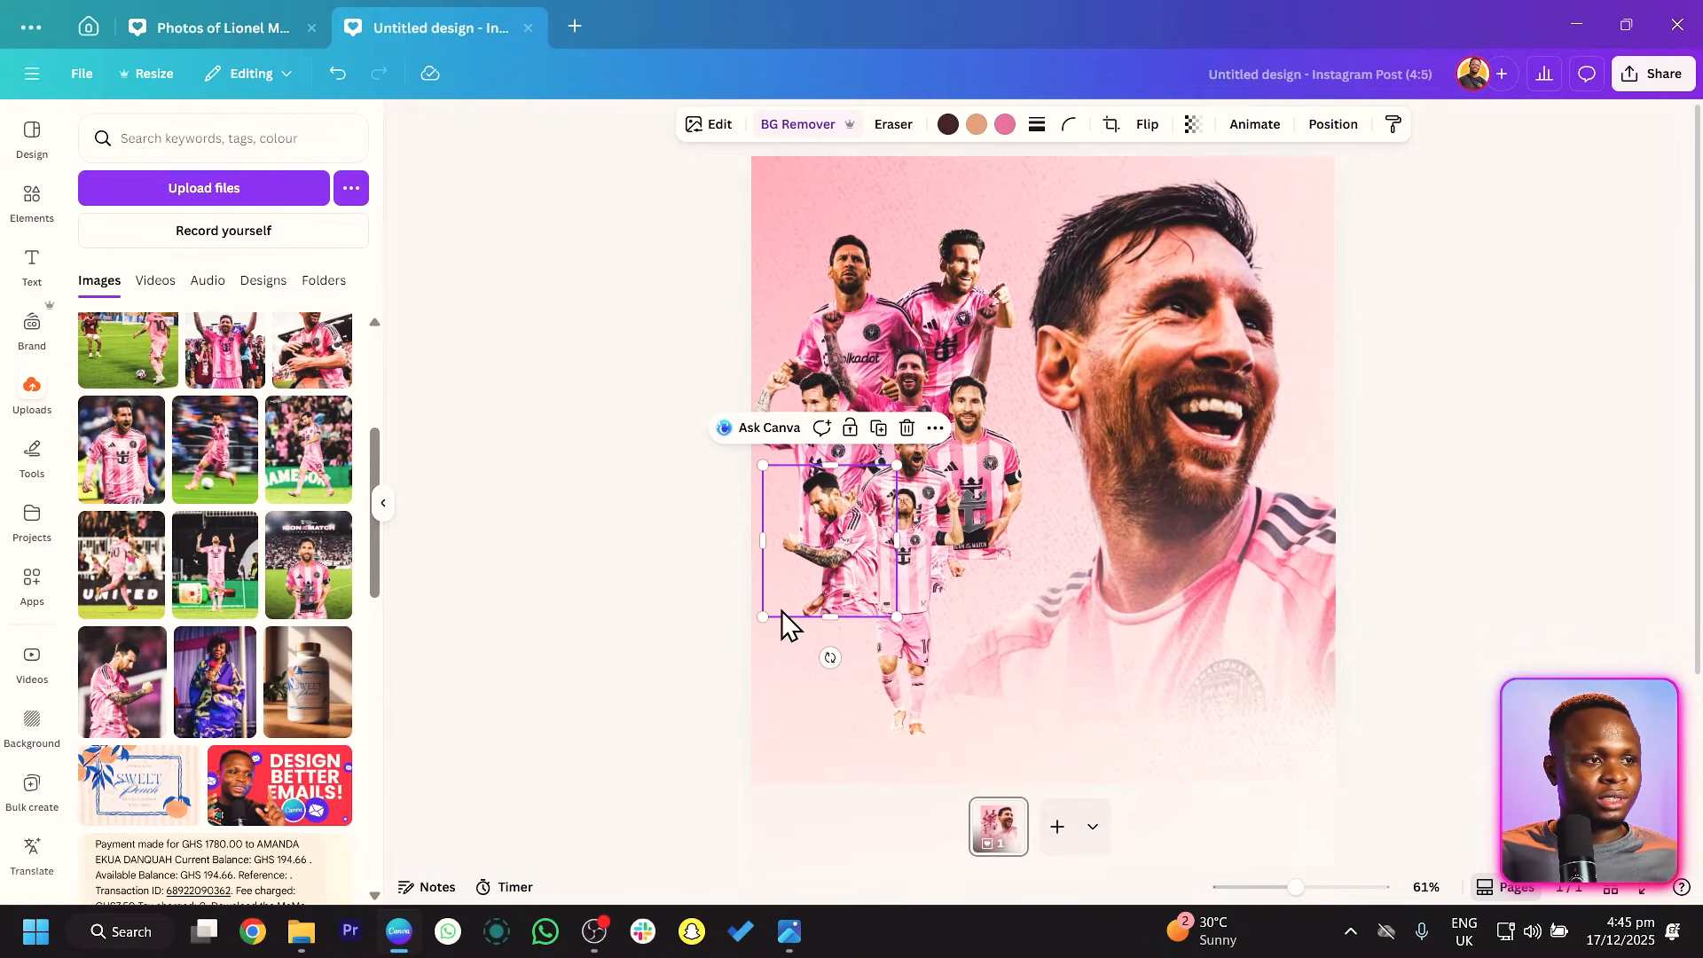
{"action": "left_click_drag", "start_coordinate": [761, 621], "coordinate": [736, 658]}
{"action": "left_click_drag", "start_coordinate": [847, 592], "coordinate": [859, 582]}
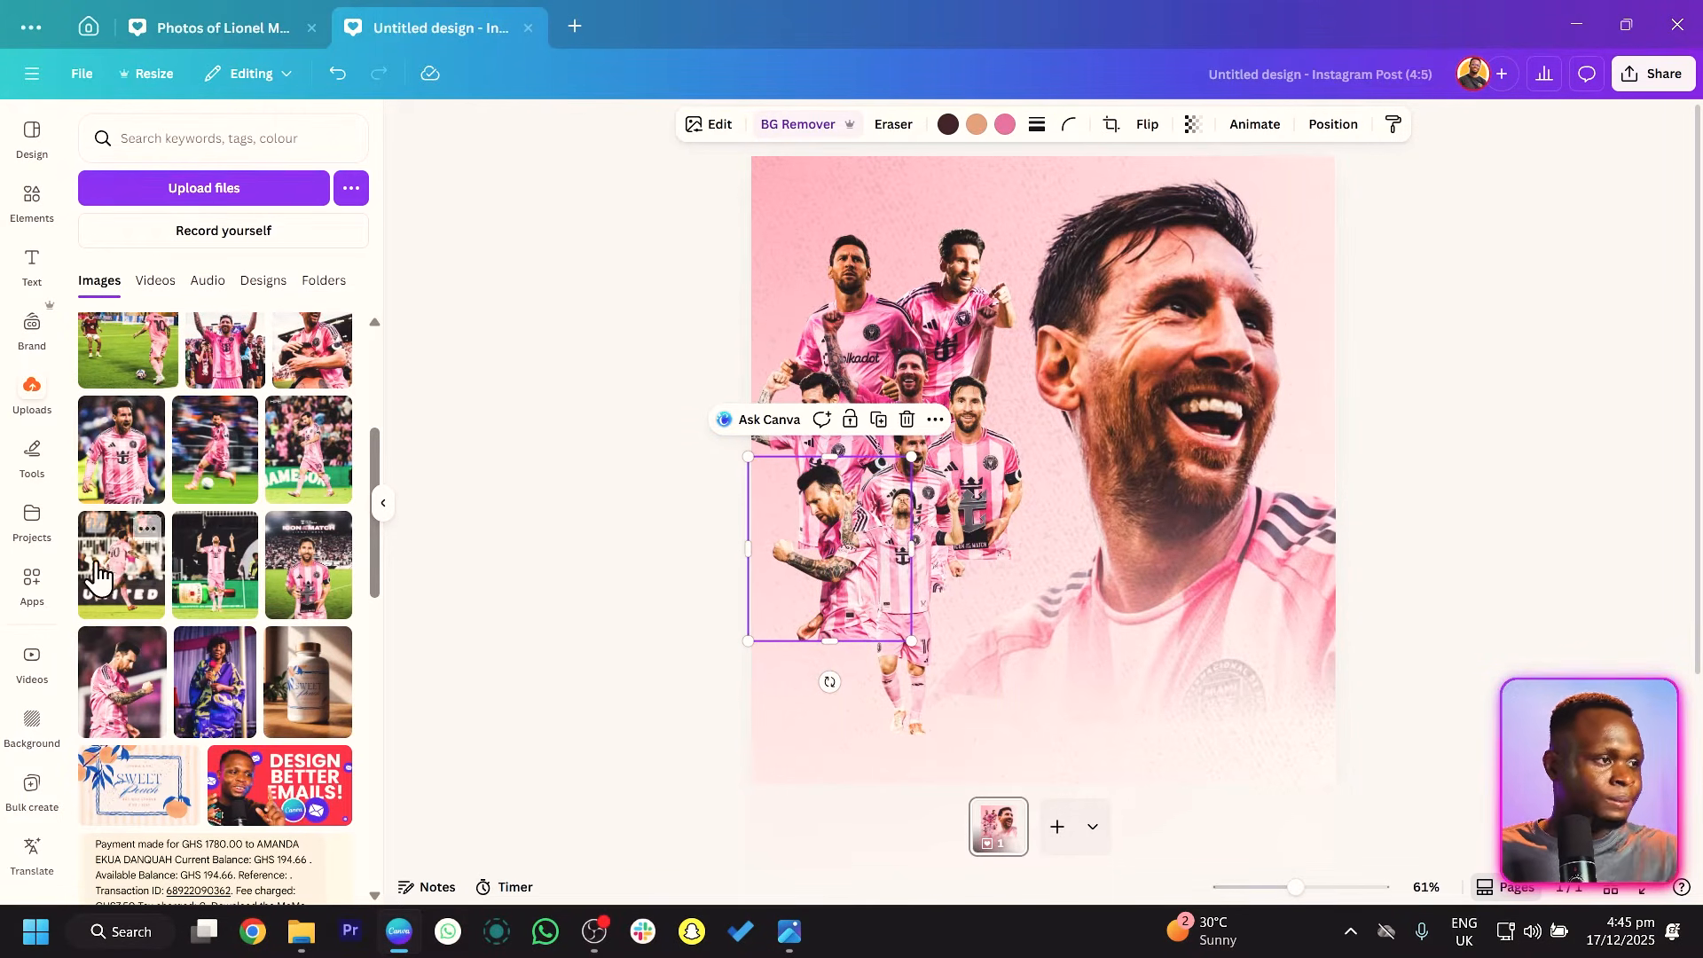
{"action": "scroll", "coordinate": [266, 554], "scroll_direction": "up", "scroll_amount": 1}
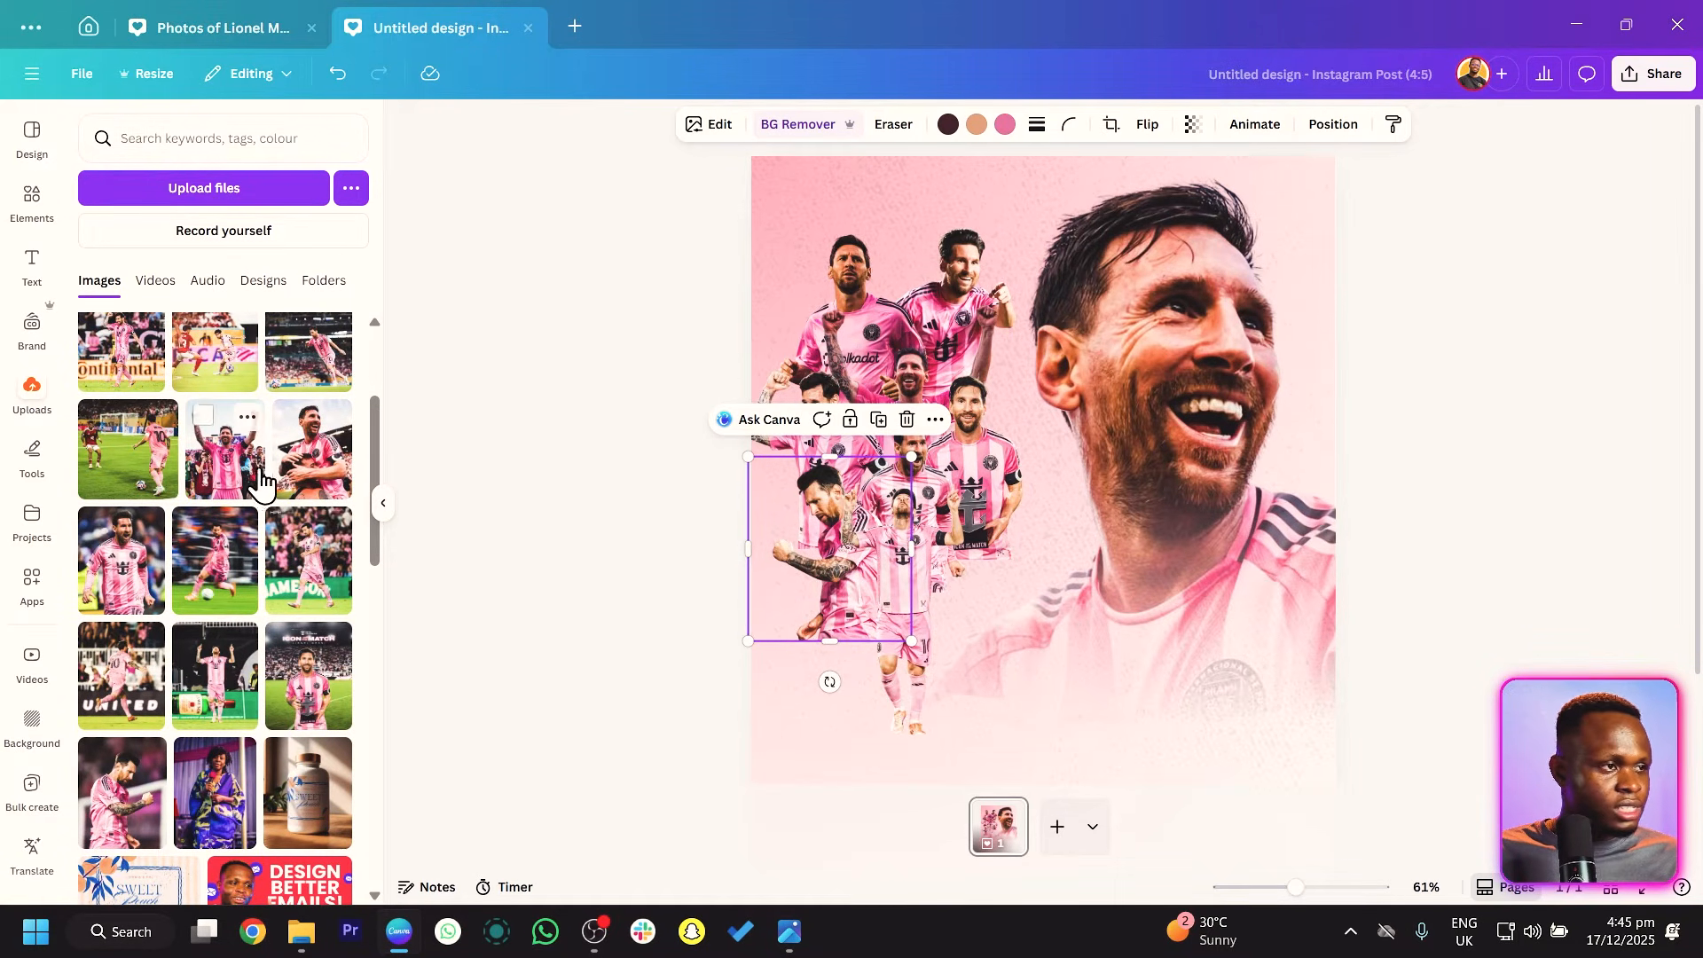
{"action": "scroll", "coordinate": [268, 565], "scroll_direction": "up", "scroll_amount": 1}
{"action": "scroll", "coordinate": [268, 562], "scroll_direction": "up", "scroll_amount": 1}
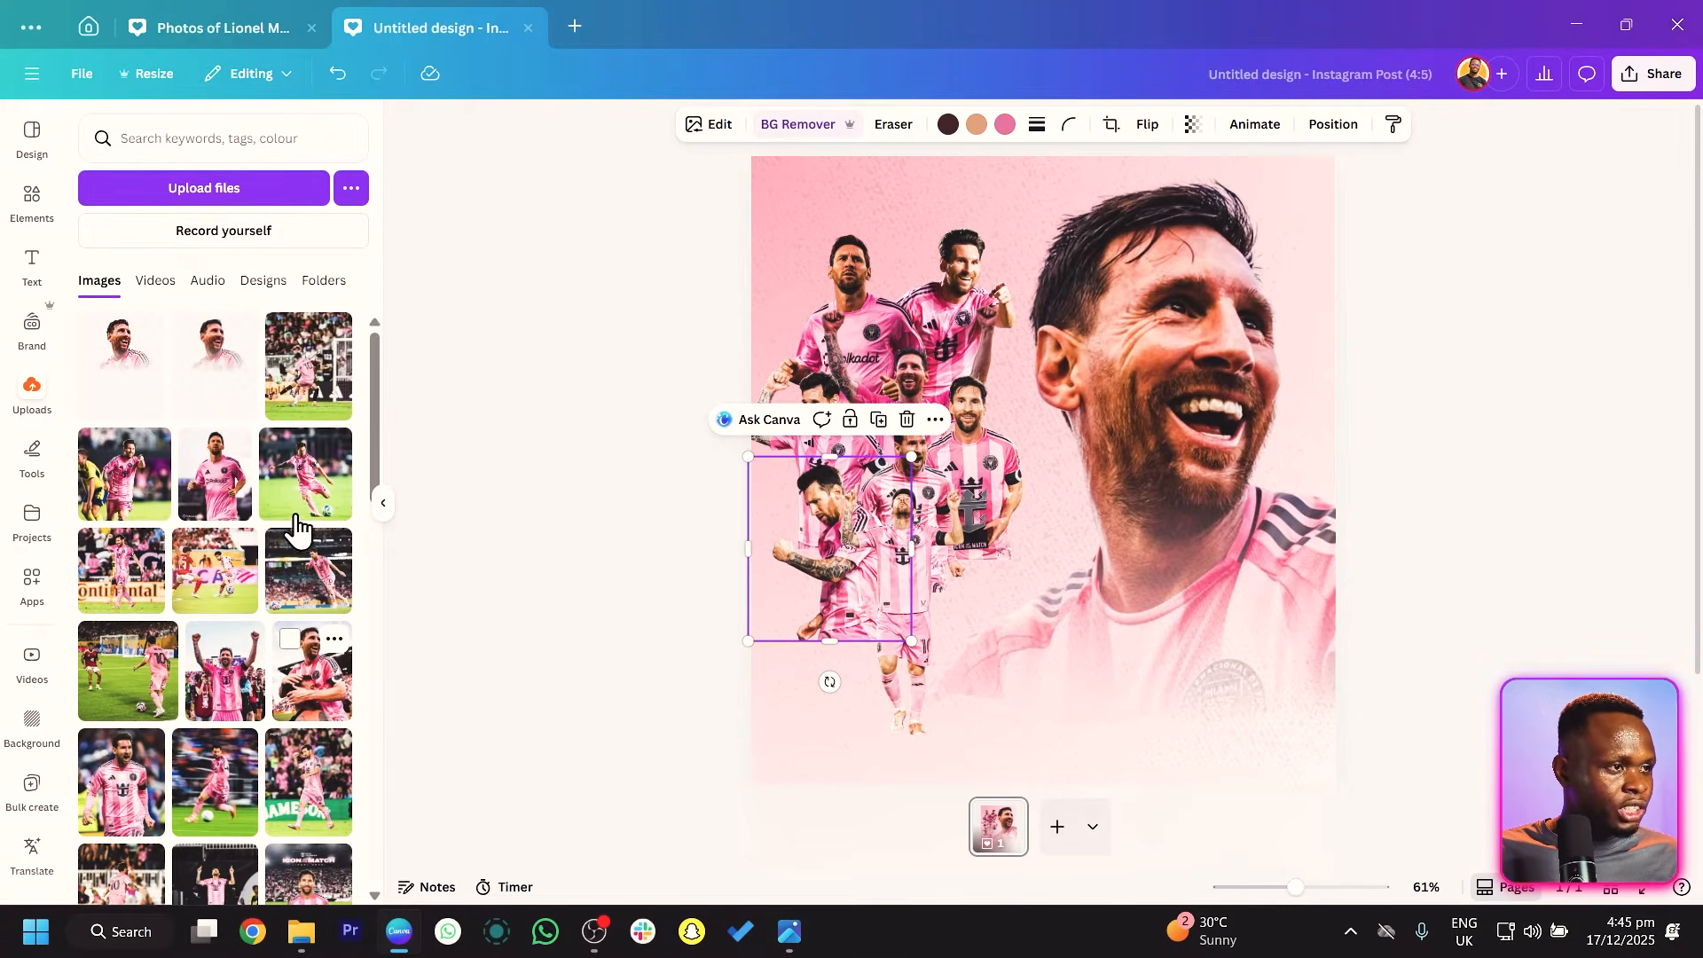
{"action": "left_click", "coordinate": [124, 474]}
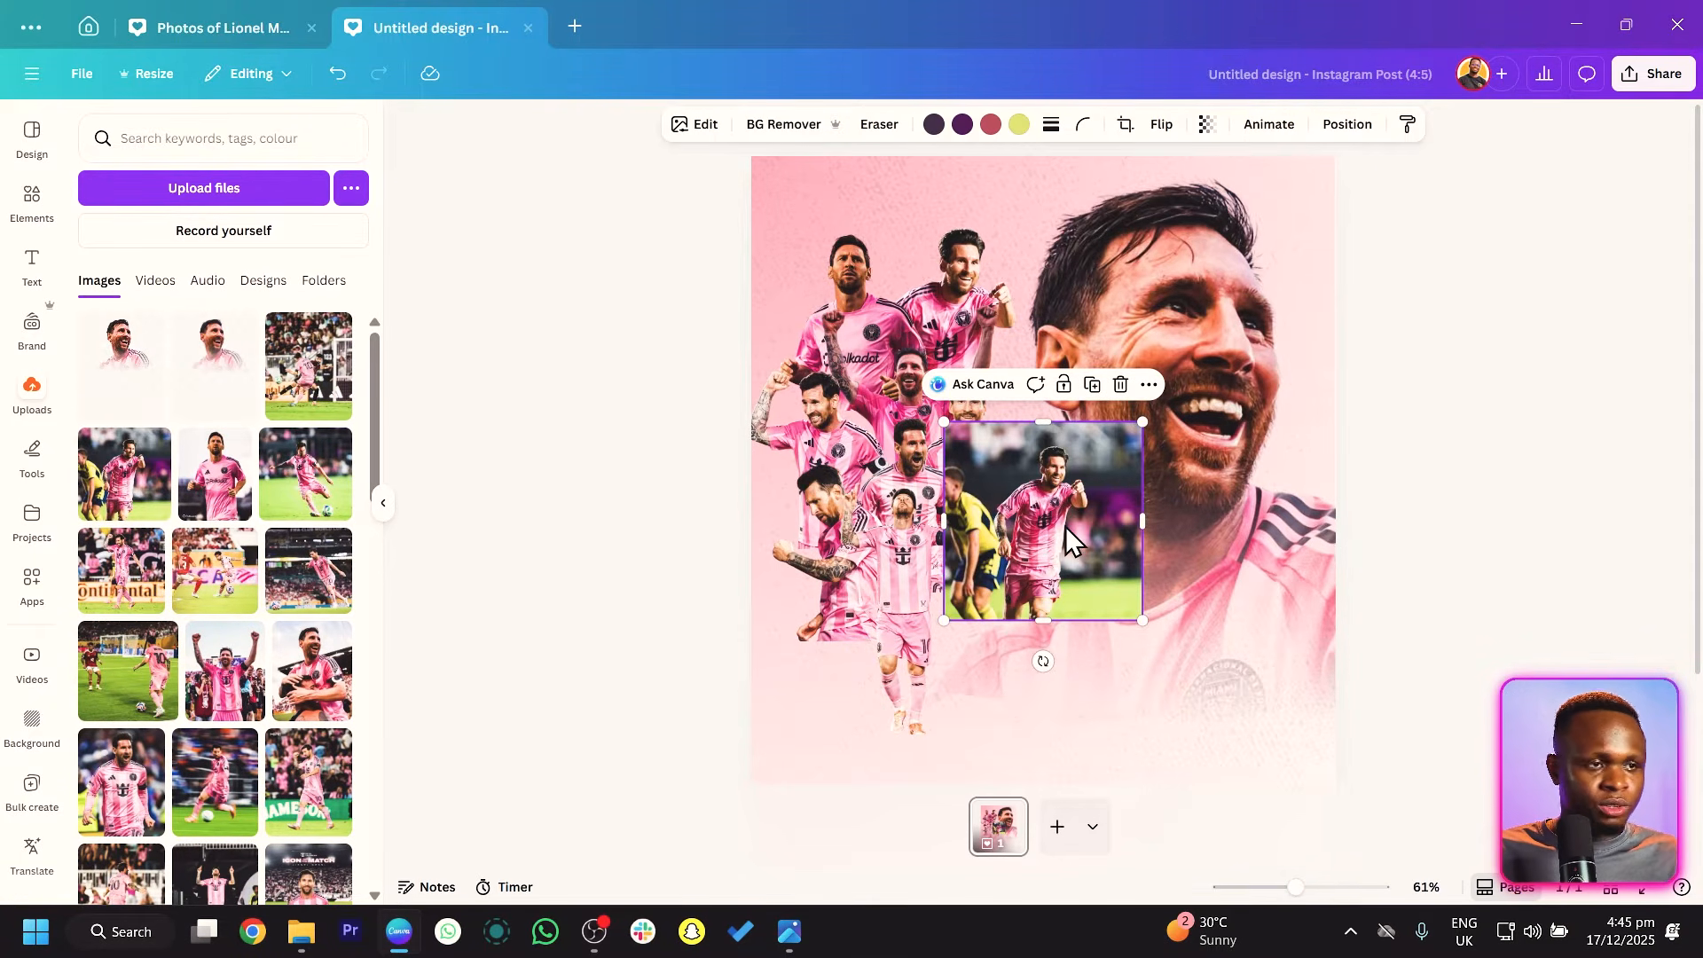
{"action": "key", "text": "Delete"}
Add the uploaded photo of the player dribbling past an opponent in red and remove its background.
{"action": "scroll", "coordinate": [160, 674], "scroll_direction": "down", "scroll_amount": 2}
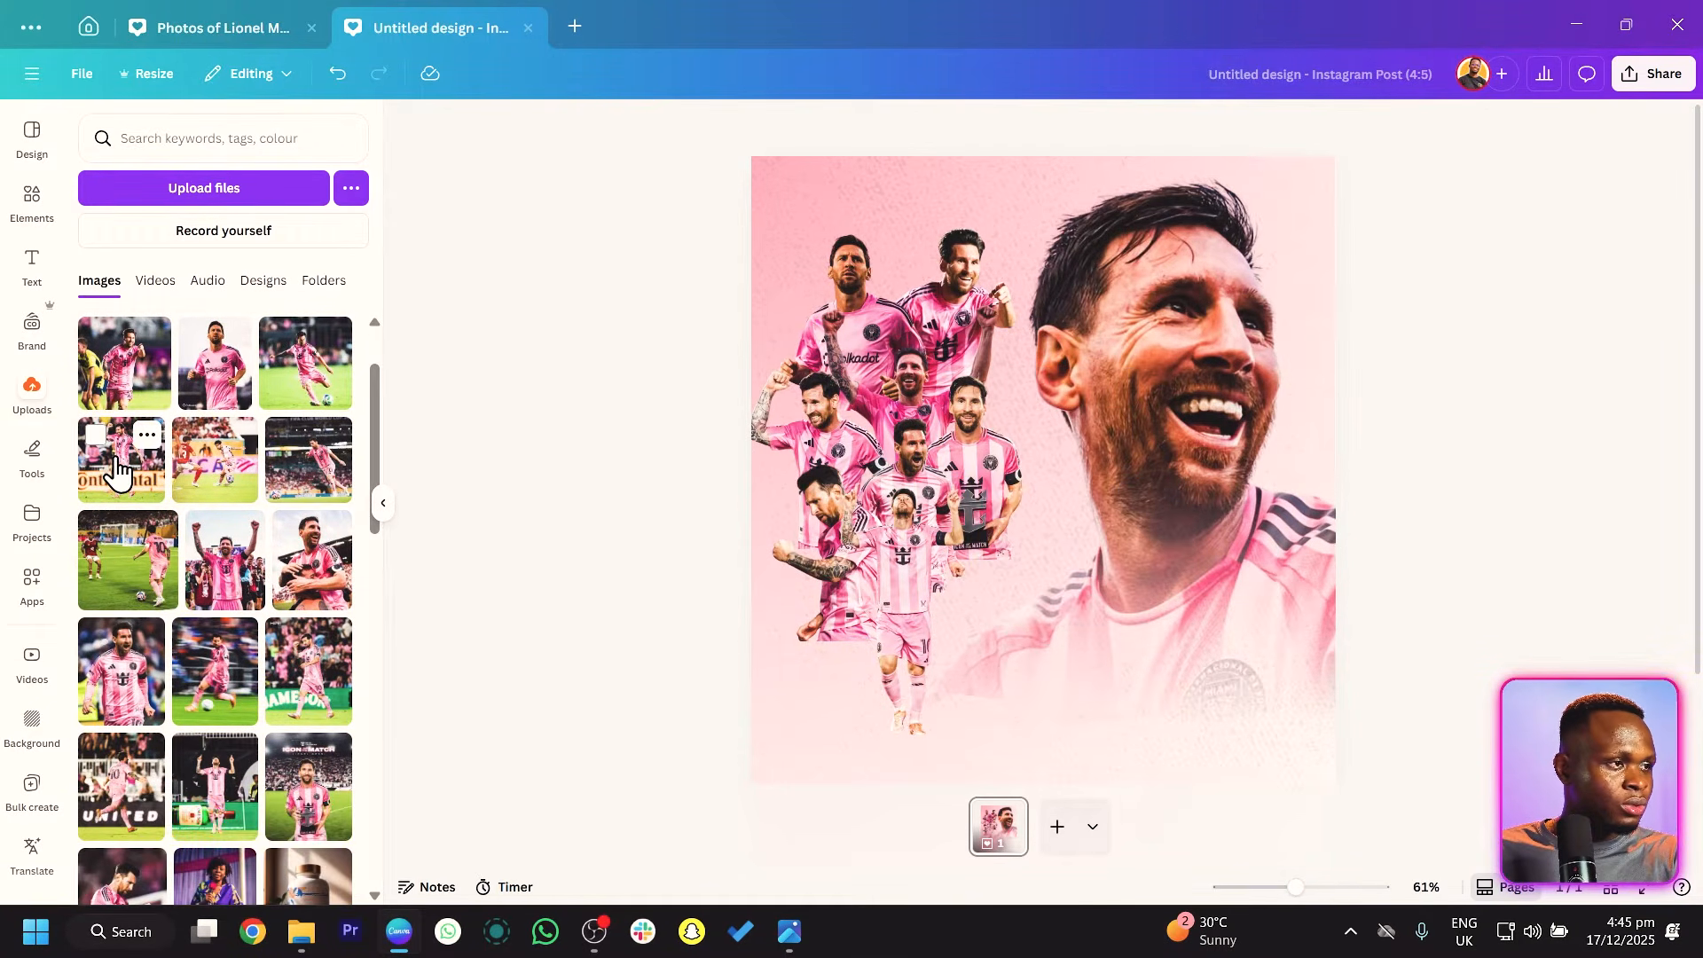
{"action": "scroll", "coordinate": [252, 672], "scroll_direction": "up", "scroll_amount": 1}
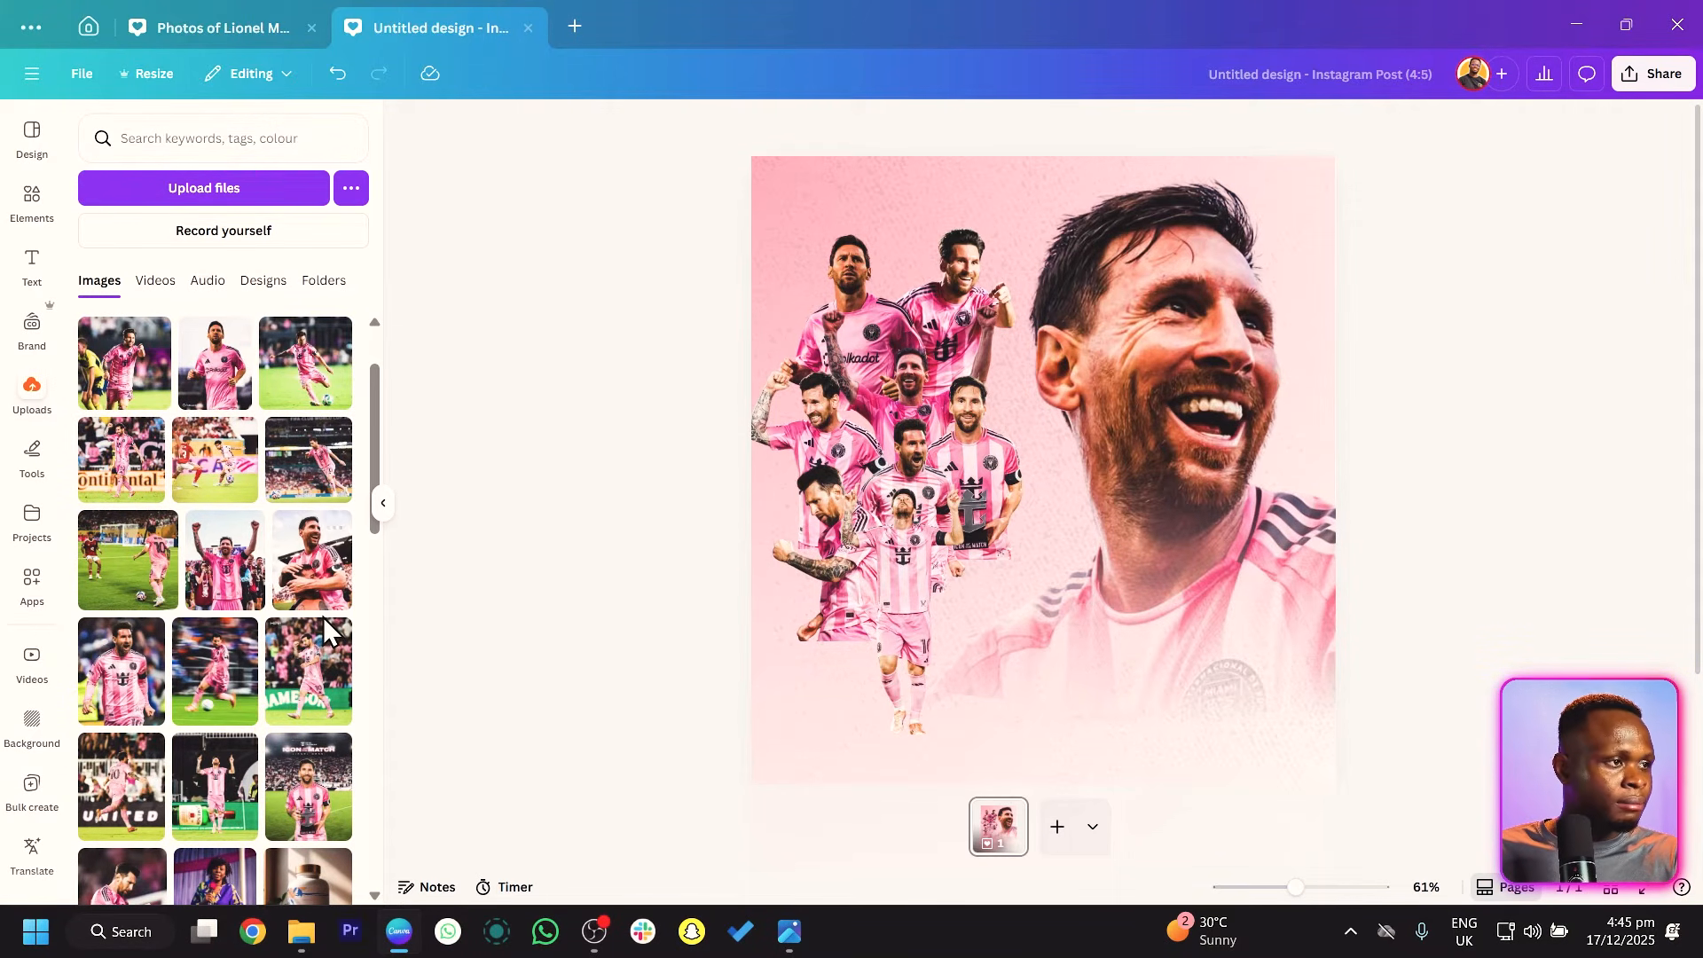
{"action": "left_click_drag", "start_coordinate": [216, 479], "coordinate": [1071, 639]}
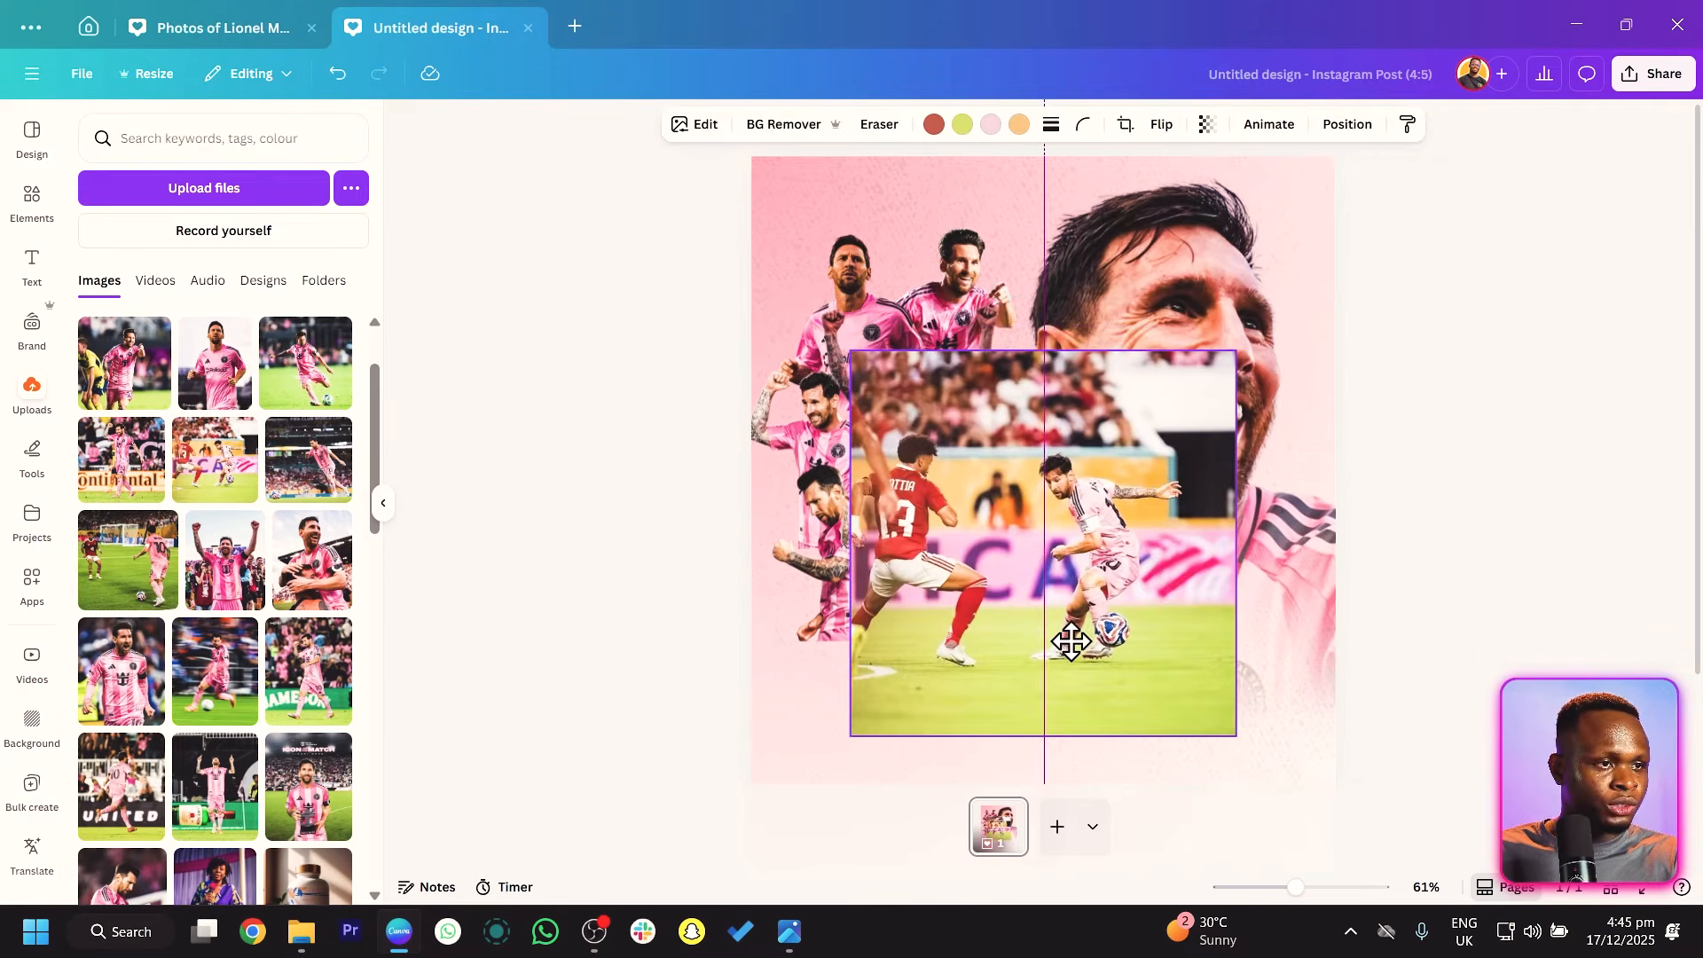
{"action": "left_click", "coordinate": [801, 125]}
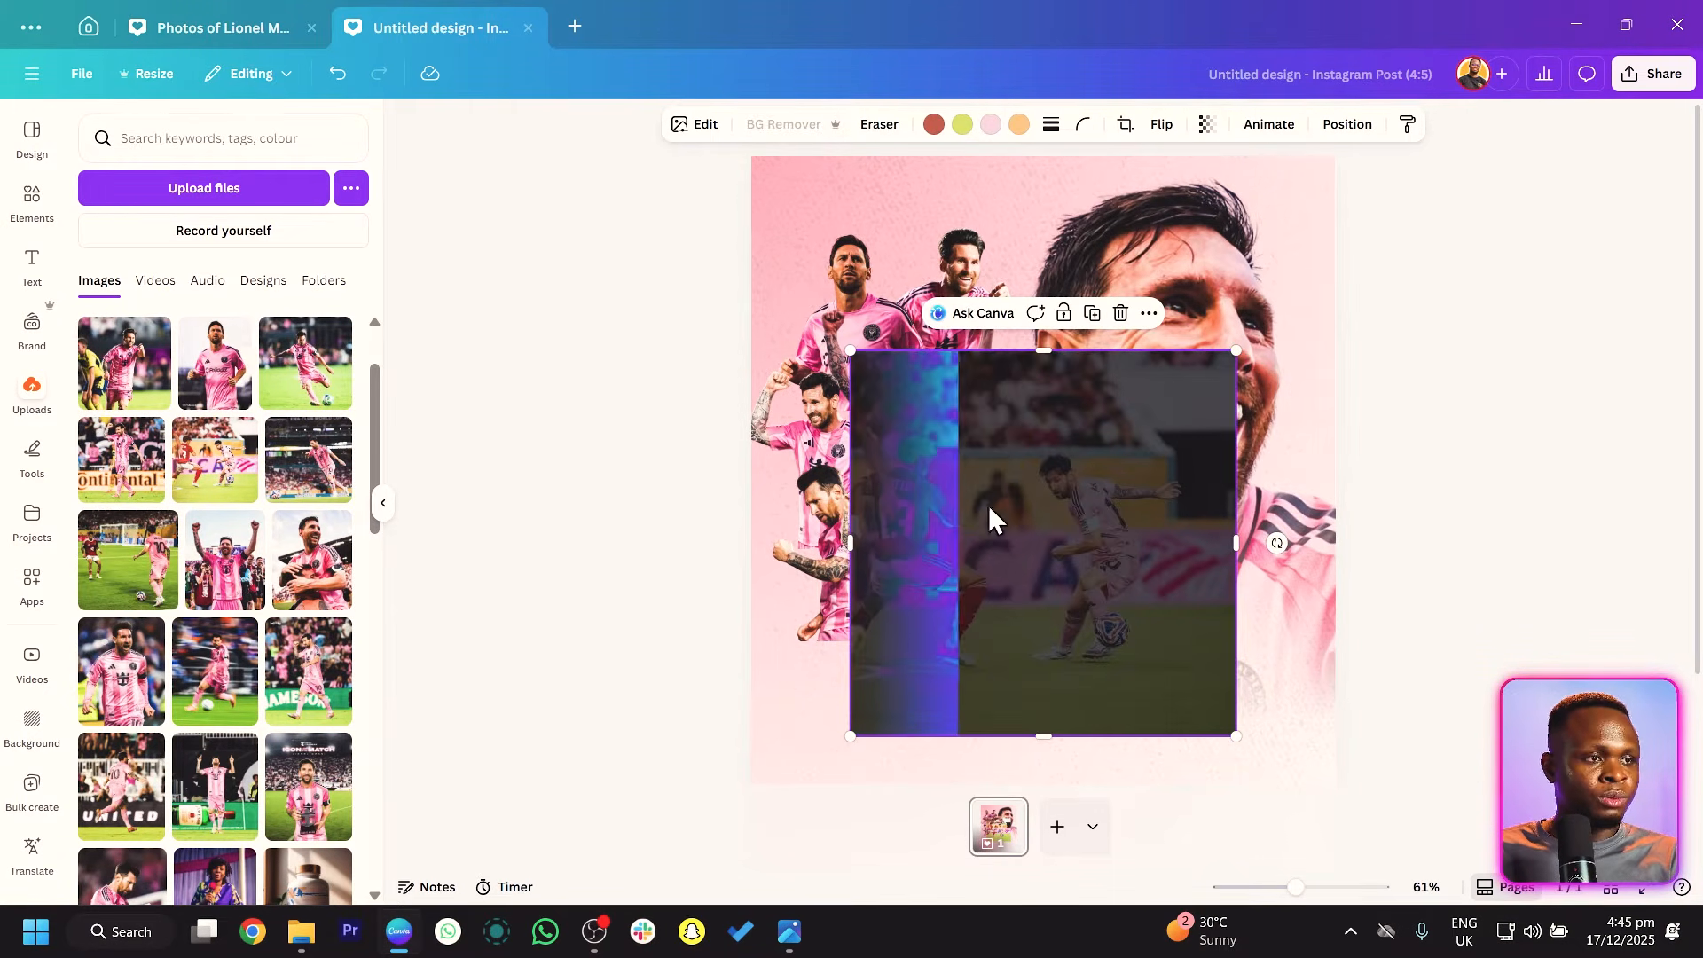
Crop the dribbling cutout to just the player and ball and move it to the lower right of the group.
{"action": "left_click_drag", "start_coordinate": [856, 589], "coordinate": [1031, 556]}
{"action": "left_click_drag", "start_coordinate": [1236, 551], "coordinate": [1193, 549]}
{"action": "left_click_drag", "start_coordinate": [1100, 735], "coordinate": [1100, 671]}
{"action": "left_click_drag", "start_coordinate": [1114, 368], "coordinate": [1114, 463]}
{"action": "left_click_drag", "start_coordinate": [1094, 594], "coordinate": [962, 645]}
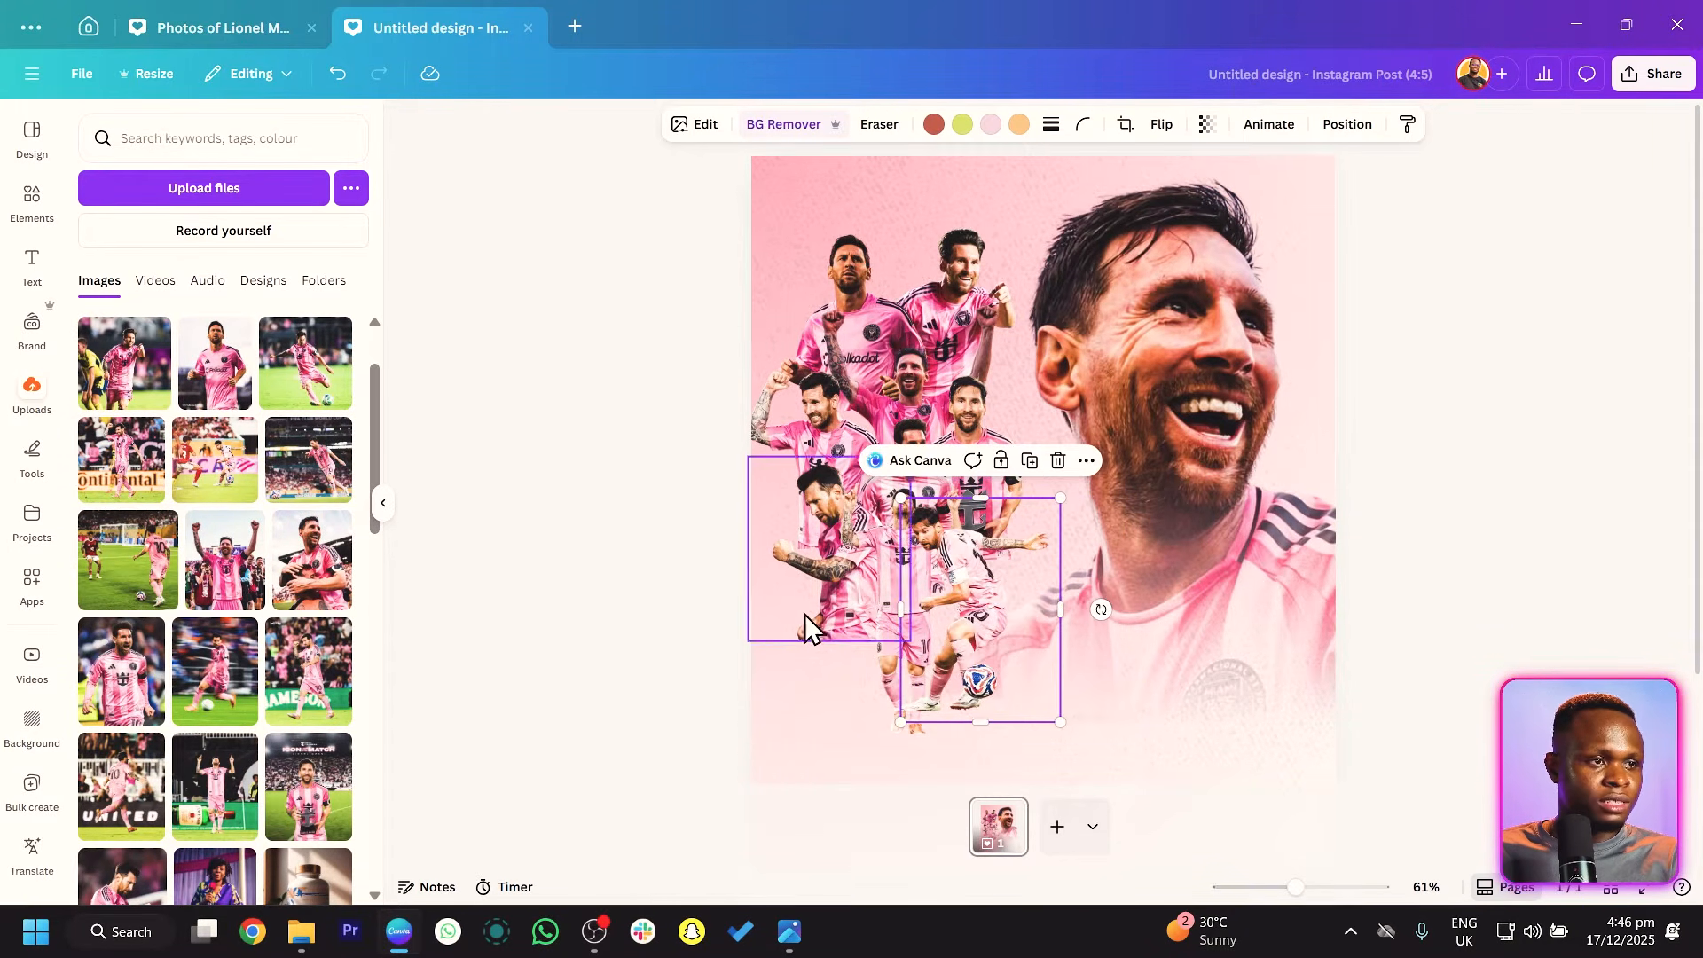
Flip the dribbling cutout horizontally and place it beside the legs of the full-body cutout.
{"action": "left_click", "coordinate": [1161, 125]}
{"action": "left_click", "coordinate": [1174, 171]}
{"action": "left_click_drag", "start_coordinate": [1011, 620], "coordinate": [960, 657]}
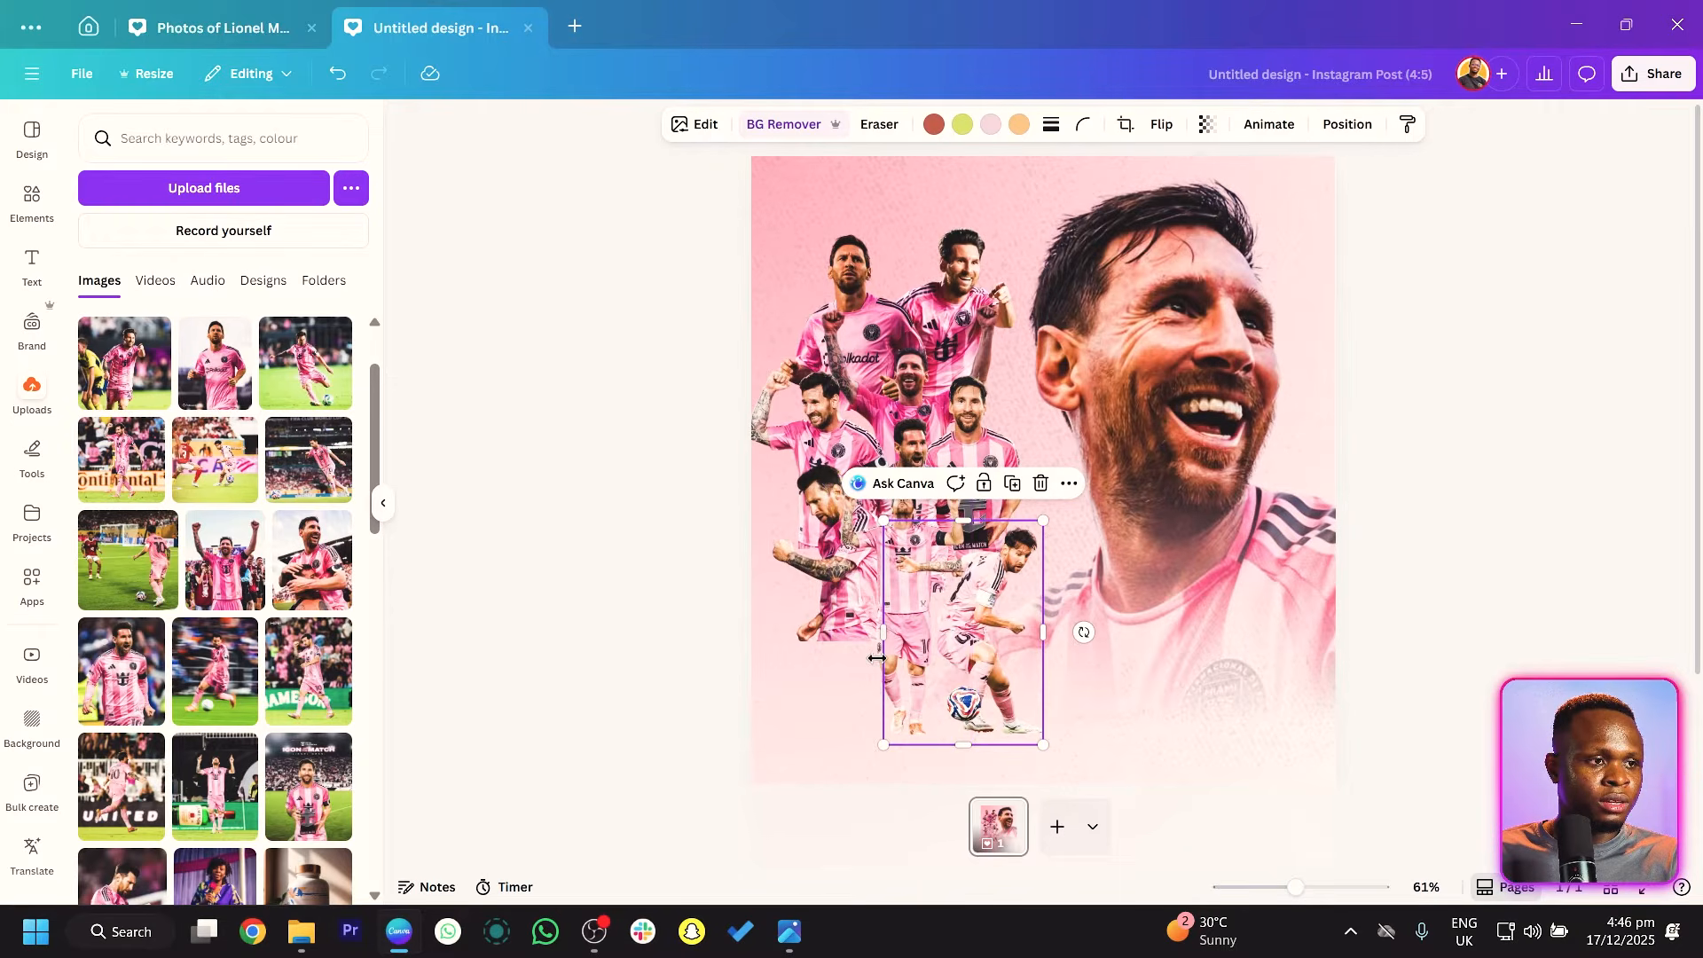
Shift the dribbling cutout slightly down and to the left so it overlaps the full-body cutout's legs.
{"action": "left_click", "coordinate": [849, 727]}
{"action": "left_click_drag", "start_coordinate": [829, 745], "coordinate": [807, 794]}
{"action": "left_click_drag", "start_coordinate": [940, 686], "coordinate": [901, 678]}
{"action": "left_click_drag", "start_coordinate": [1024, 587], "coordinate": [1009, 605]}
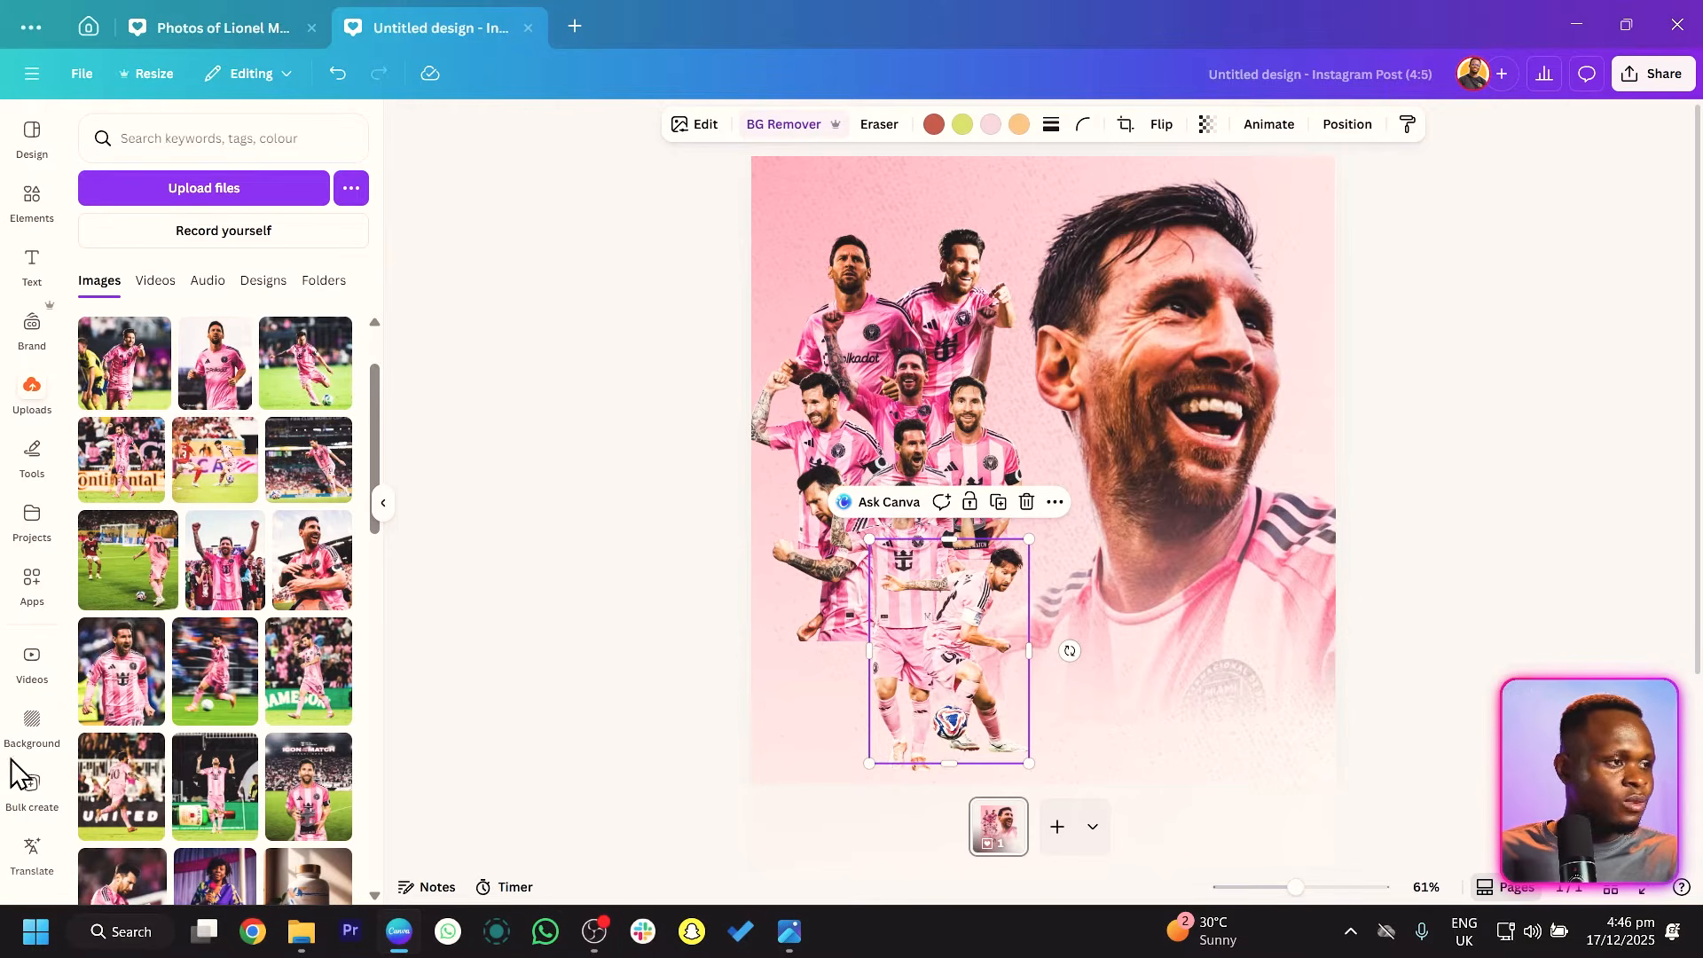
Add the uploaded photo of the player striking a green-and-white ball, remove its background and scale it down.
{"action": "left_click_drag", "start_coordinate": [306, 383], "coordinate": [1049, 512]}
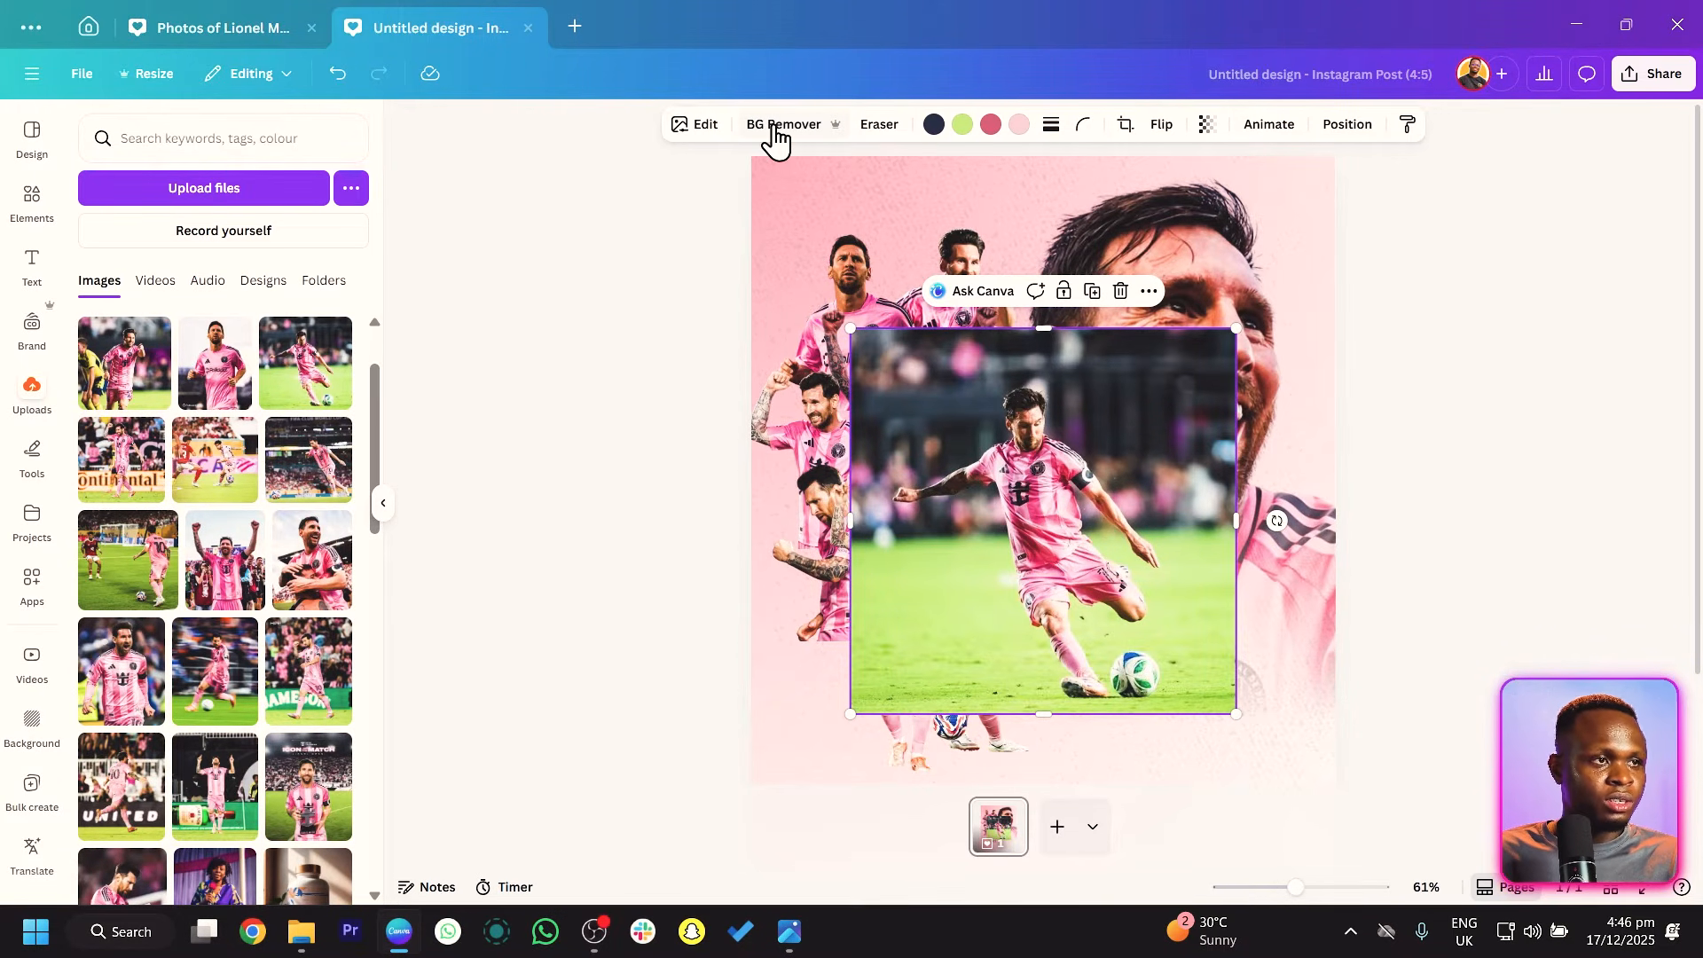
{"action": "left_click", "coordinate": [775, 128]}
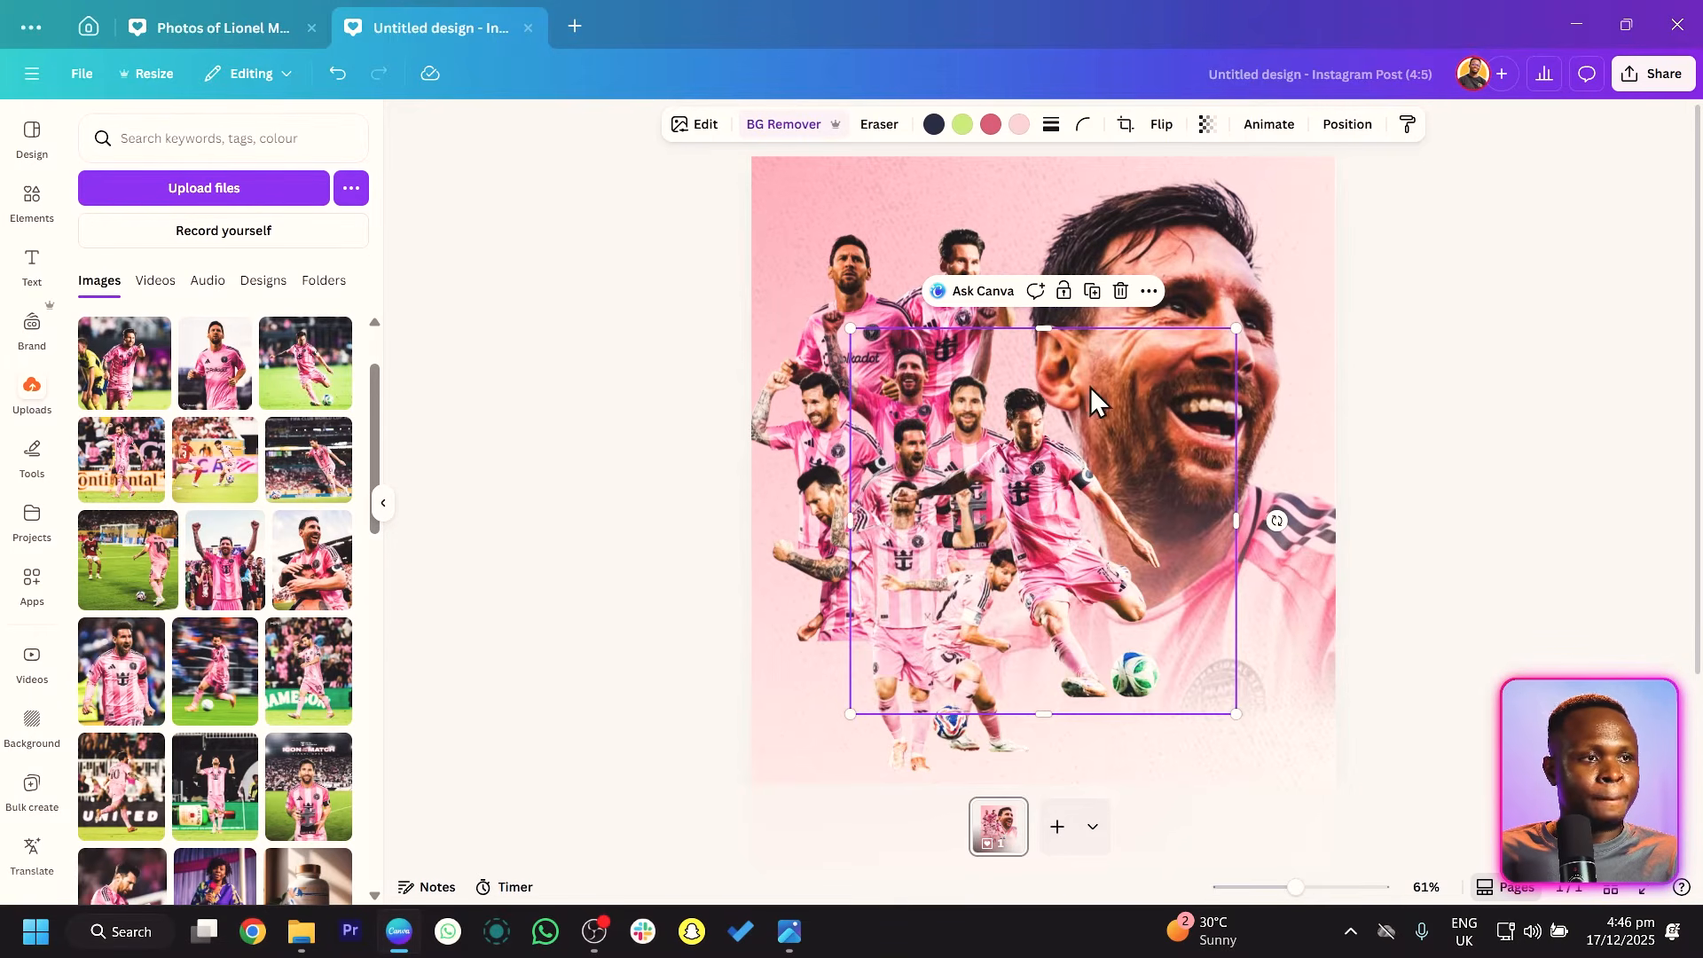
{"action": "left_click_drag", "start_coordinate": [1236, 329], "coordinate": [1185, 379]}
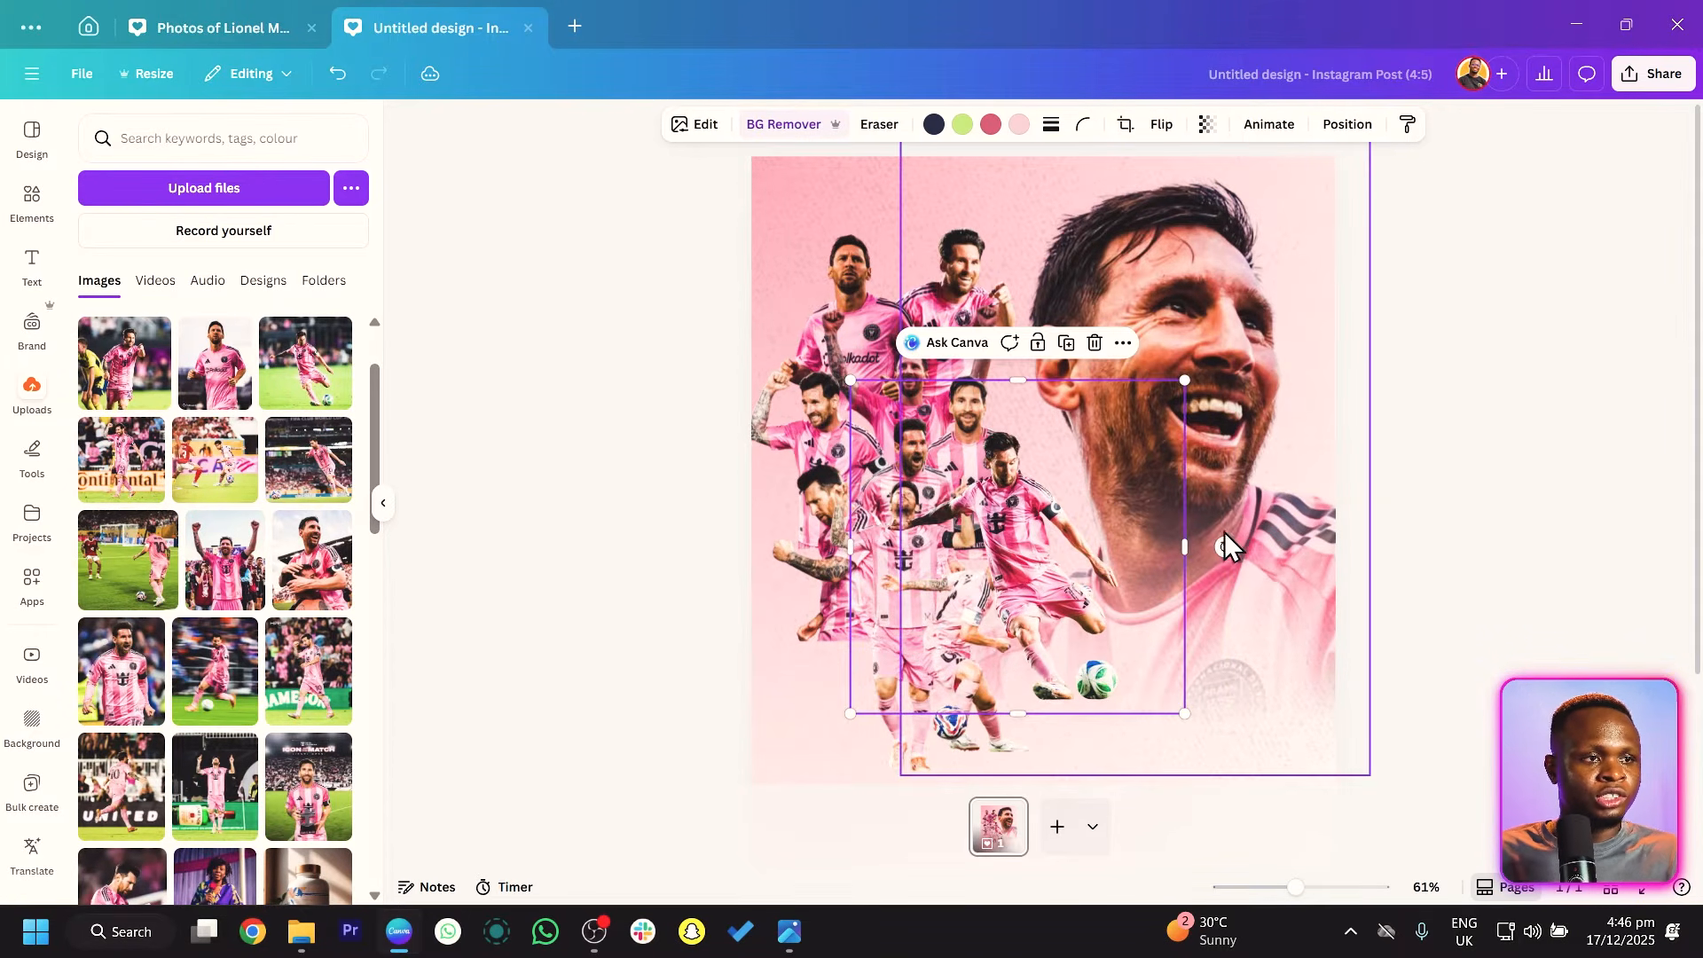
Crop the ball-striking cutout close to the player and ball and place it at the lower left of the group.
{"action": "left_click_drag", "start_coordinate": [1185, 553], "coordinate": [1137, 550]}
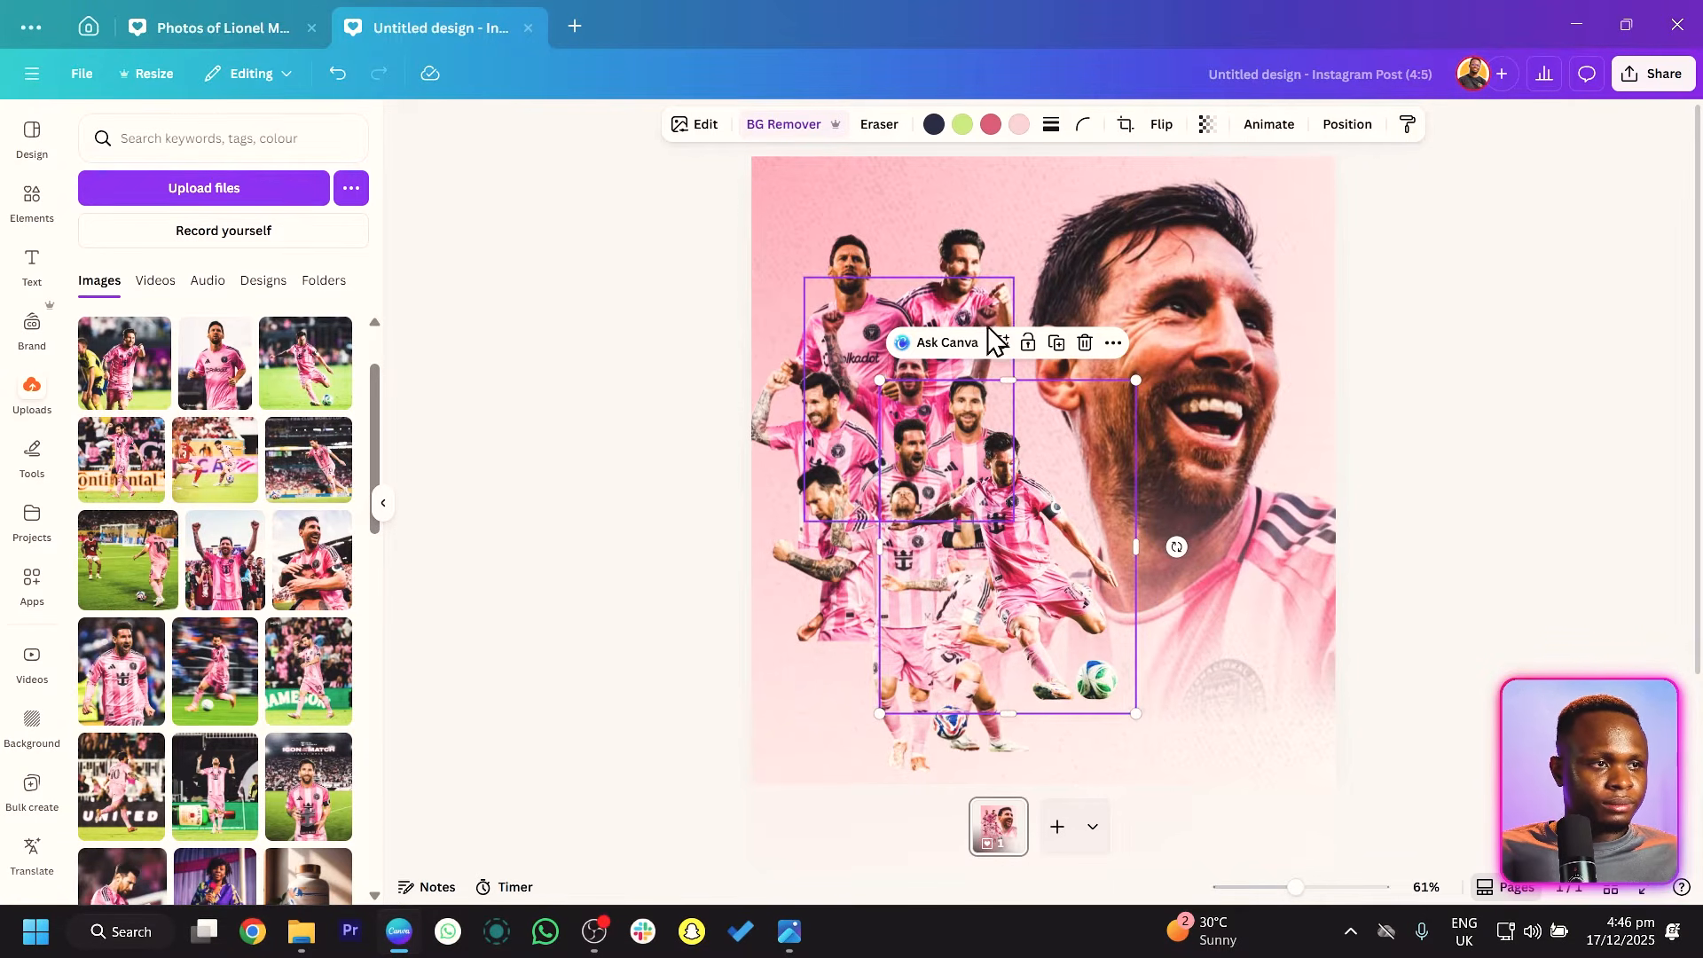
{"action": "left_click_drag", "start_coordinate": [1007, 379], "coordinate": [1009, 422]}
{"action": "left_click_drag", "start_coordinate": [1020, 564], "coordinate": [802, 615]}
{"action": "left_click_drag", "start_coordinate": [918, 475], "coordinate": [887, 581]}
{"action": "left_click", "coordinate": [904, 572]}
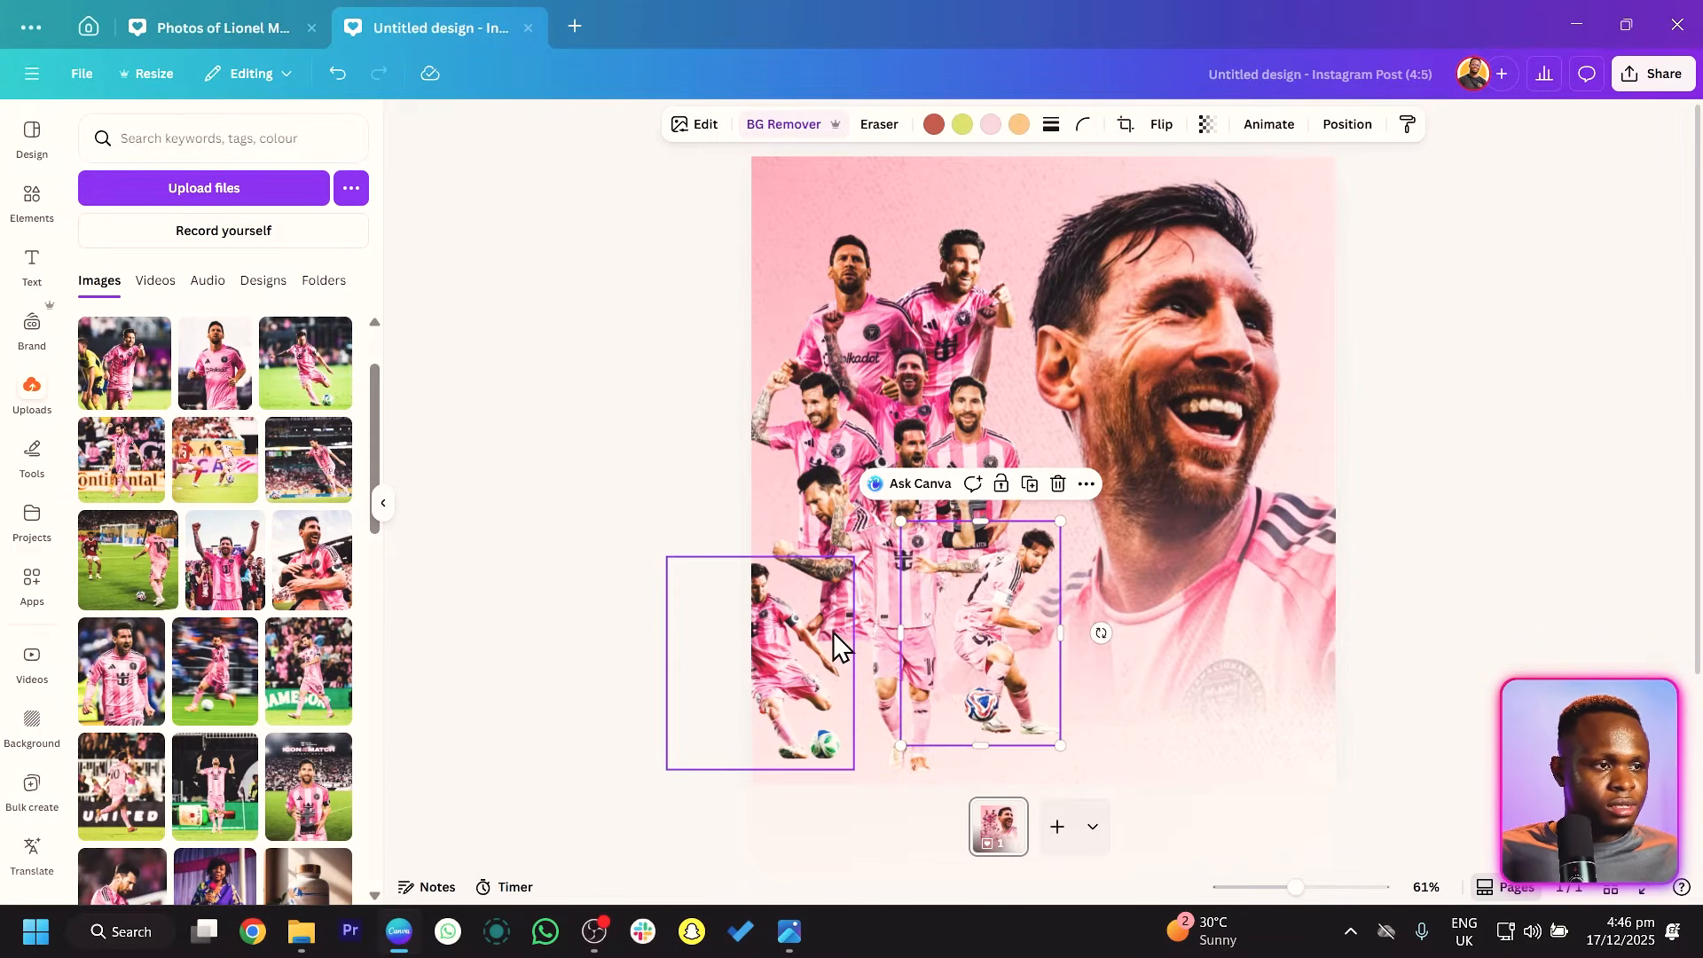
{"action": "left_click_drag", "start_coordinate": [791, 656], "coordinate": [821, 646]}
Move the large portrait aside, select all the small player cutouts together and shift them slightly up and right.
{"action": "left_click_drag", "start_coordinate": [1201, 430], "coordinate": [1359, 413]}
{"action": "left_click_drag", "start_coordinate": [1269, 528], "coordinate": [1343, 450]}
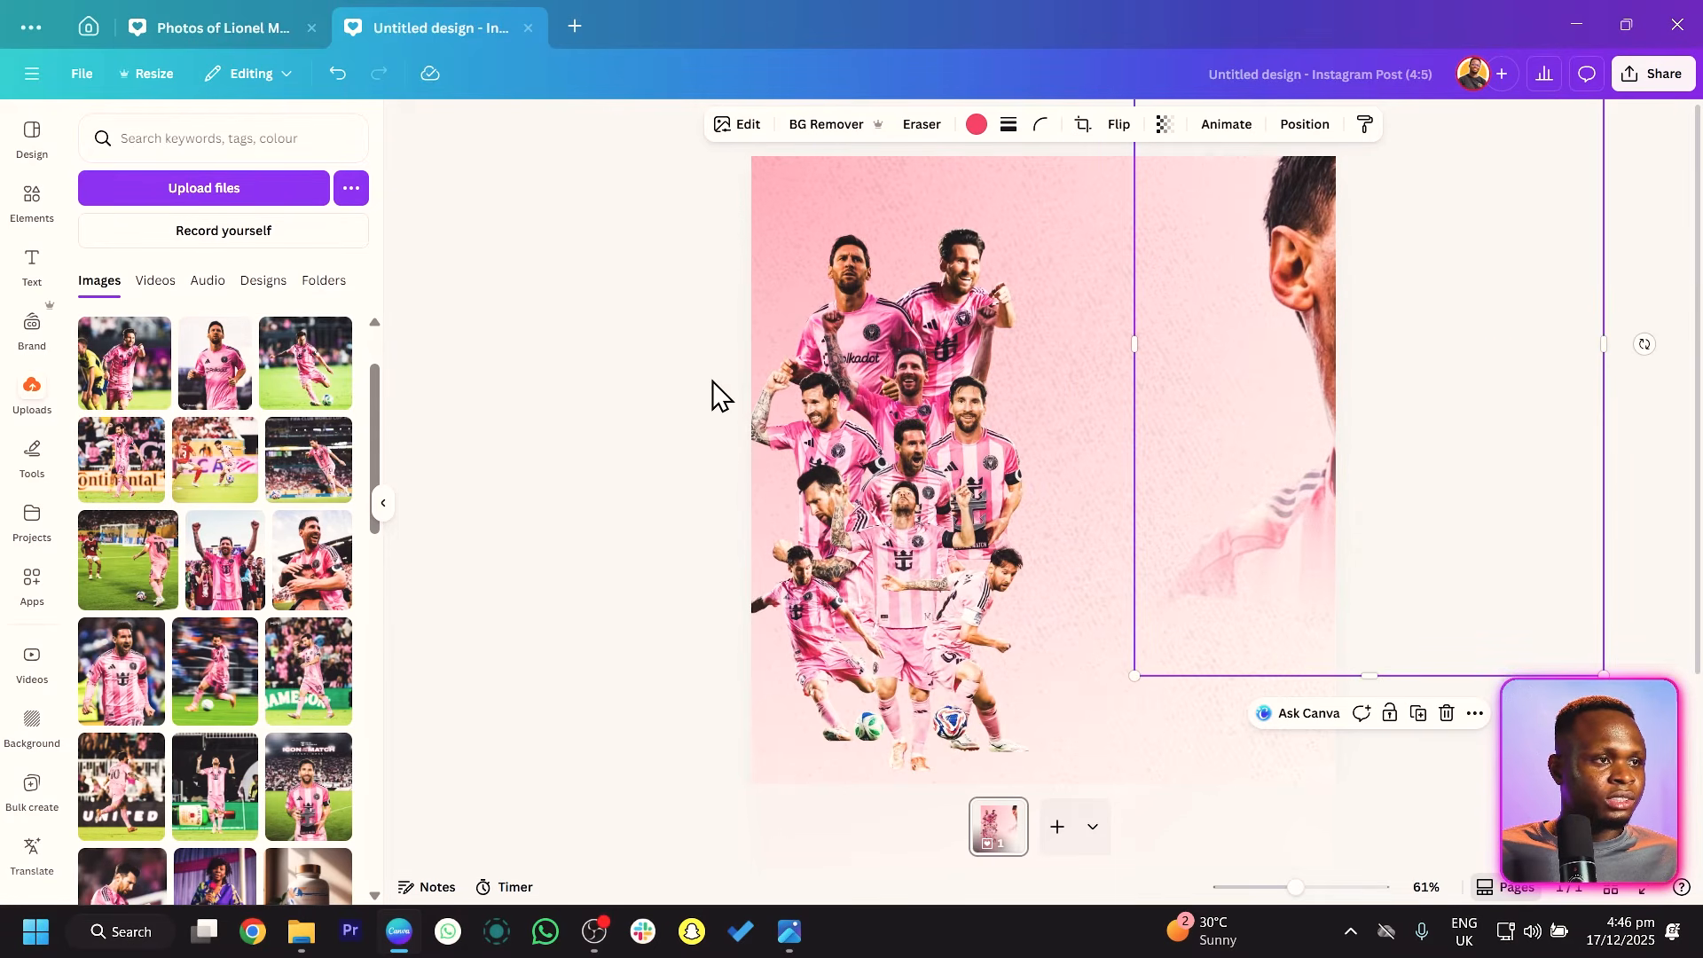
{"action": "left_click_drag", "start_coordinate": [639, 237], "coordinate": [1032, 774]}
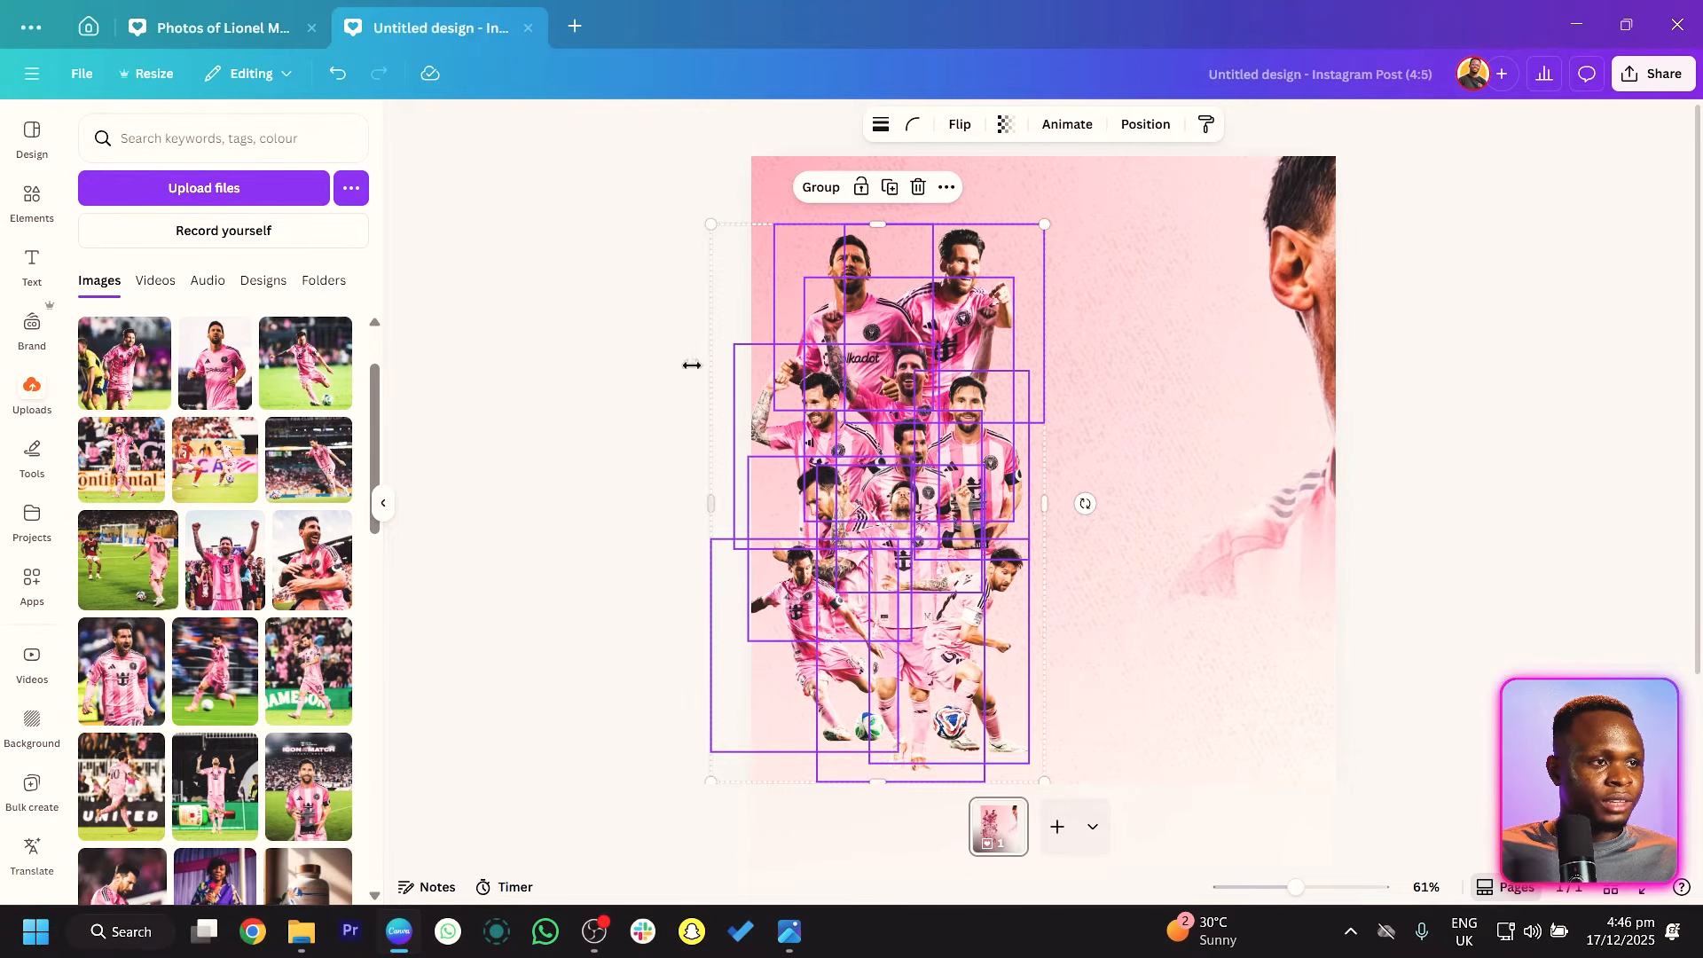
{"action": "left_click", "coordinate": [627, 241]}
{"action": "left_click_drag", "start_coordinate": [622, 222], "coordinate": [1020, 740]}
{"action": "left_click_drag", "start_coordinate": [889, 667], "coordinate": [911, 637]}
Bring the large portrait back behind the cutouts, enlarge it and let it fill the poster's right side up to the top edge.
{"action": "left_click", "coordinate": [1296, 518]}
{"action": "left_click_drag", "start_coordinate": [1296, 518], "coordinate": [971, 666]}
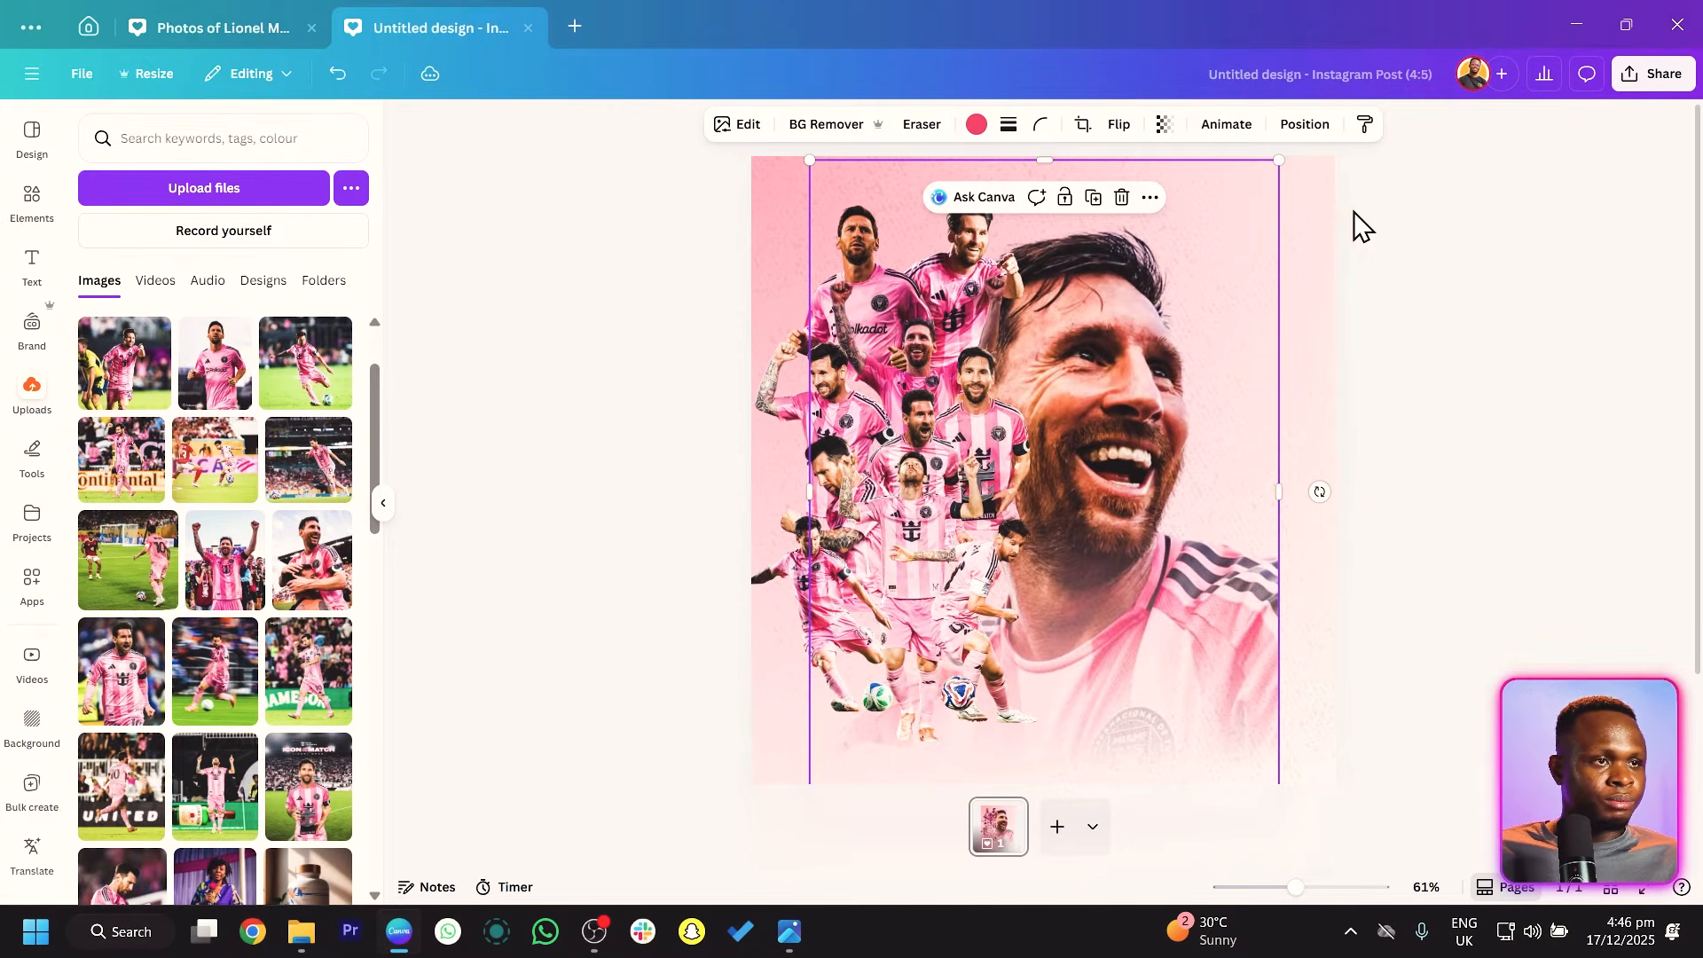
{"action": "left_click_drag", "start_coordinate": [1277, 162], "coordinate": [1455, 148]}
{"action": "left_click_drag", "start_coordinate": [1233, 350], "coordinate": [1228, 323]}
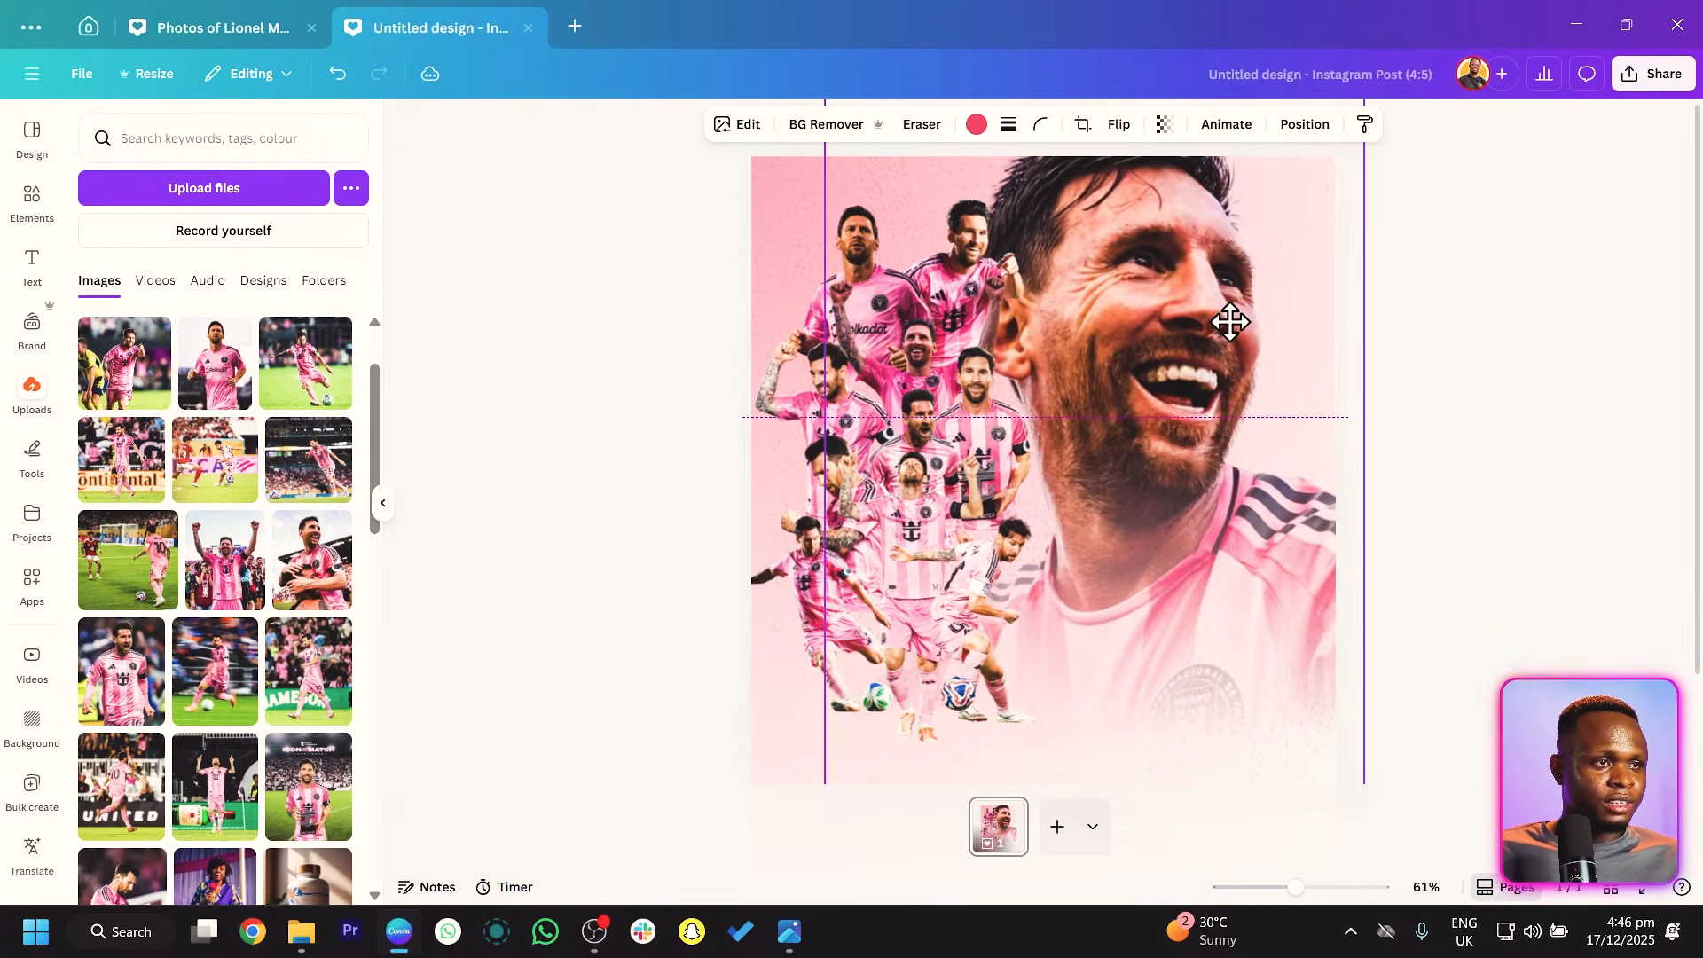
Lower and slightly enlarge the full-body cutout, and nudge the top-right cutout of the group slightly to the left.
{"action": "left_click", "coordinate": [602, 621]}
{"action": "left_click", "coordinate": [912, 486]}
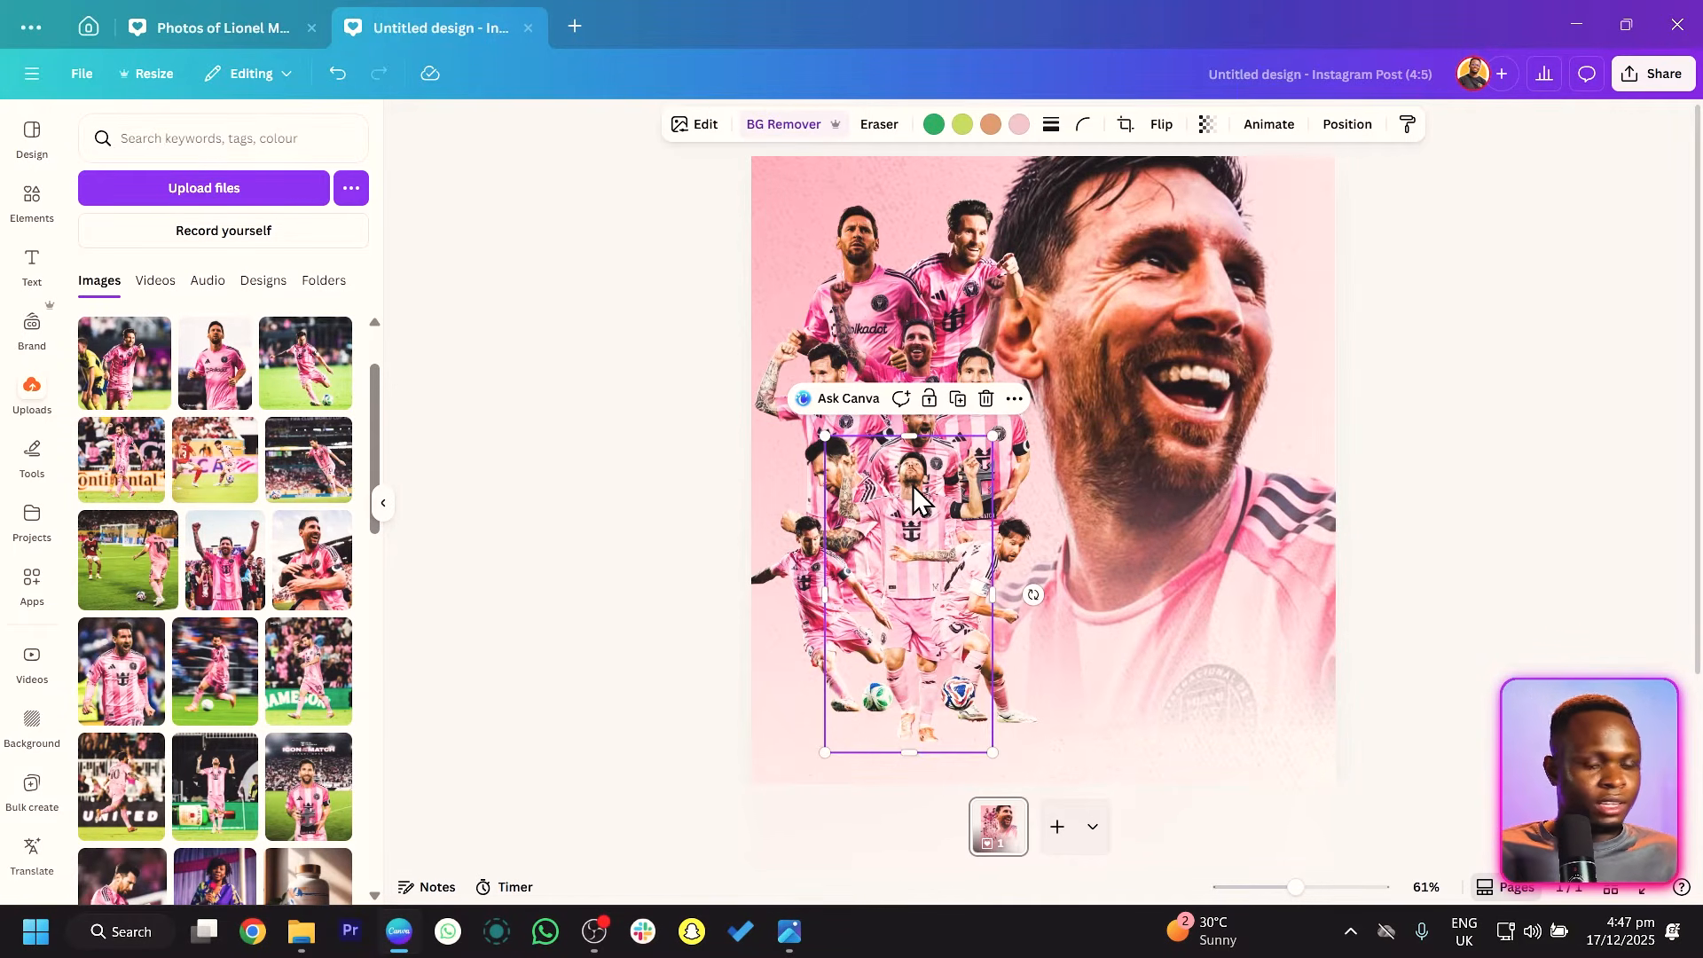
{"action": "left_click_drag", "start_coordinate": [902, 548], "coordinate": [898, 565]}
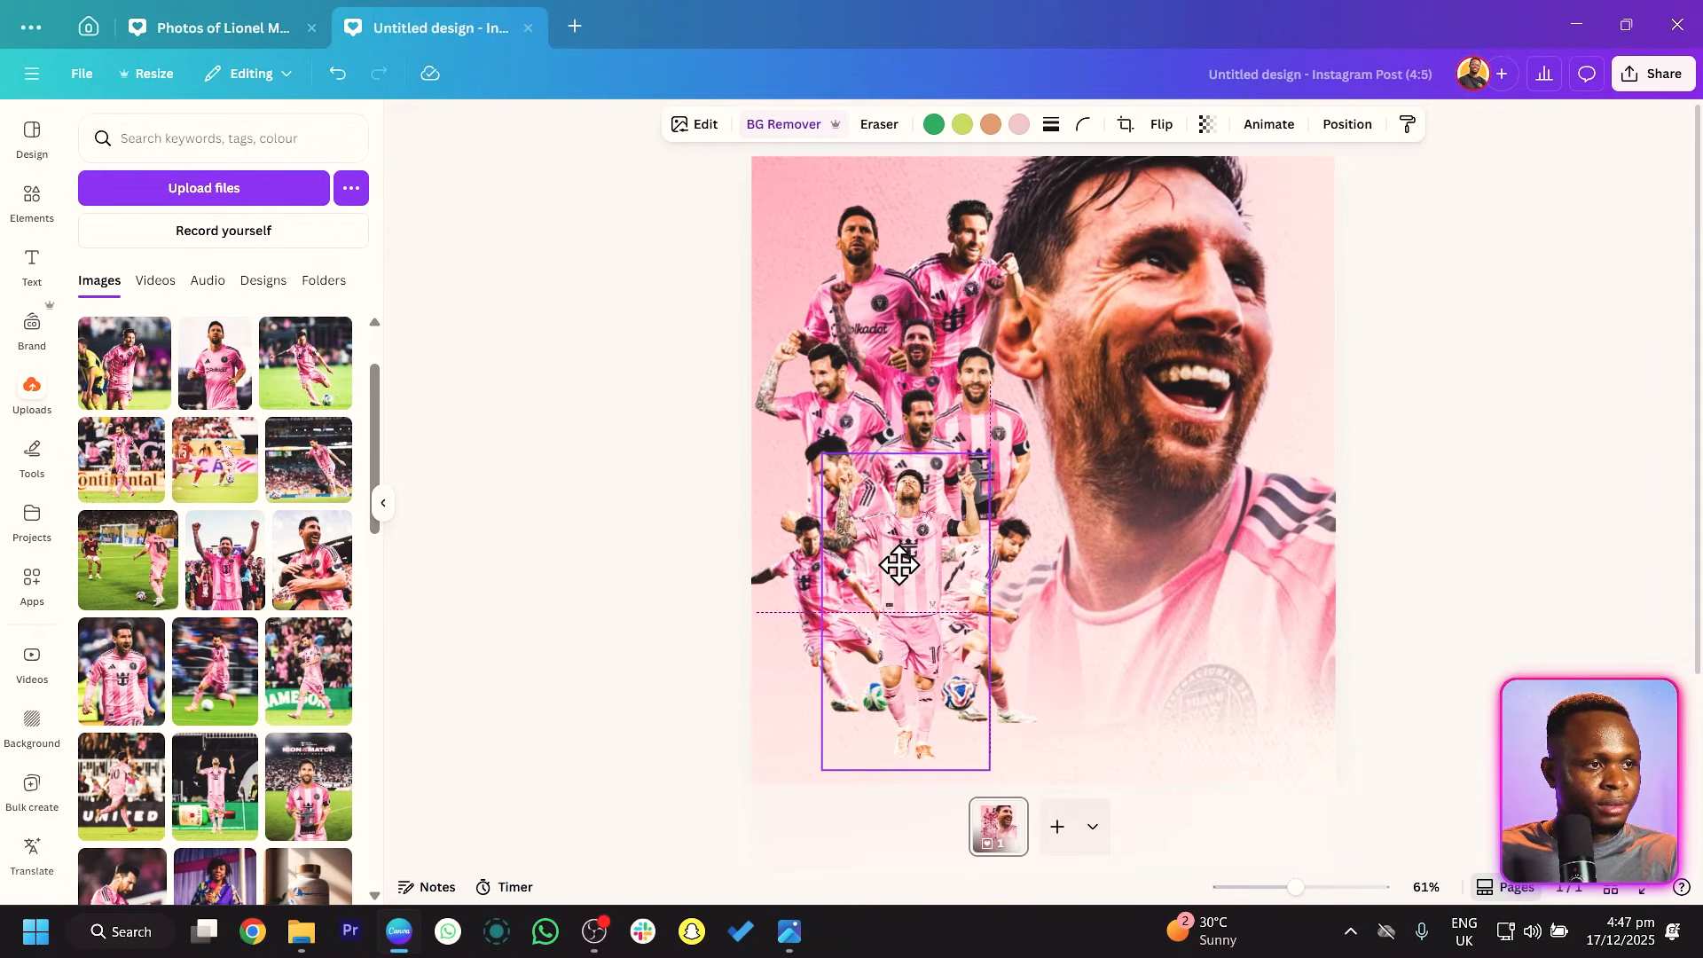
{"action": "left_click_drag", "start_coordinate": [990, 770], "coordinate": [994, 777]}
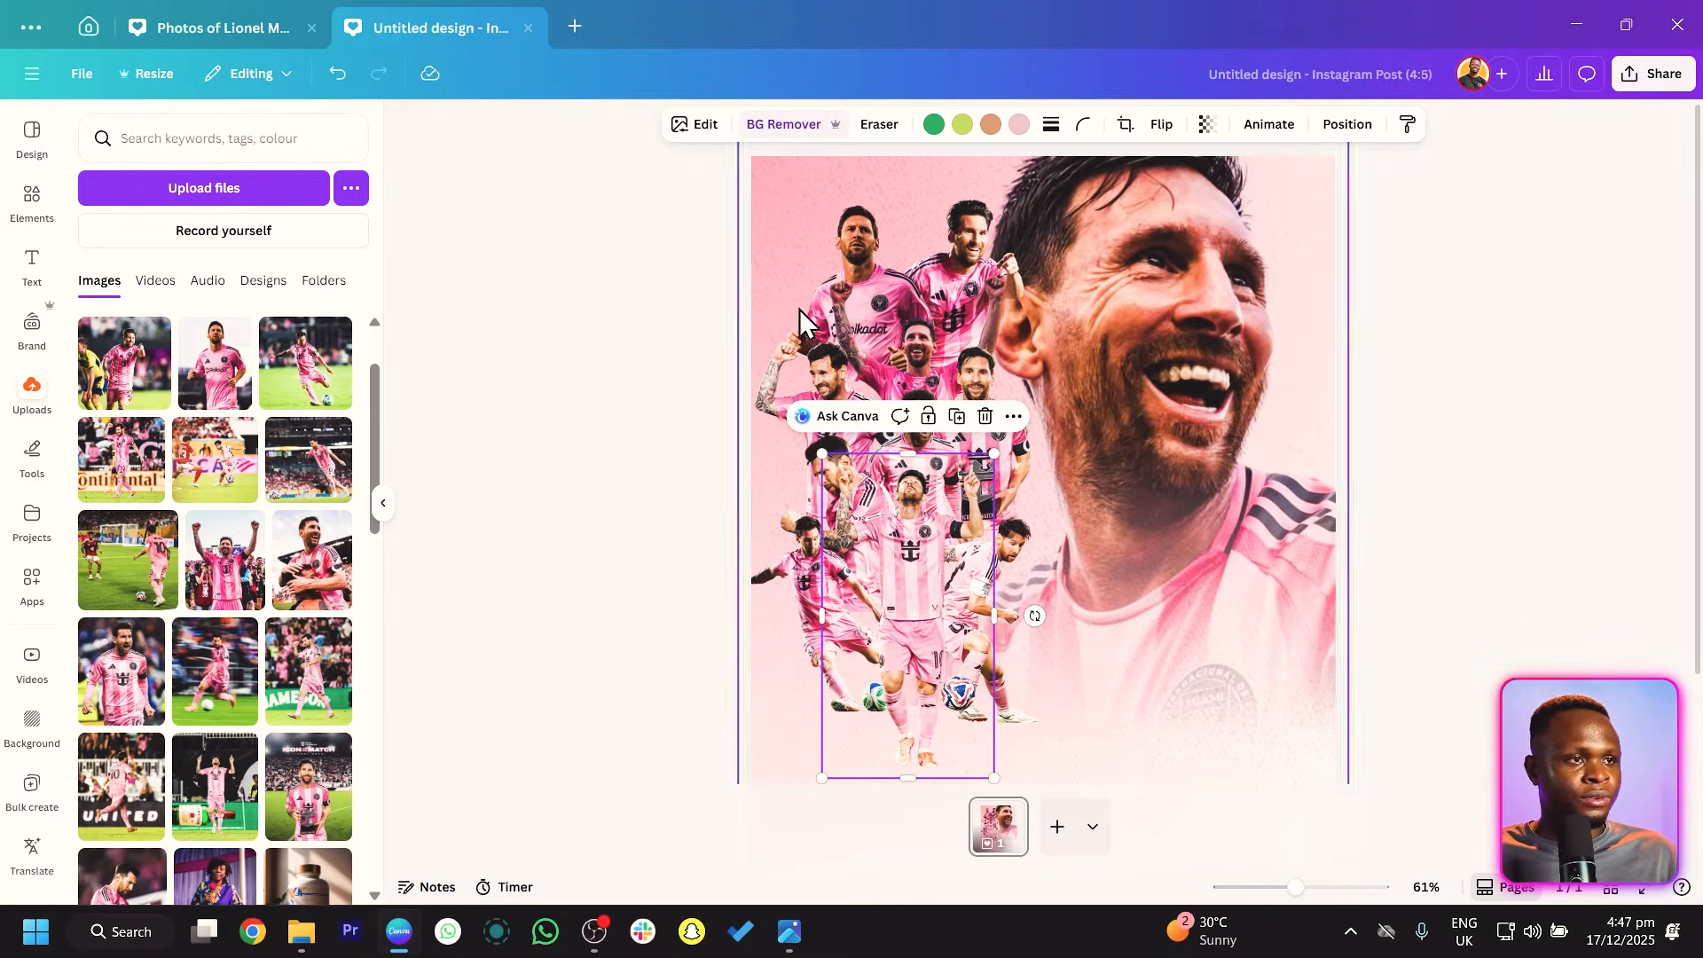
{"action": "left_click", "coordinate": [970, 229]}
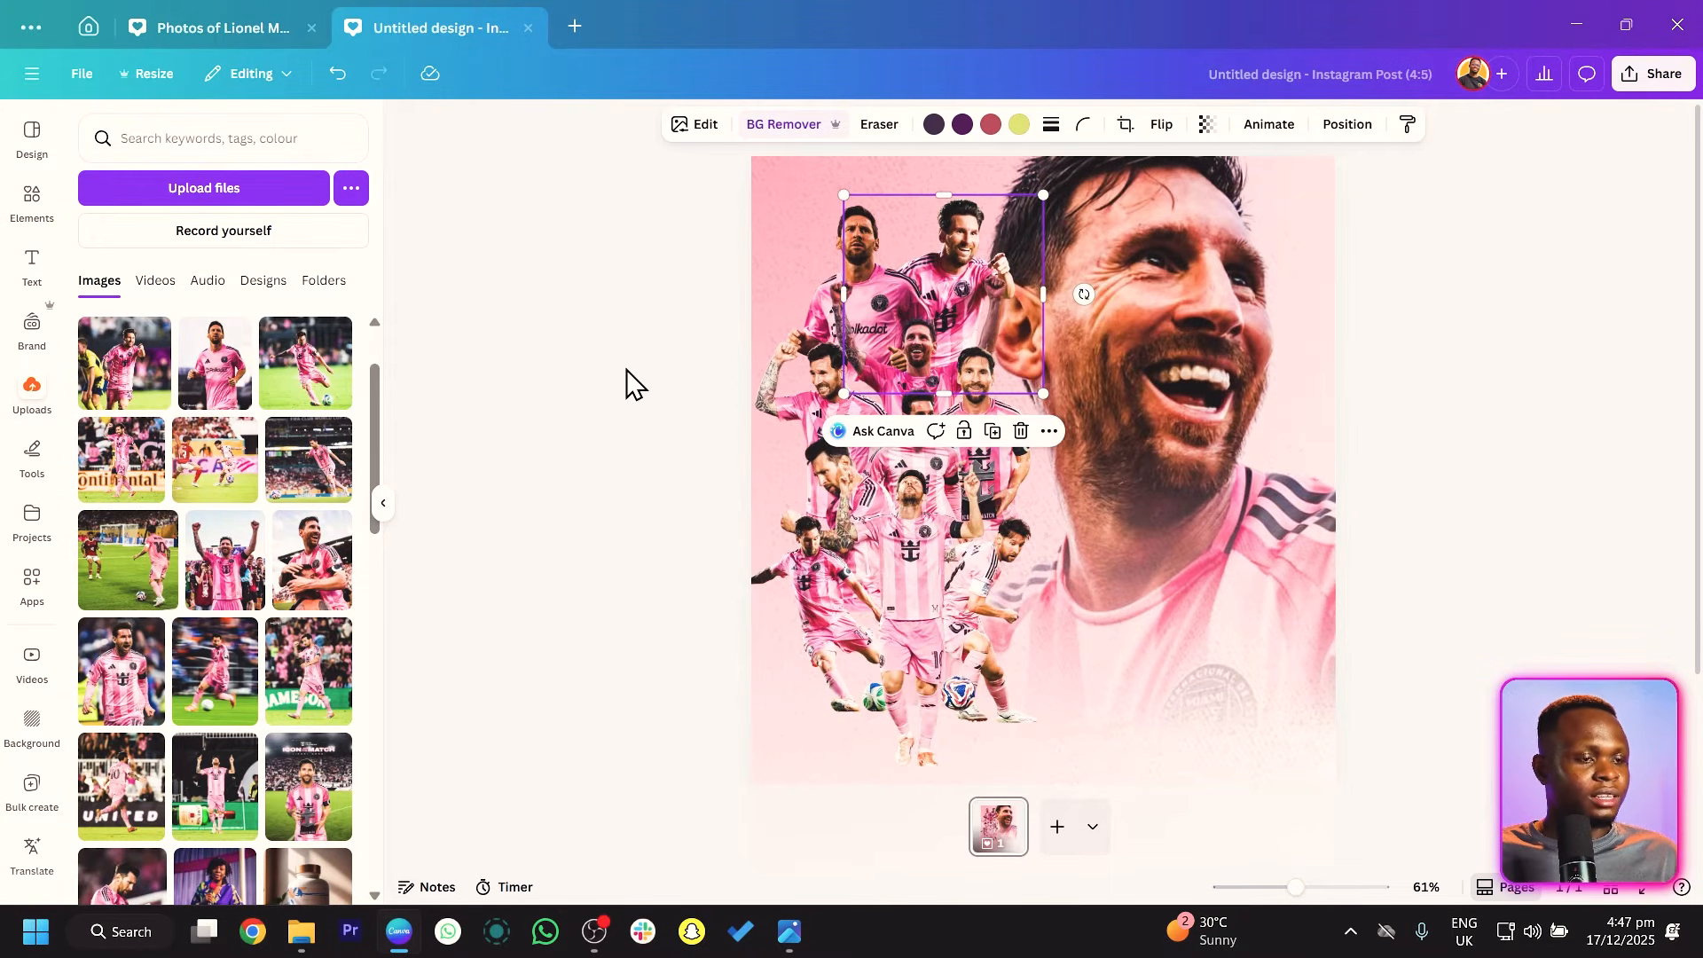
{"action": "left_click", "coordinate": [726, 450]}
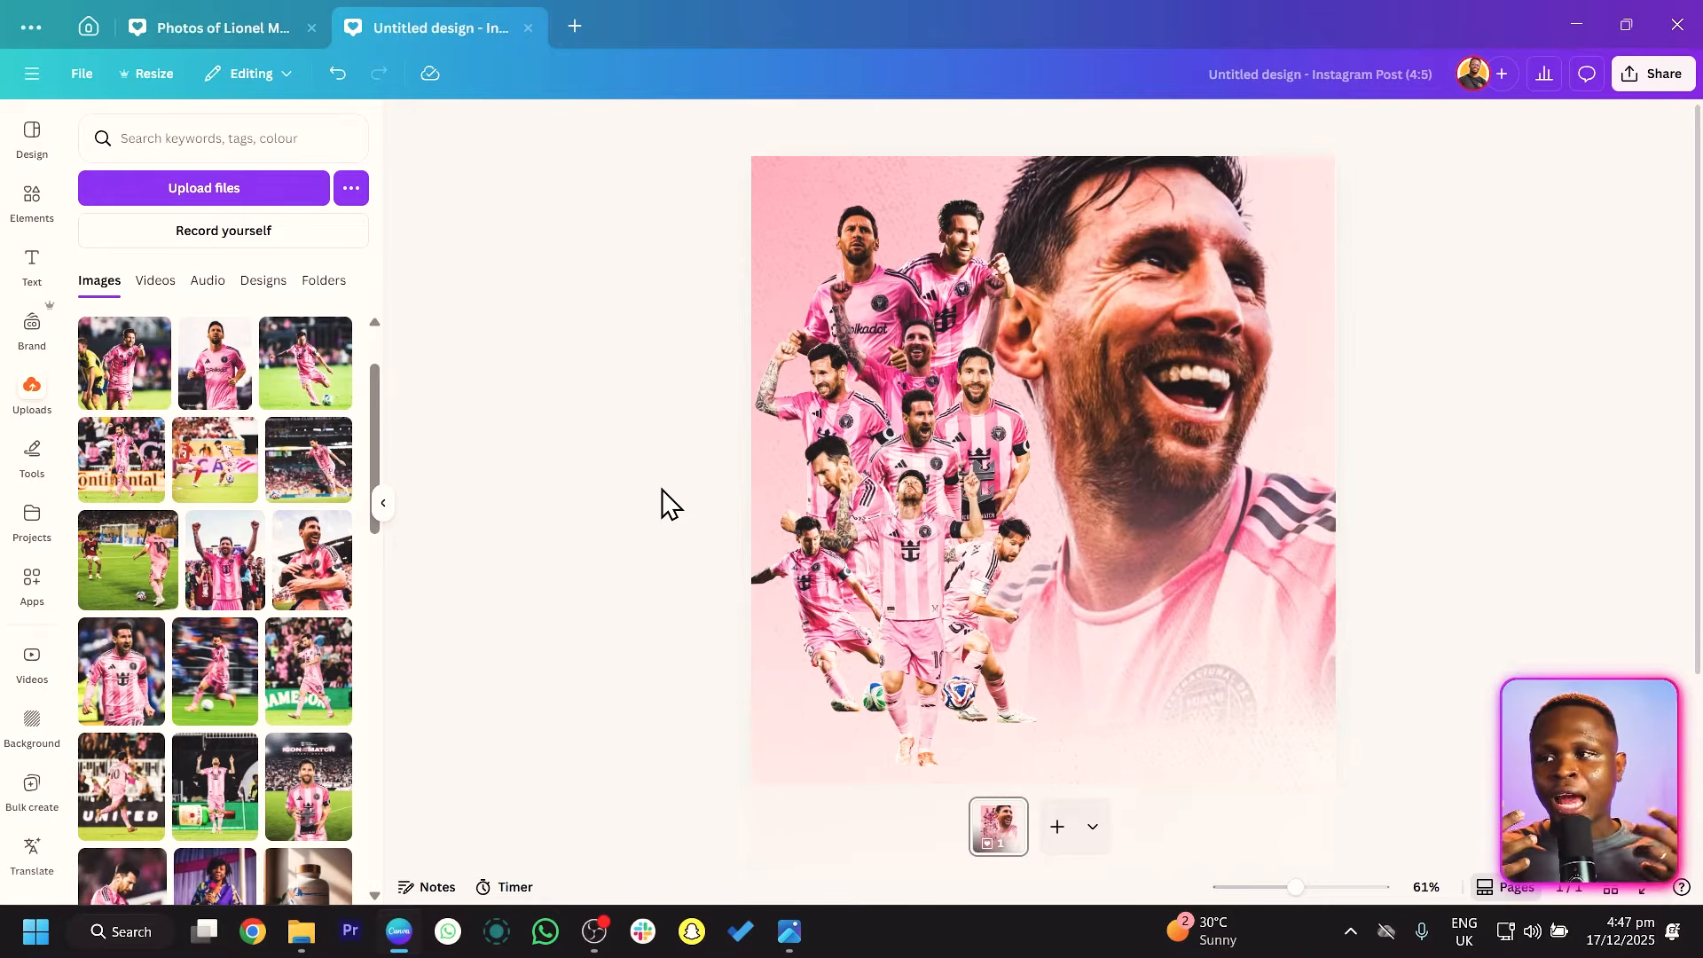
Warm up the large portrait by setting its white balance temperature to 36.
{"action": "left_click", "coordinate": [1185, 205]}
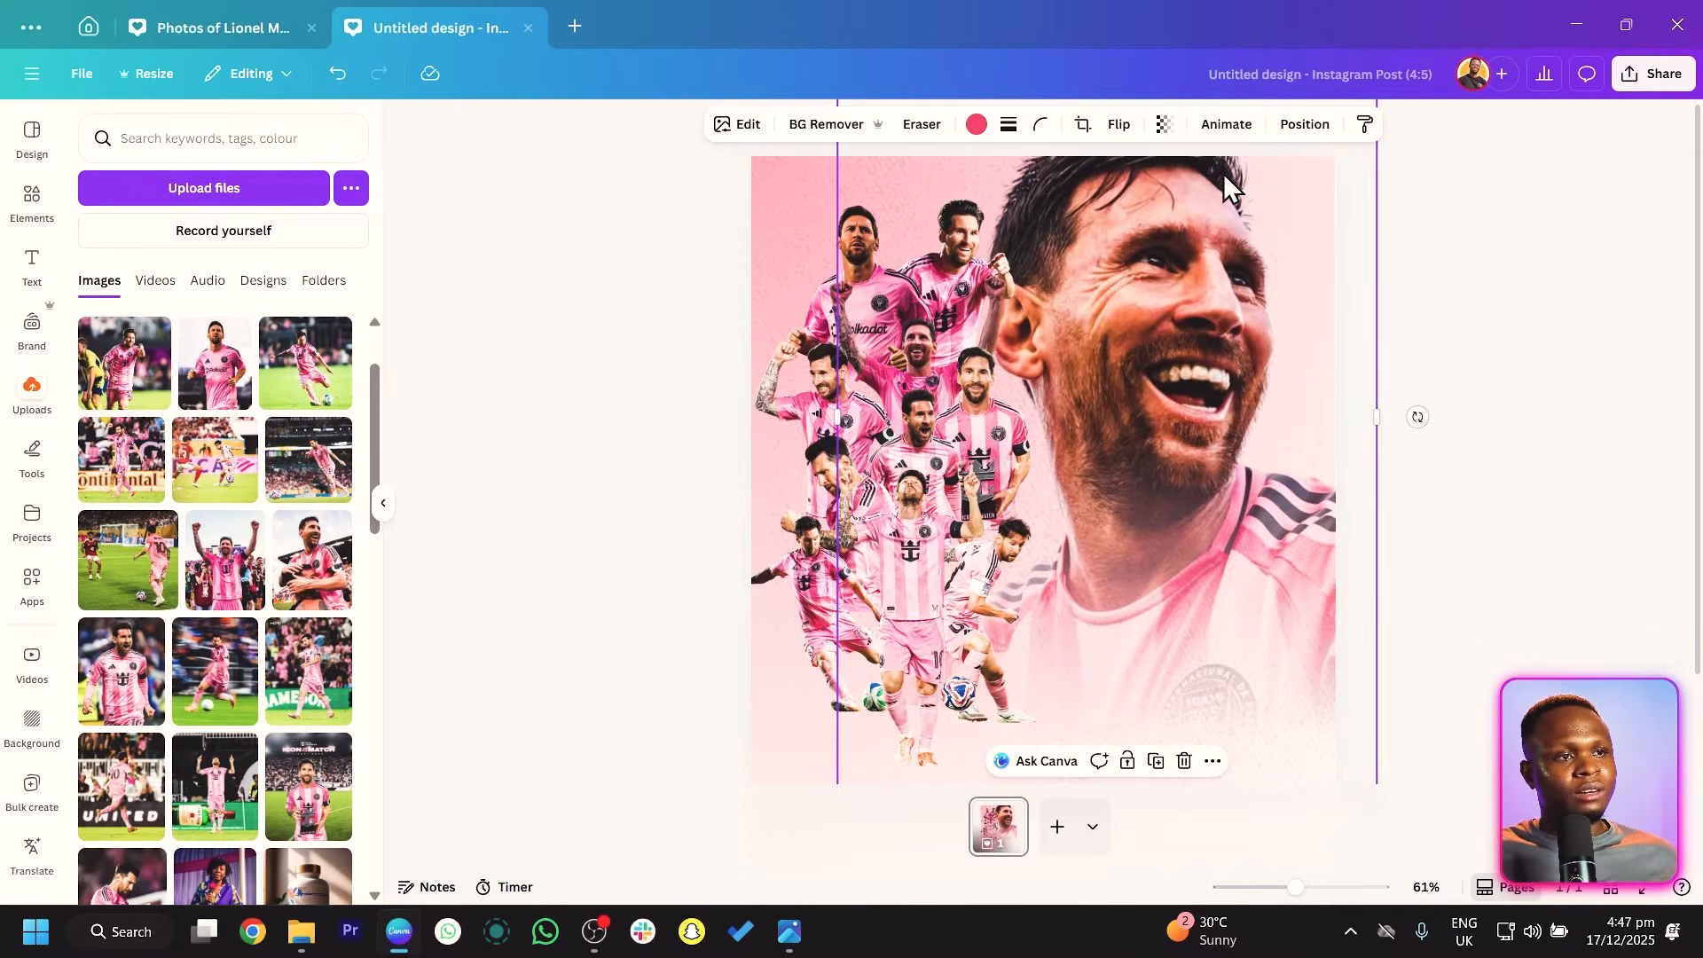
{"action": "left_click", "coordinate": [728, 125]}
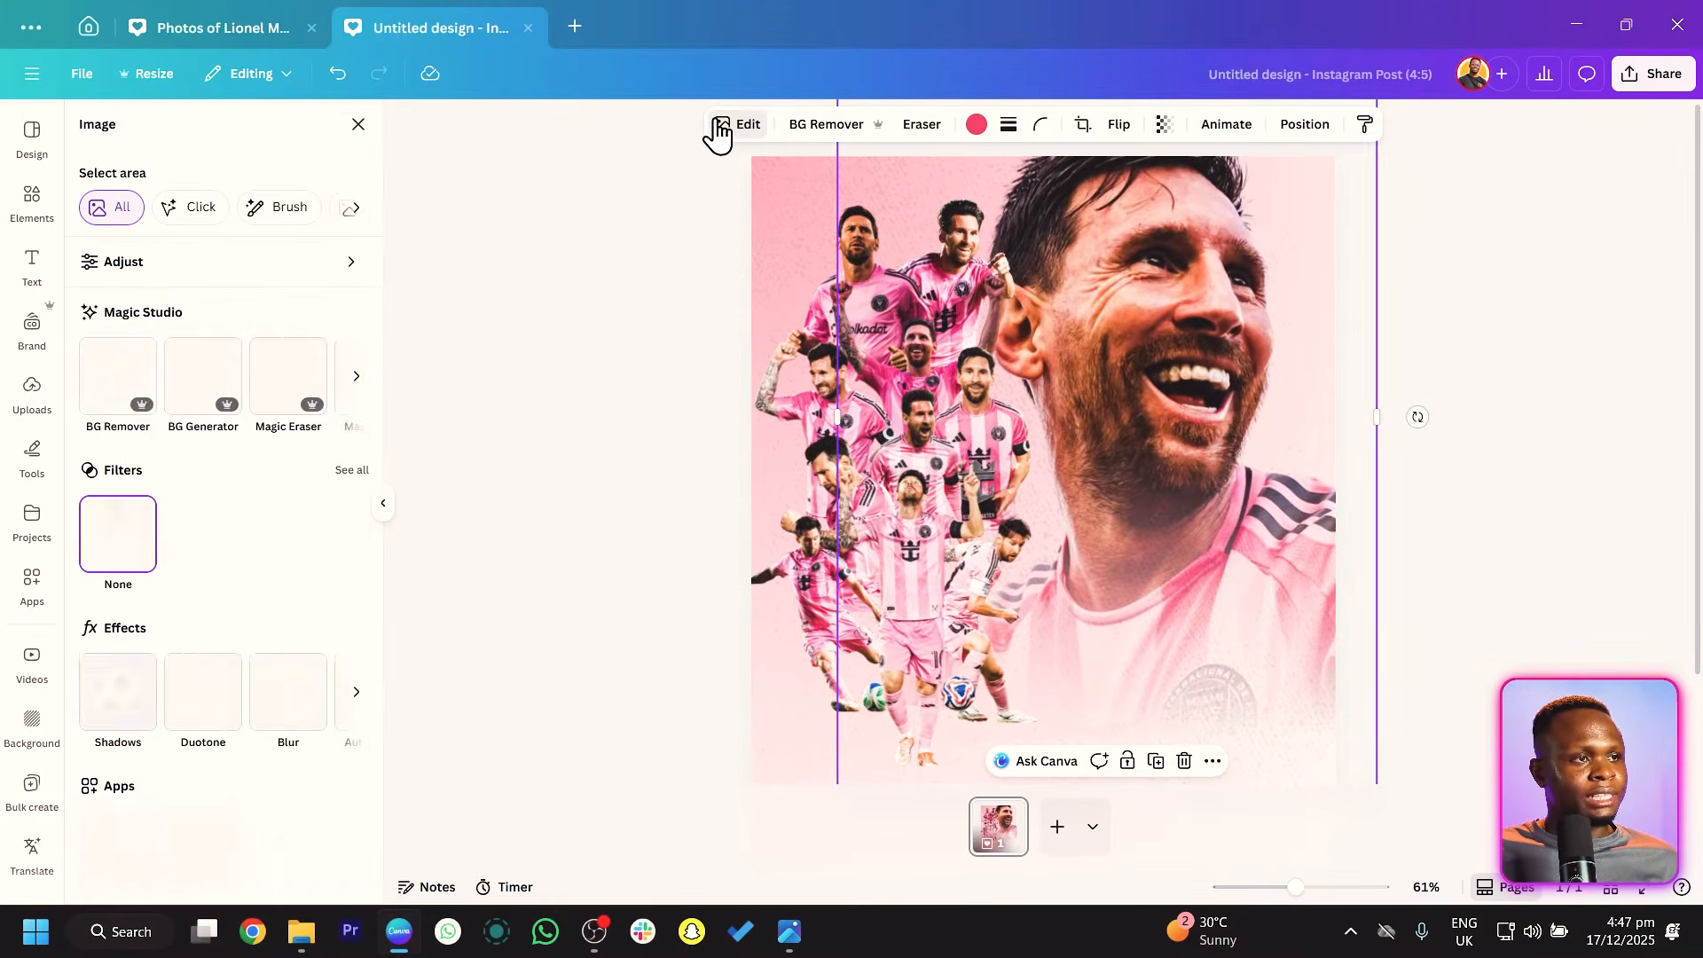
{"action": "left_click", "coordinate": [131, 266]}
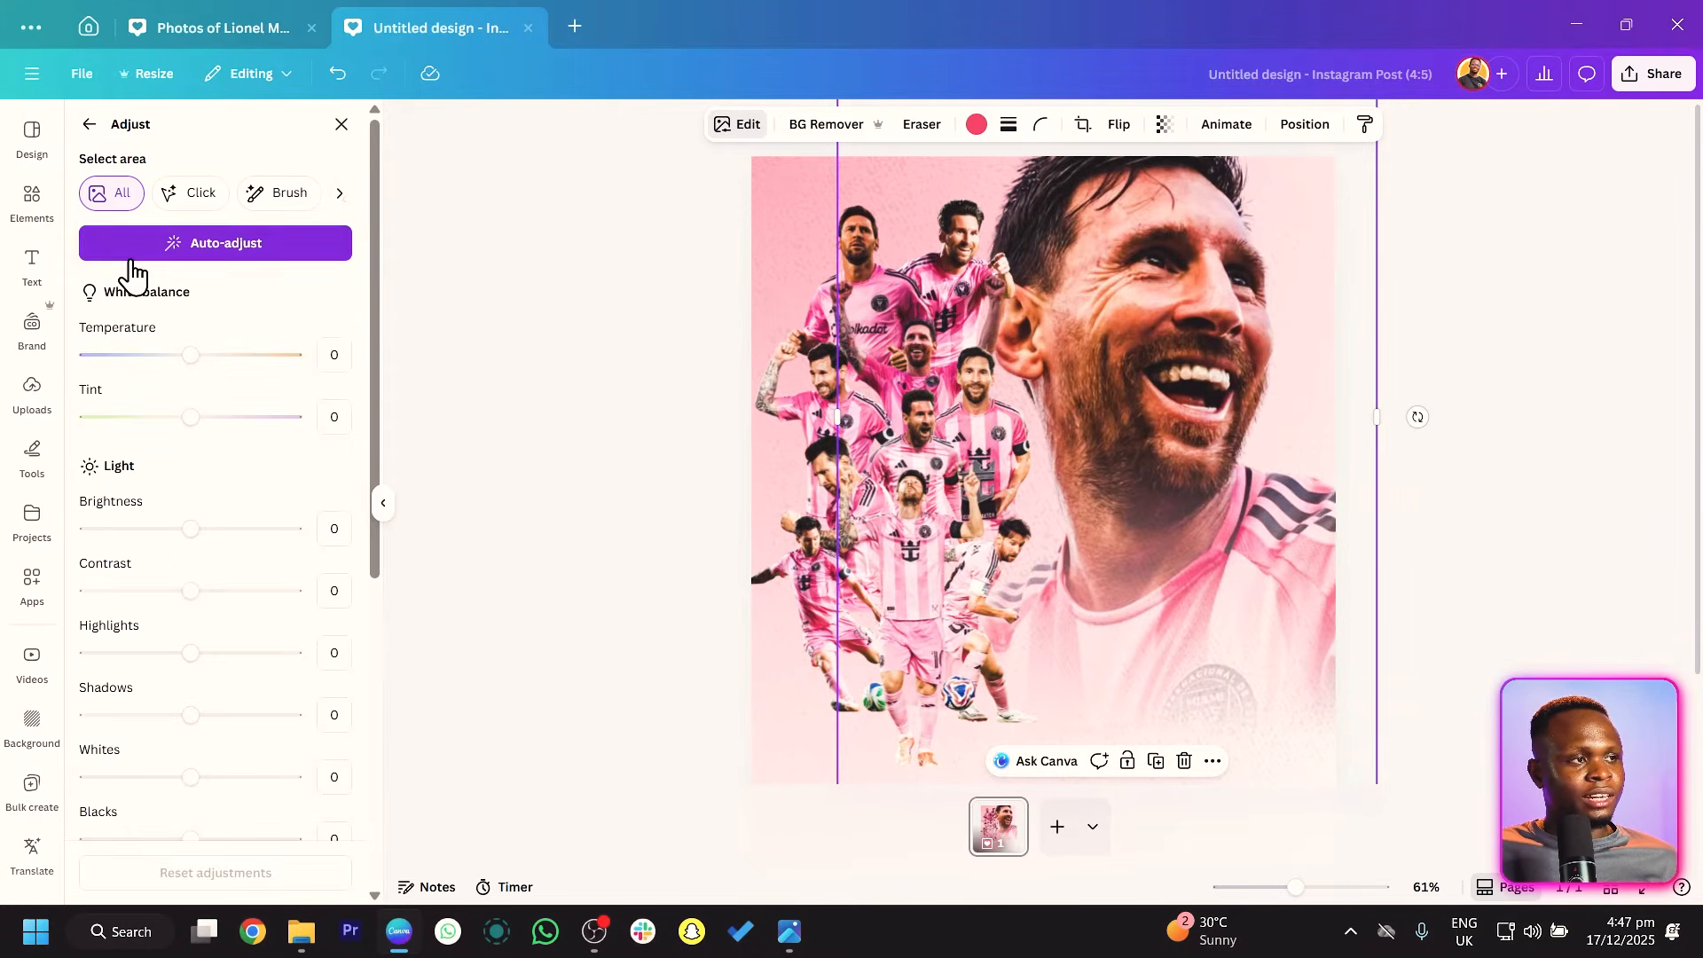
{"action": "scroll", "coordinate": [135, 541], "scroll_direction": "down", "scroll_amount": 1}
{"action": "scroll", "coordinate": [135, 542], "scroll_direction": "down", "scroll_amount": 1}
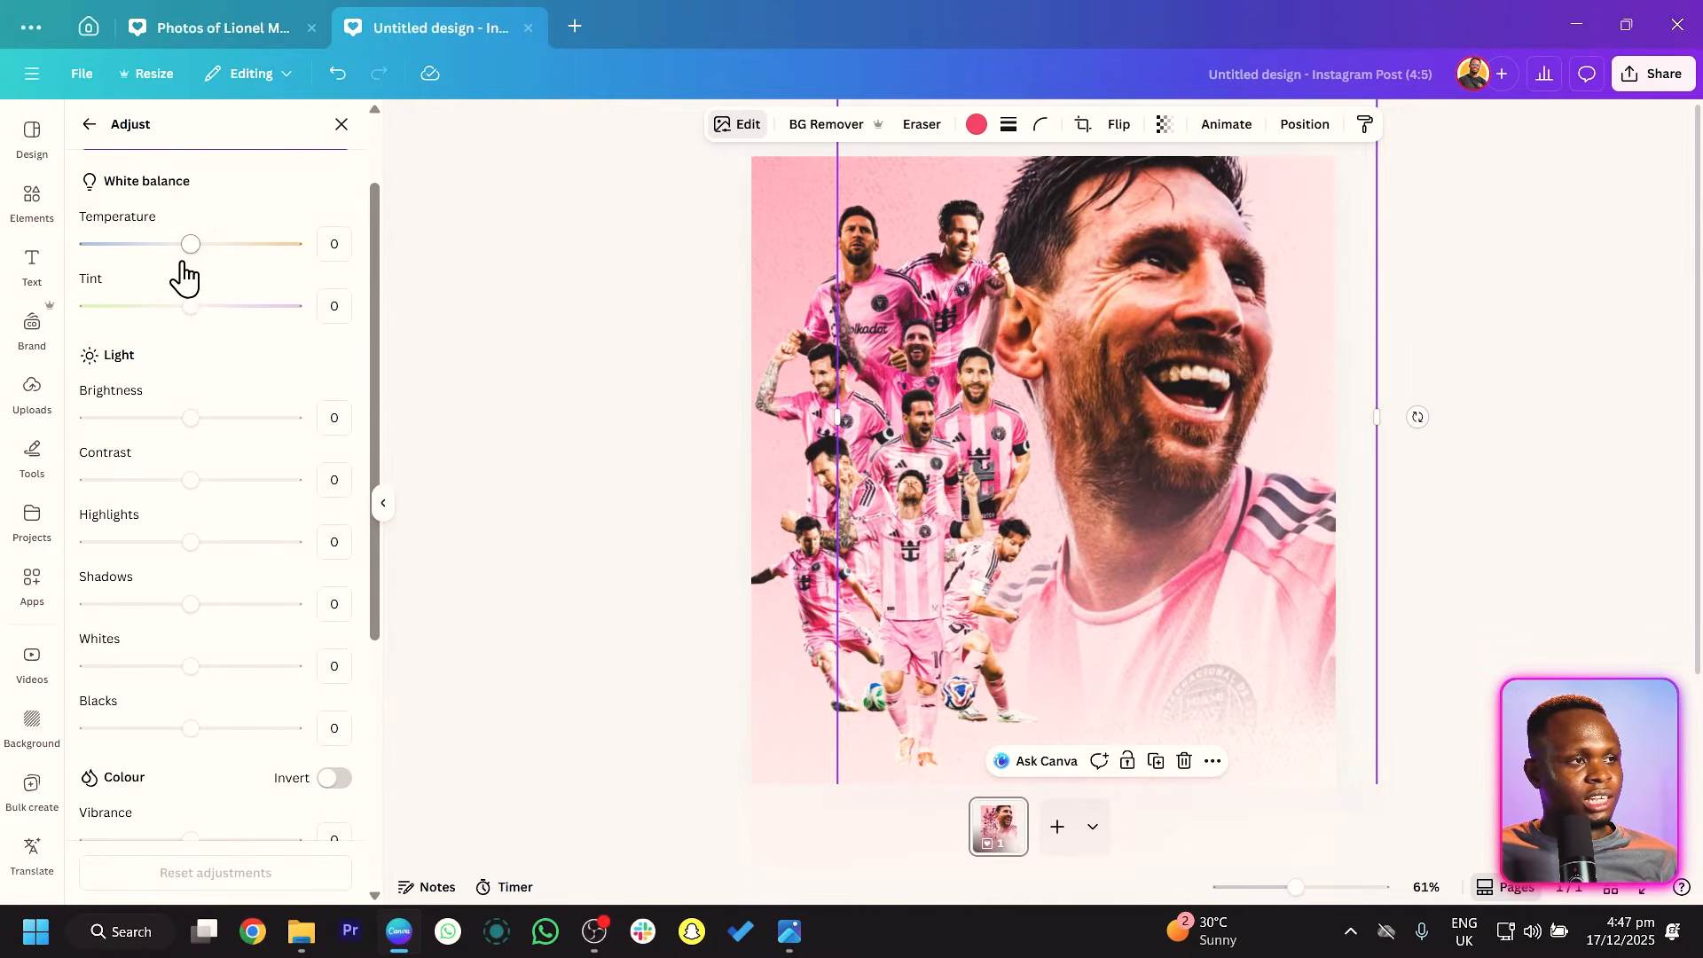
{"action": "left_click_drag", "start_coordinate": [195, 265], "coordinate": [233, 255]}
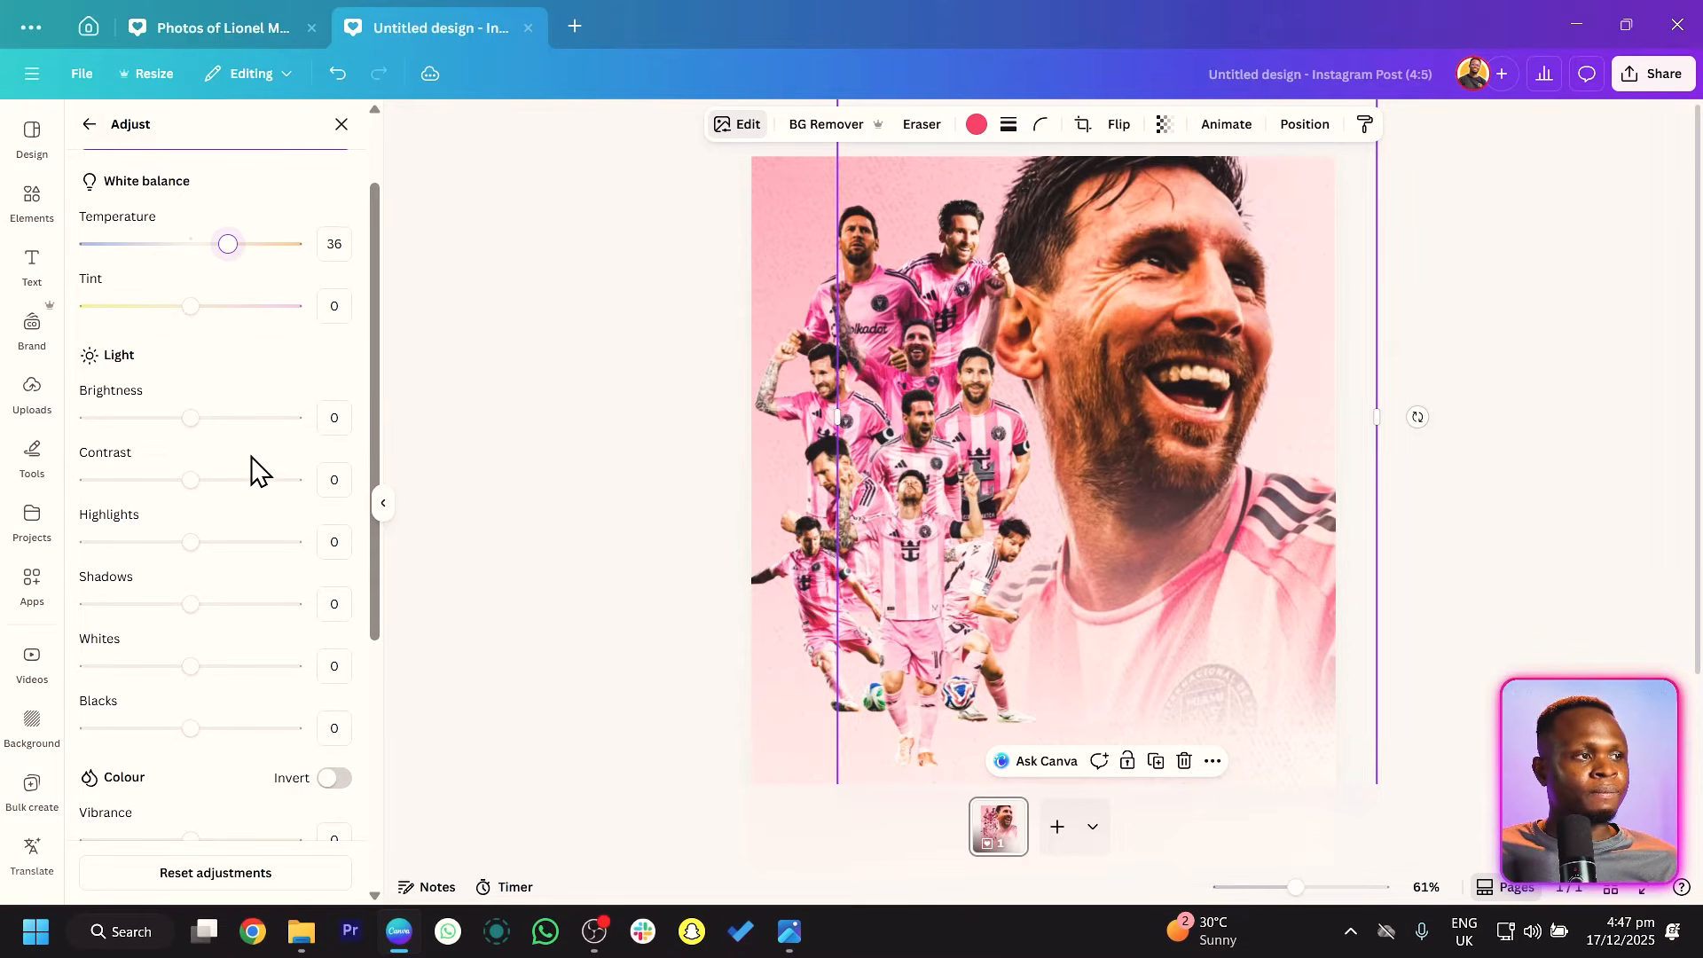
Set the large portrait's brightness to -13, contrast to 12 and shadows to 14.
{"action": "scroll", "coordinate": [254, 466], "scroll_direction": "down", "scroll_amount": 2}
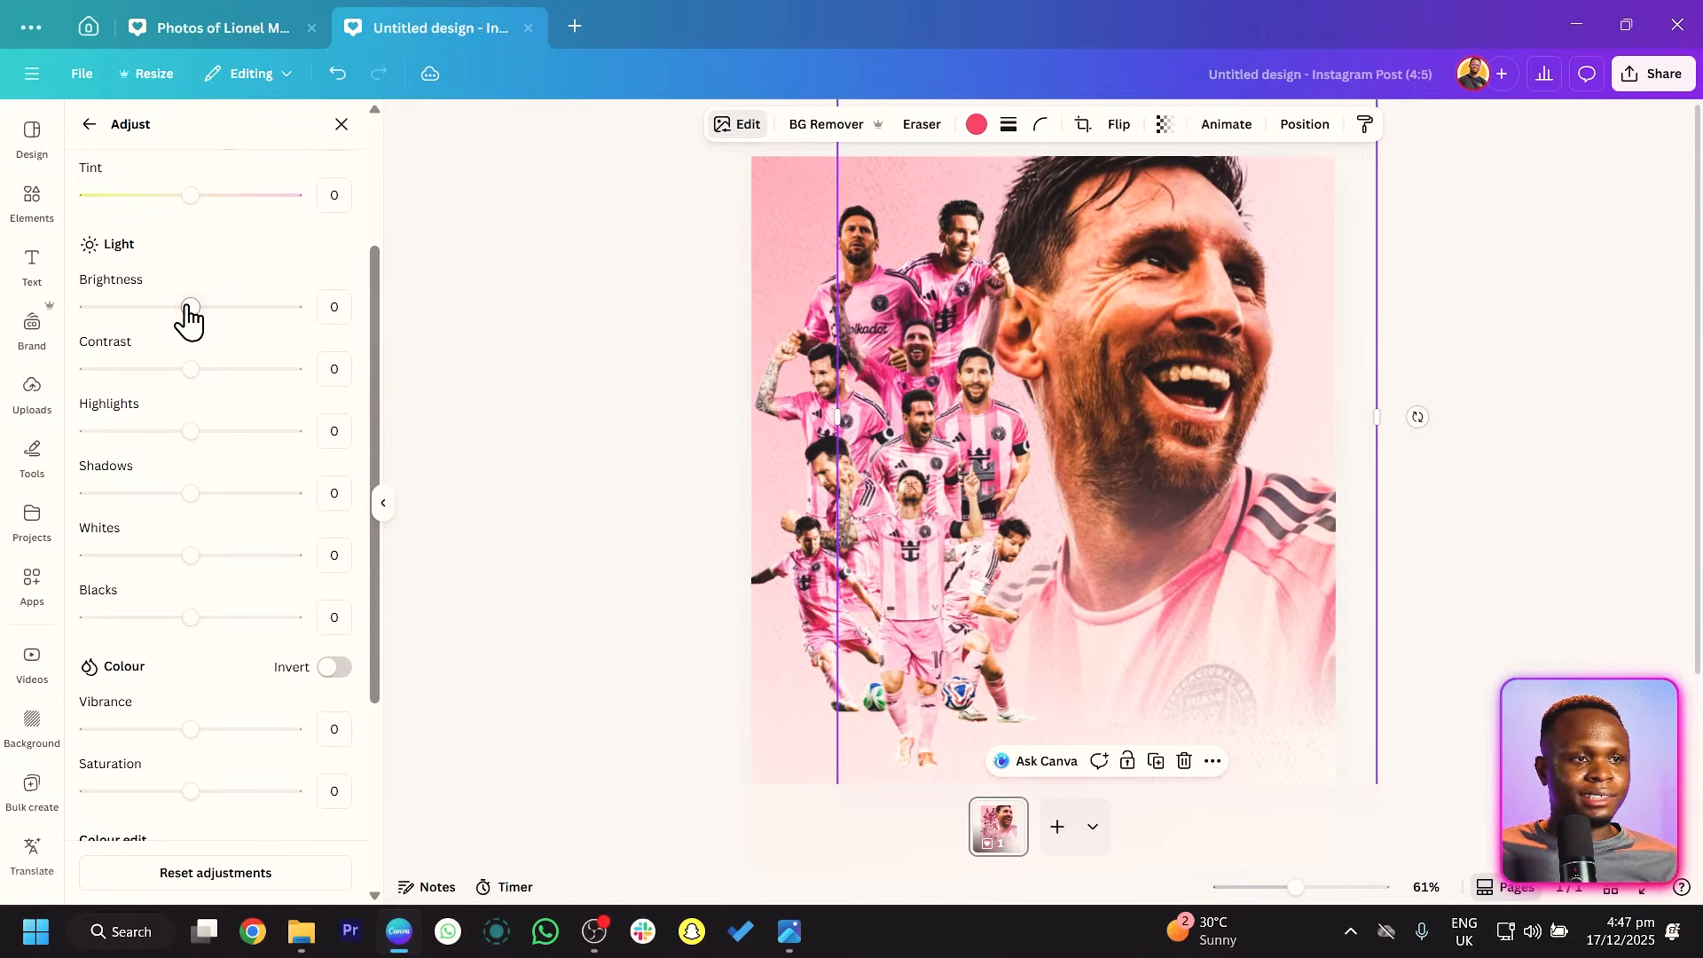
{"action": "left_click_drag", "start_coordinate": [190, 307], "coordinate": [180, 306]}
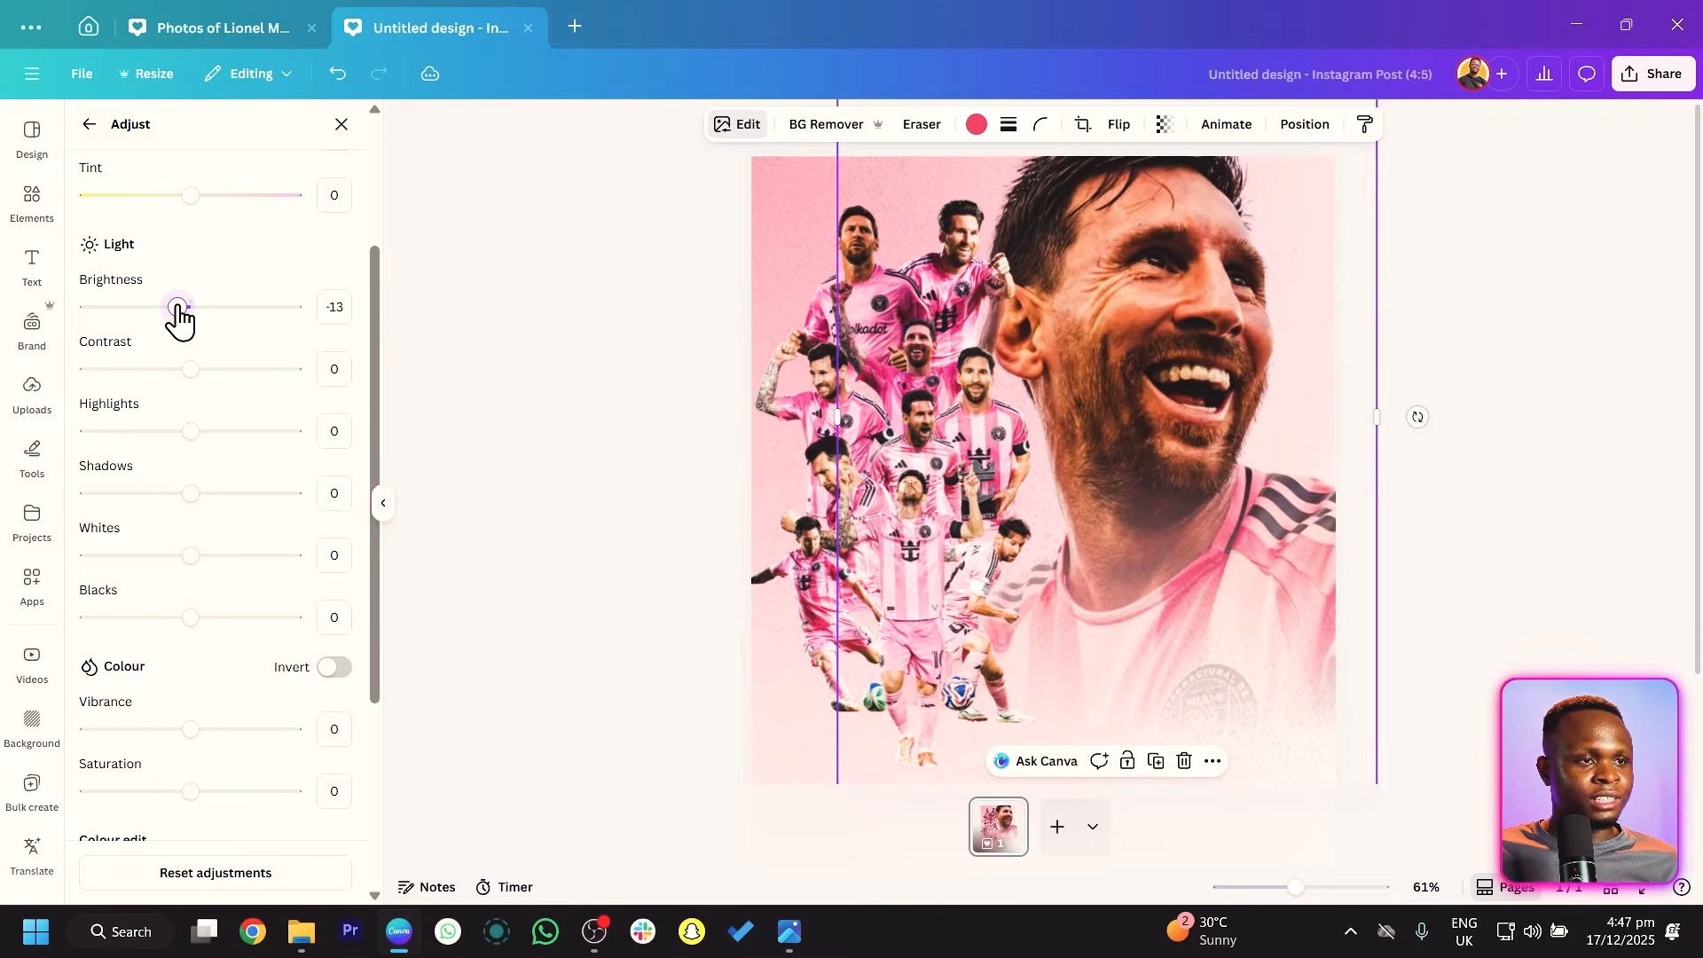
{"action": "left_click_drag", "start_coordinate": [190, 371], "coordinate": [203, 371]}
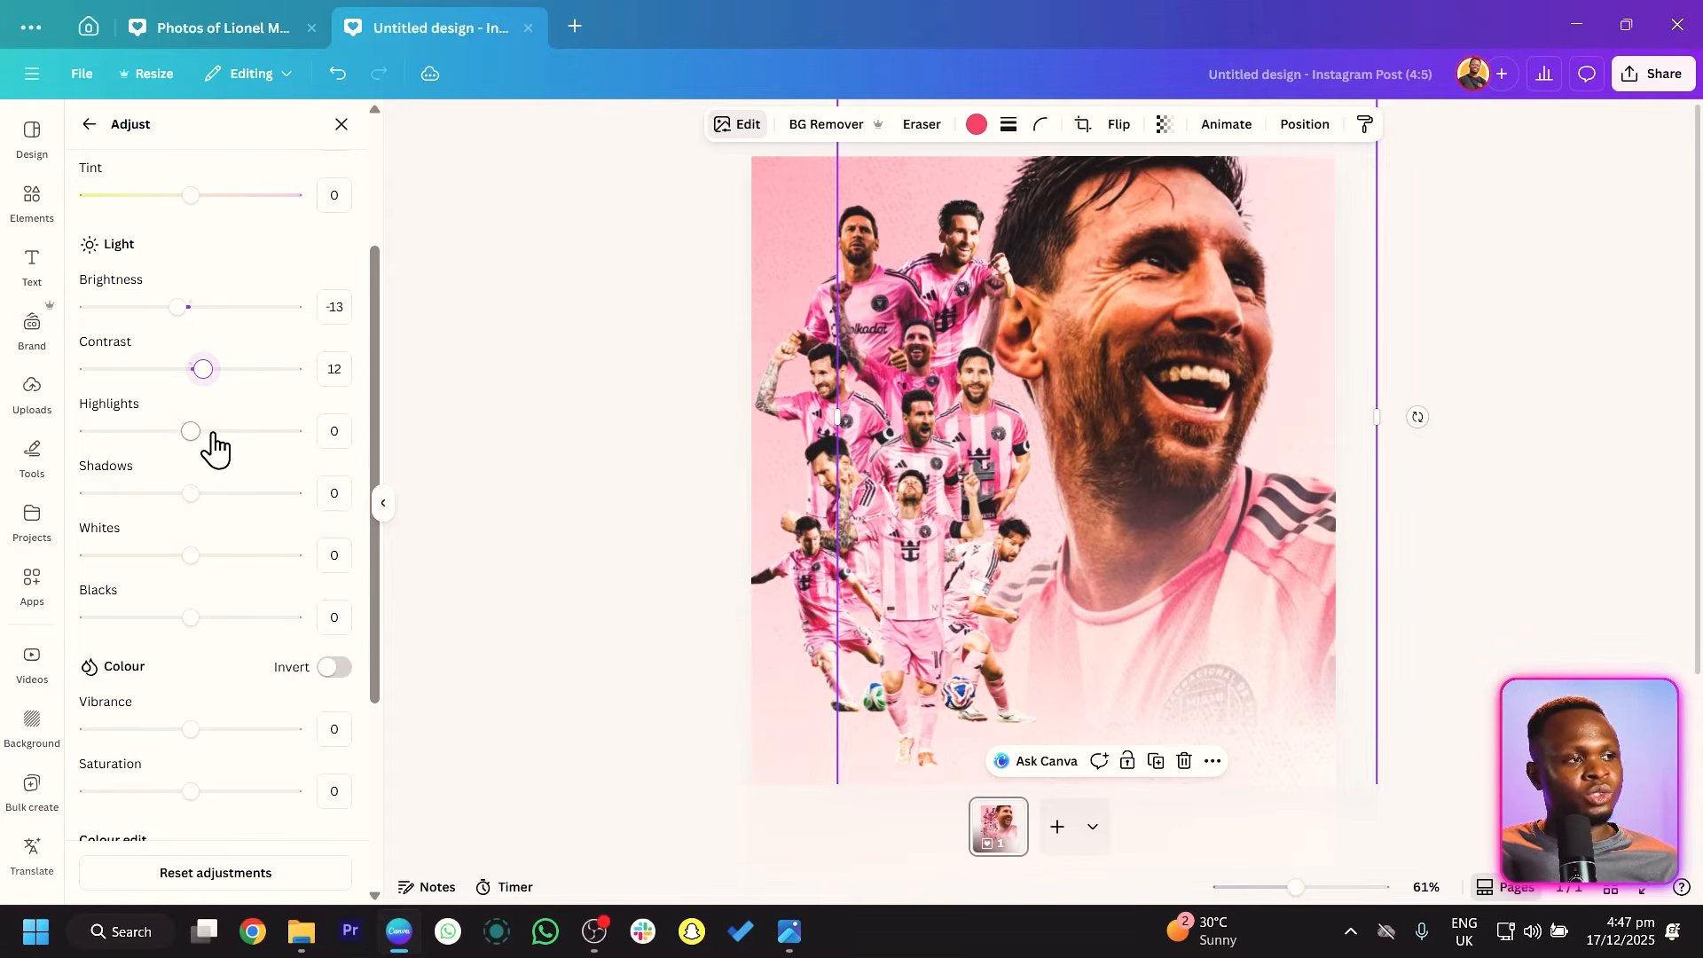
{"action": "left_click", "coordinate": [205, 493]}
{"action": "scroll", "coordinate": [183, 559], "scroll_direction": "down", "scroll_amount": 3}
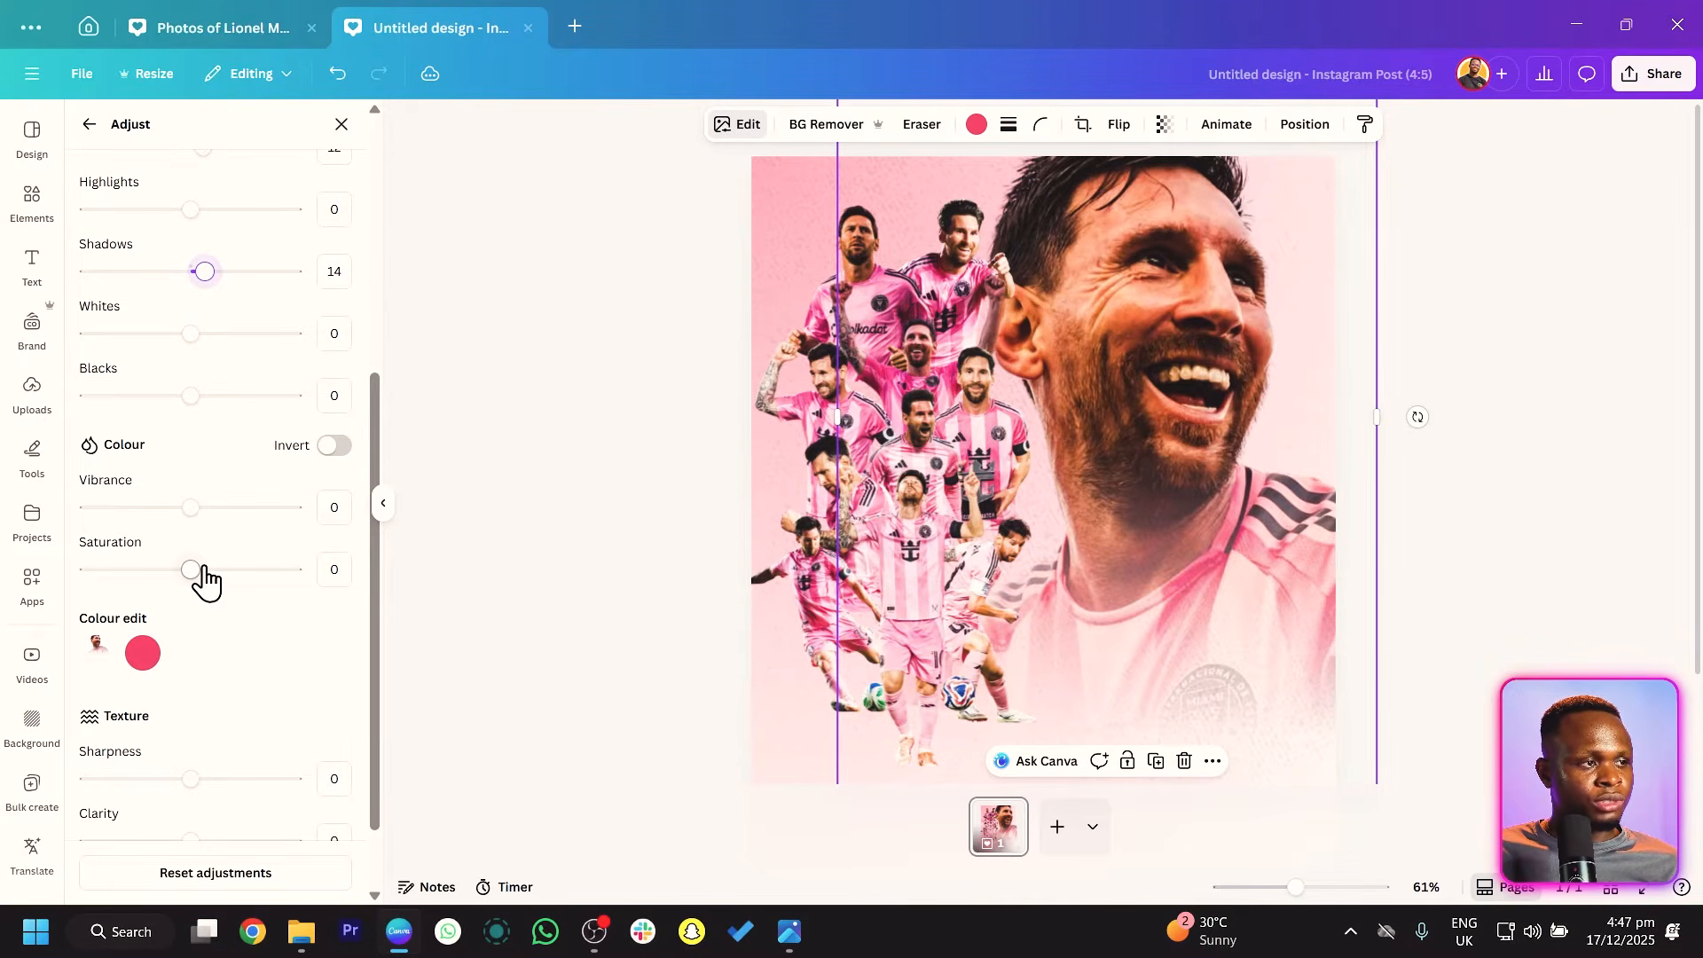
Set the large portrait's saturation to 14 and vibrance to 8.
{"action": "left_click", "coordinate": [204, 570]}
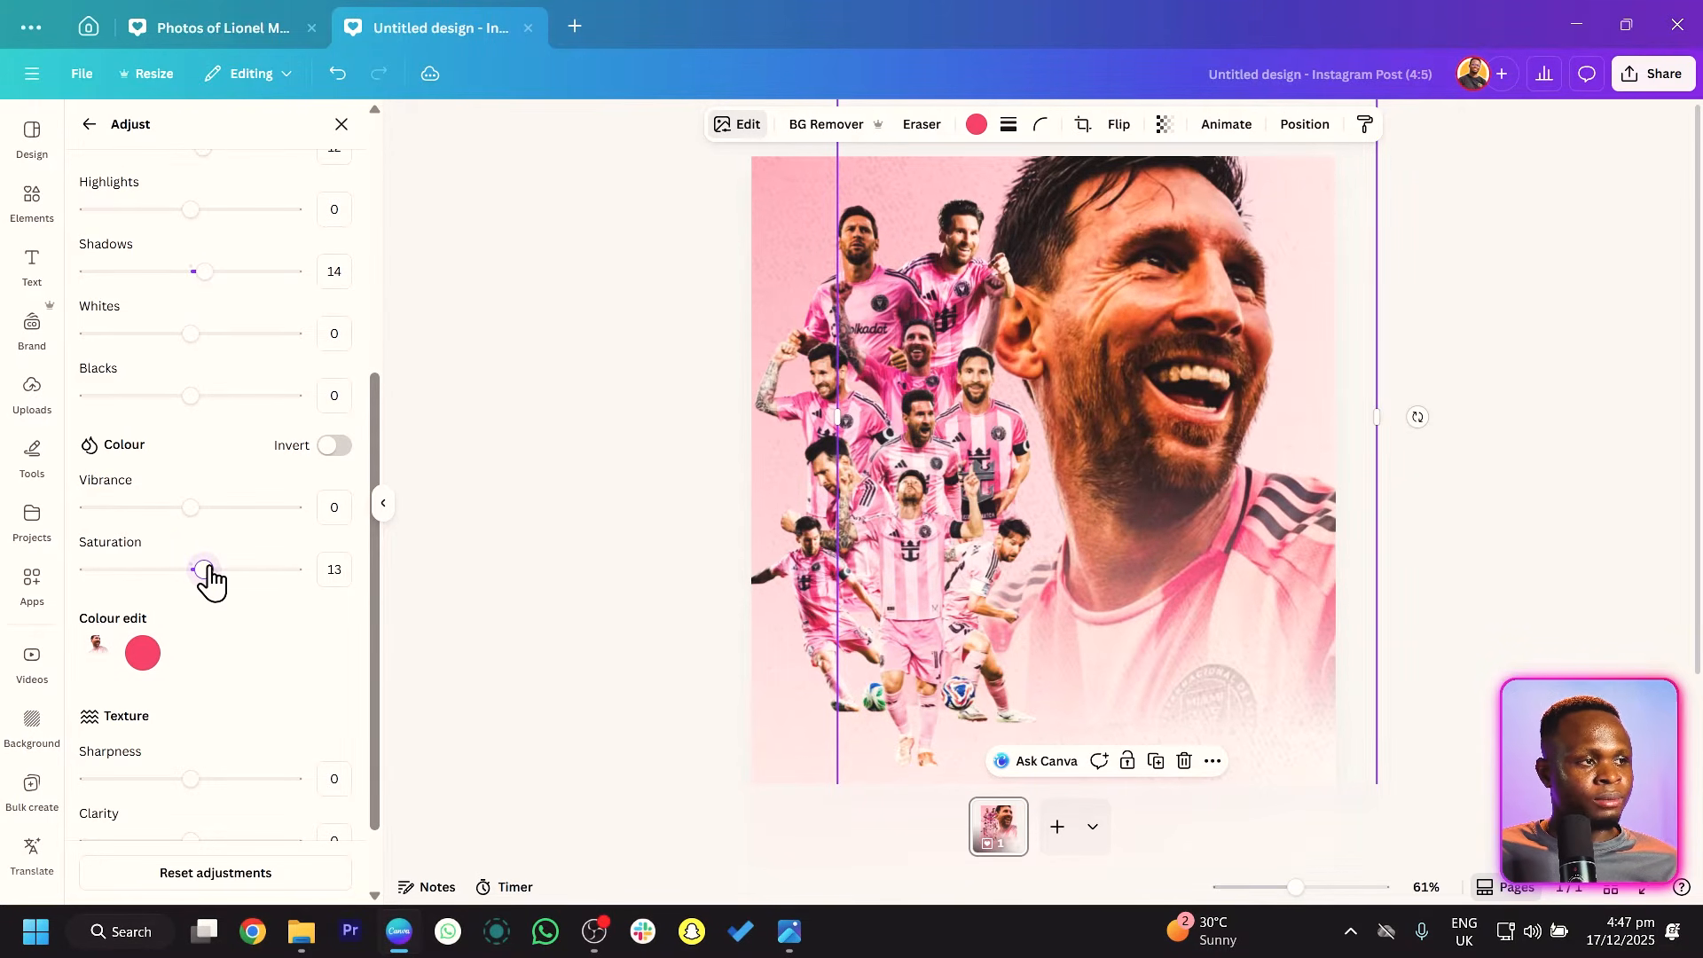
{"action": "left_click_drag", "start_coordinate": [213, 569], "coordinate": [204, 569]}
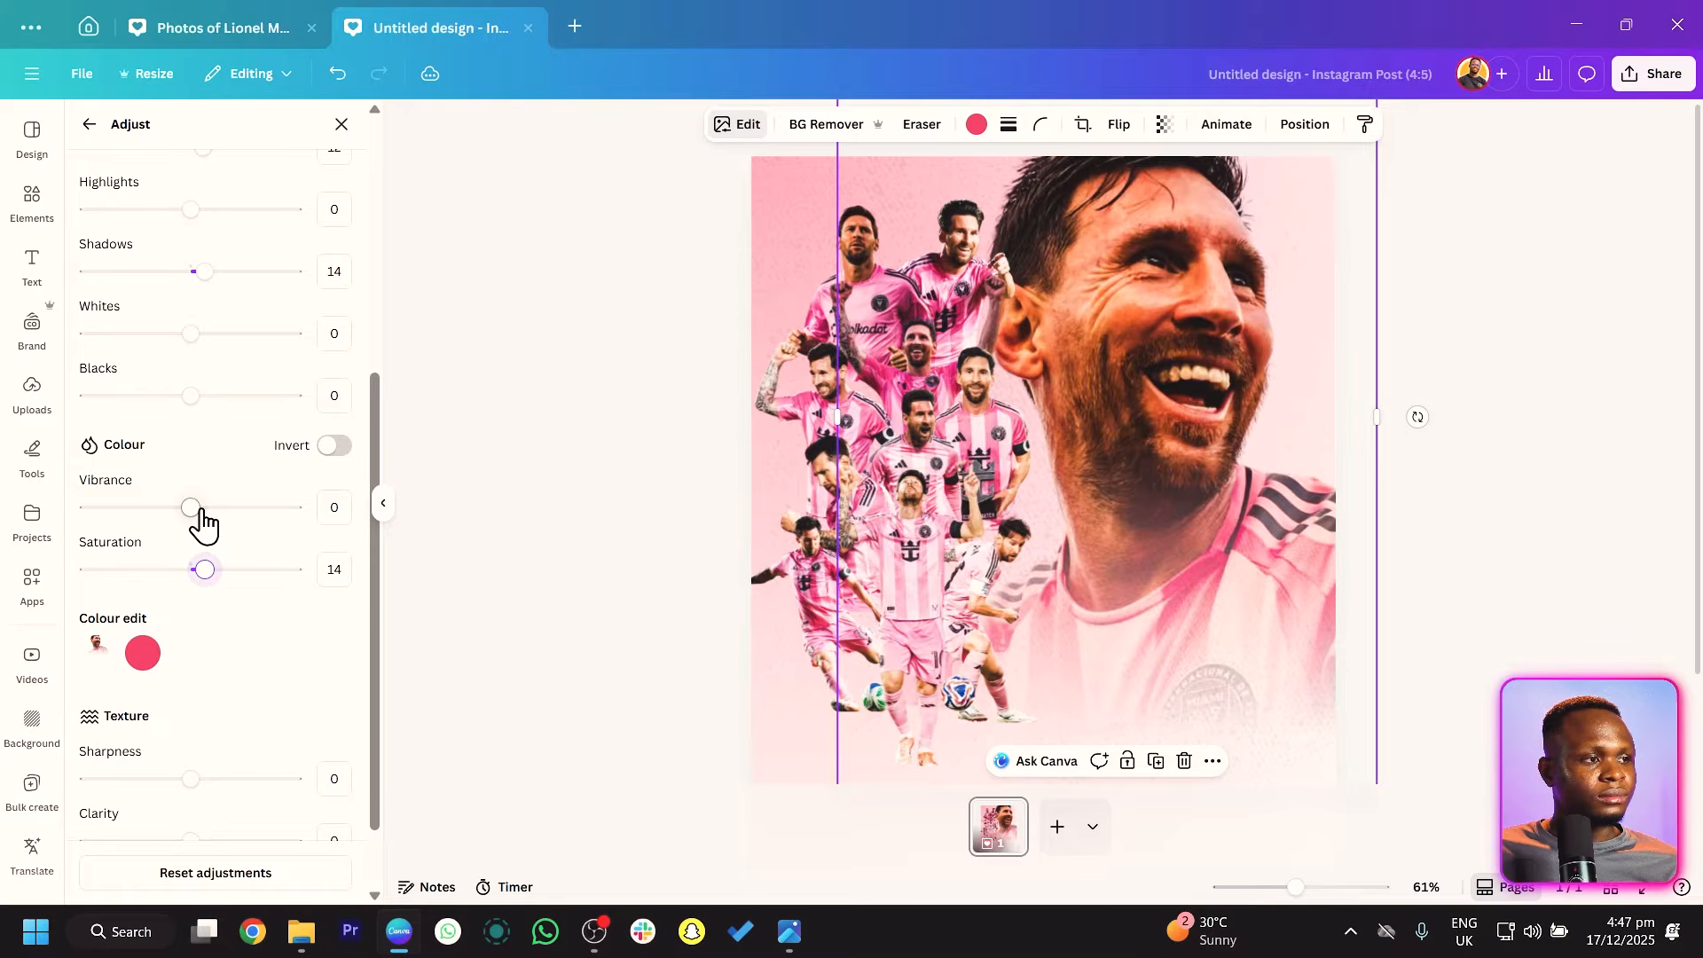
{"action": "left_click_drag", "start_coordinate": [210, 509], "coordinate": [201, 523]}
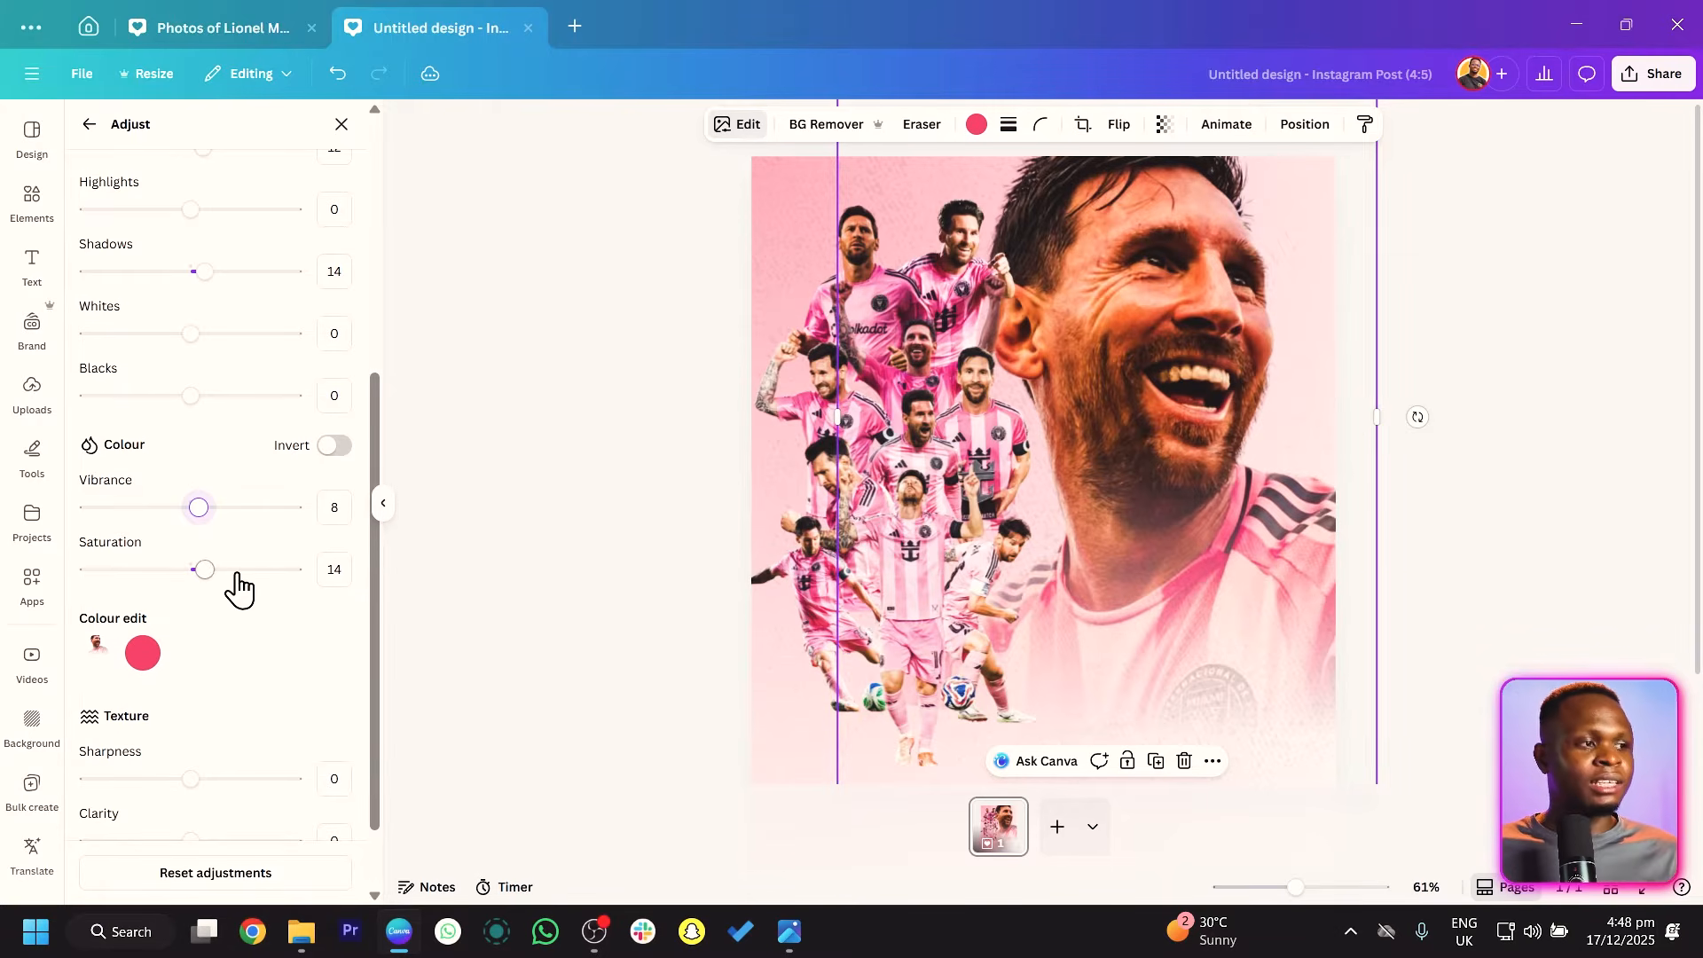
Set the large portrait's sharpness to 5 and increase its clarity.
{"action": "scroll", "coordinate": [202, 652], "scroll_direction": "down", "scroll_amount": 2}
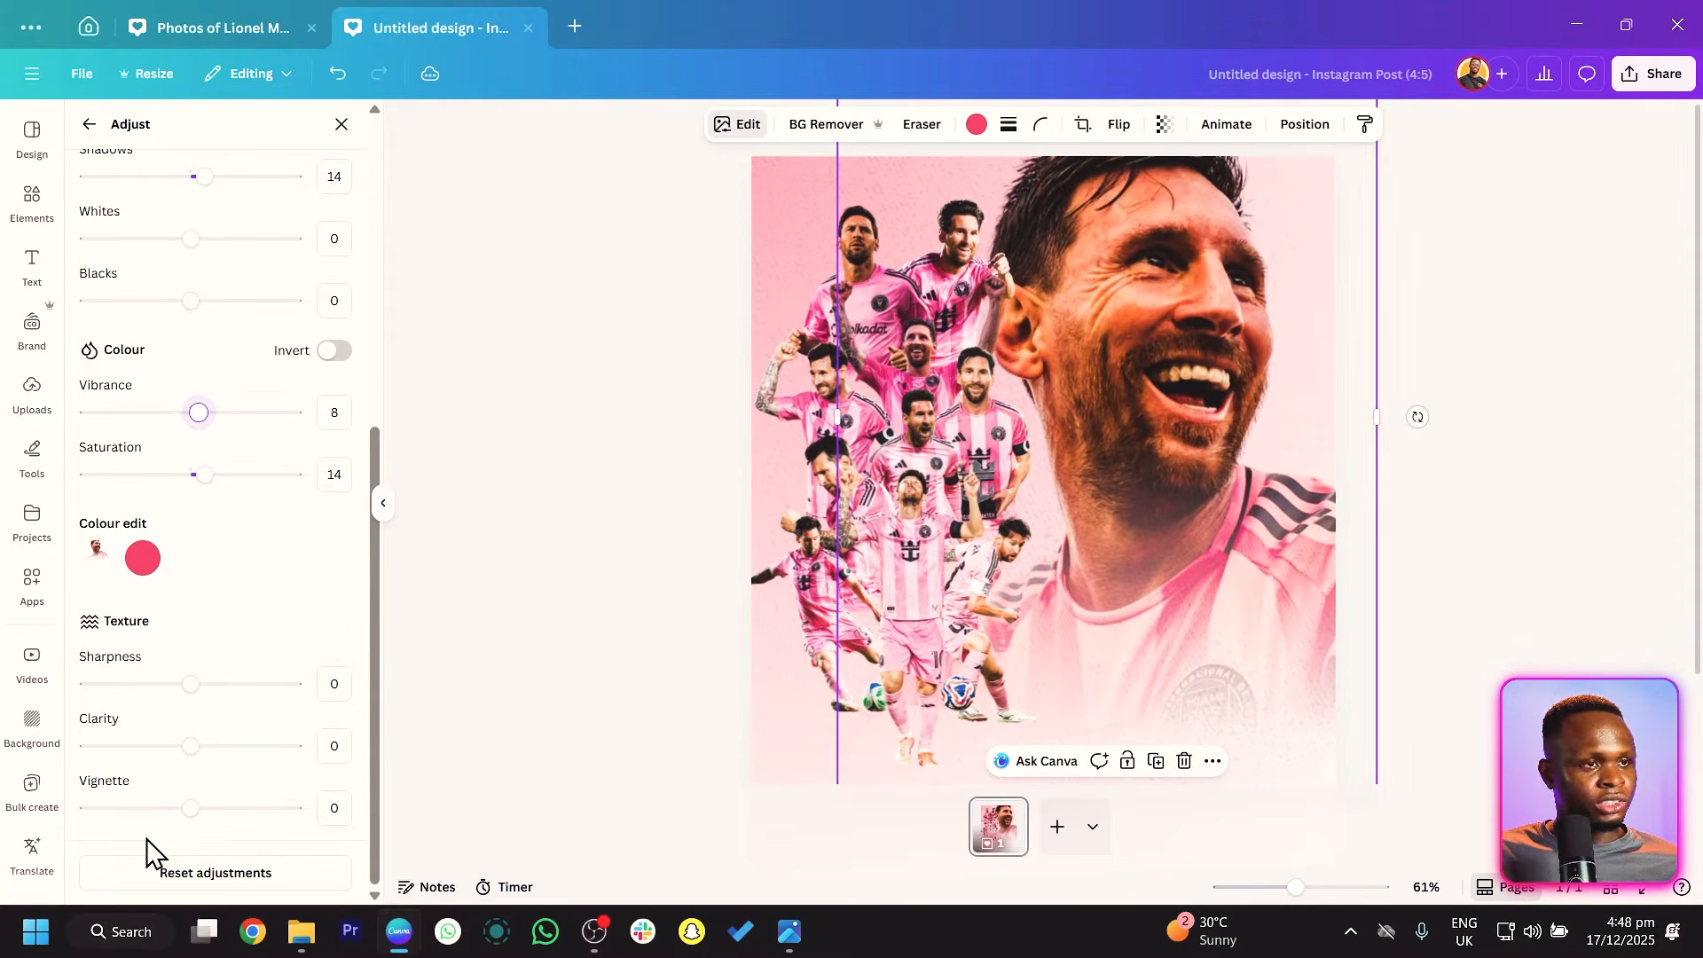
{"action": "left_click", "coordinate": [181, 685]}
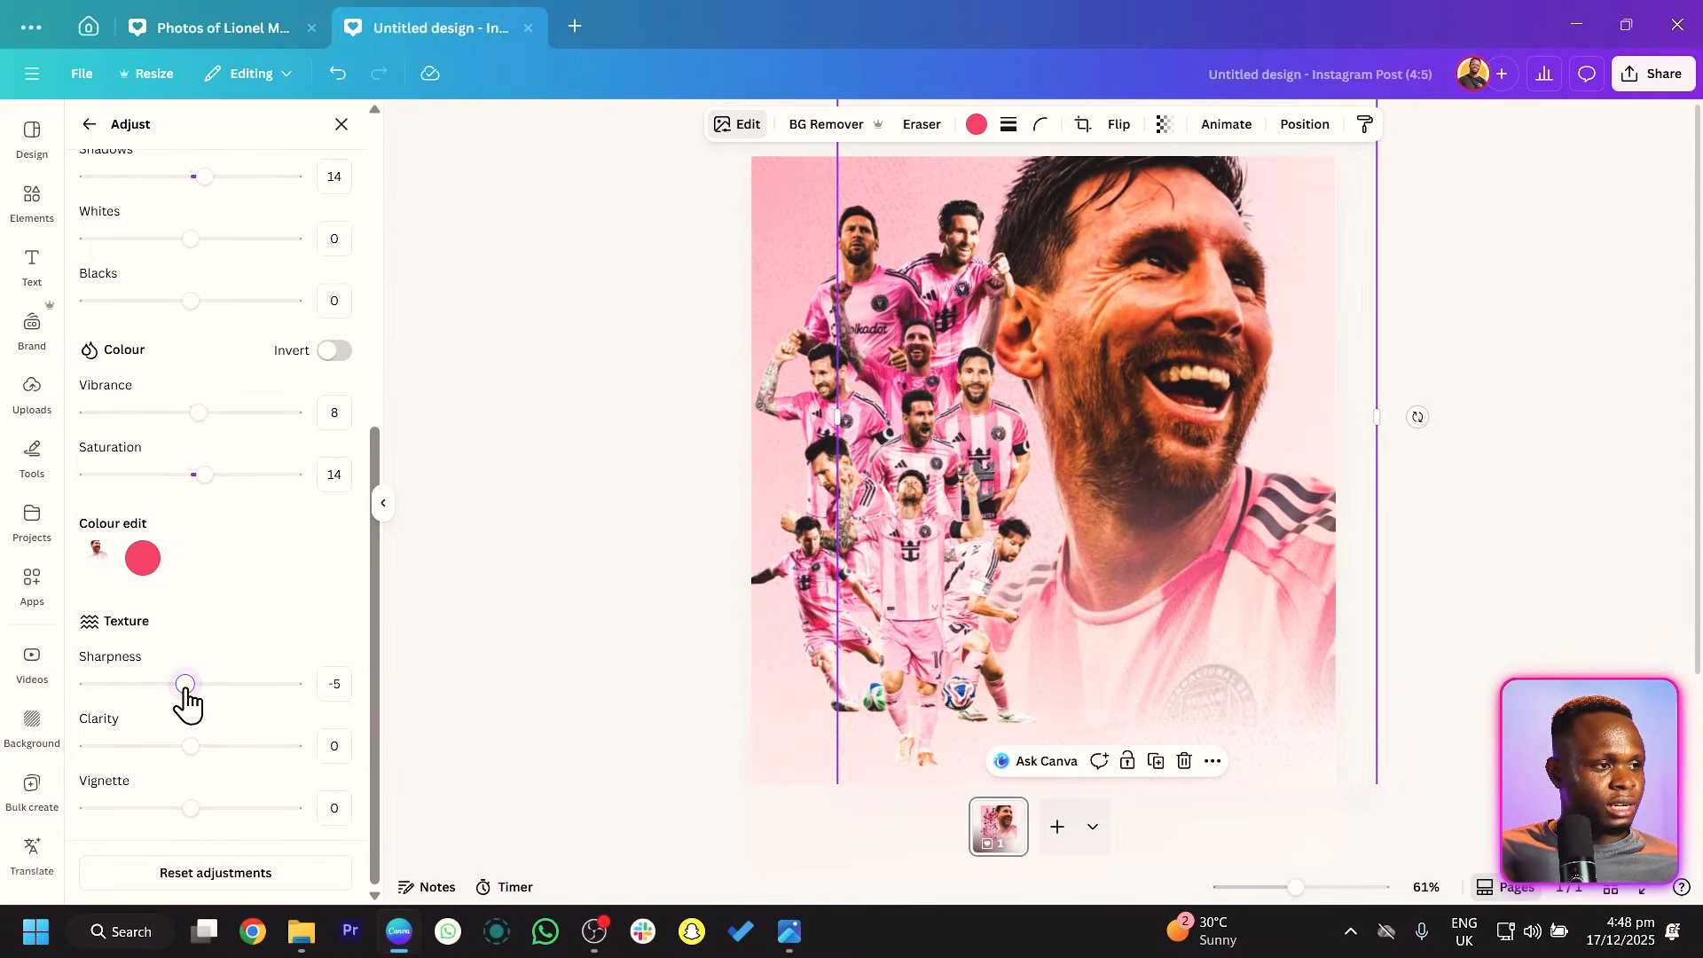
{"action": "left_click_drag", "start_coordinate": [186, 690], "coordinate": [197, 701]}
{"action": "left_click", "coordinate": [325, 683]}
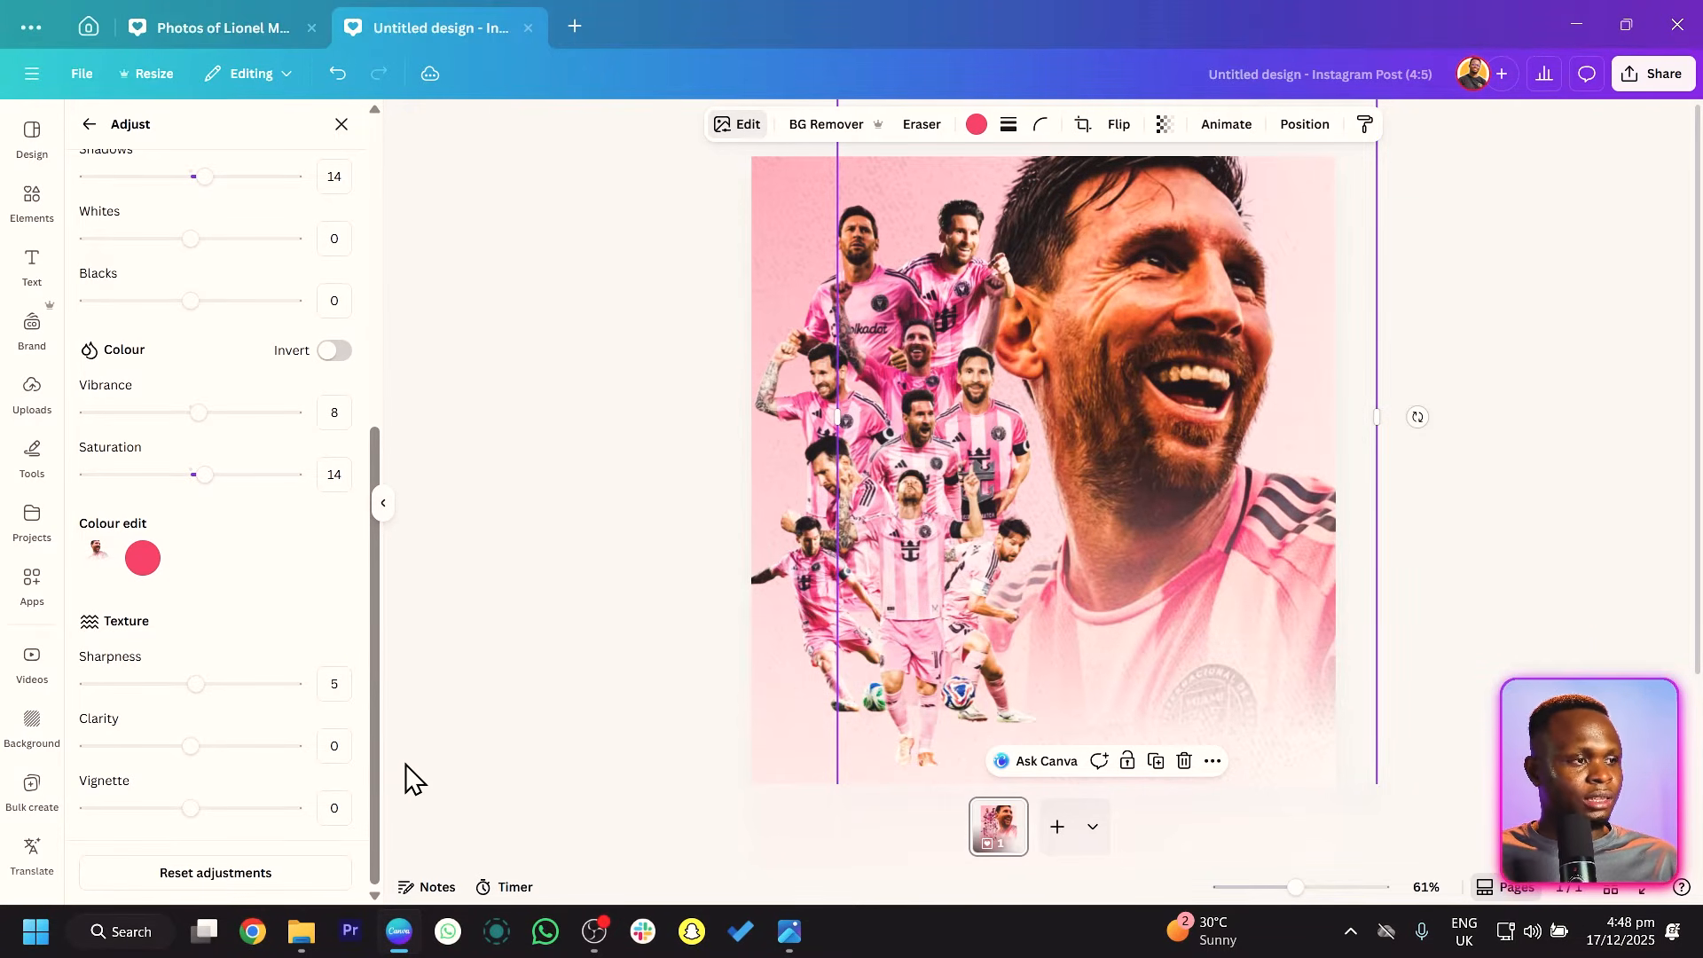
{"action": "left_click", "coordinate": [327, 745]}
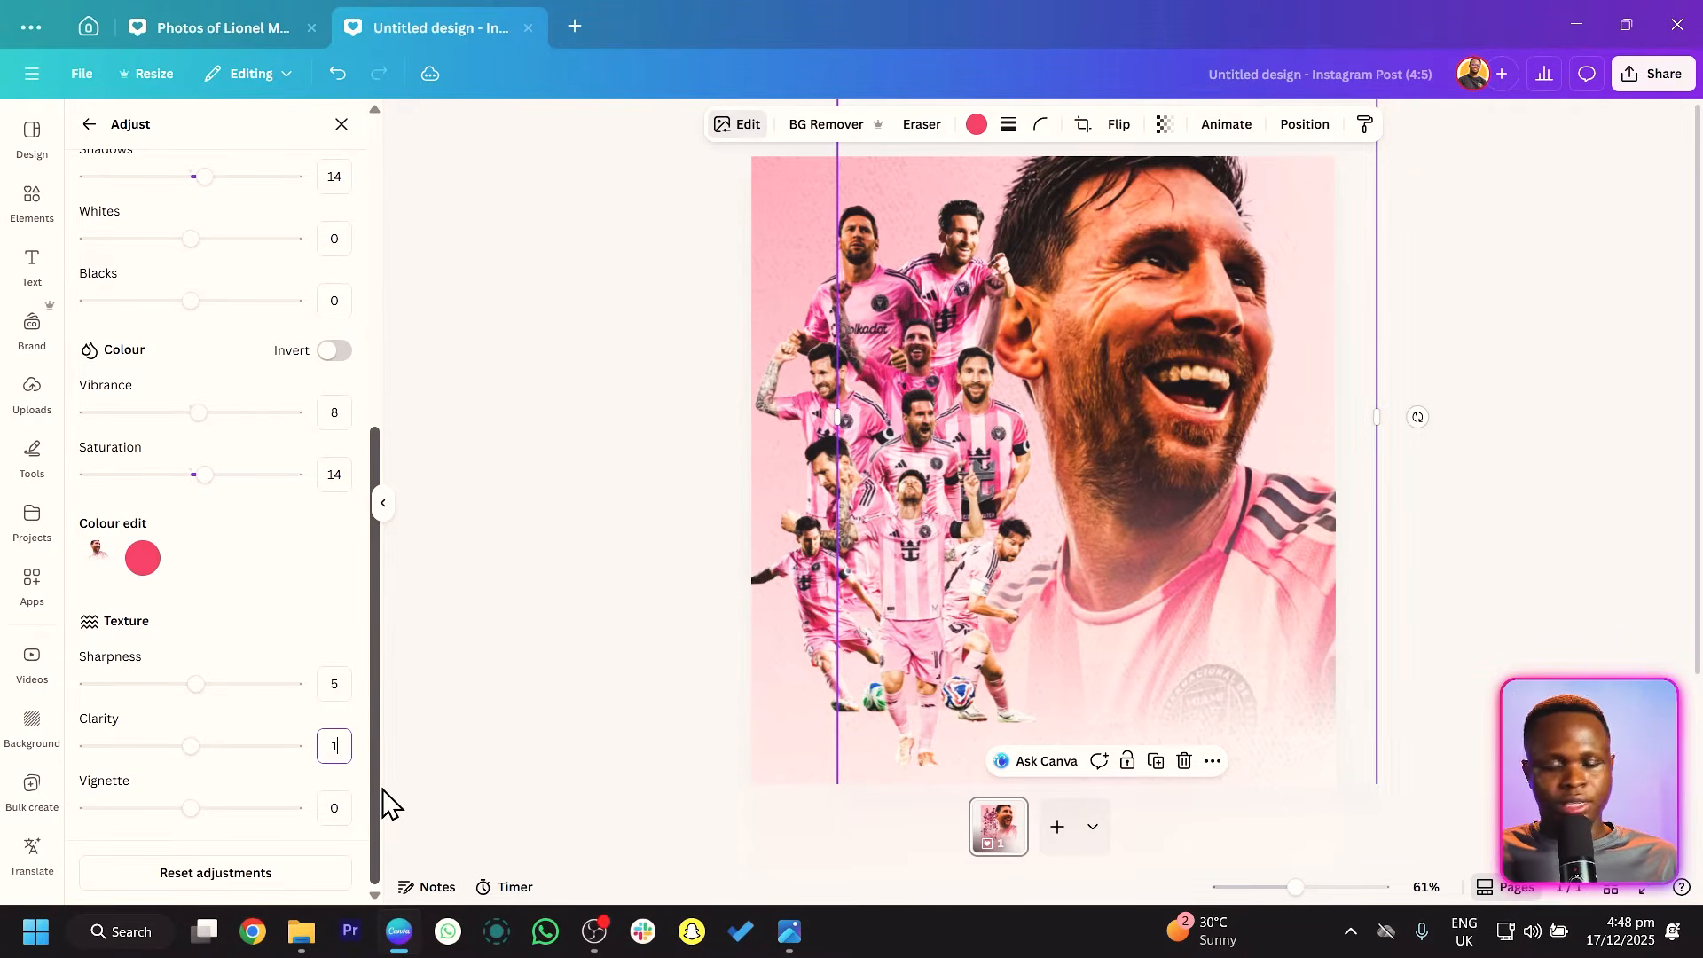
{"action": "left_click", "coordinate": [559, 639]}
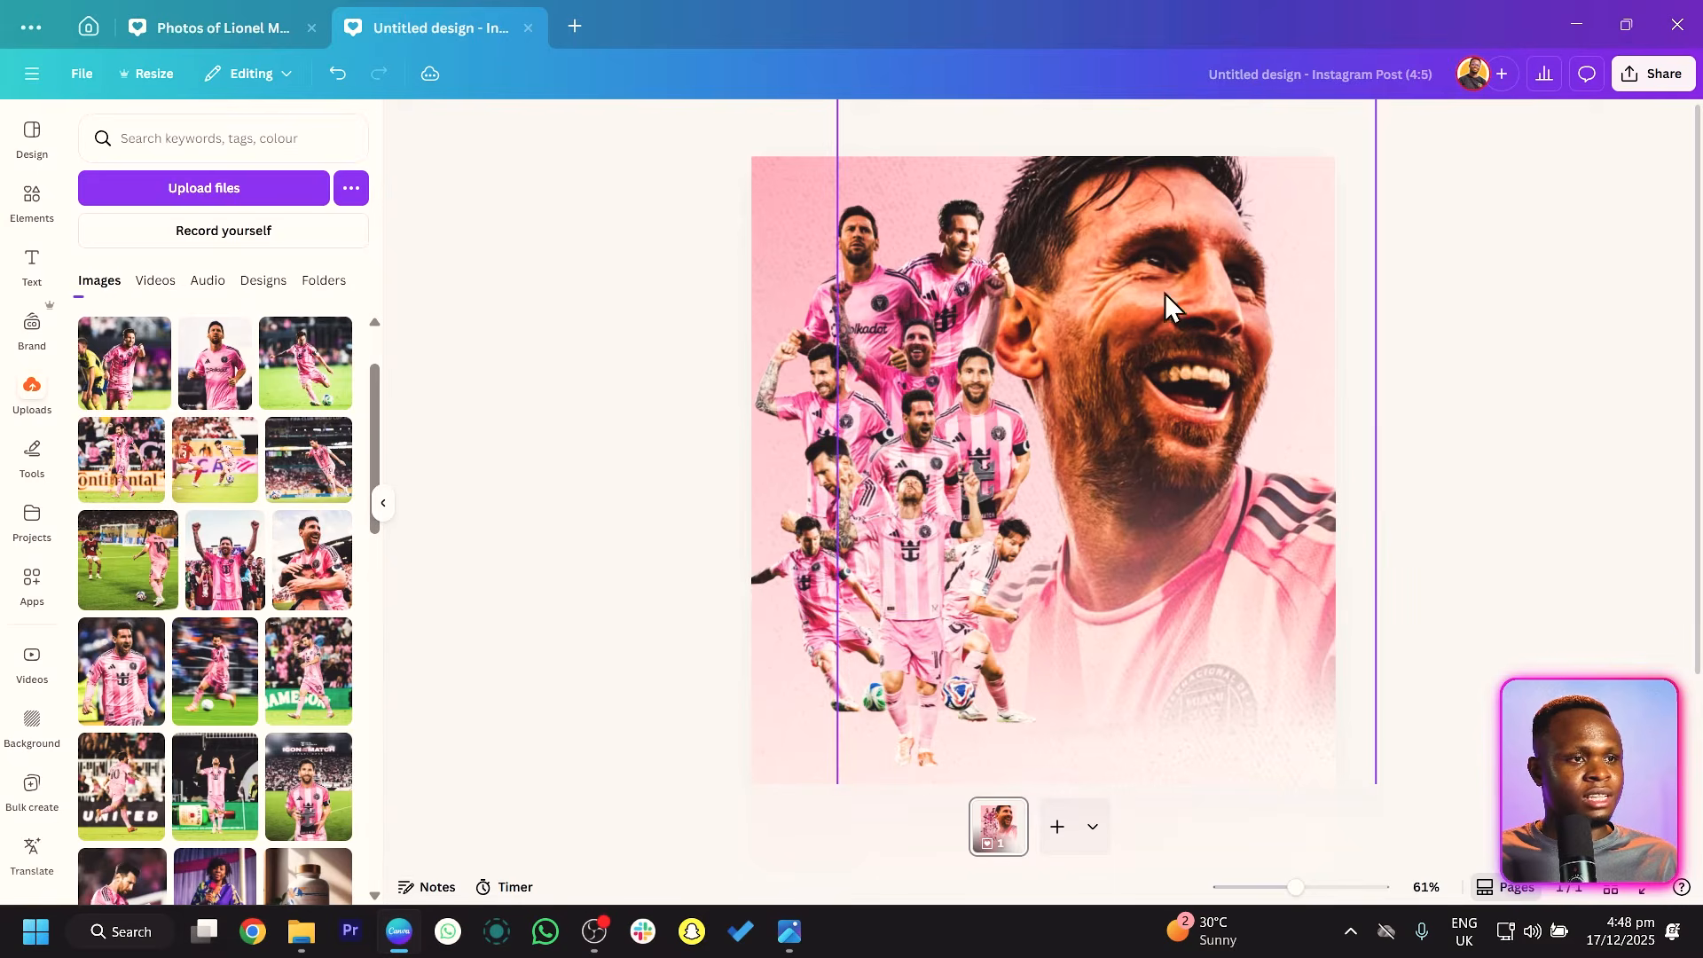
Copy the large portrait's style and apply it to the two uppermost player cutouts.
{"action": "left_click", "coordinate": [1029, 399]}
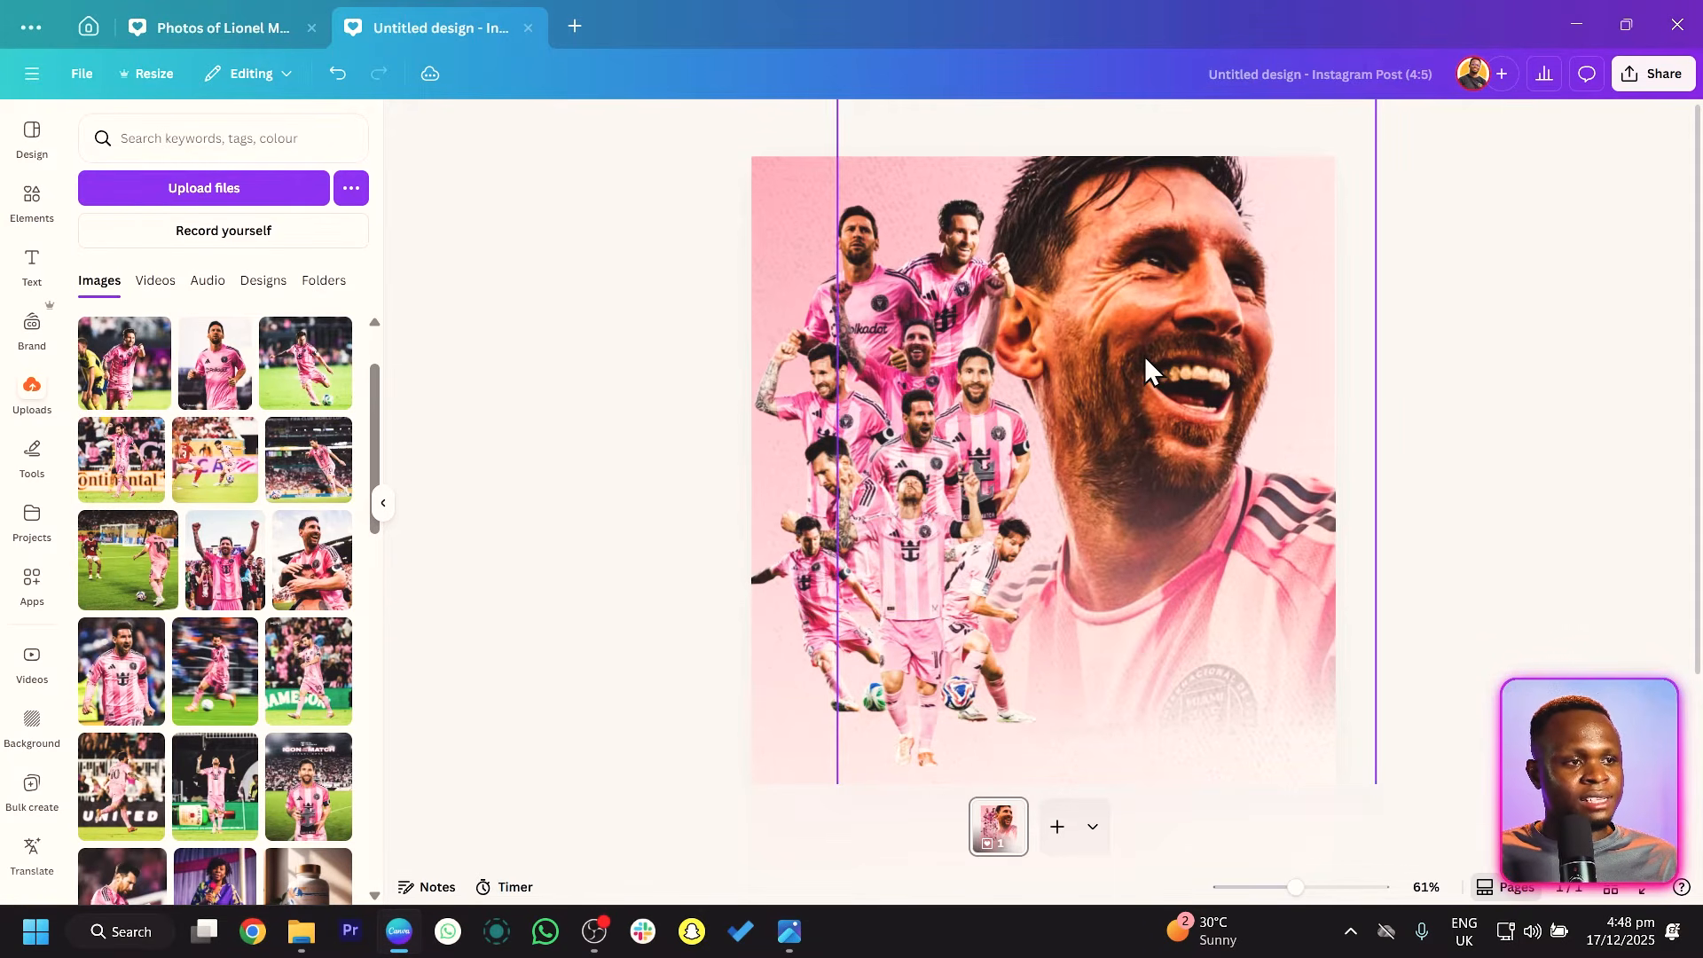
{"action": "left_click", "coordinate": [551, 417]}
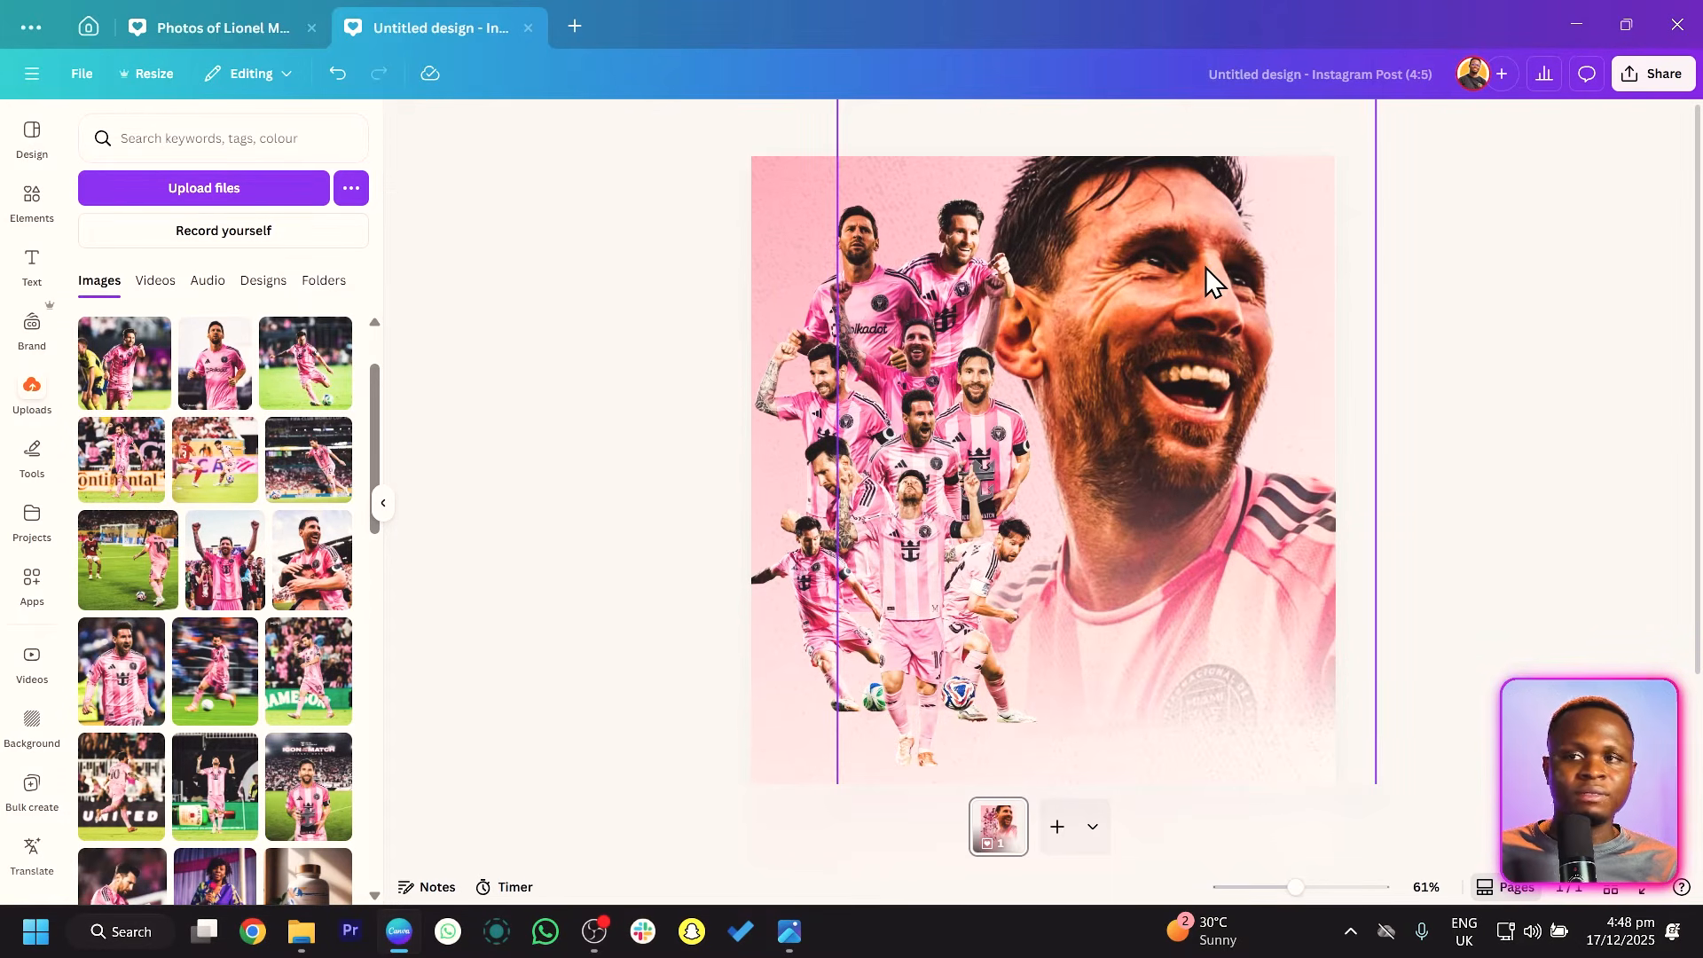
{"action": "right_click", "coordinate": [1195, 292]}
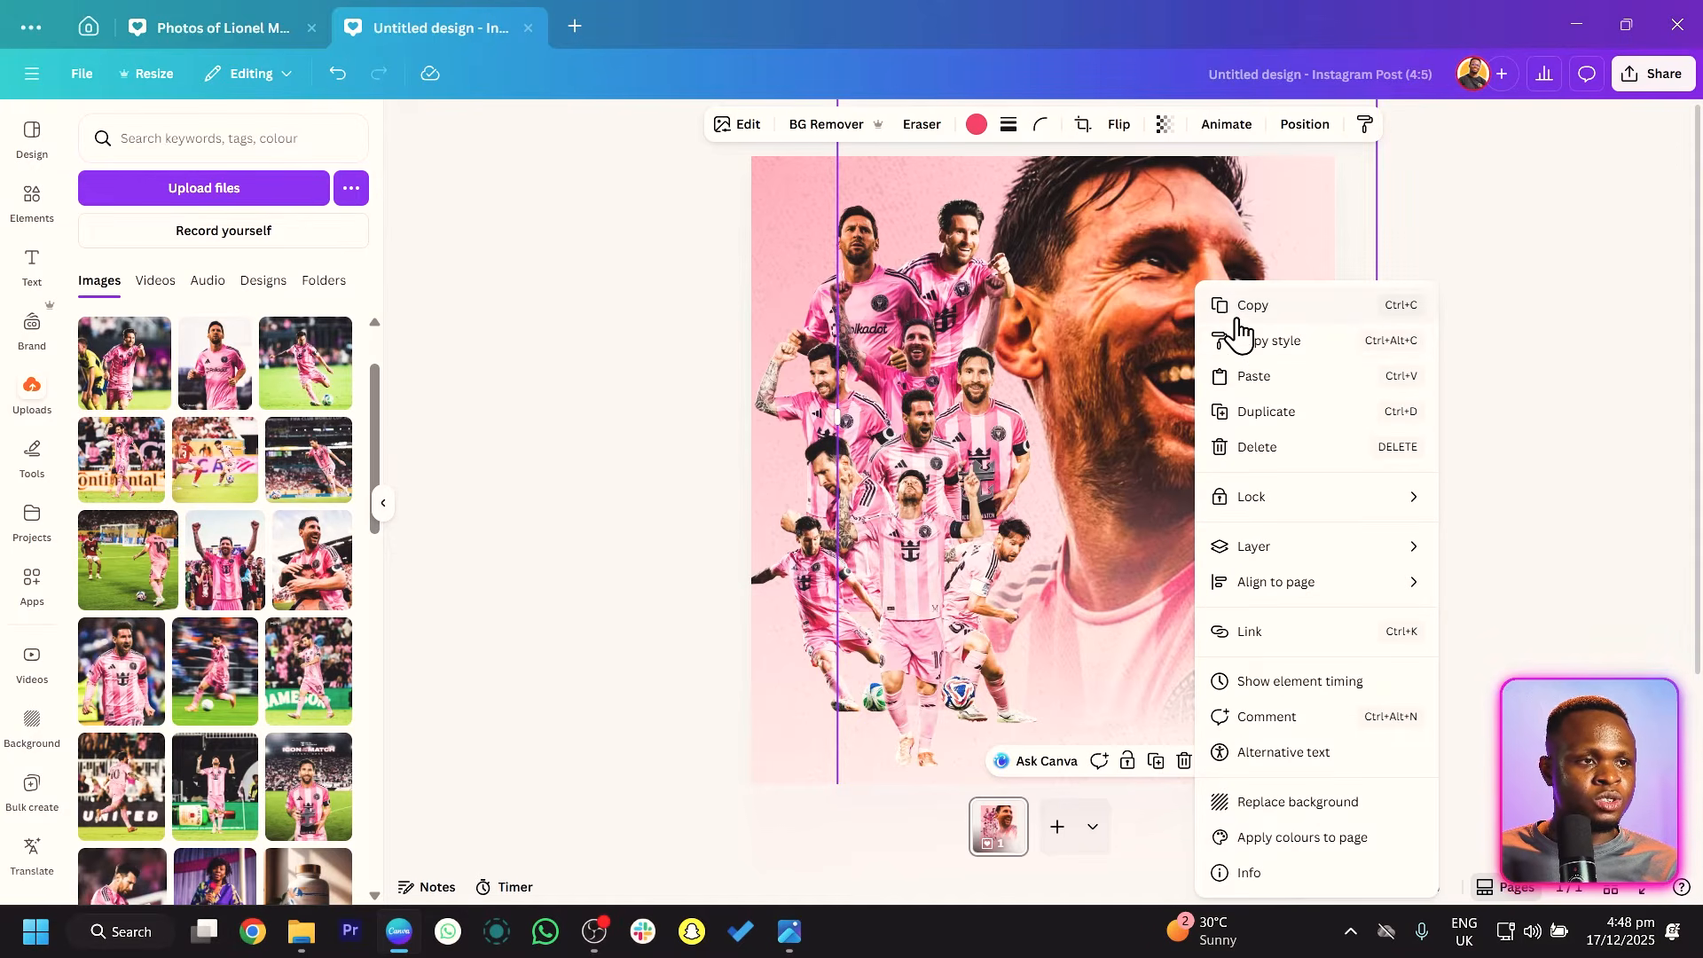
{"action": "left_click", "coordinate": [1252, 343]}
{"action": "left_click", "coordinate": [811, 241]}
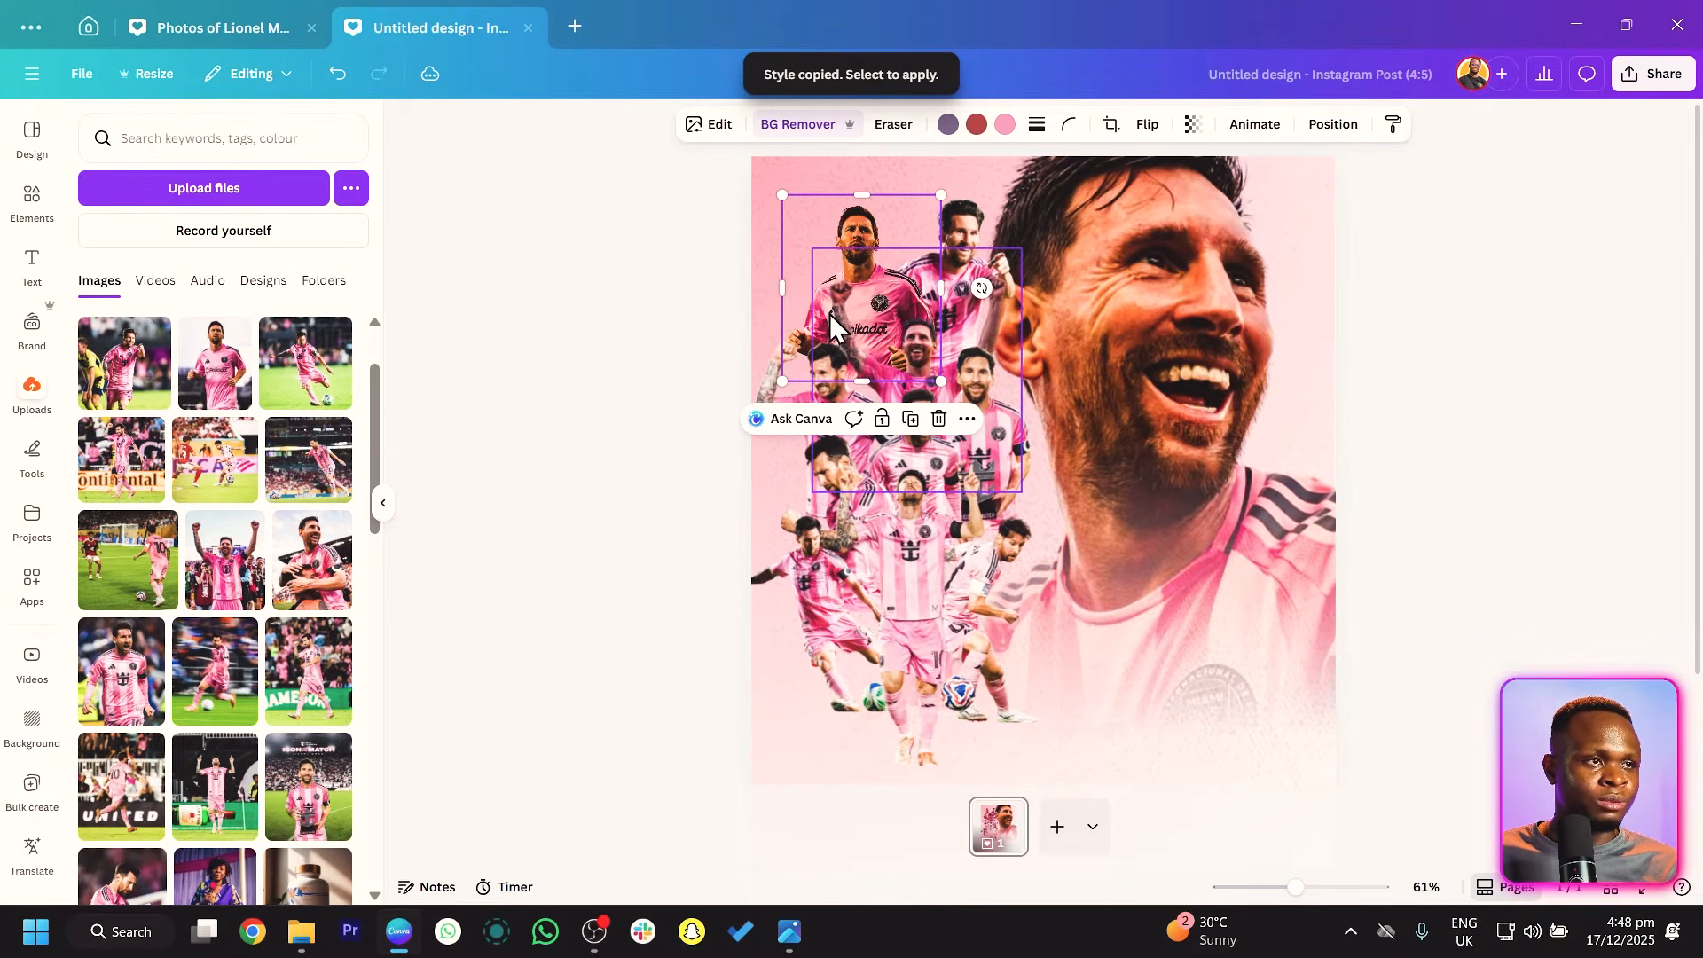
{"action": "right_click", "coordinate": [819, 225]}
{"action": "left_click", "coordinate": [922, 282]}
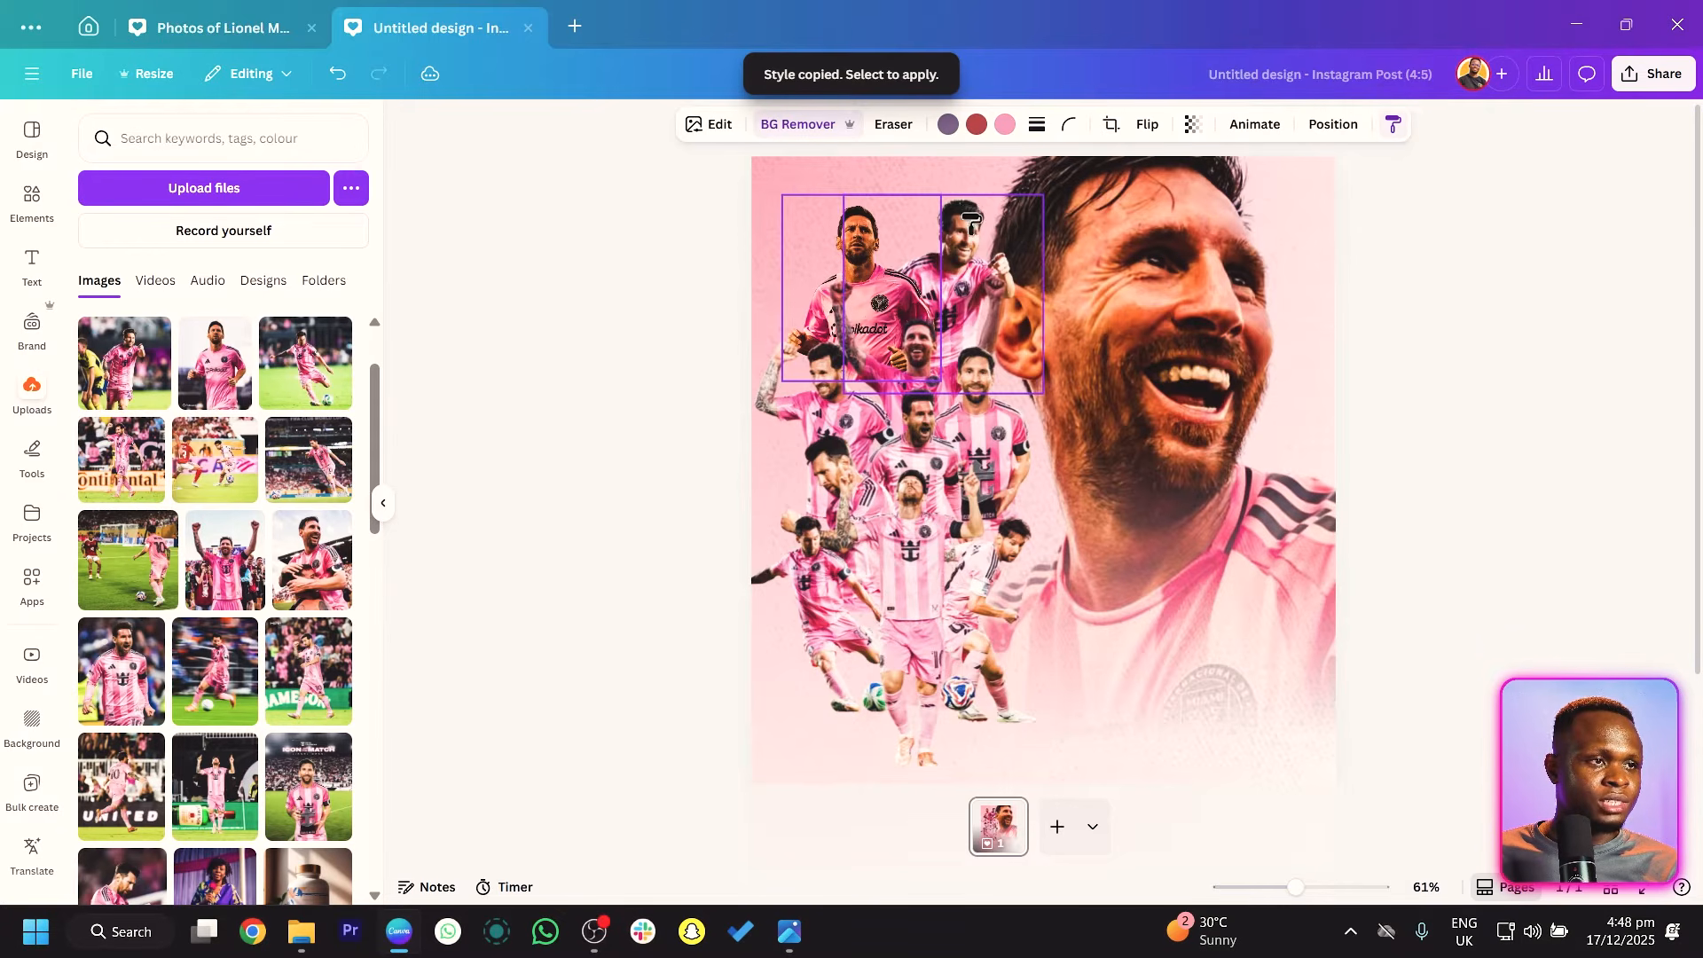
{"action": "left_click", "coordinate": [971, 215]}
Copy the same style onto the pointing cutout below the upper pair and the raised-arm cutout at the page's left edge.
{"action": "right_click", "coordinate": [971, 214]}
{"action": "left_click", "coordinate": [1018, 271]}
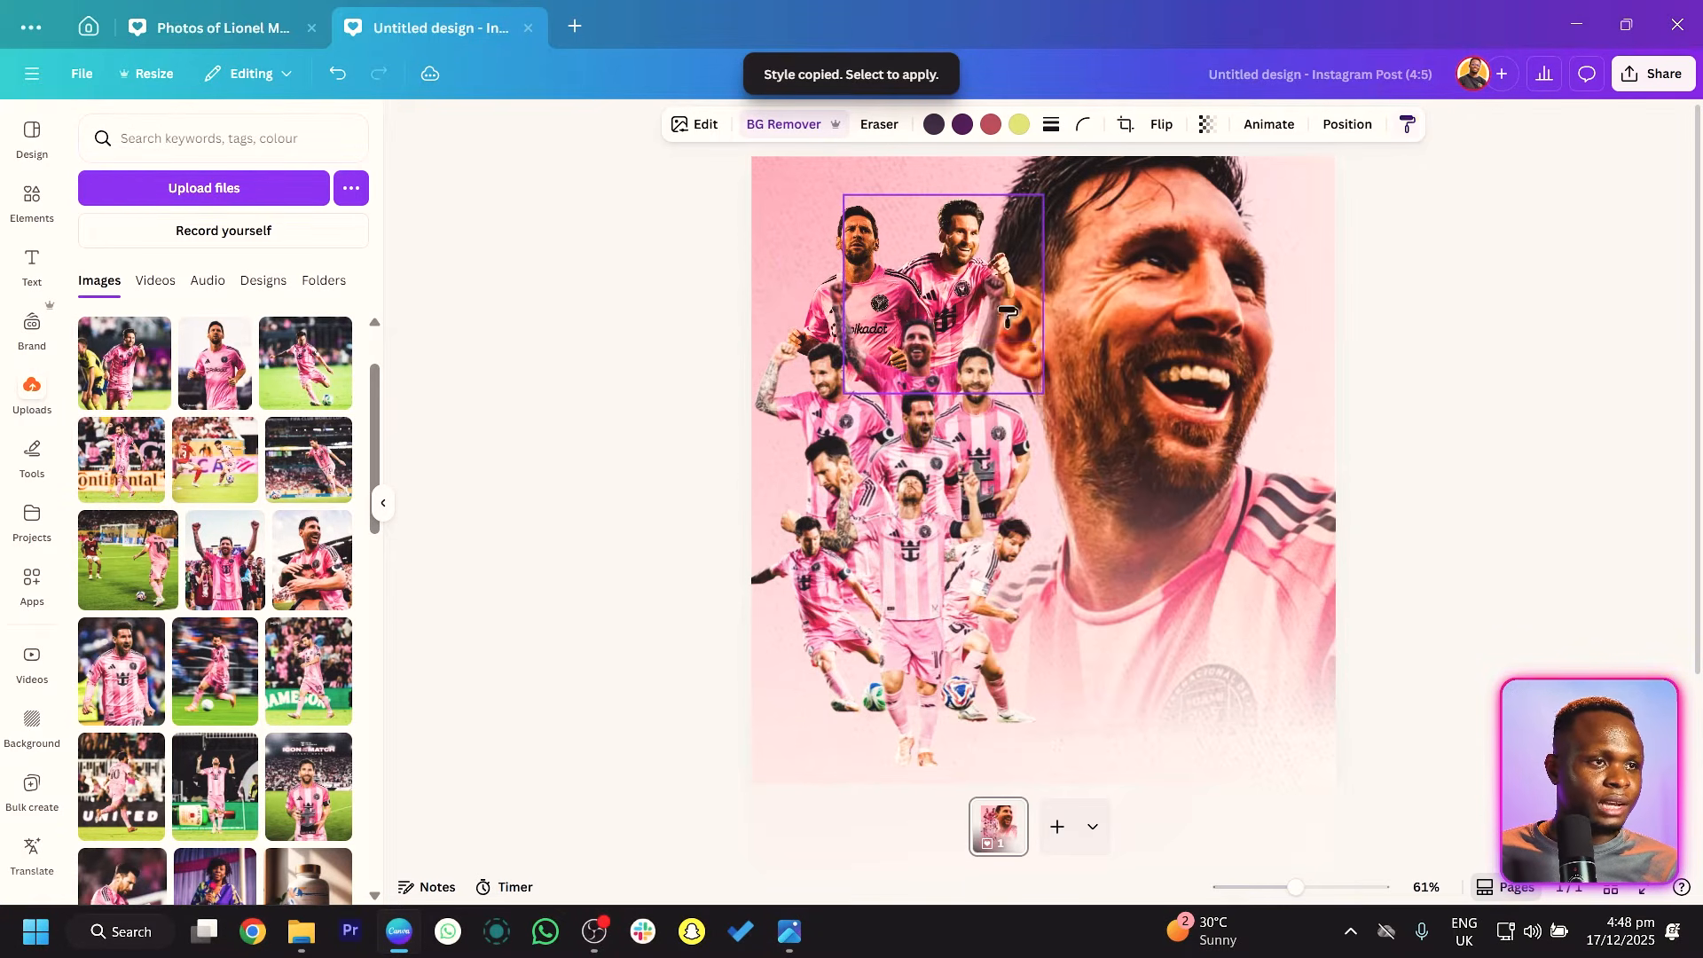
{"action": "left_click", "coordinate": [923, 315]}
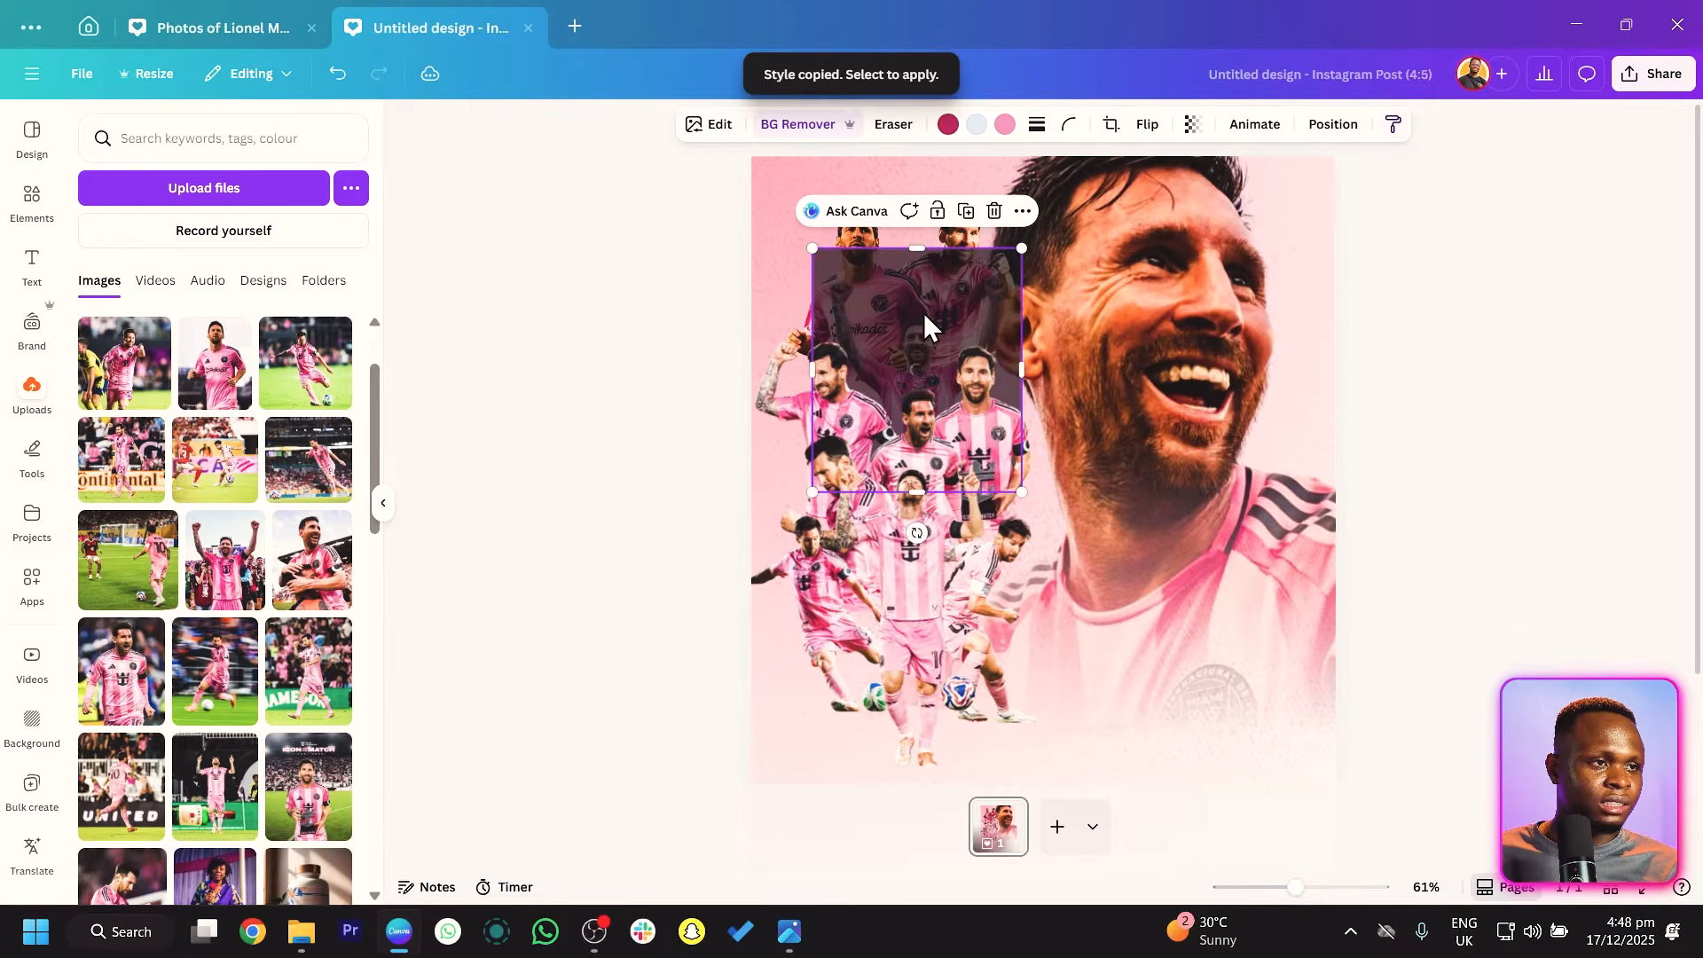
{"action": "right_click", "coordinate": [923, 312]}
{"action": "left_click", "coordinate": [991, 350]}
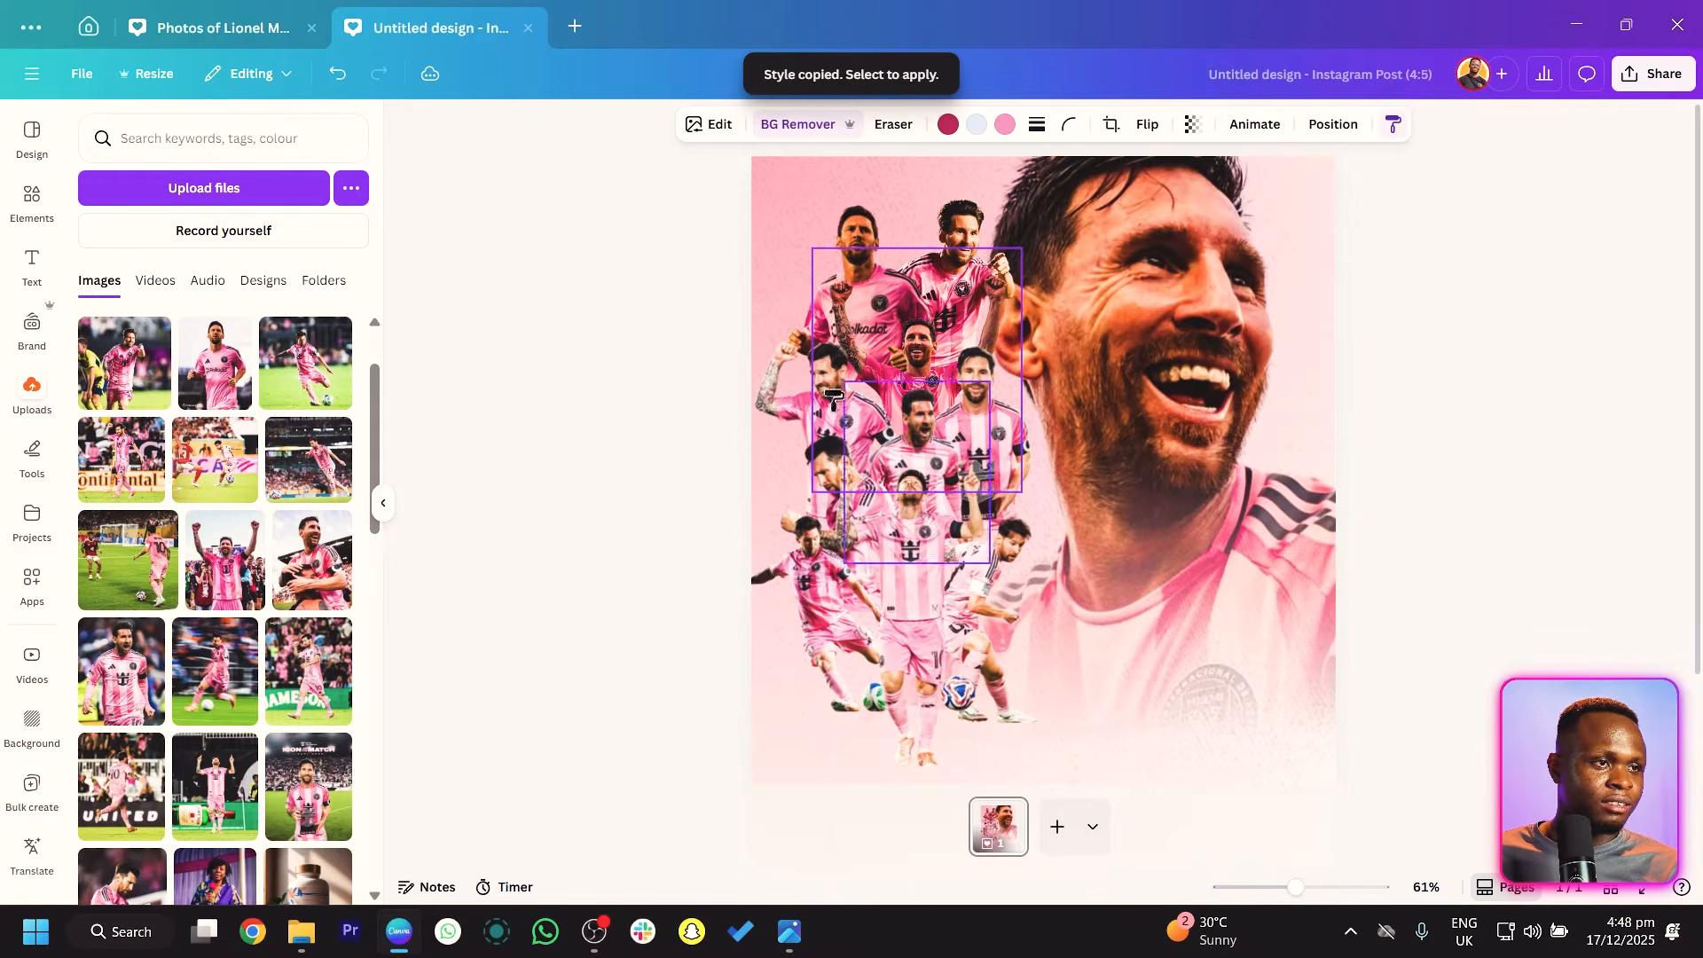
{"action": "left_click", "coordinate": [778, 397]}
Copy the same style onto the upright standing cutout beside the portrait and the shouting cutout in the collage's centre.
{"action": "right_click", "coordinate": [779, 398]}
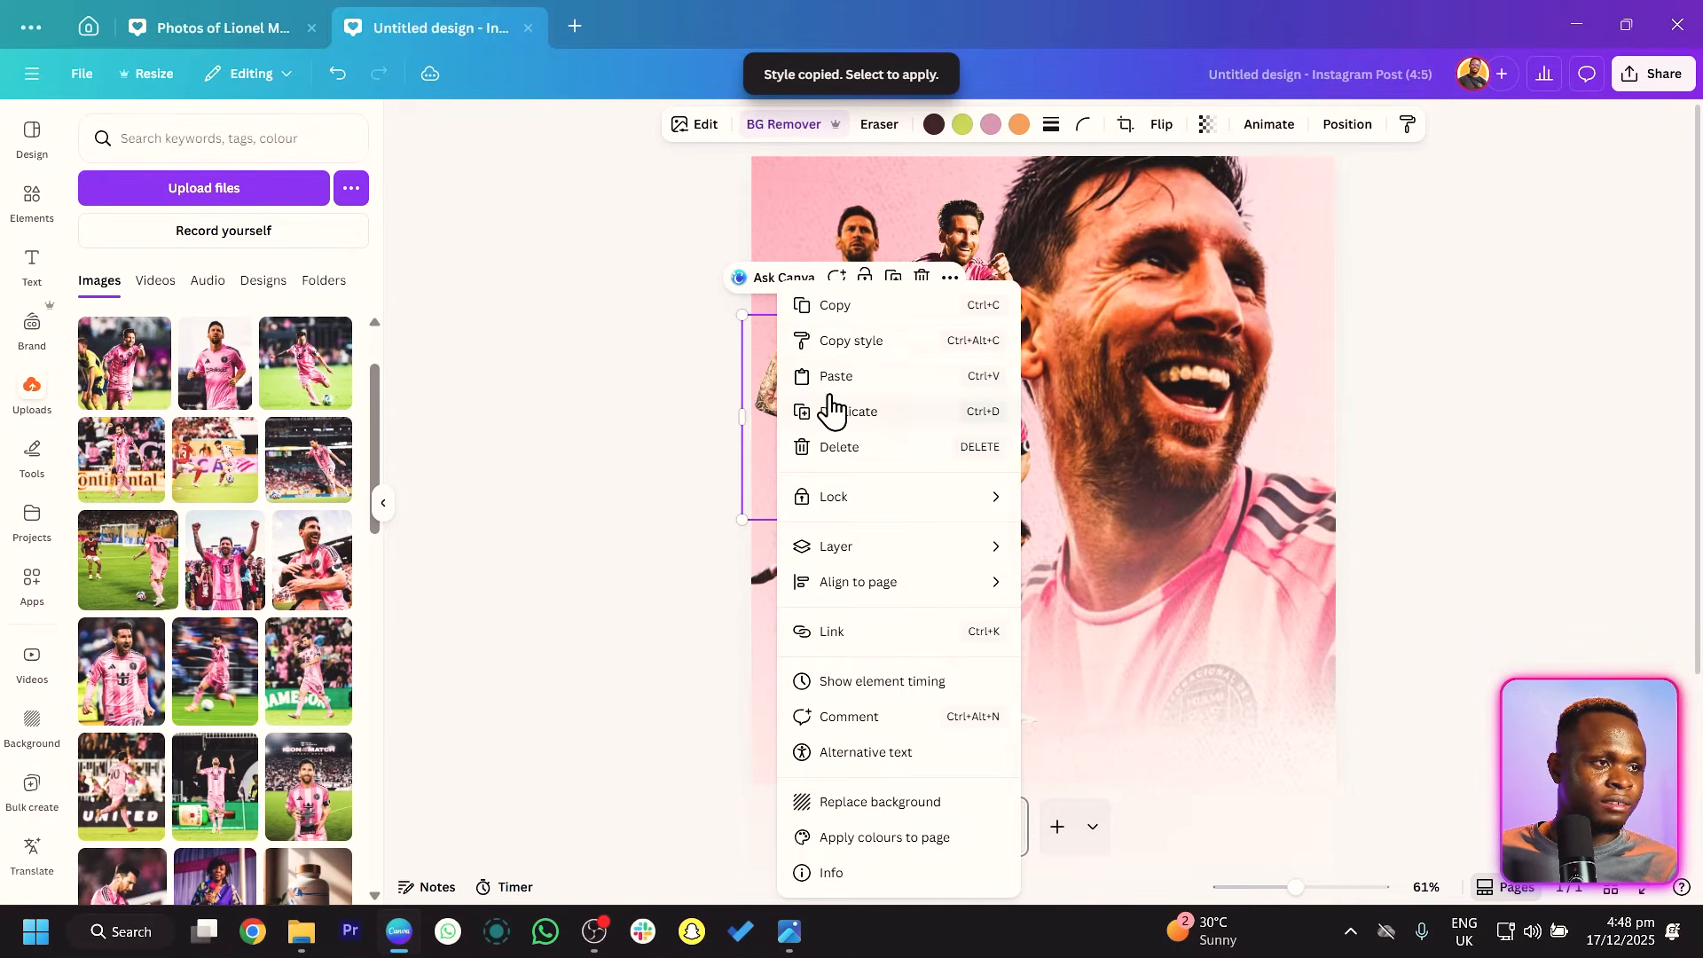
{"action": "left_click", "coordinate": [870, 344]}
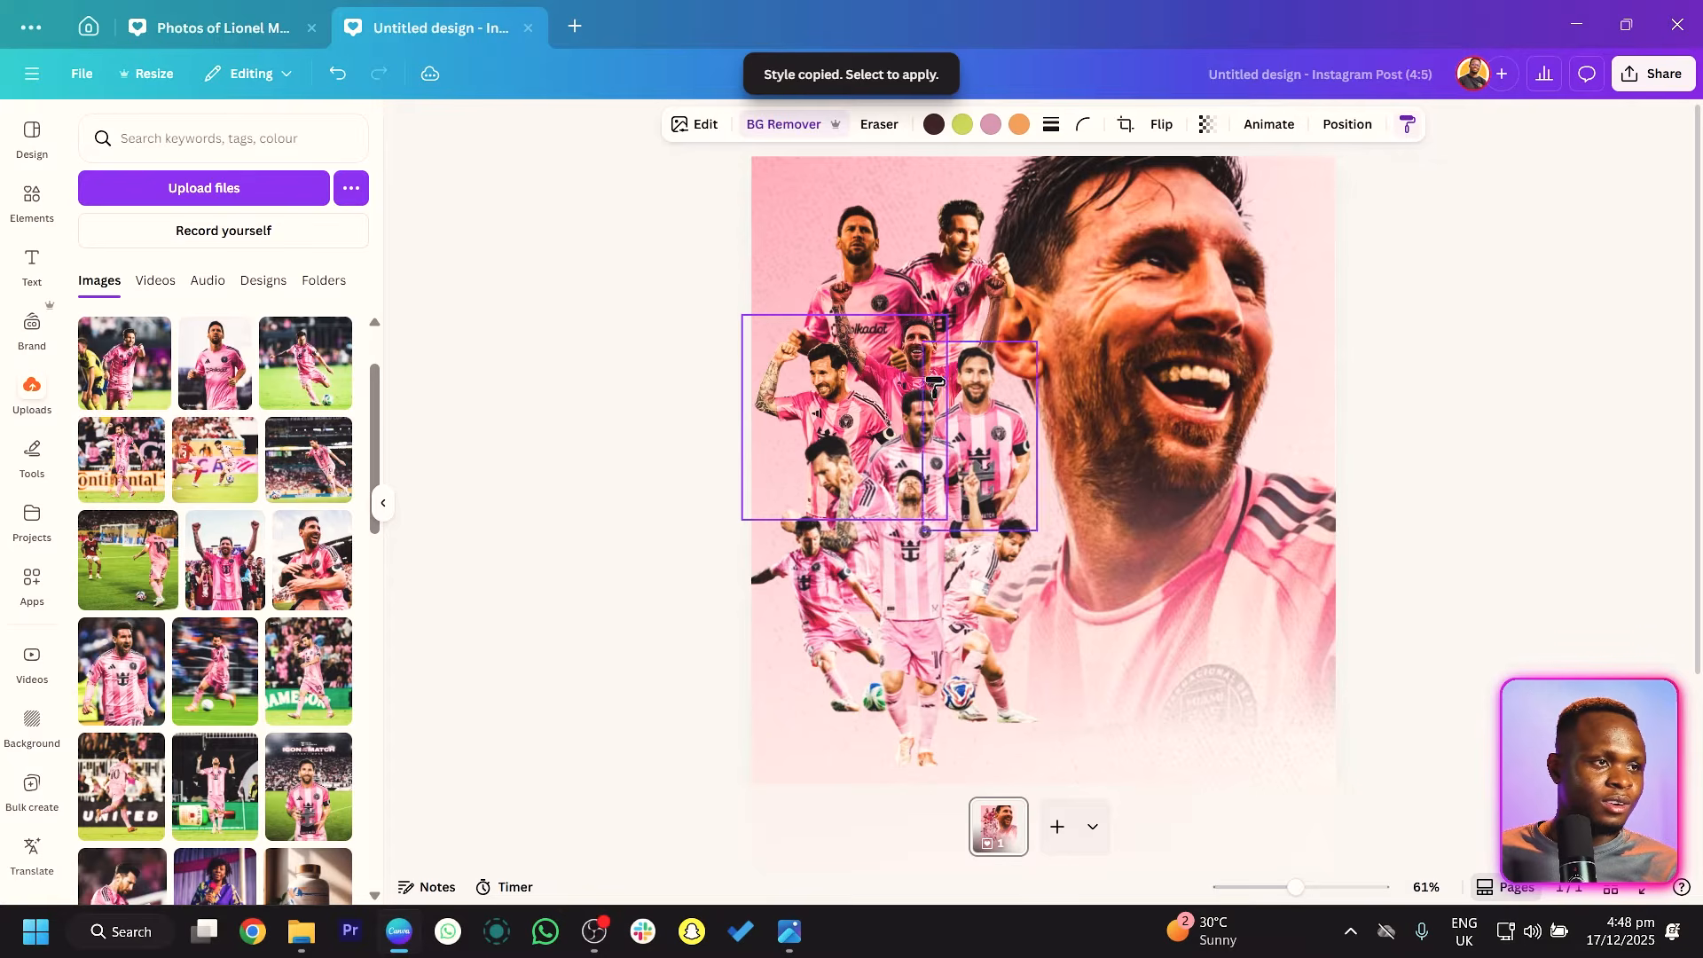
{"action": "left_click", "coordinate": [997, 384]}
{"action": "right_click", "coordinate": [1000, 380]}
{"action": "left_click", "coordinate": [1057, 341]}
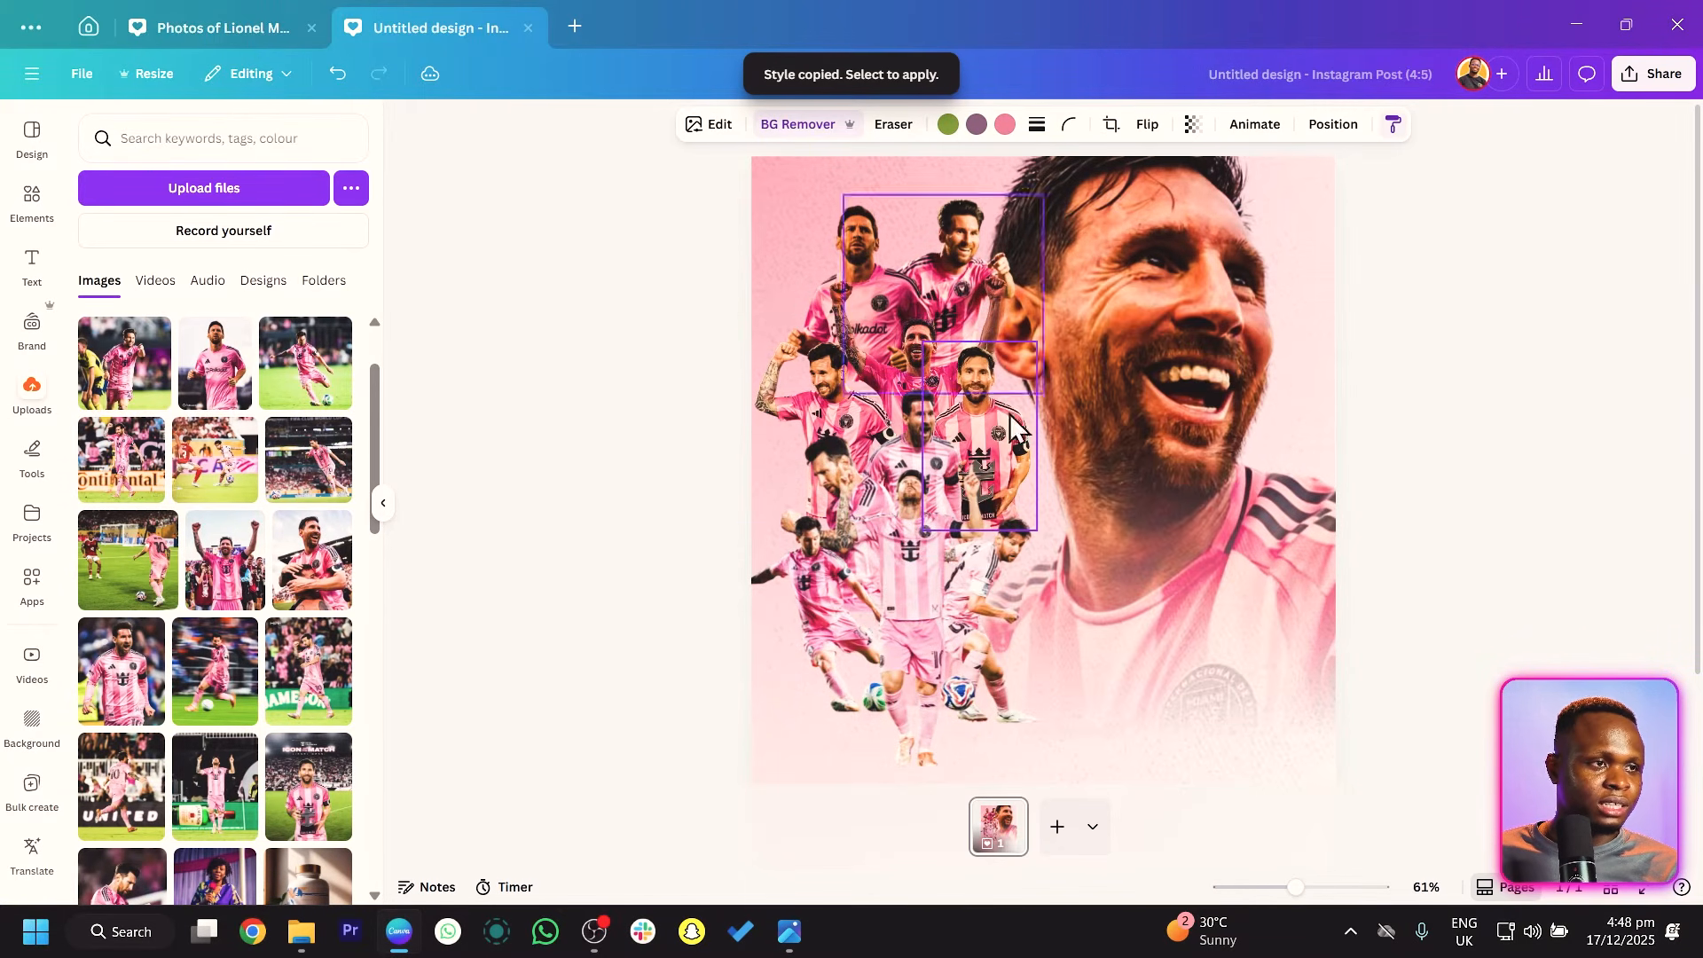
{"action": "left_click", "coordinate": [893, 428]}
Copy the same style onto the head-down cutout at lower left and the full-length cutout with raised arms.
{"action": "right_click", "coordinate": [893, 427]}
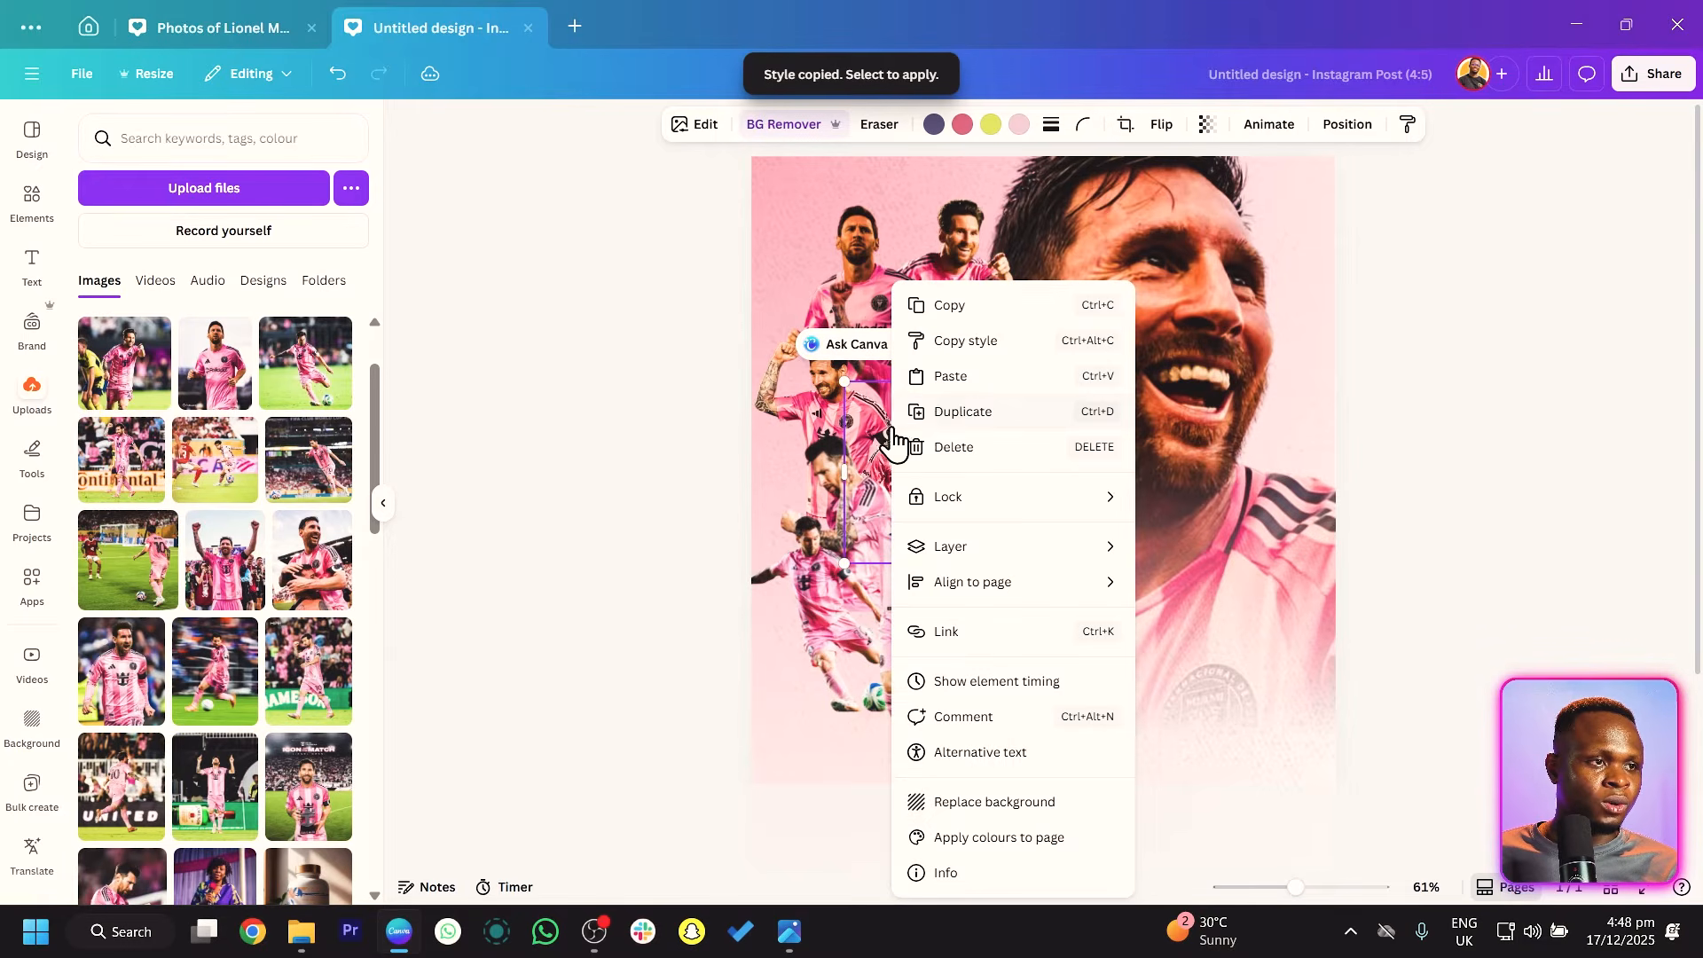
{"action": "left_click", "coordinate": [958, 335]}
{"action": "left_click", "coordinate": [807, 462]}
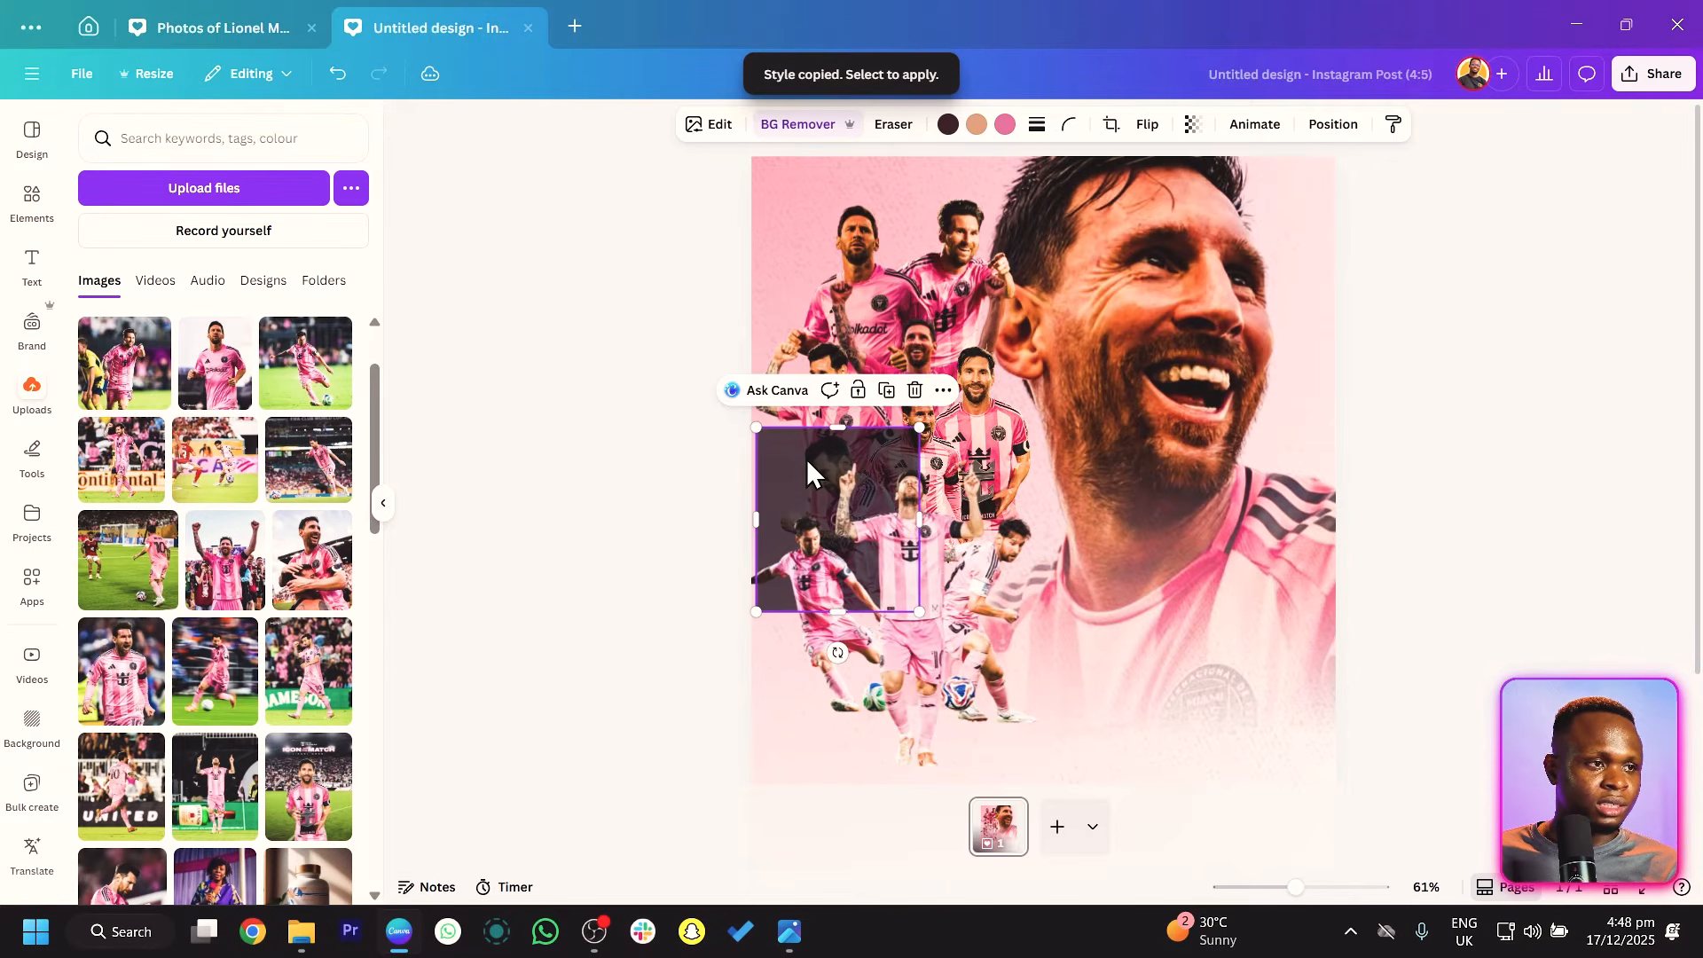
{"action": "right_click", "coordinate": [806, 459]}
{"action": "left_click", "coordinate": [860, 344]}
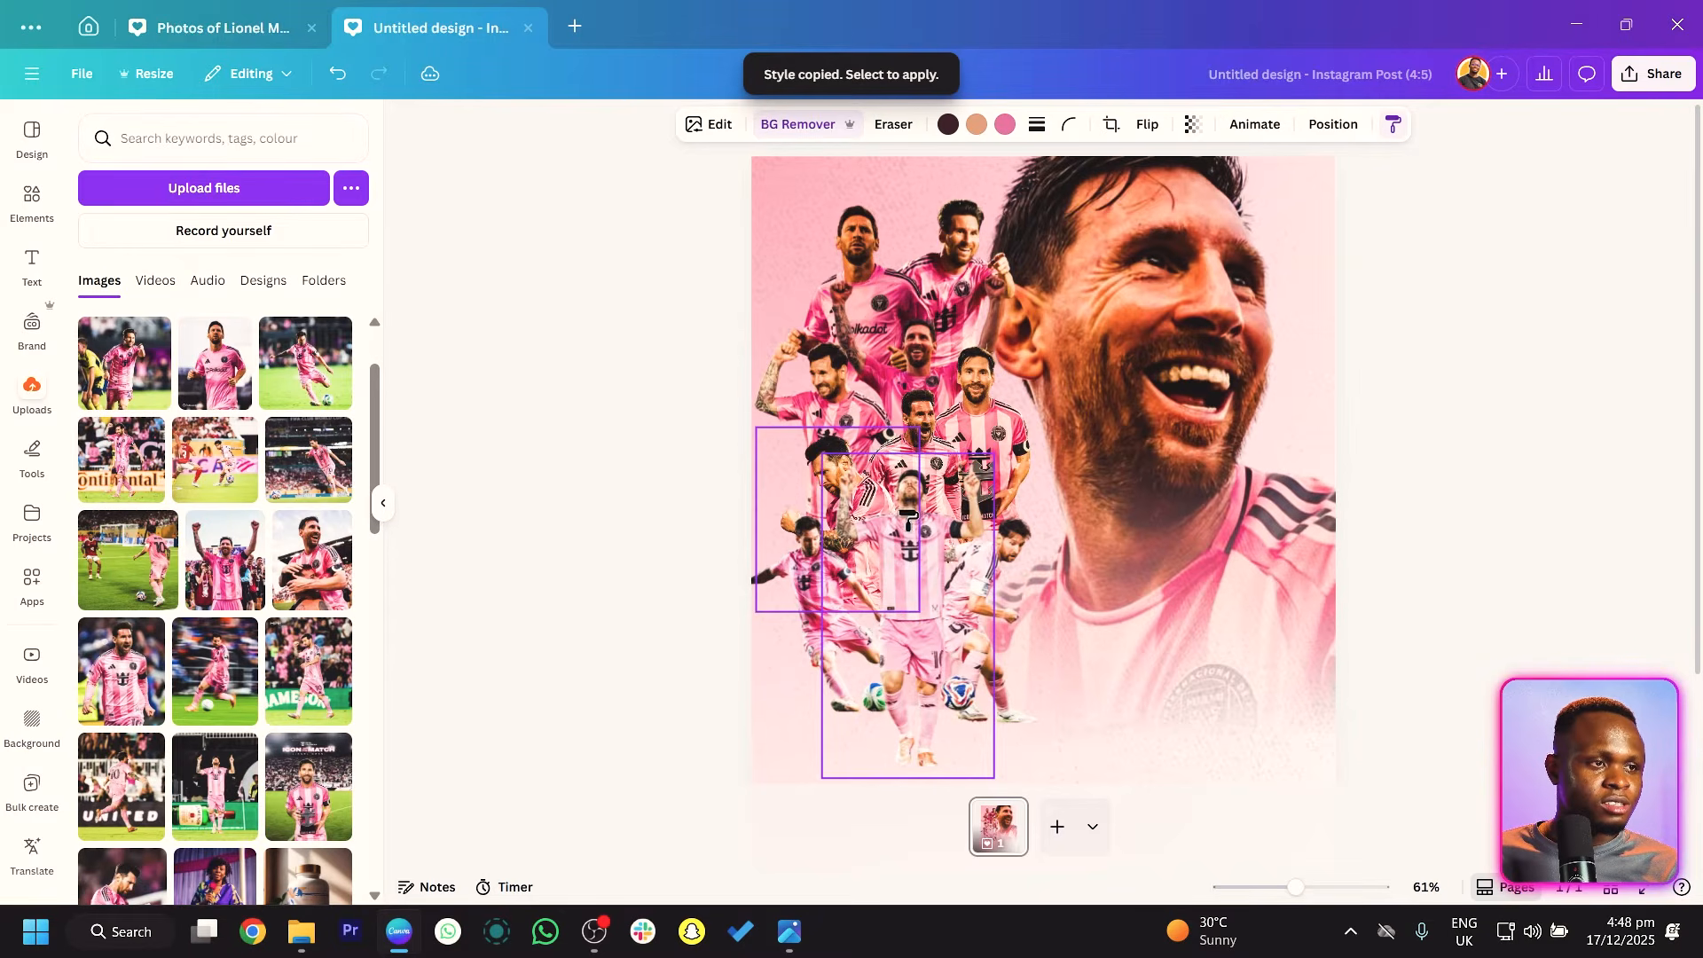
{"action": "left_click", "coordinate": [976, 495]}
Copy the same style onto the two kicking cutouts with balls on either side of the full-length player.
{"action": "right_click", "coordinate": [940, 514]}
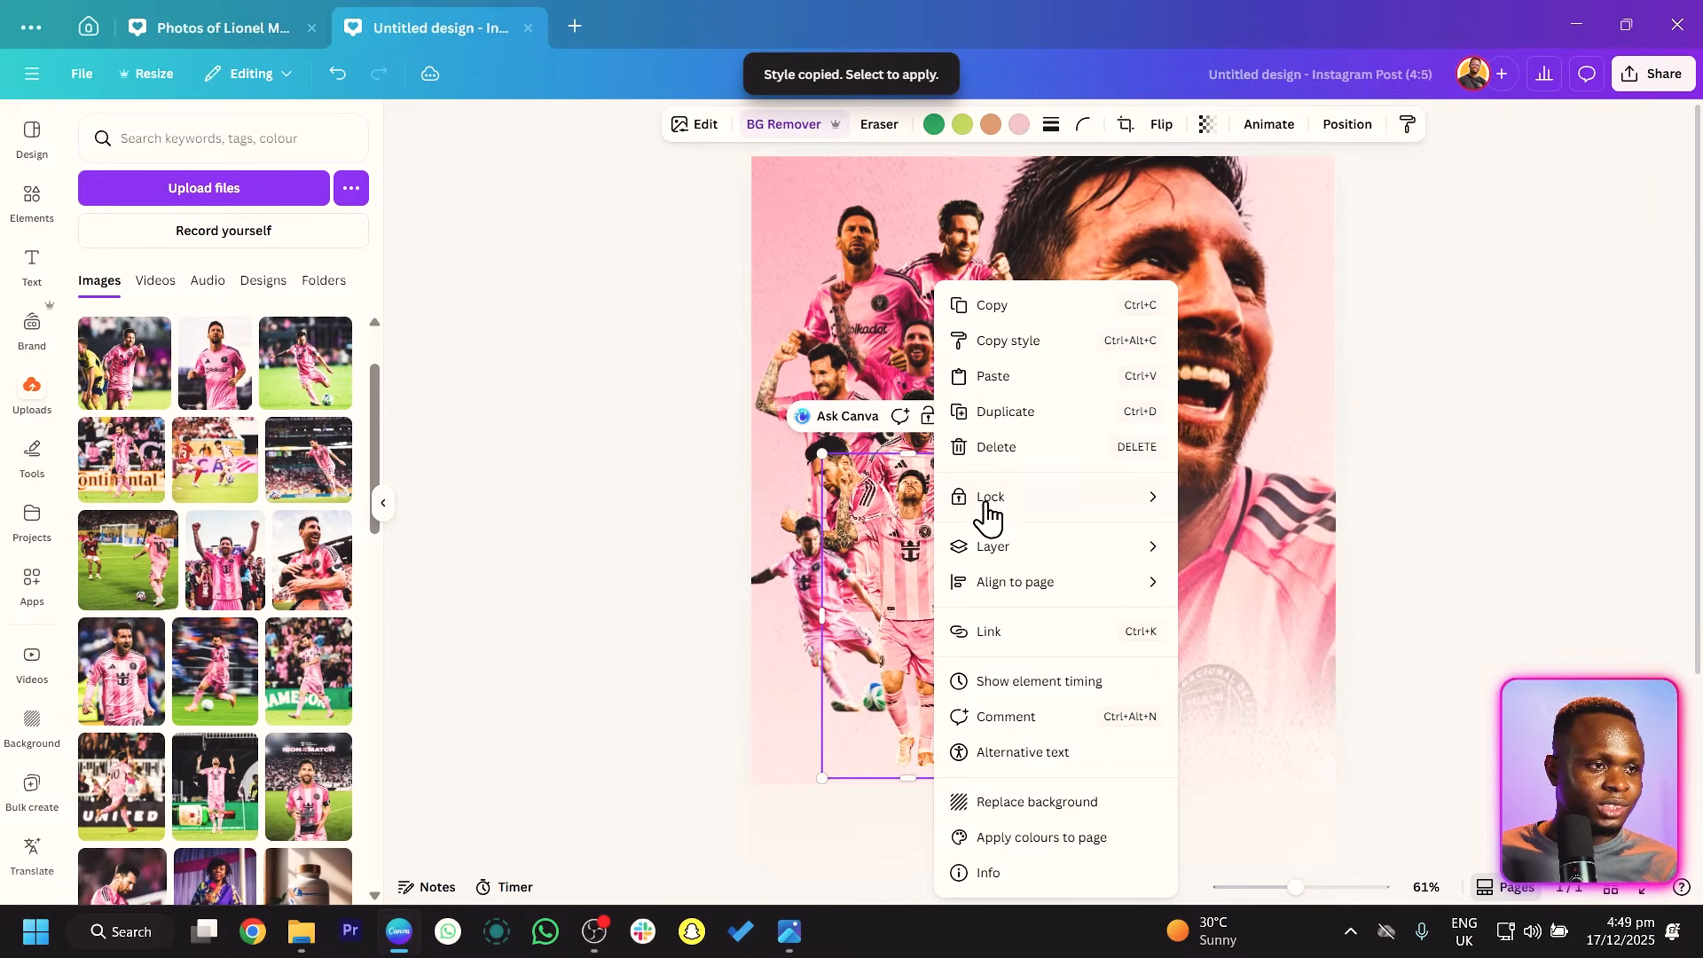
{"action": "left_click", "coordinate": [1003, 338]}
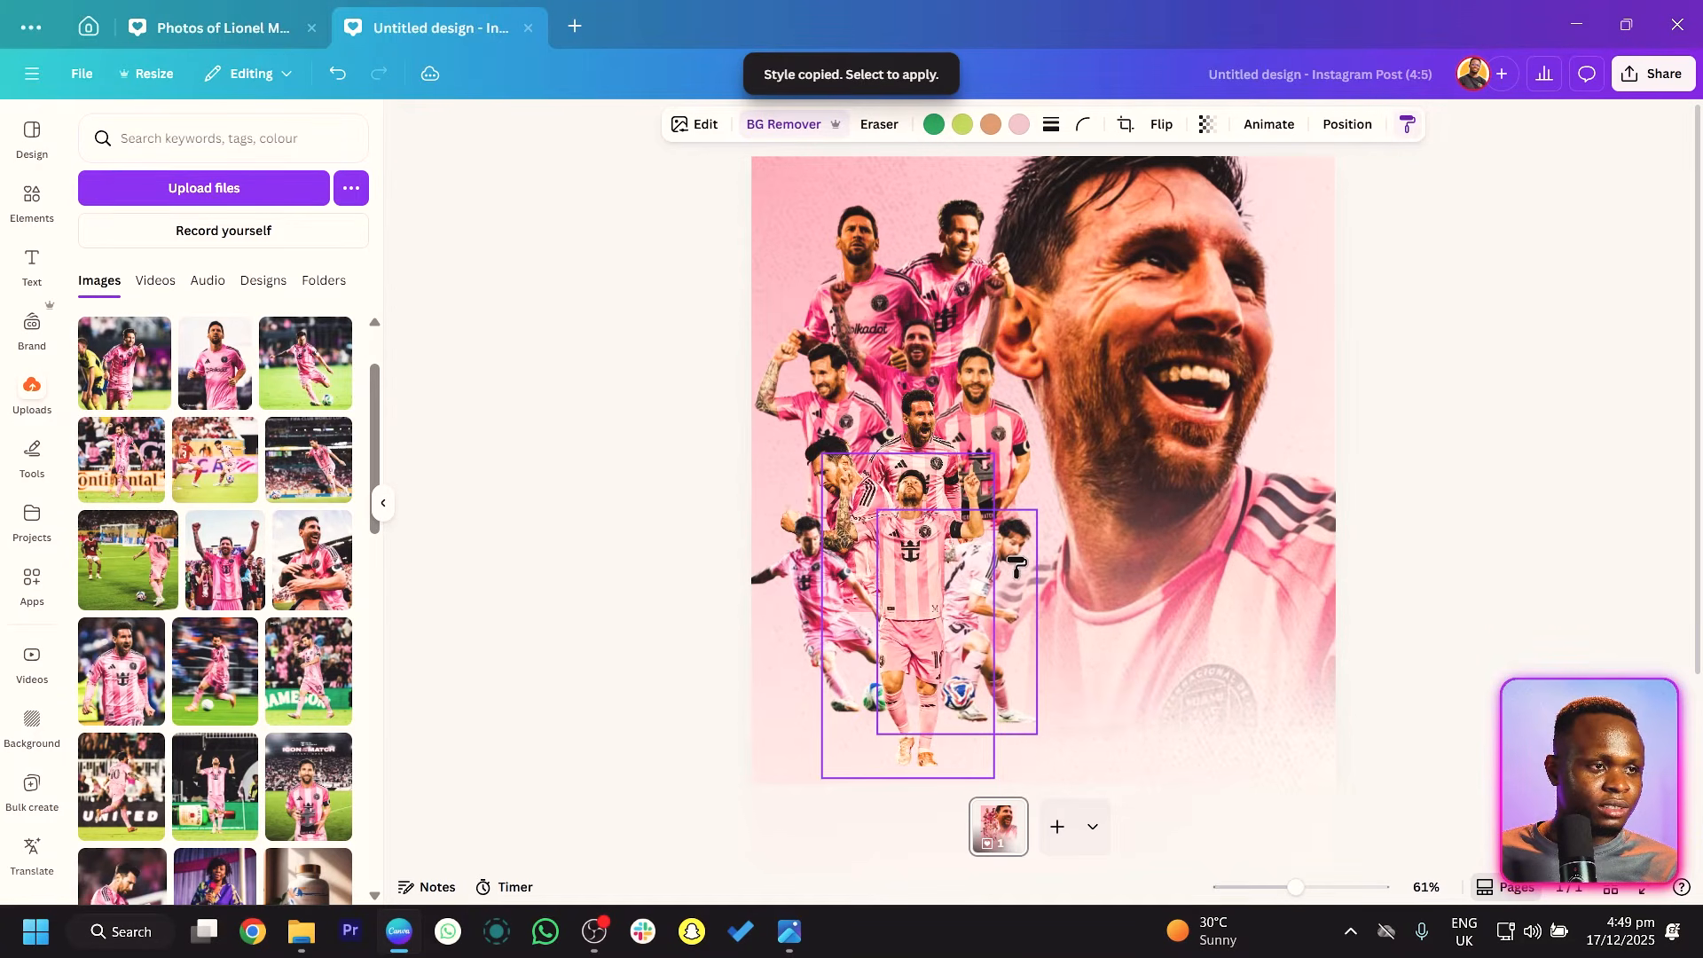
{"action": "left_click", "coordinate": [1016, 557]}
{"action": "right_click", "coordinate": [1017, 557]}
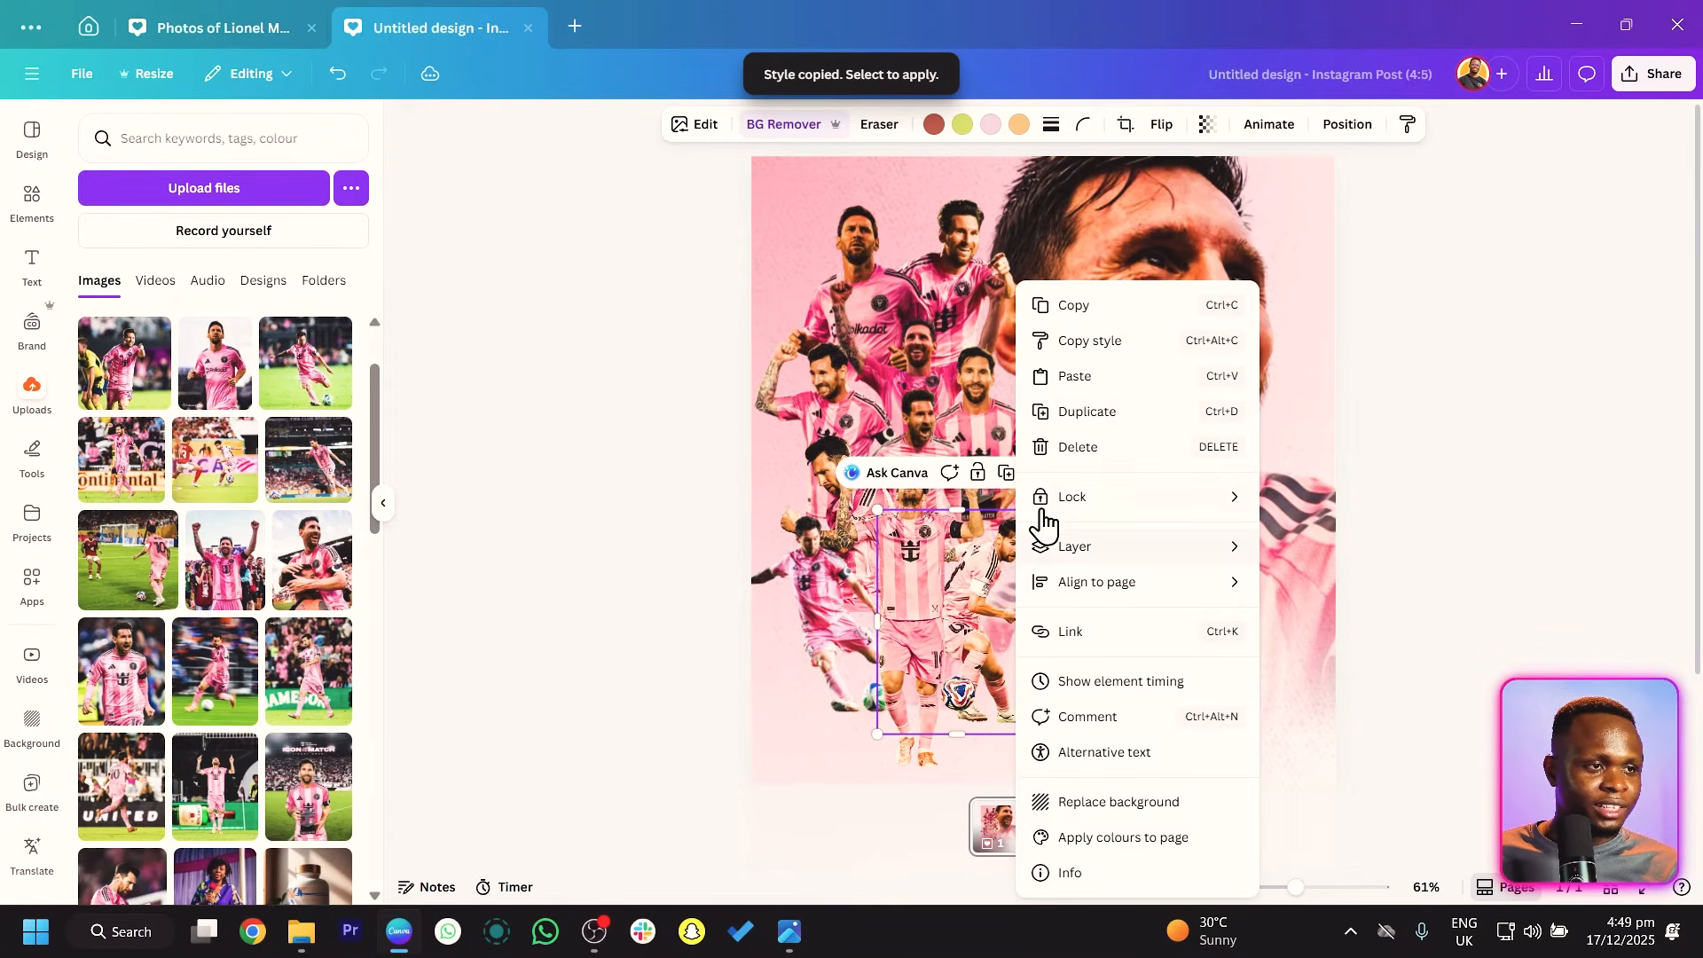
{"action": "left_click", "coordinate": [1047, 343]}
{"action": "left_click", "coordinate": [808, 585]}
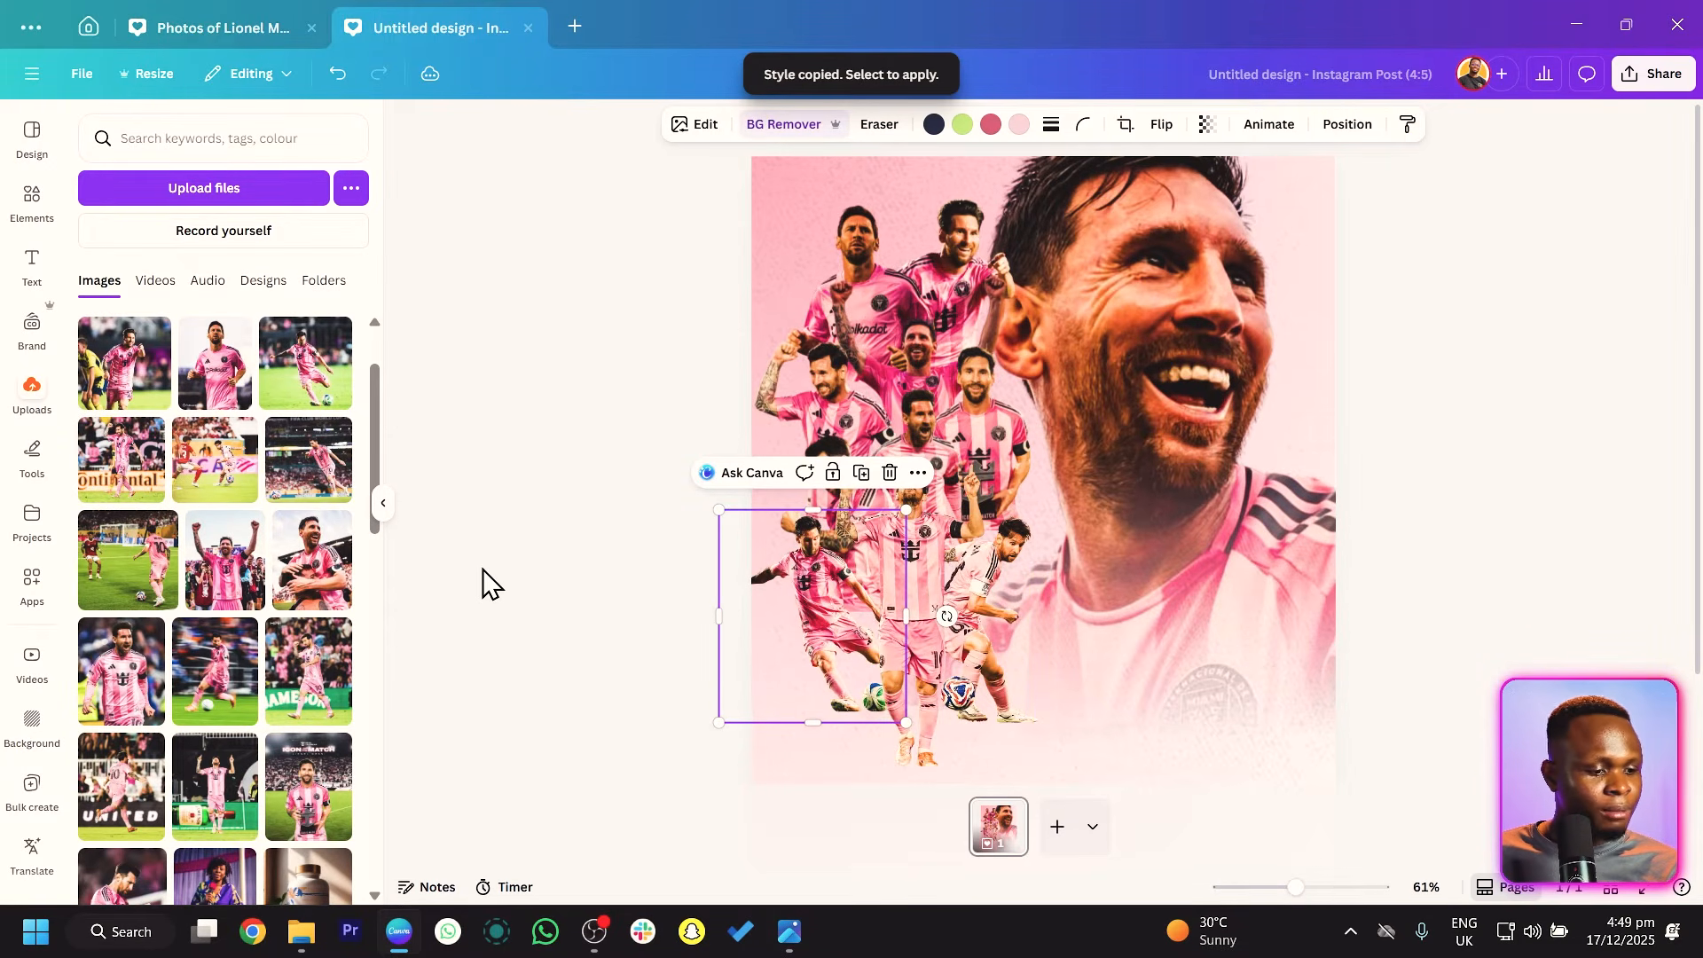
{"action": "left_click", "coordinate": [337, 532]}
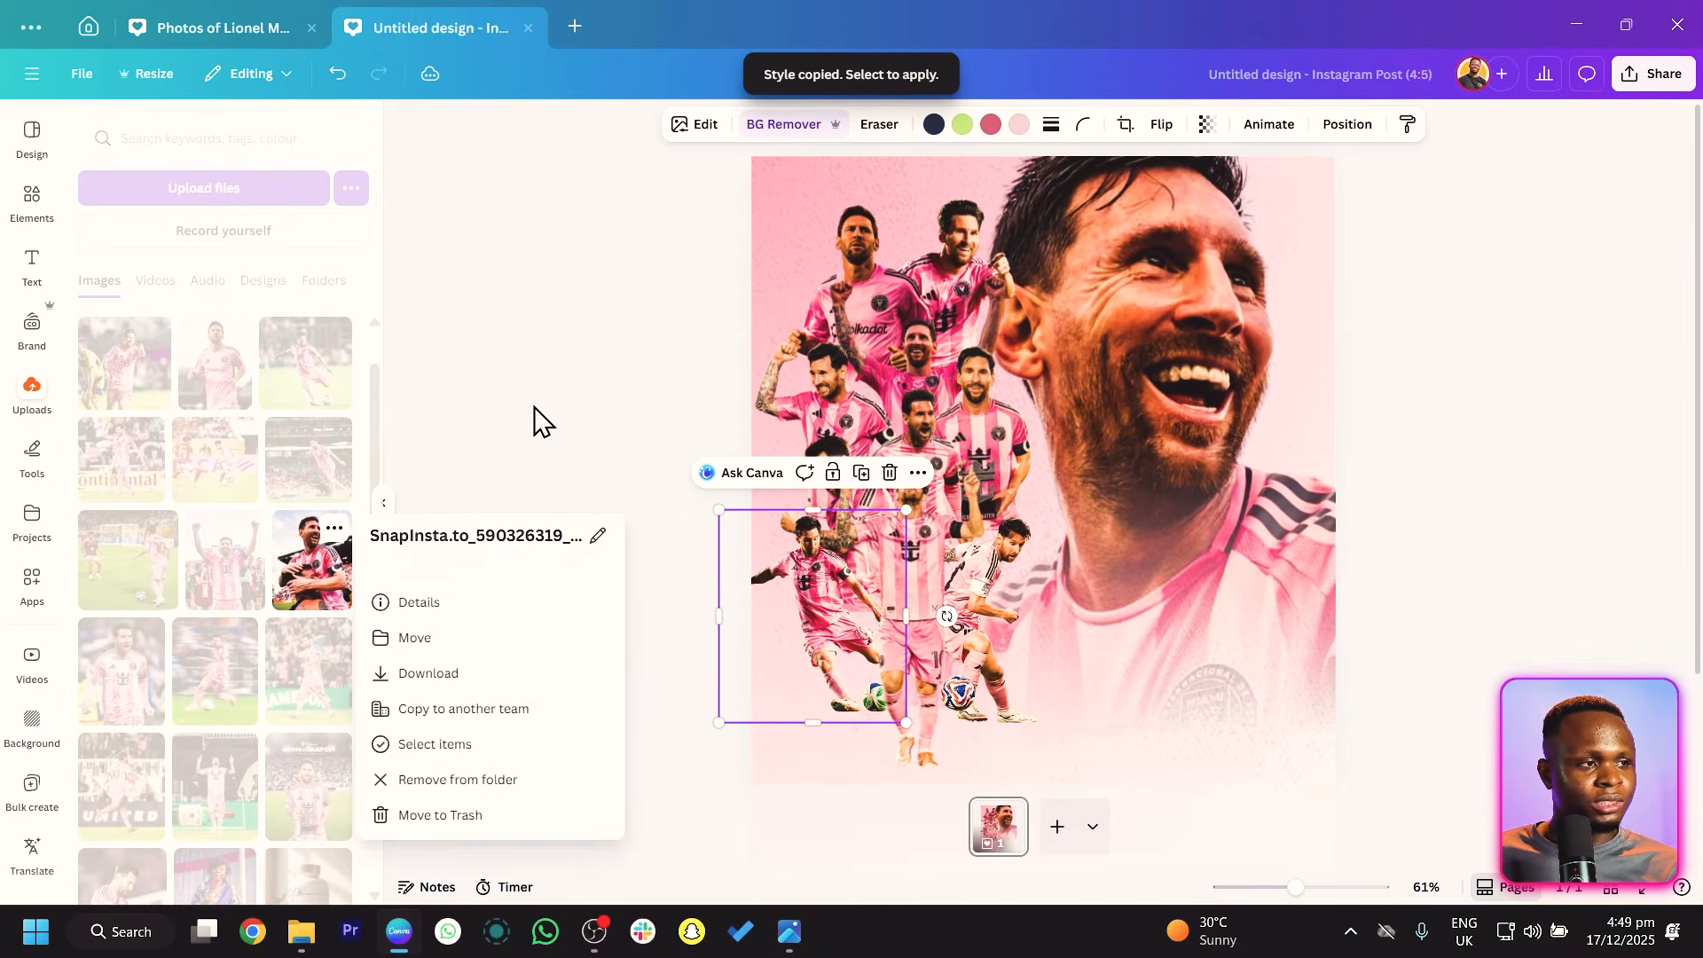
{"action": "left_click", "coordinate": [542, 417]}
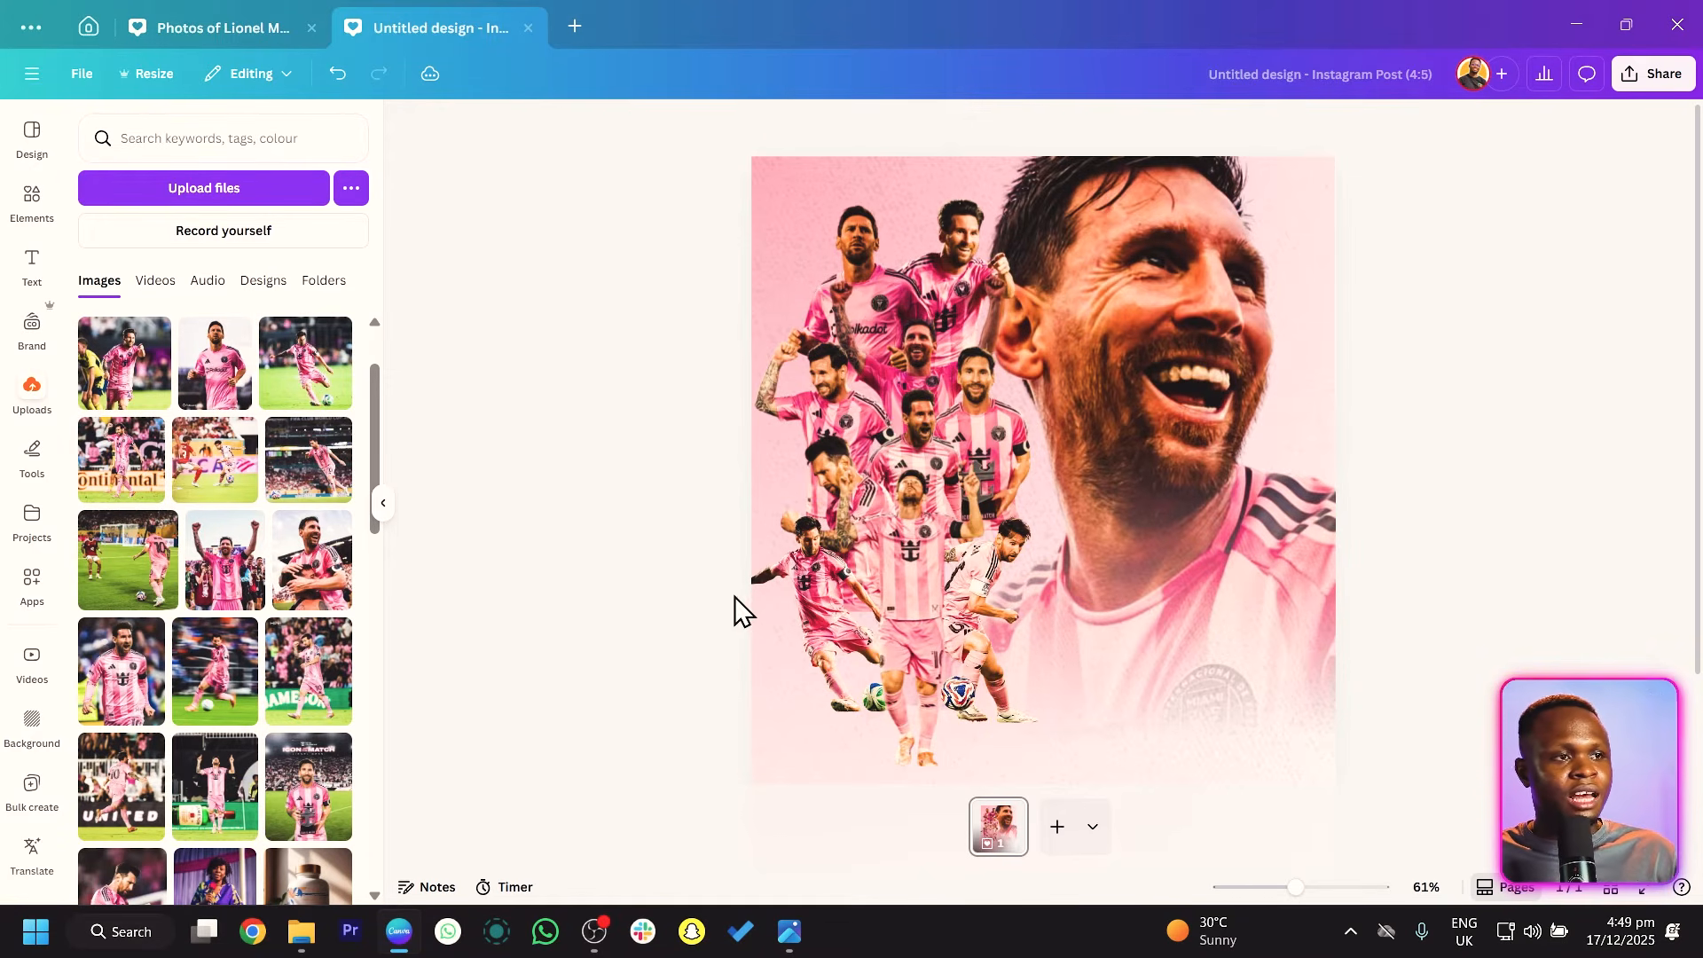
Scale the large portrait down slightly, widen its frame at the right and reposition it so the whole head fits on the page.
{"action": "left_click", "coordinate": [993, 375]}
{"action": "scroll", "coordinate": [994, 375], "scroll_direction": "down", "scroll_amount": 2}
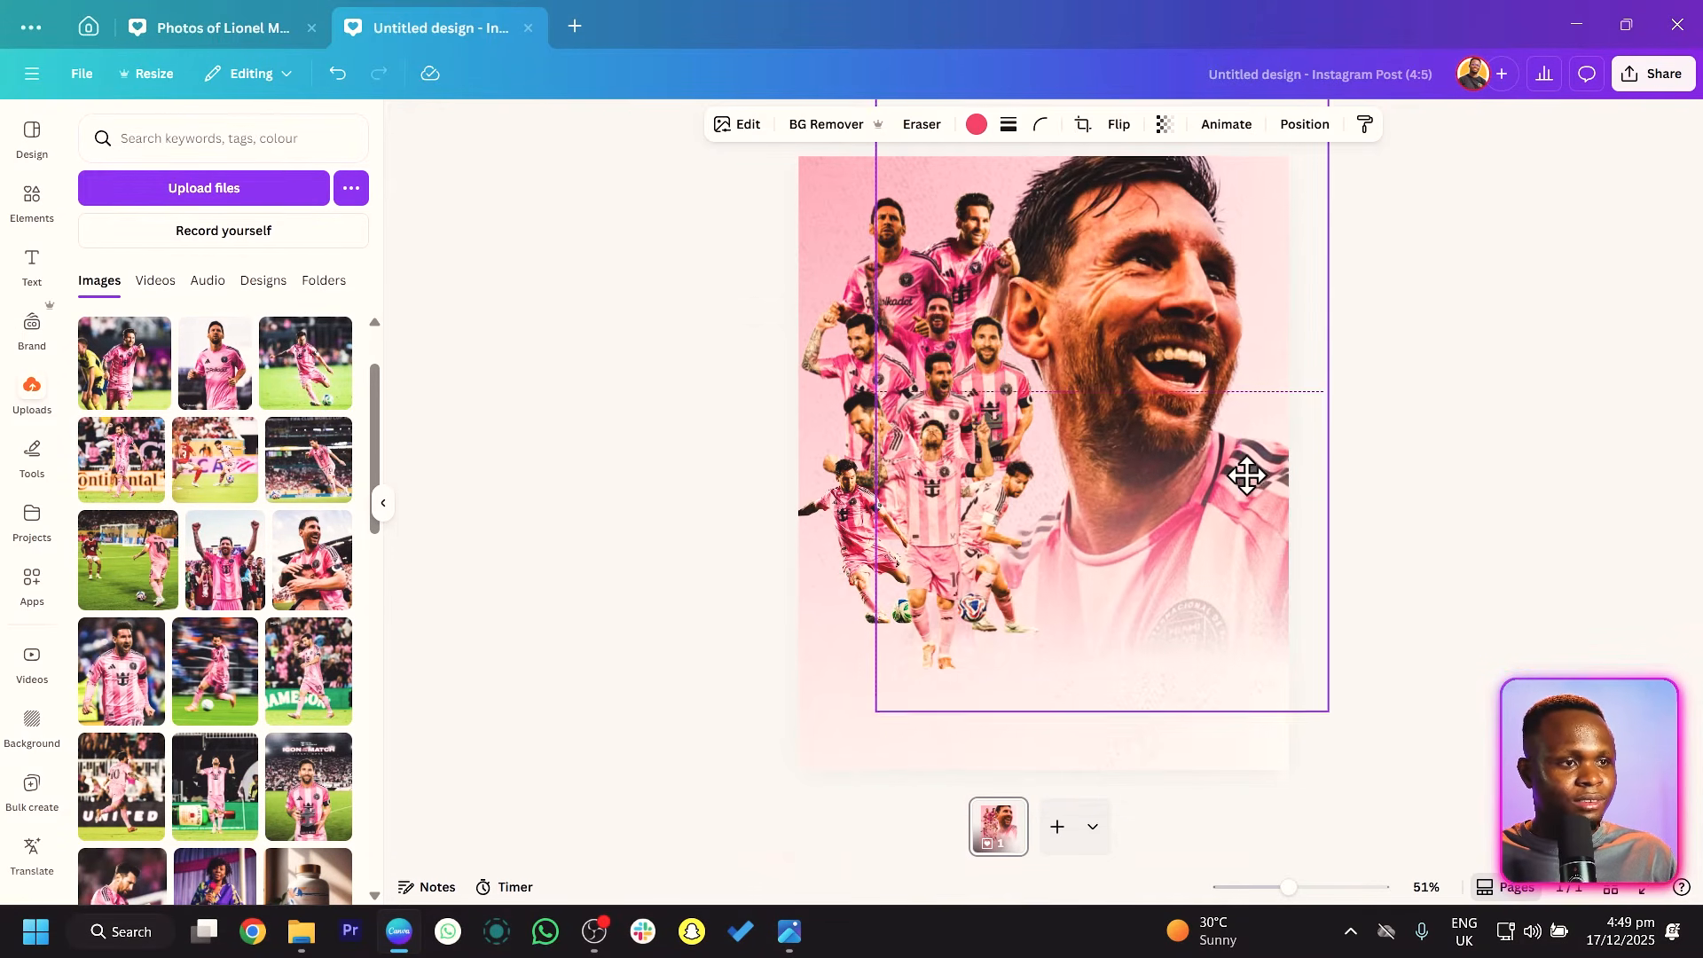
{"action": "left_click_drag", "start_coordinate": [1239, 494], "coordinate": [1204, 479]}
{"action": "left_click_drag", "start_coordinate": [829, 733], "coordinate": [842, 721]}
{"action": "left_click_drag", "start_coordinate": [1267, 504], "coordinate": [1304, 504]}
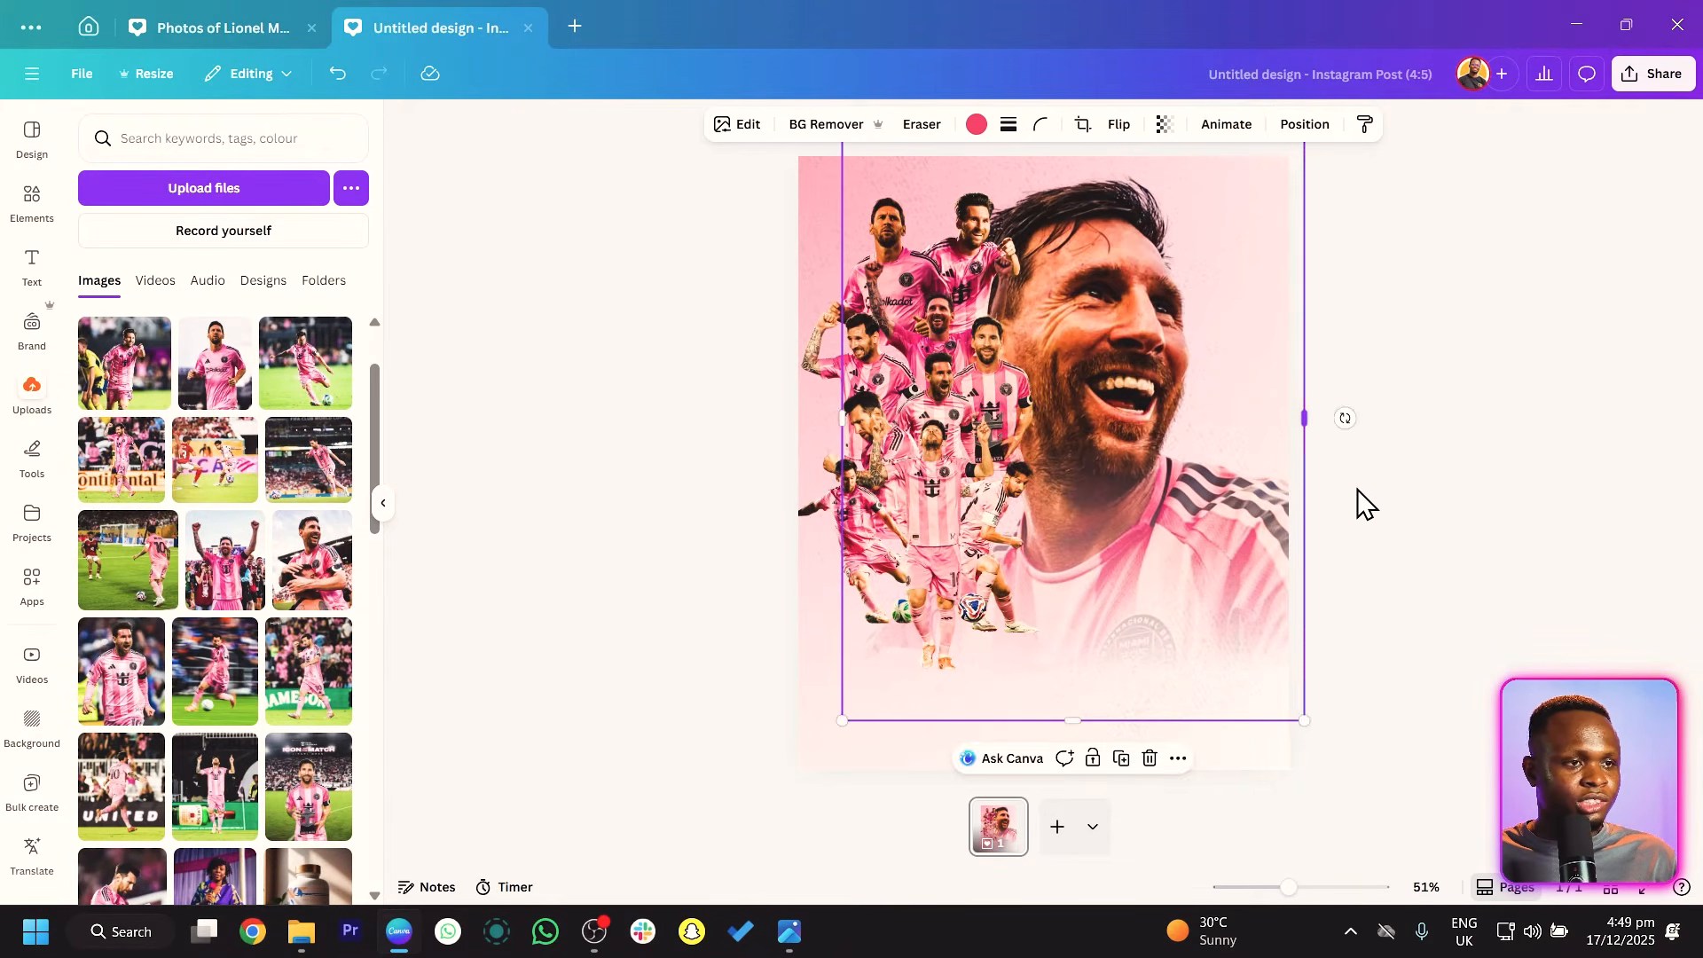
{"action": "left_click", "coordinate": [1463, 482]}
{"action": "left_click", "coordinate": [1185, 488]}
{"action": "left_click_drag", "start_coordinate": [1185, 488], "coordinate": [1199, 488]}
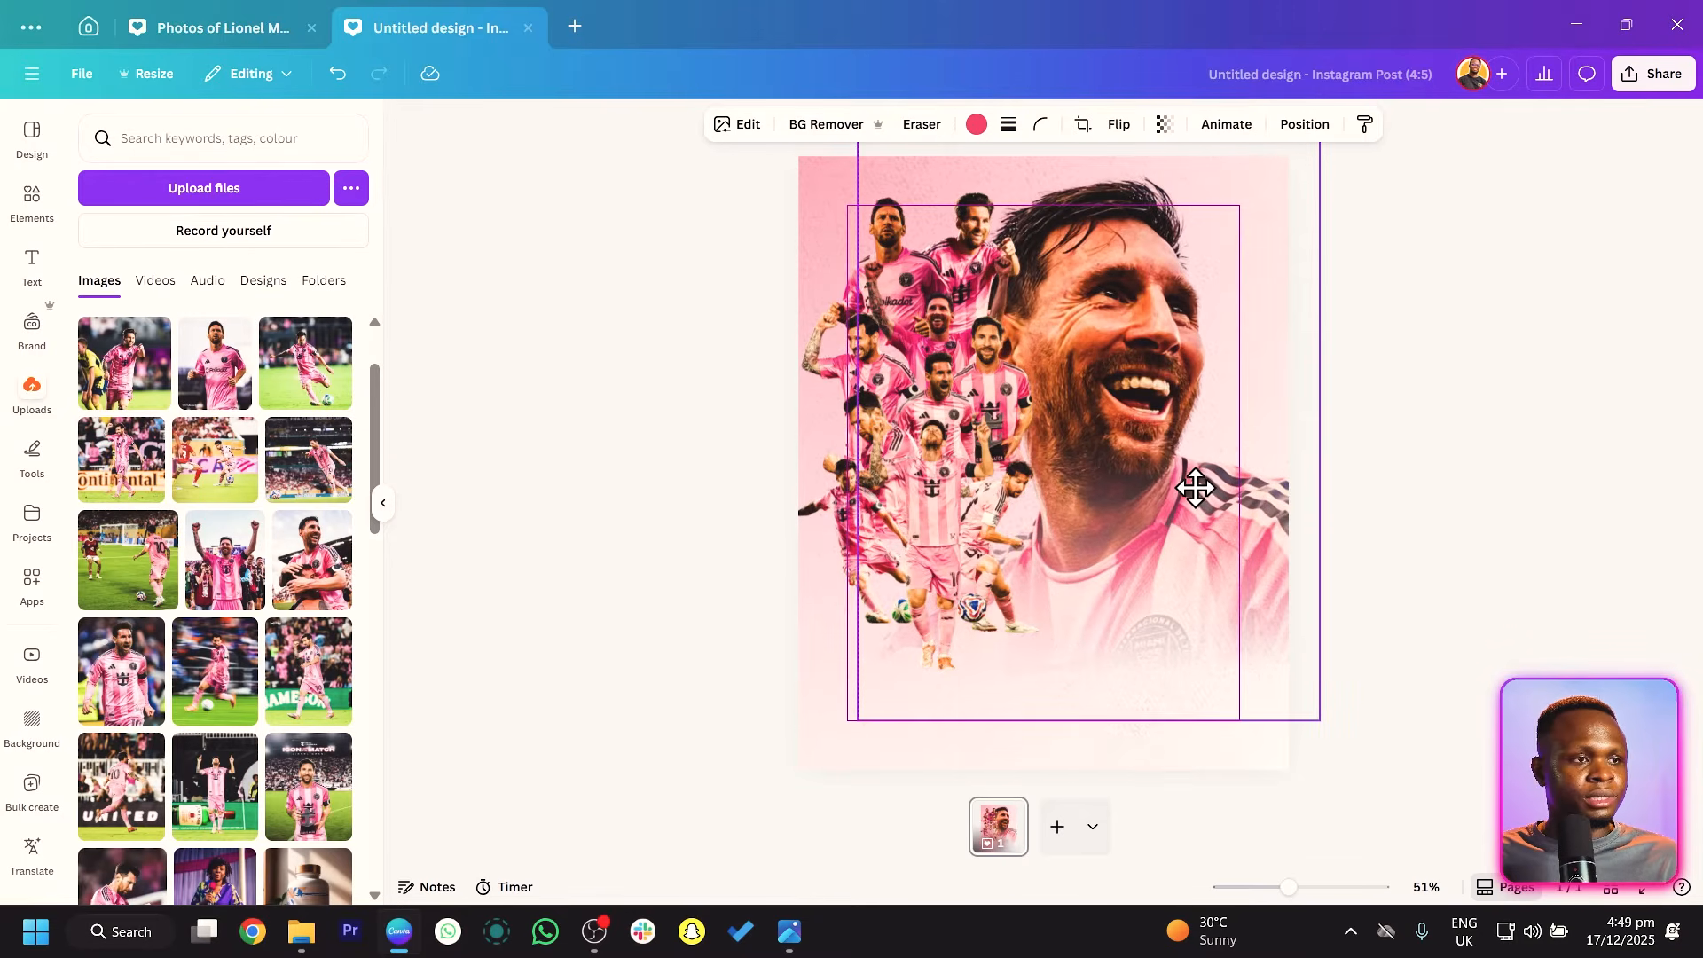
{"action": "left_click", "coordinate": [634, 538]}
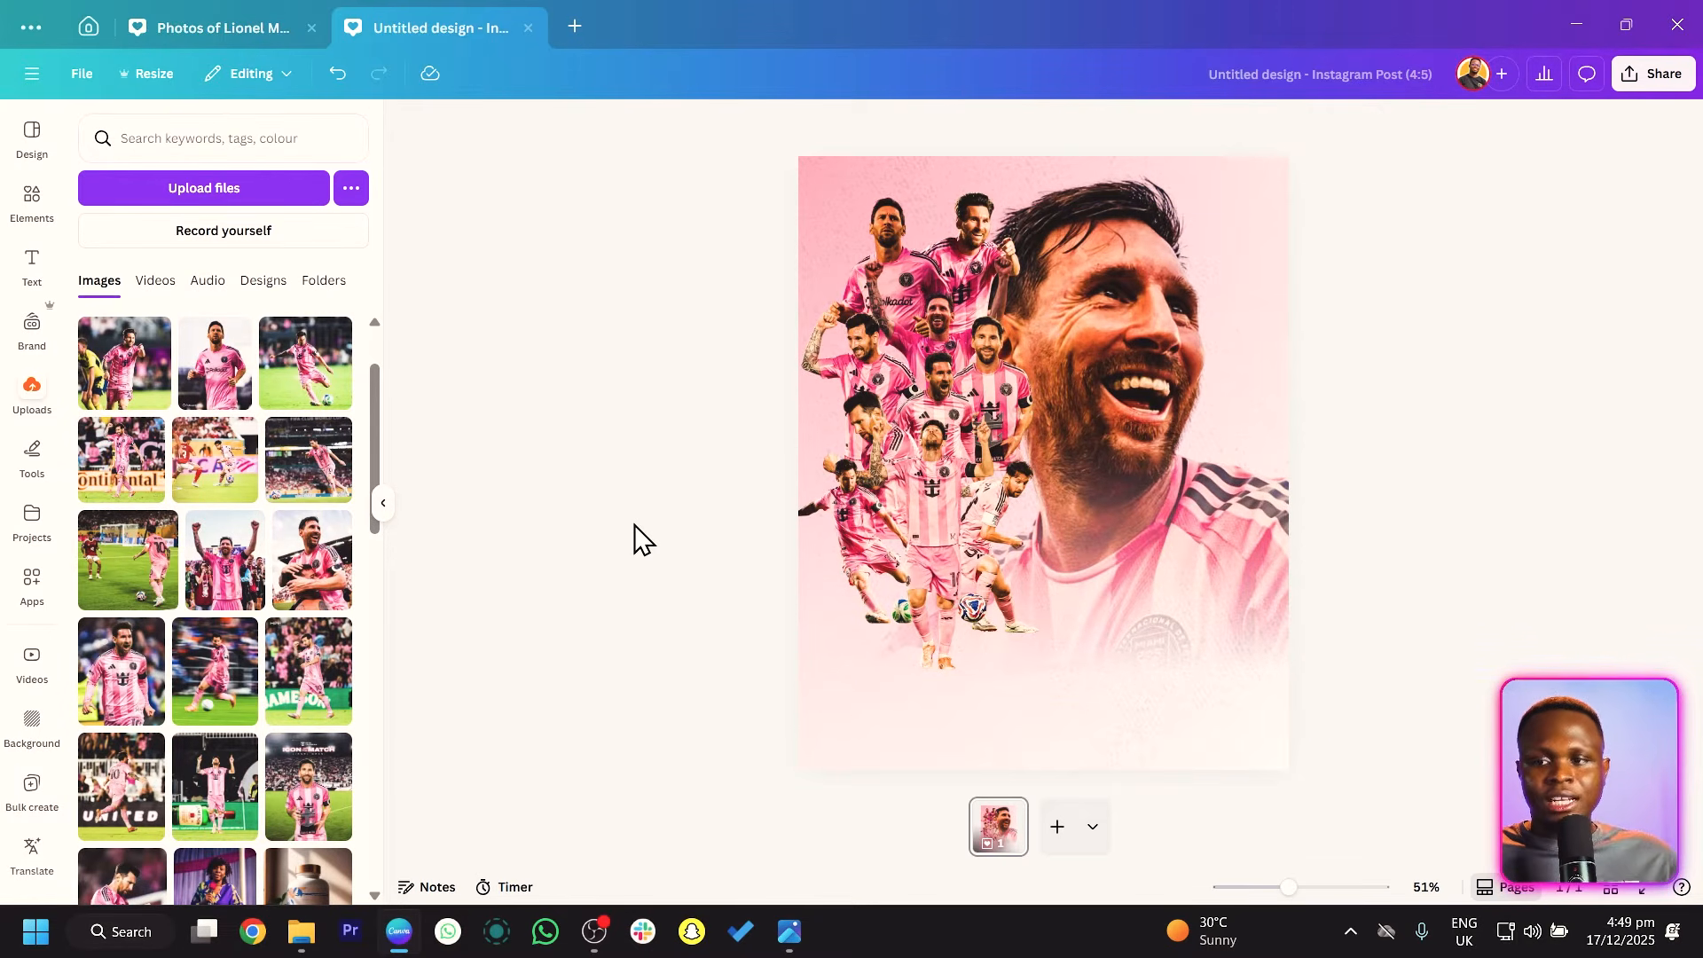
Move the two kicking cutouts slightly outward and lower the full-length cutout with raised arms.
{"action": "left_click_drag", "start_coordinate": [1020, 502], "coordinate": [1023, 489]}
{"action": "left_click", "coordinate": [814, 517]}
{"action": "left_click_drag", "start_coordinate": [814, 516], "coordinate": [804, 514]}
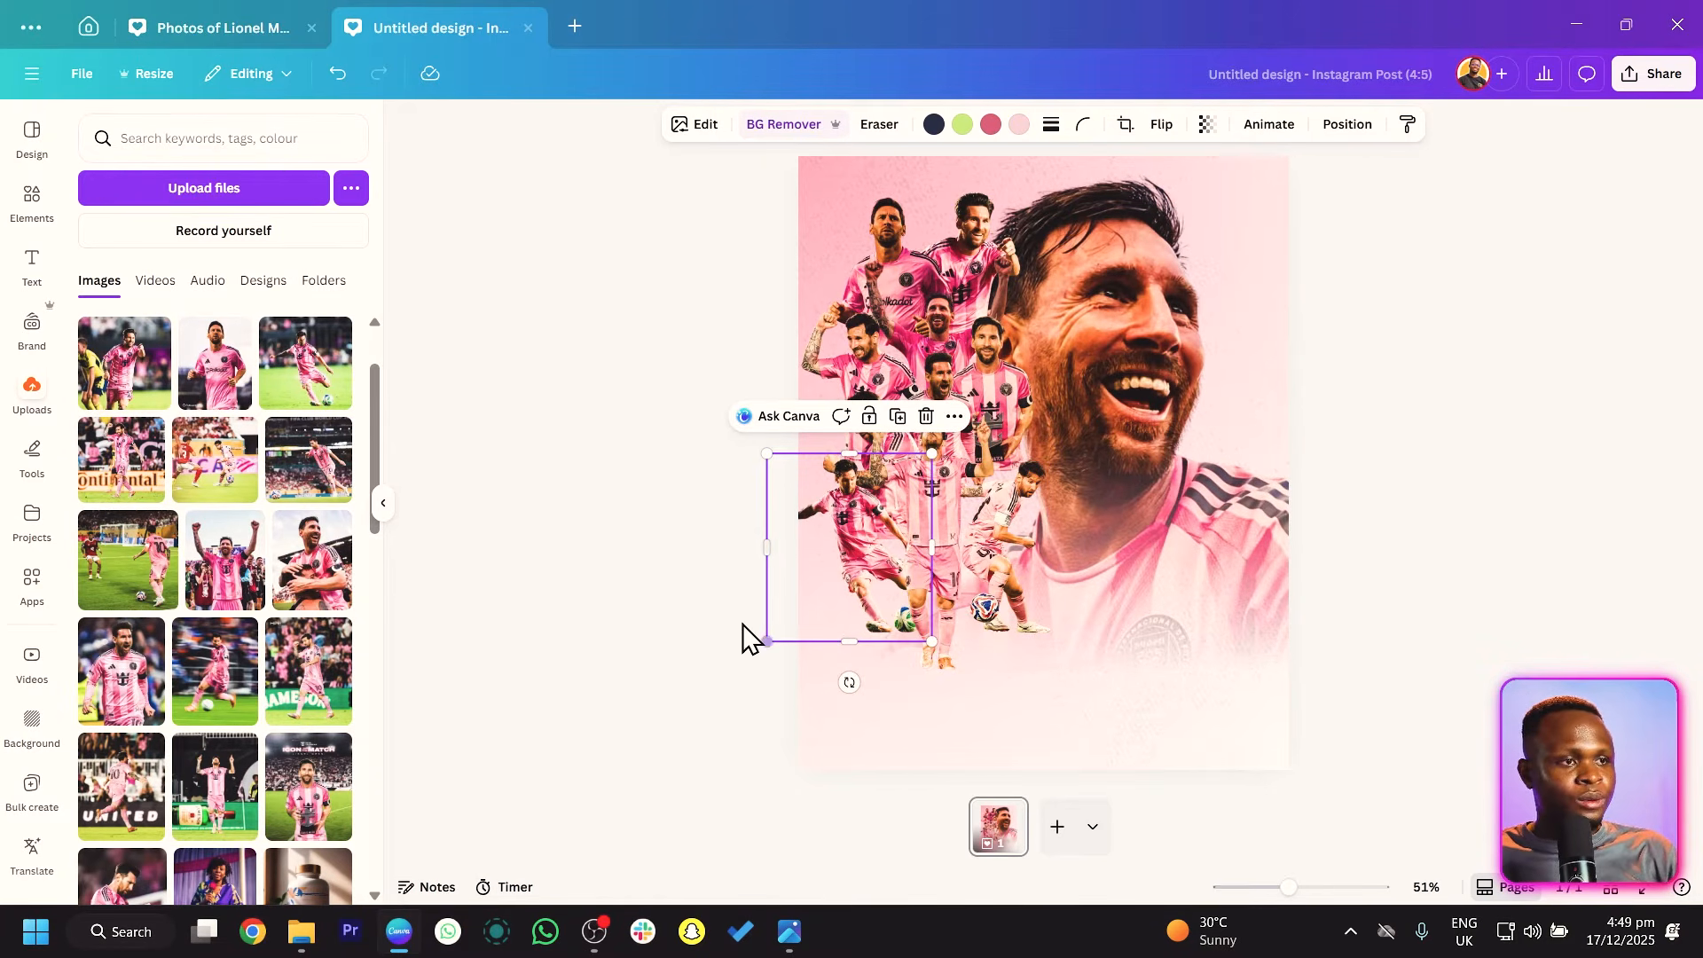
{"action": "left_click", "coordinate": [715, 601]}
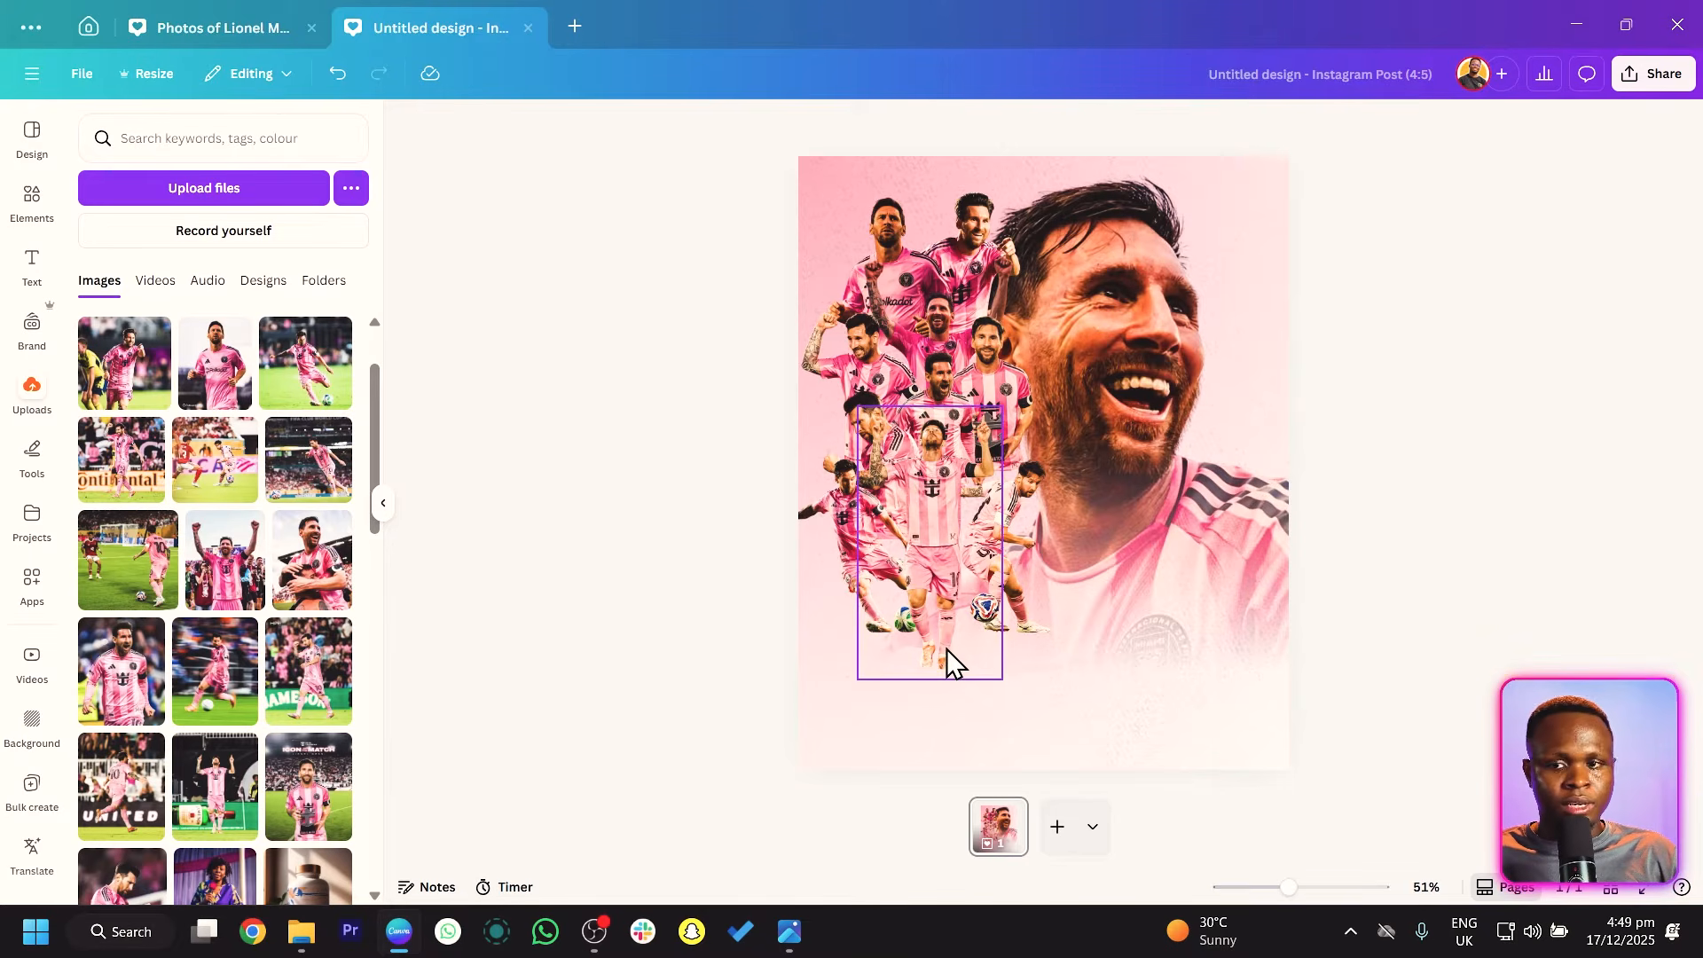
{"action": "left_click_drag", "start_coordinate": [945, 636], "coordinate": [950, 673]}
{"action": "left_click", "coordinate": [768, 694]}
Select both kicking cutouts together, enlarge them slightly and shift them down beside the full-length player.
{"action": "left_click", "coordinate": [854, 573]}
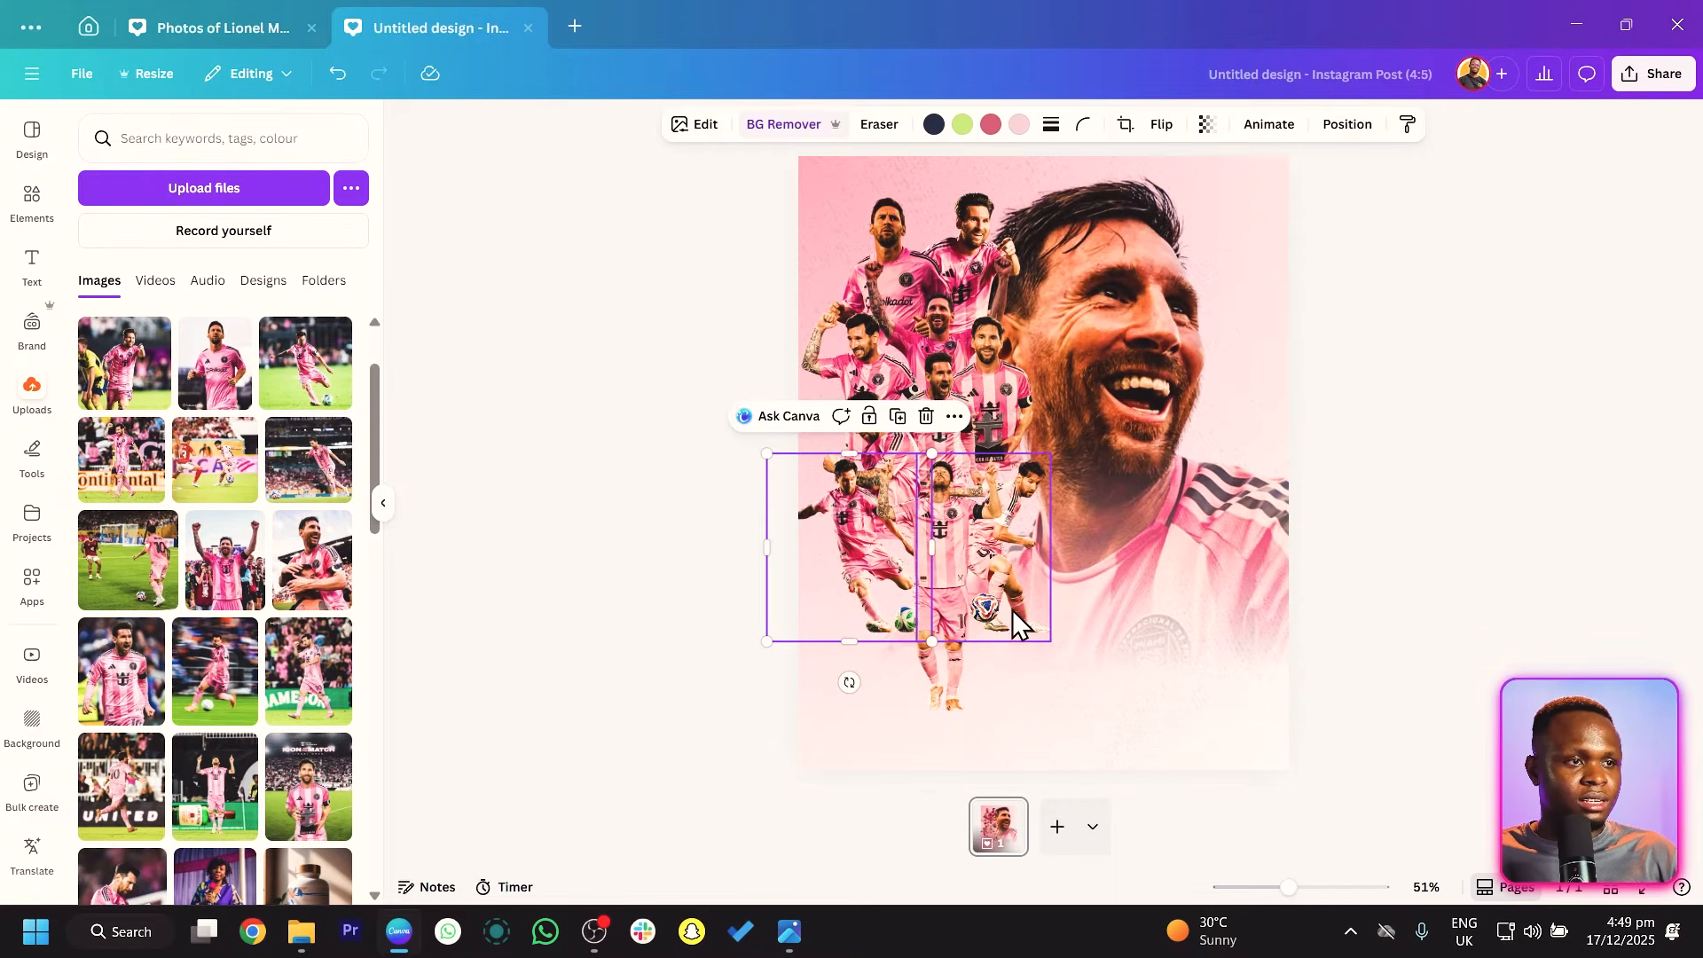
{"action": "left_click", "coordinate": [1013, 609]}
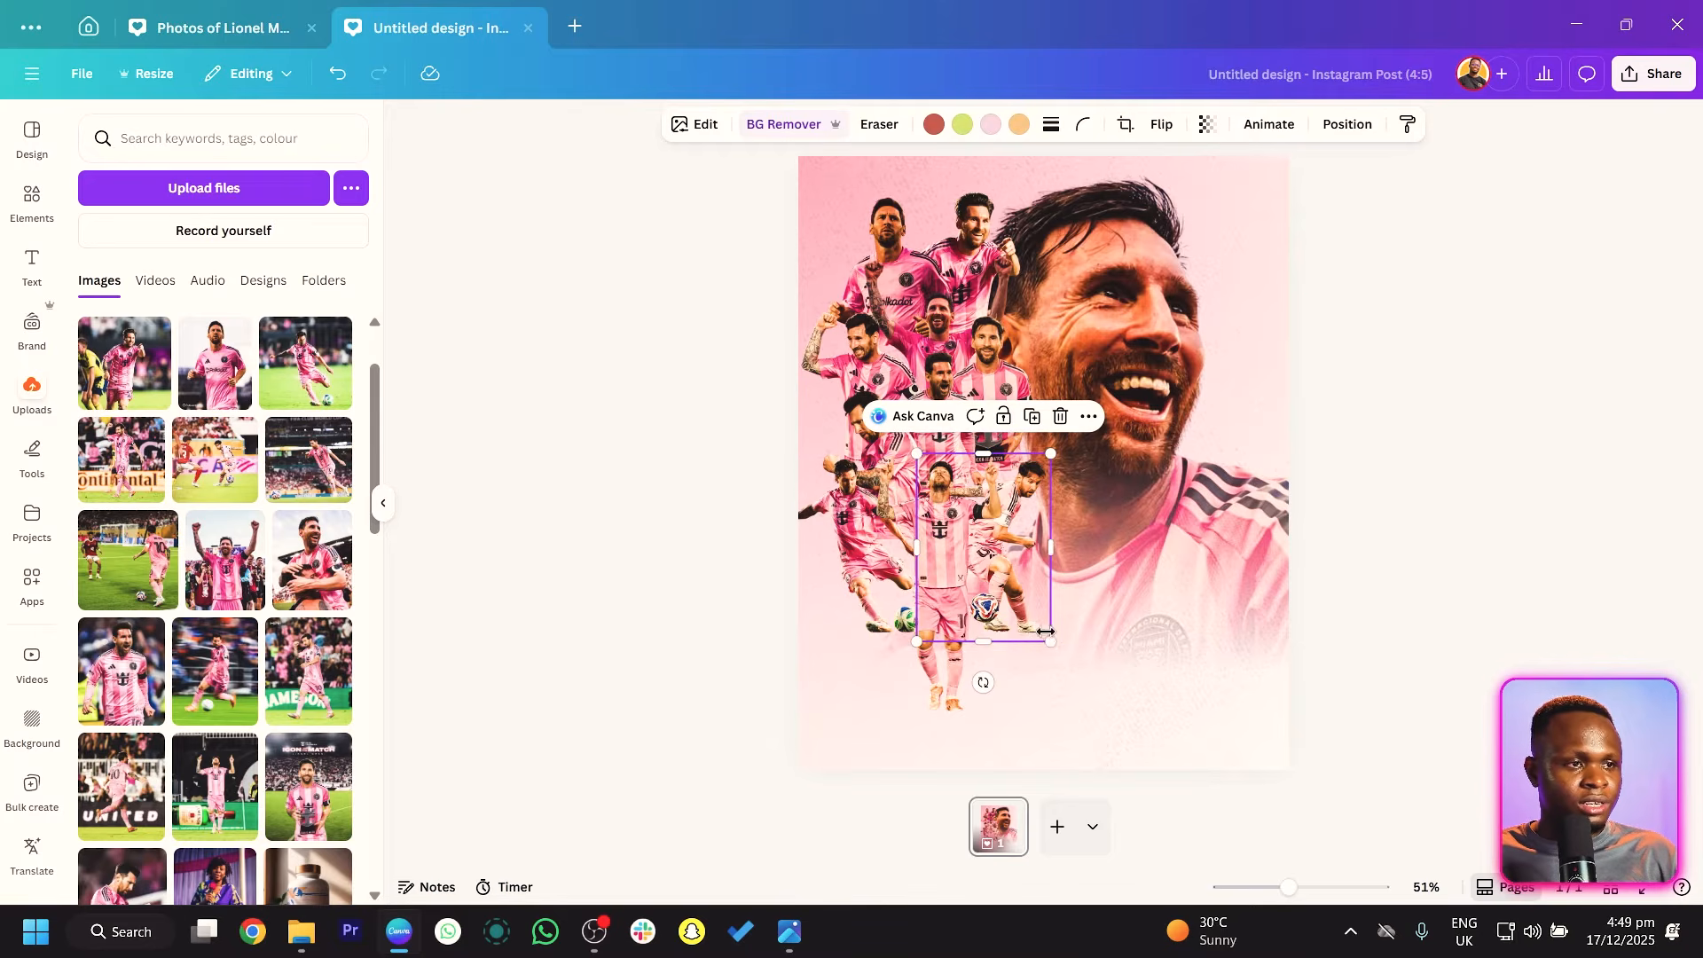
{"action": "left_click", "coordinate": [828, 615], "text": "shift"}
{"action": "left_click_drag", "start_coordinate": [1051, 642], "coordinate": [1058, 646]}
{"action": "left_click", "coordinate": [634, 652]}
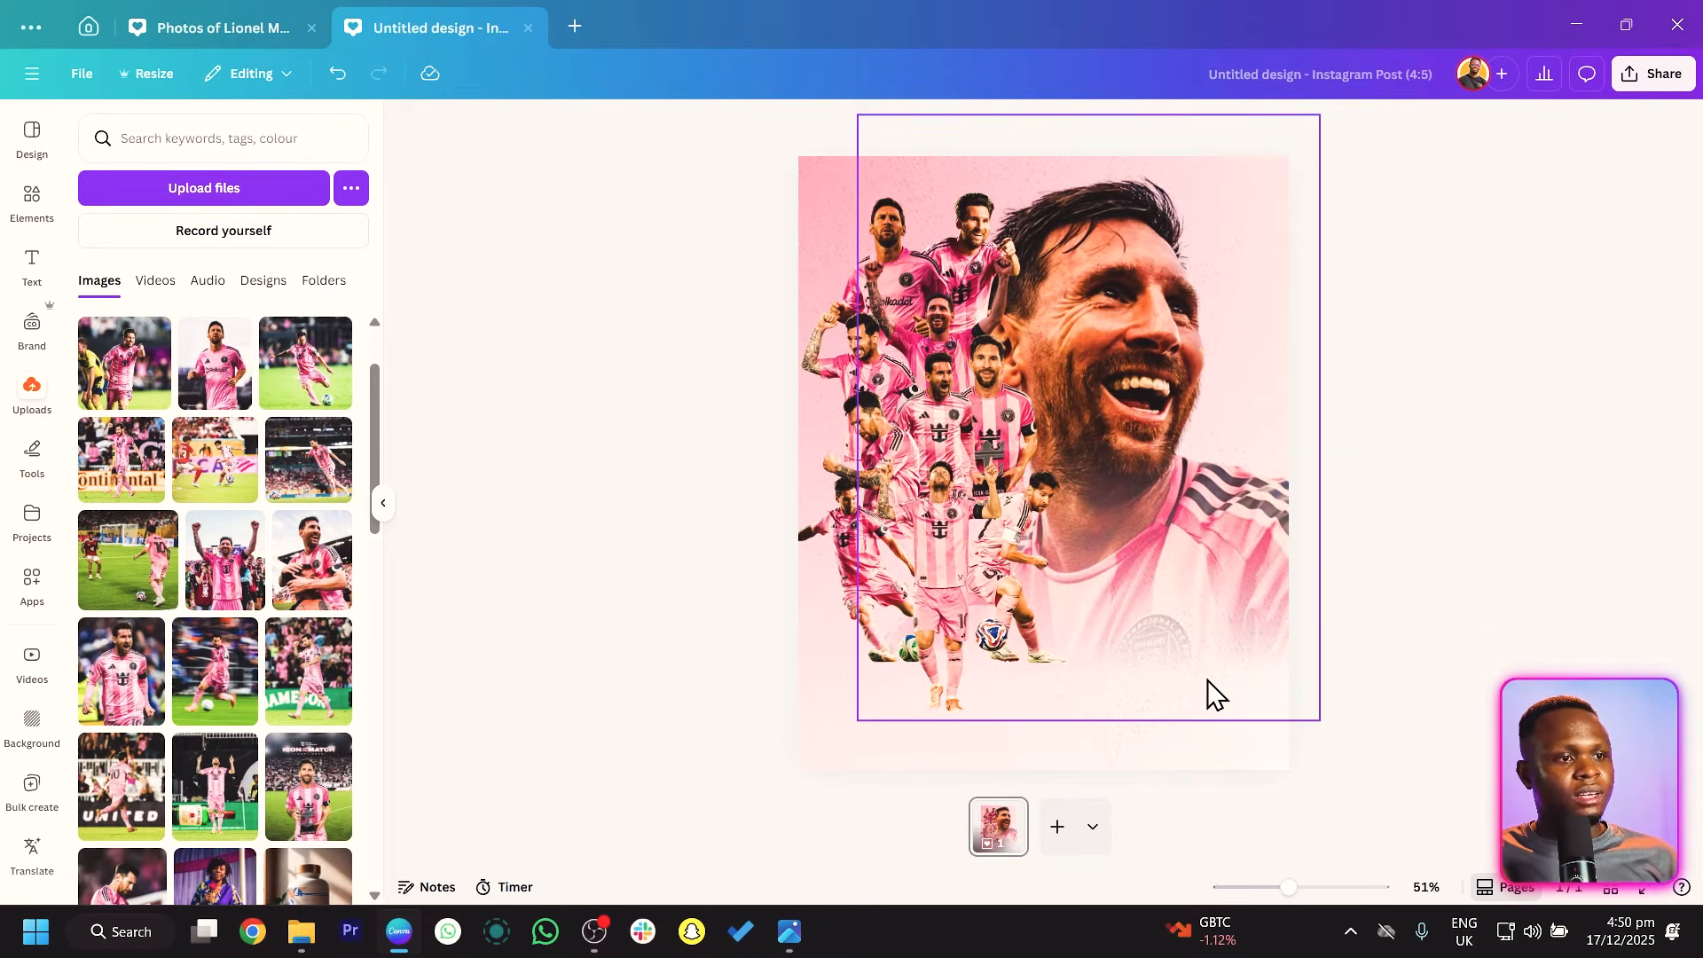
Add the text "Leo" over the large portrait's chest and enlarge it to font size 54.8.
{"action": "key", "text": "t"}
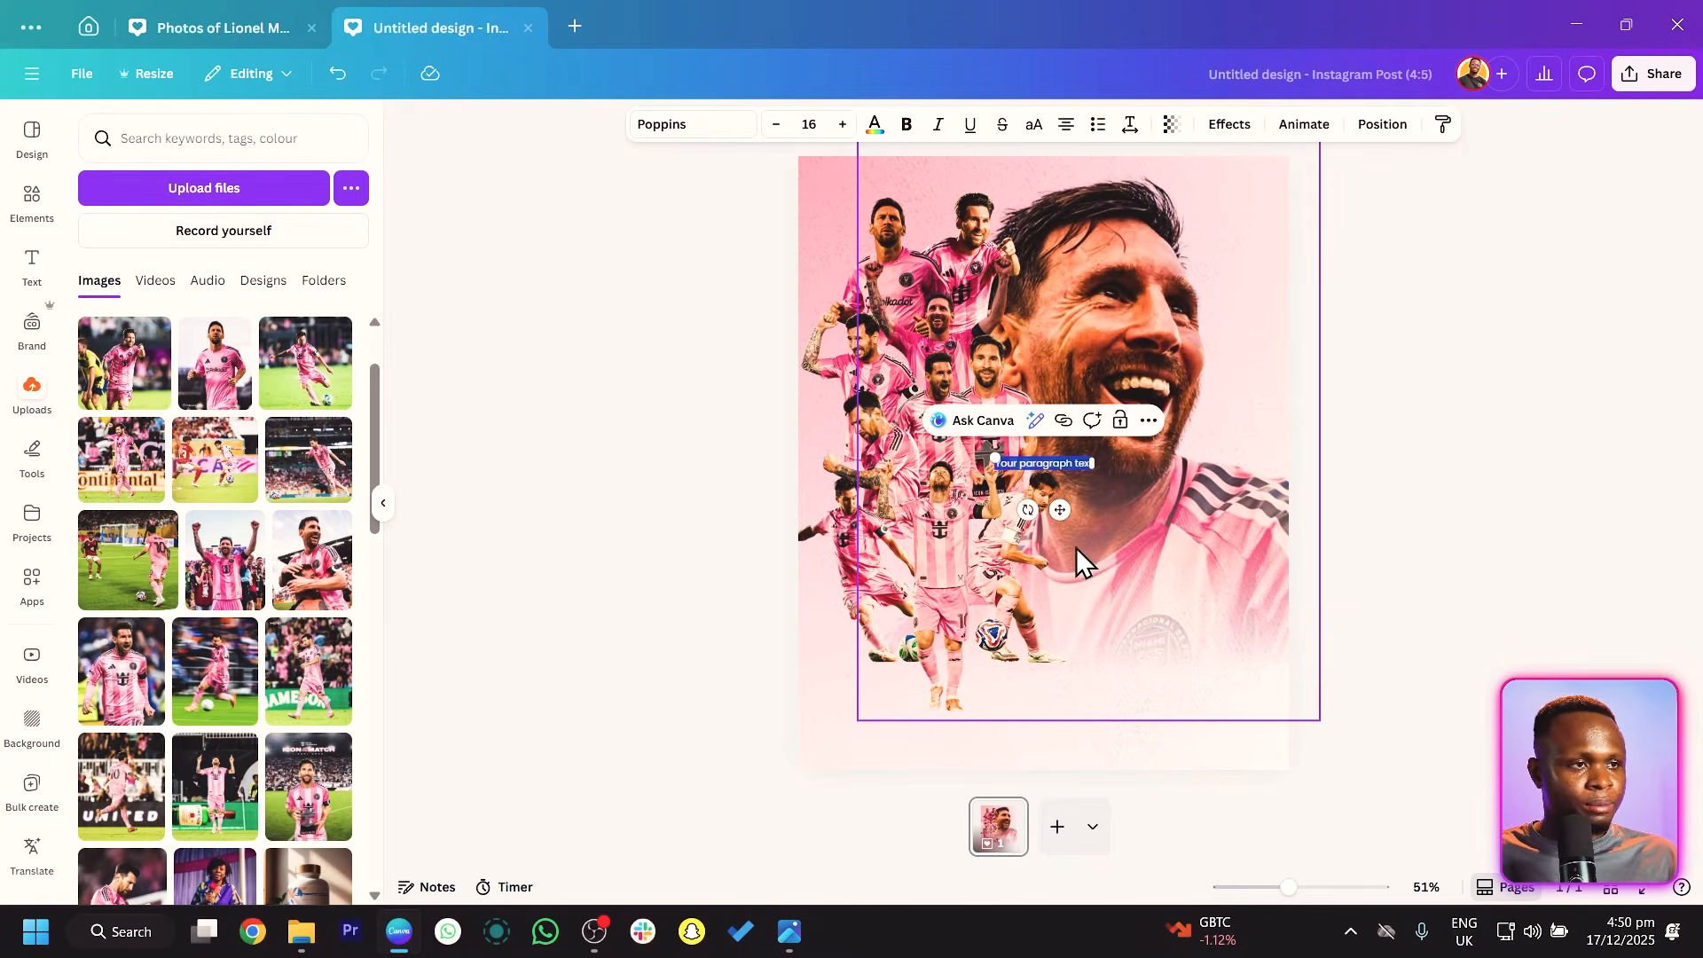
{"action": "left_click_drag", "start_coordinate": [1071, 524], "coordinate": [1179, 654]}
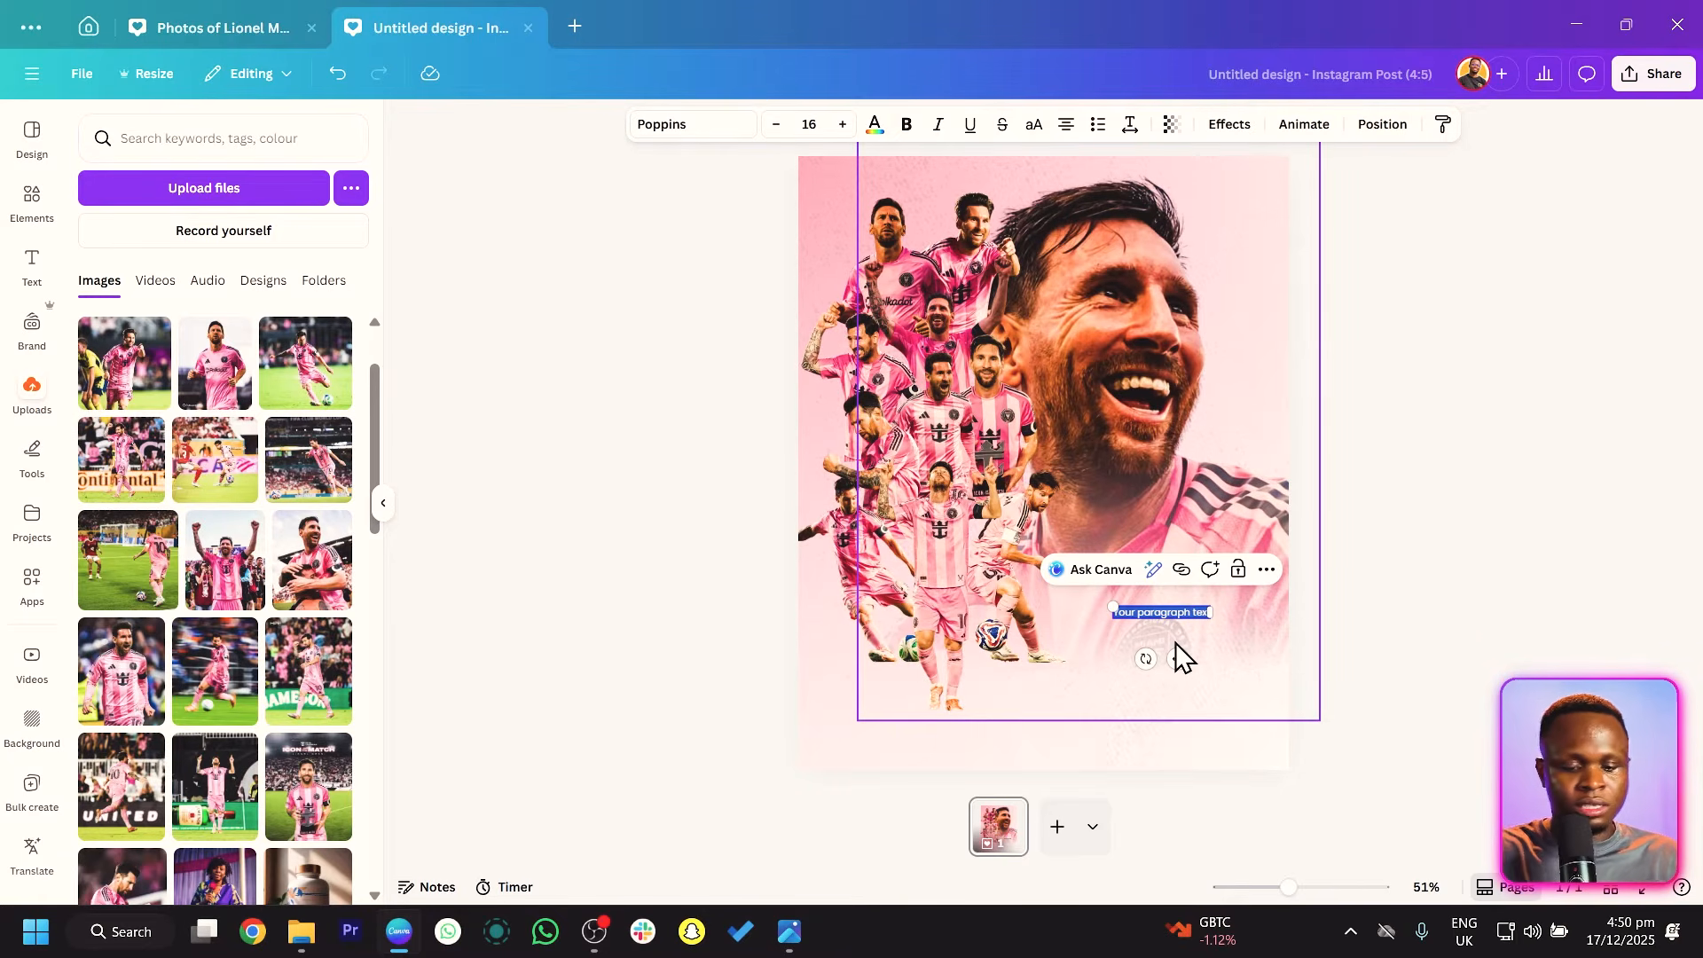
{"action": "key", "text": "BackSpace"}
{"action": "type", "text": "LEO"}
{"action": "key", "text": "ctrl+a"}
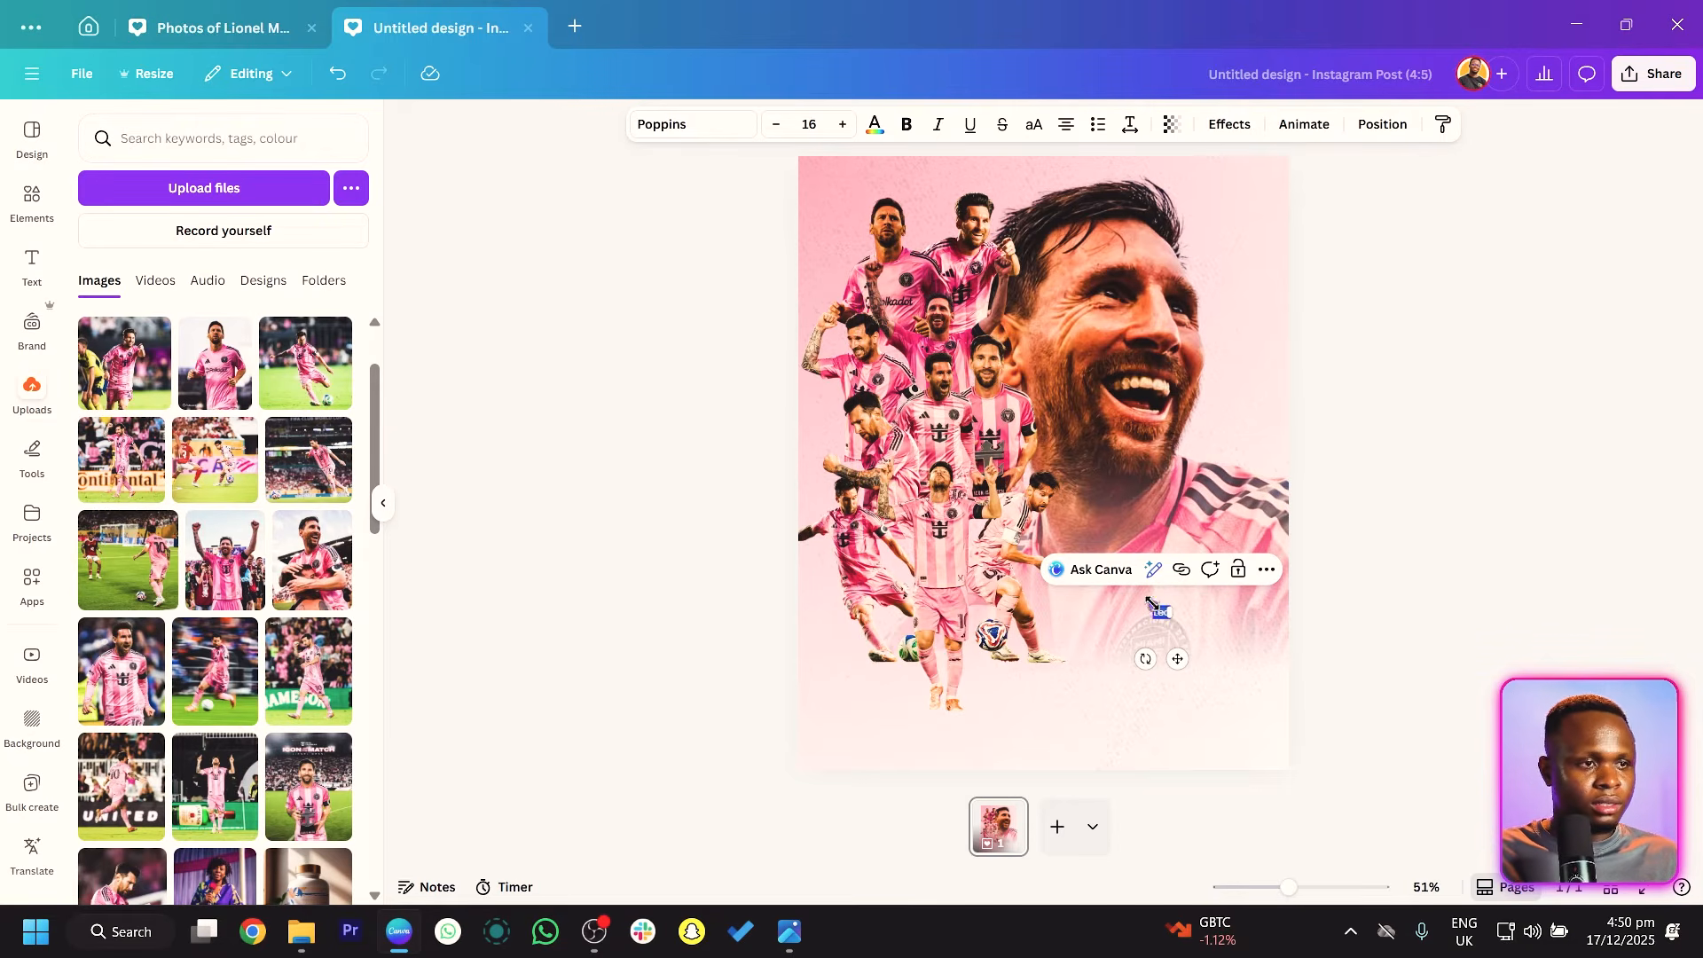
{"action": "left_click_drag", "start_coordinate": [1153, 608], "coordinate": [1113, 578]}
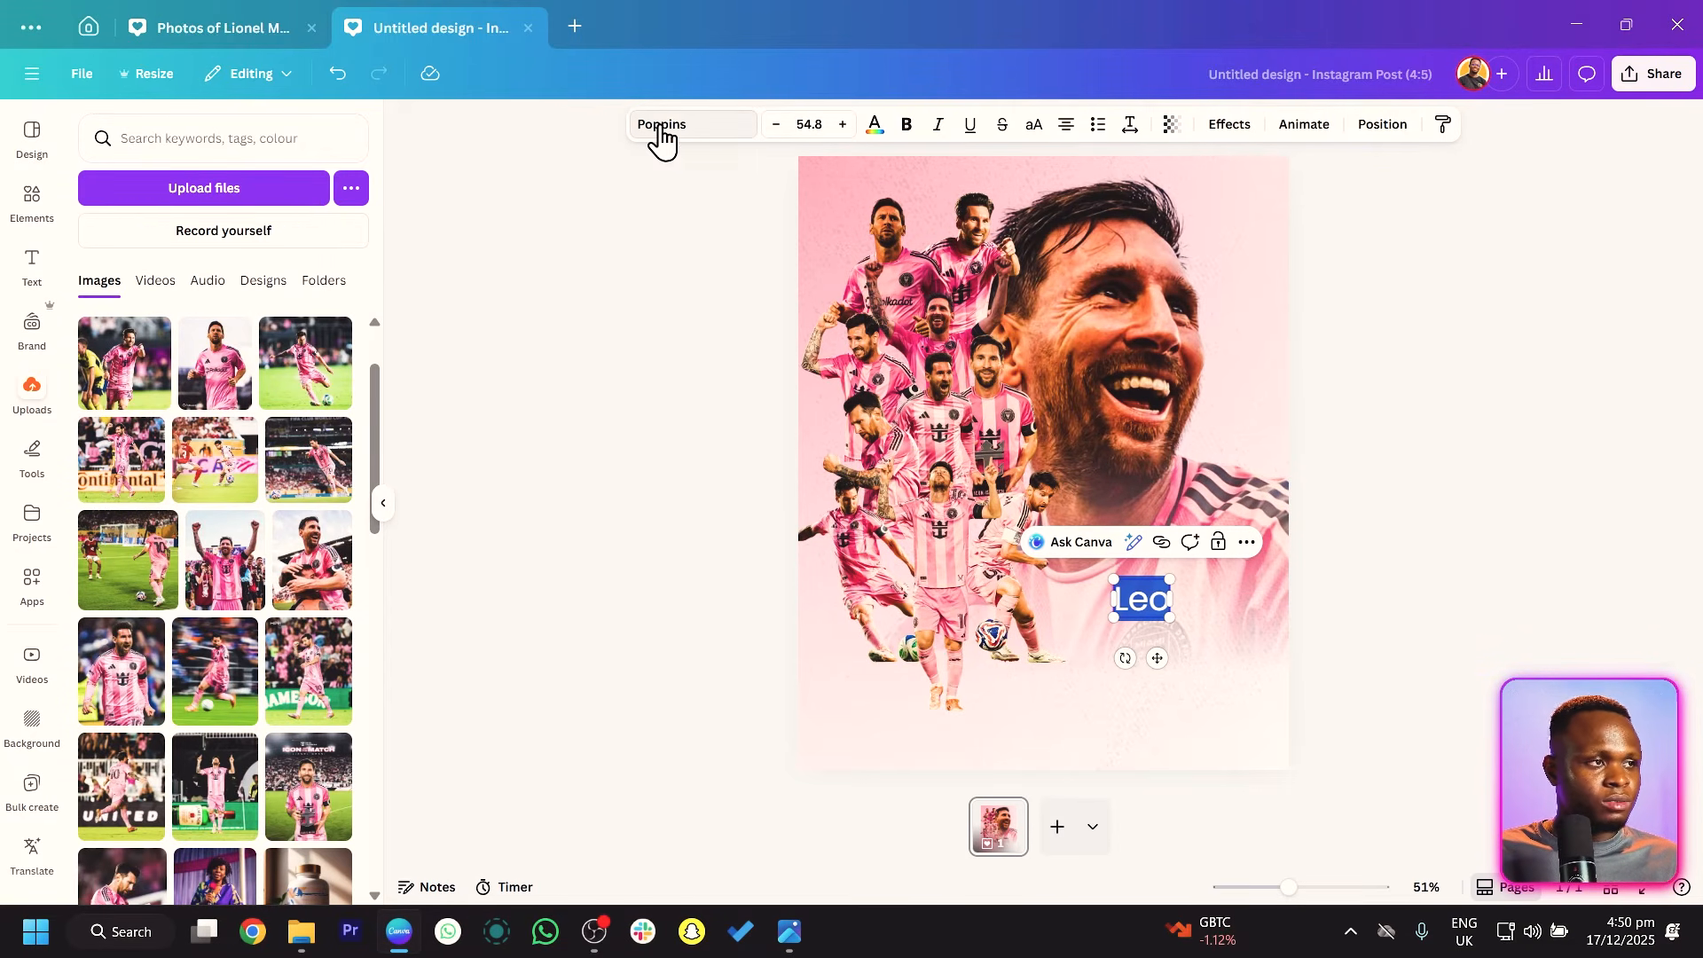
Set the font of the "Leo" text to Handelson Three.
{"action": "left_click", "coordinate": [661, 129]}
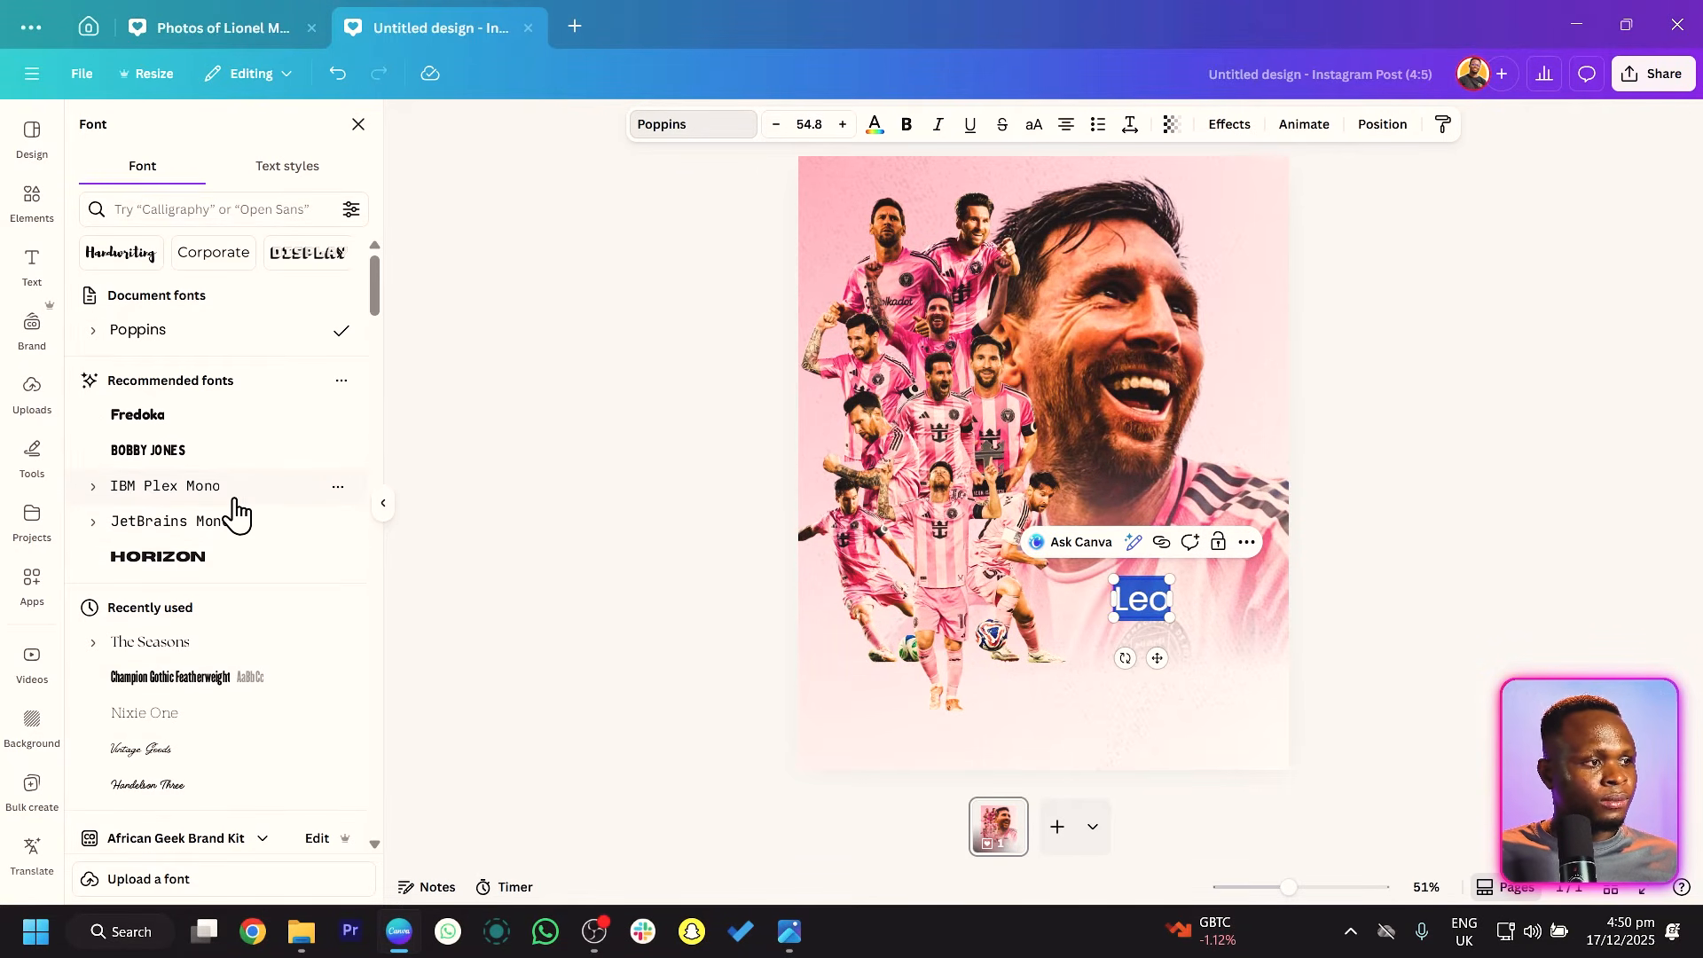
{"action": "scroll", "coordinate": [168, 733], "scroll_direction": "down", "scroll_amount": 2}
{"action": "left_click", "coordinate": [159, 684]}
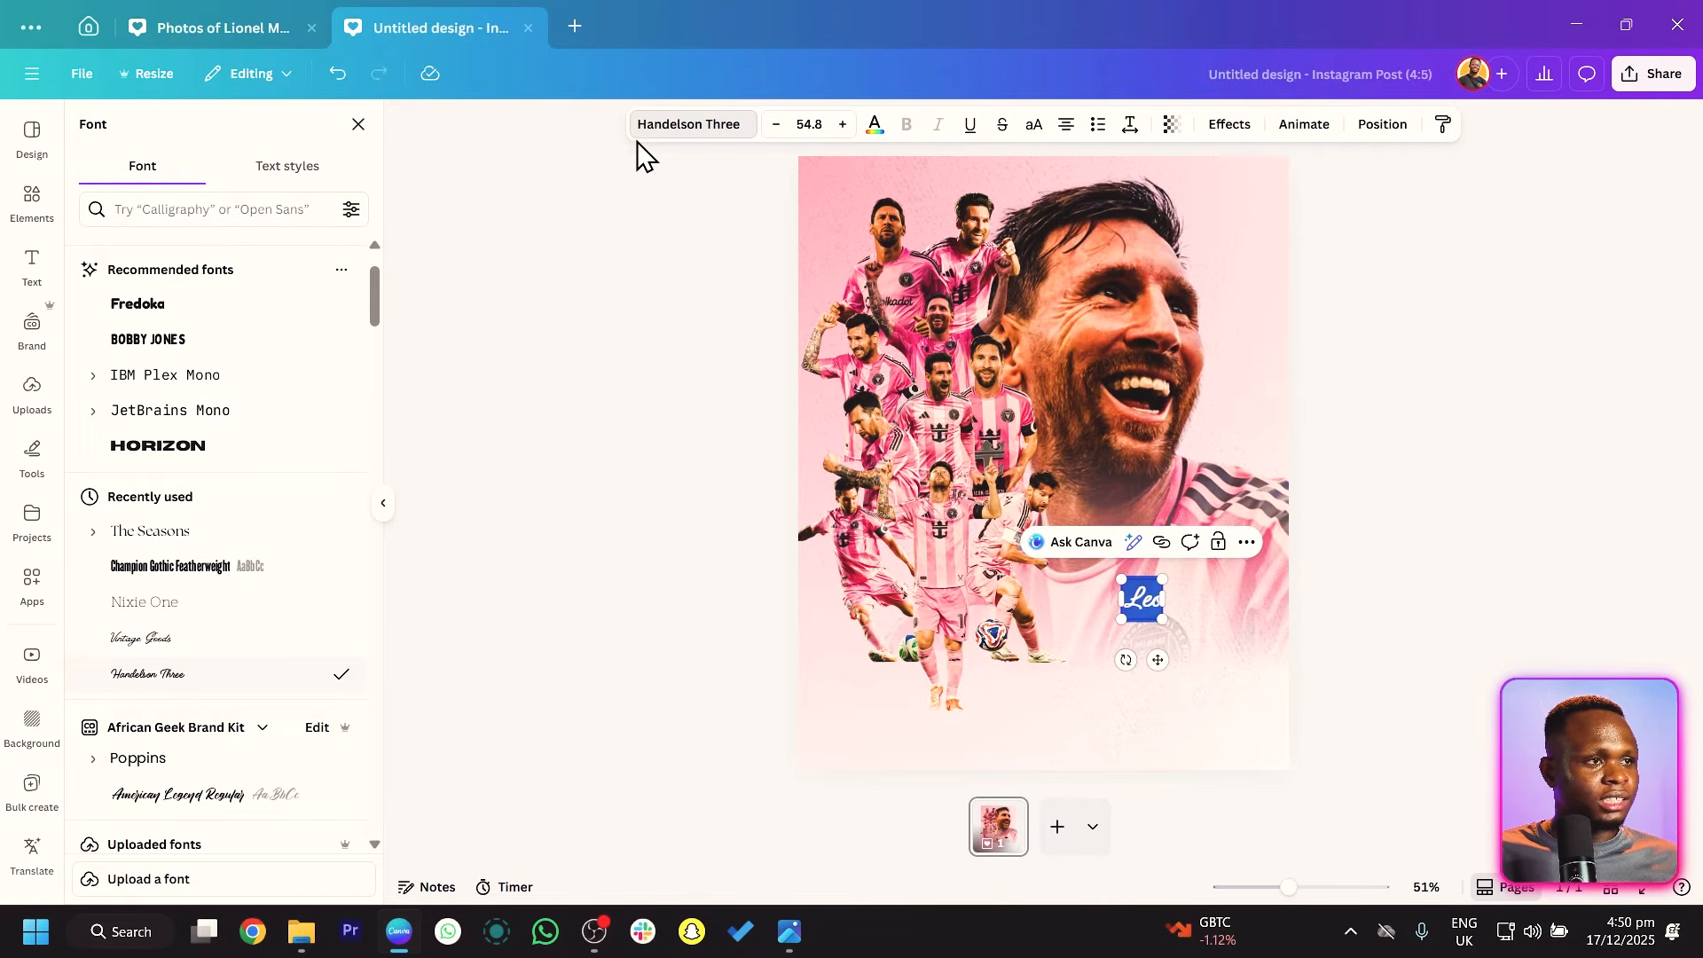
Duplicate the "Leo" text just below the original and change the copy's wording to "Messi".
{"action": "key", "text": "Escape"}
{"action": "key", "text": "Escape"}
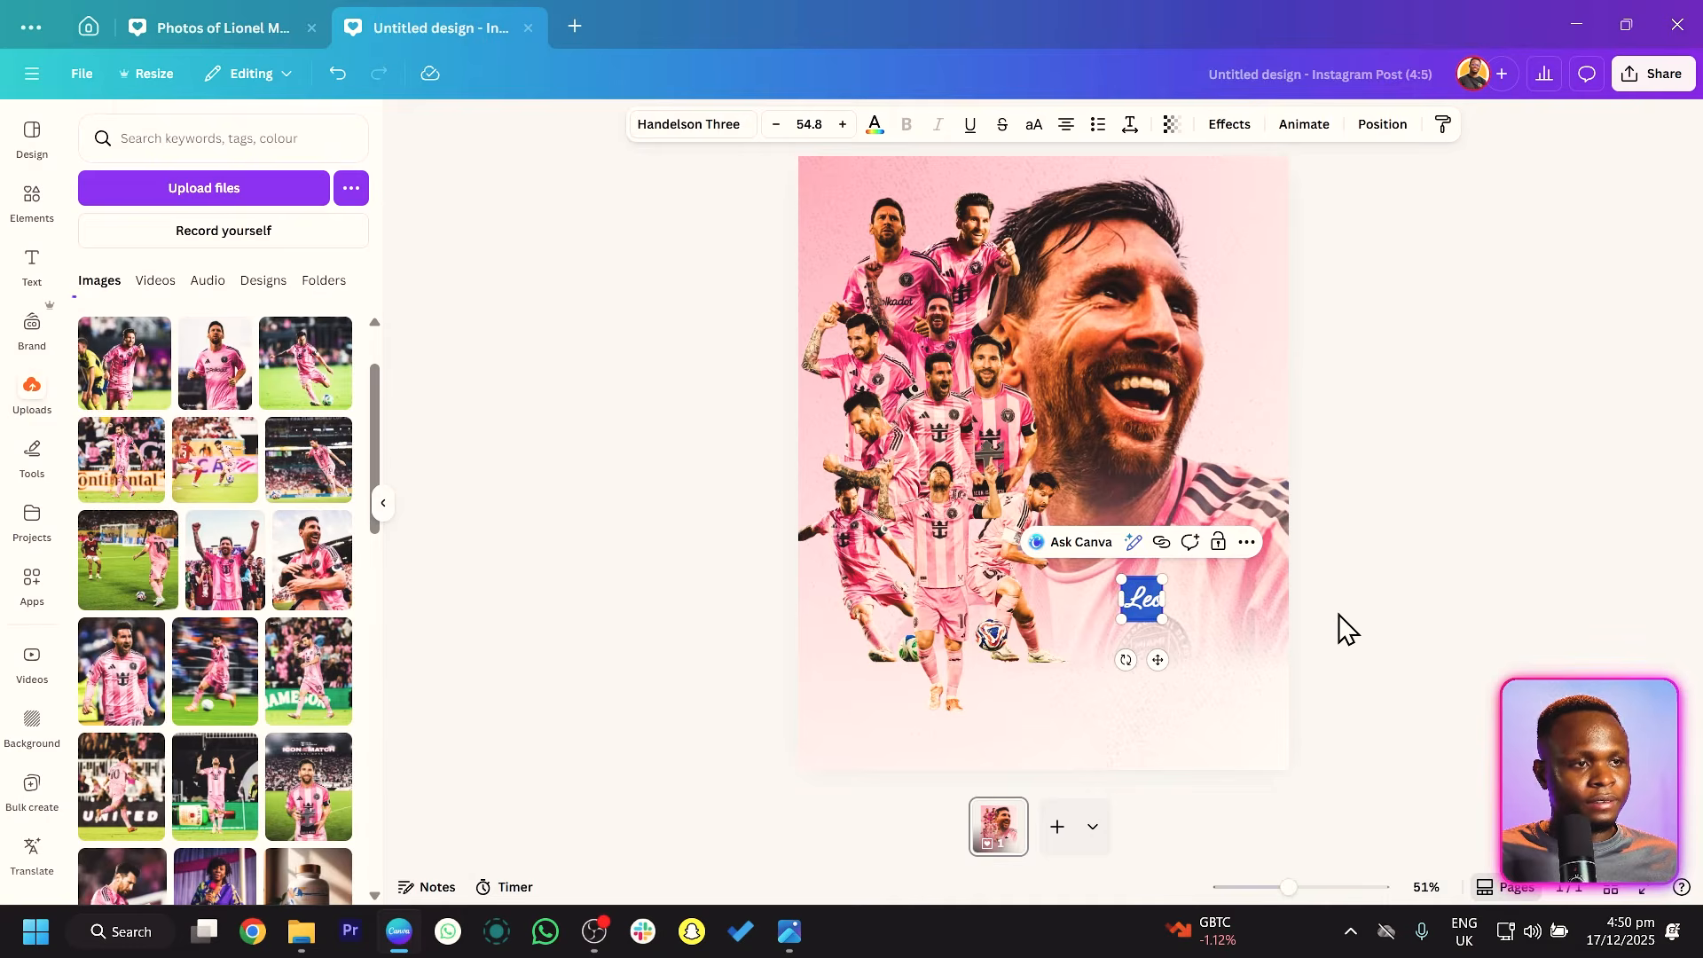
{"action": "left_click", "coordinate": [1129, 604]}
{"action": "left_click_drag", "start_coordinate": [1148, 609], "coordinate": [1156, 695]}
{"action": "double_click", "coordinate": [1156, 692]}
{"action": "type", "text": "Messi"}
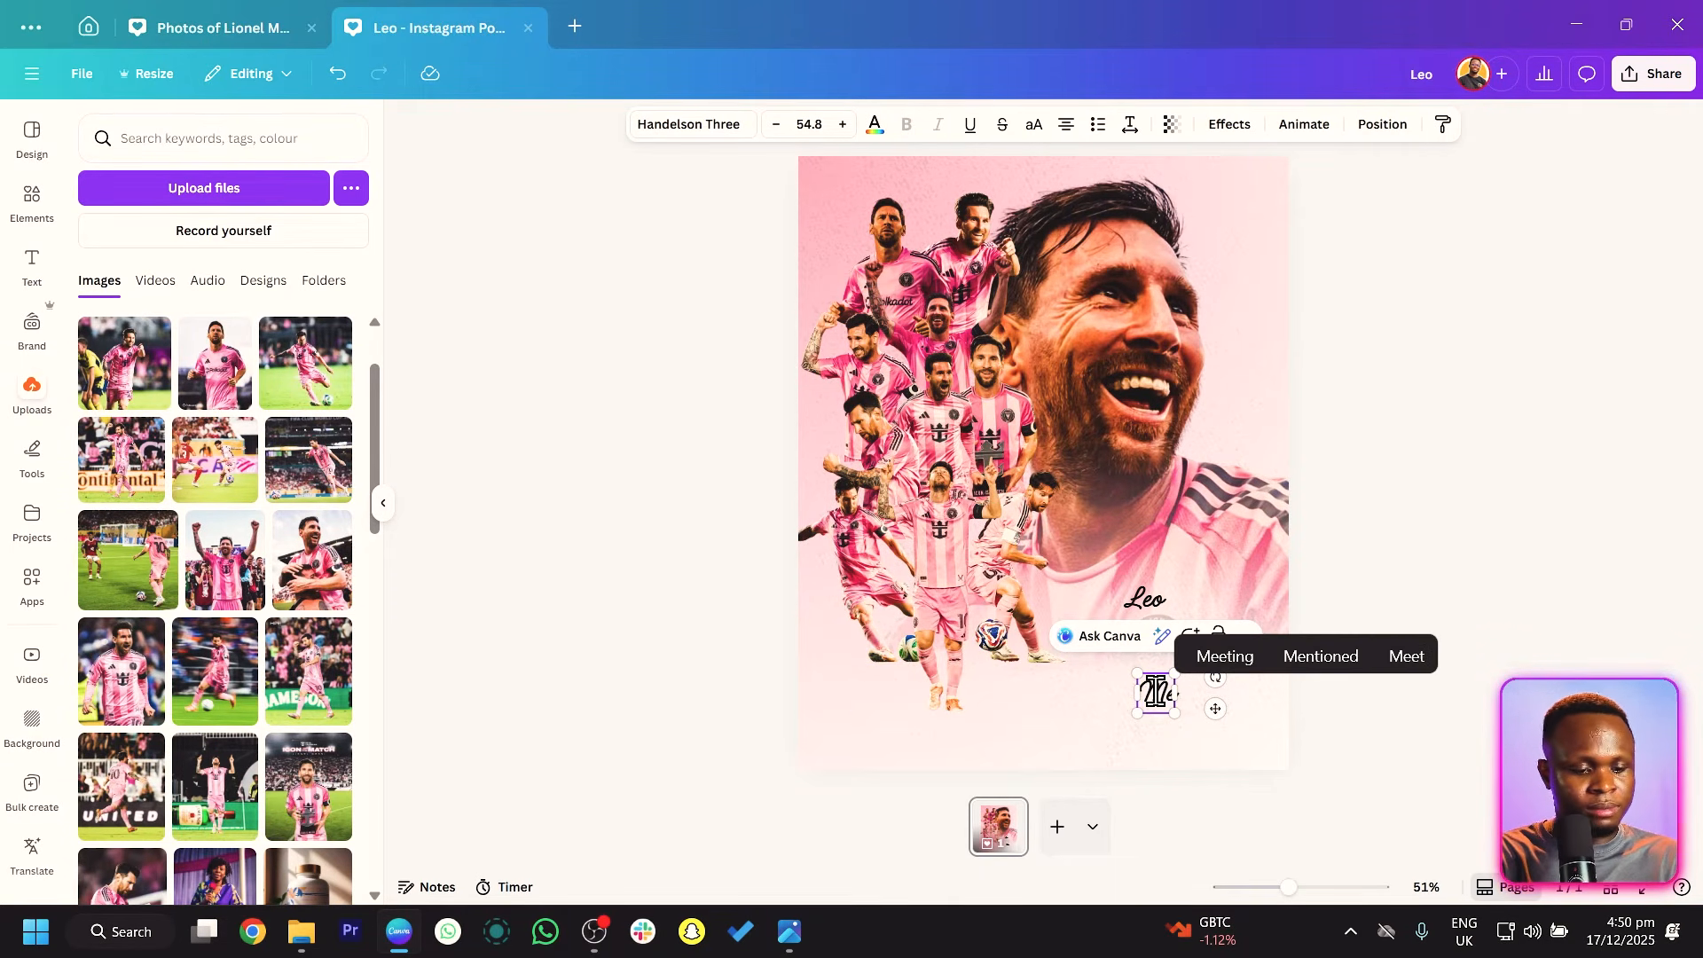
Set the font of the "Messi" text to Nixie One.
{"action": "left_click", "coordinate": [646, 130]}
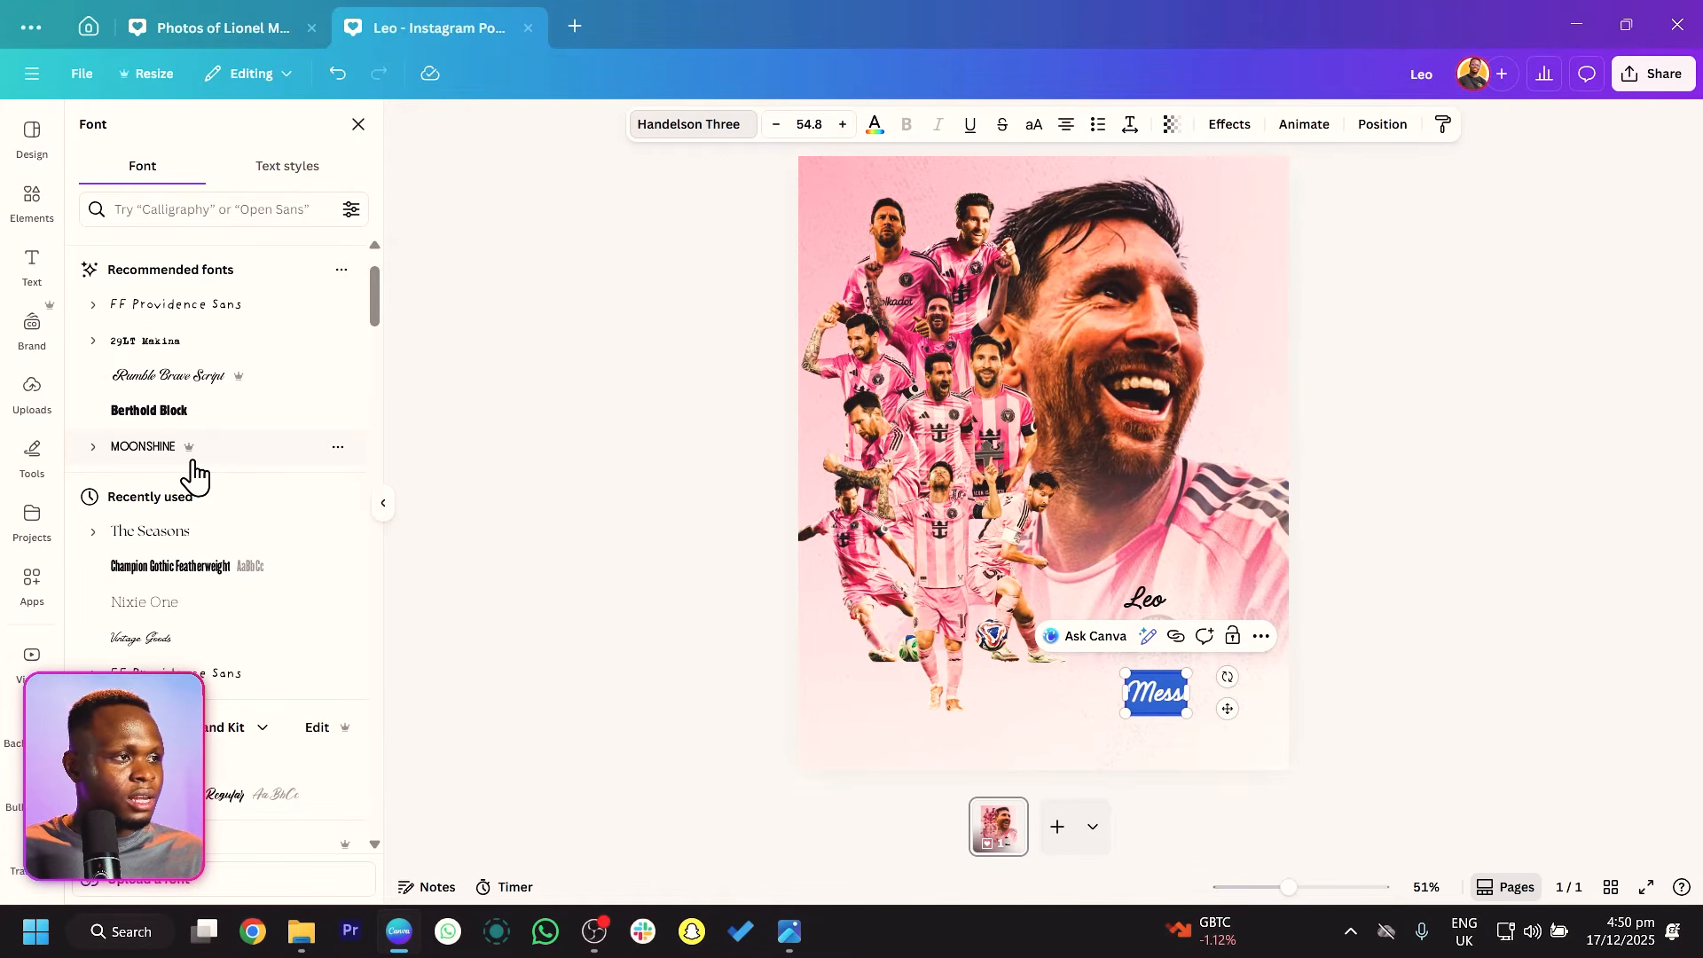
{"action": "scroll", "coordinate": [211, 568], "scroll_direction": "down", "scroll_amount": 2}
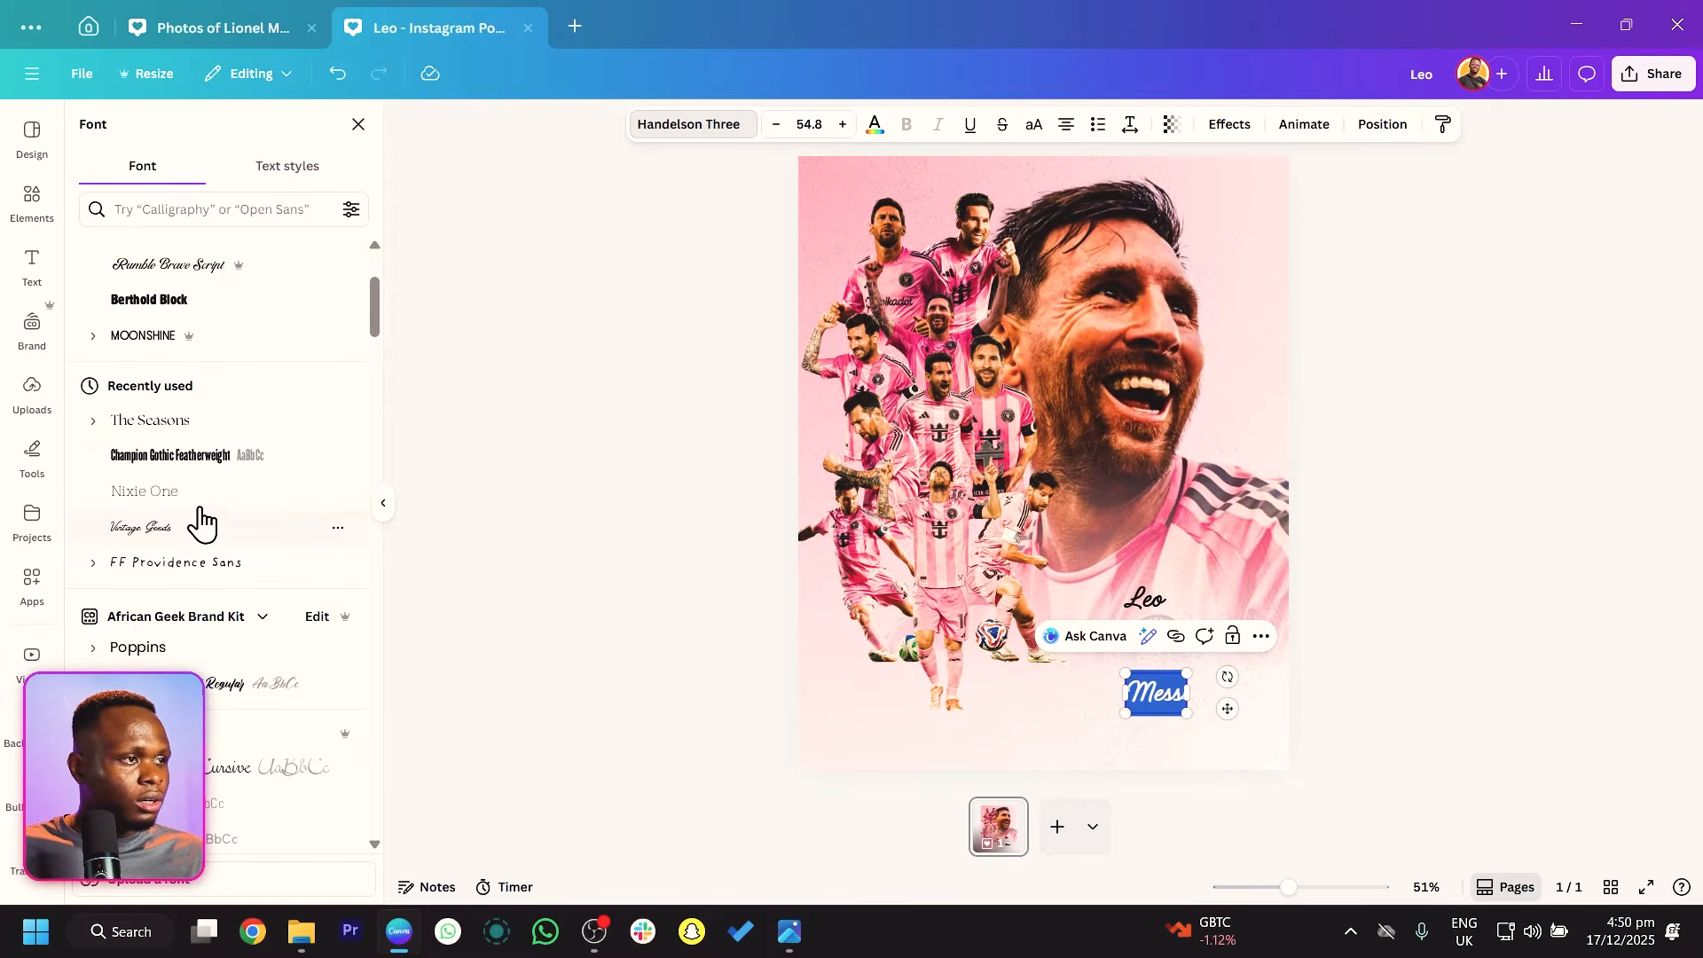
{"action": "left_click", "coordinate": [167, 493]}
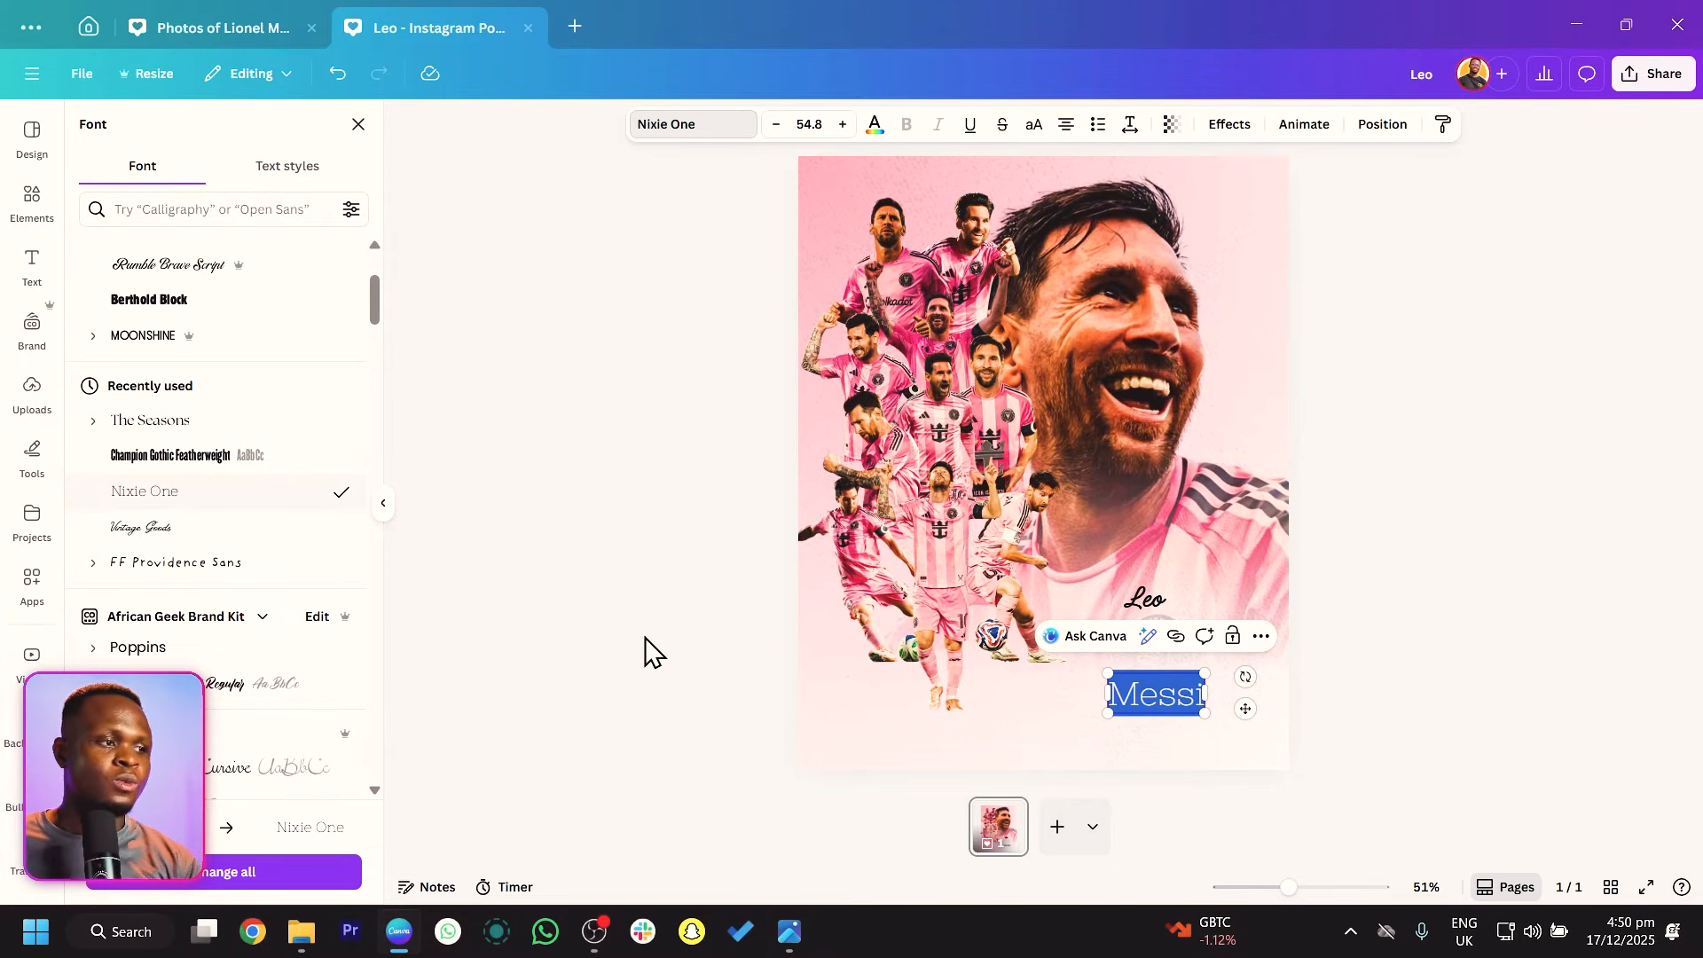
{"action": "left_click", "coordinate": [686, 589]}
Place "Messi" directly under "Leo" so the script overlaps its upper edge, and group the two texts.
{"action": "left_click_drag", "start_coordinate": [1188, 707], "coordinate": [1171, 627]}
{"action": "scroll", "coordinate": [1168, 701], "scroll_direction": "up", "scroll_amount": 1}
{"action": "scroll", "coordinate": [1167, 701], "scroll_direction": "up", "scroll_amount": 5}
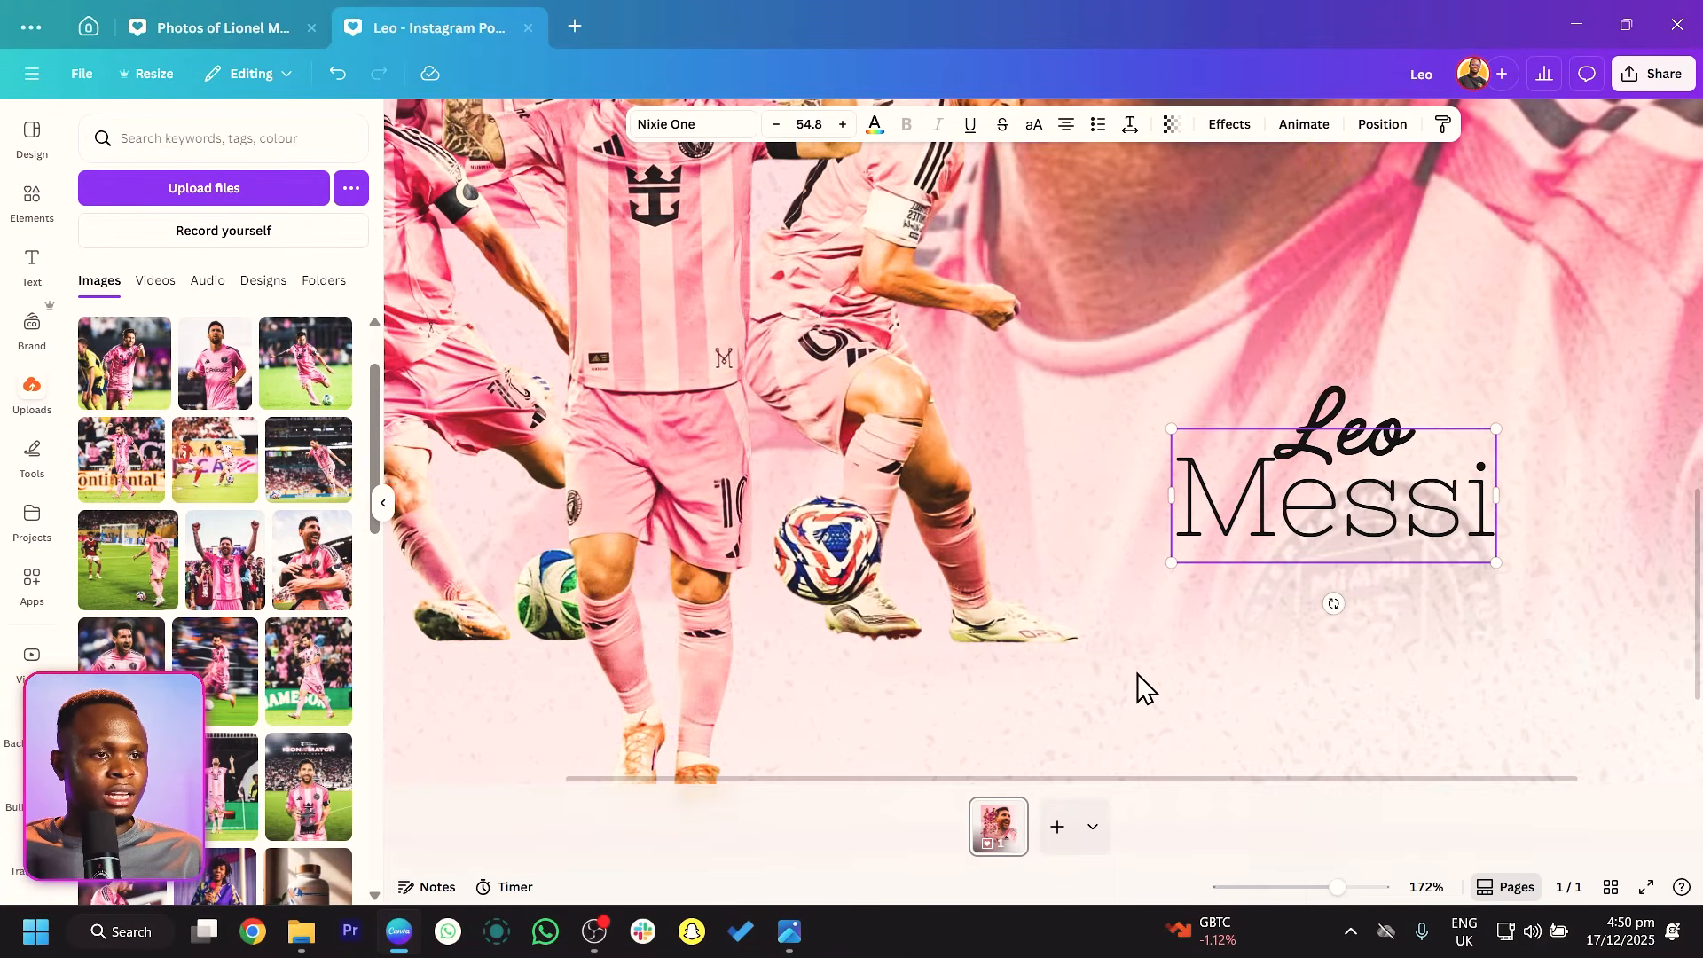
{"action": "left_click", "coordinate": [1578, 330]}
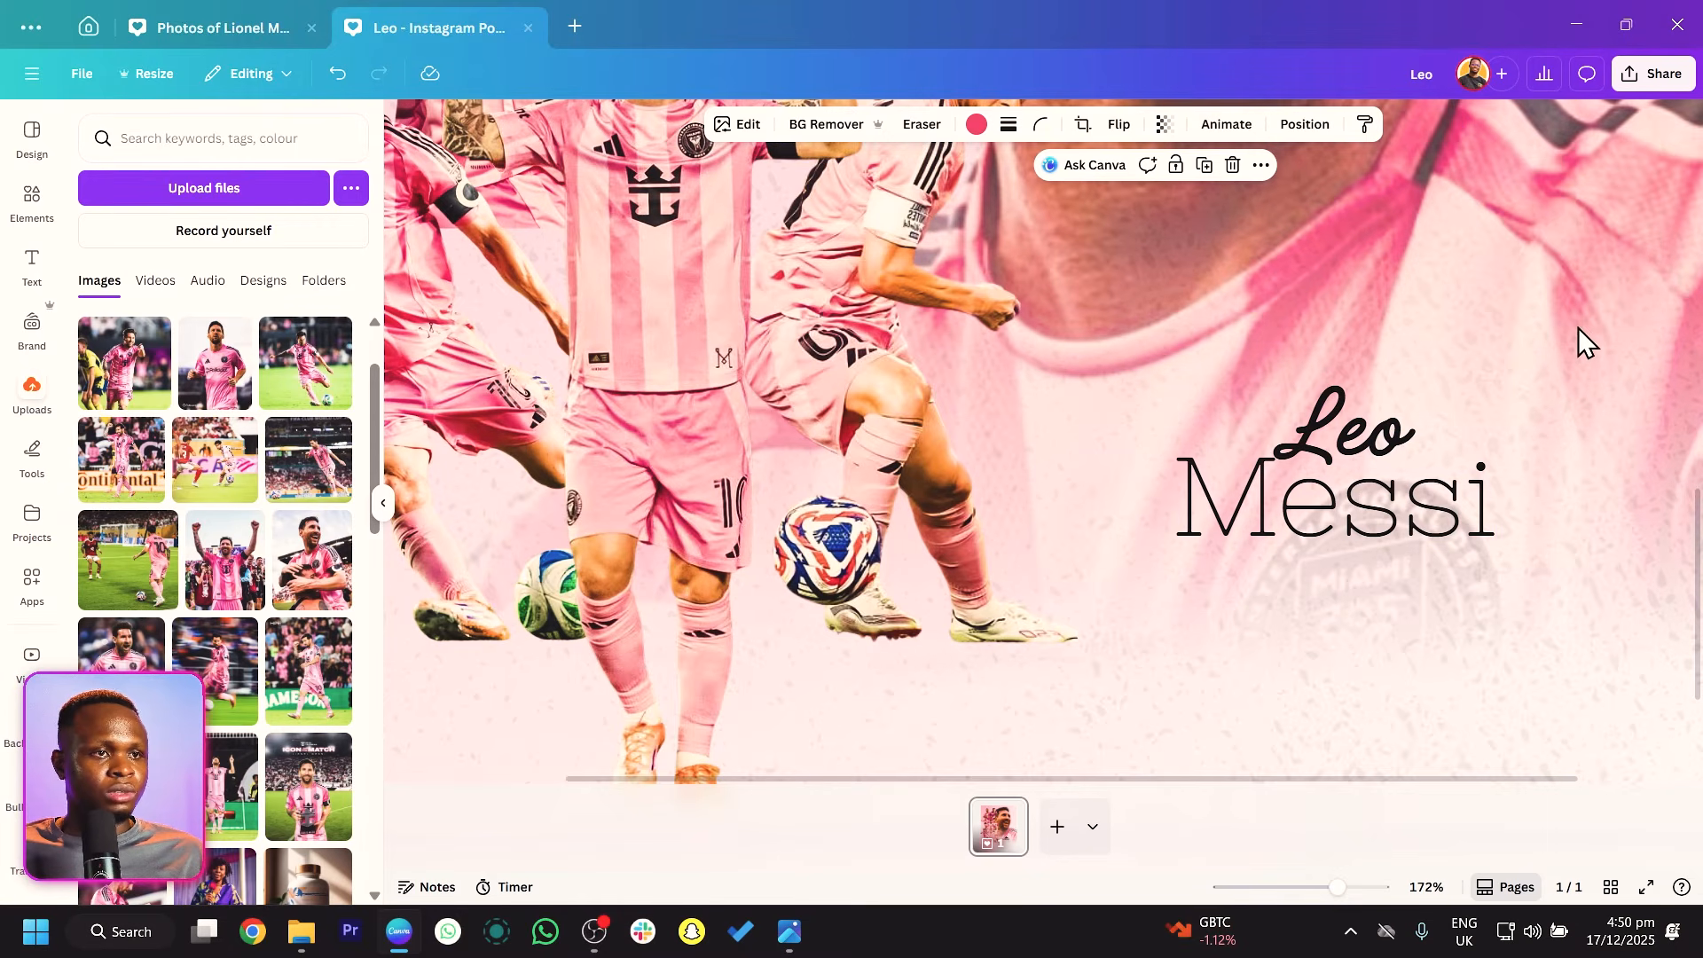
{"action": "left_click", "coordinate": [1361, 417]}
{"action": "left_click_drag", "start_coordinate": [1360, 406], "coordinate": [1377, 419]}
{"action": "left_click", "coordinate": [1224, 530], "text": "shift"}
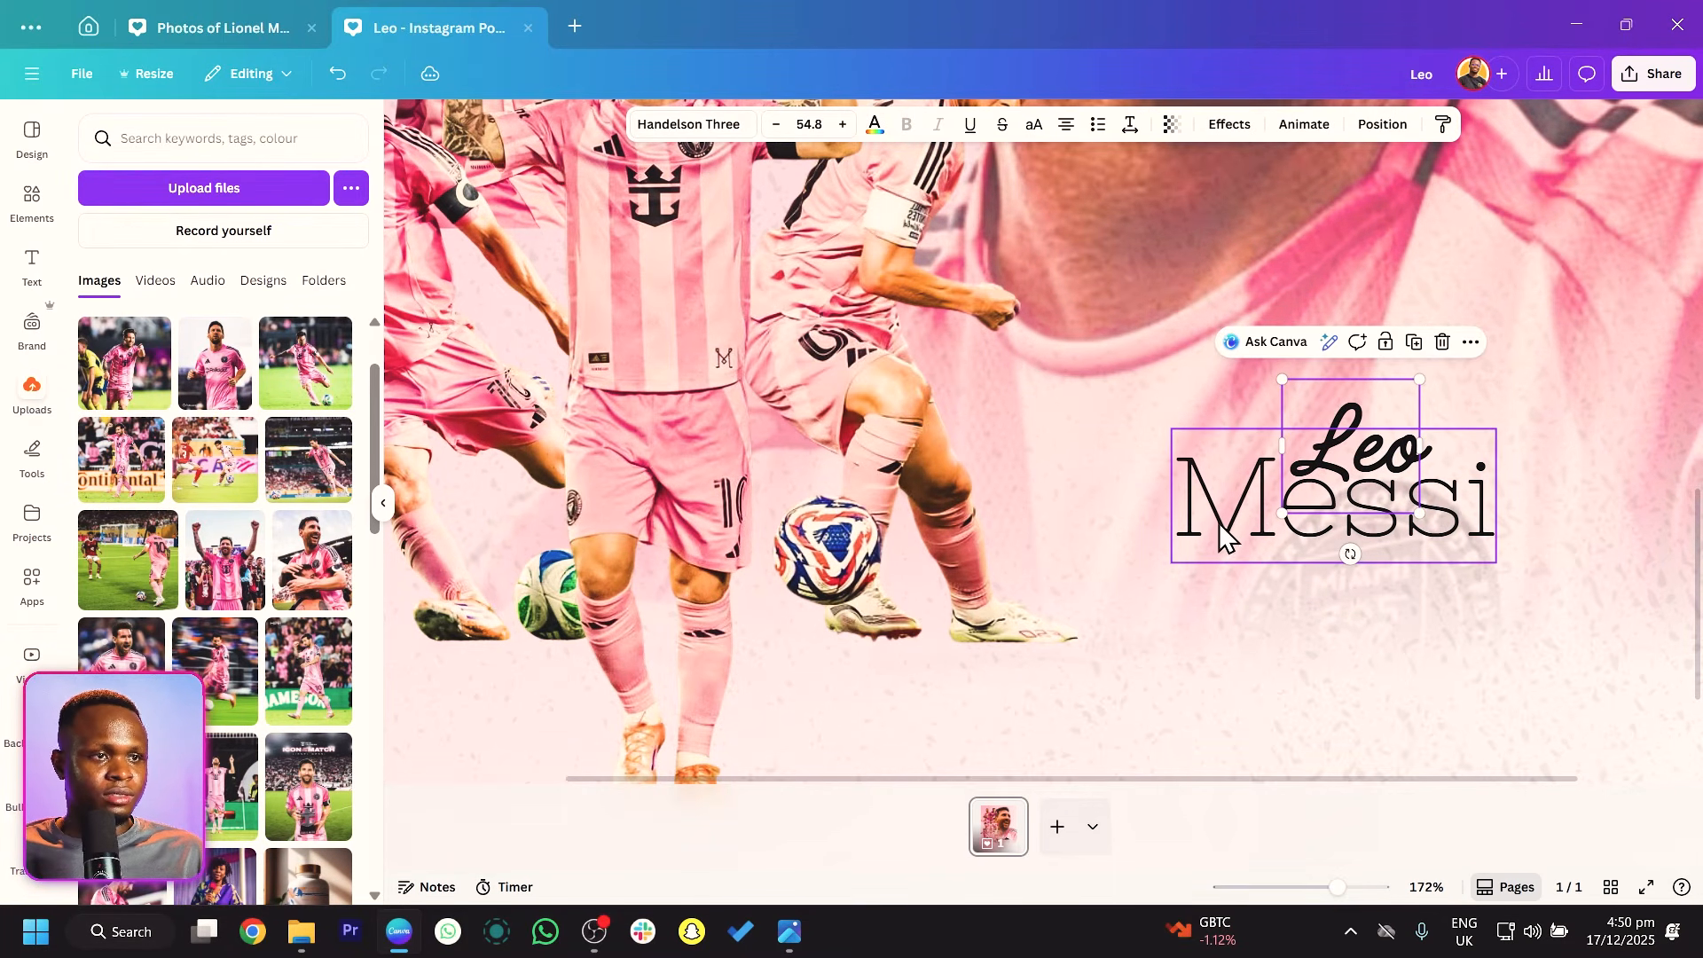
{"action": "key", "text": "ctrl+g"}
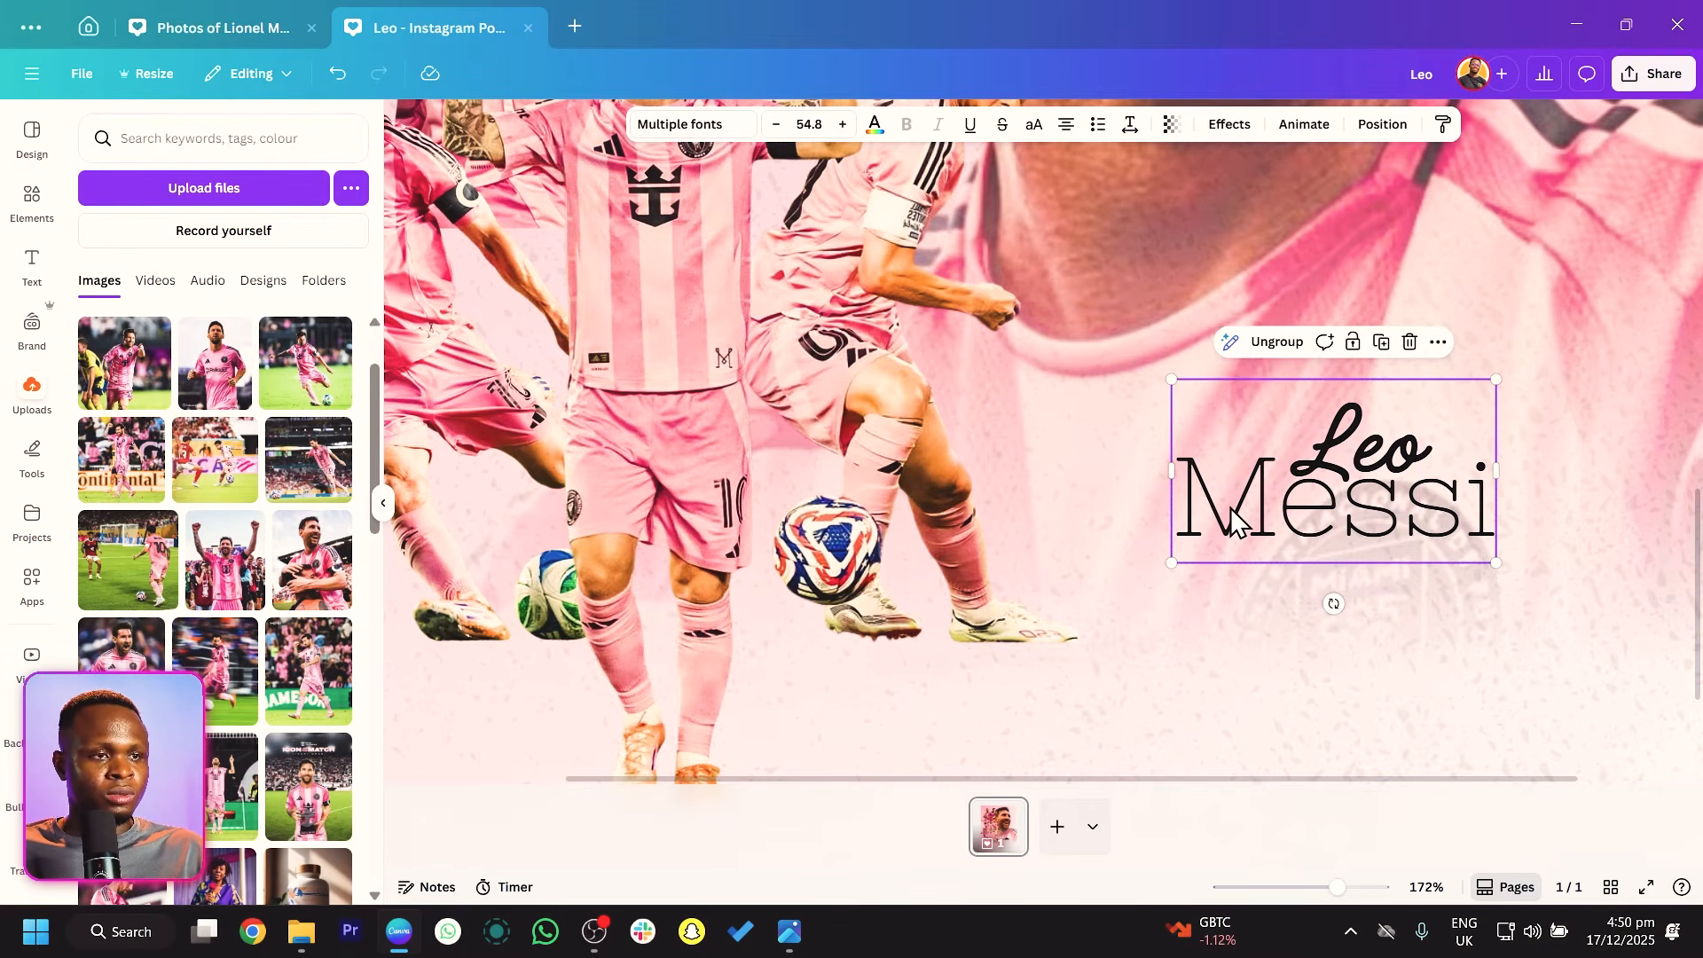
Move the name group to the poster's upper-left corner, tilted and scaled to font size 37.6, and shift the portrait and all cutouts slightly down.
{"action": "scroll", "coordinate": [1233, 523], "scroll_direction": "down", "scroll_amount": 10}
{"action": "left_click_drag", "start_coordinate": [1182, 632], "coordinate": [874, 235]}
{"action": "left_click_drag", "start_coordinate": [818, 165], "coordinate": [885, 166]}
{"action": "left_click_drag", "start_coordinate": [702, 224], "coordinate": [1349, 684]}
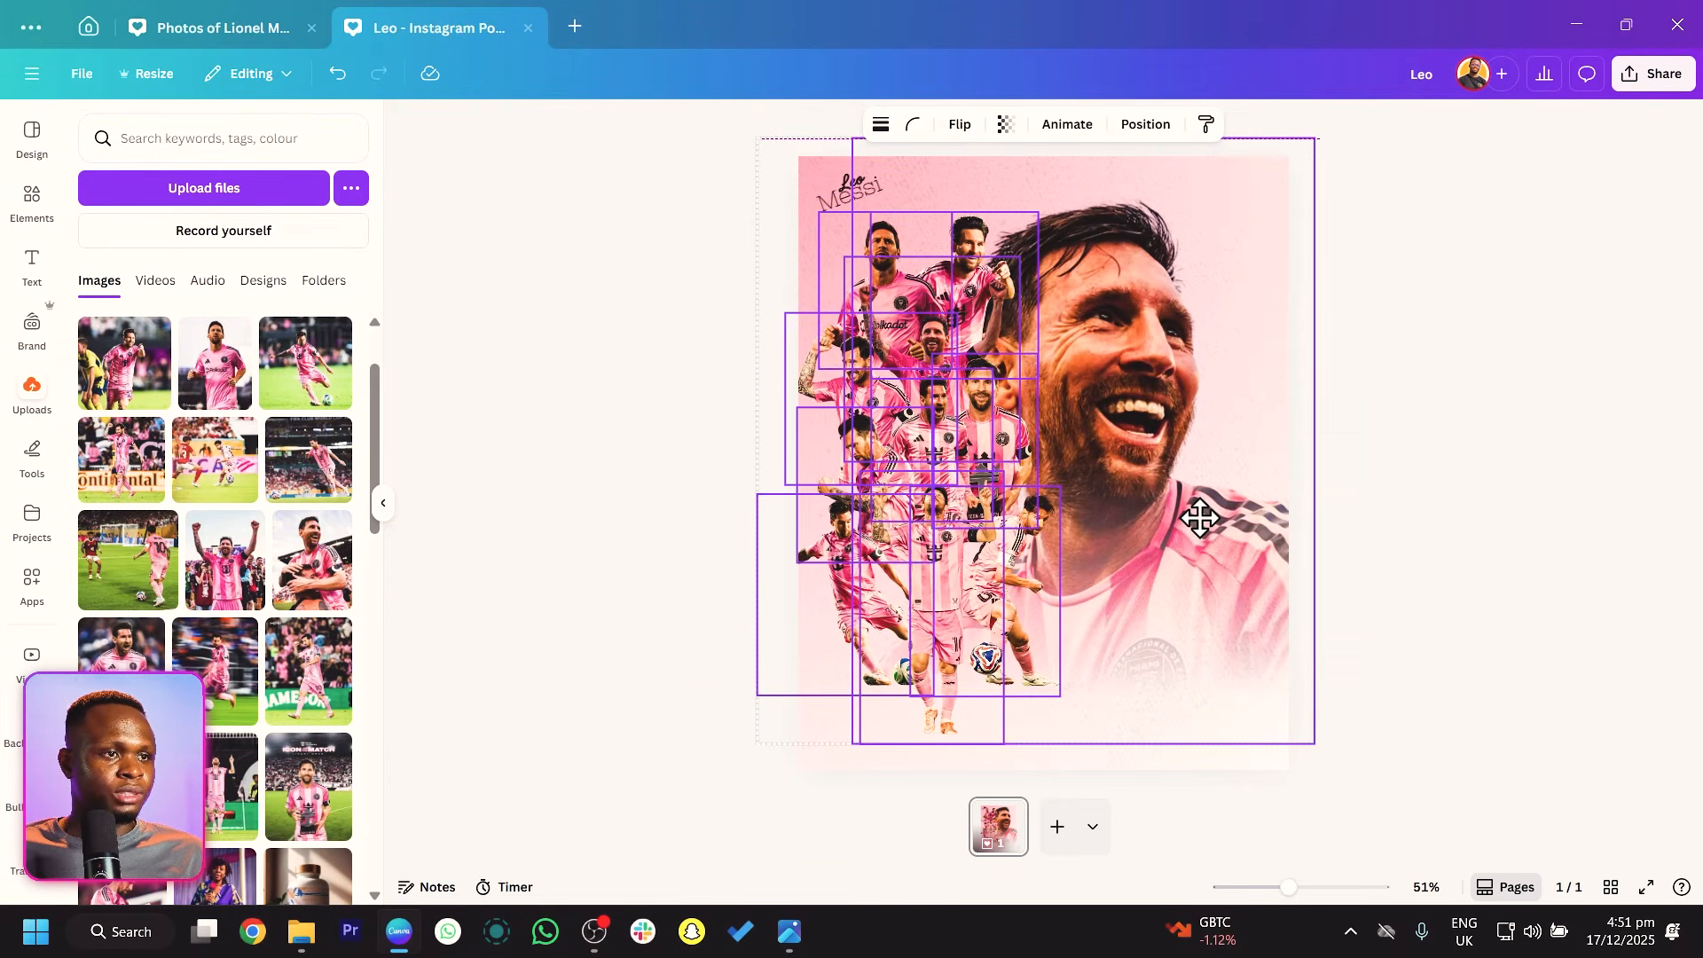
{"action": "left_click", "coordinate": [781, 232]}
Reduce the name group's tilt and place it just above the head of the upper-left cutout.
{"action": "left_click_drag", "start_coordinate": [843, 195], "coordinate": [862, 211]}
{"action": "left_click_drag", "start_coordinate": [933, 165], "coordinate": [871, 210]}
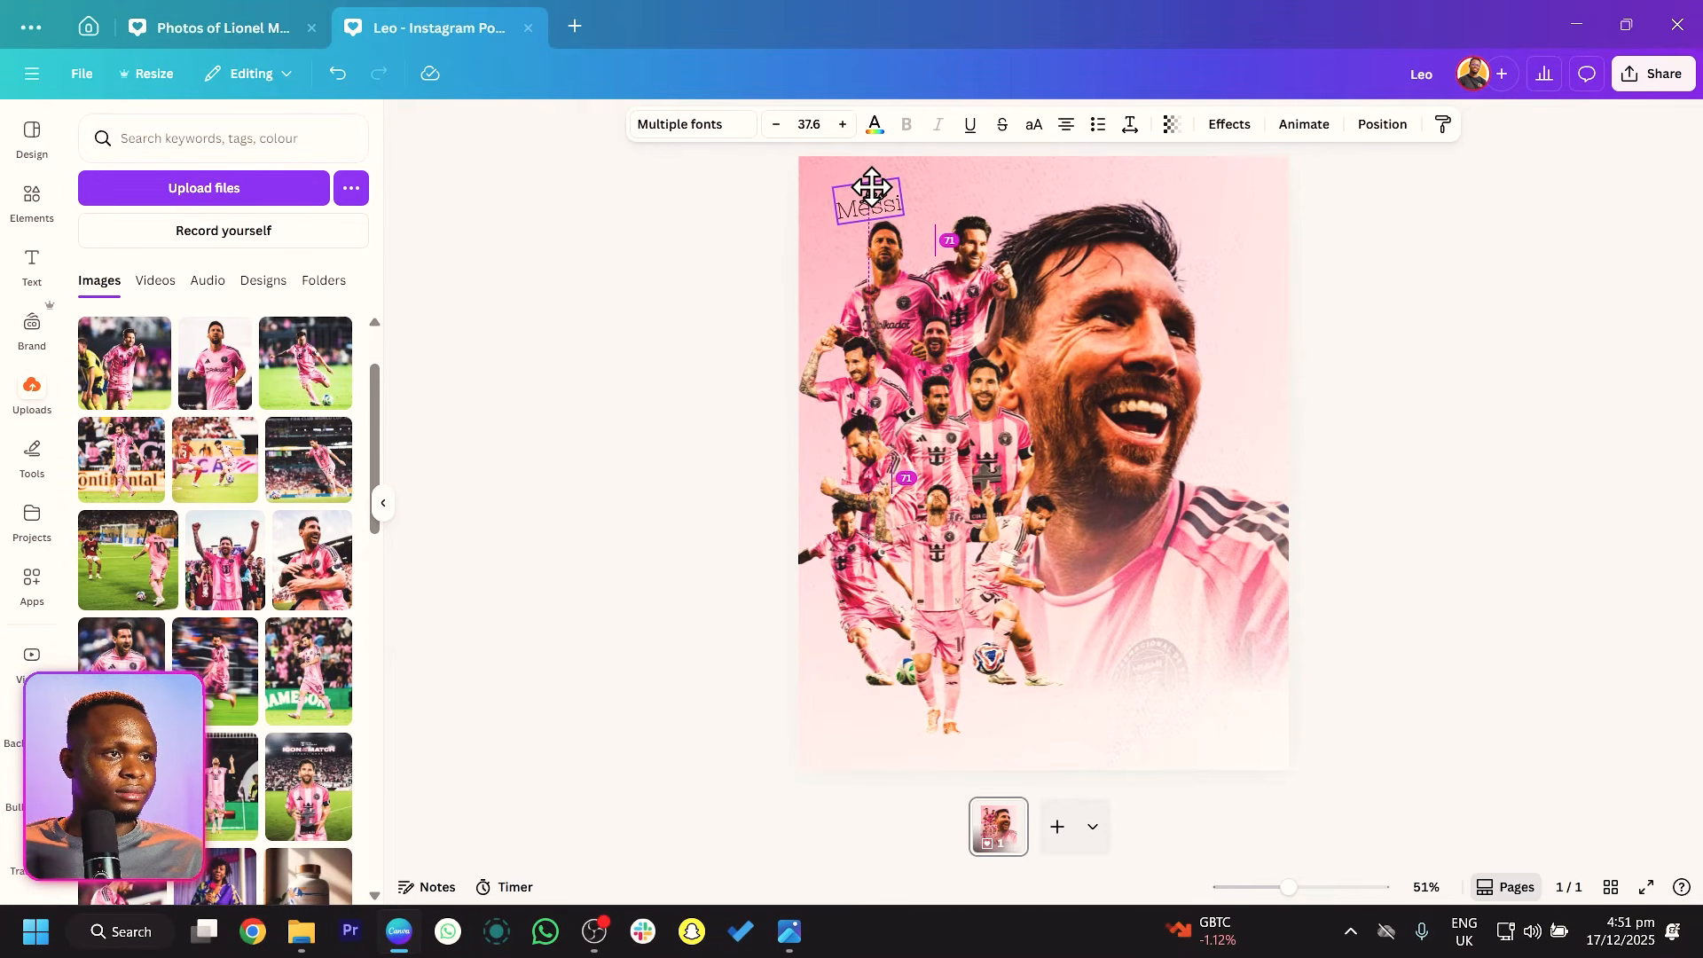
{"action": "left_click", "coordinate": [621, 253]}
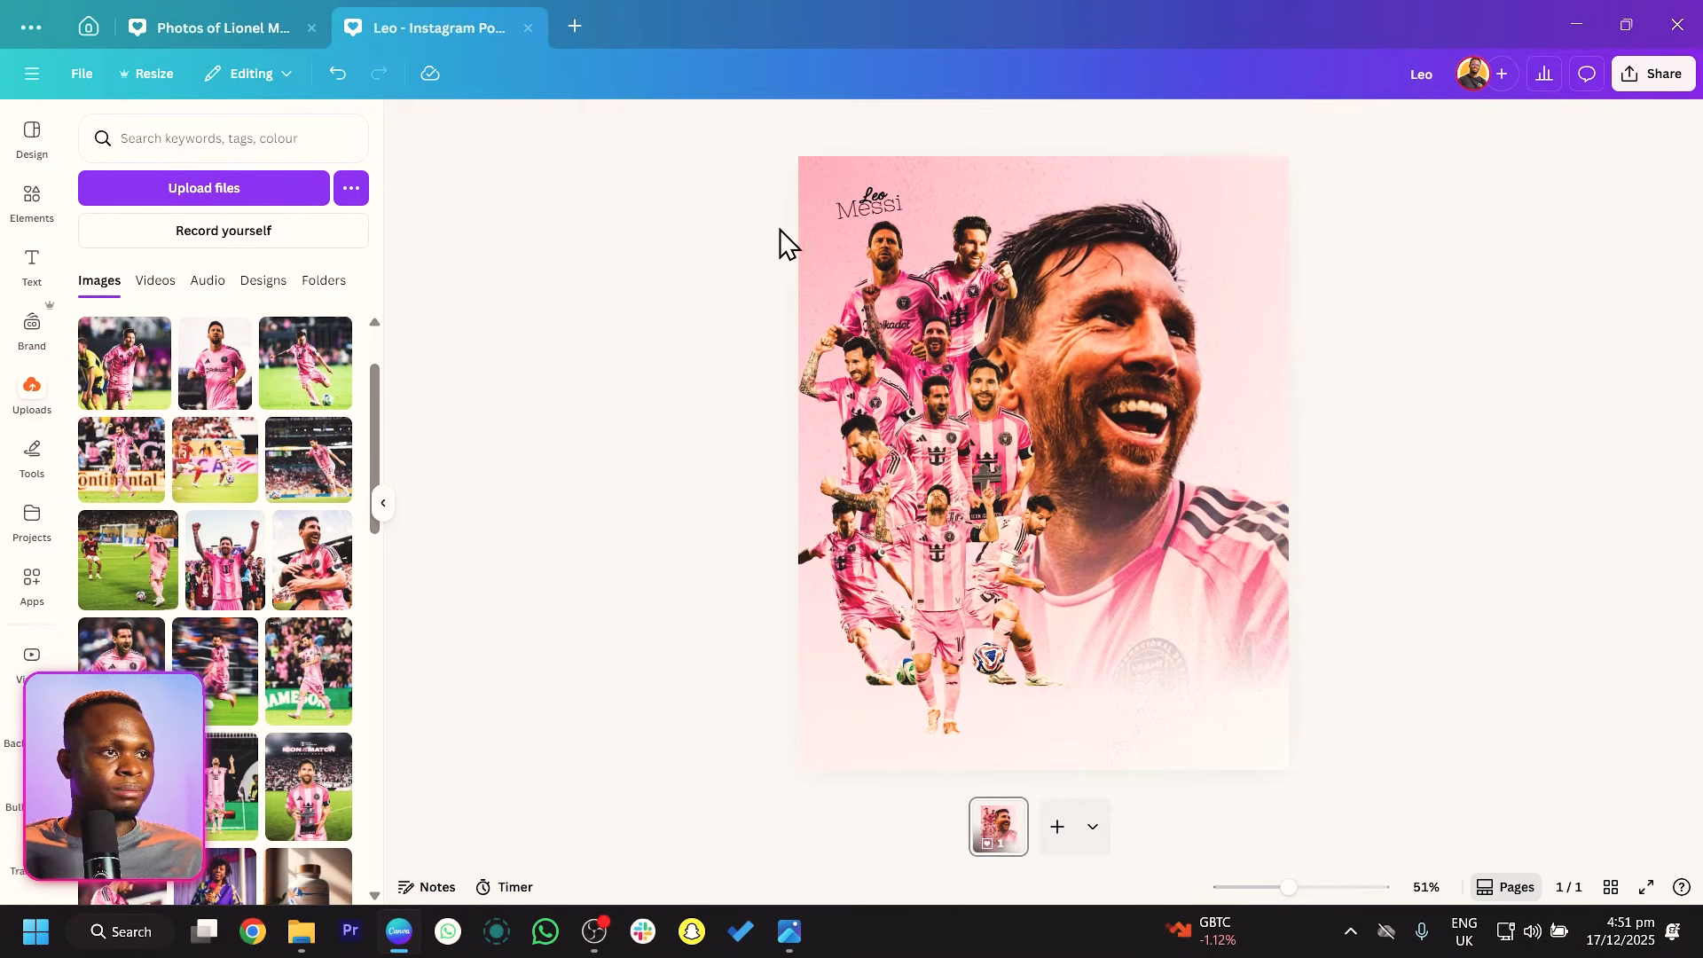
{"action": "left_click", "coordinate": [865, 188]}
{"action": "left_click", "coordinate": [620, 259]}
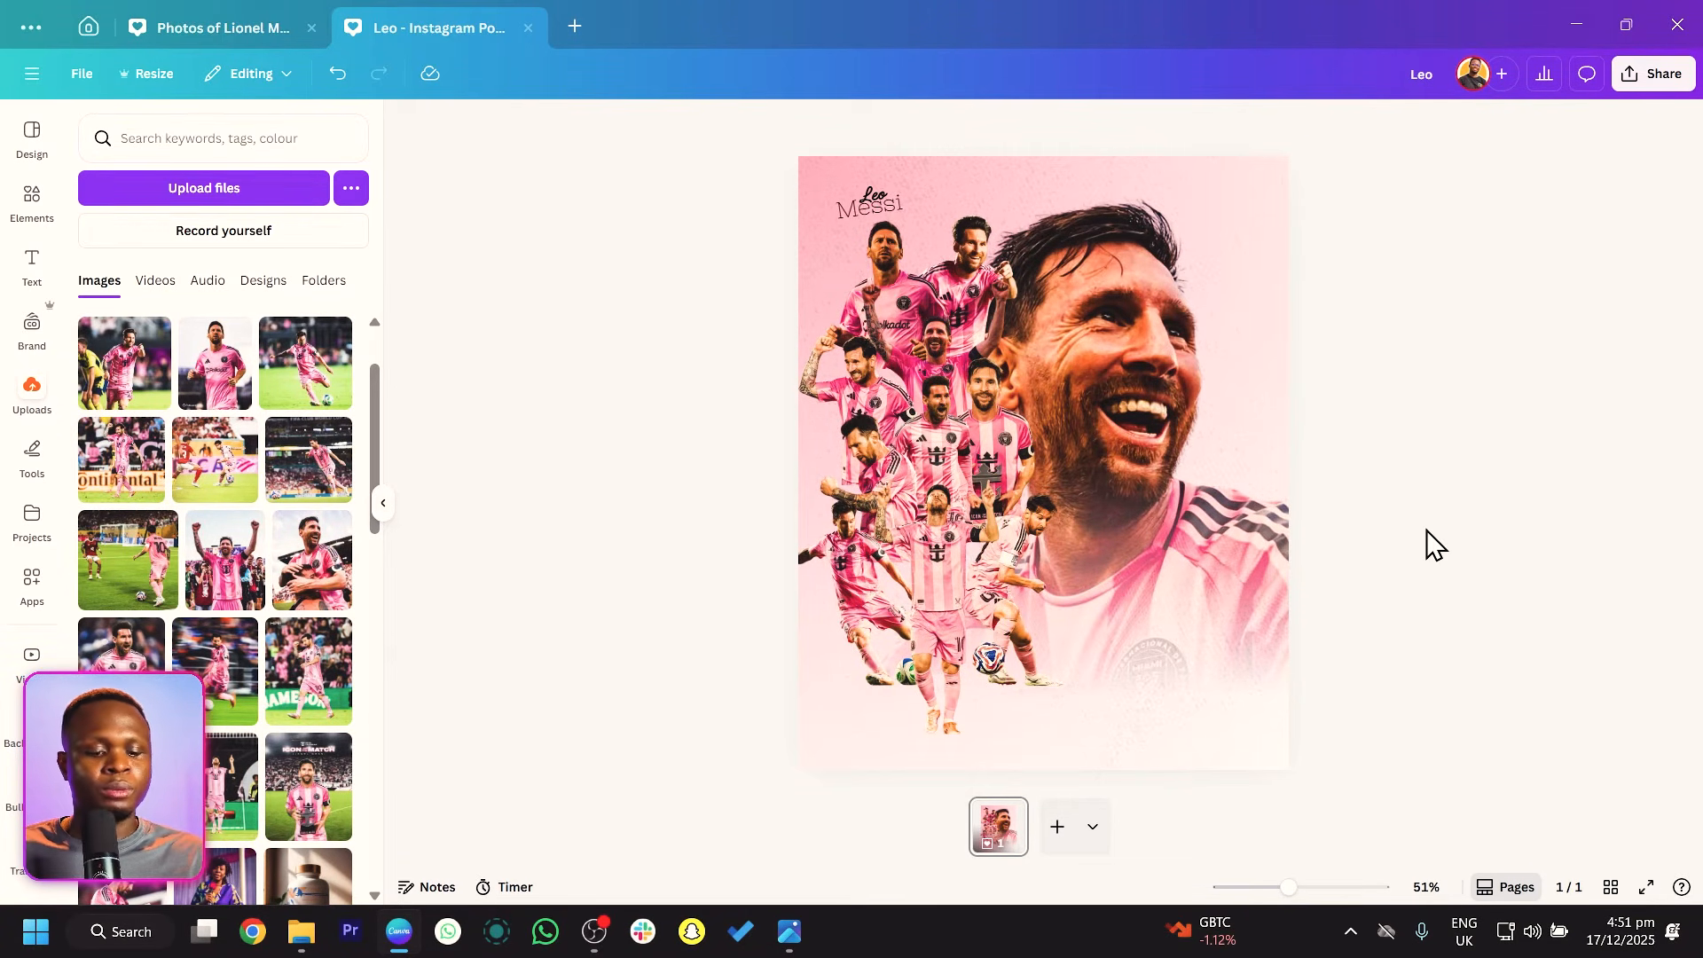
Add the text "Most Valuable Player" on three lines over the large portrait's chest.
{"action": "key", "text": "t"}
{"action": "left_click_drag", "start_coordinate": [1045, 513], "coordinate": [1186, 637]}
{"action": "type", "text": "Most"}
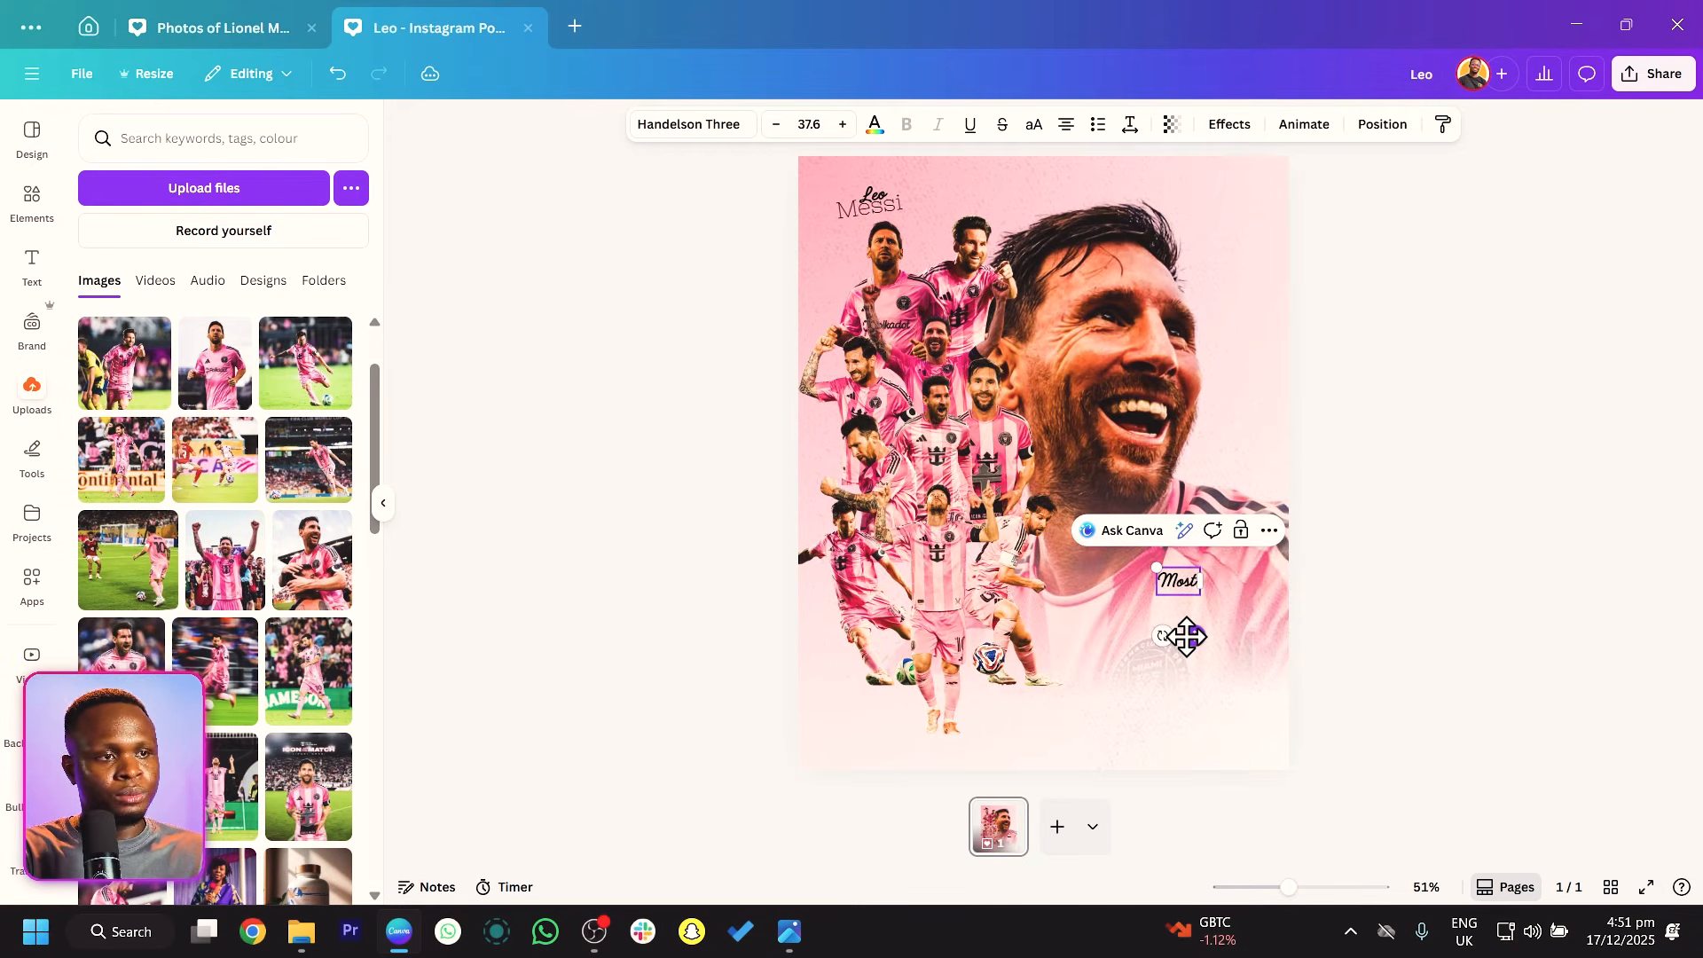
{"action": "key", "text": "Return"}
{"action": "type", "text": "Va"}
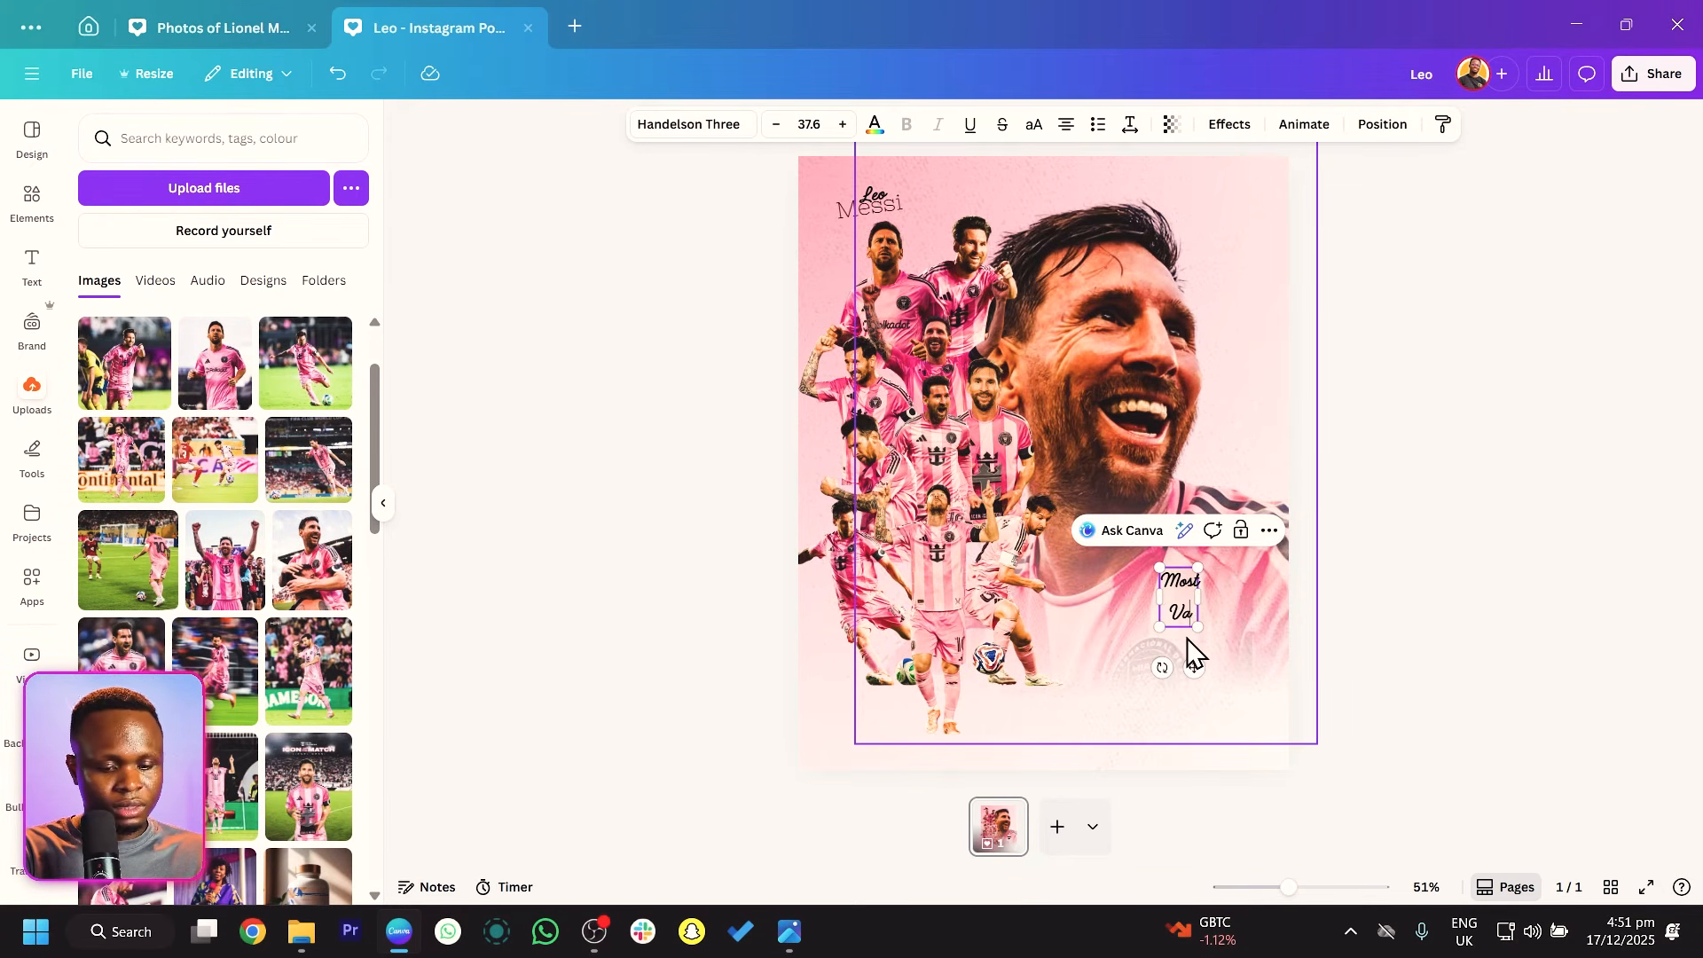
{"action": "type", "text": "luable"}
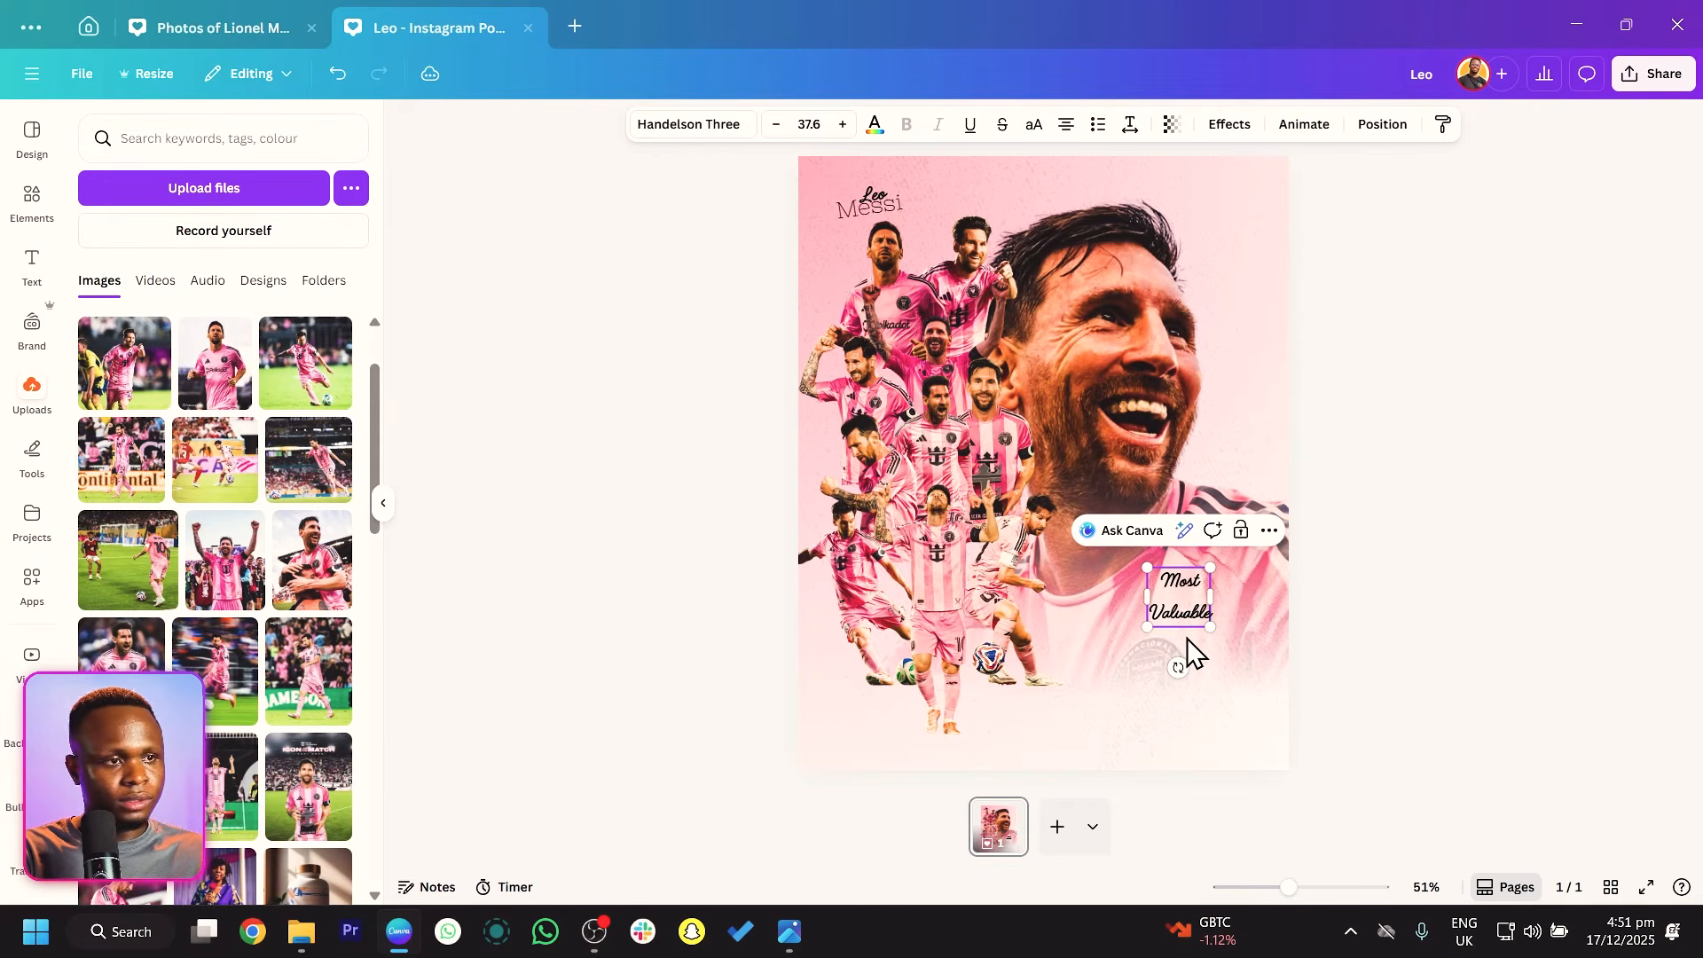
{"action": "key", "text": "Return"}
{"action": "type", "text": "Player"}
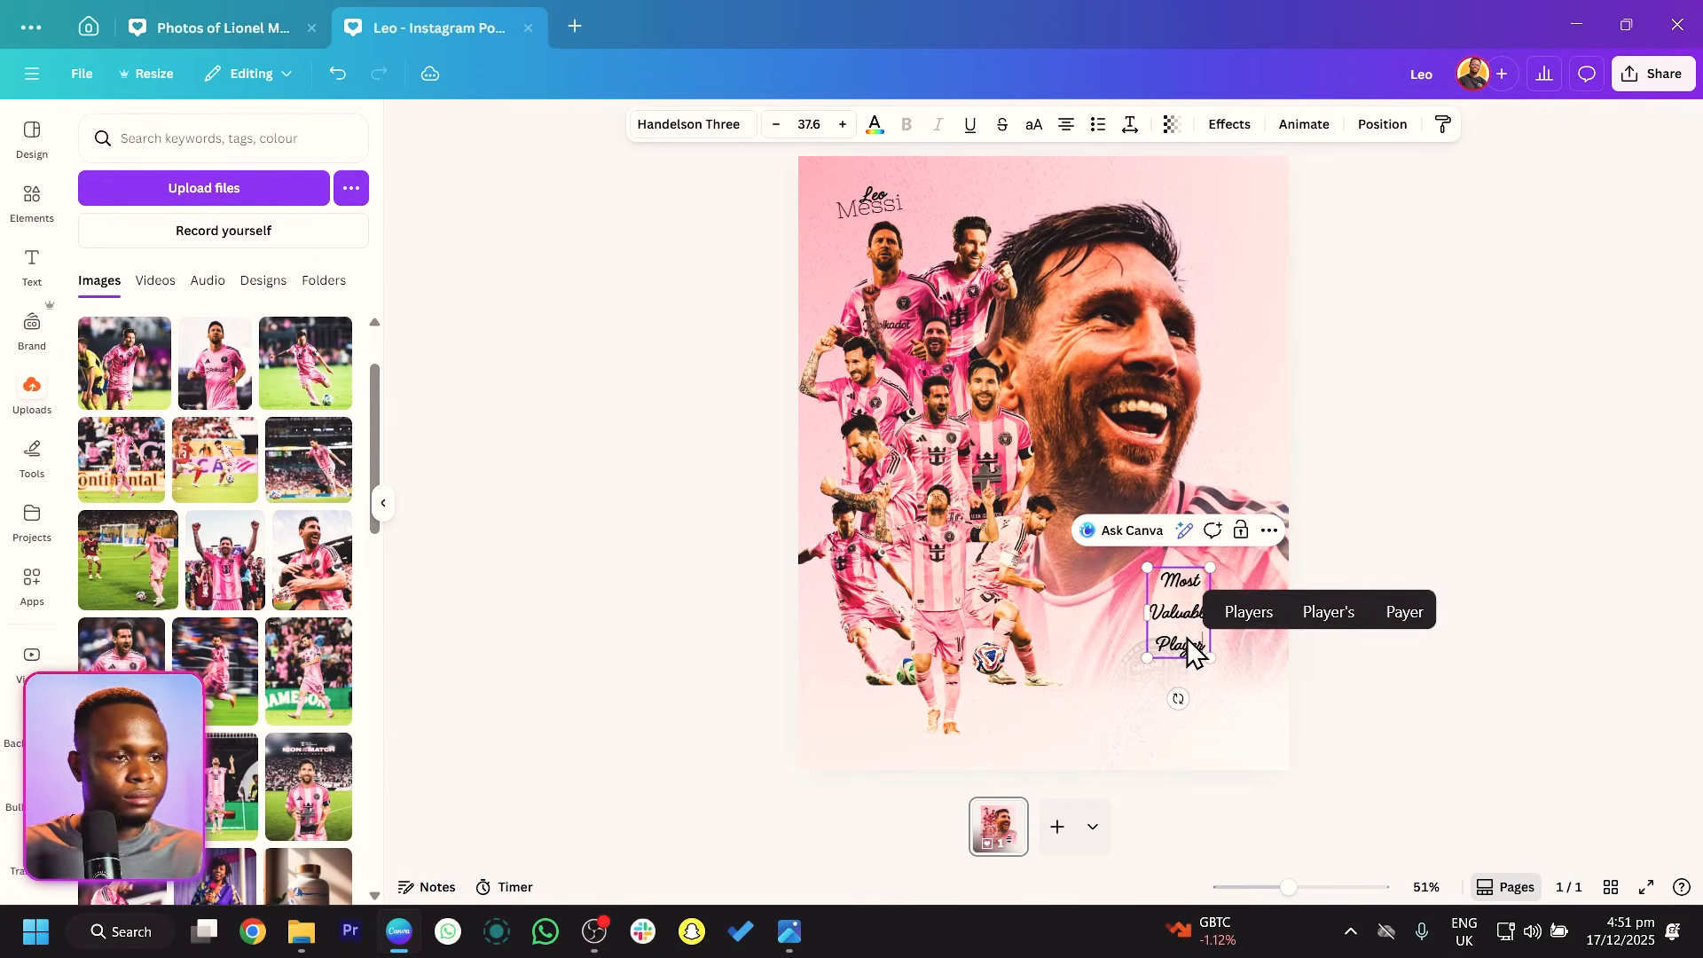
Set the font of "Most Valuable Player" to The Seasons and enlarge it to font size 80.2.
{"action": "key", "text": "ctrl+a"}
{"action": "left_click", "coordinate": [684, 129]}
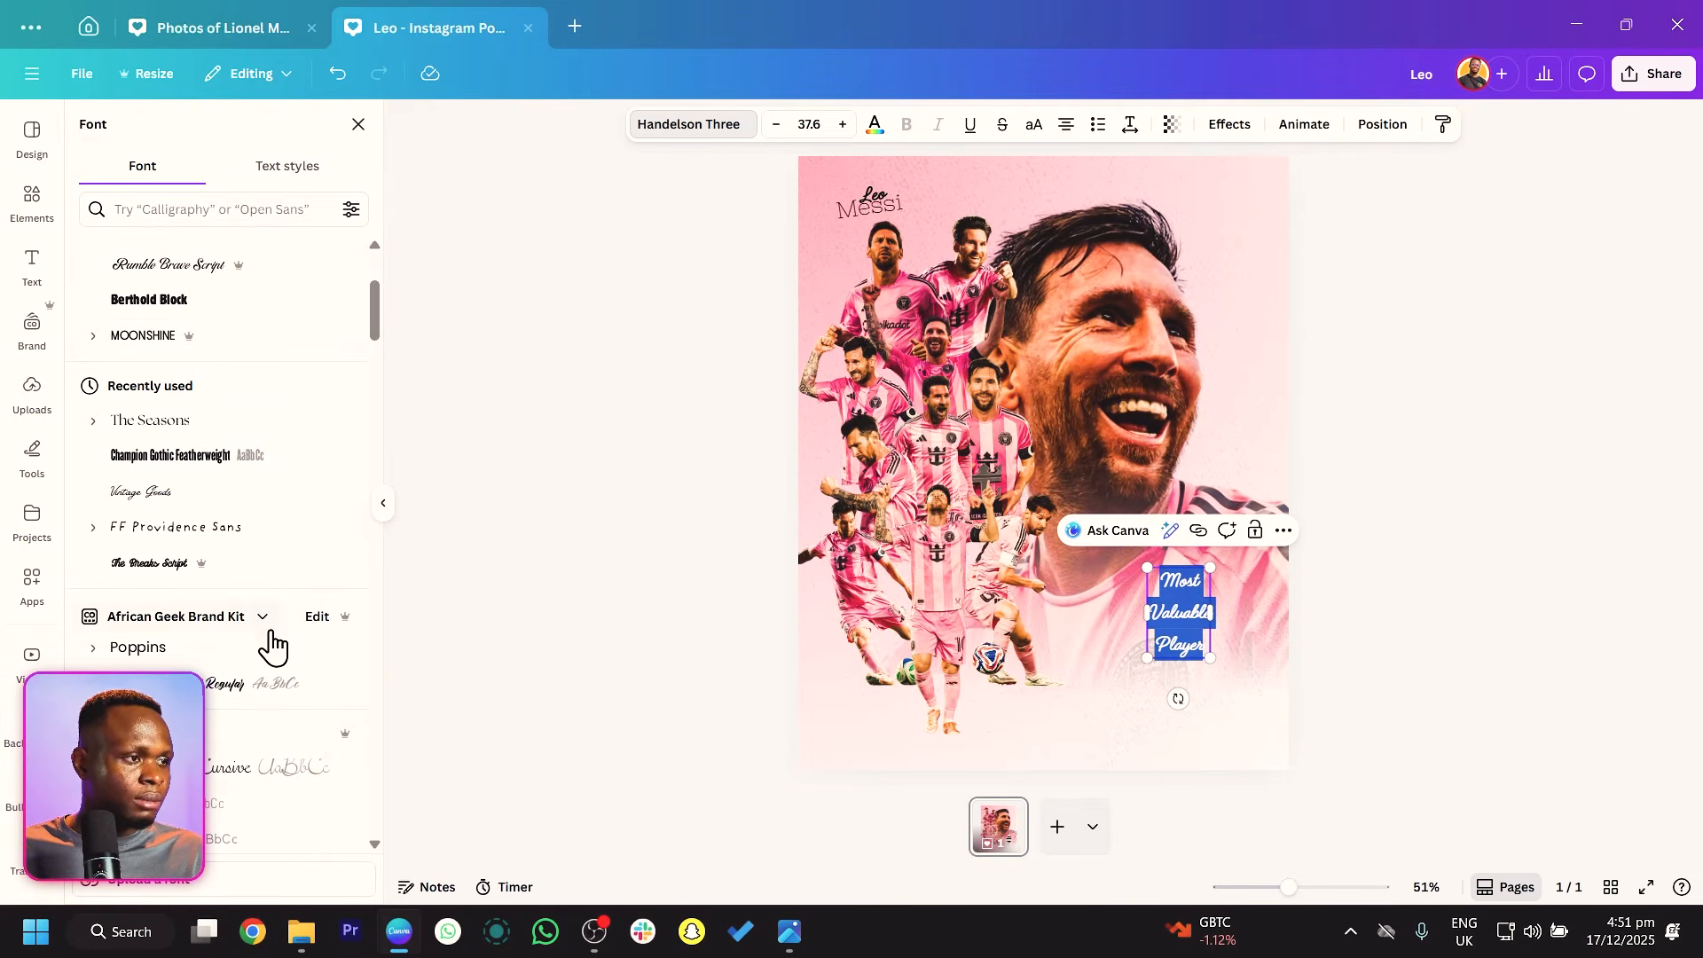
{"action": "scroll", "coordinate": [273, 636], "scroll_direction": "down", "scroll_amount": 3}
{"action": "scroll", "coordinate": [273, 664], "scroll_direction": "down", "scroll_amount": 3}
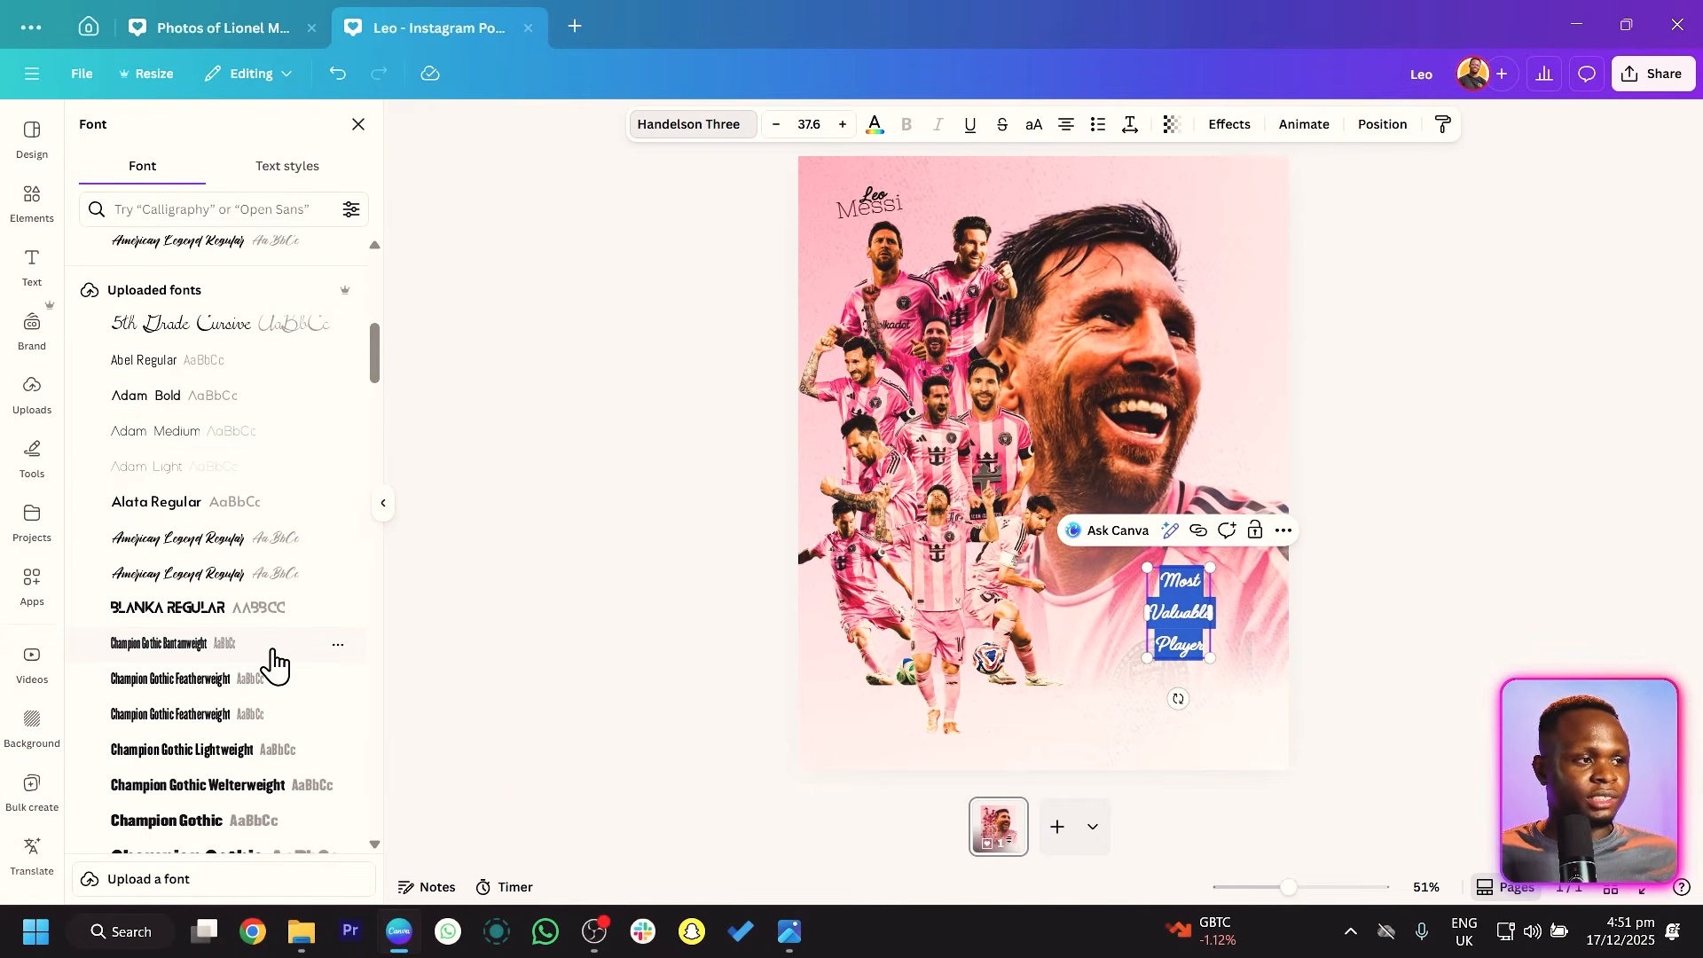
{"action": "scroll", "coordinate": [273, 664], "scroll_direction": "up", "scroll_amount": 7}
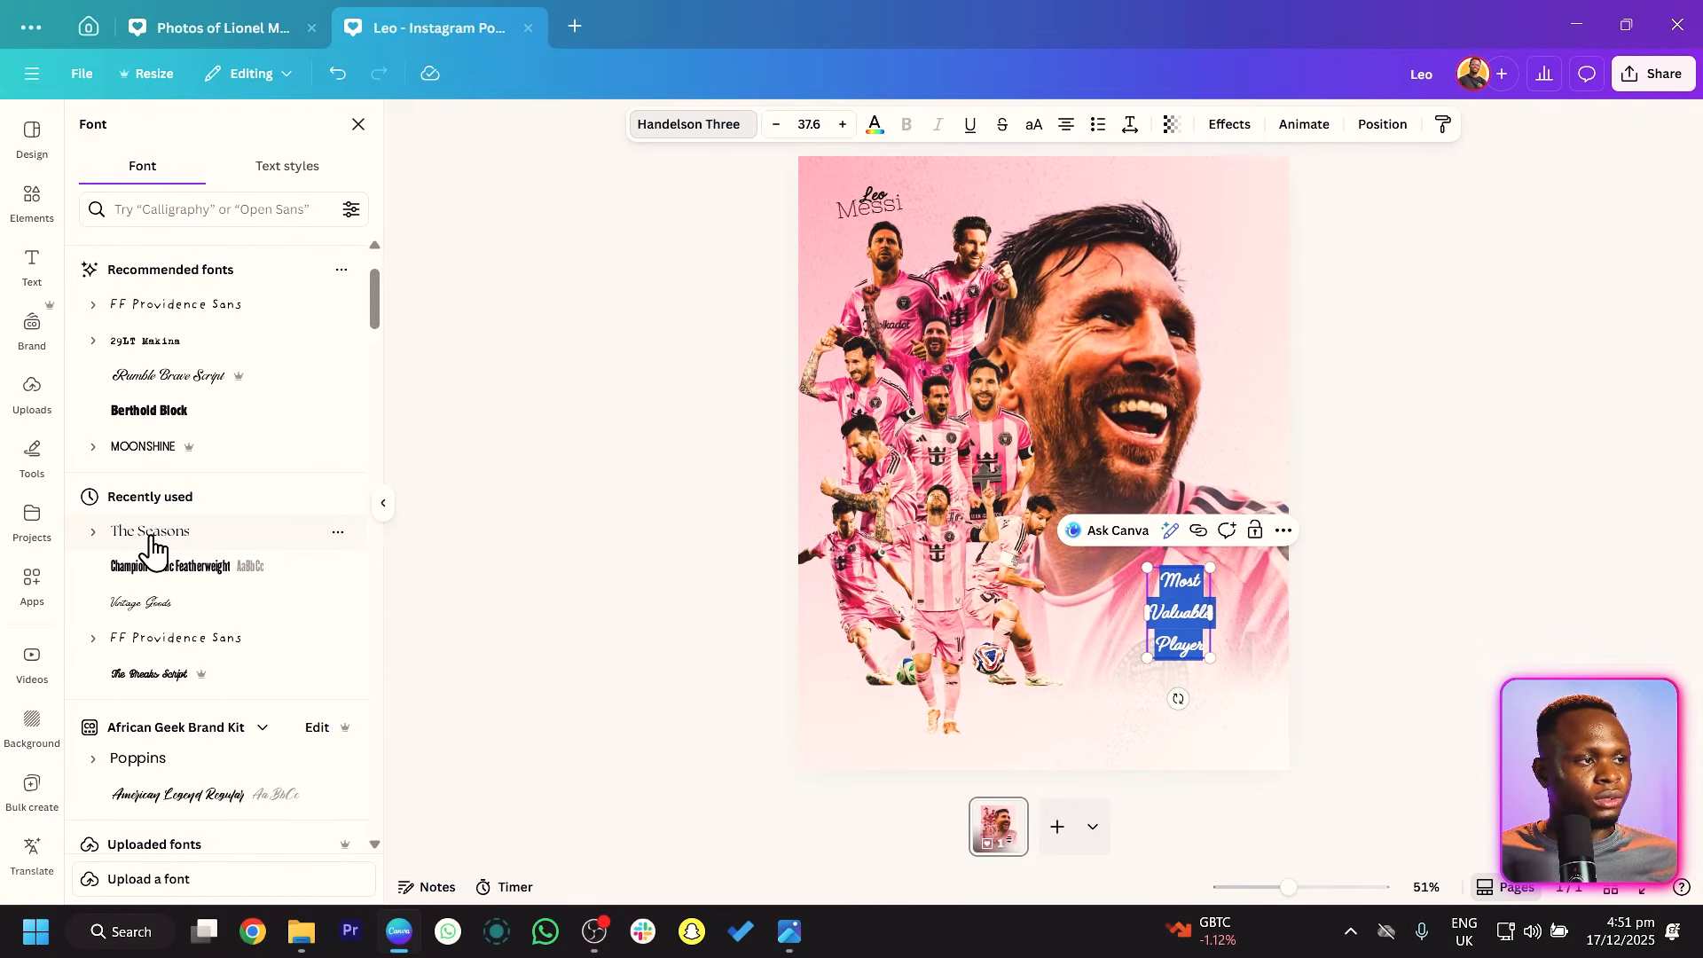
{"action": "left_click", "coordinate": [198, 209]}
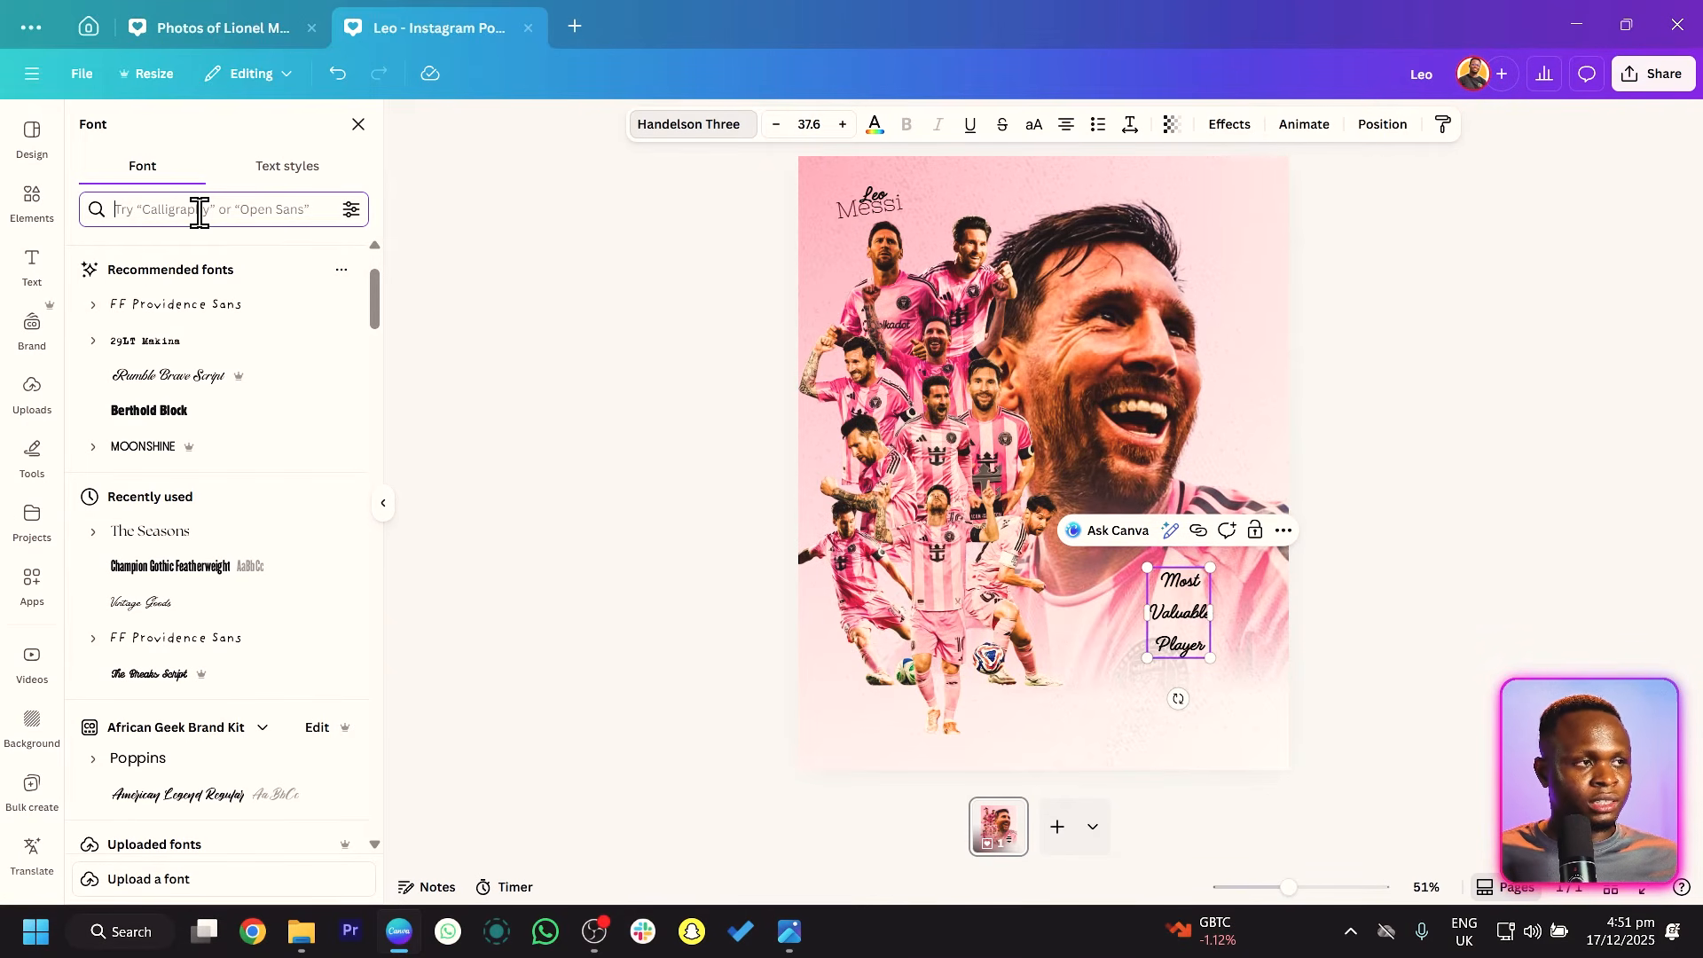
{"action": "type", "text": "the se"}
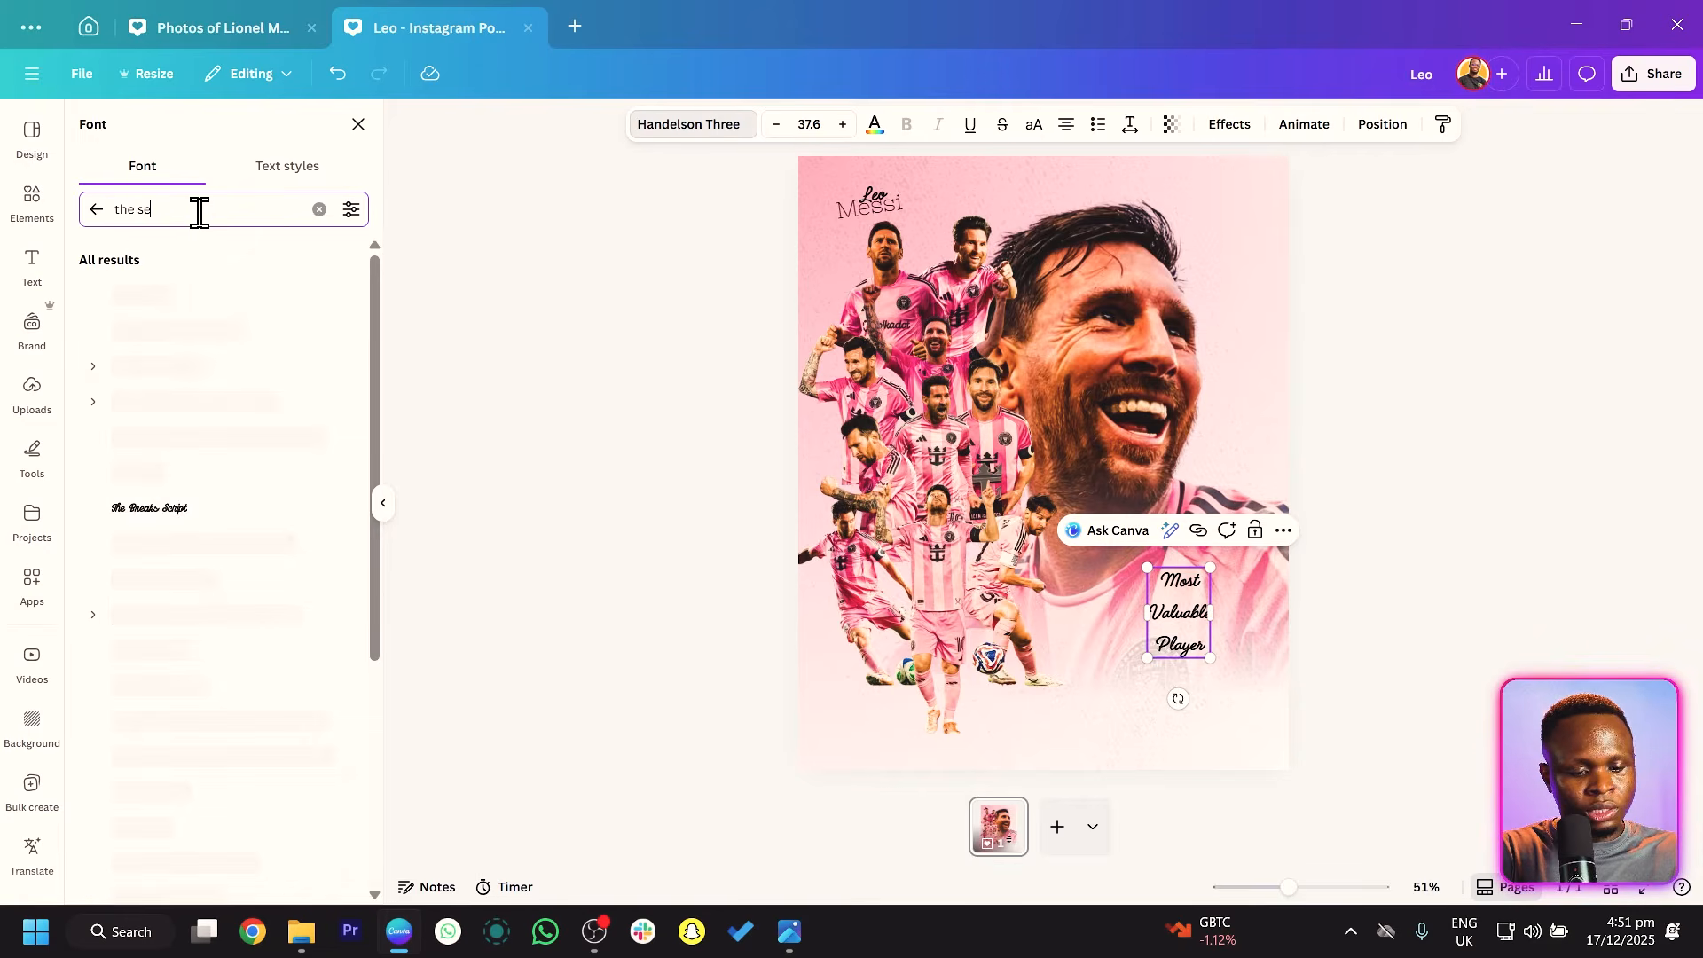
{"action": "type", "text": "asons"}
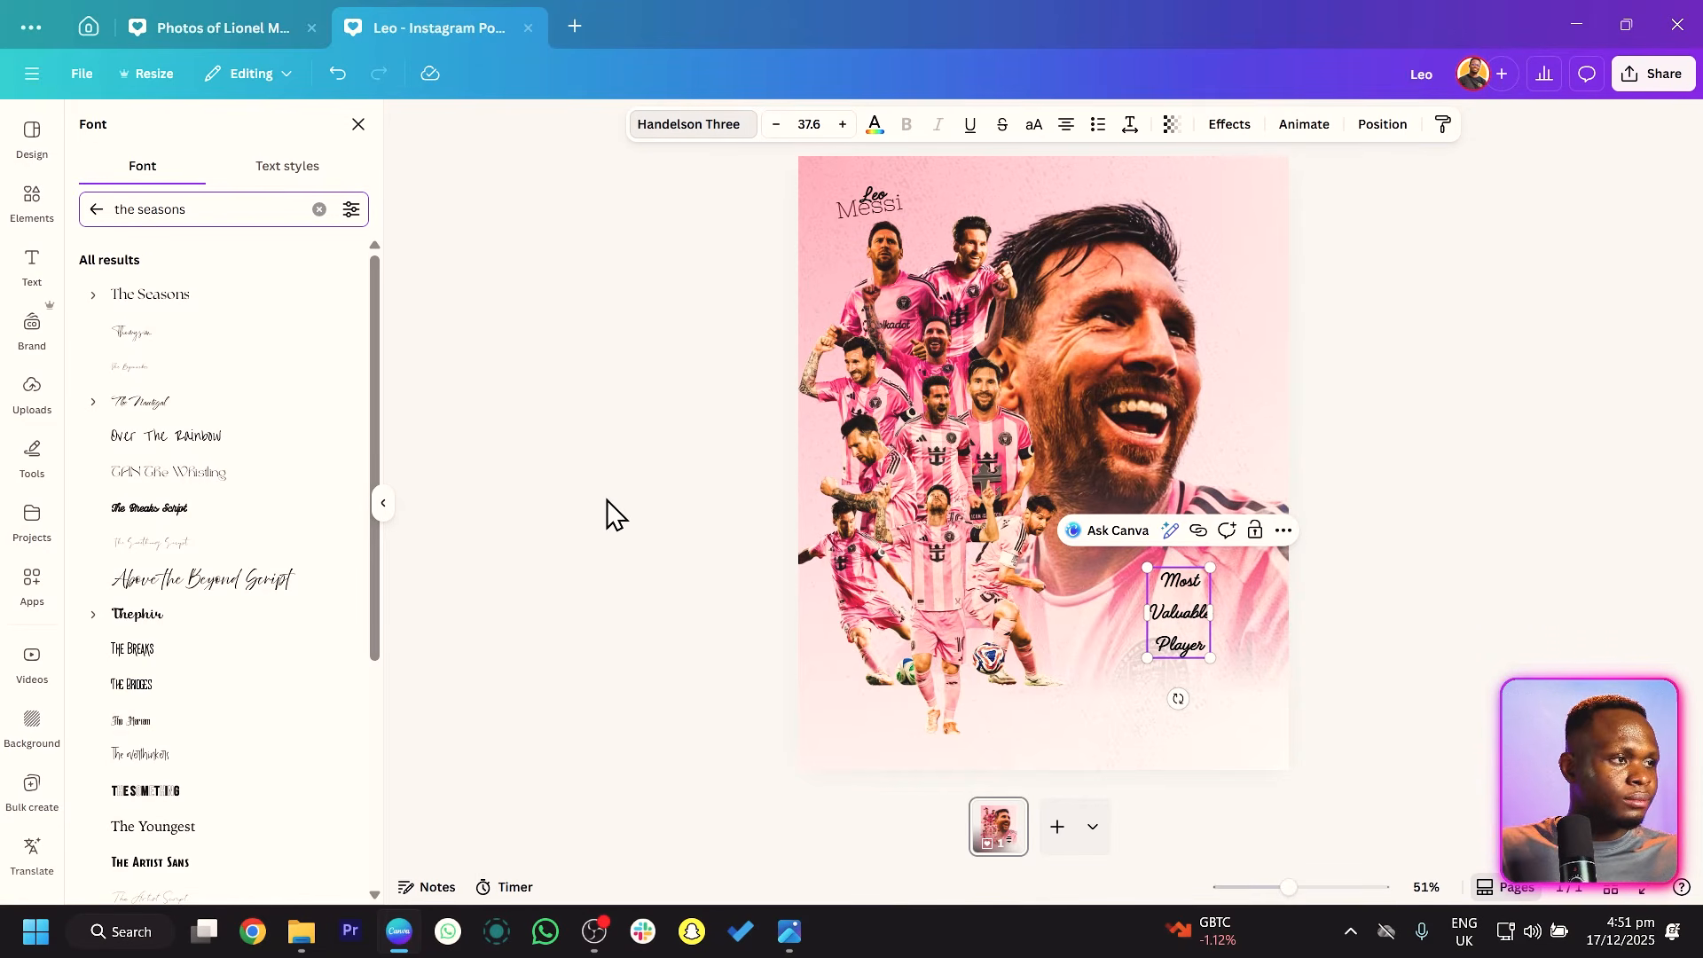
{"action": "left_click", "coordinate": [138, 299]}
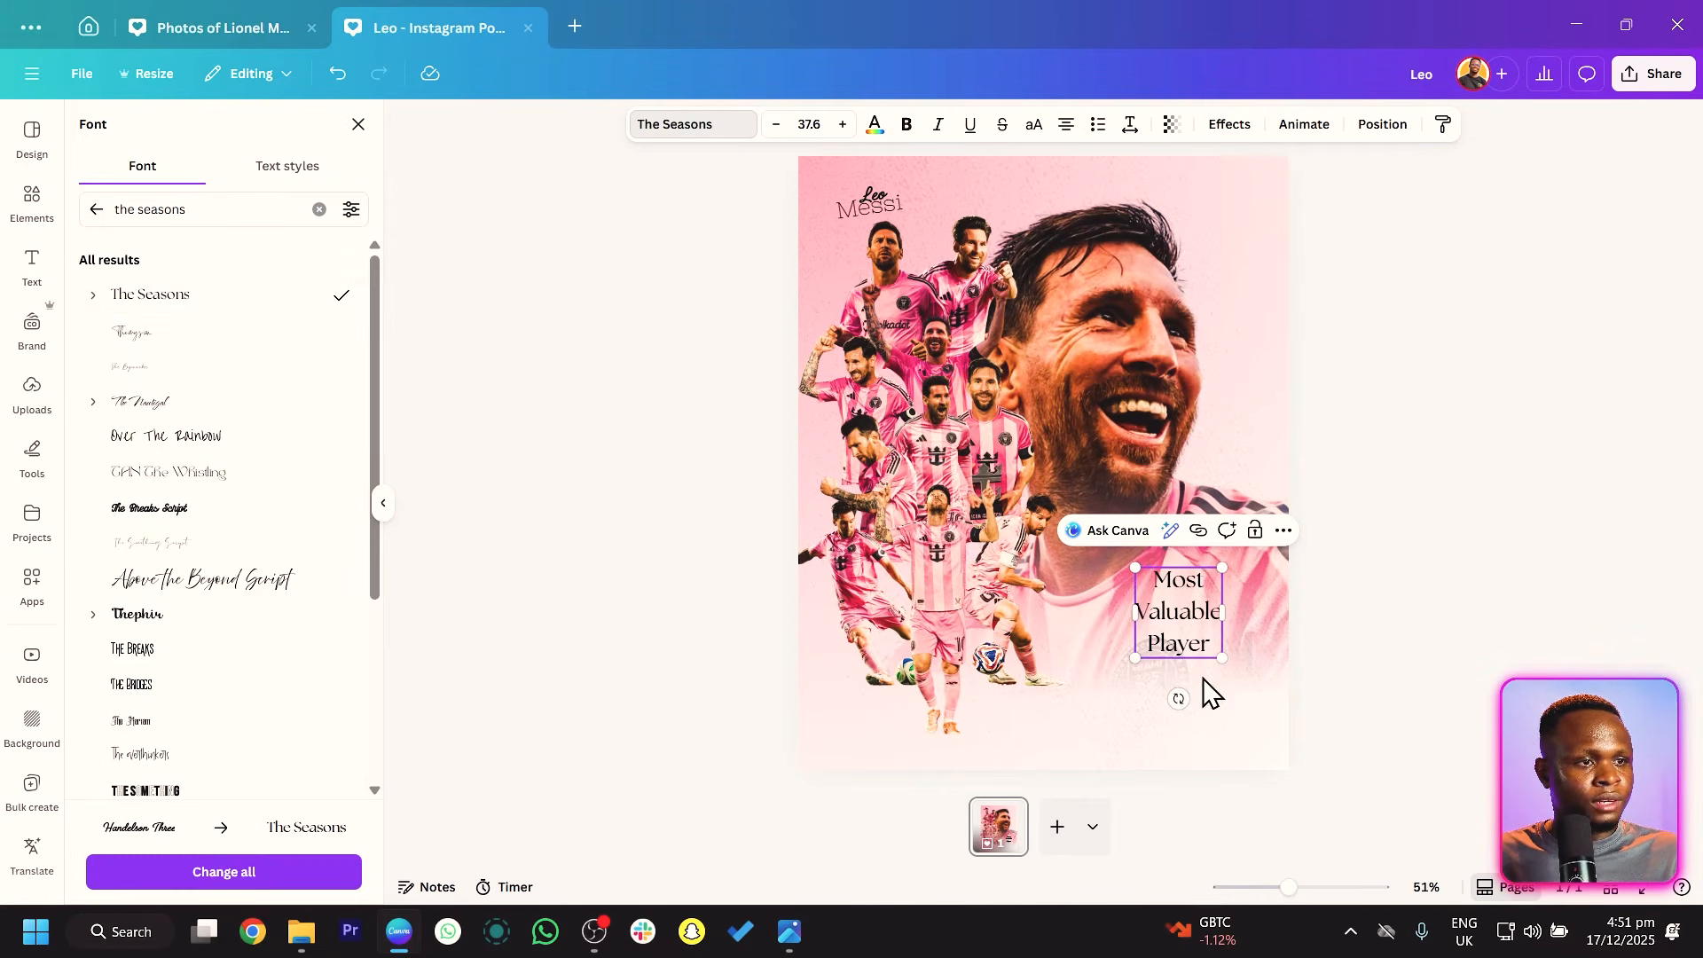
{"action": "left_click_drag", "start_coordinate": [1135, 657], "coordinate": [1086, 710]}
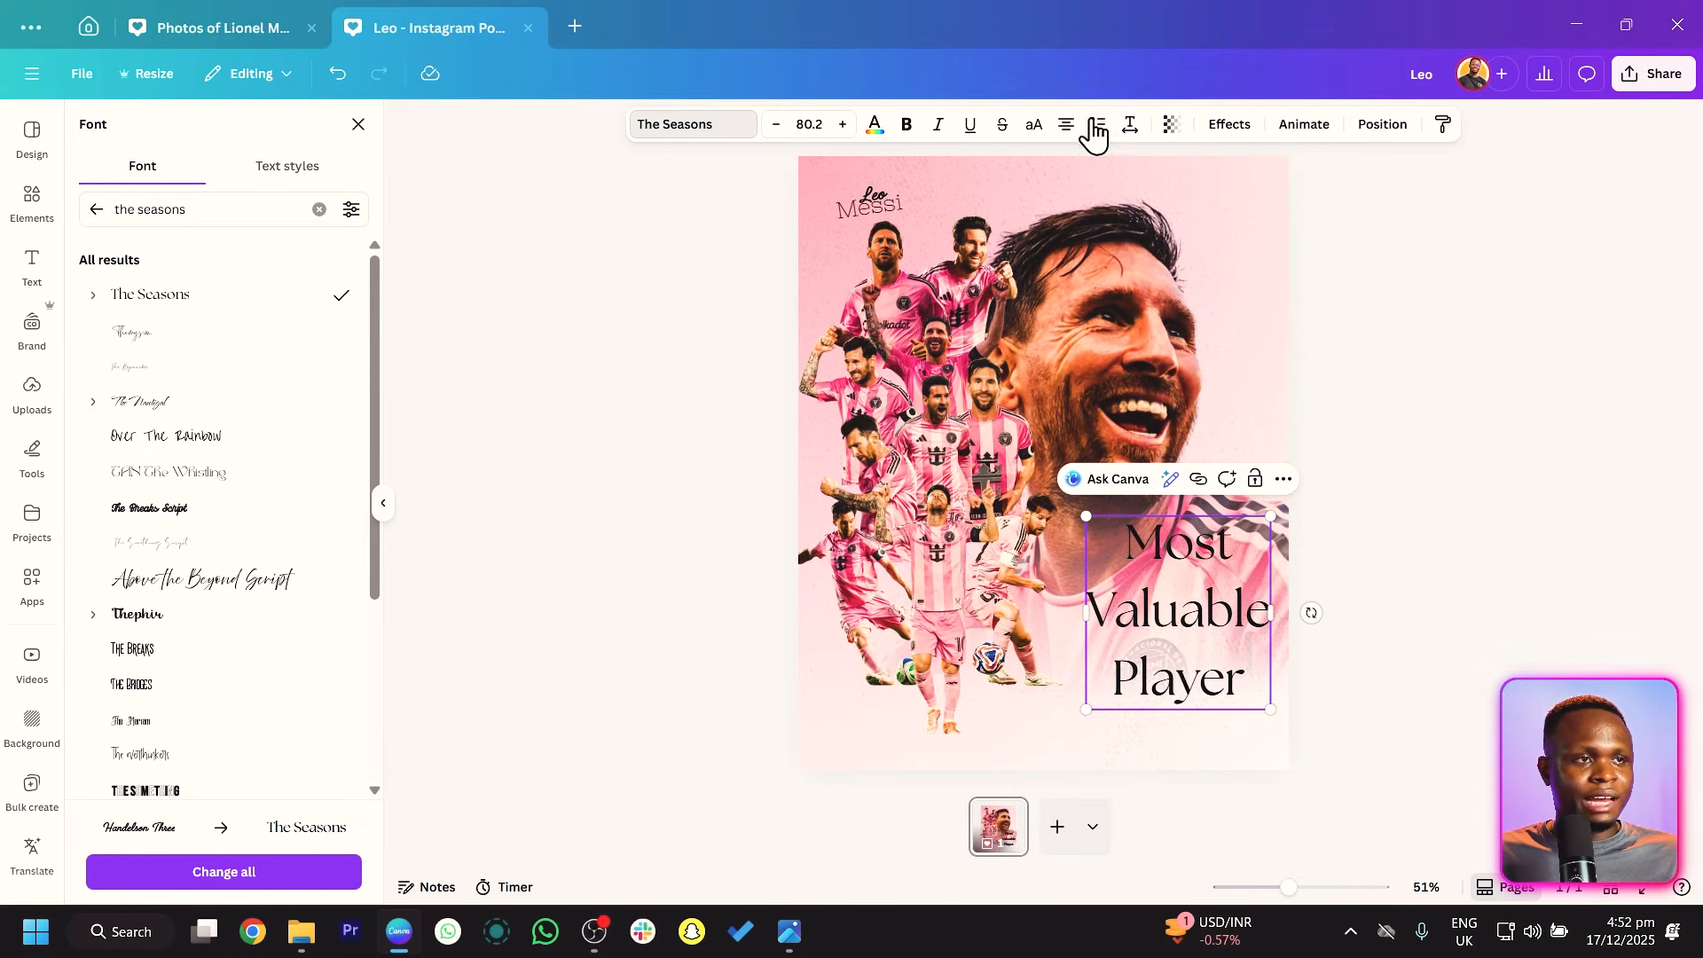
Tighten the line spacing of "Most Valuable Player" and move the text down toward the poster's lower-right corner.
{"action": "left_click", "coordinate": [1133, 129]}
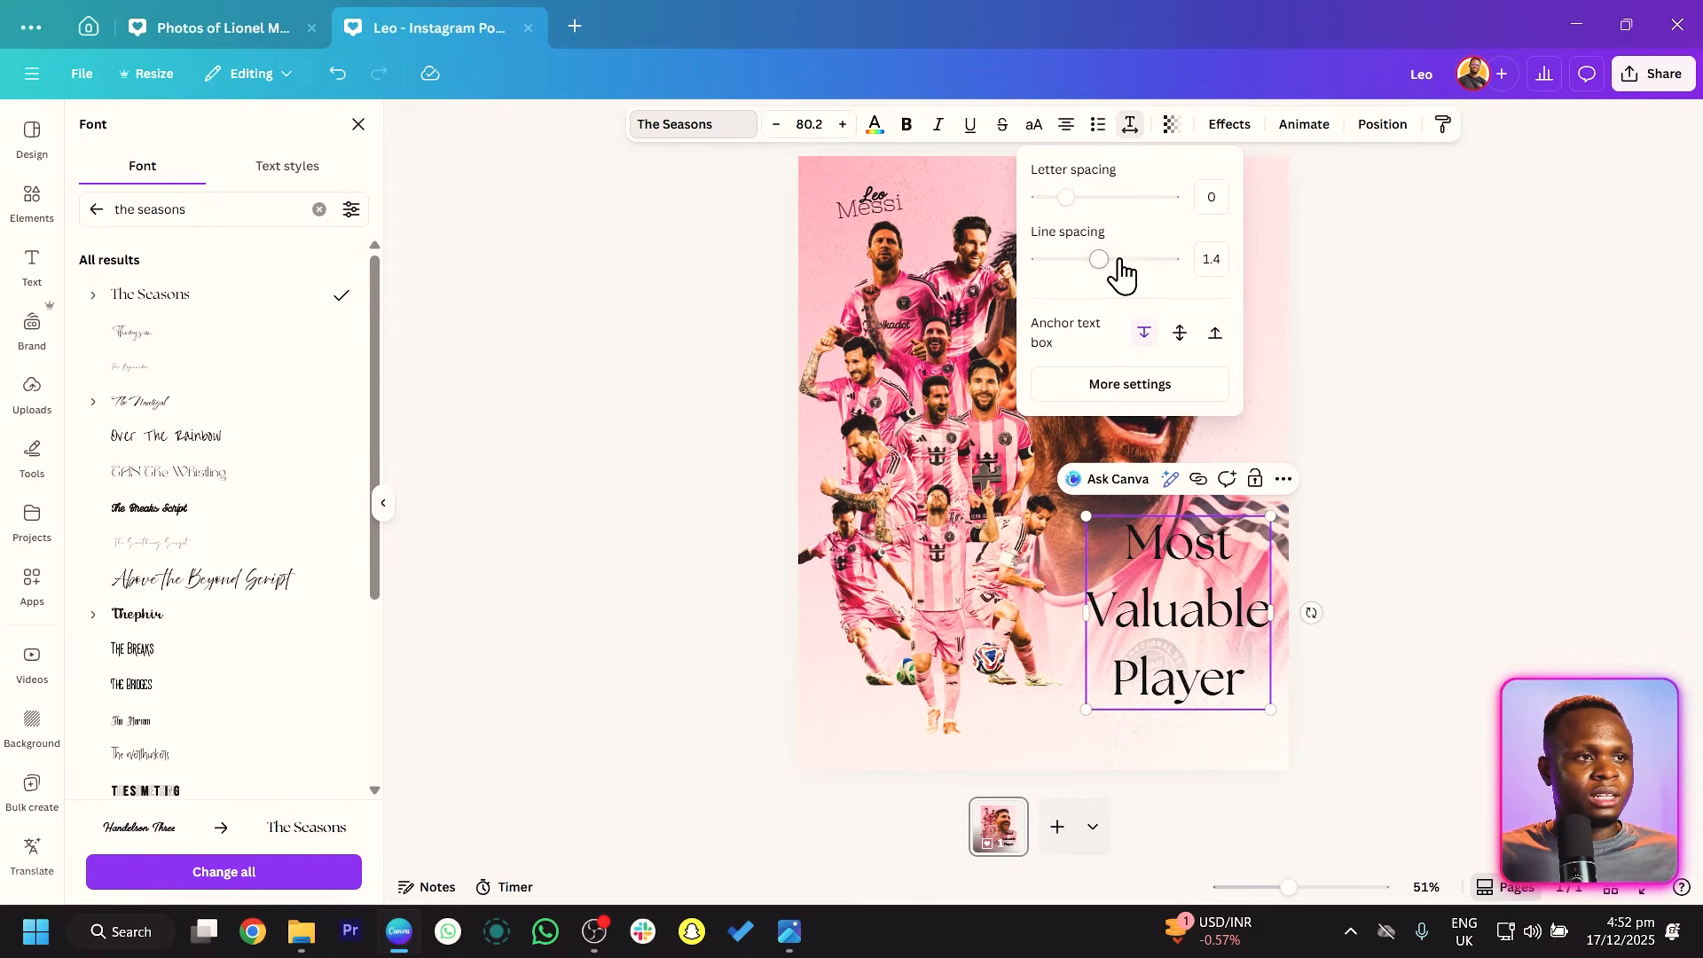
{"action": "left_click_drag", "start_coordinate": [1100, 266], "coordinate": [1071, 270]}
{"action": "key", "text": "Escape"}
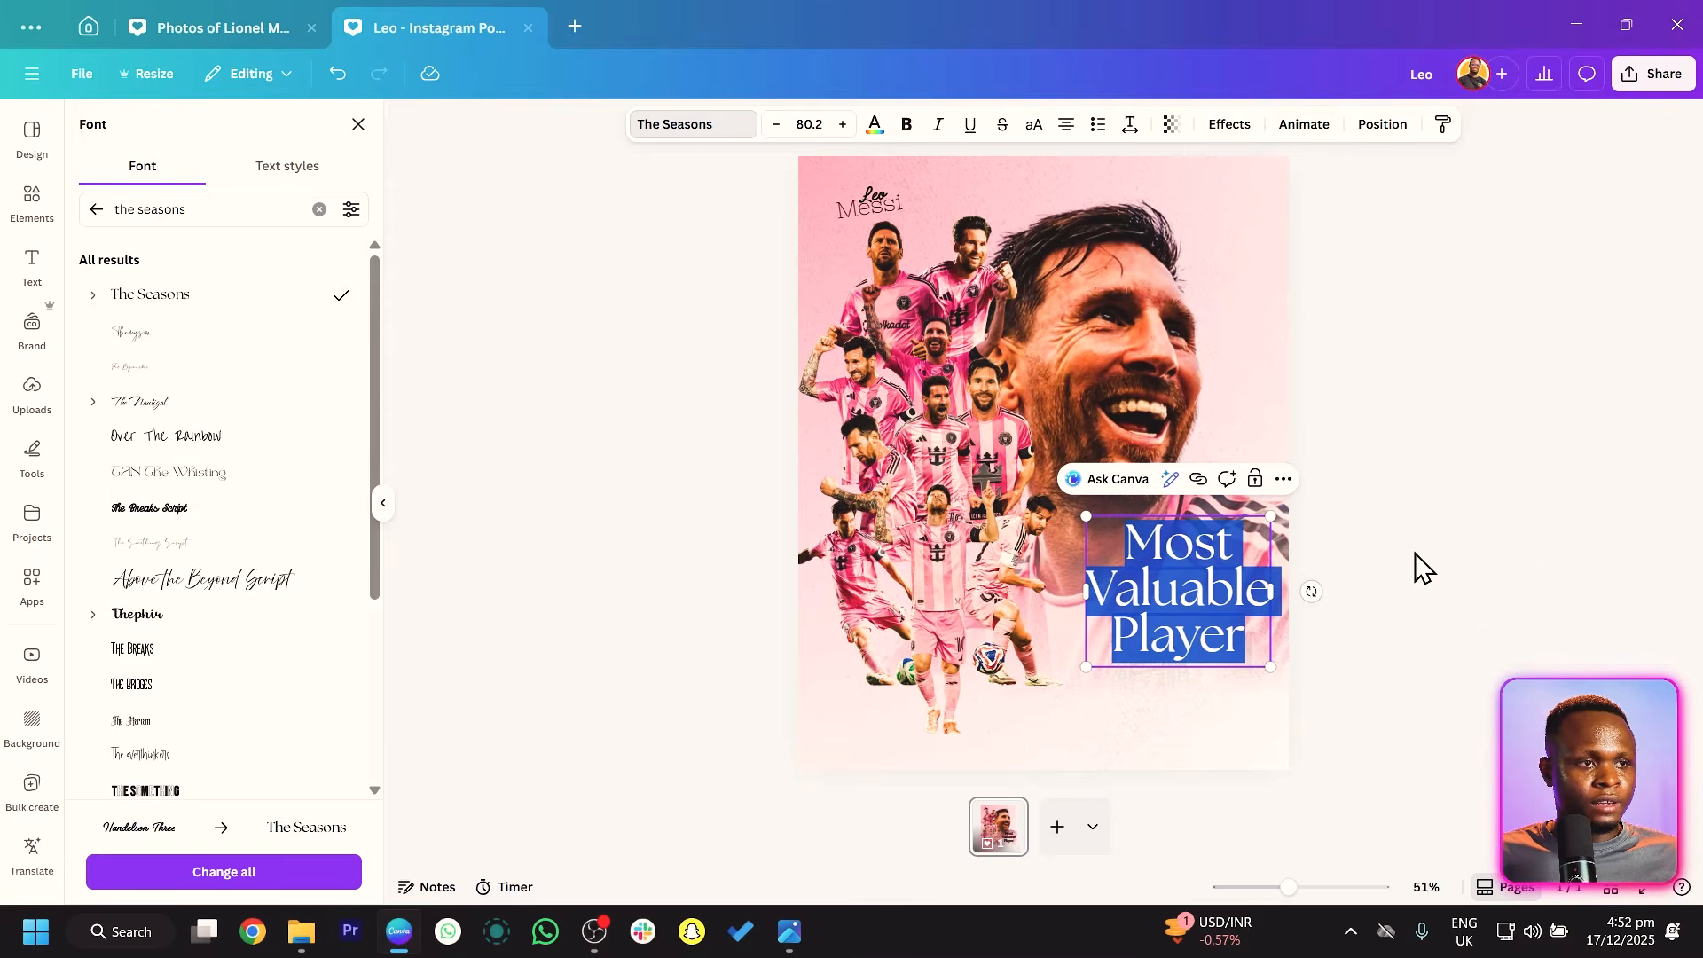
{"action": "key", "text": "Escape"}
{"action": "left_click_drag", "start_coordinate": [1221, 648], "coordinate": [1206, 701]}
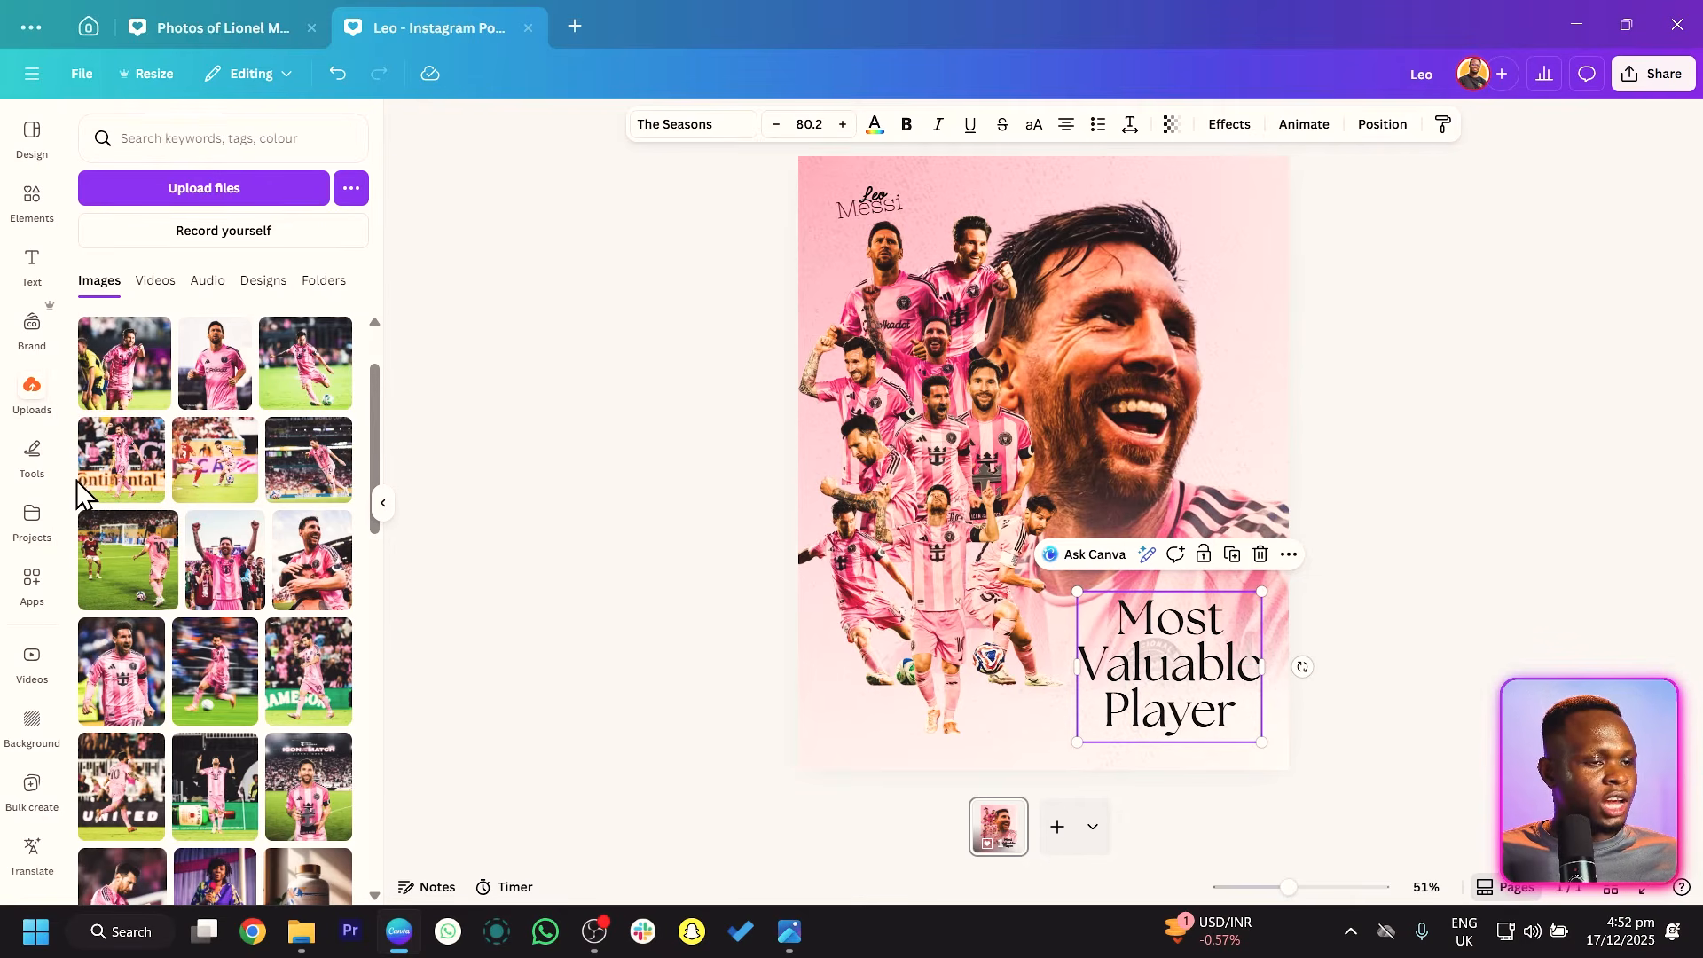
Find the Brandfetch app and insert the round Inter Miami CF logo without the pink background.
{"action": "scroll", "coordinate": [62, 557], "scroll_direction": "down", "scroll_amount": 4}
{"action": "left_click", "coordinate": [15, 581]}
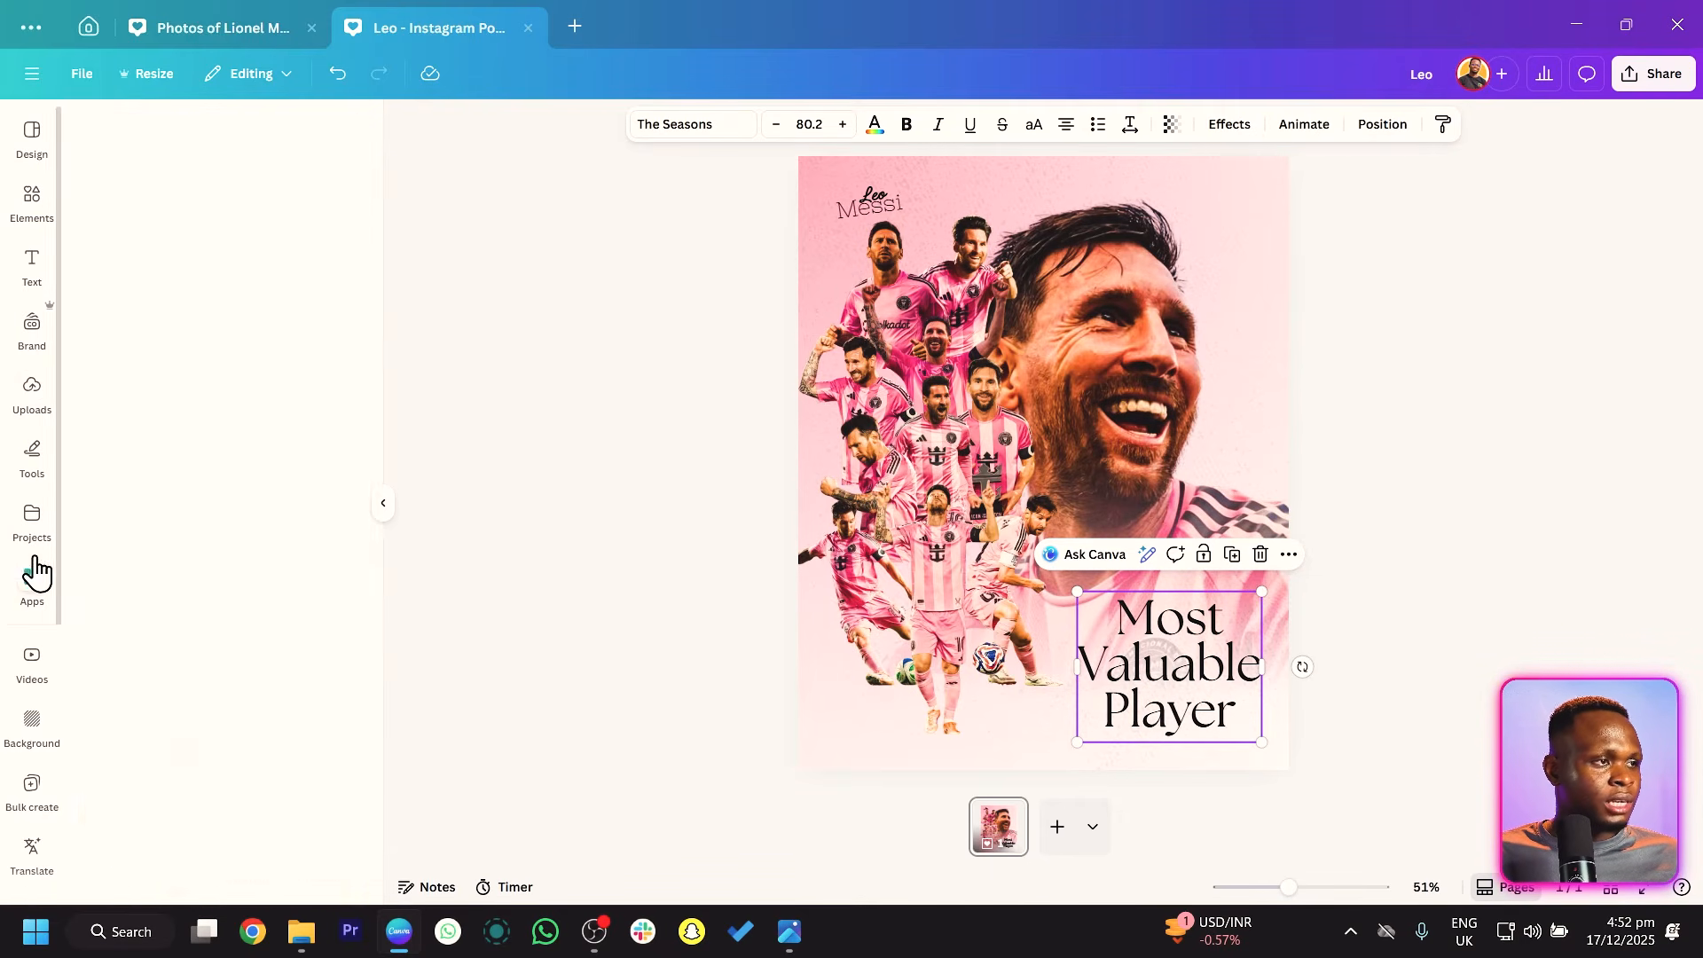
{"action": "left_click", "coordinate": [198, 137]}
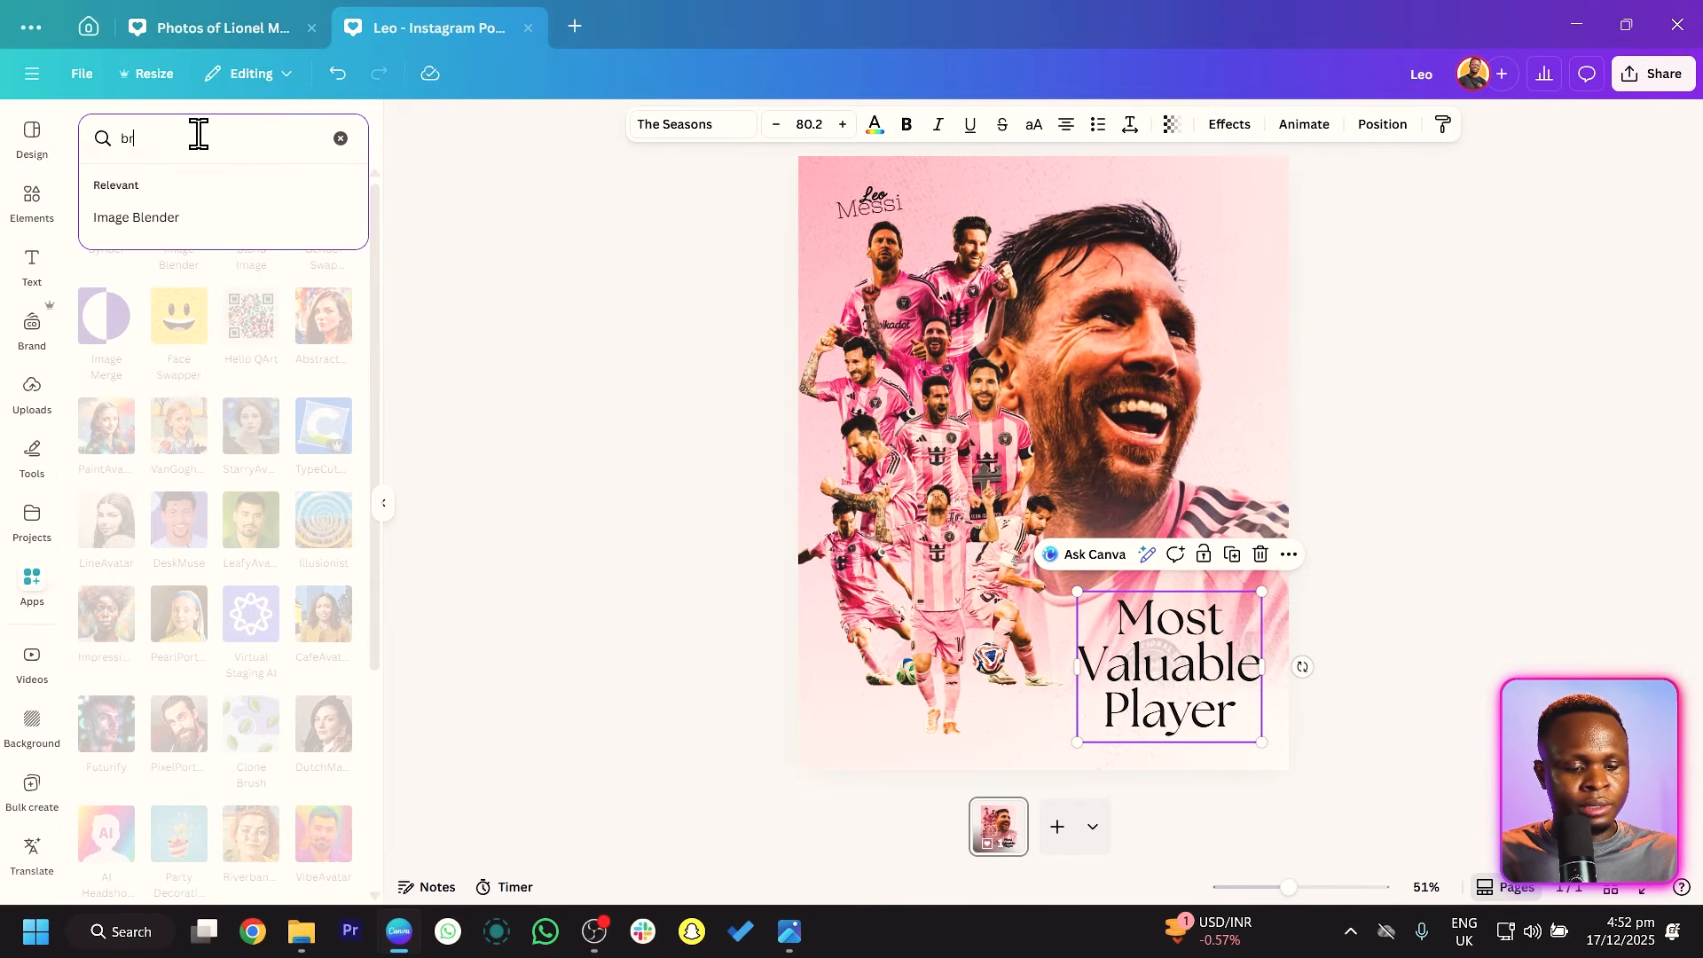
{"action": "type", "text": "rand"}
{"action": "key", "text": "Return"}
{"action": "left_click", "coordinate": [104, 211]}
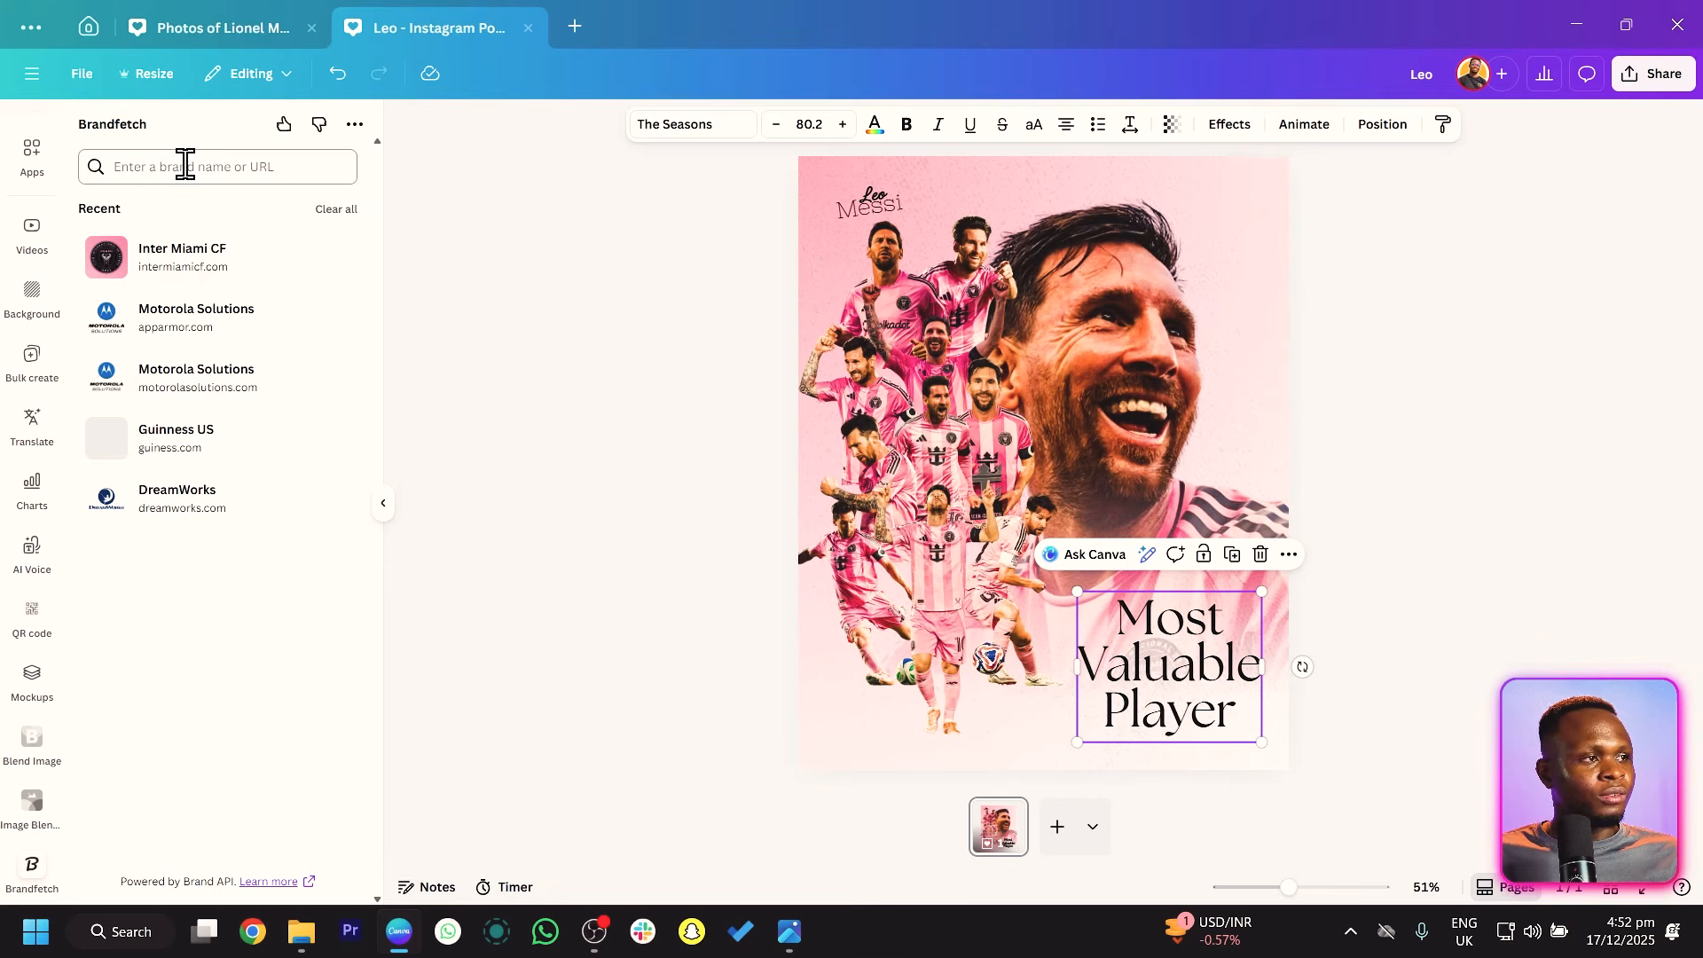
{"action": "left_click", "coordinate": [118, 271]}
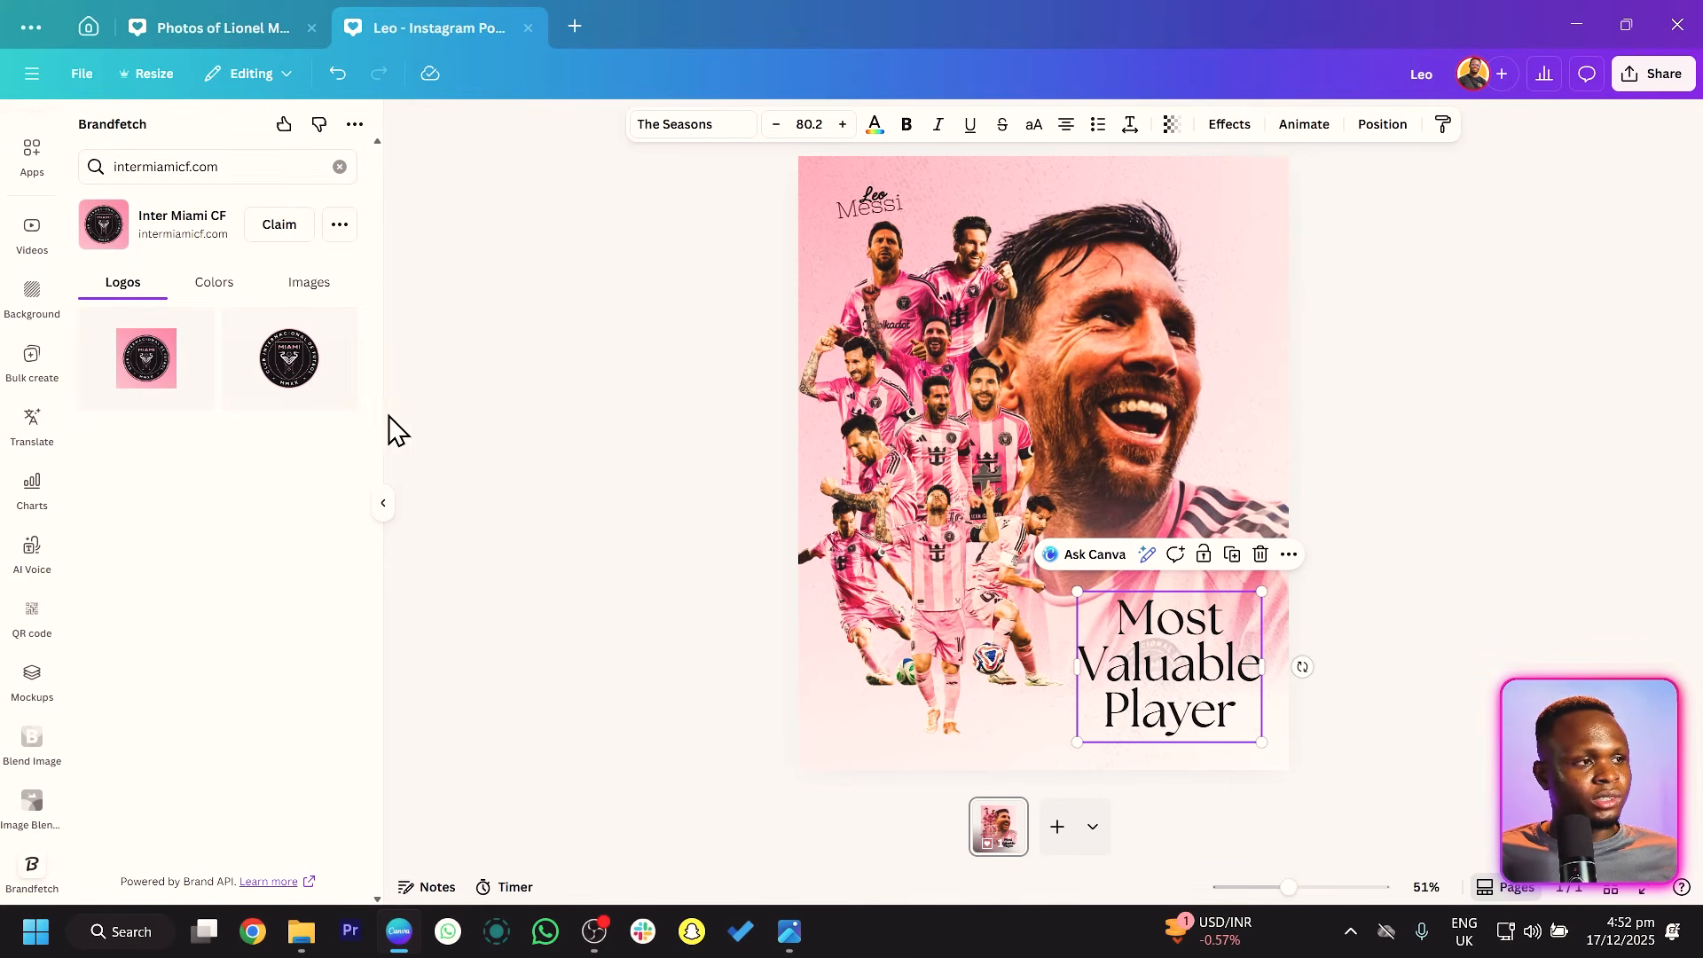
{"action": "left_click", "coordinate": [297, 373]}
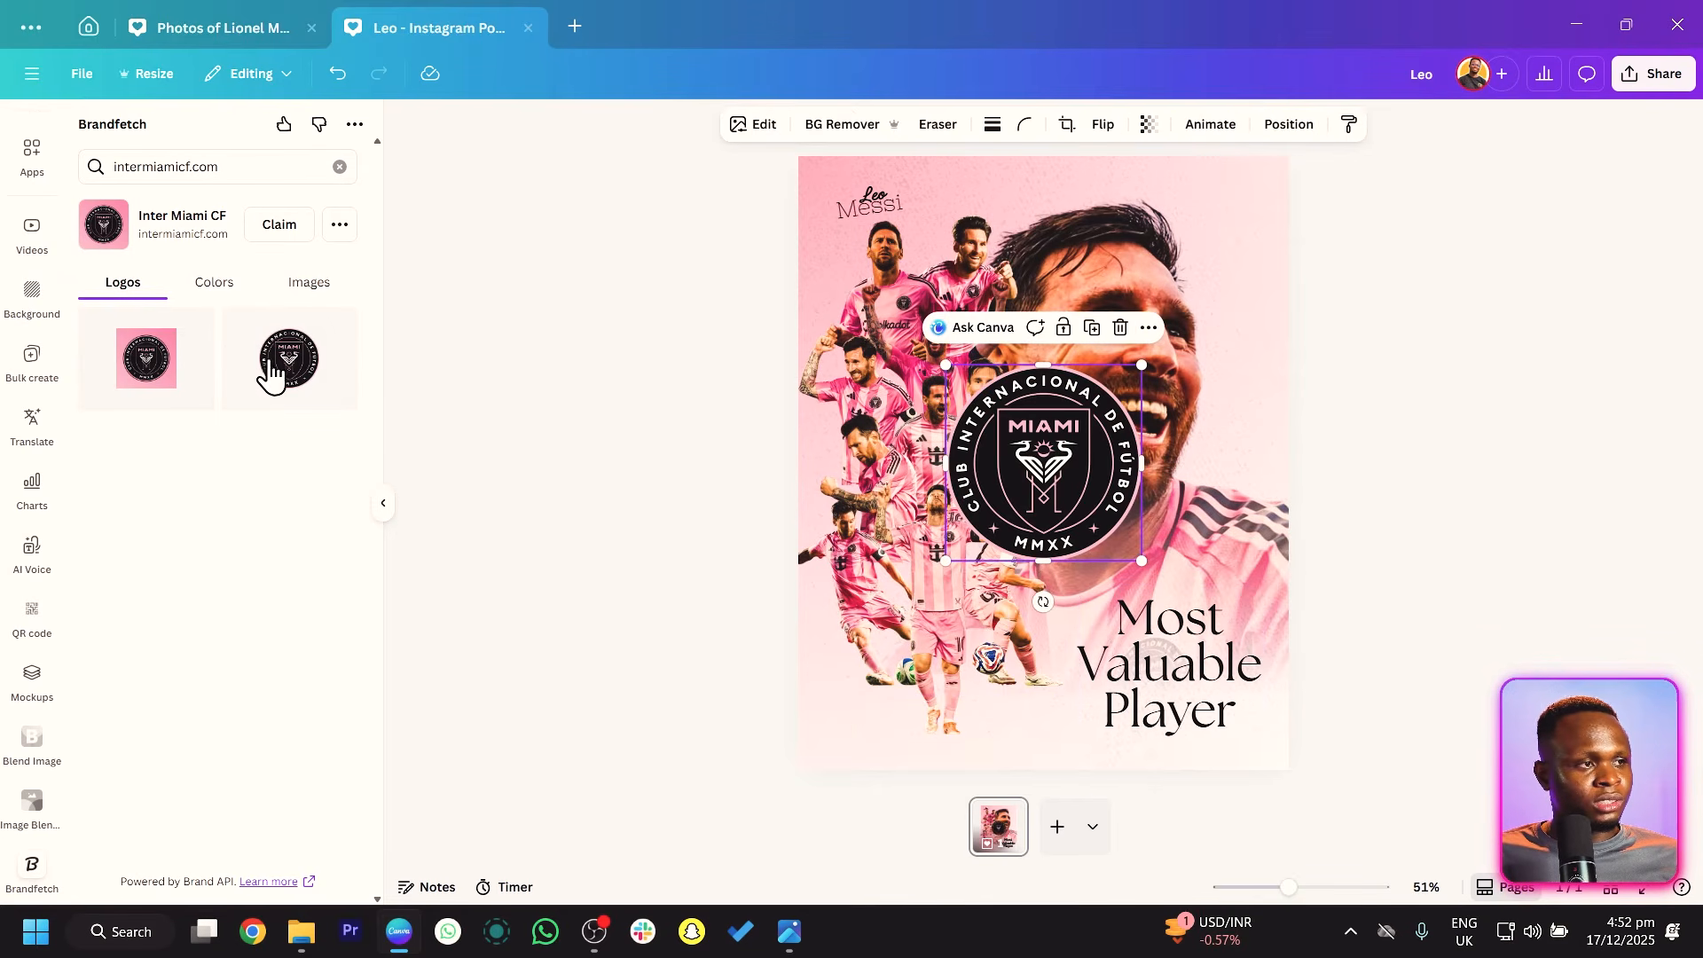
Shrink the club logo and center it directly above the "Most Valuable Player" text.
{"action": "left_click_drag", "start_coordinate": [946, 365], "coordinate": [1081, 502]}
{"action": "left_click_drag", "start_coordinate": [1127, 545], "coordinate": [1172, 565]}
{"action": "left_click", "coordinate": [521, 596]}
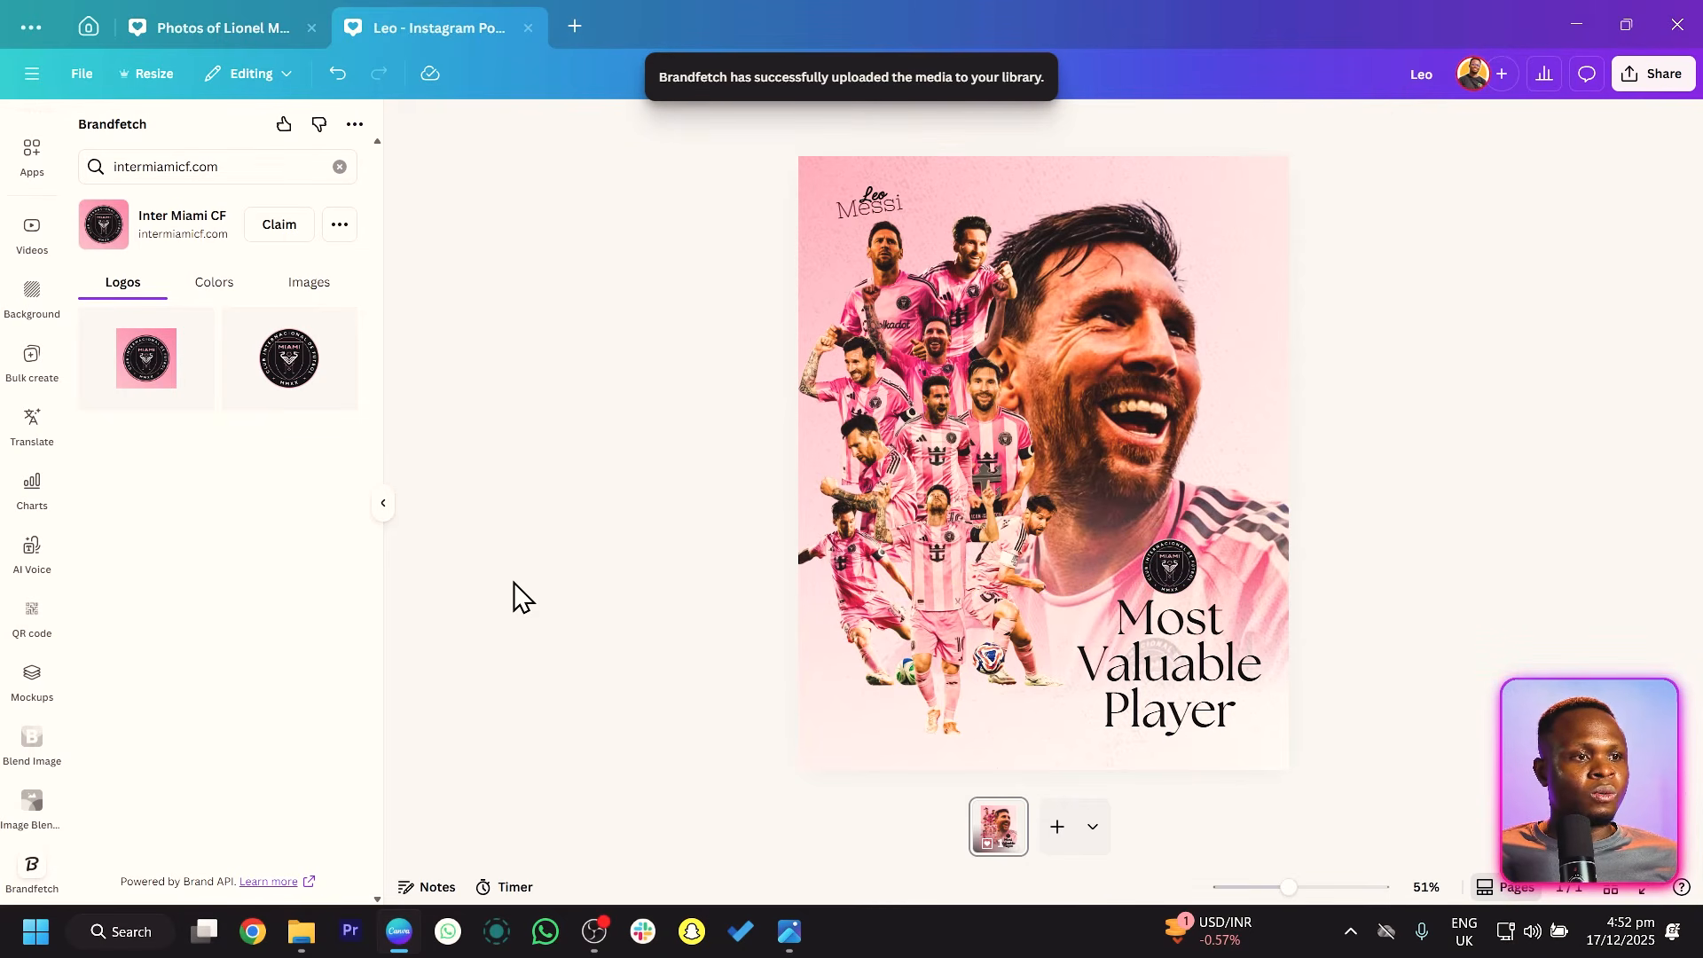
{"action": "scroll", "coordinate": [522, 596], "scroll_direction": "up", "scroll_amount": 2}
{"action": "scroll", "coordinate": [521, 596], "scroll_direction": "down", "scroll_amount": 1}
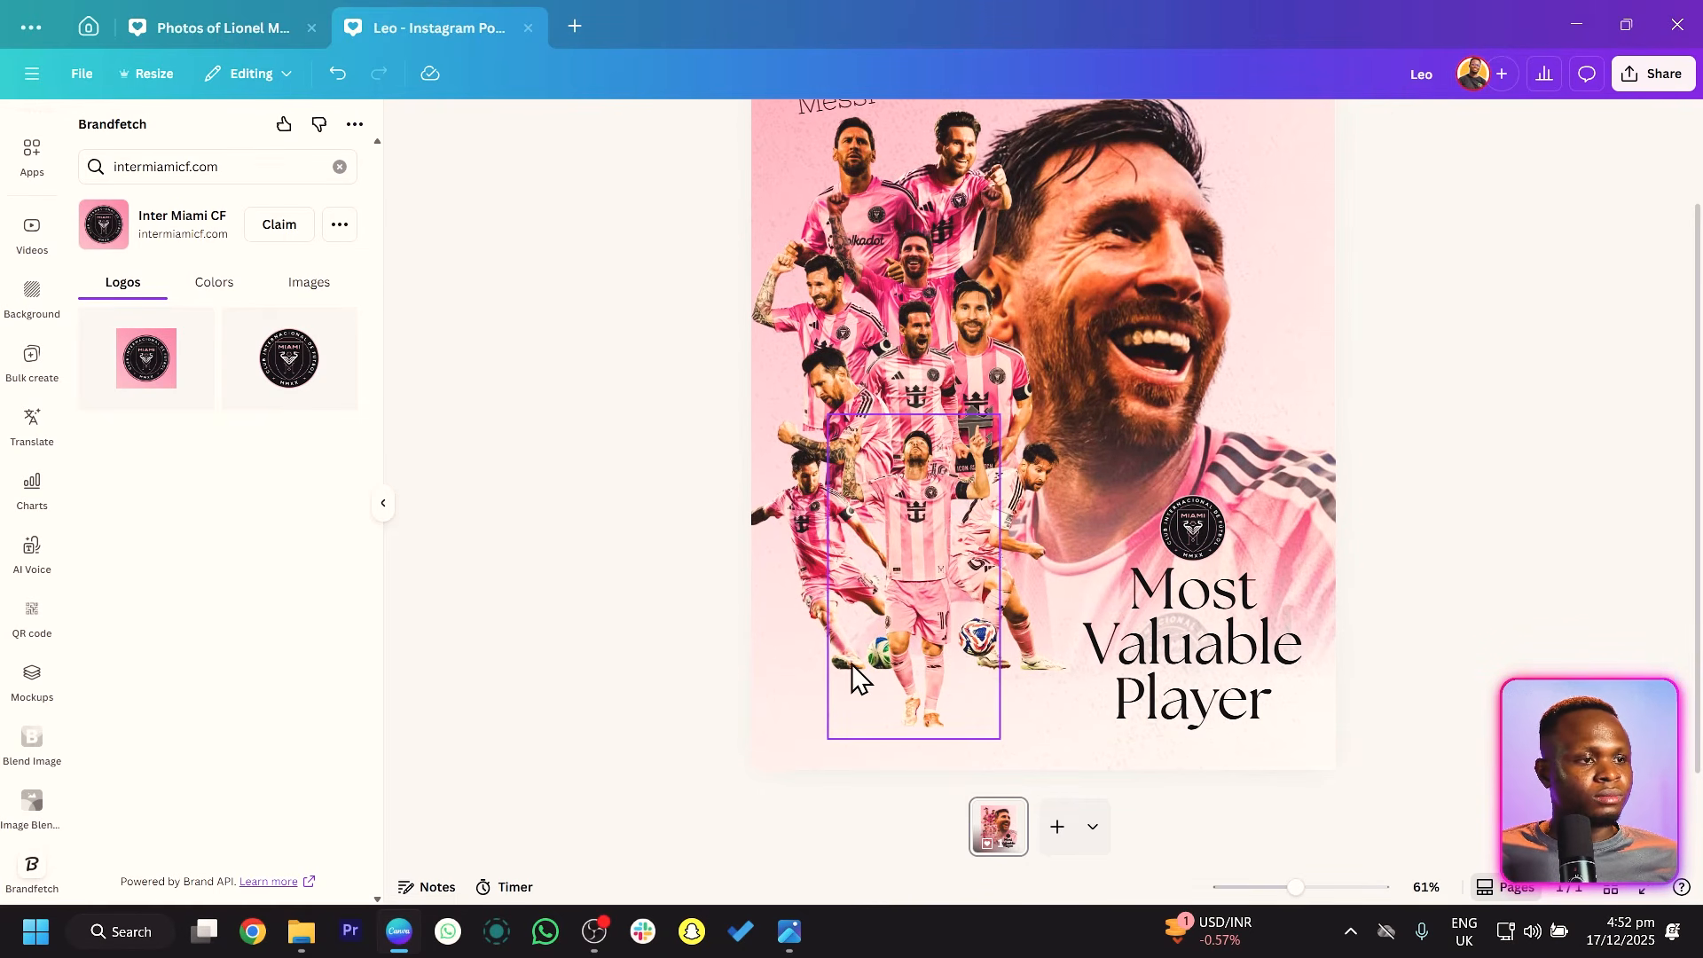
Search the graphics elements for "shadow" and look through the results for a soft curved ground shadow.
{"action": "scroll", "coordinate": [851, 664], "scroll_direction": "up", "scroll_amount": 4}
{"action": "scroll", "coordinate": [939, 615], "scroll_direction": "down", "scroll_amount": 1}
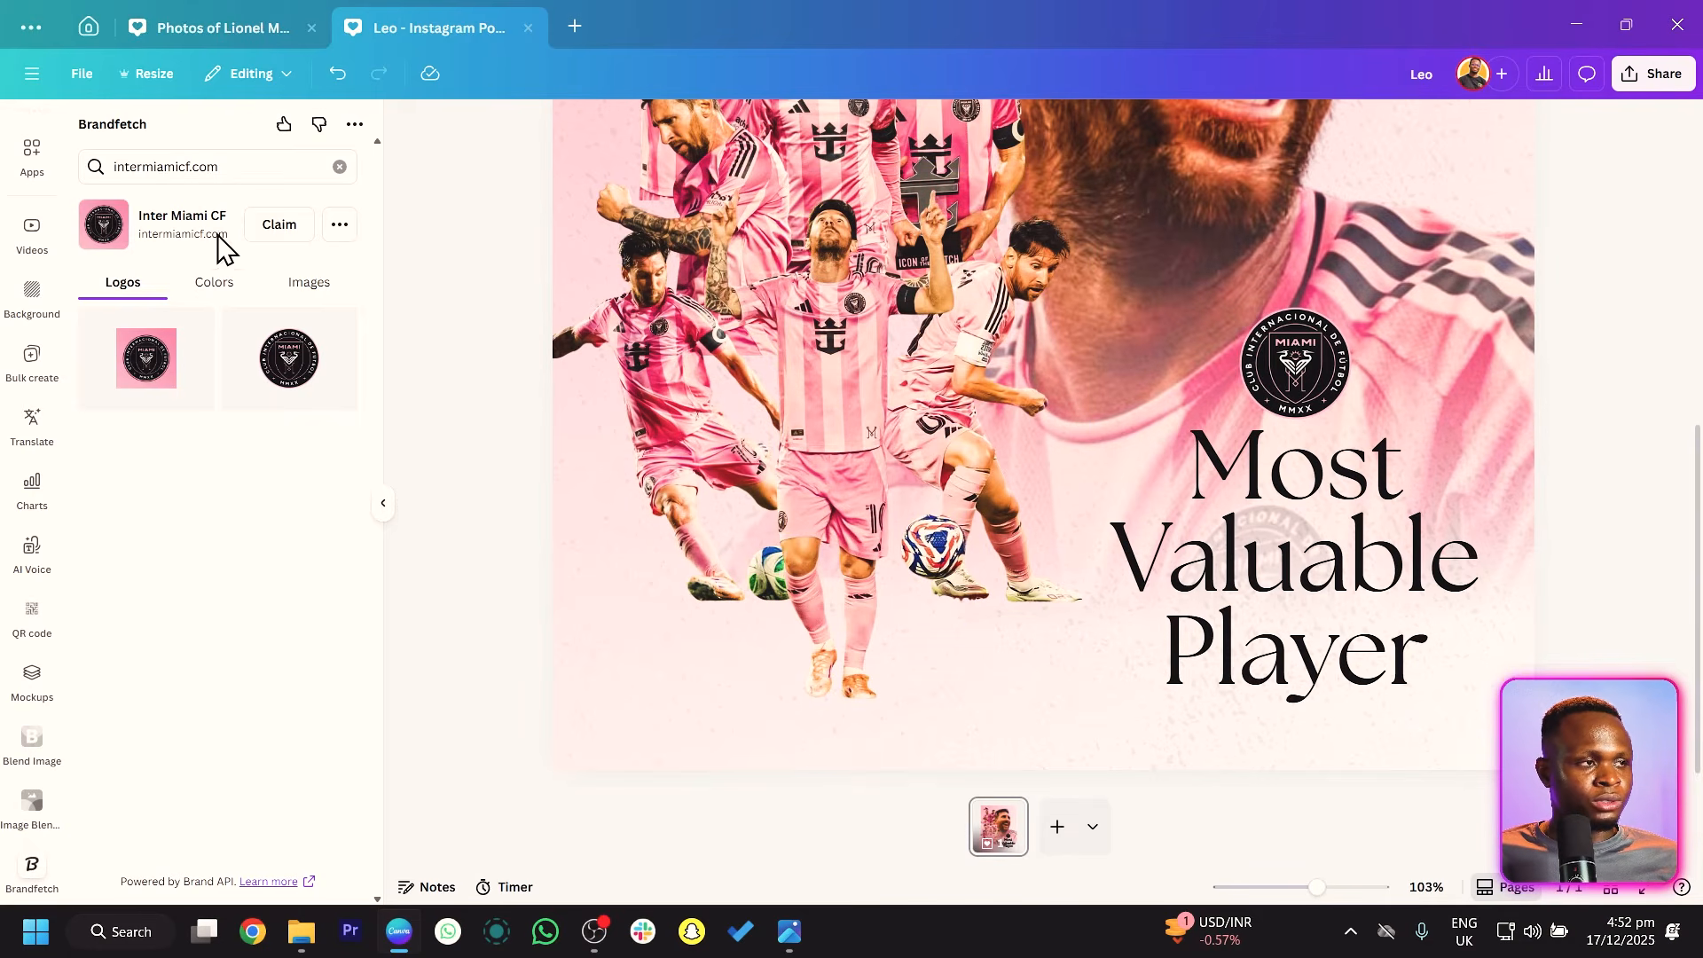
{"action": "scroll", "coordinate": [2, 210], "scroll_direction": "up", "scroll_amount": 4}
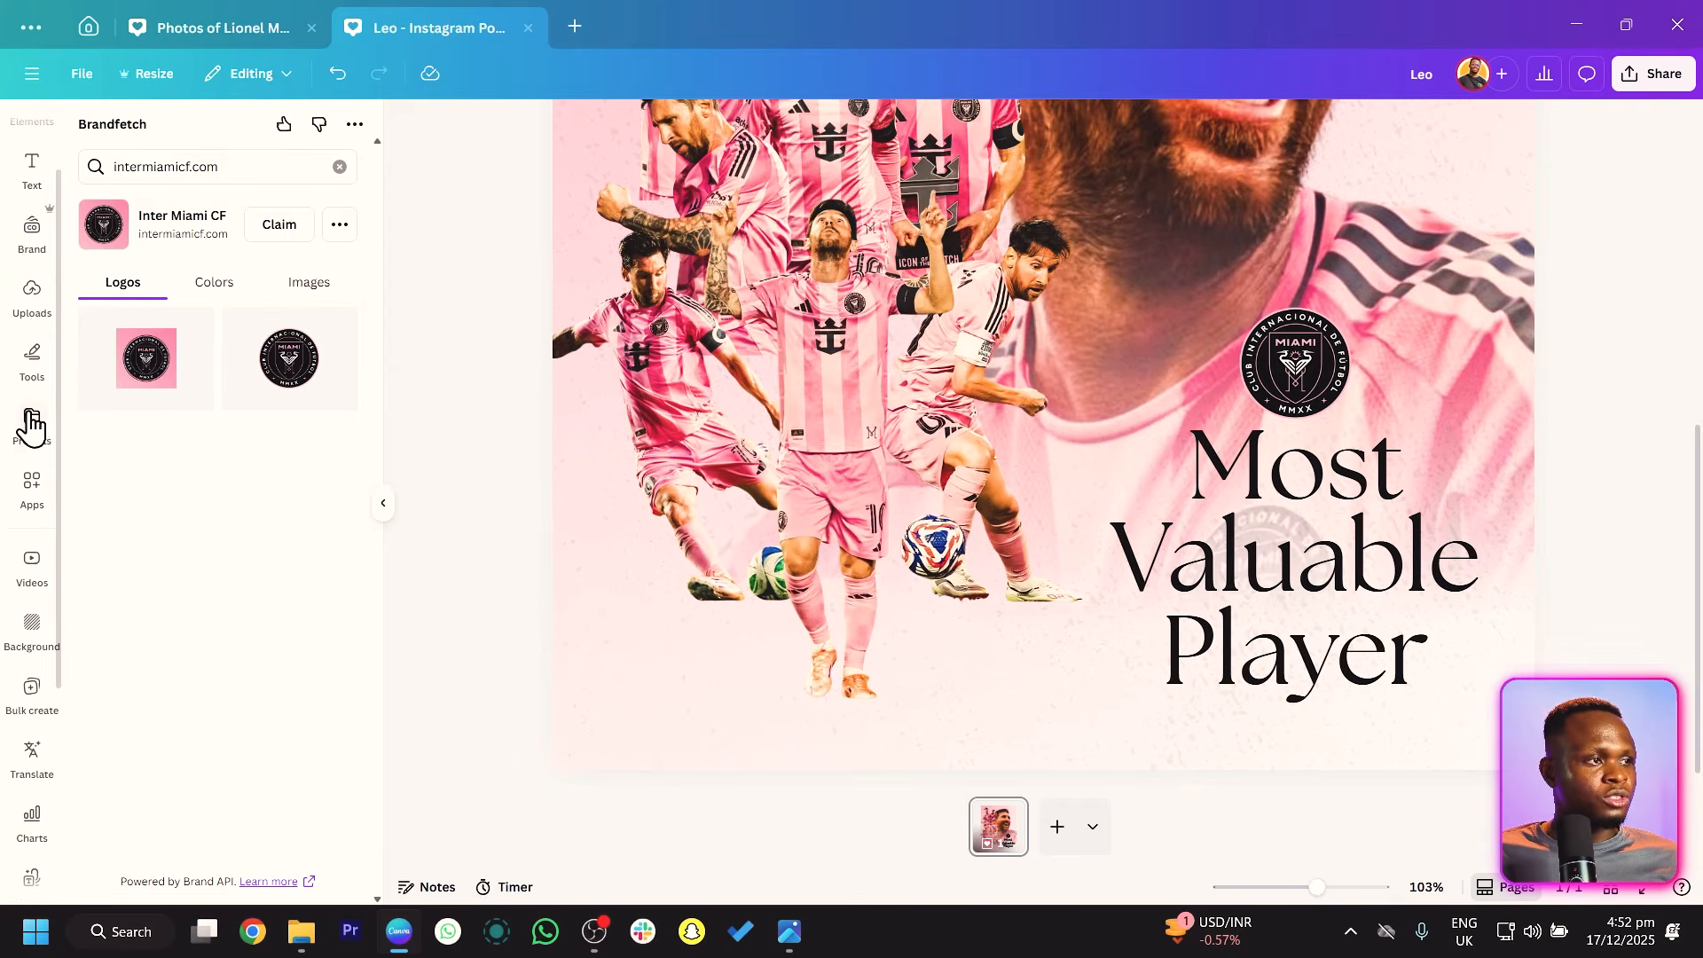
{"action": "scroll", "coordinate": [36, 355], "scroll_direction": "up", "scroll_amount": 2}
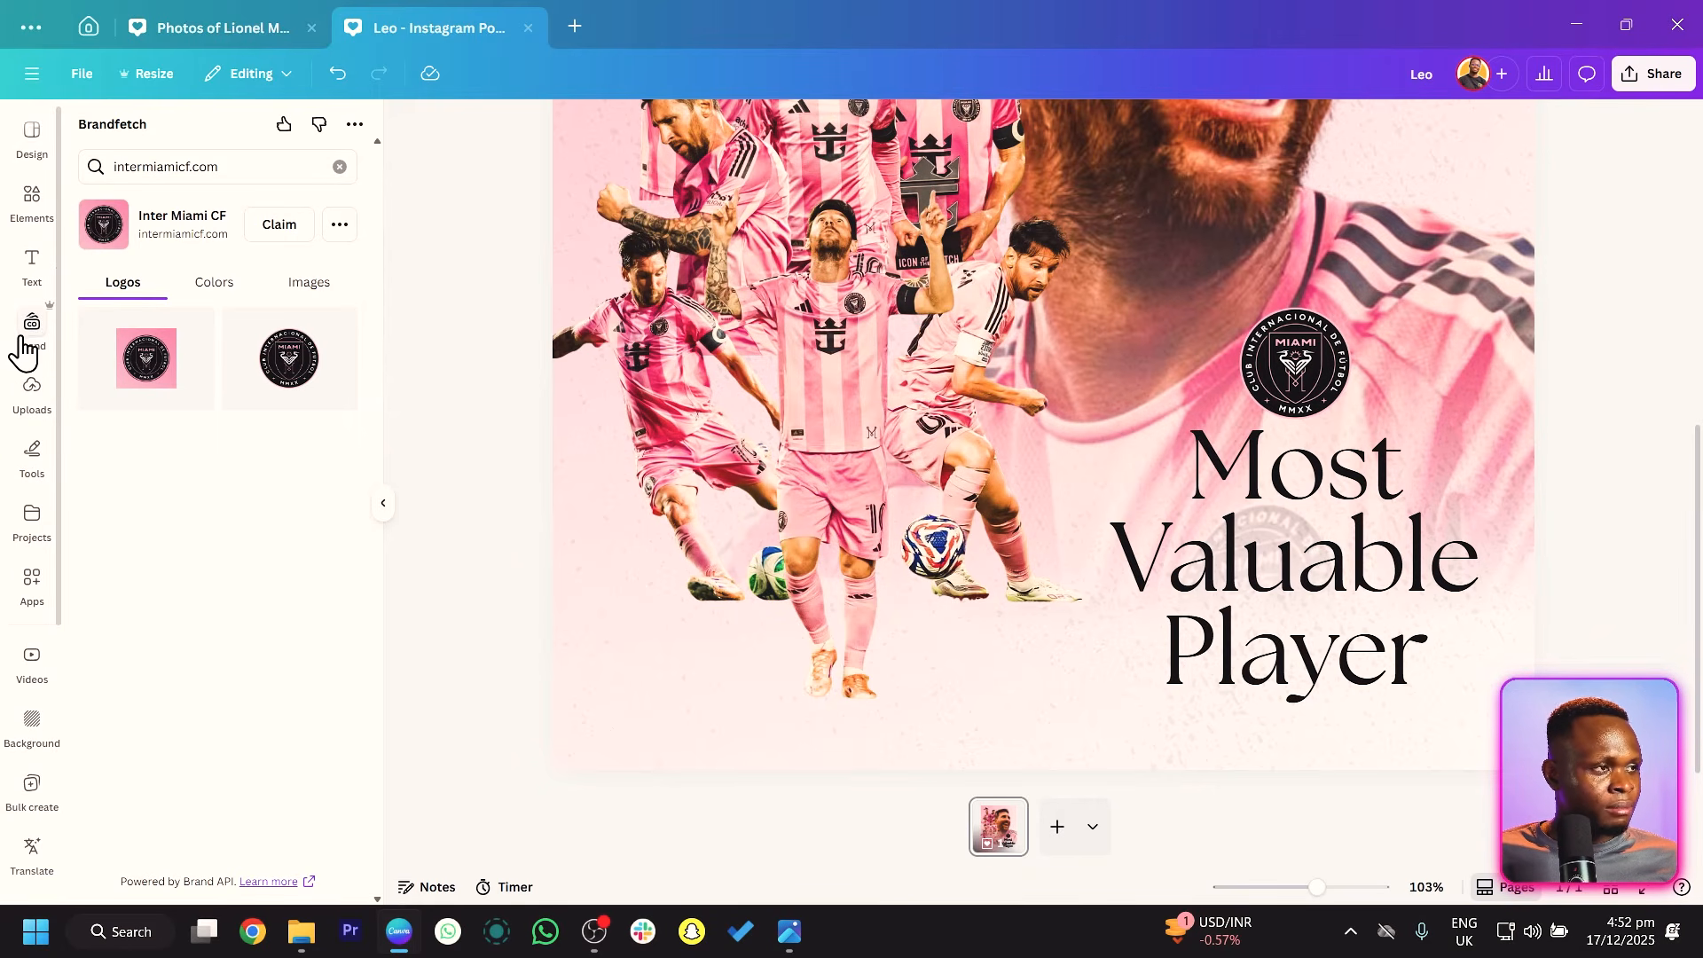
{"action": "left_click", "coordinate": [29, 198]}
{"action": "left_click", "coordinate": [216, 151]}
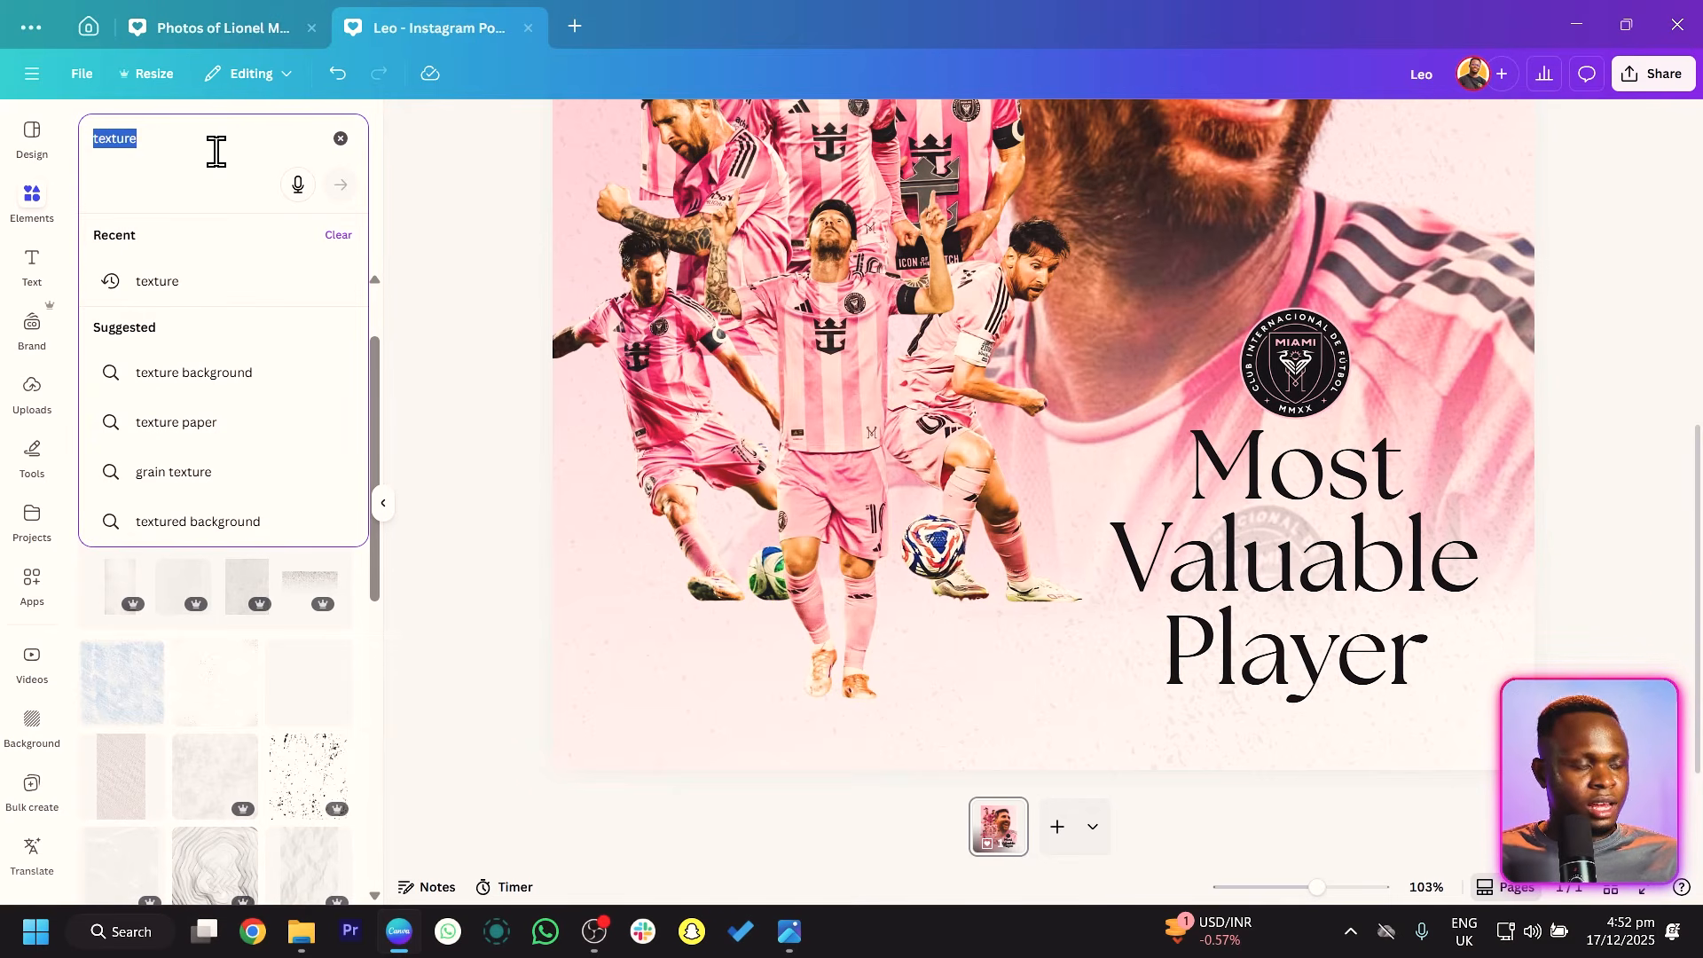
{"action": "type", "text": "shadow"}
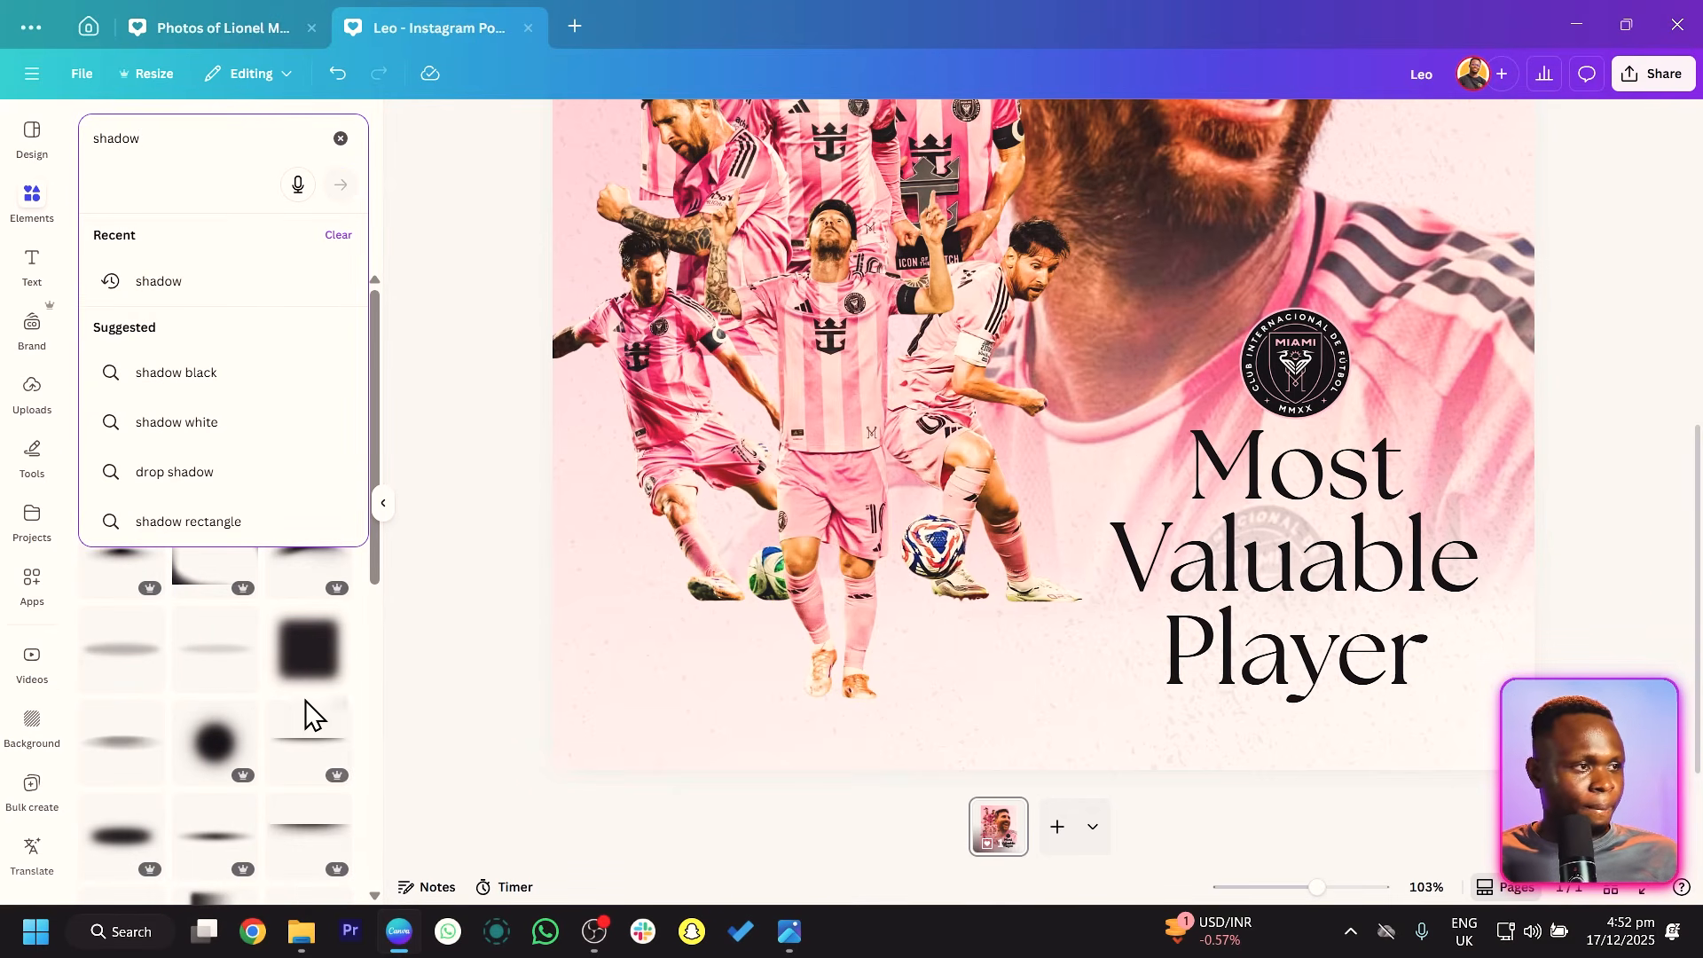
{"action": "key", "text": "Return"}
{"action": "left_click_drag", "start_coordinate": [377, 382], "coordinate": [365, 825]}
{"action": "scroll", "coordinate": [249, 701], "scroll_direction": "down", "scroll_amount": 6}
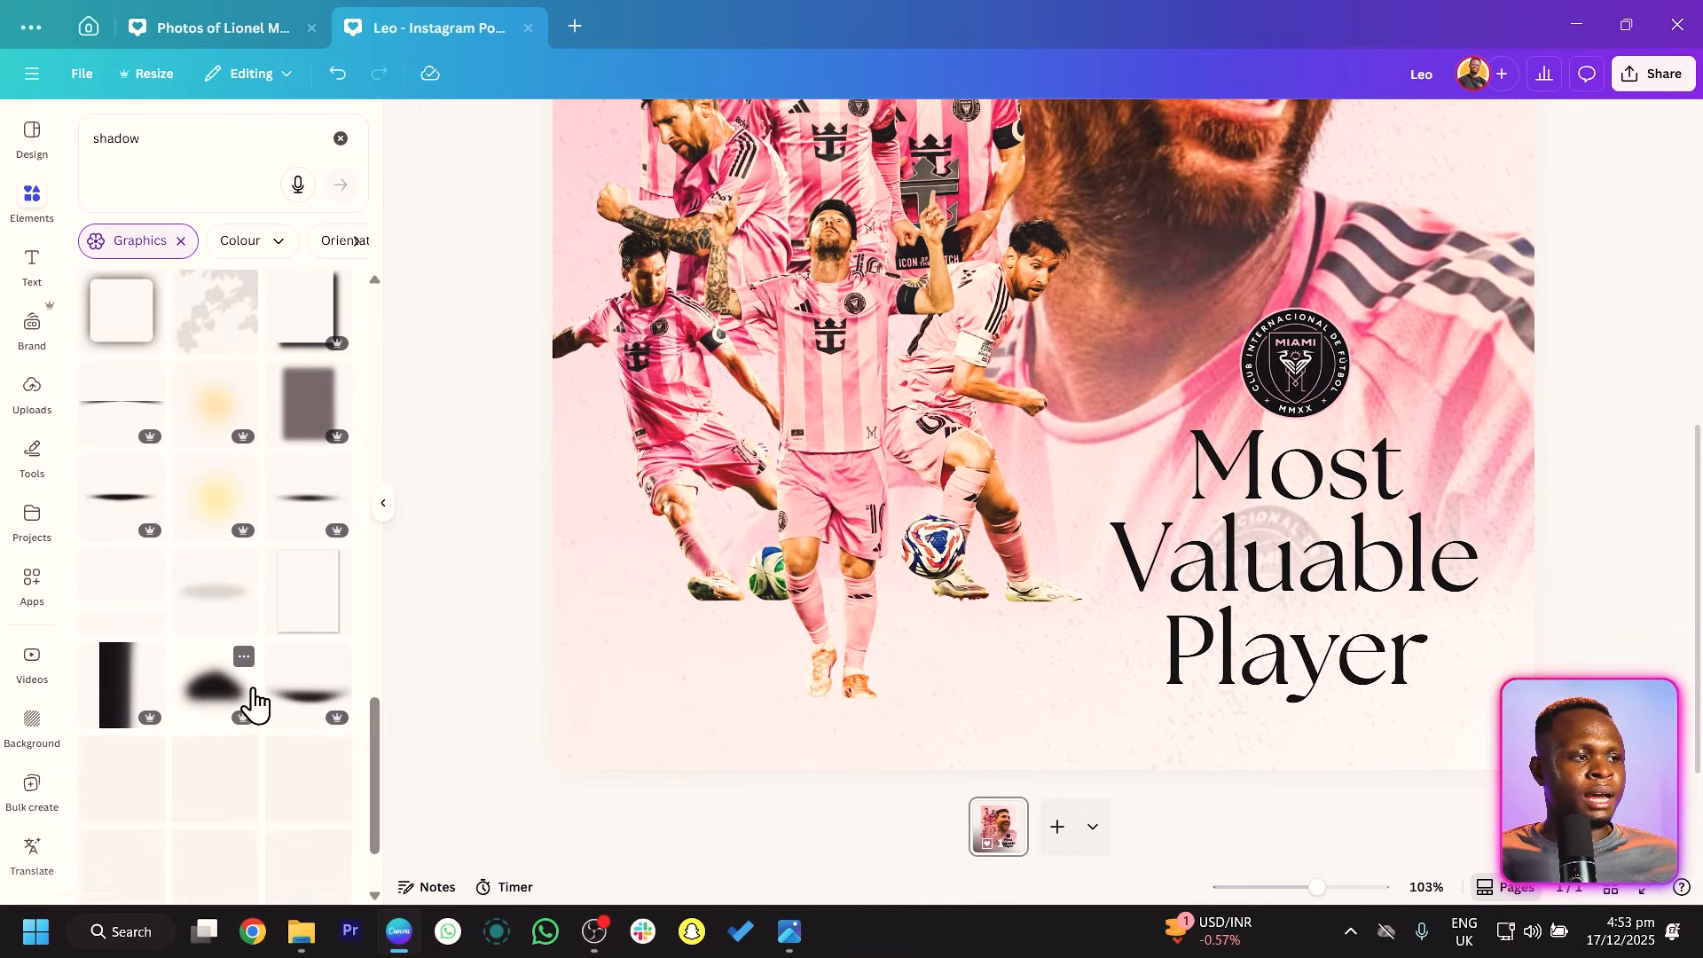
{"action": "scroll", "coordinate": [637, 604], "scroll_direction": "up", "scroll_amount": 4}
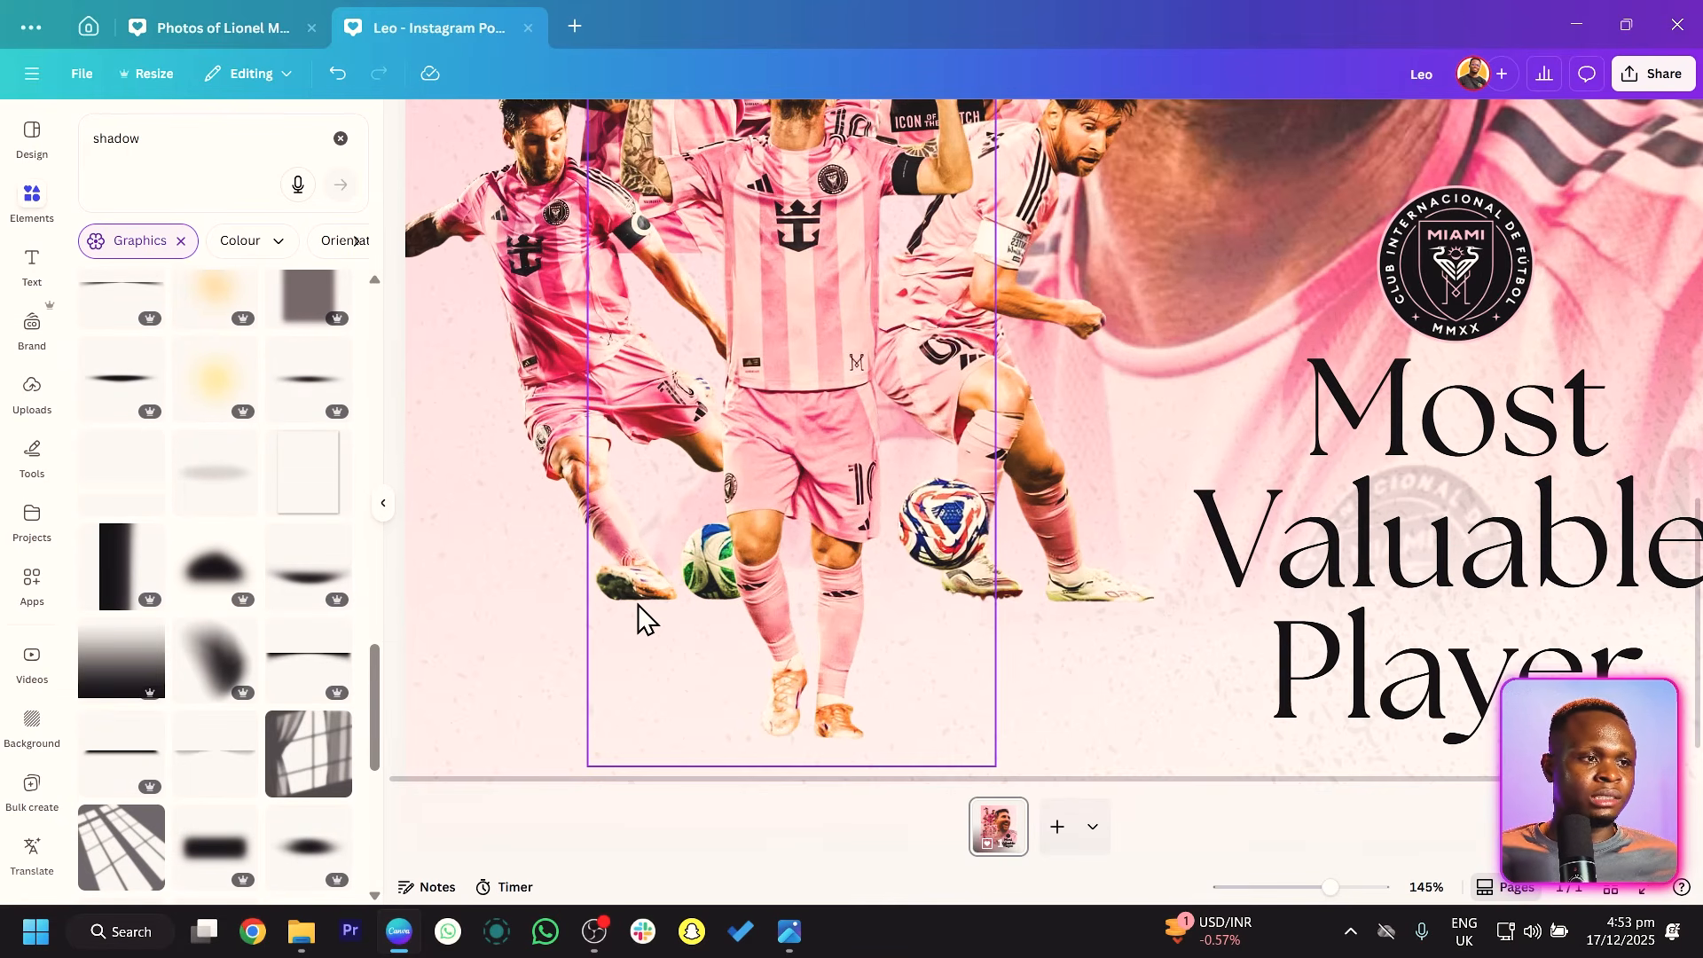
Insert the curved soft black shadow graphic, shrink it to boot width and place it at the front player's right-hand boot.
{"action": "left_click", "coordinate": [341, 586]}
{"action": "left_click_drag", "start_coordinate": [1129, 239], "coordinate": [979, 641]}
{"action": "left_click_drag", "start_coordinate": [1516, 683], "coordinate": [901, 566]}
{"action": "left_click_drag", "start_coordinate": [961, 388], "coordinate": [838, 729]}
{"action": "scroll", "coordinate": [910, 736], "scroll_direction": "up", "scroll_amount": 2}
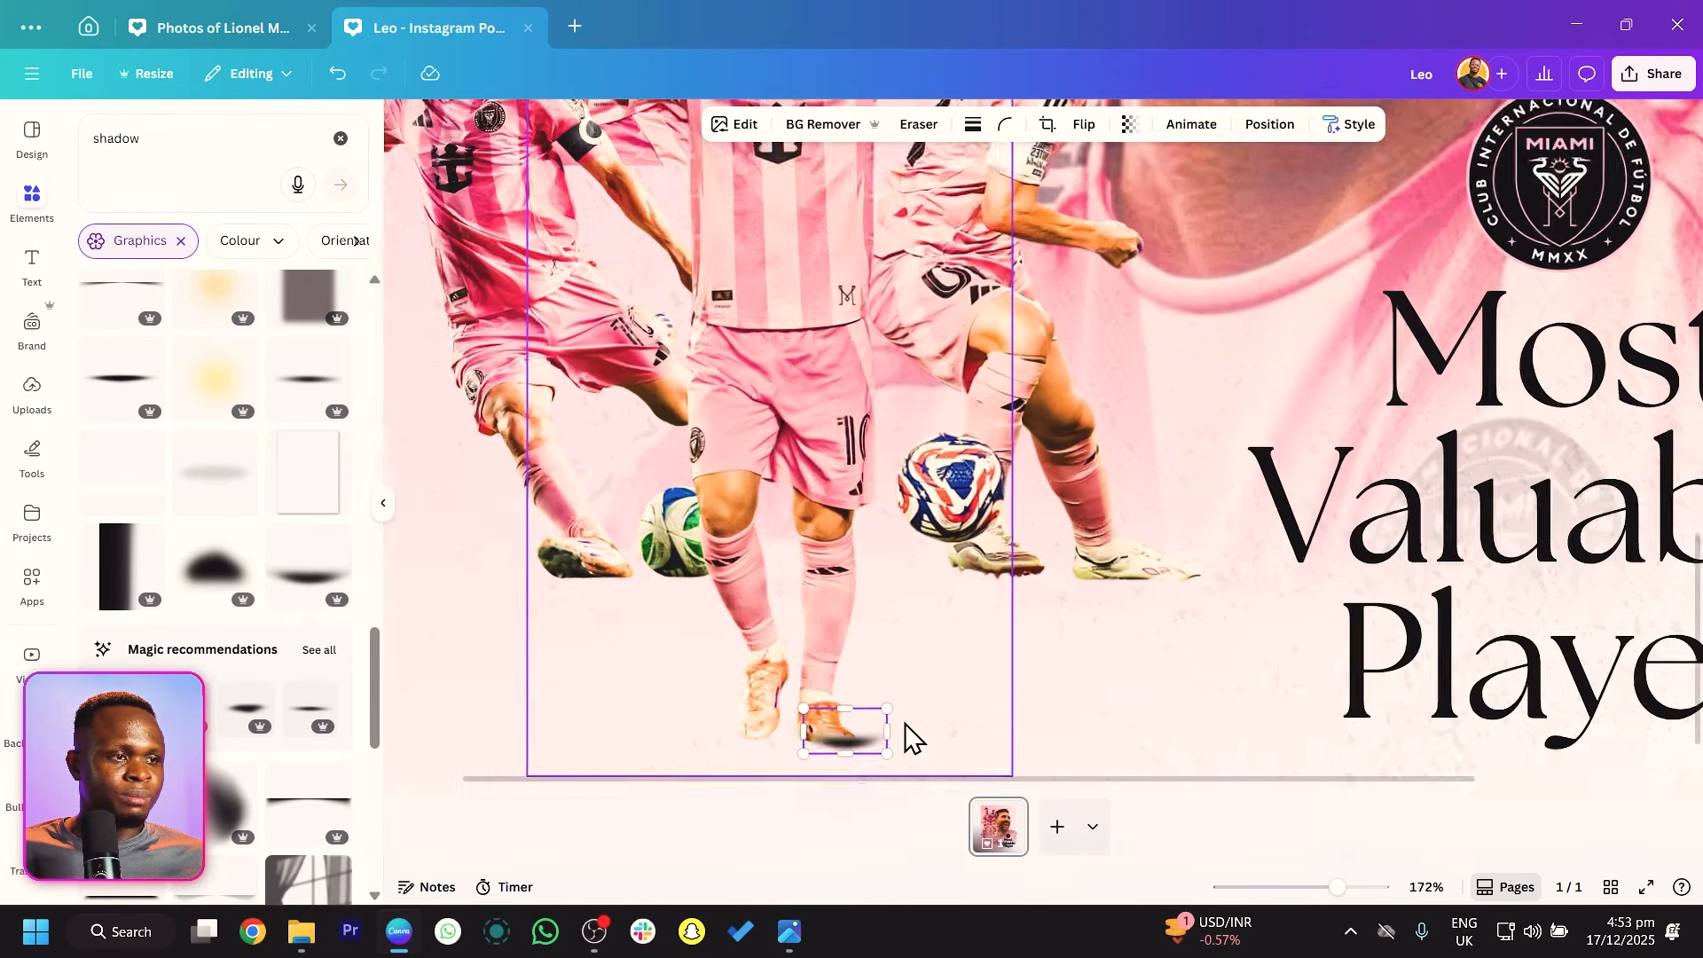
{"action": "scroll", "coordinate": [910, 736], "scroll_direction": "up", "scroll_amount": 4}
{"action": "mouse_move", "coordinate": [799, 536]}
{"action": "left_mouse_down"}
{"action": "mouse_move", "coordinate": [786, 559]}
{"action": "mouse_move", "coordinate": [778, 545]}
{"action": "left_mouse_up"}
{"action": "left_click_drag", "start_coordinate": [672, 484], "coordinate": [750, 534]}
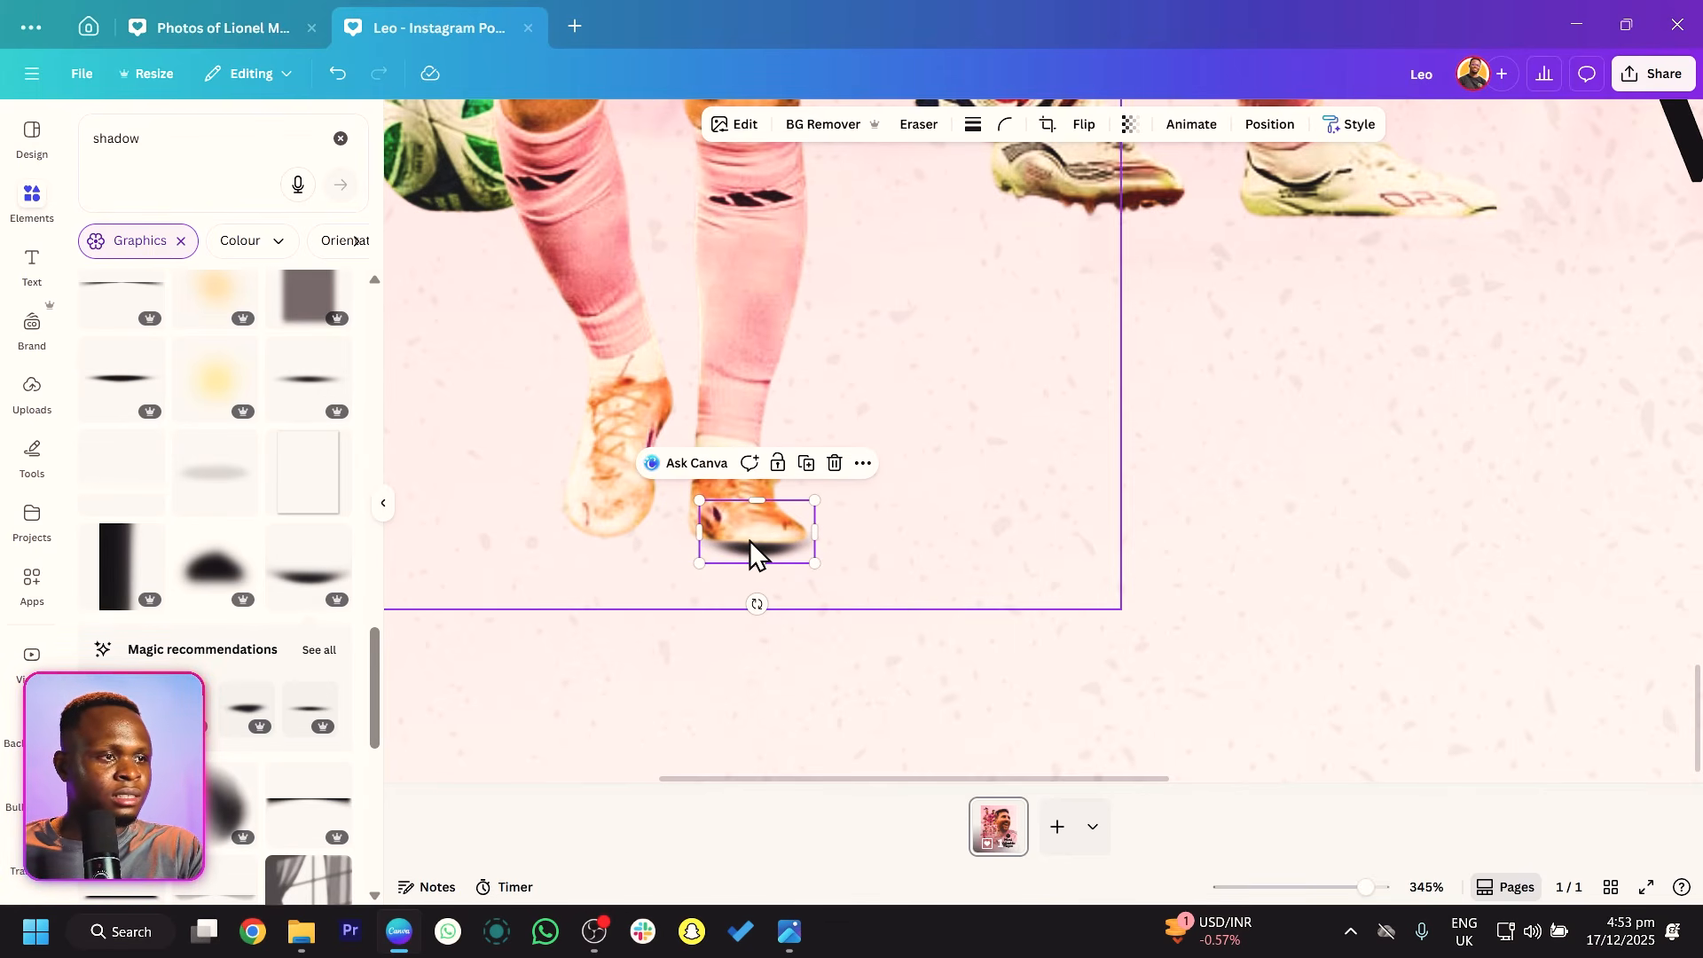
Nudge the curved shadow down so it sits just under the sole of the front player's right-hand boot.
{"action": "key", "text": "Down"}
{"action": "key", "text": "Down"}
{"action": "key", "text": "Down"}
{"action": "key", "text": "Down"}
{"action": "key", "text": "Down"}
{"action": "key", "text": "Down"}
{"action": "key", "text": "Down"}
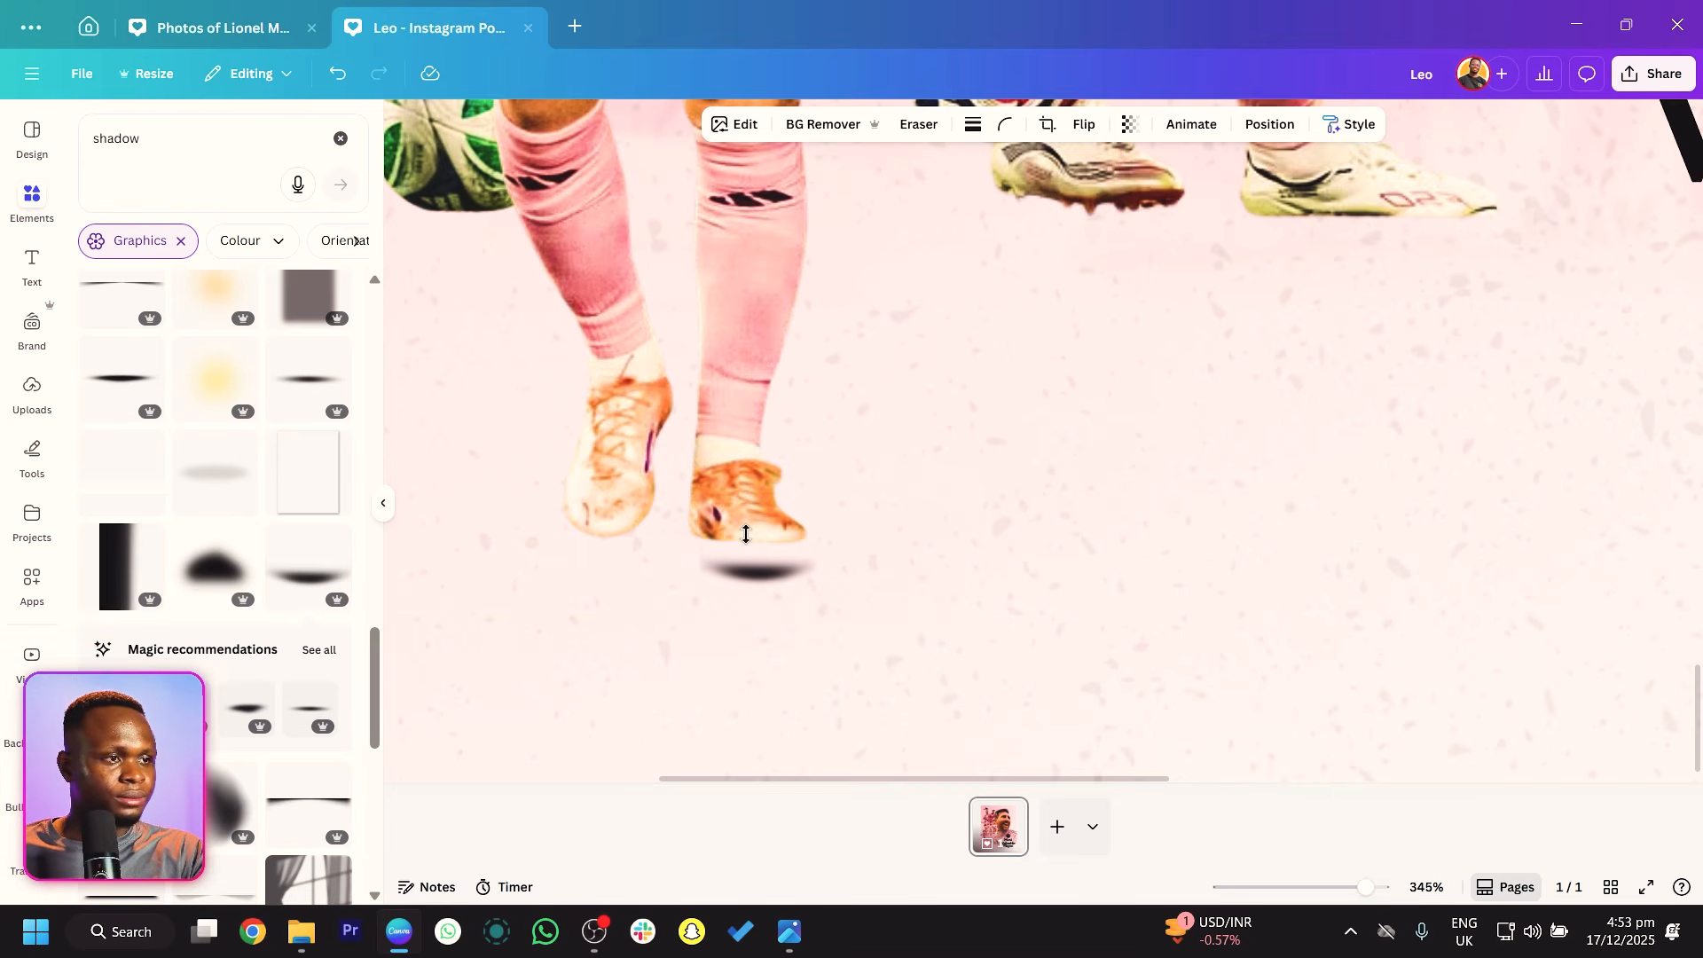
{"action": "left_click", "coordinate": [736, 557]}
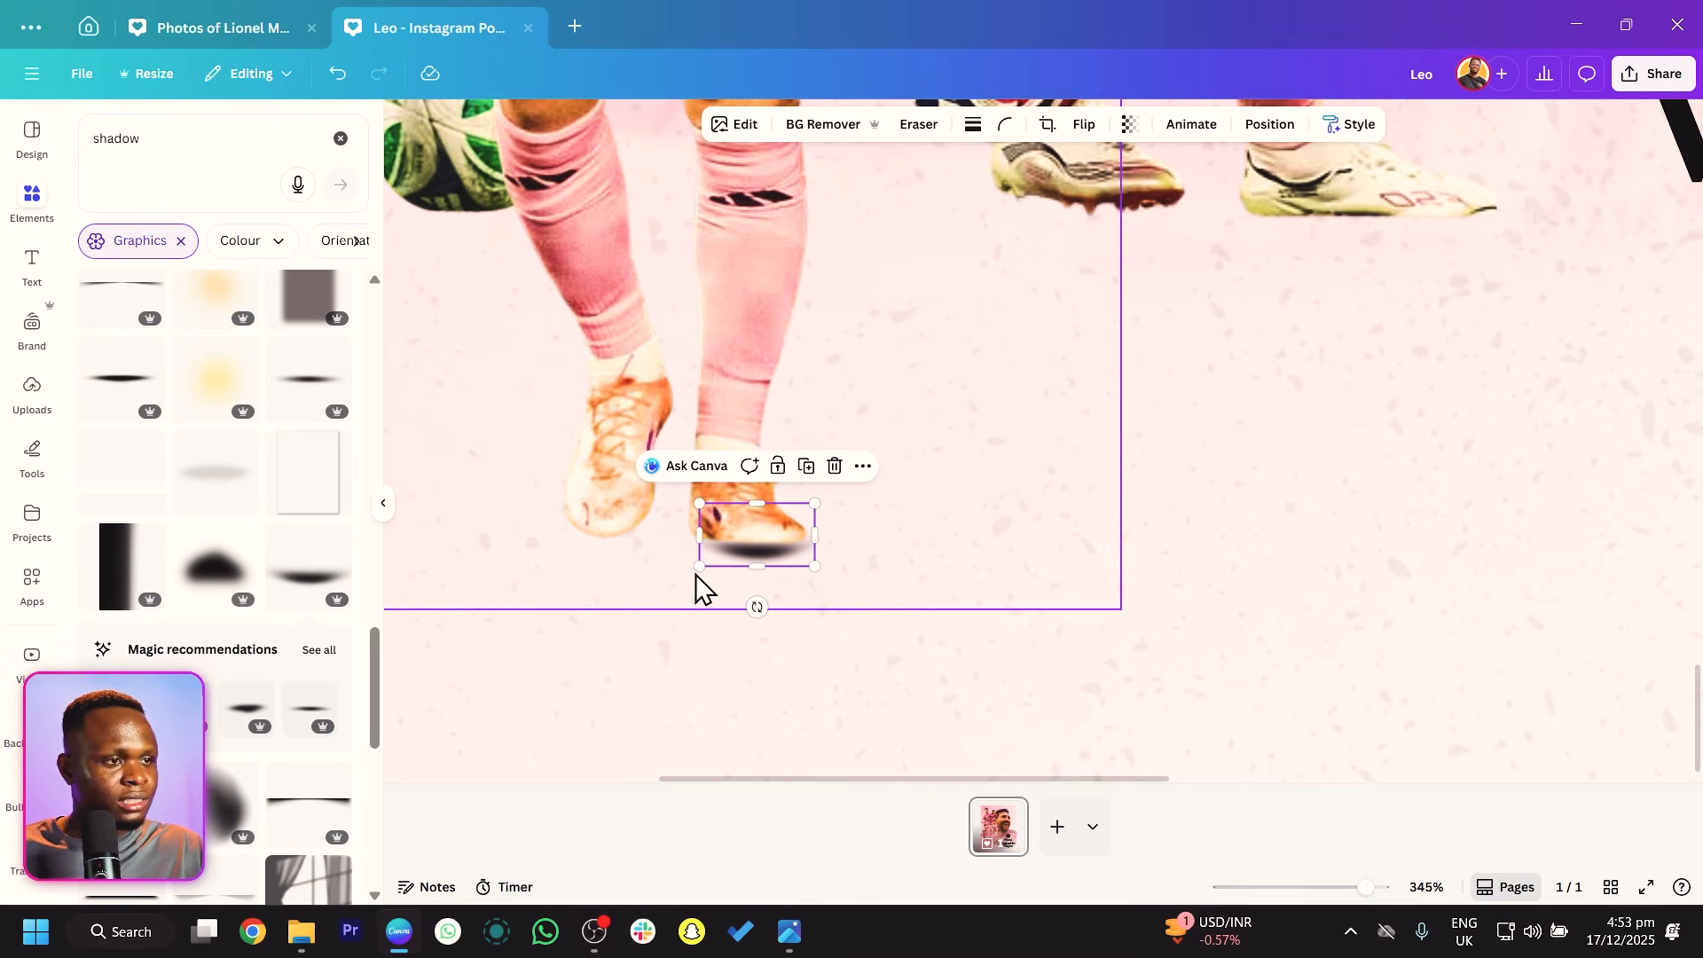
Duplicate the curved shadow and fit a slightly smaller copy under the front player's other boot.
{"action": "left_click_drag", "start_coordinate": [697, 568], "coordinate": [612, 553]}
{"action": "key", "text": "ctrl+d"}
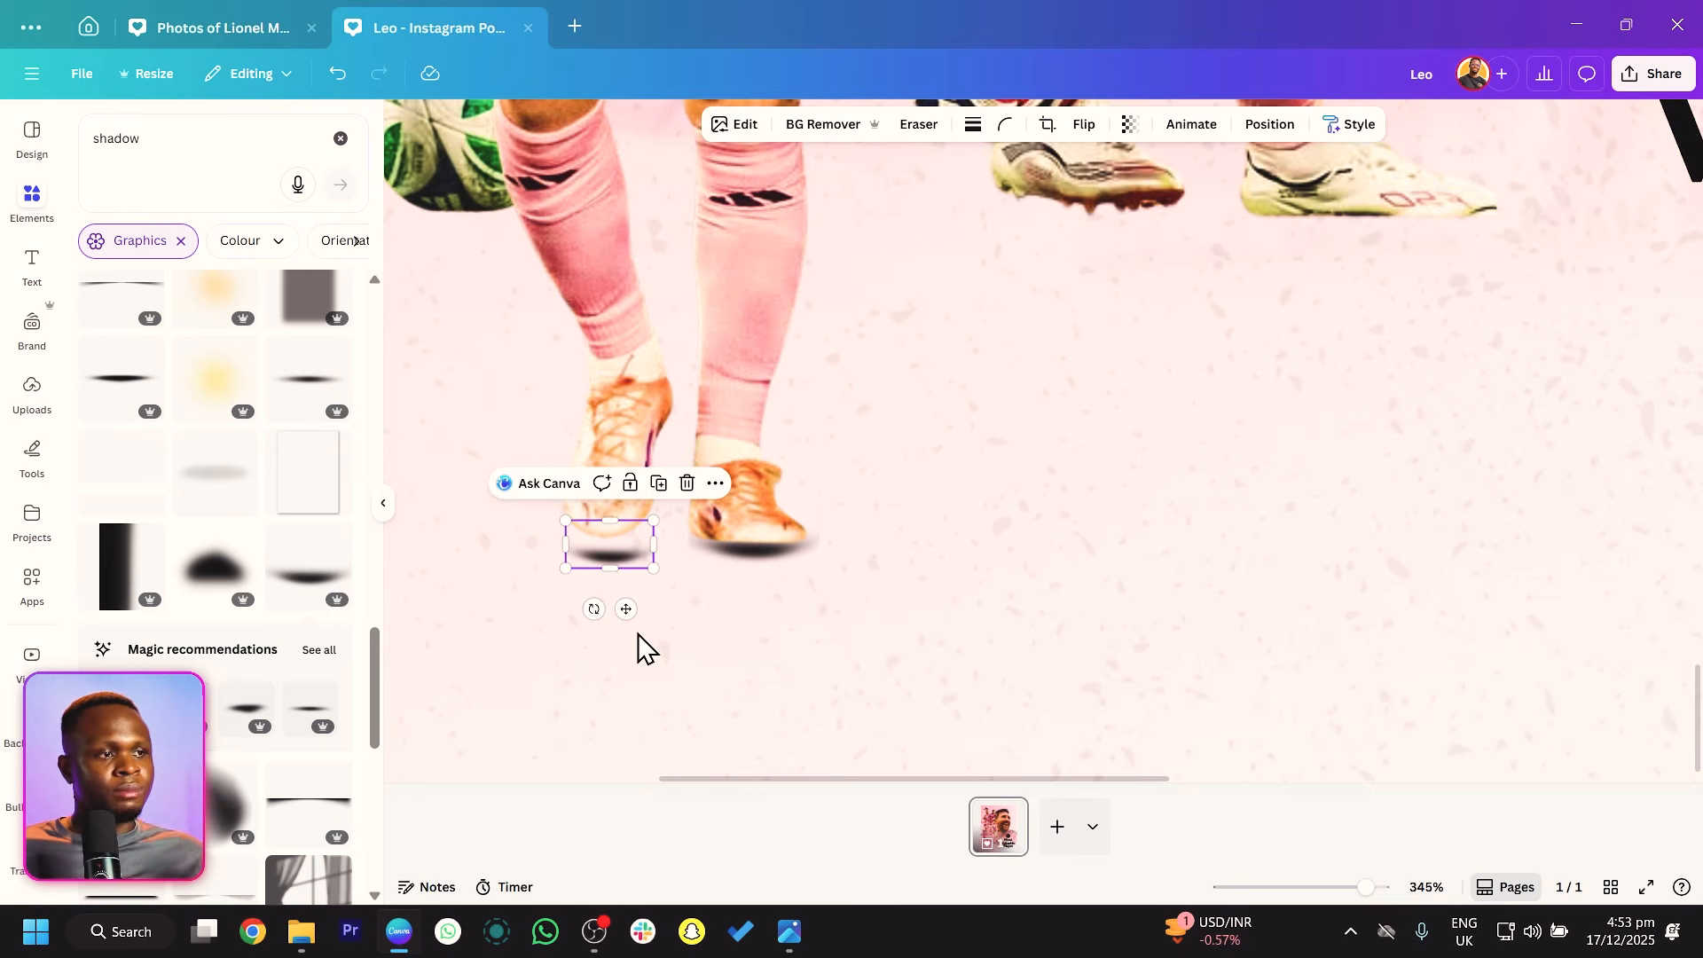
{"action": "left_click", "coordinate": [639, 632]}
Insert the thin soft oval shadow graphic and move it down toward the players' feet.
{"action": "scroll", "coordinate": [638, 629], "scroll_direction": "up", "scroll_amount": 3}
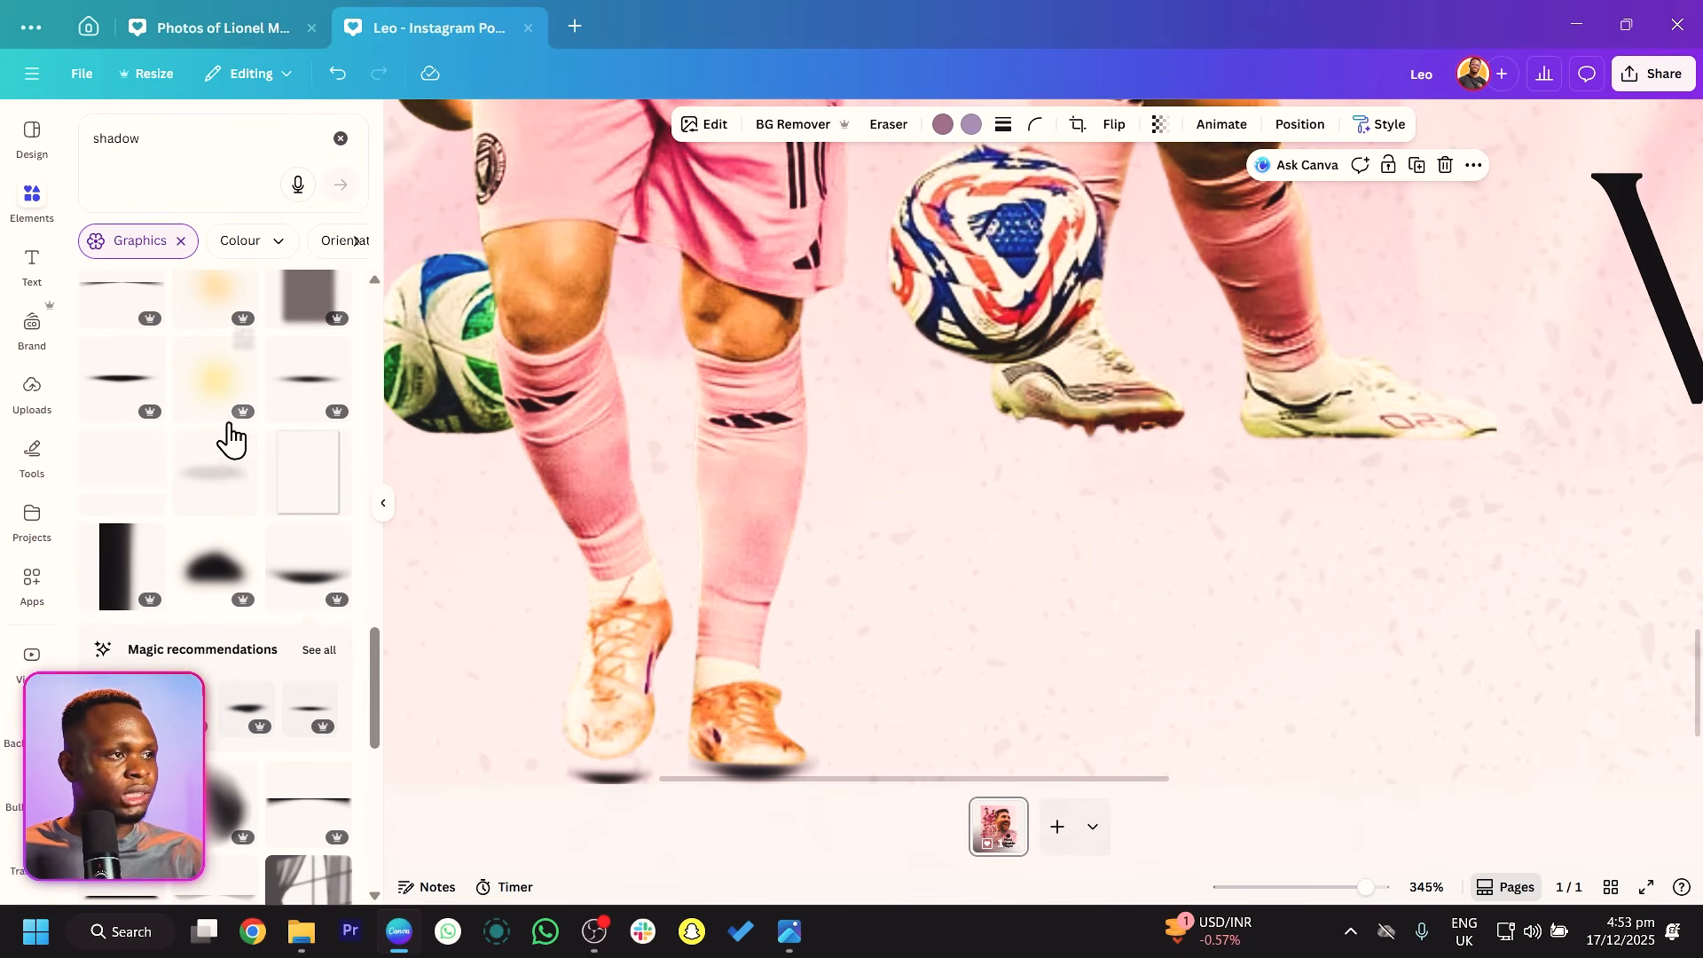
{"action": "scroll", "coordinate": [222, 568], "scroll_direction": "up", "scroll_amount": 3}
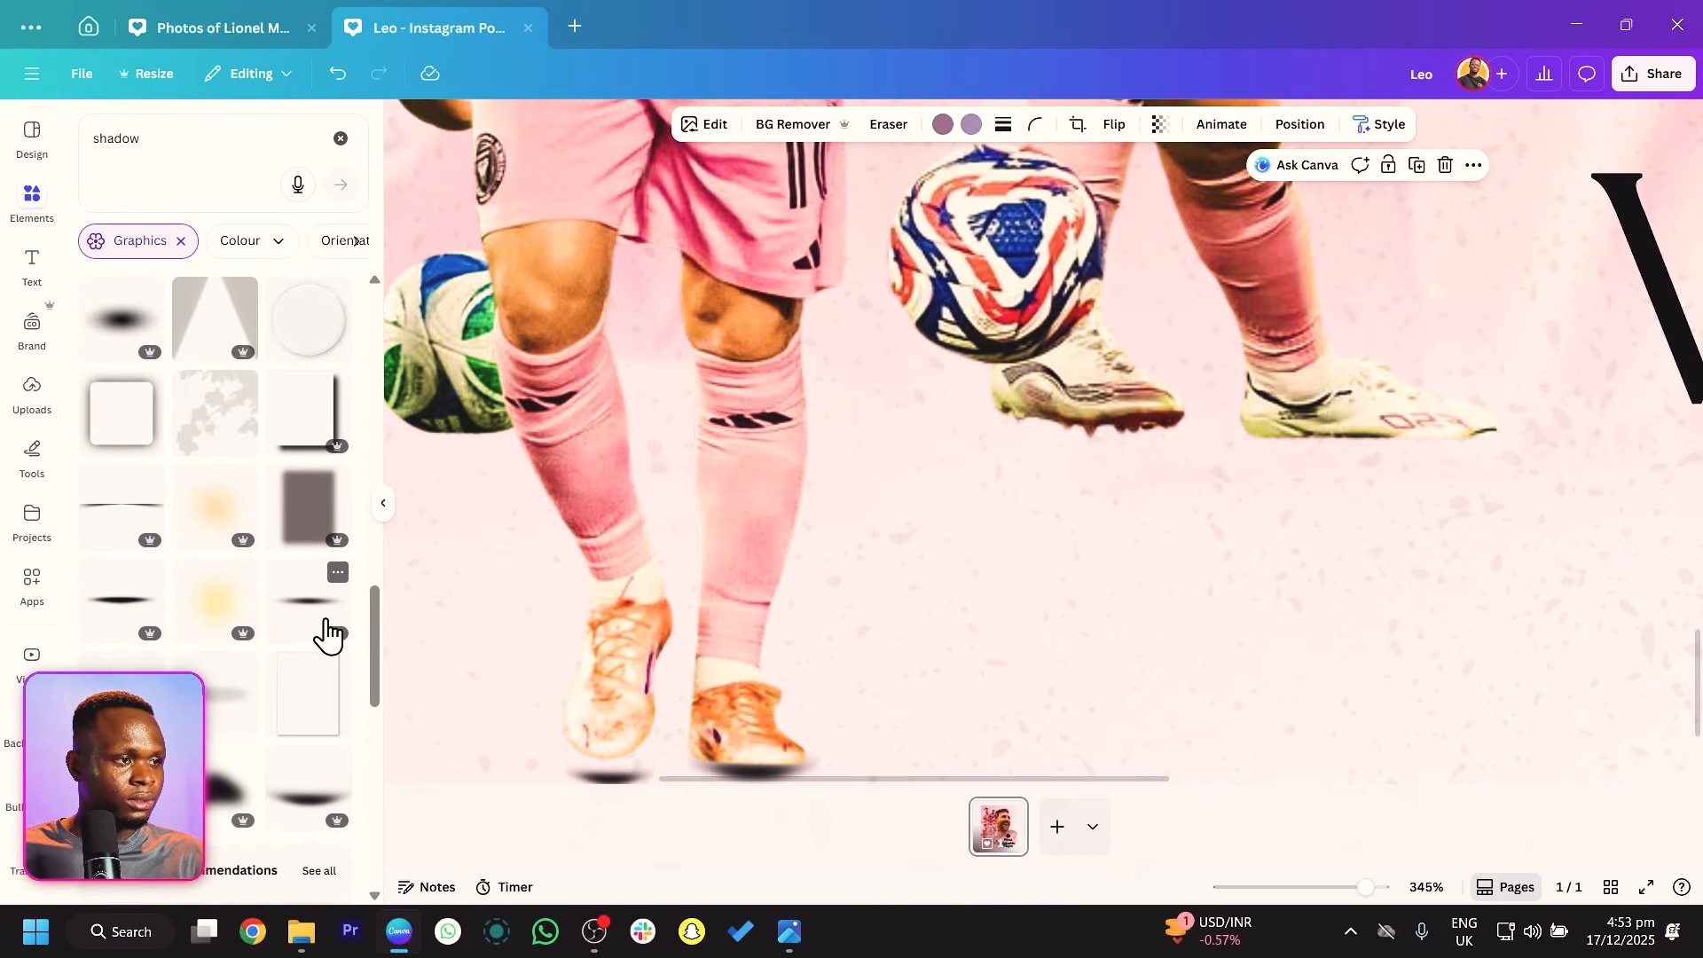
{"action": "left_click", "coordinate": [1349, 572]}
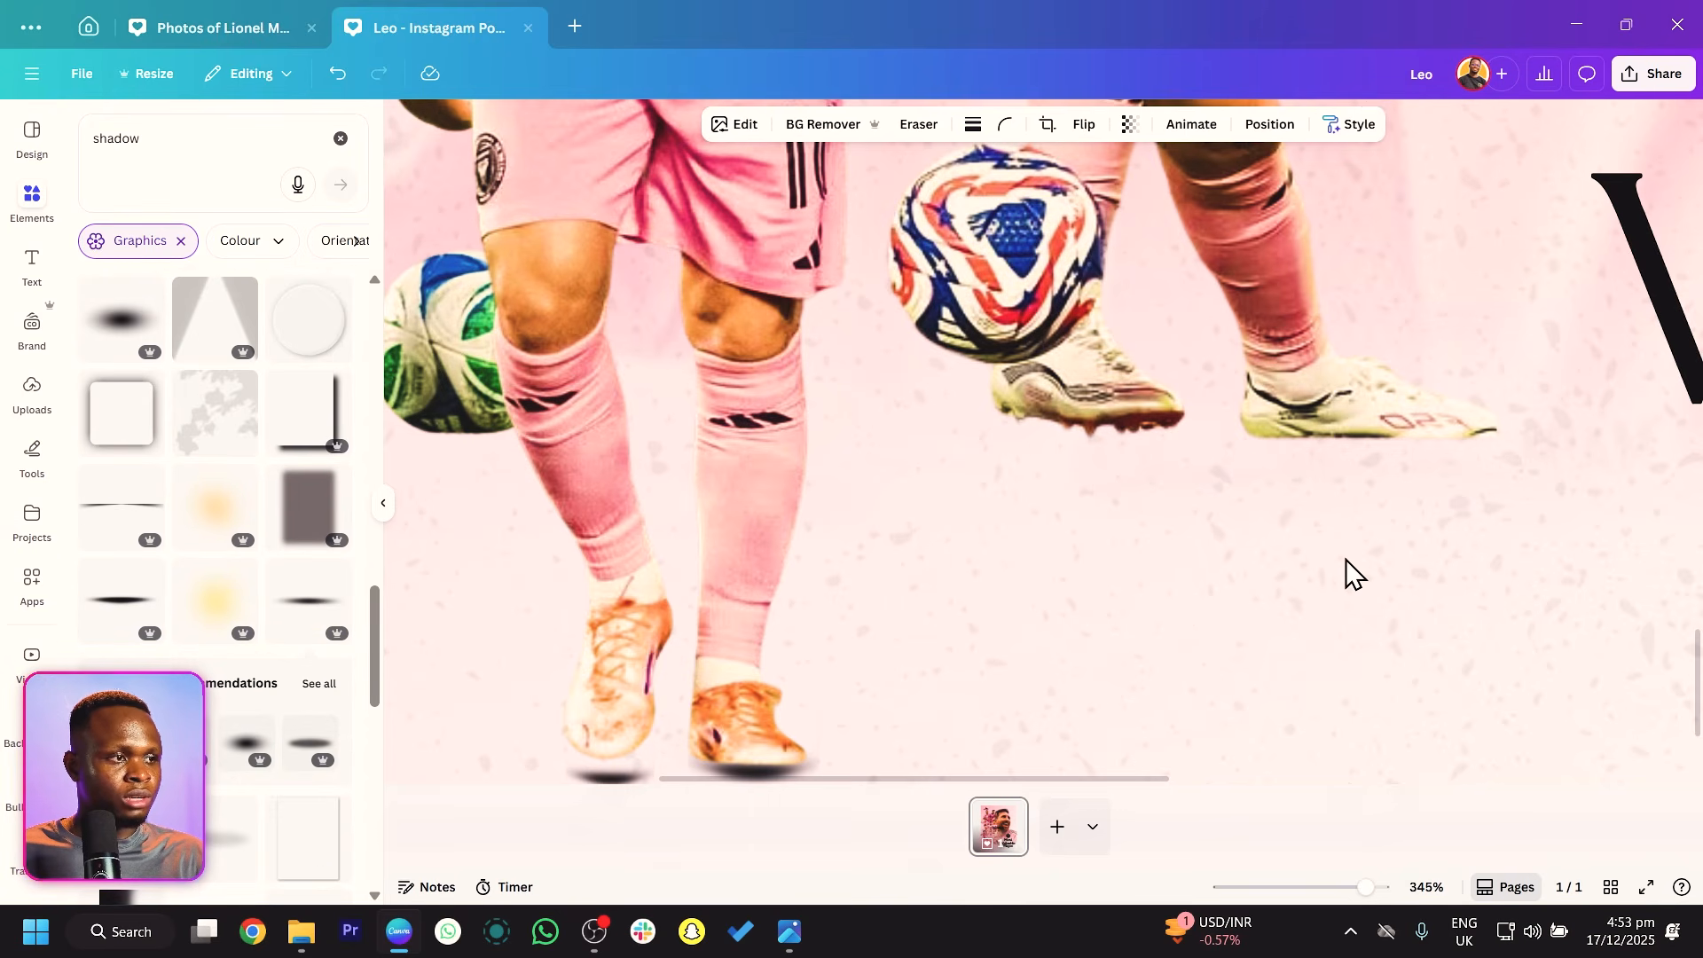
{"action": "scroll", "coordinate": [1350, 572], "scroll_direction": "down", "scroll_amount": 3}
{"action": "scroll", "coordinate": [1345, 568], "scroll_direction": "down", "scroll_amount": 3}
{"action": "scroll", "coordinate": [1189, 417], "scroll_direction": "up", "scroll_amount": 3}
{"action": "left_click_drag", "start_coordinate": [1205, 308], "coordinate": [1079, 586]}
Shrink the oval shadow to a short strip and place it on the ground below the right player's raised boot.
{"action": "scroll", "coordinate": [1091, 586], "scroll_direction": "down", "scroll_amount": 3}
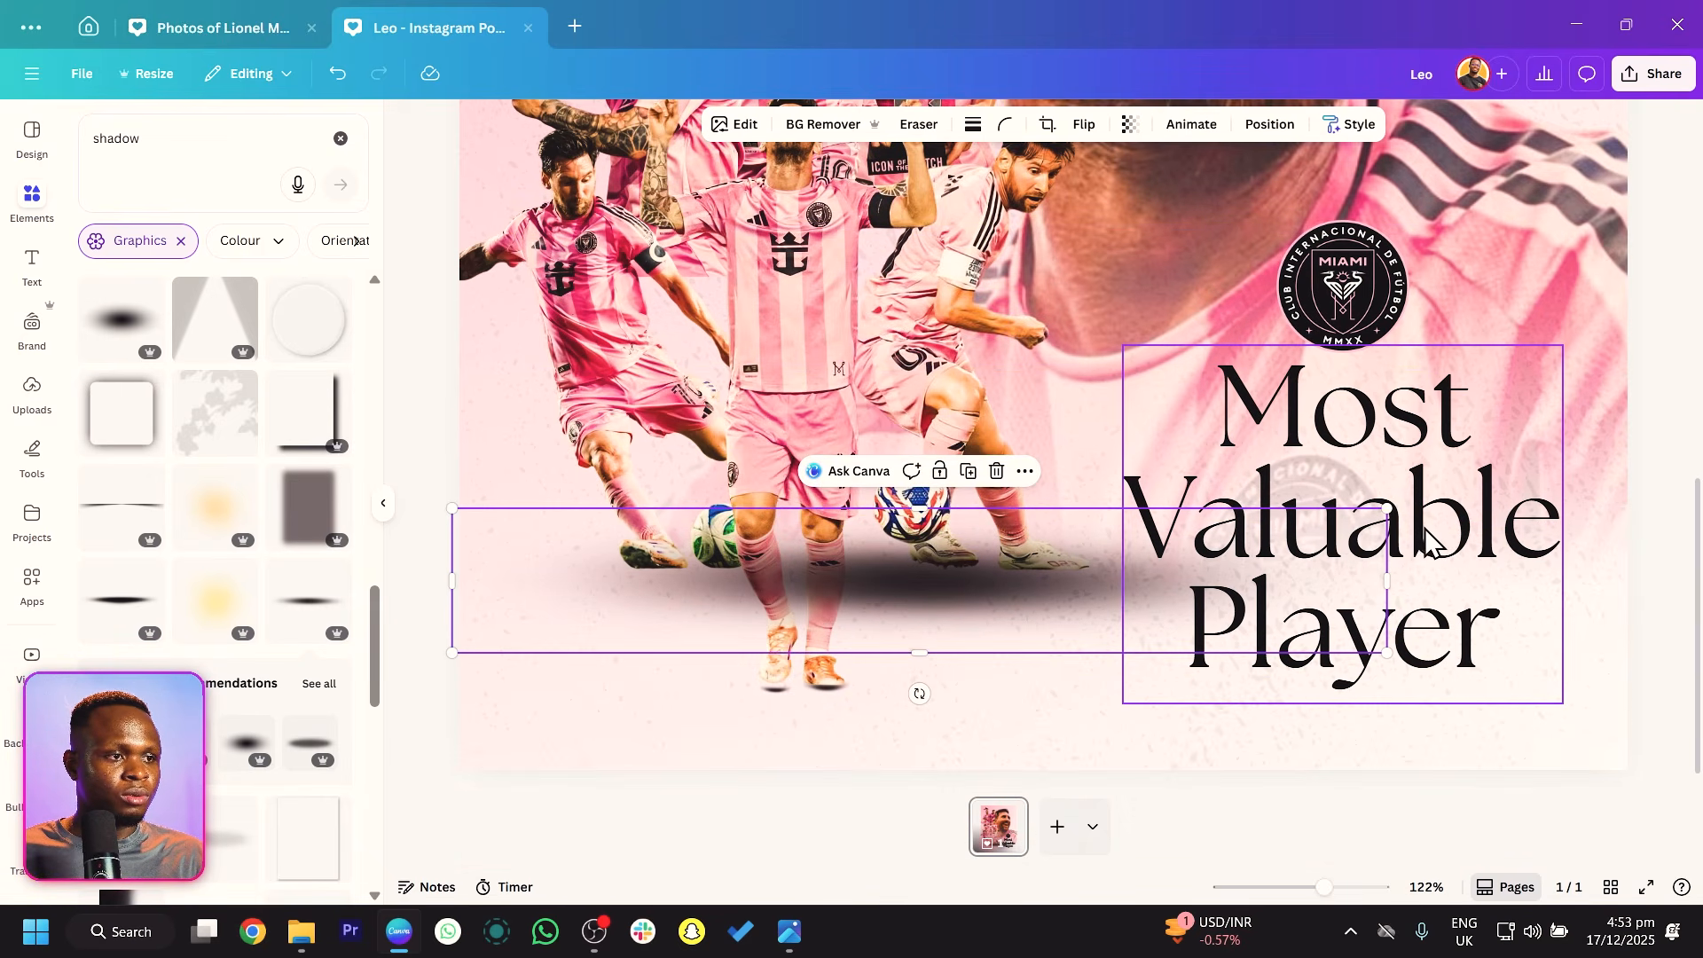
{"action": "left_click_drag", "start_coordinate": [1387, 509], "coordinate": [988, 649]}
{"action": "scroll", "coordinate": [988, 647], "scroll_direction": "up", "scroll_amount": 3}
{"action": "scroll", "coordinate": [935, 593], "scroll_direction": "up", "scroll_amount": 5}
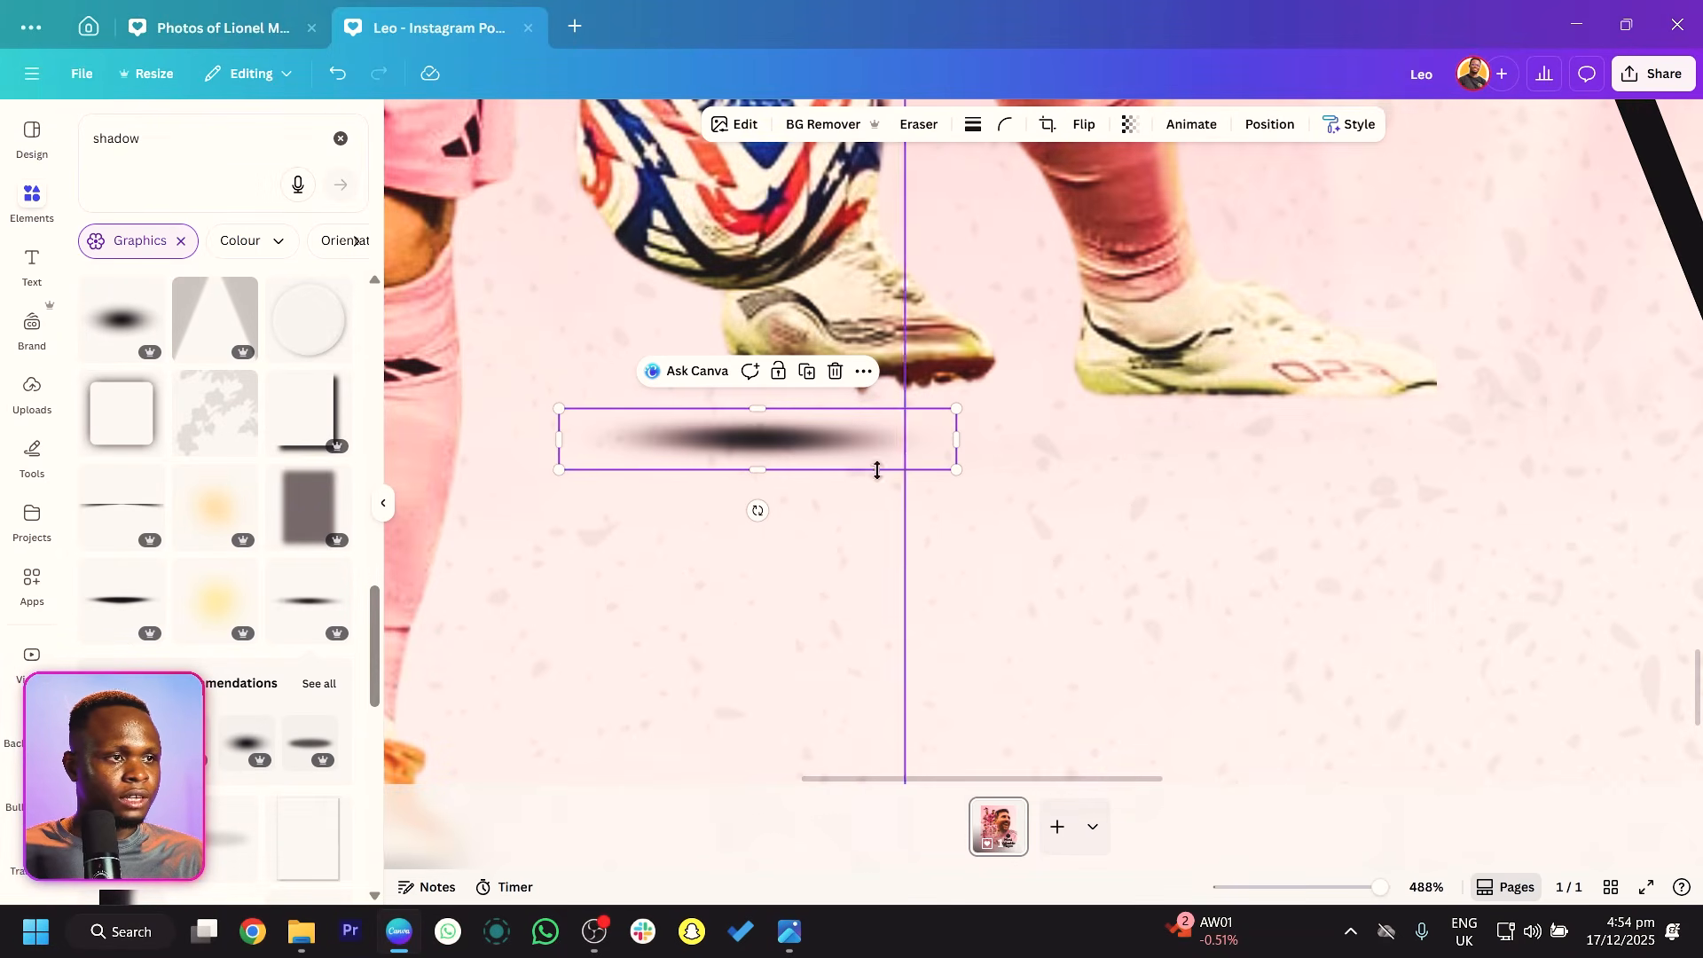
{"action": "left_click_drag", "start_coordinate": [955, 406], "coordinate": [773, 433]}
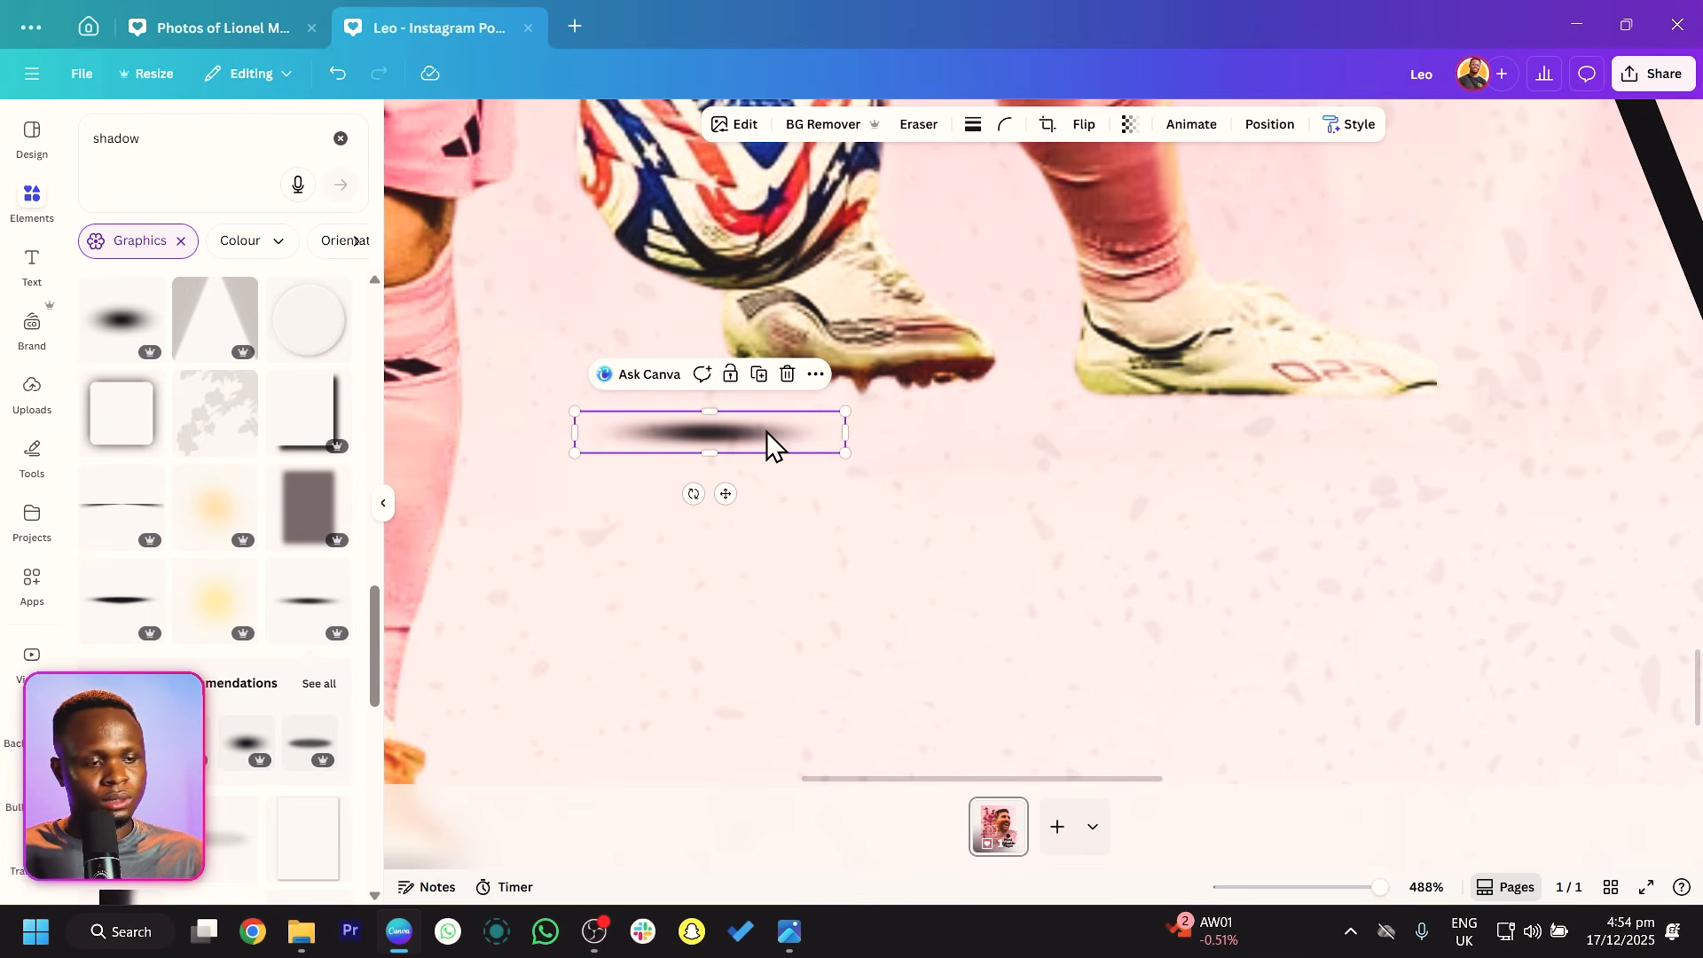
Duplicate the oval shadow, enlarge the copy and place it under the right player's planted boot.
{"action": "key", "text": "ctrl+d"}
{"action": "left_click_drag", "start_coordinate": [760, 498], "coordinate": [1136, 409]}
{"action": "left_click_drag", "start_coordinate": [1286, 438], "coordinate": [1434, 483]}
{"action": "left_click_drag", "start_coordinate": [1380, 432], "coordinate": [1413, 408]}
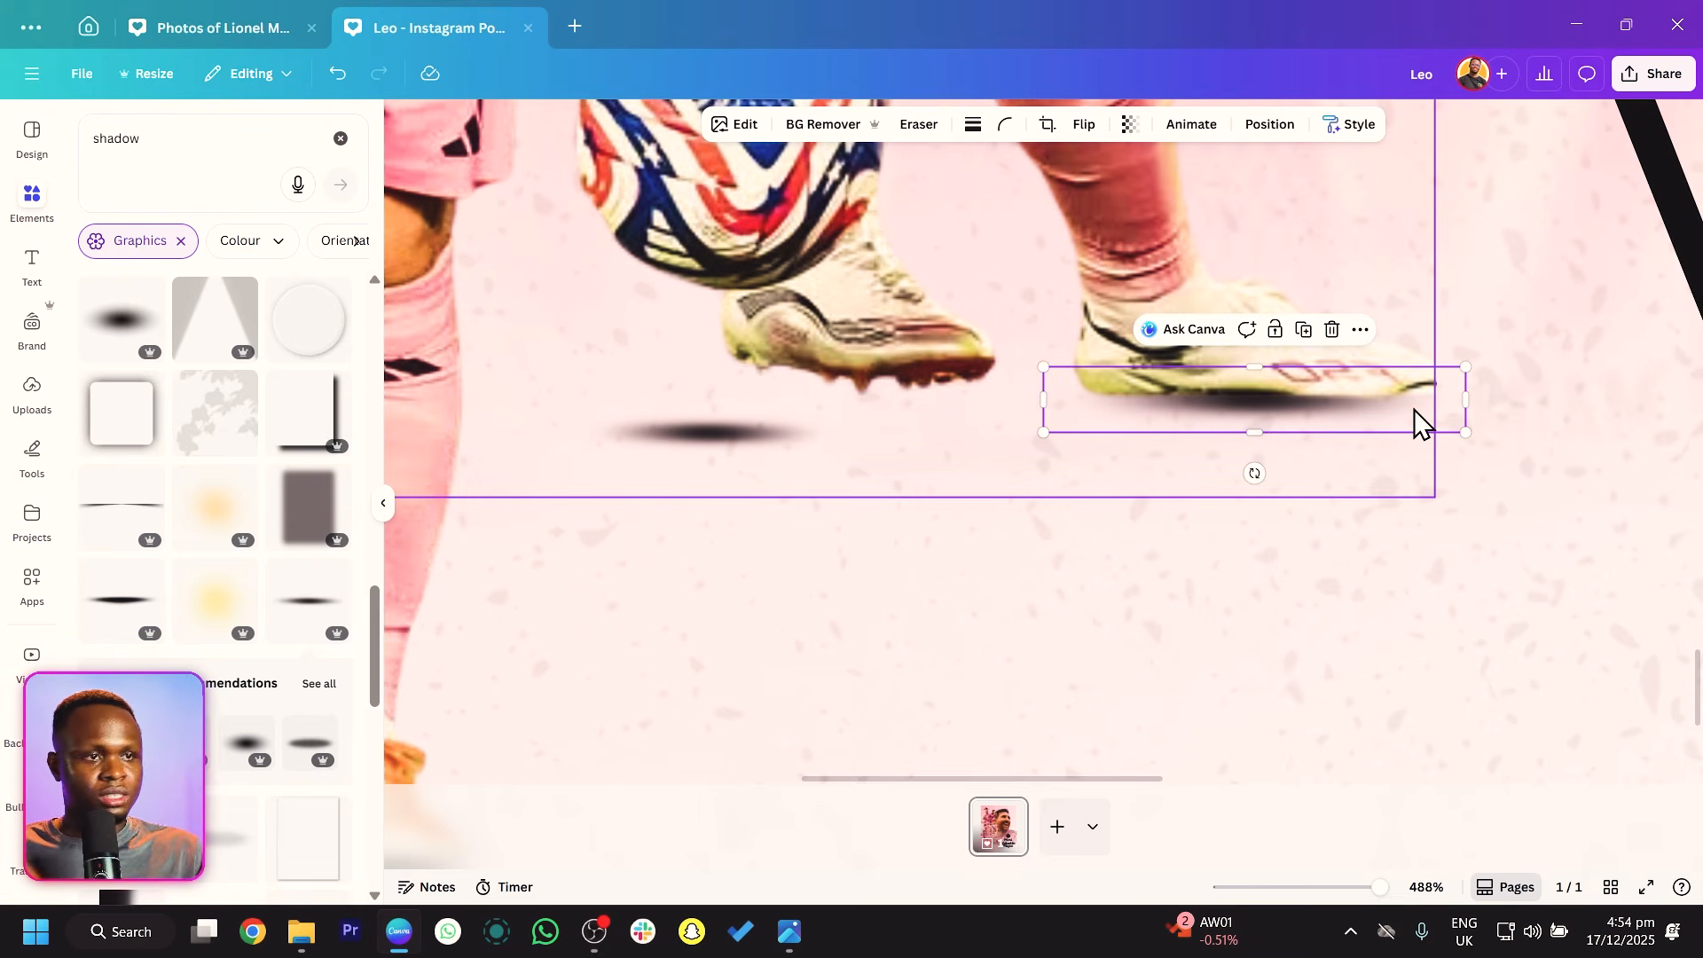
Duplicate the larger oval shadow and fit the copy under the left player's boot beside the green ball.
{"action": "key", "text": "ctrl+d"}
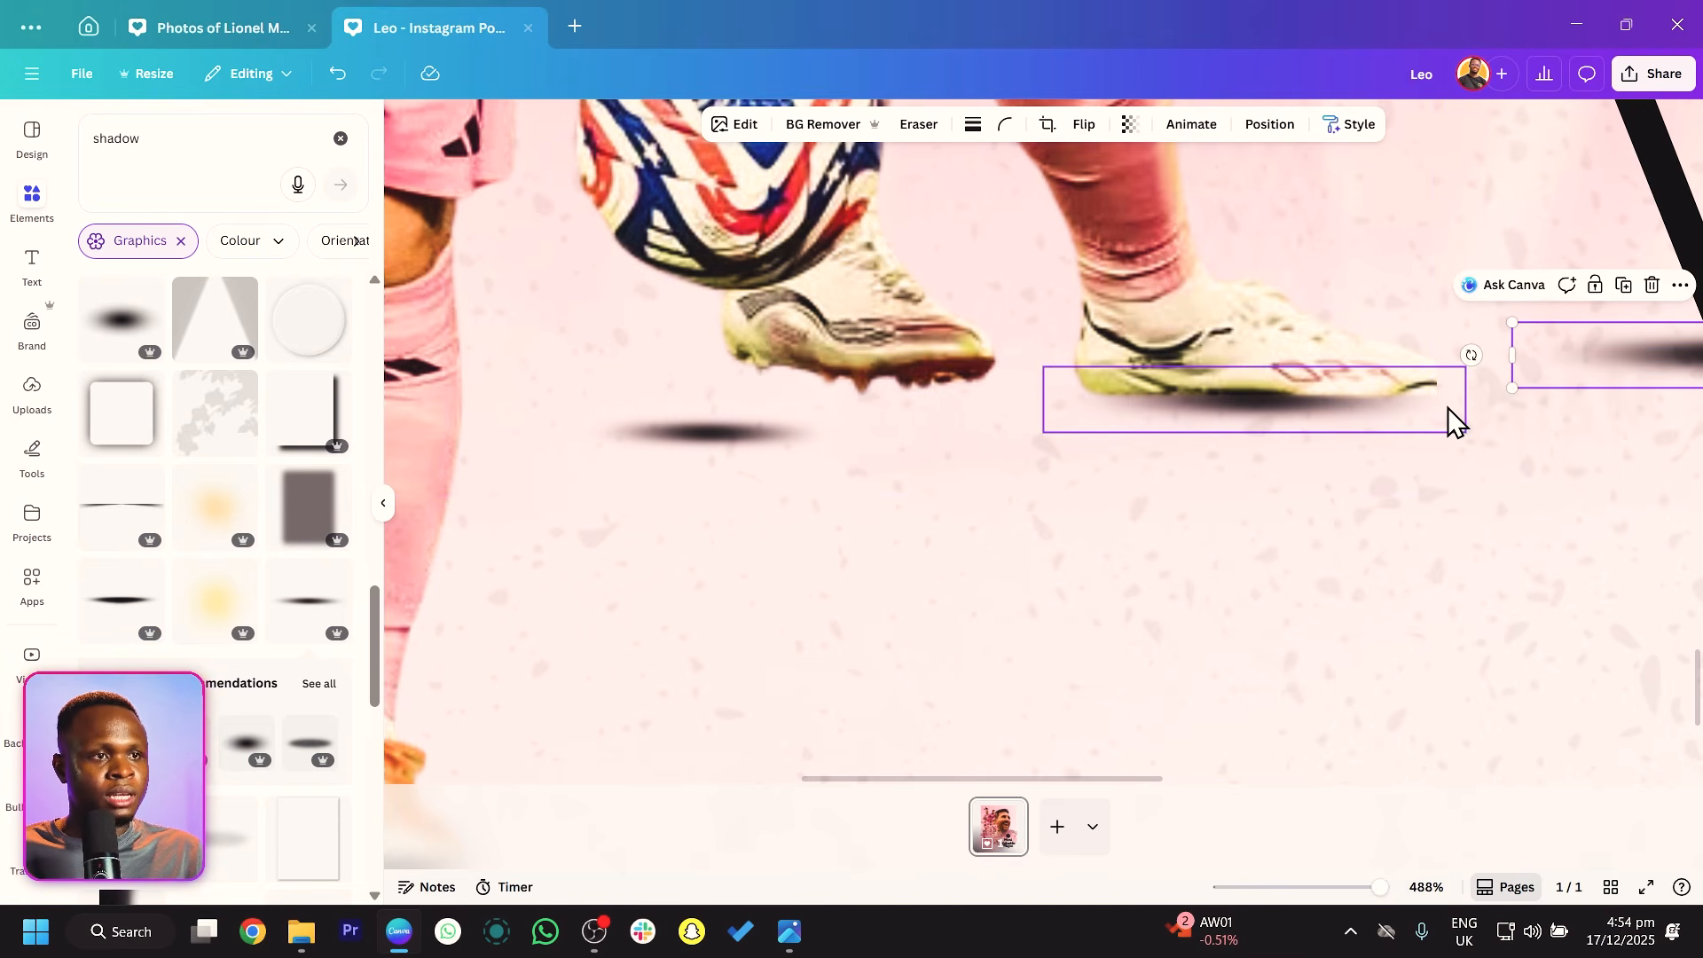
{"action": "left_click_drag", "start_coordinate": [1630, 388], "coordinate": [562, 600]}
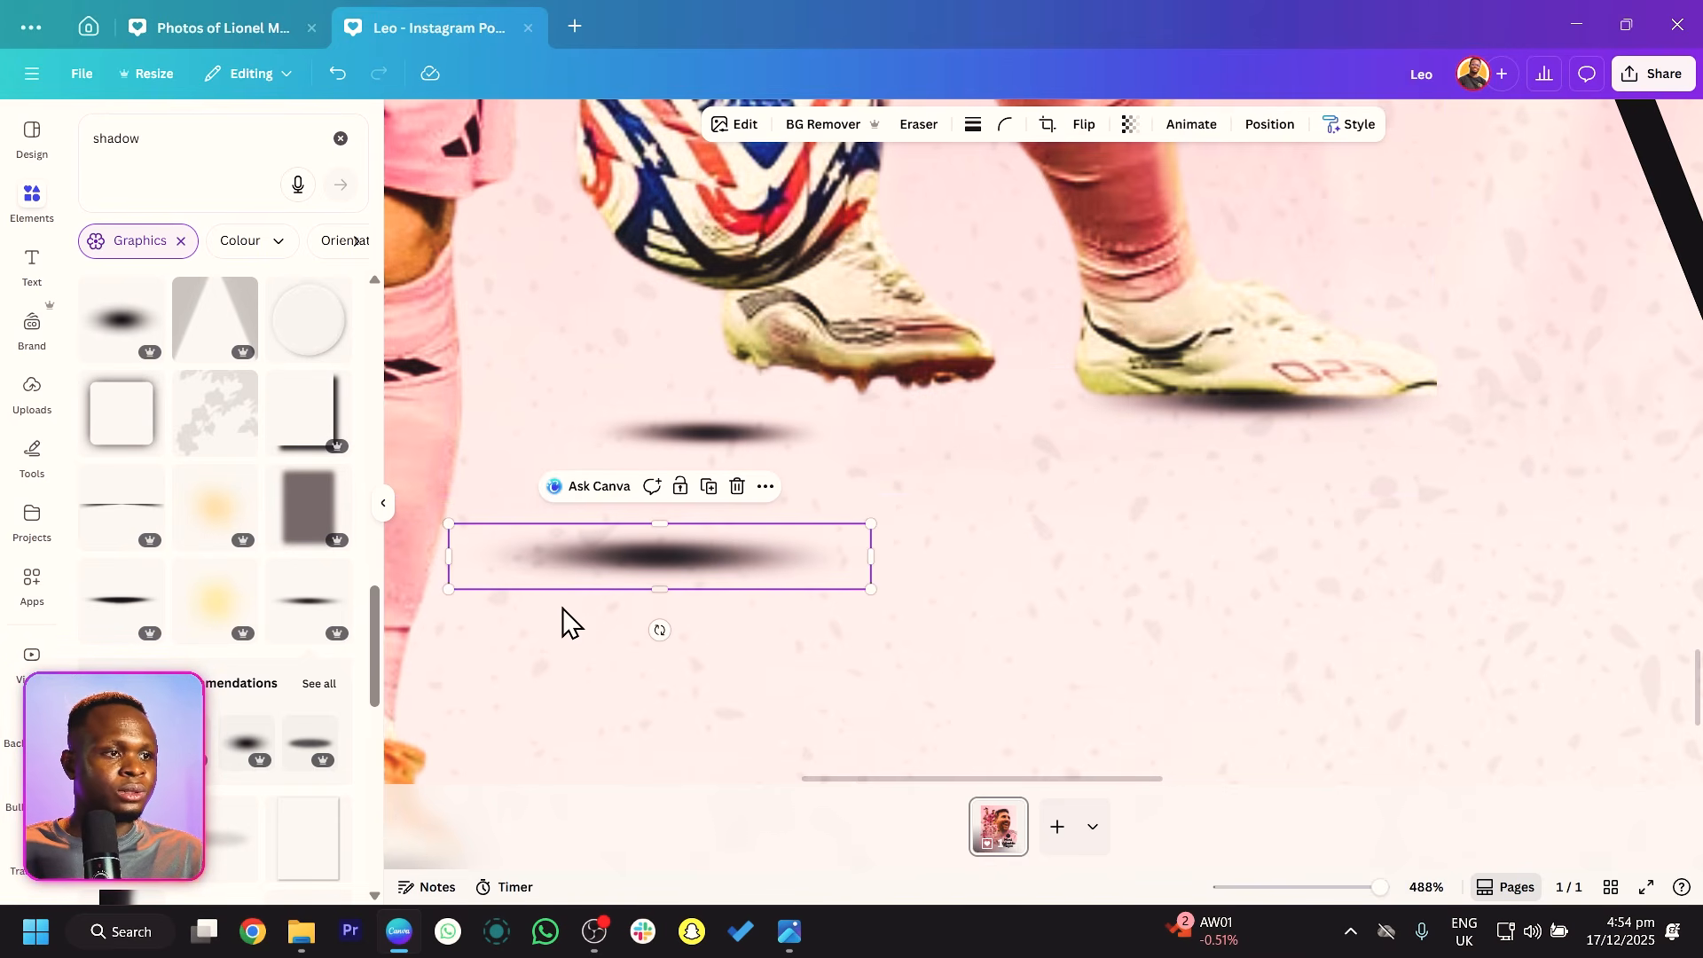
{"action": "key", "text": "ctrl+alt+0"}
{"action": "left_click_drag", "start_coordinate": [909, 652], "coordinate": [665, 627]}
{"action": "scroll", "coordinate": [716, 466], "scroll_direction": "up", "scroll_amount": 5}
{"action": "left_click_drag", "start_coordinate": [716, 466], "coordinate": [781, 448]}
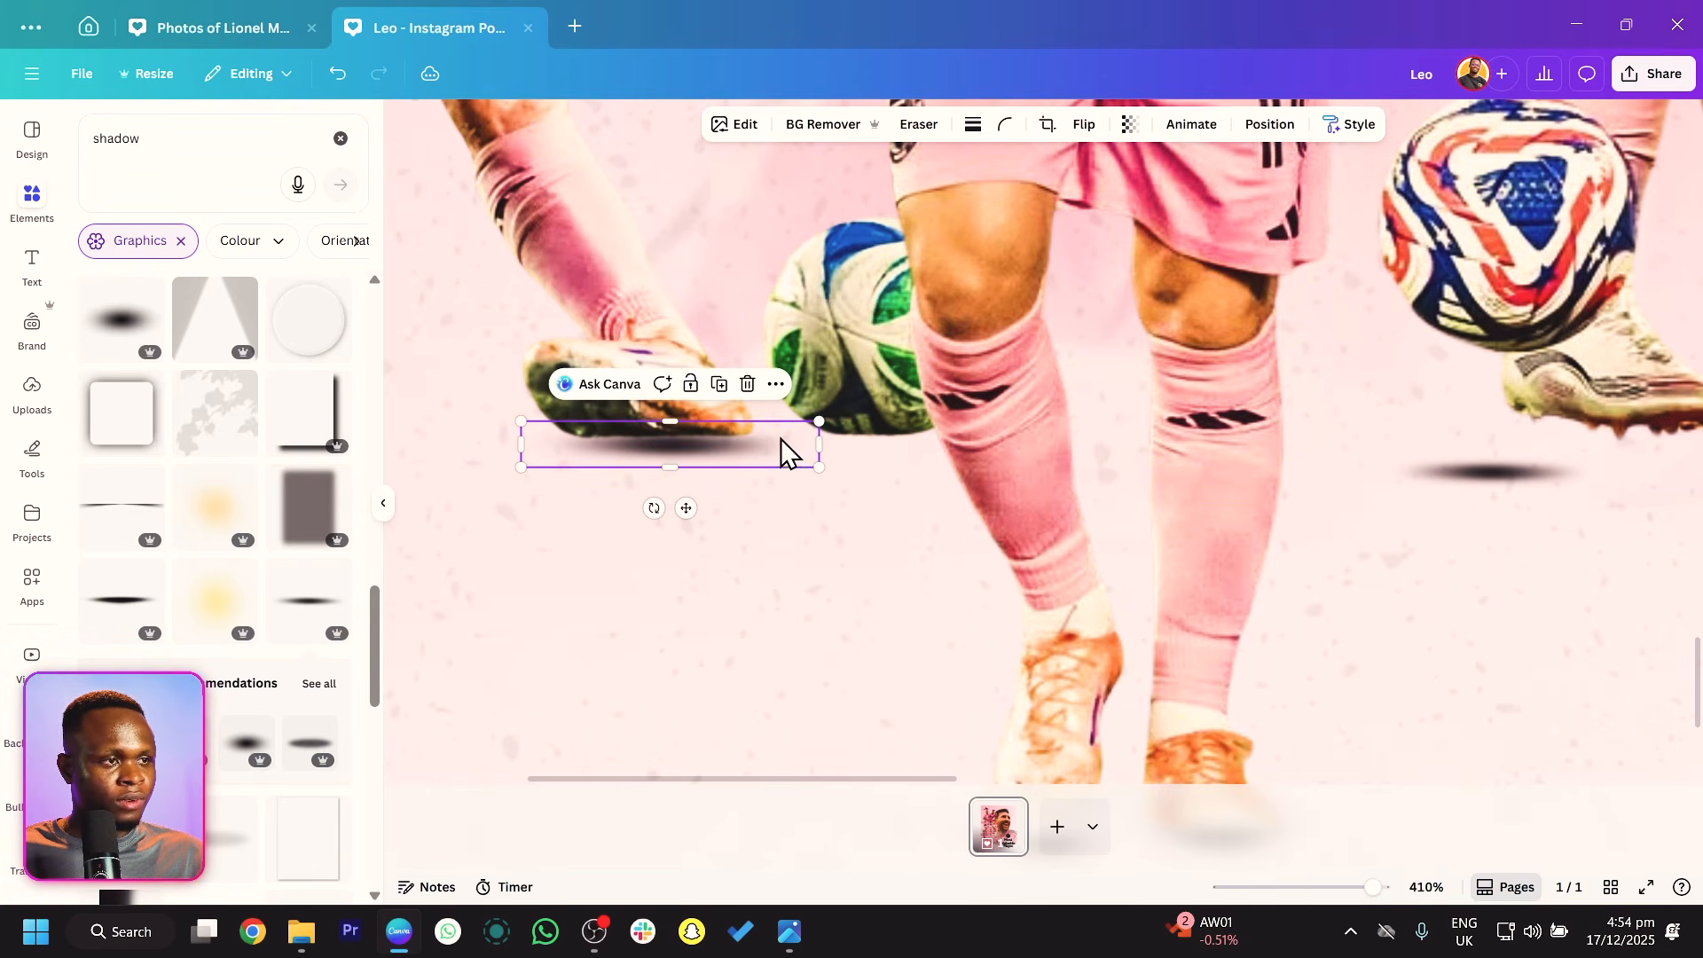
Select the three oval shadows and the curved shadow under the front player's left-hand boot, and set their transparency to 63.
{"action": "scroll", "coordinate": [829, 493], "scroll_direction": "down", "scroll_amount": 2}
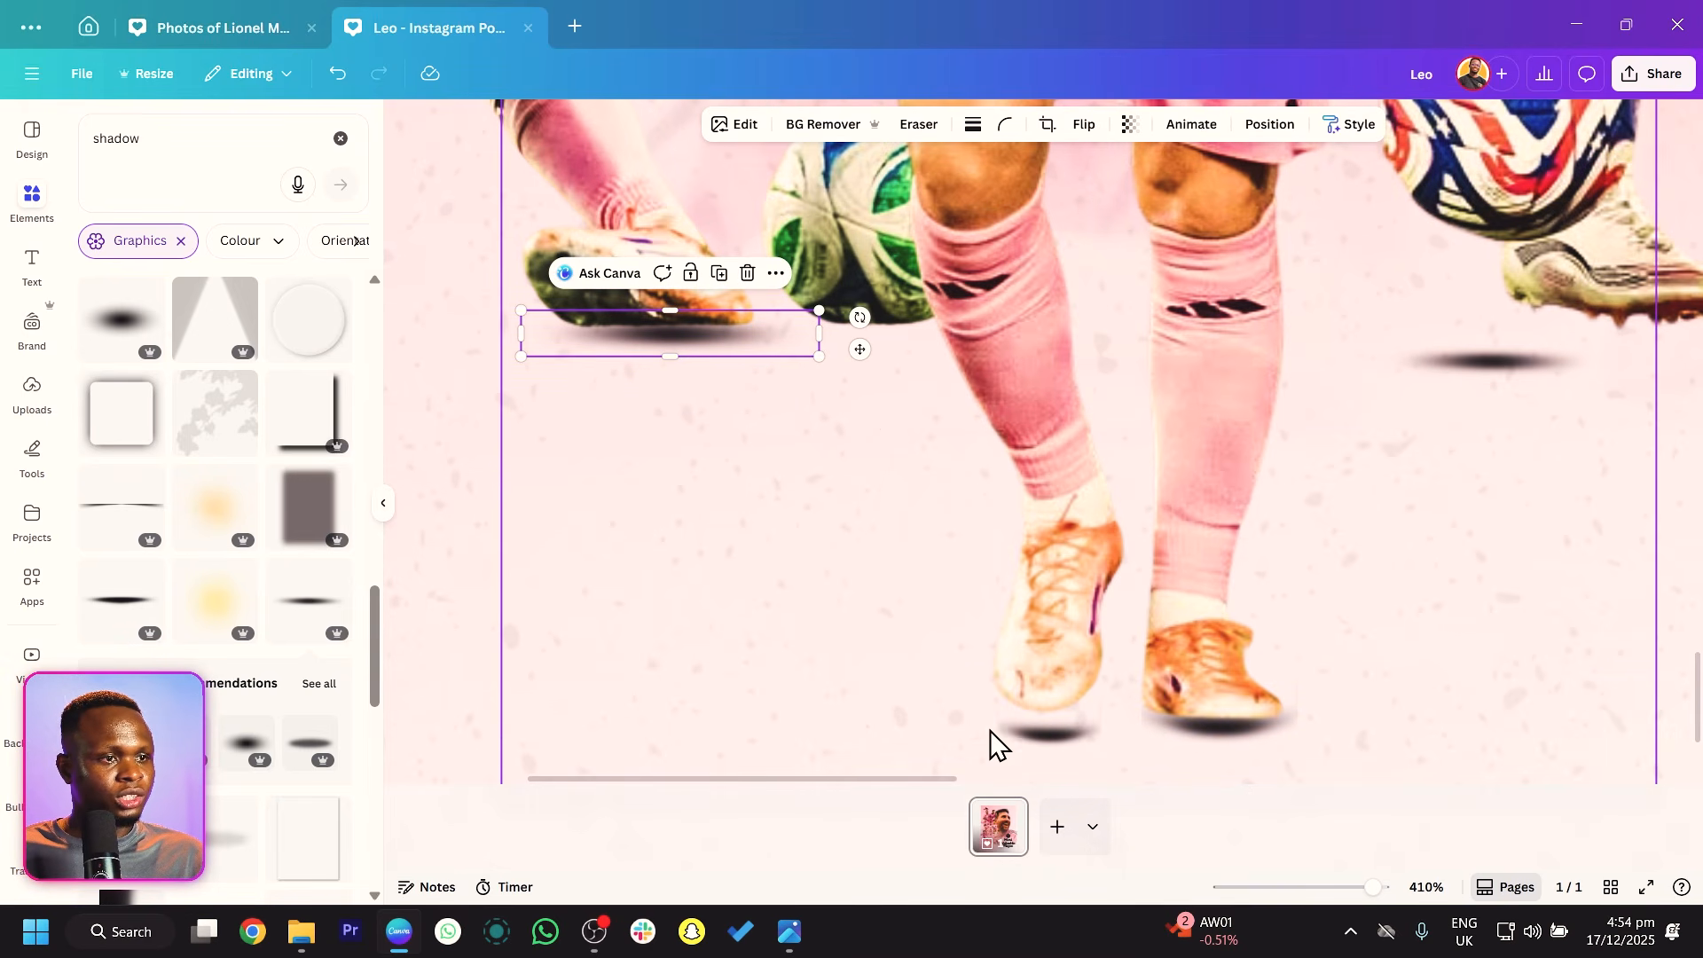
{"action": "left_click", "coordinate": [1044, 734], "text": "shift"}
{"action": "left_click", "coordinate": [1251, 728]}
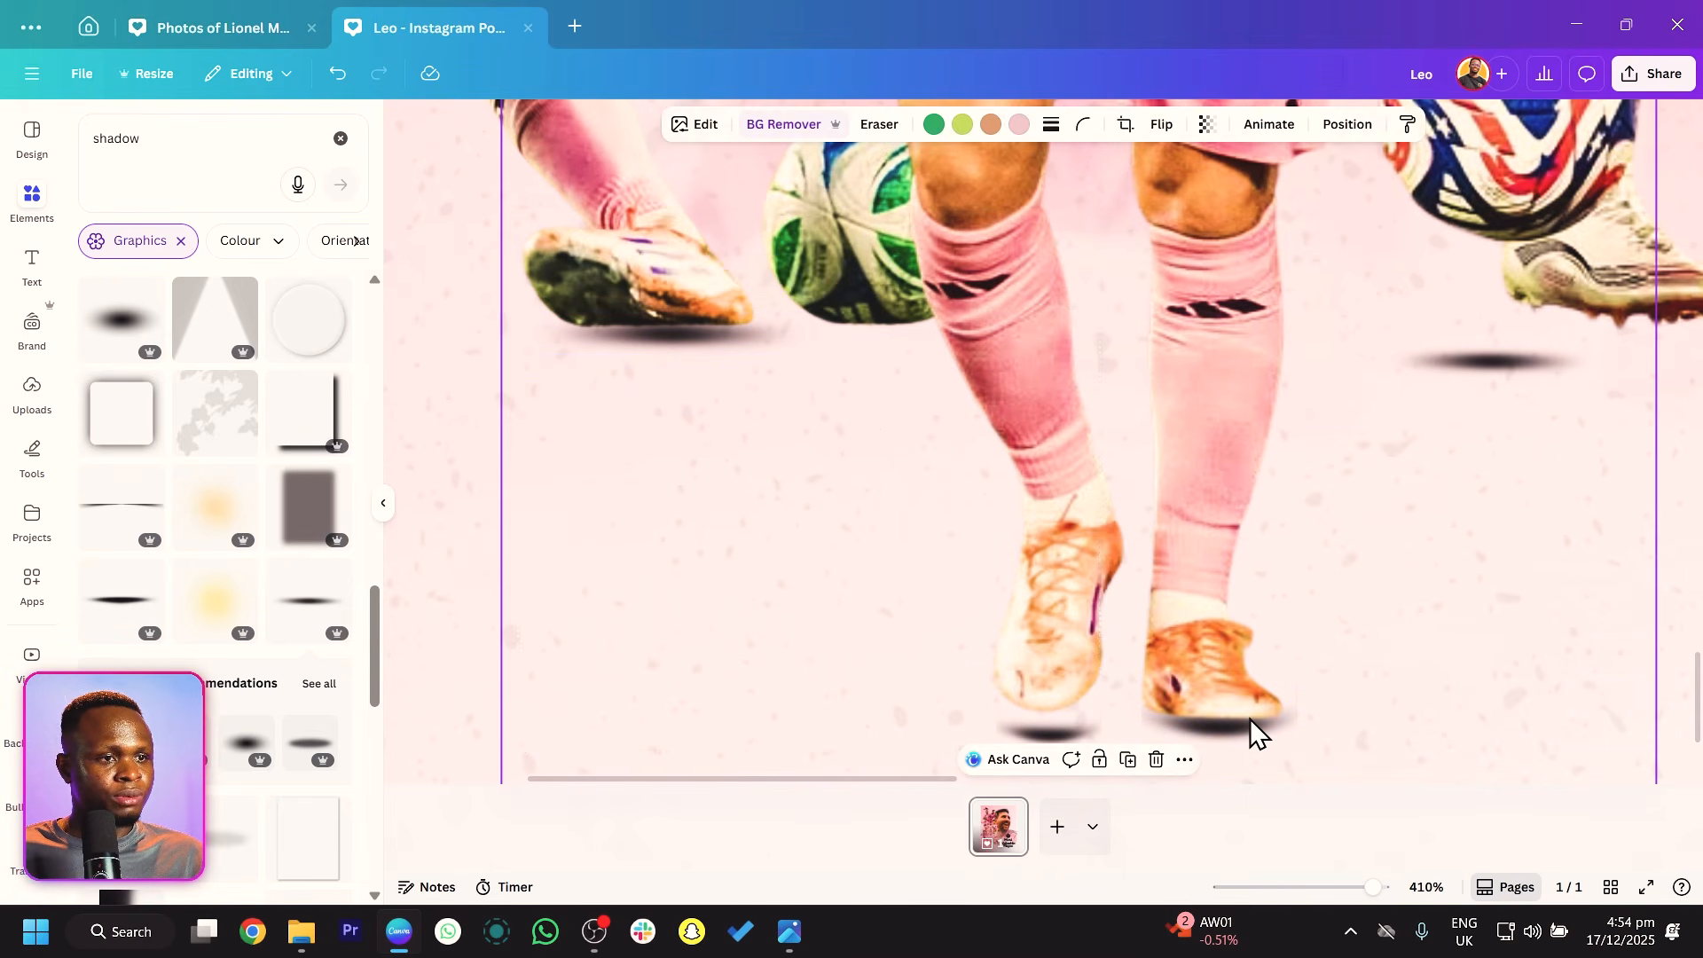
{"action": "left_click", "coordinate": [1056, 736], "text": "shift"}
{"action": "scroll", "coordinate": [1029, 425], "scroll_direction": "down", "scroll_amount": 5}
{"action": "left_click", "coordinate": [1570, 371]}
{"action": "left_click", "coordinate": [1301, 389], "text": "shift"}
{"action": "left_click", "coordinate": [1036, 608], "text": "shift"}
{"action": "left_click", "coordinate": [810, 371], "text": "shift"}
{"action": "left_click", "coordinate": [1005, 124]}
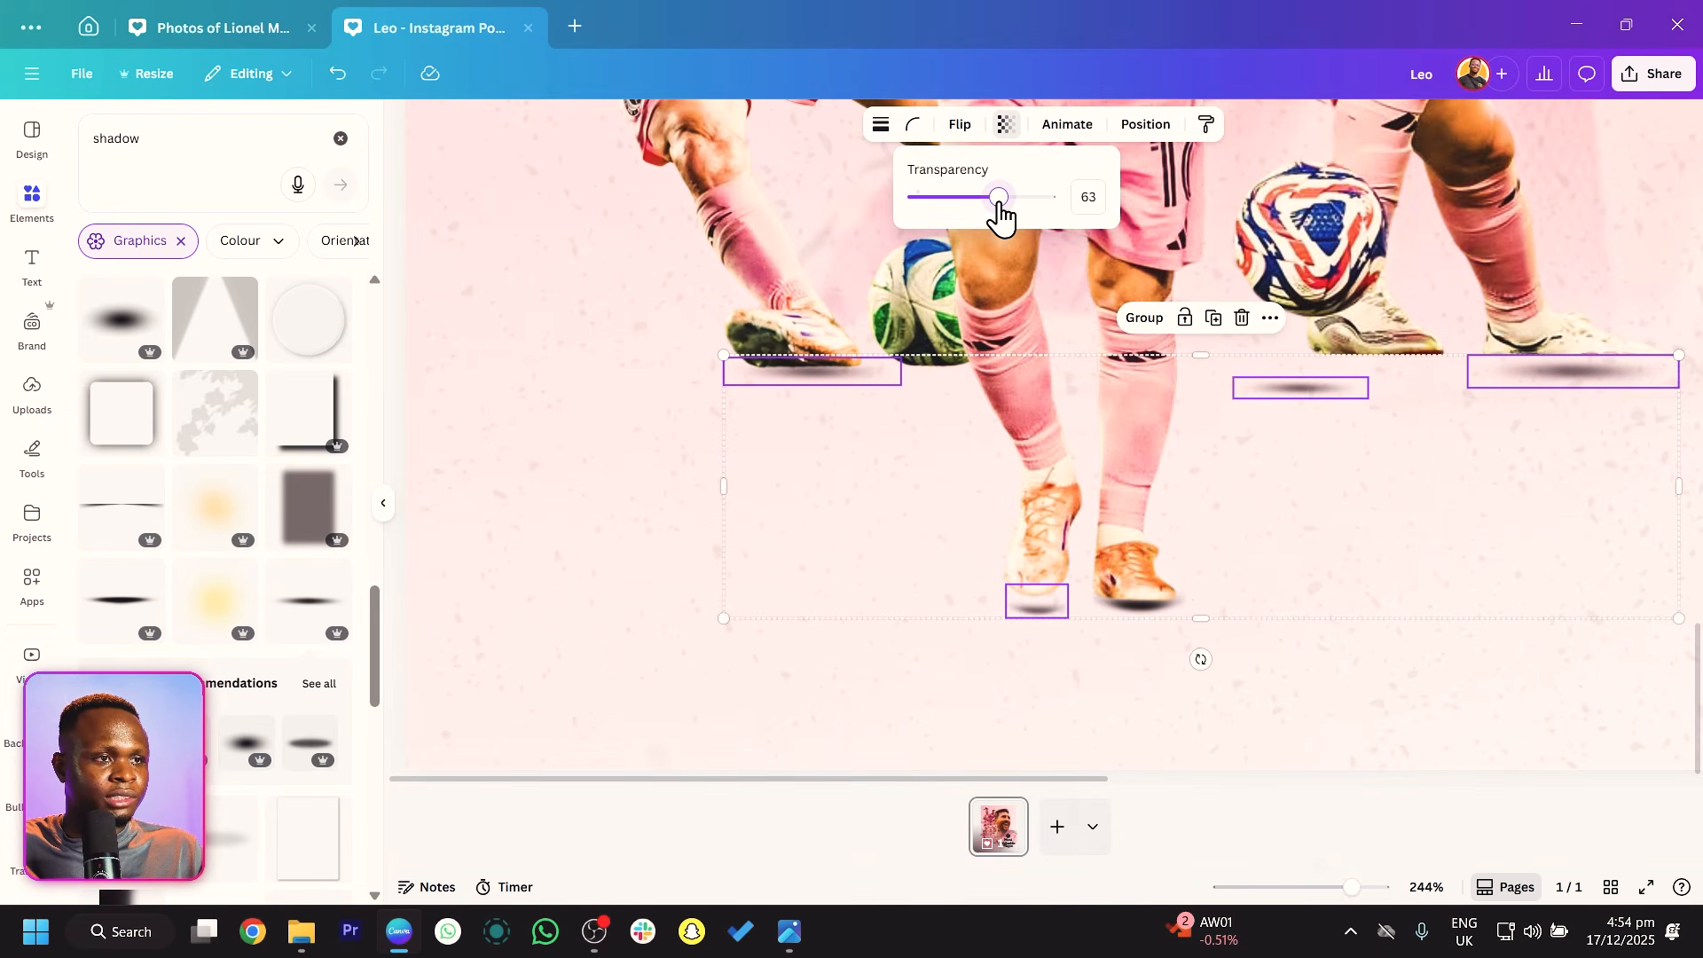
Set the transparency of the shadow under the front player's right-hand boot to 52.
{"action": "left_click", "coordinate": [1152, 611]}
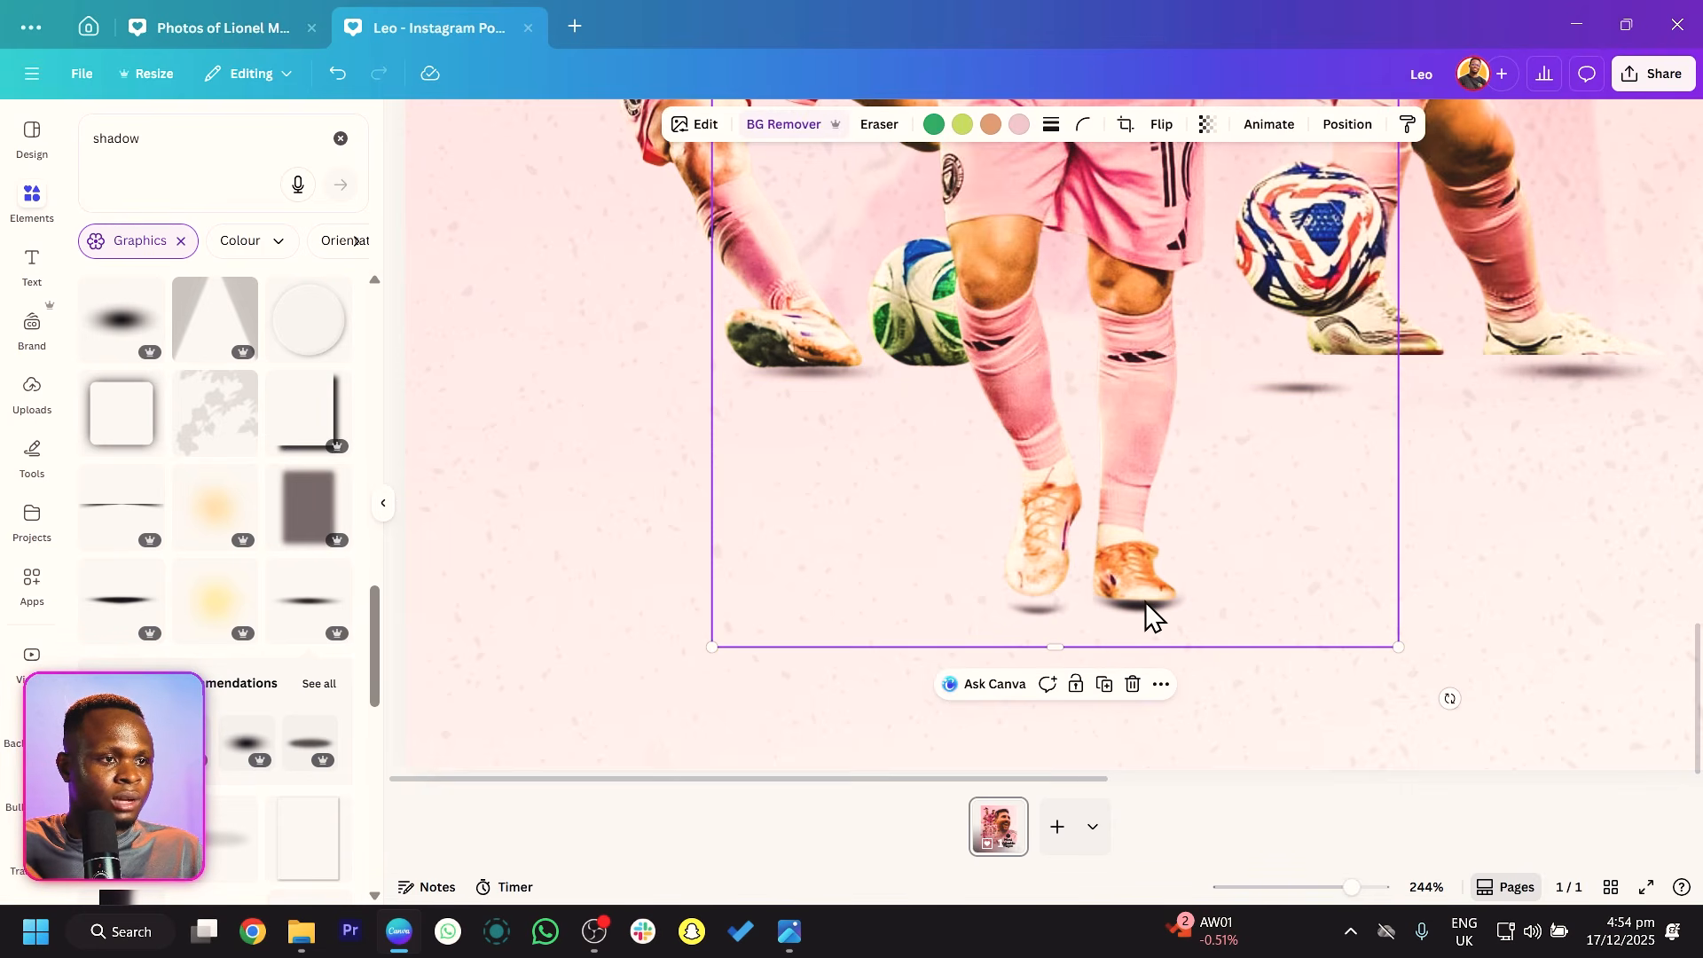
{"action": "left_click", "coordinate": [1150, 612]}
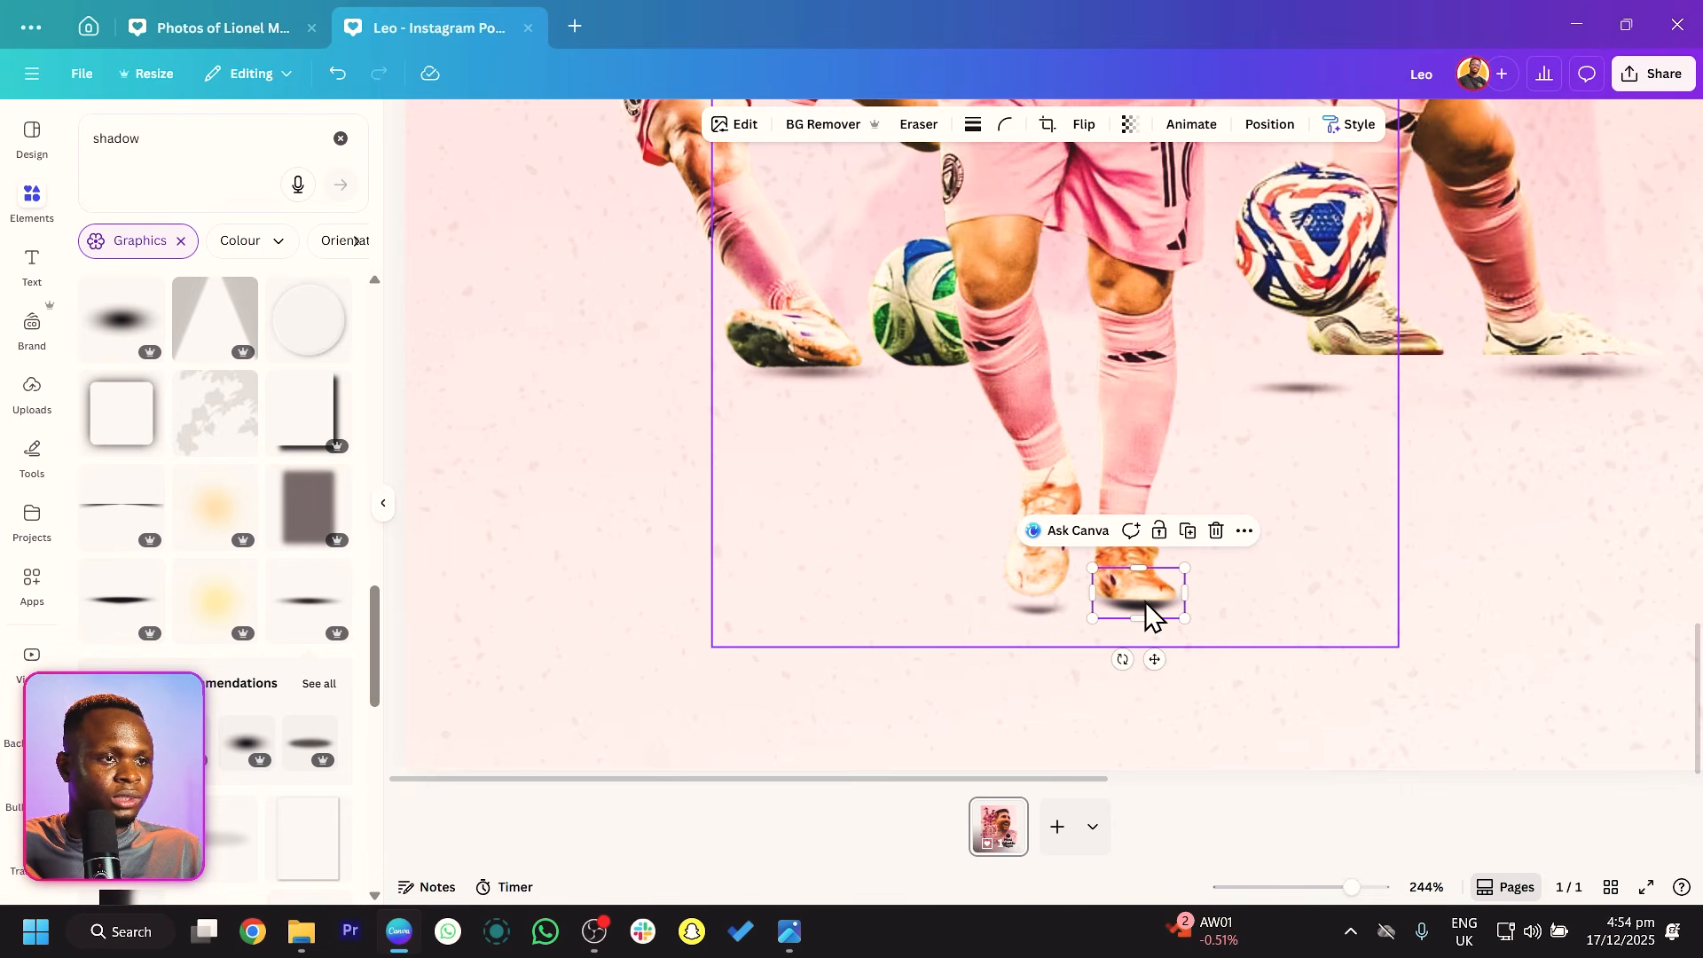
{"action": "left_click", "coordinate": [1129, 125]}
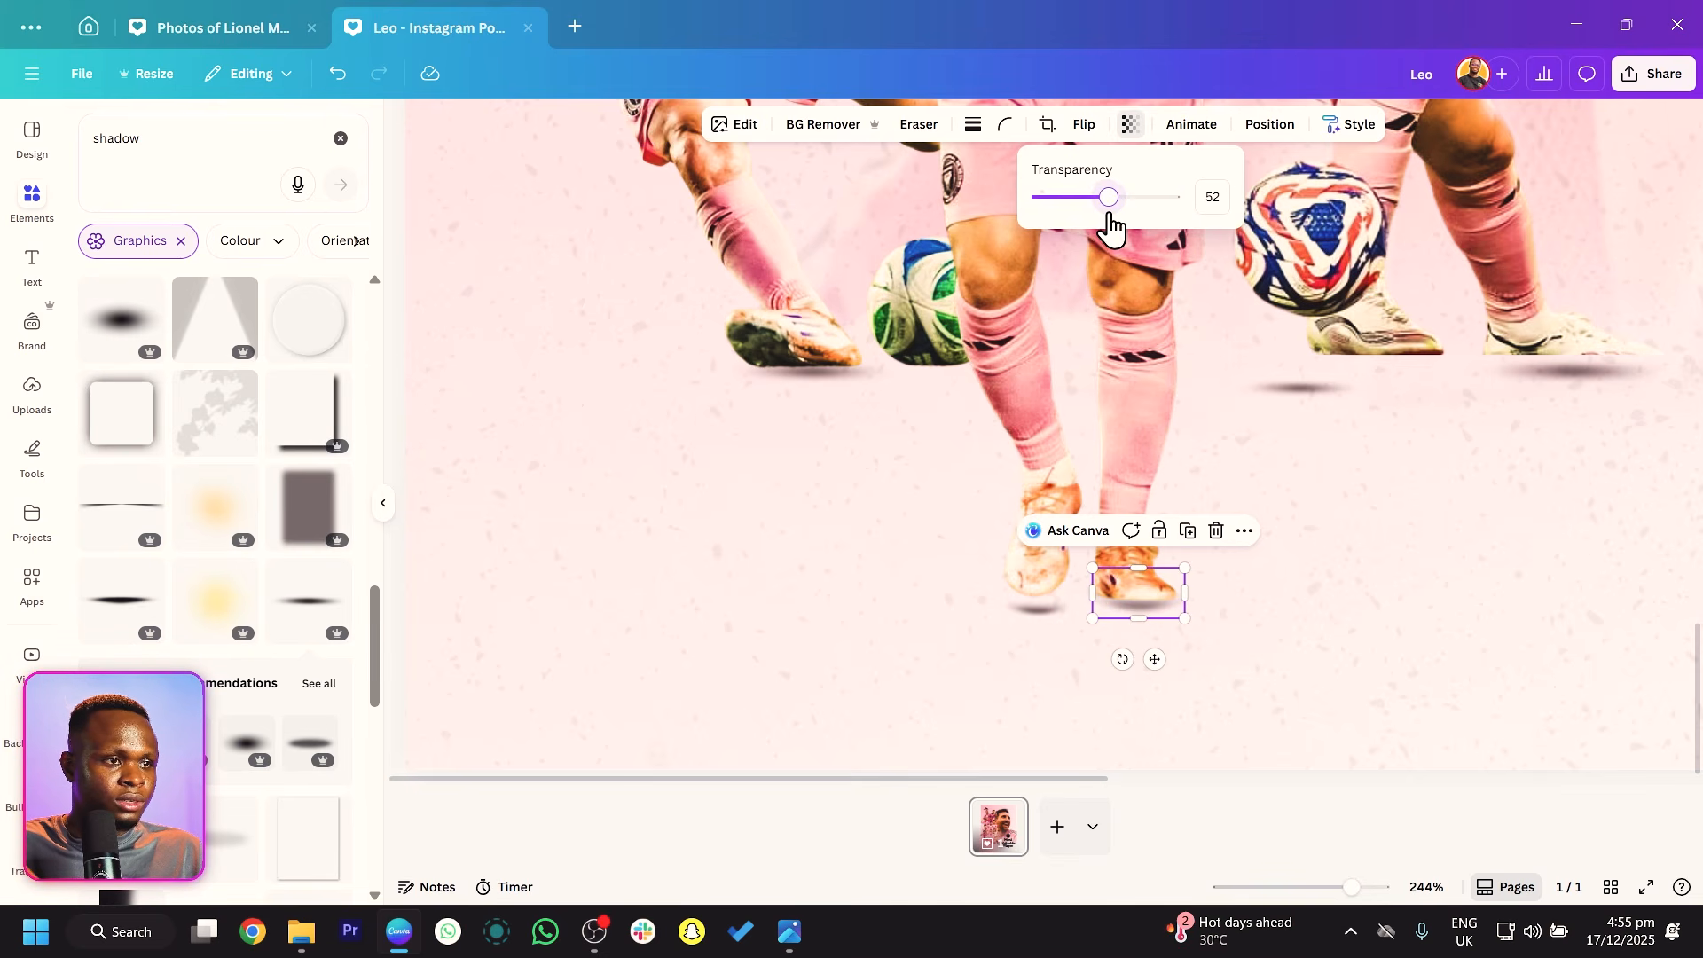
{"action": "left_click", "coordinate": [891, 492]}
{"action": "scroll", "coordinate": [891, 492], "scroll_direction": "down", "scroll_amount": 6}
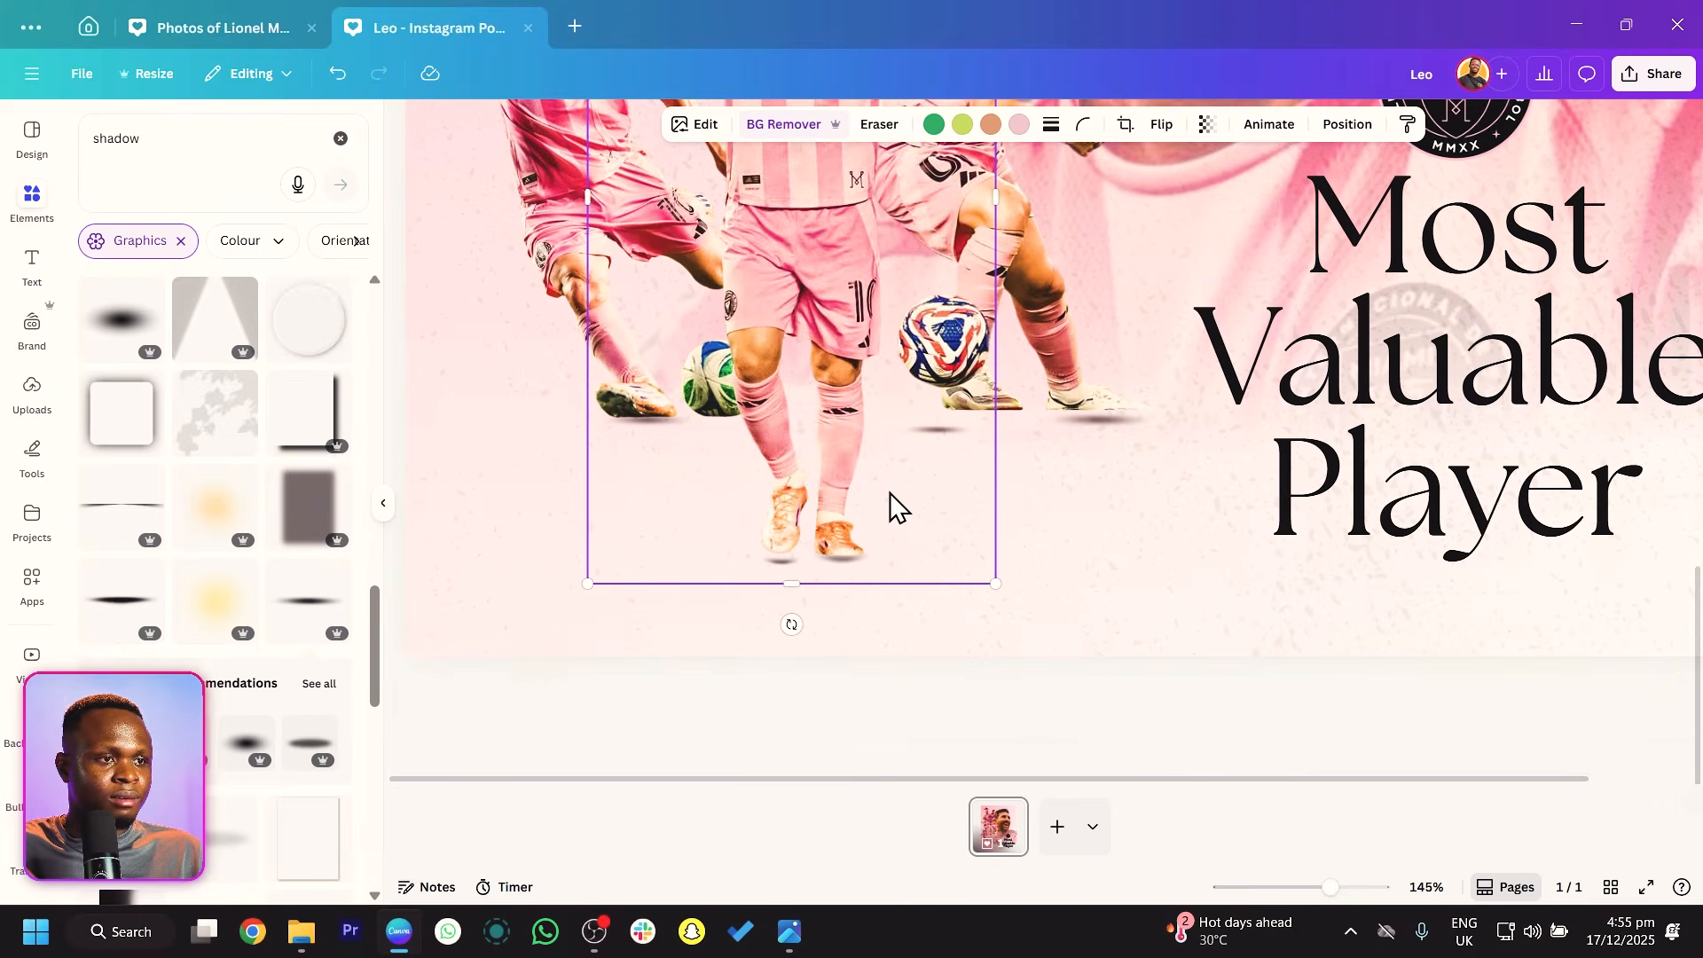
{"action": "scroll", "coordinate": [891, 492], "scroll_direction": "up", "scroll_amount": 2}
{"action": "left_click", "coordinate": [581, 513]}
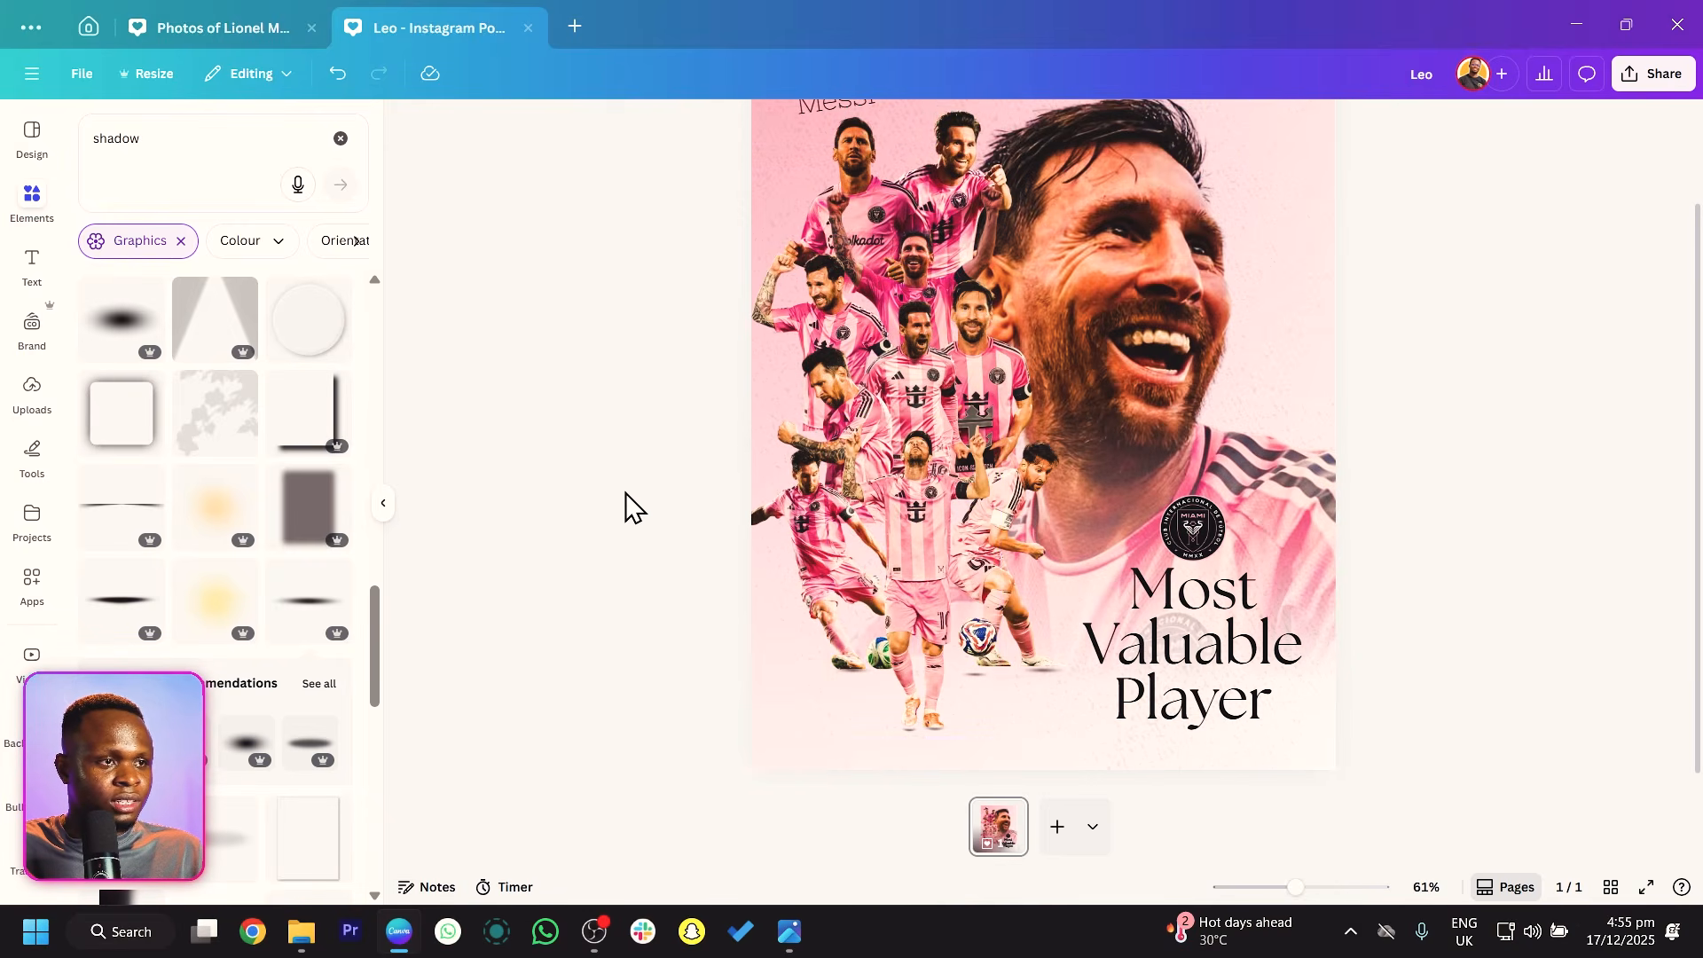
{"action": "scroll", "coordinate": [582, 461], "scroll_direction": "up", "scroll_amount": 3}
{"action": "scroll", "coordinate": [745, 446], "scroll_direction": "down", "scroll_amount": 3}
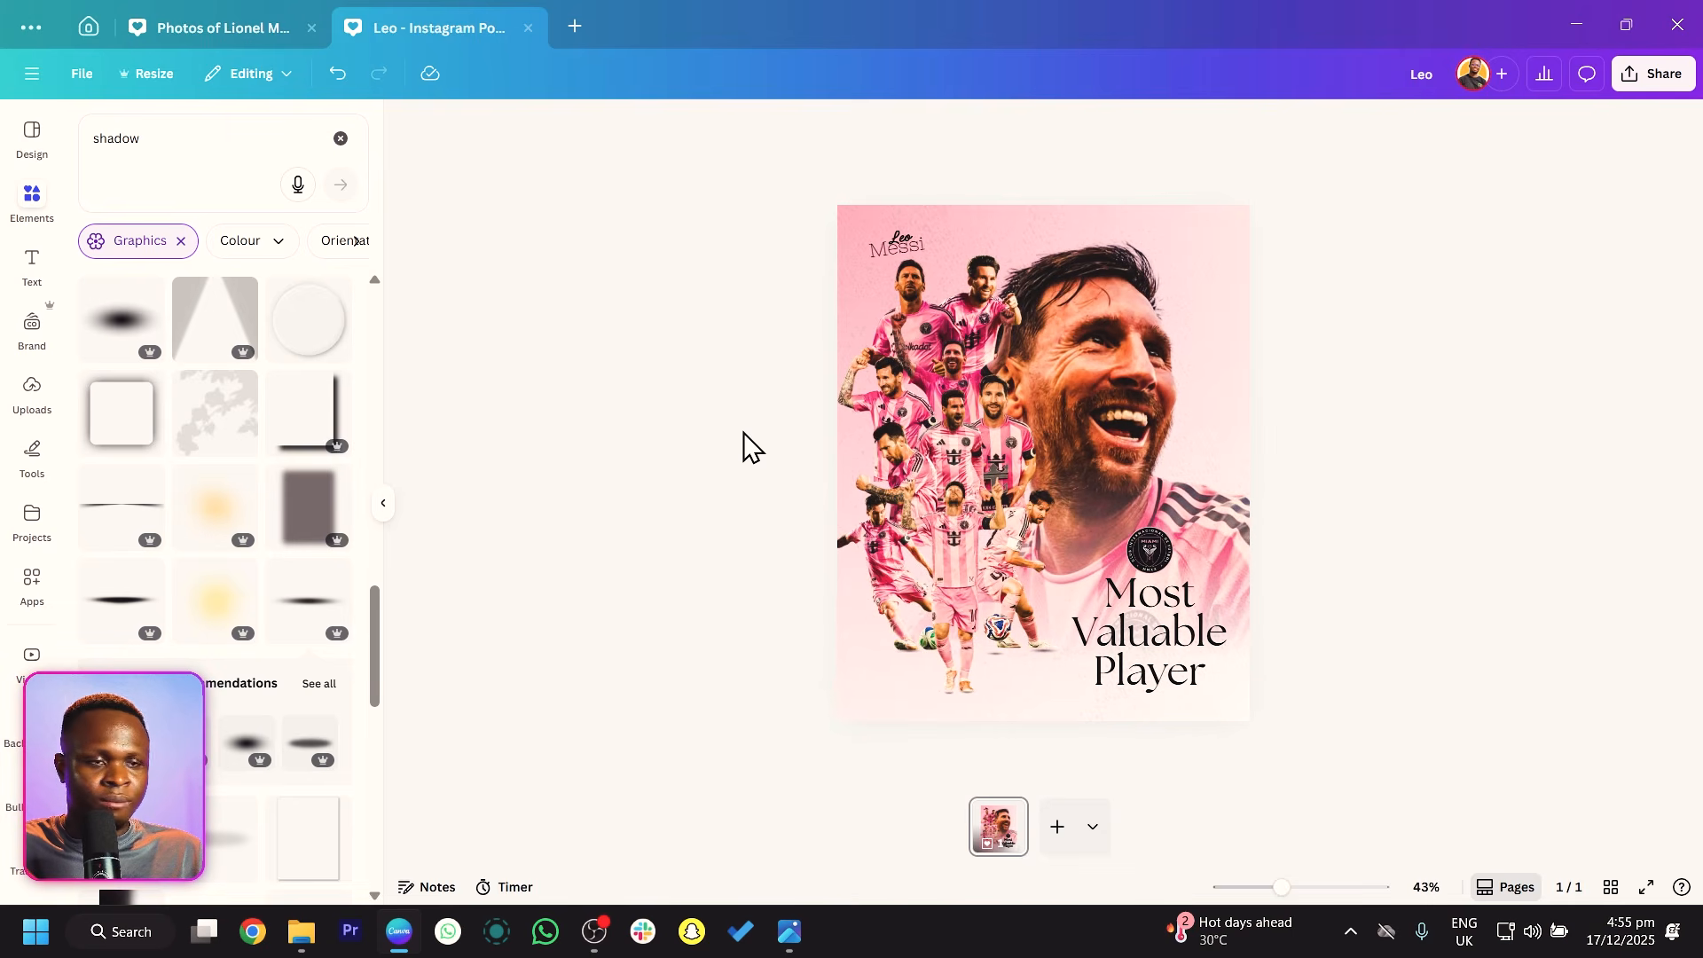